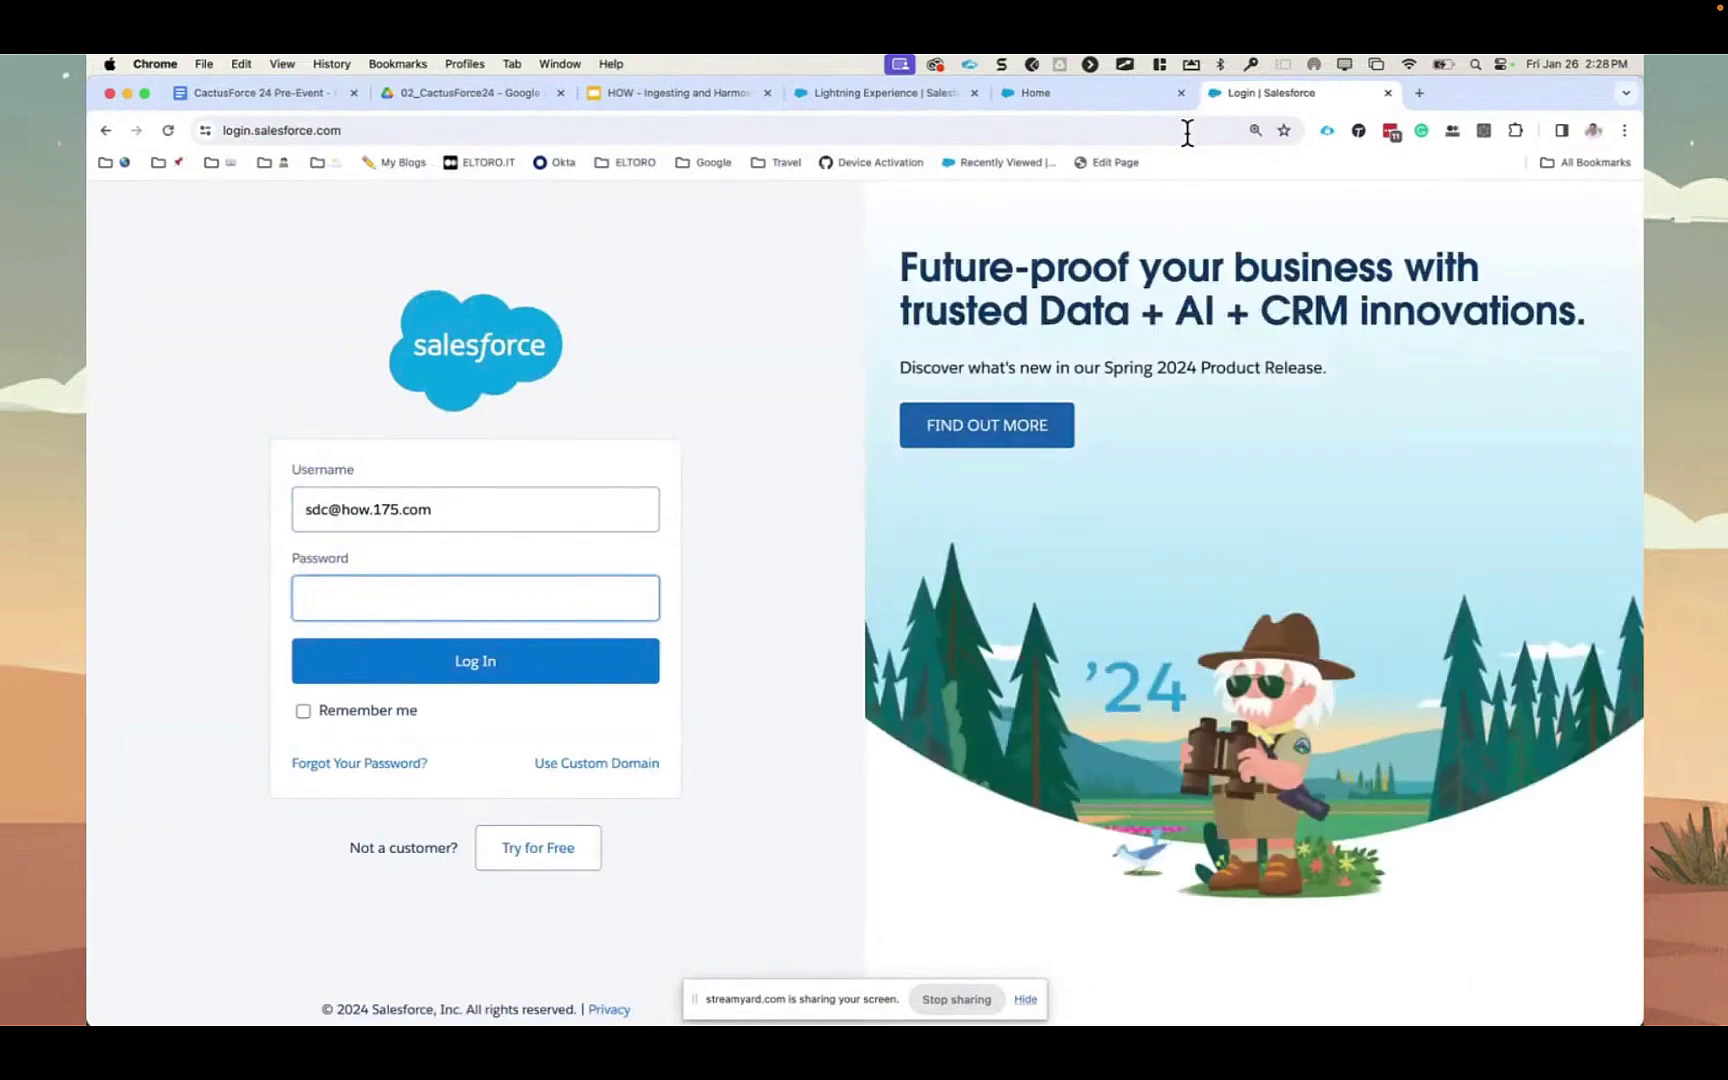
- Log in to Salesforce by entering the account username and password
drag(385, 509, 400, 507)
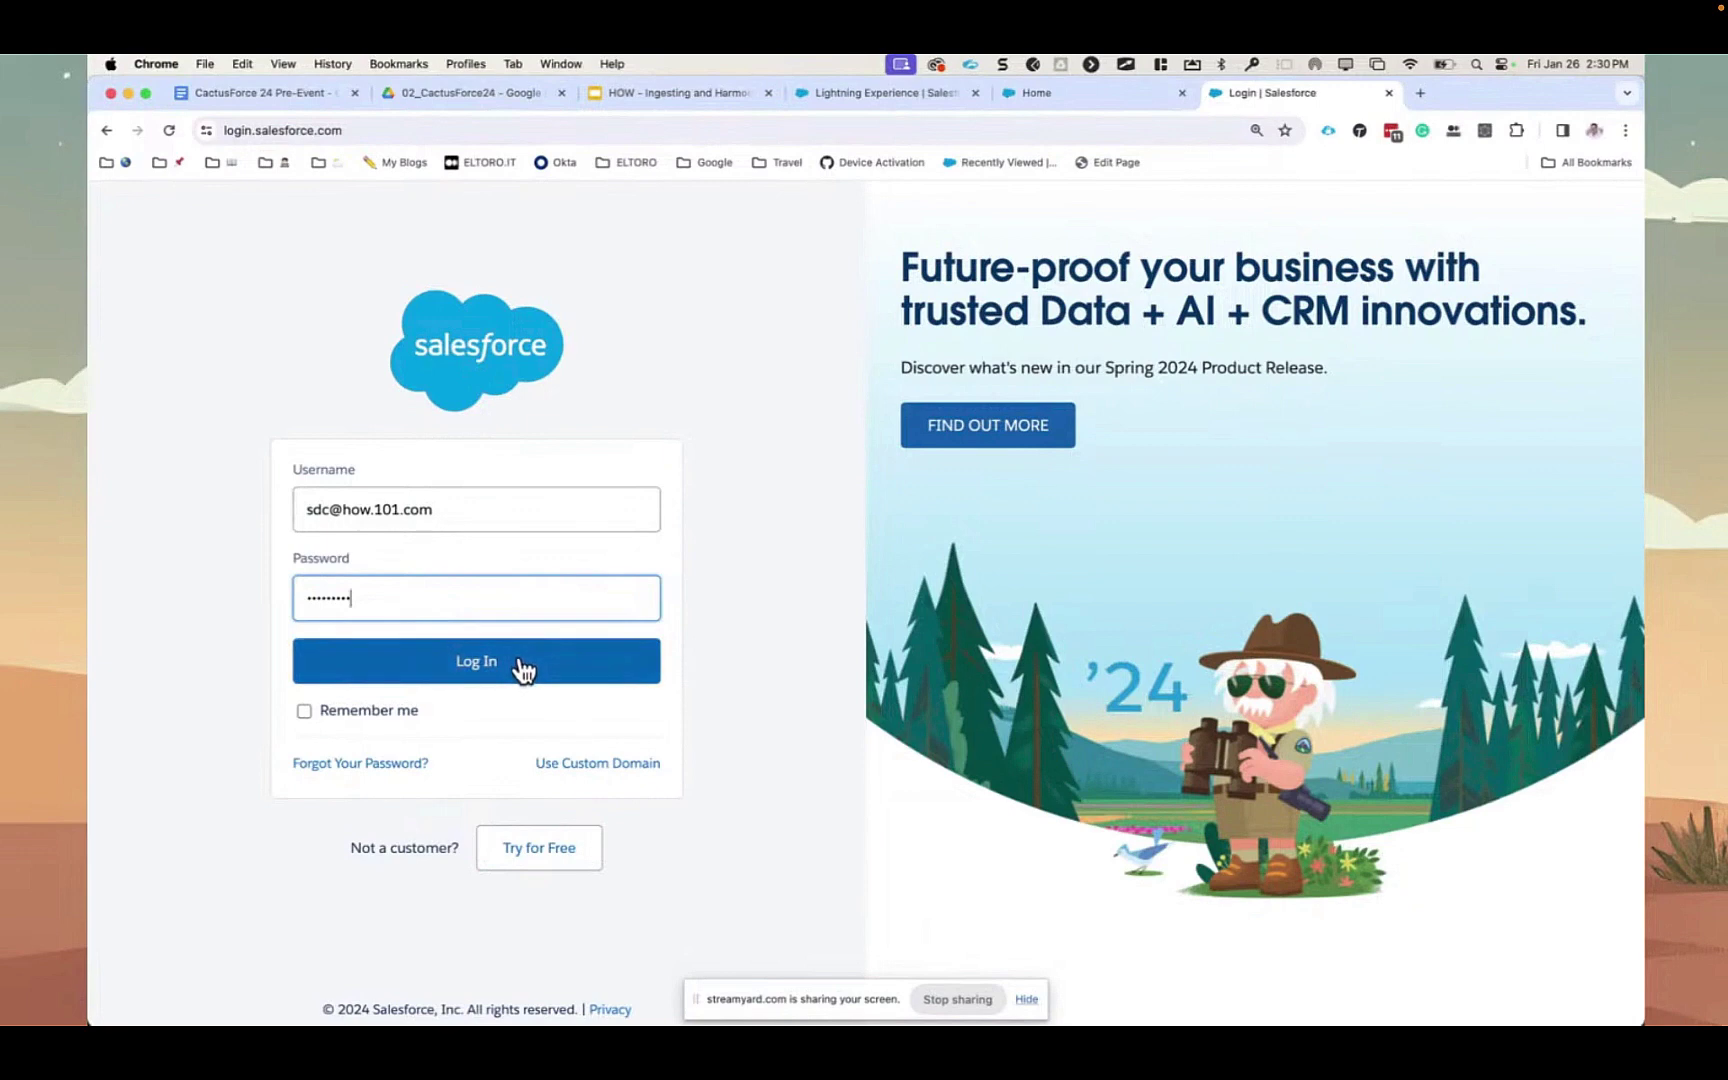
click(521, 661)
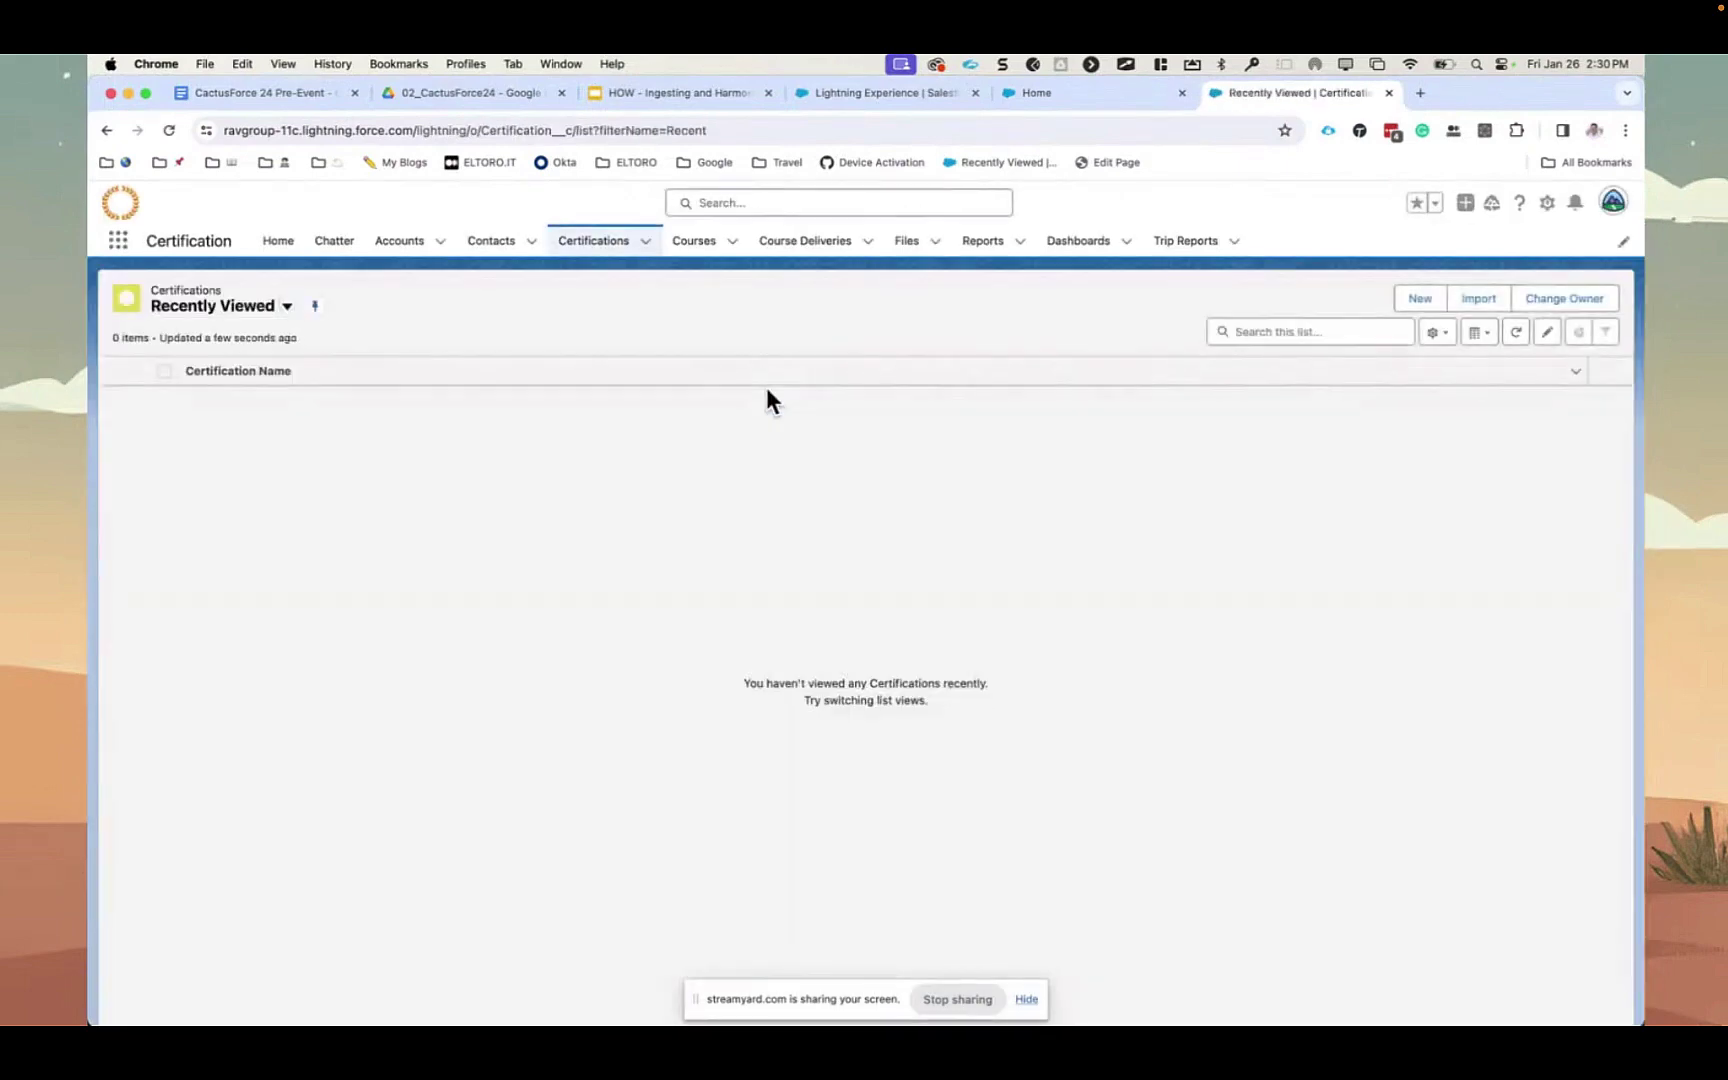
- Switch from the Certification app to the Sales app
key(super+equal)
key(super+equal)
key(super+equal)
key(super+equal)
key(super+equal)
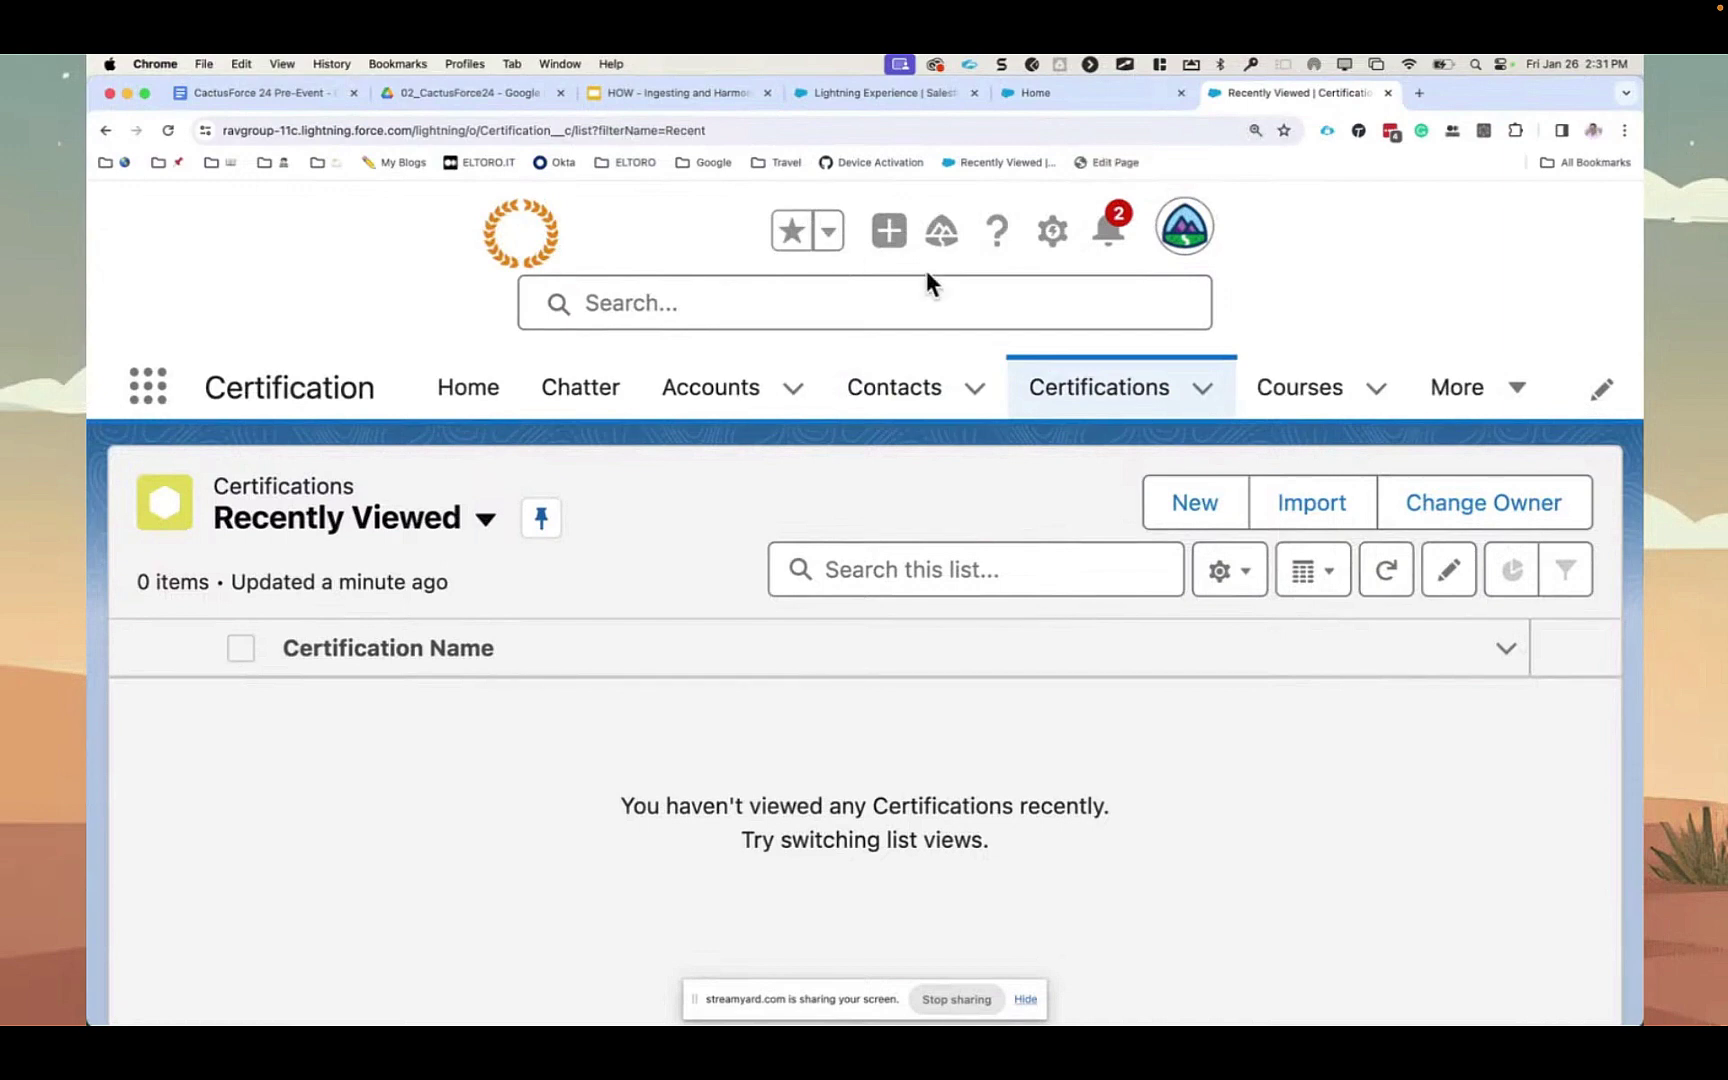
click(1513, 392)
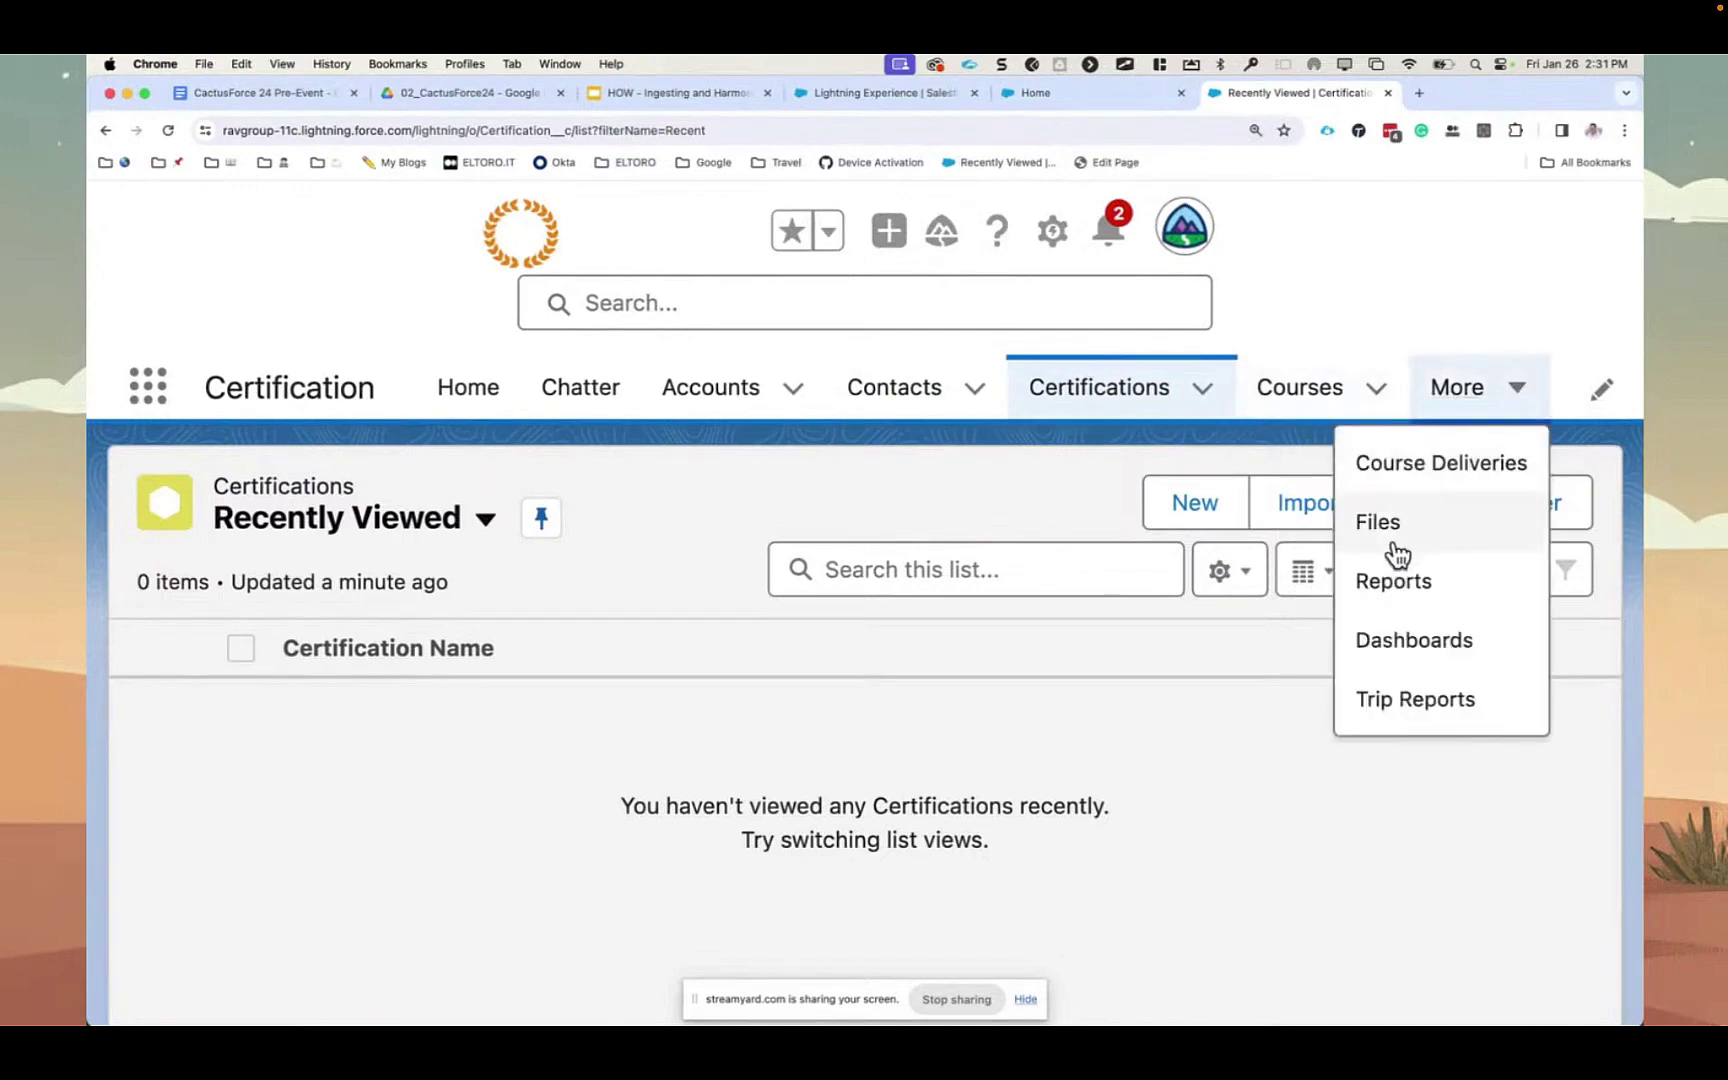
click(1395, 590)
click(140, 378)
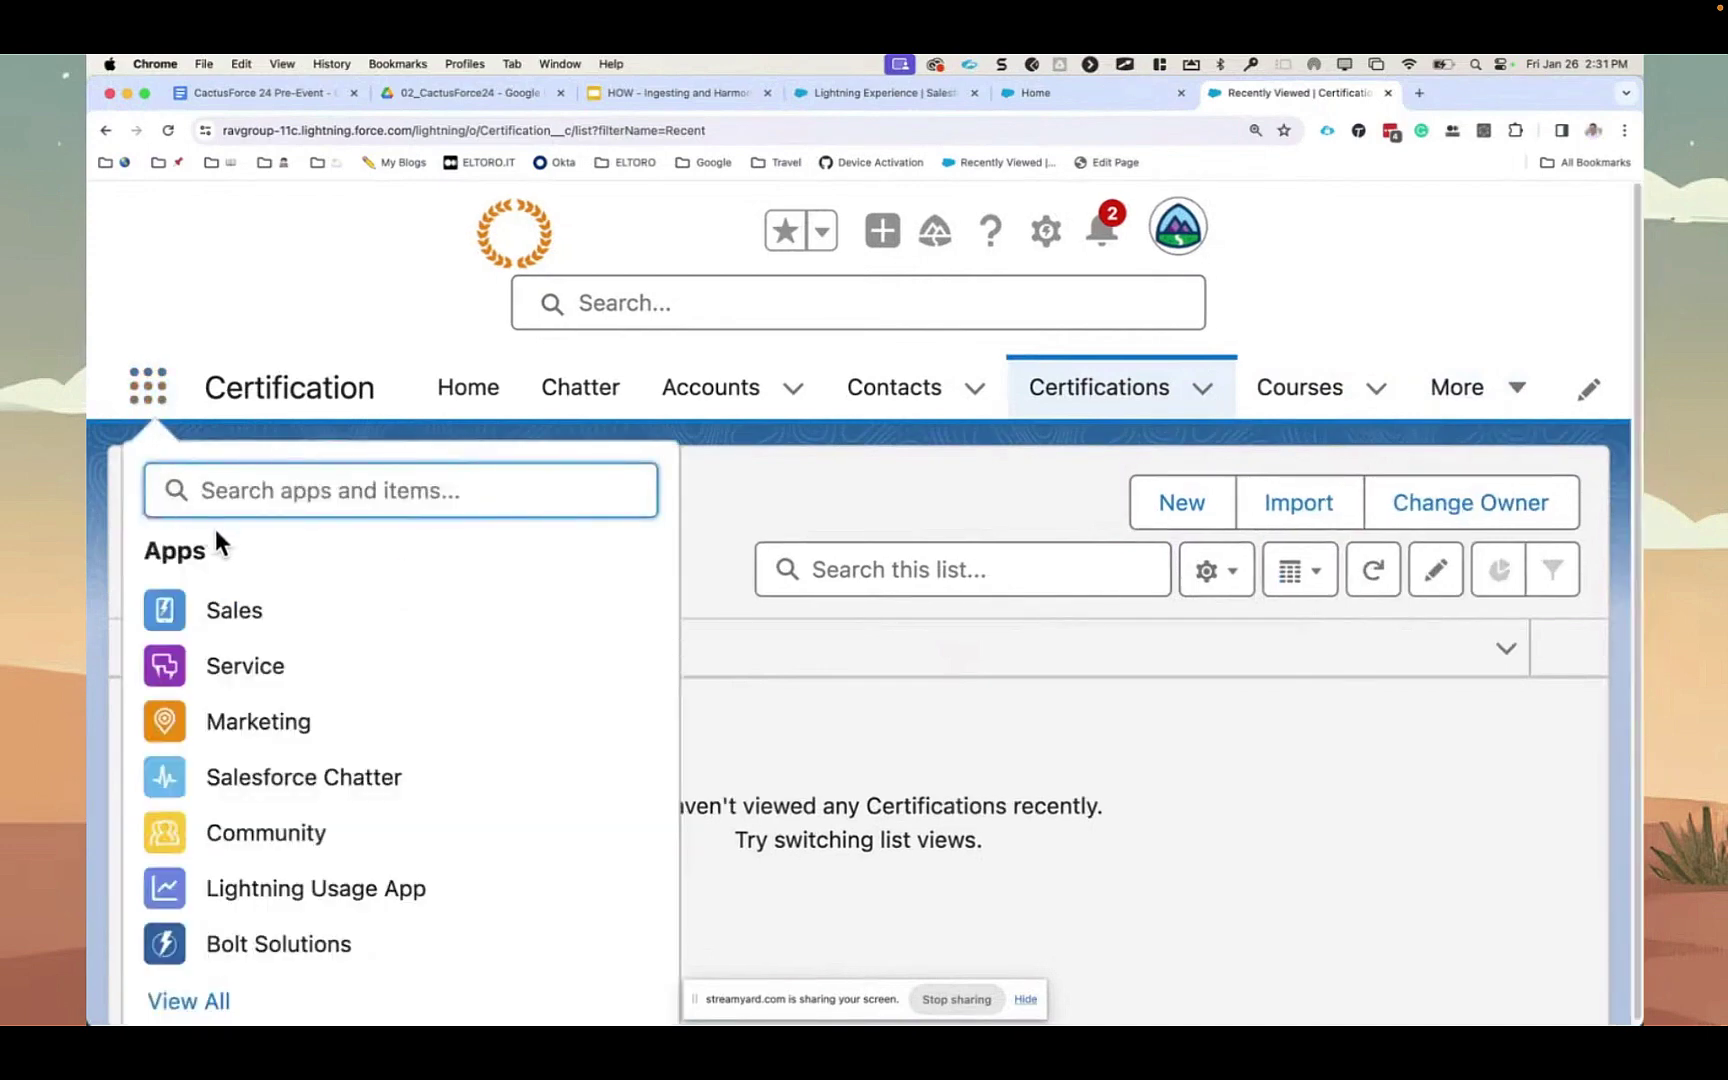
click(243, 618)
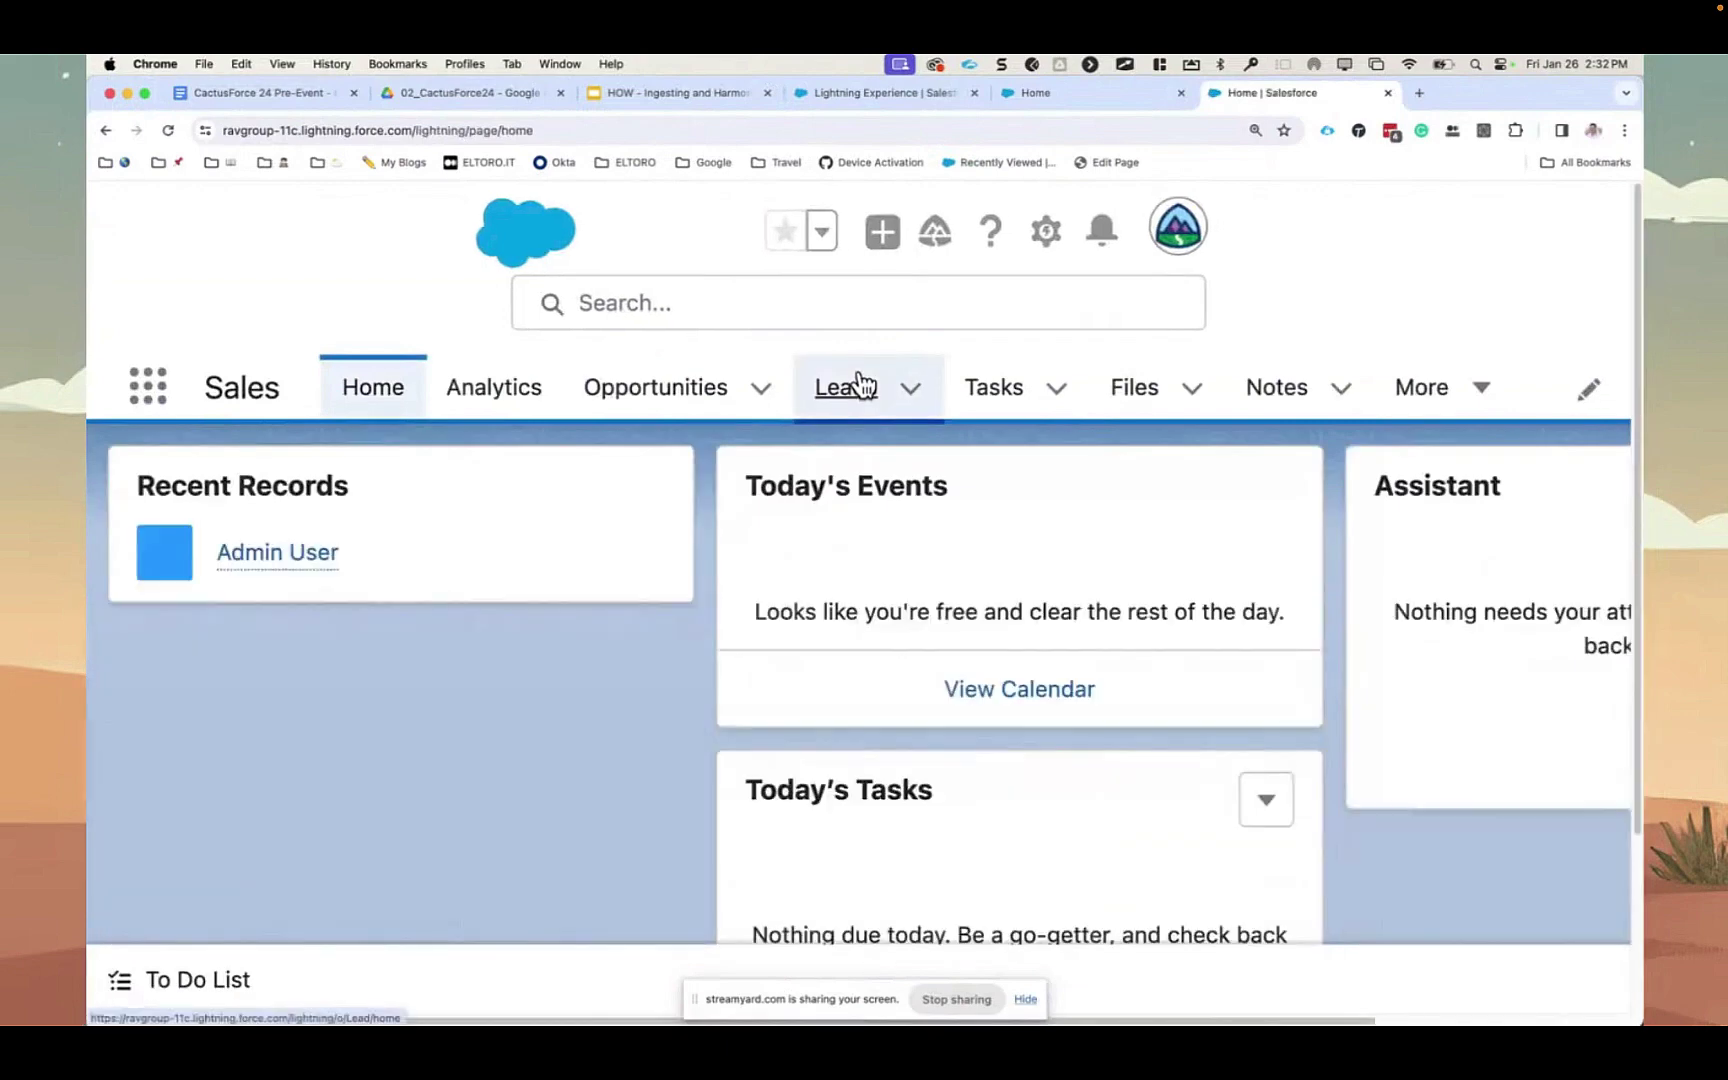
- Show the All Open Leads list view and close the forecasting promotion that covers it
click(858, 385)
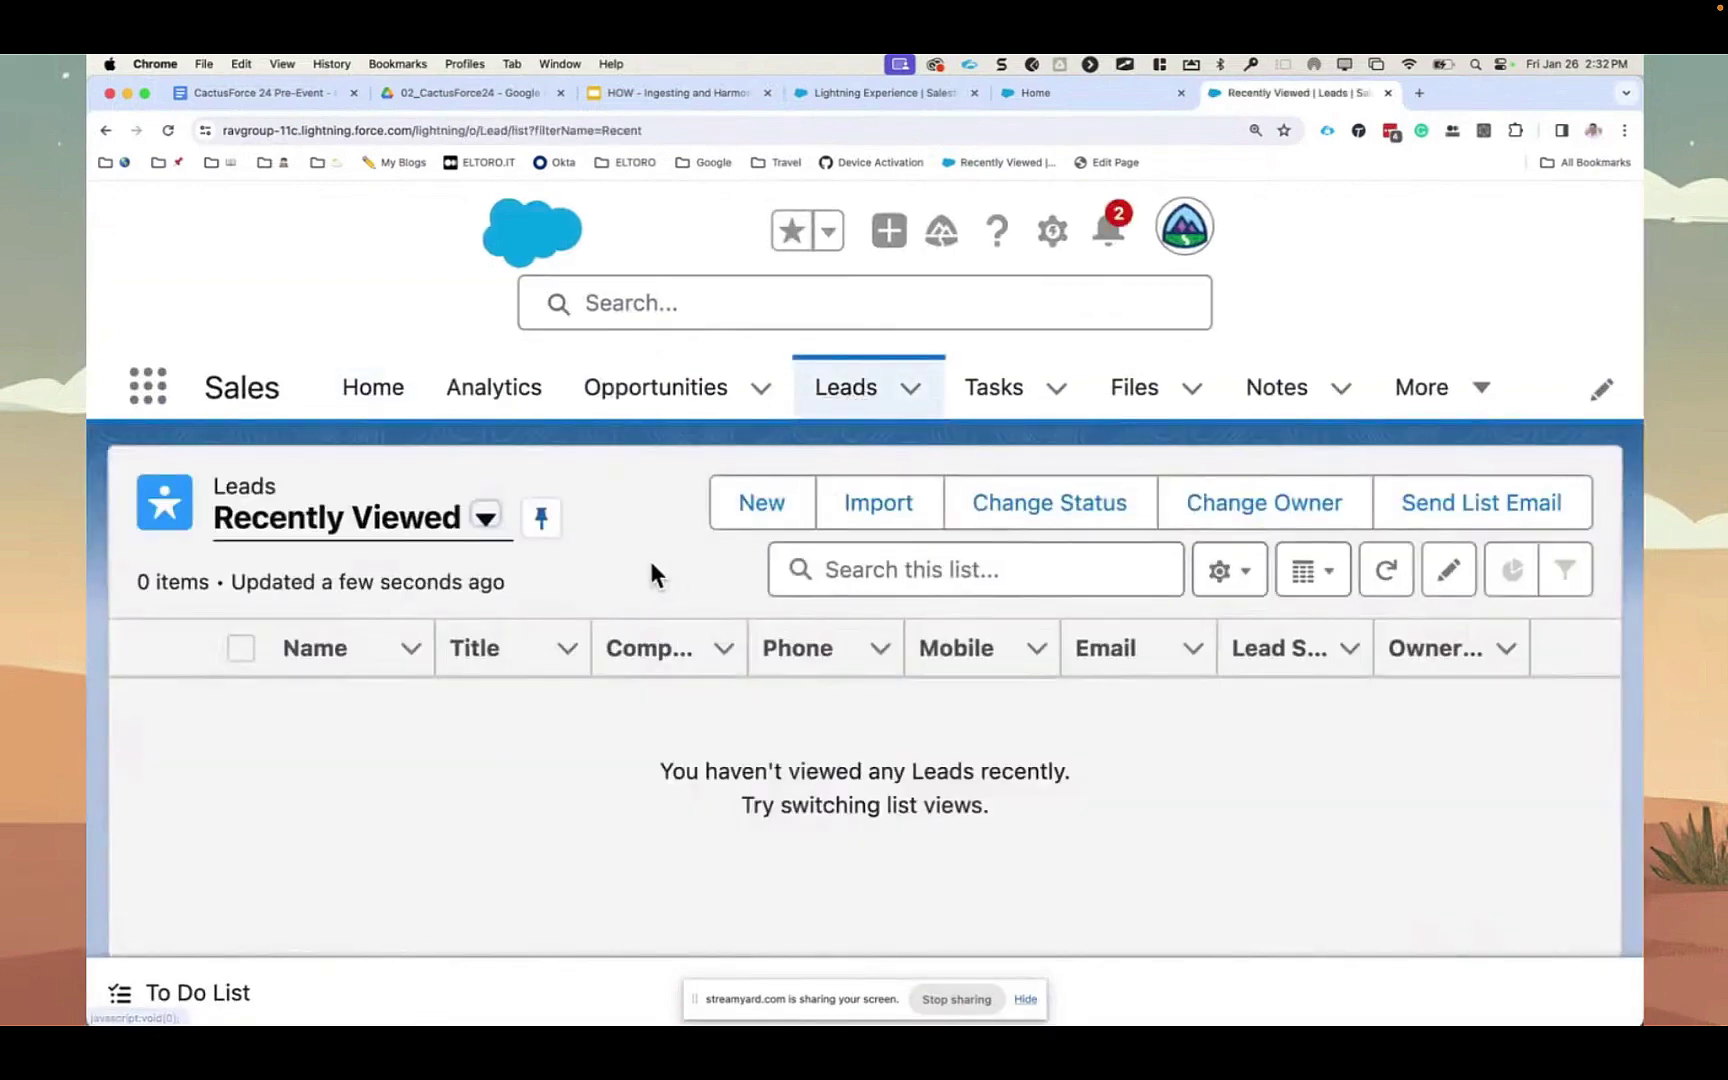
click(486, 518)
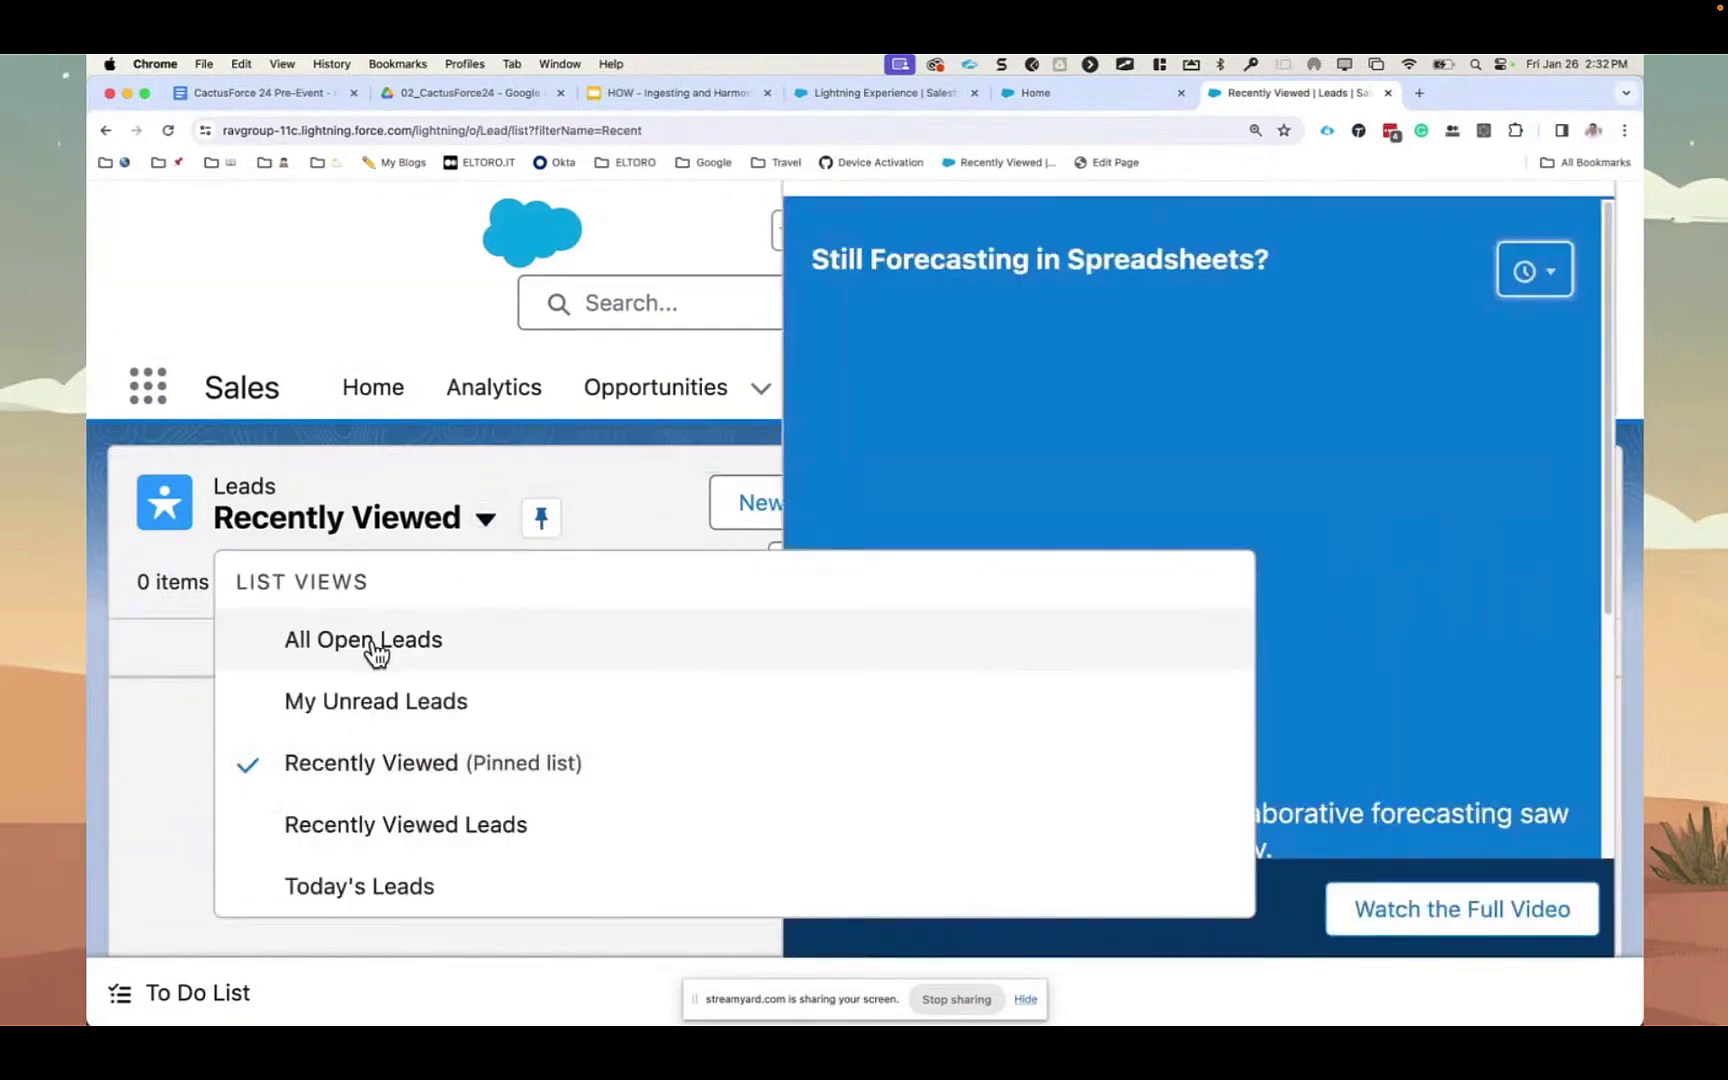
click(373, 641)
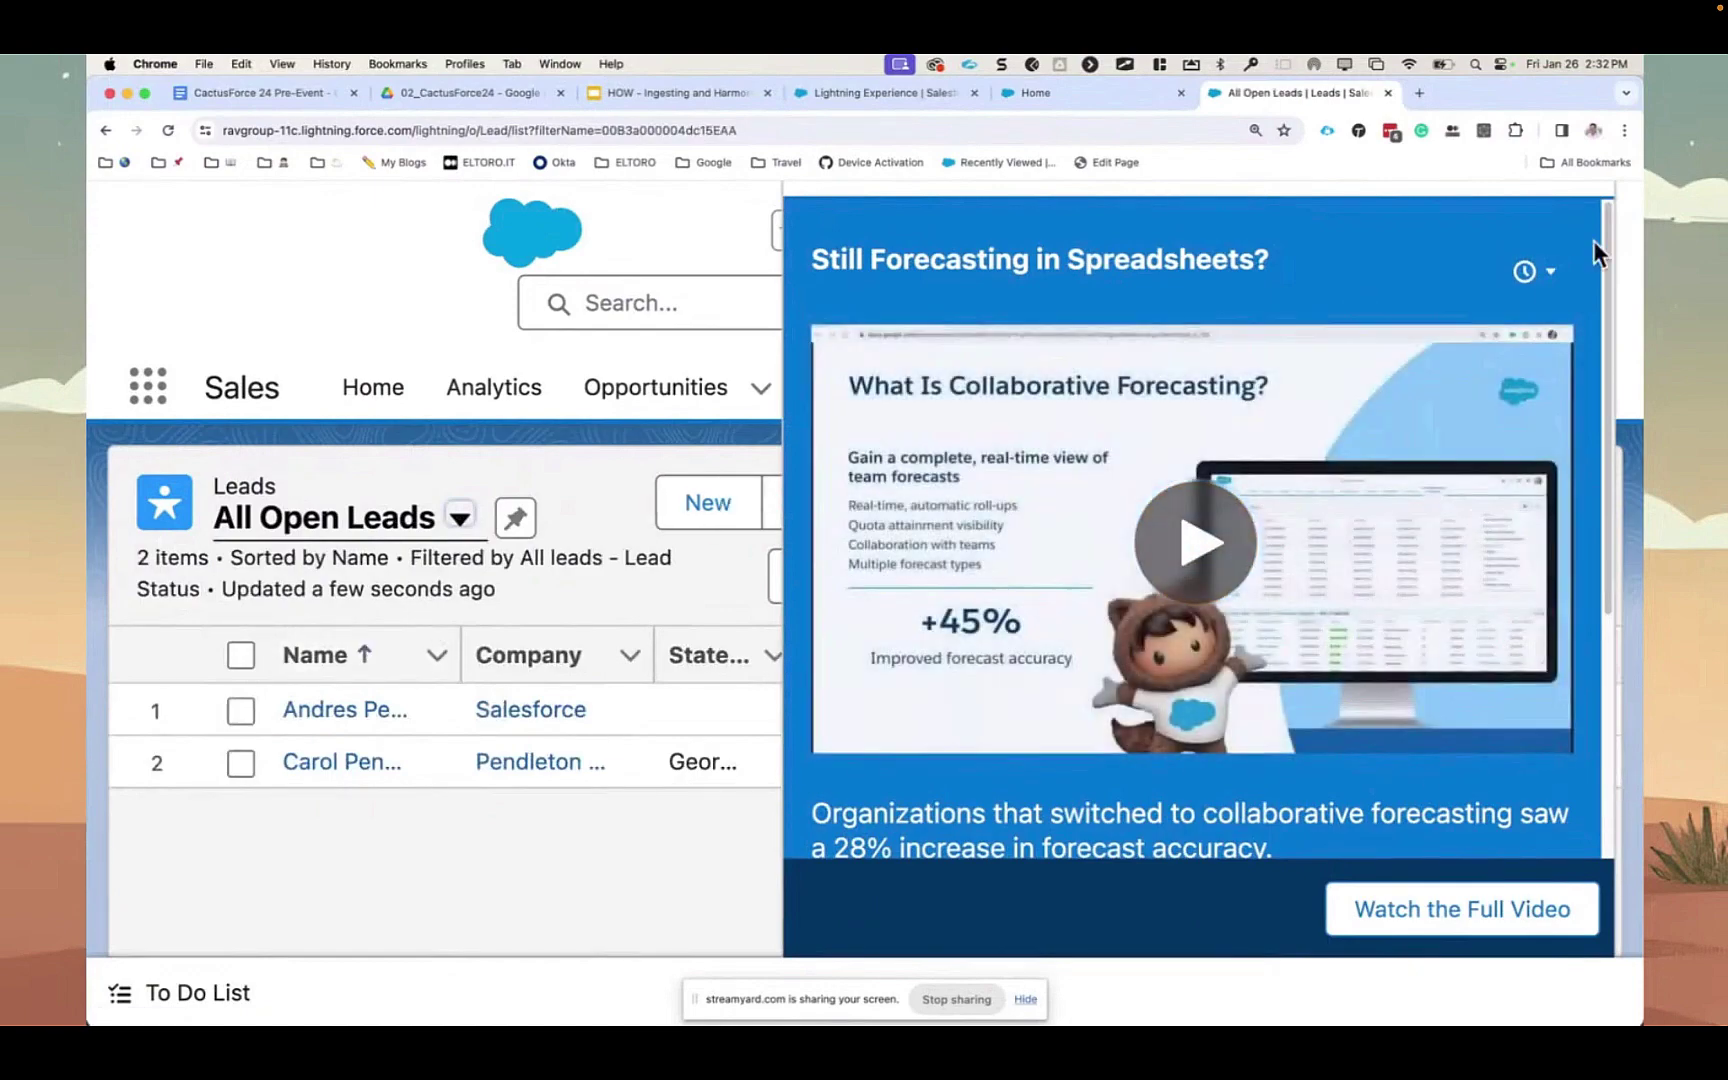
key(super+minus)
key(super+minus)
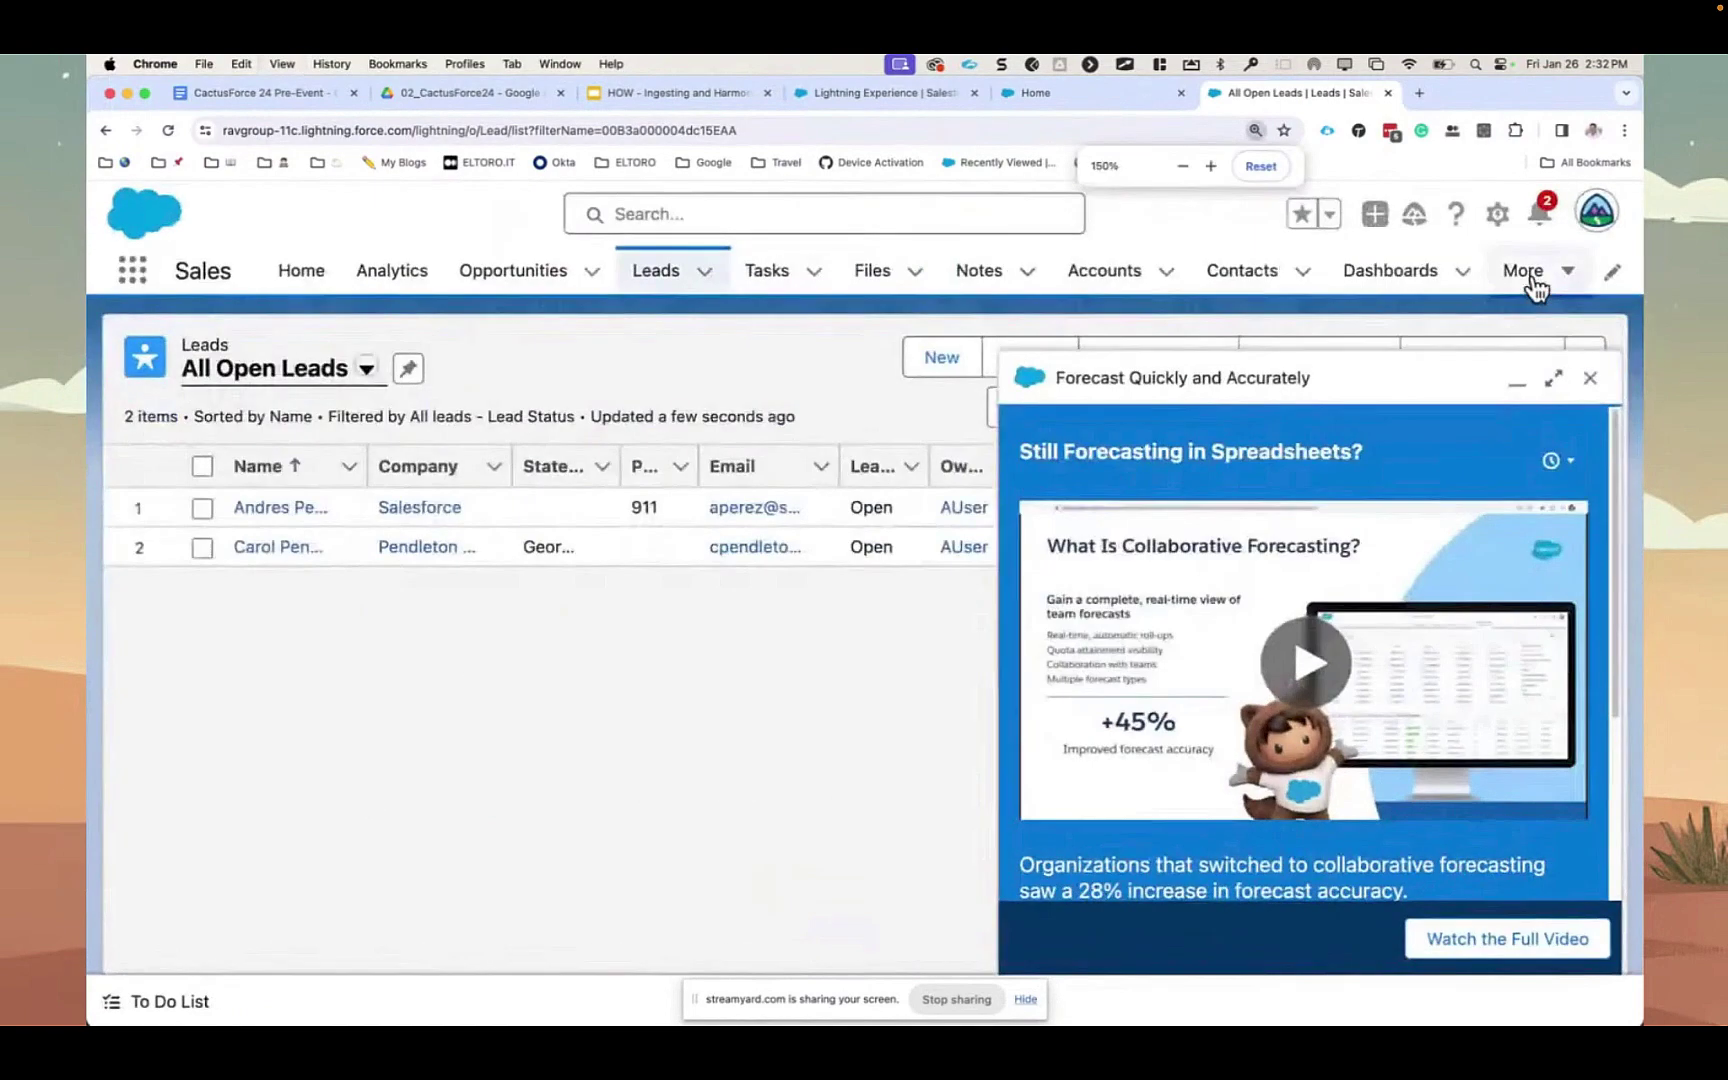
click(1596, 377)
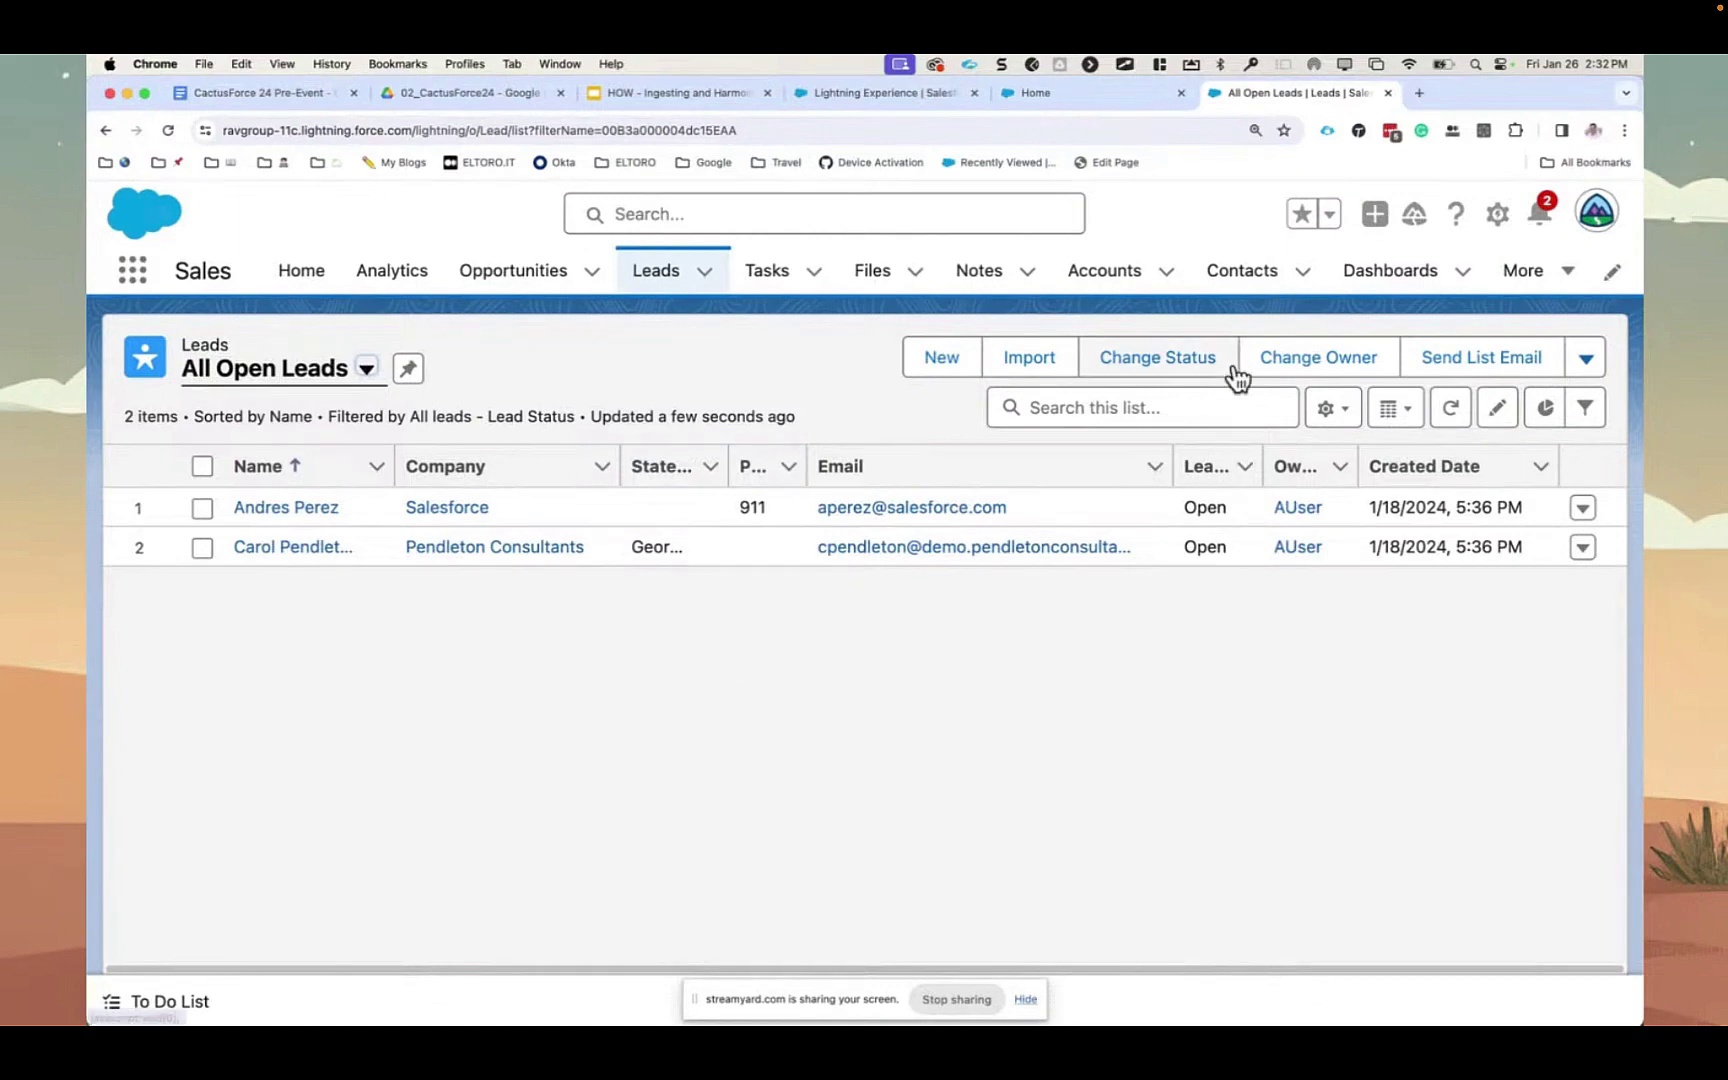
click(1499, 215)
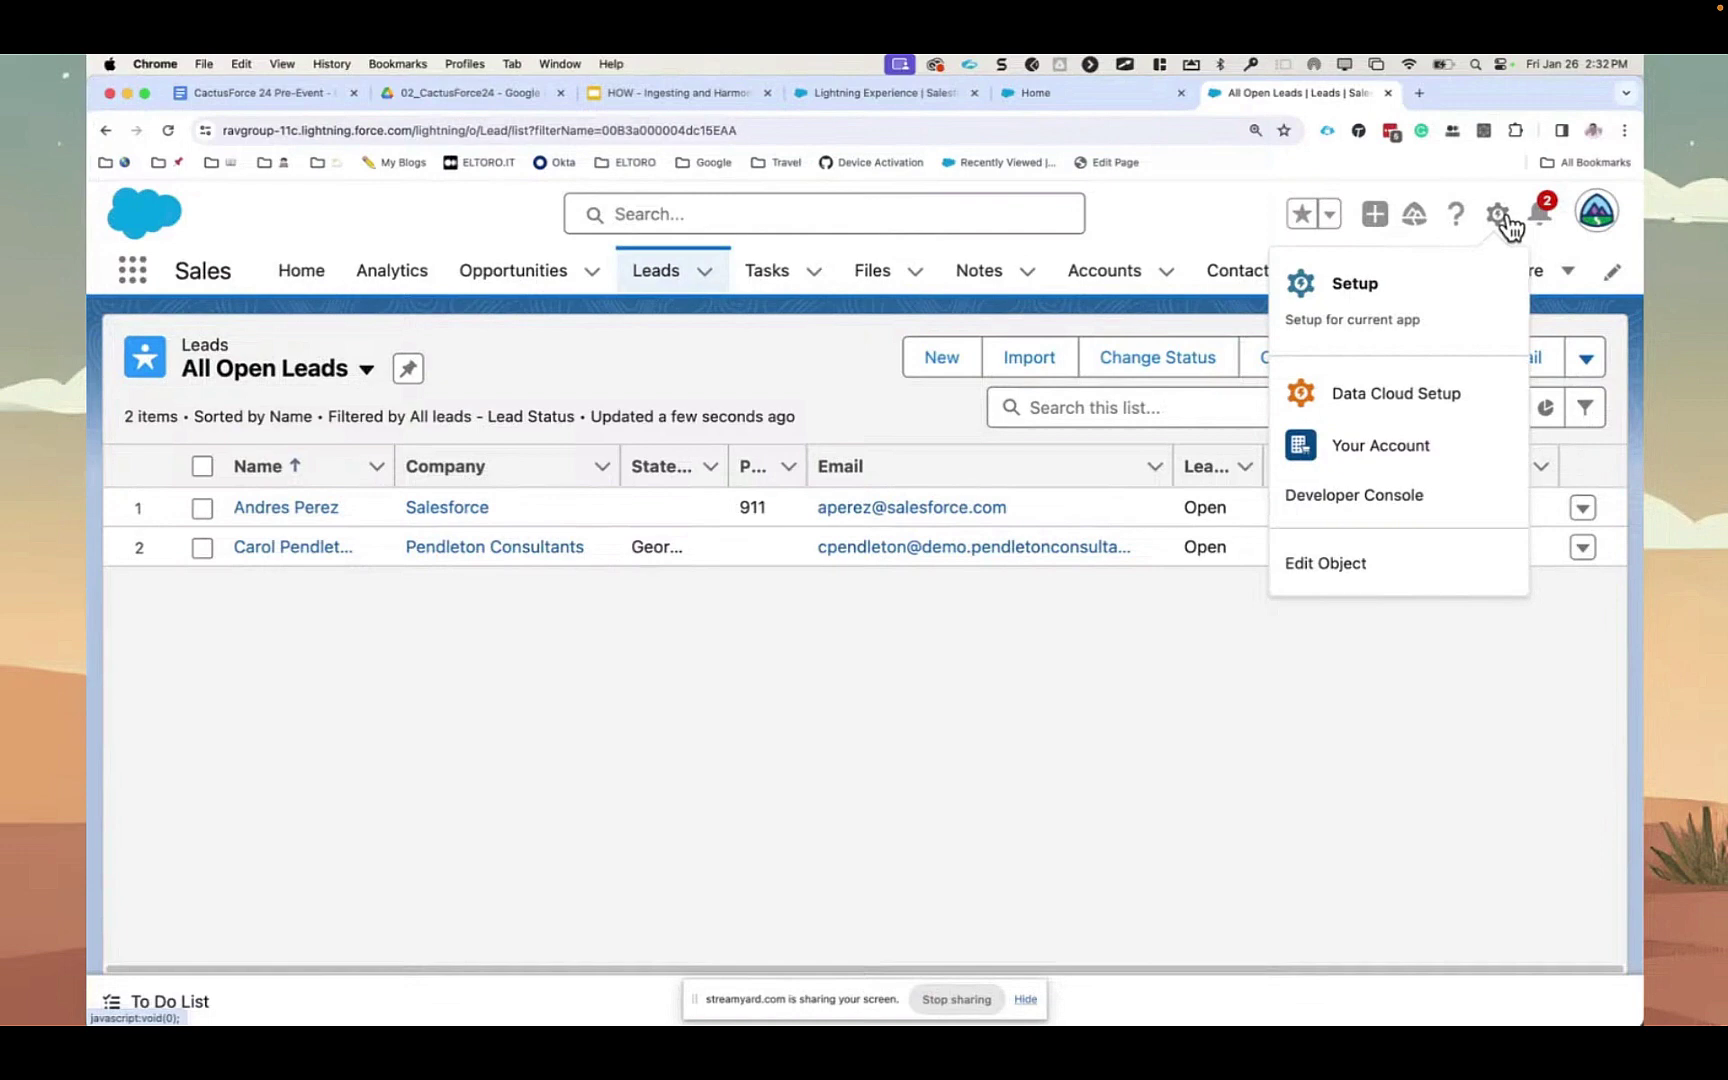
click(600, 650)
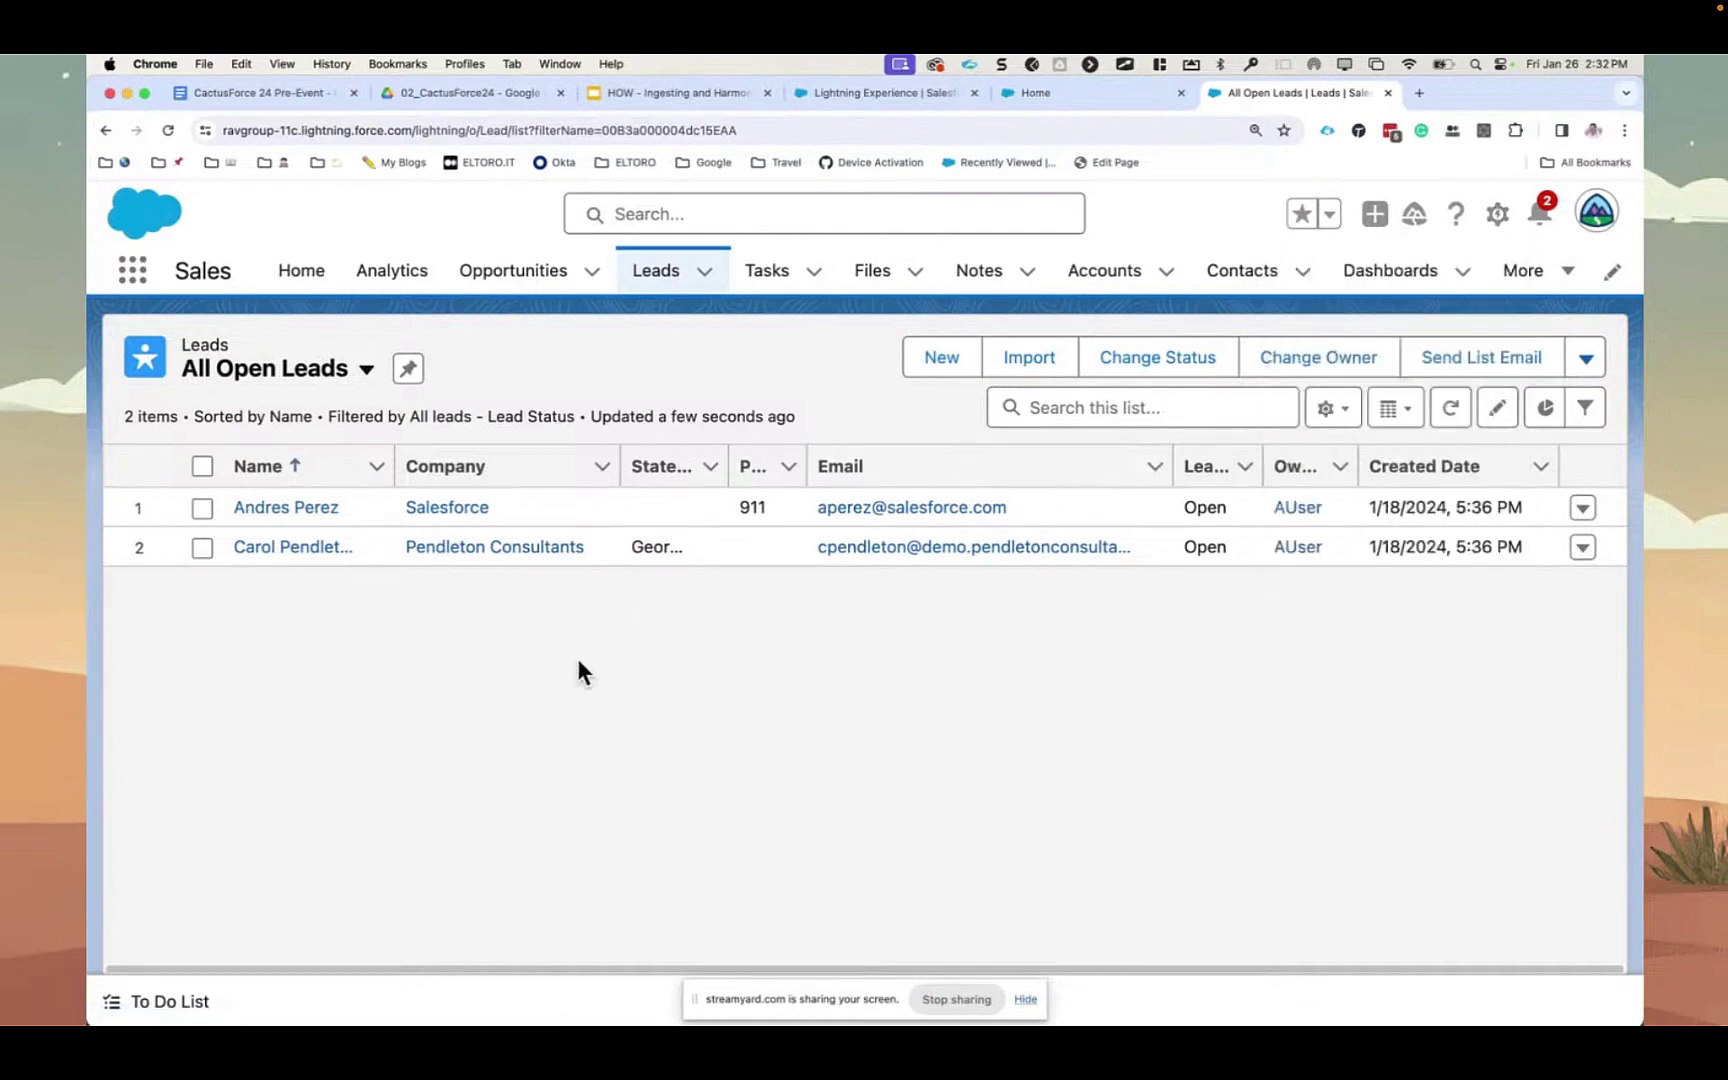
- Open the first lead, from the company Salesforce, and show the Additional Information in its details
click(333, 515)
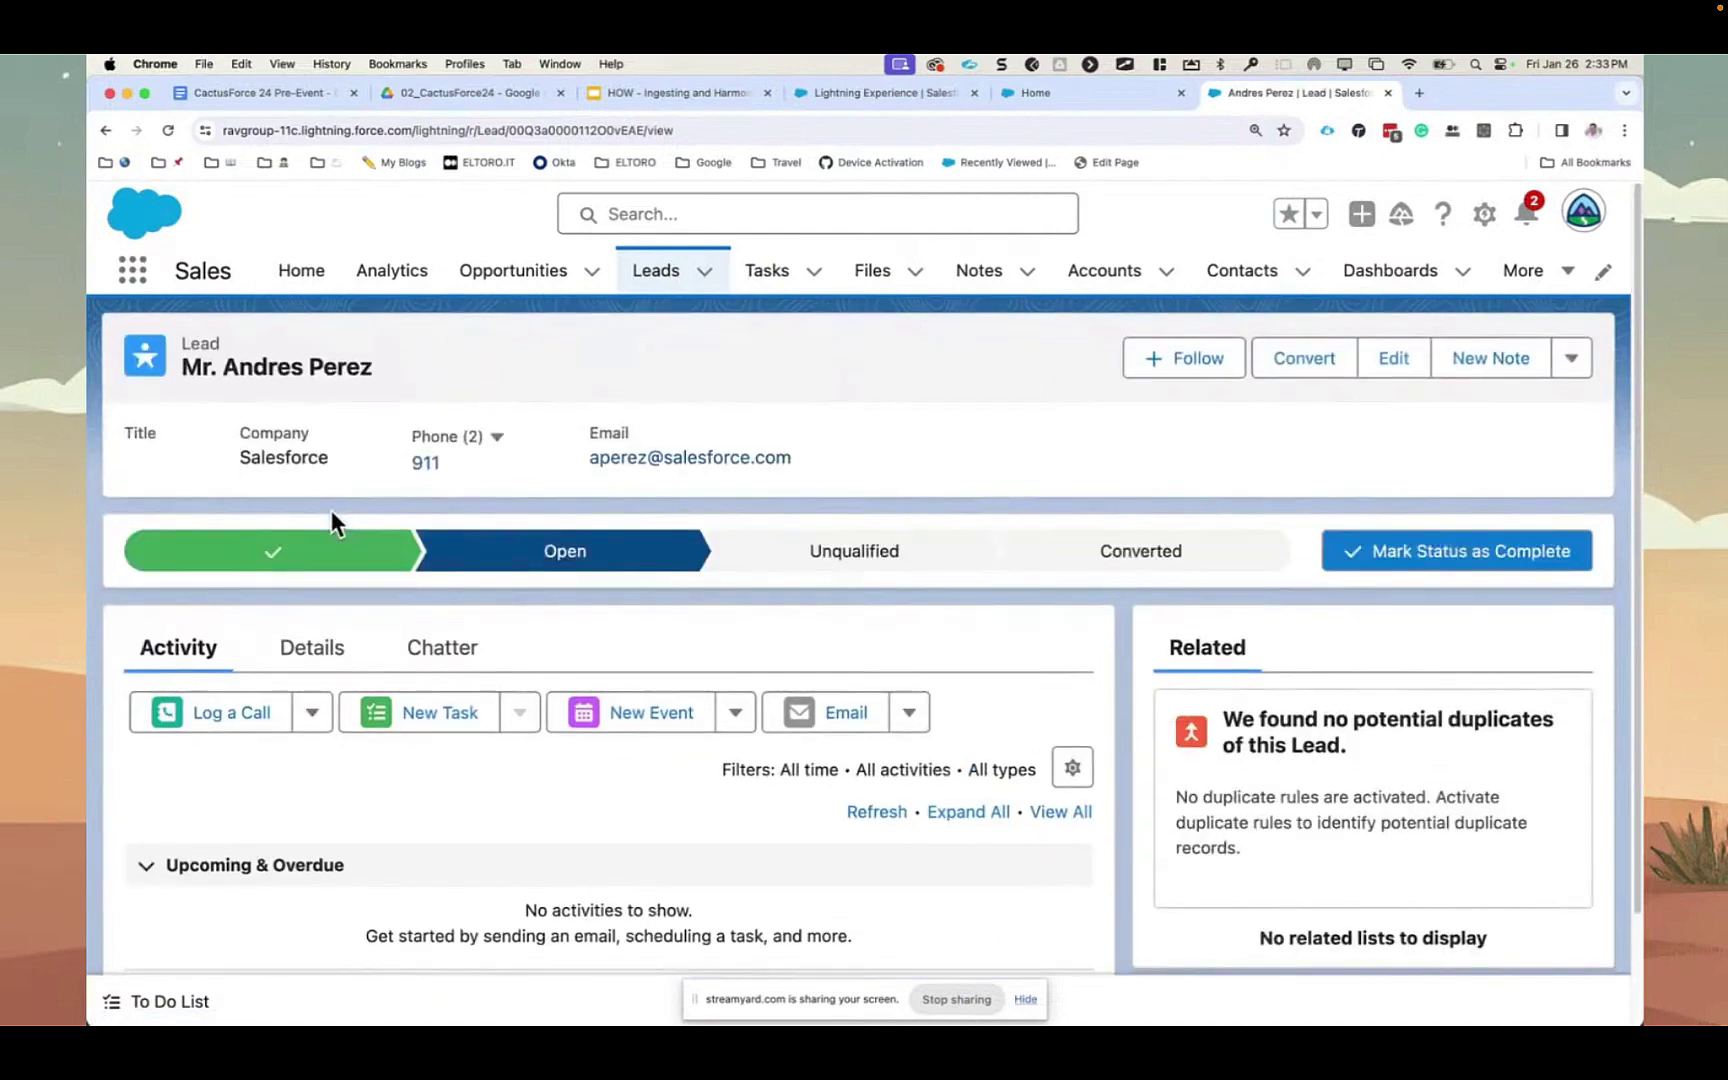
click(322, 660)
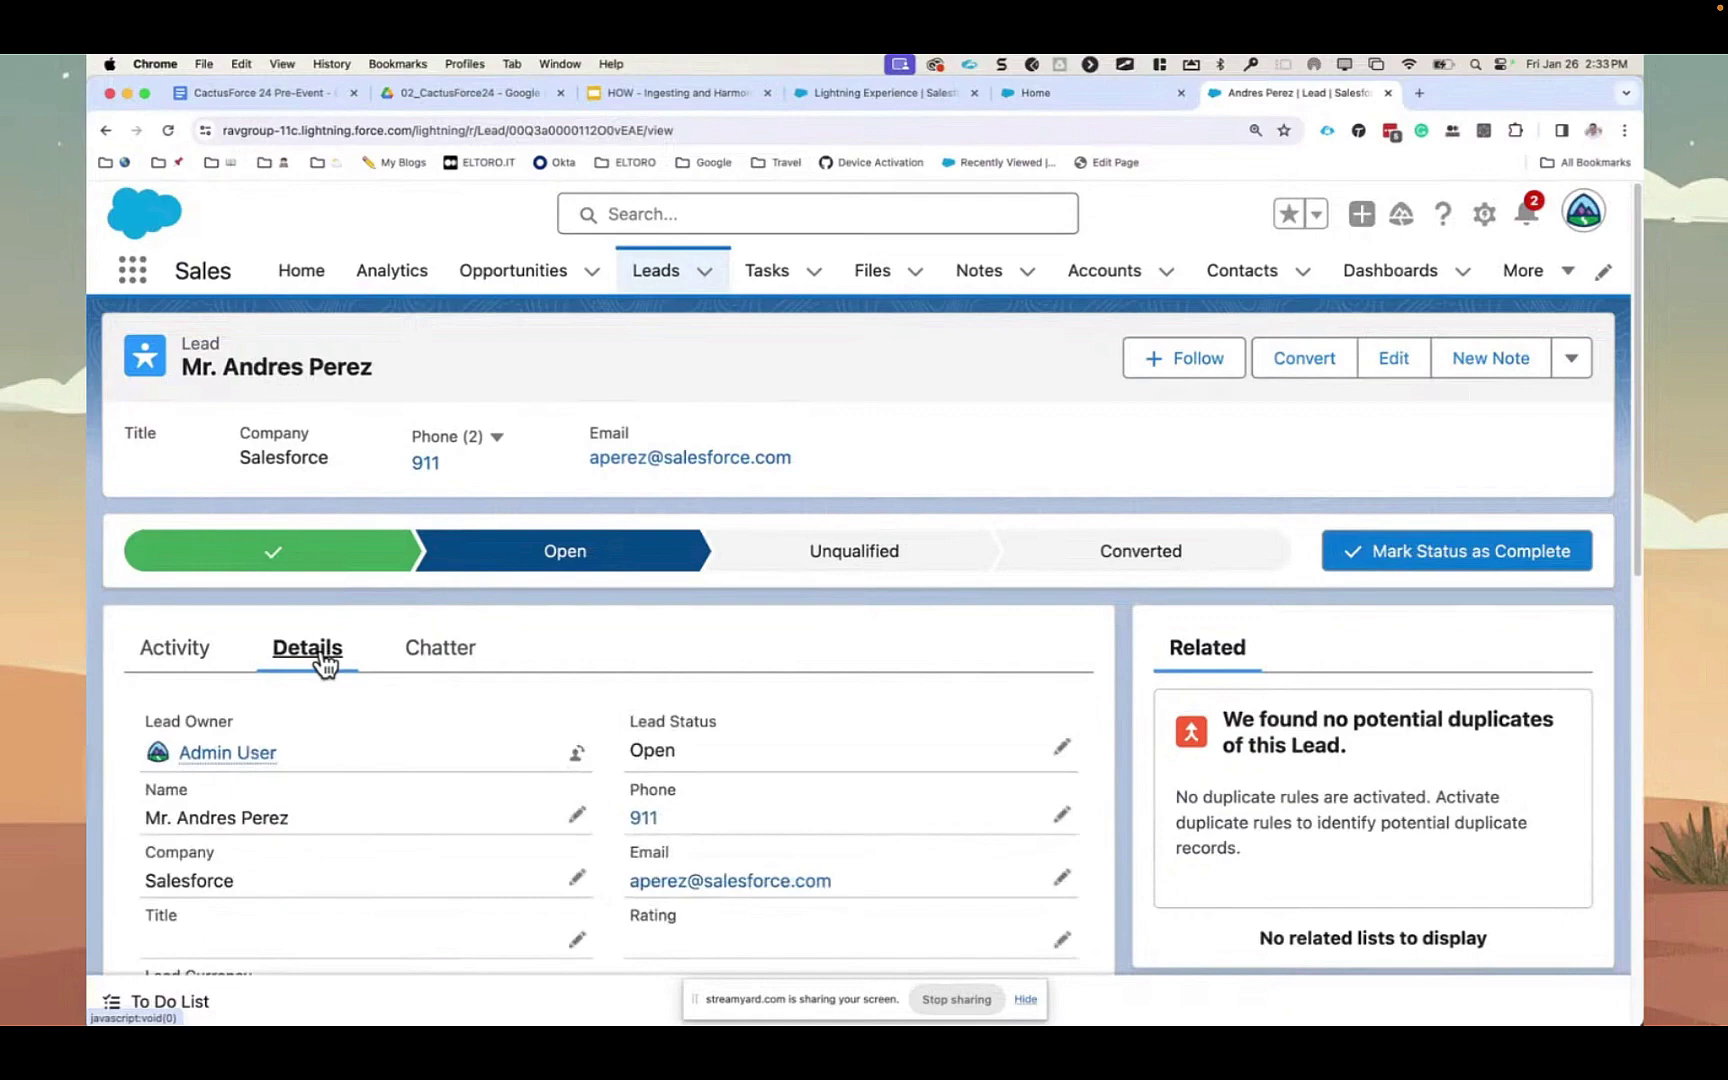
scroll(332, 721, down, 8)
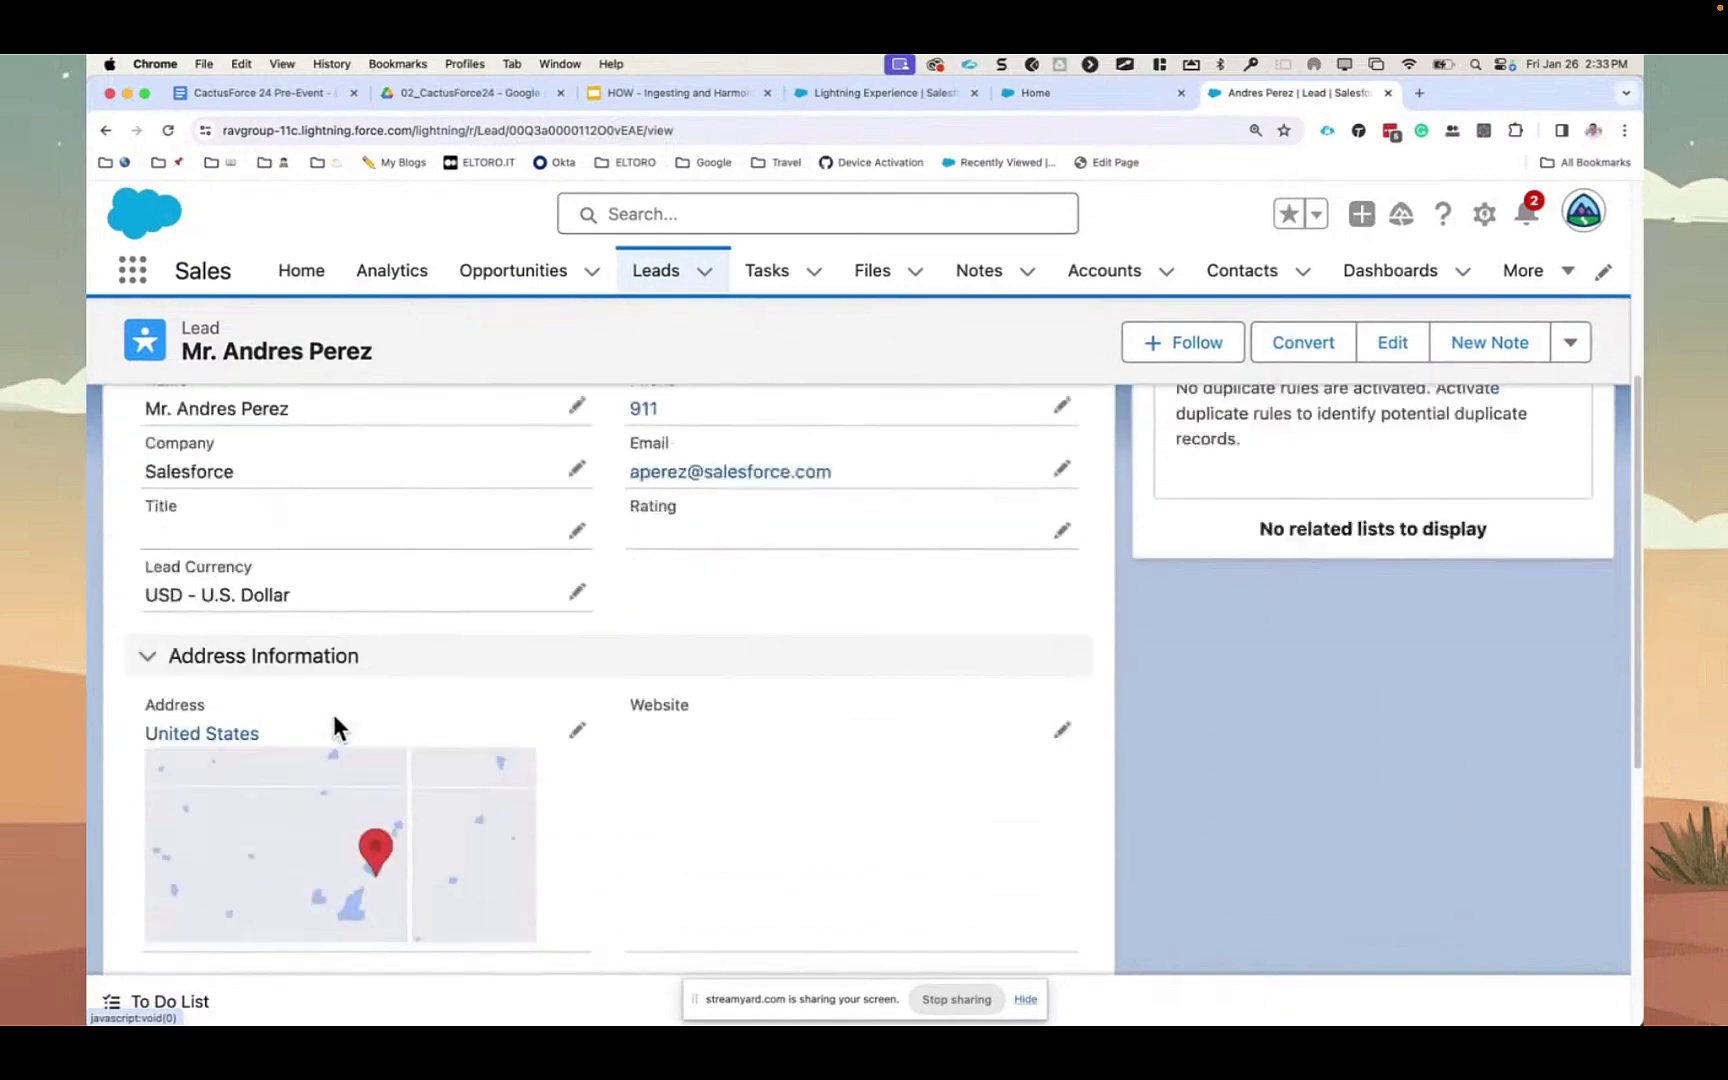
scroll(331, 709, down, 3)
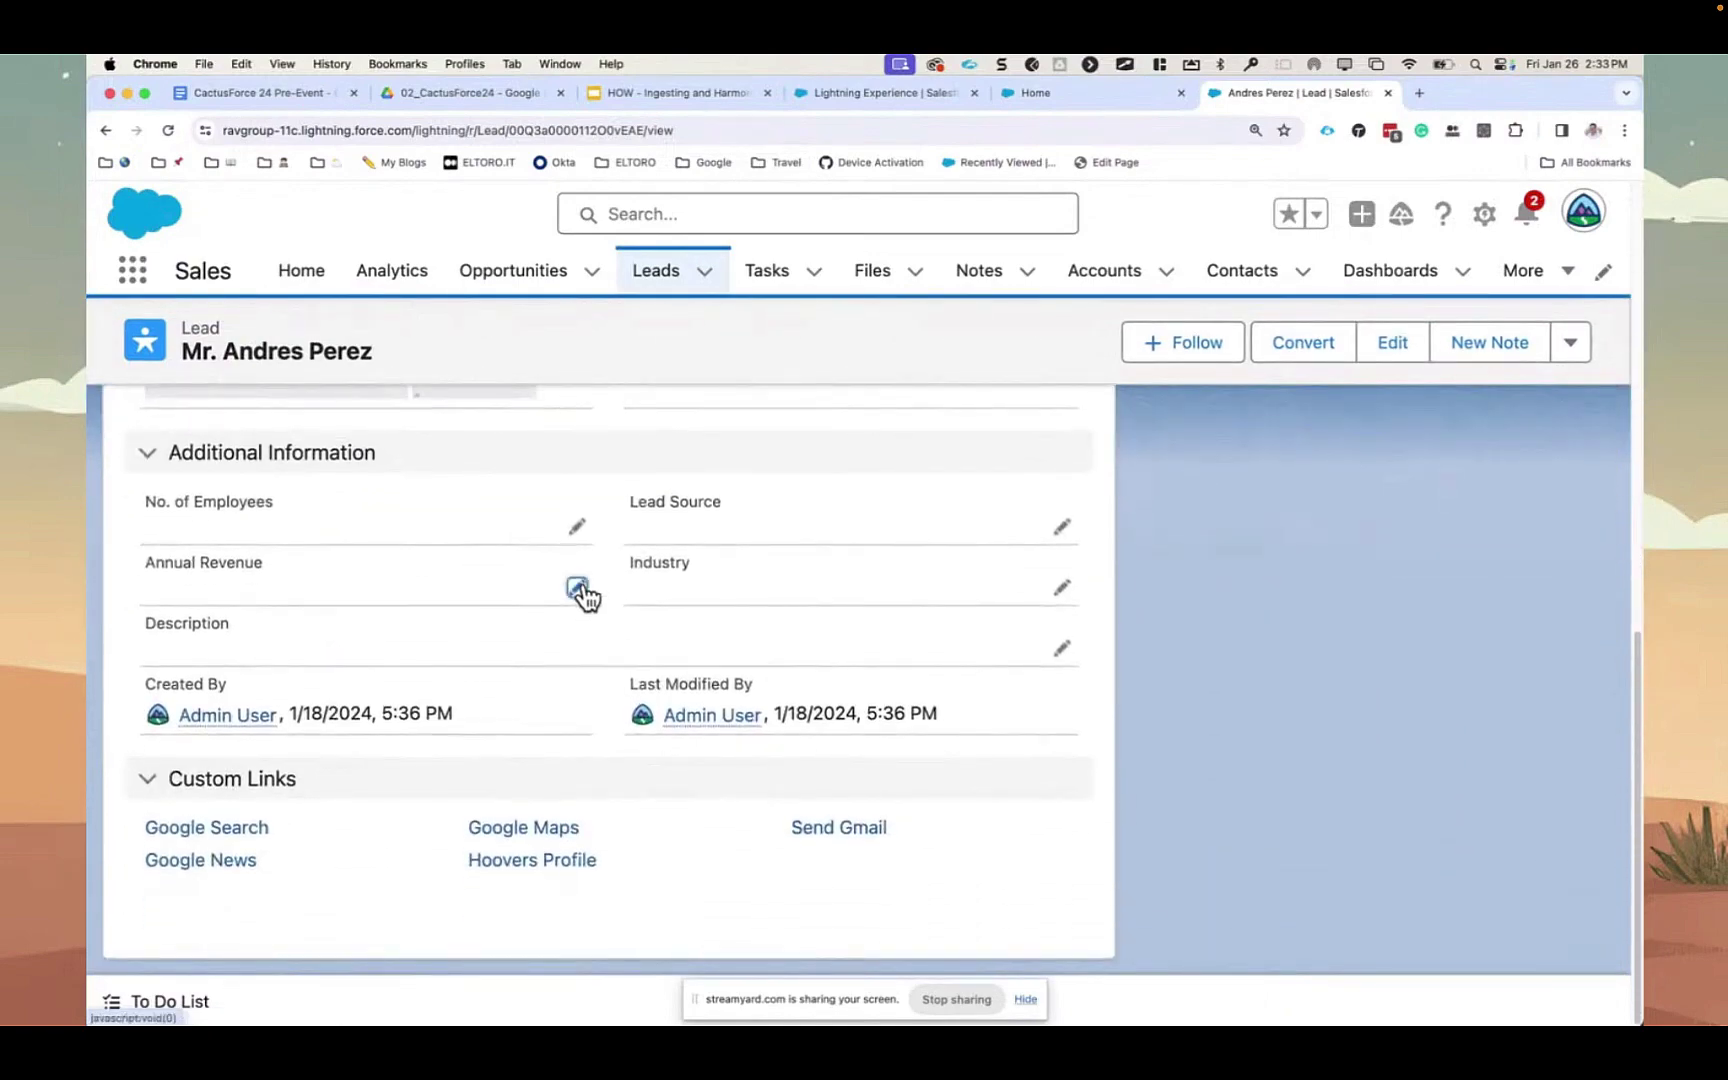
- Set the lead's Annual Revenue to 1,000,000 and save the record
click(580, 590)
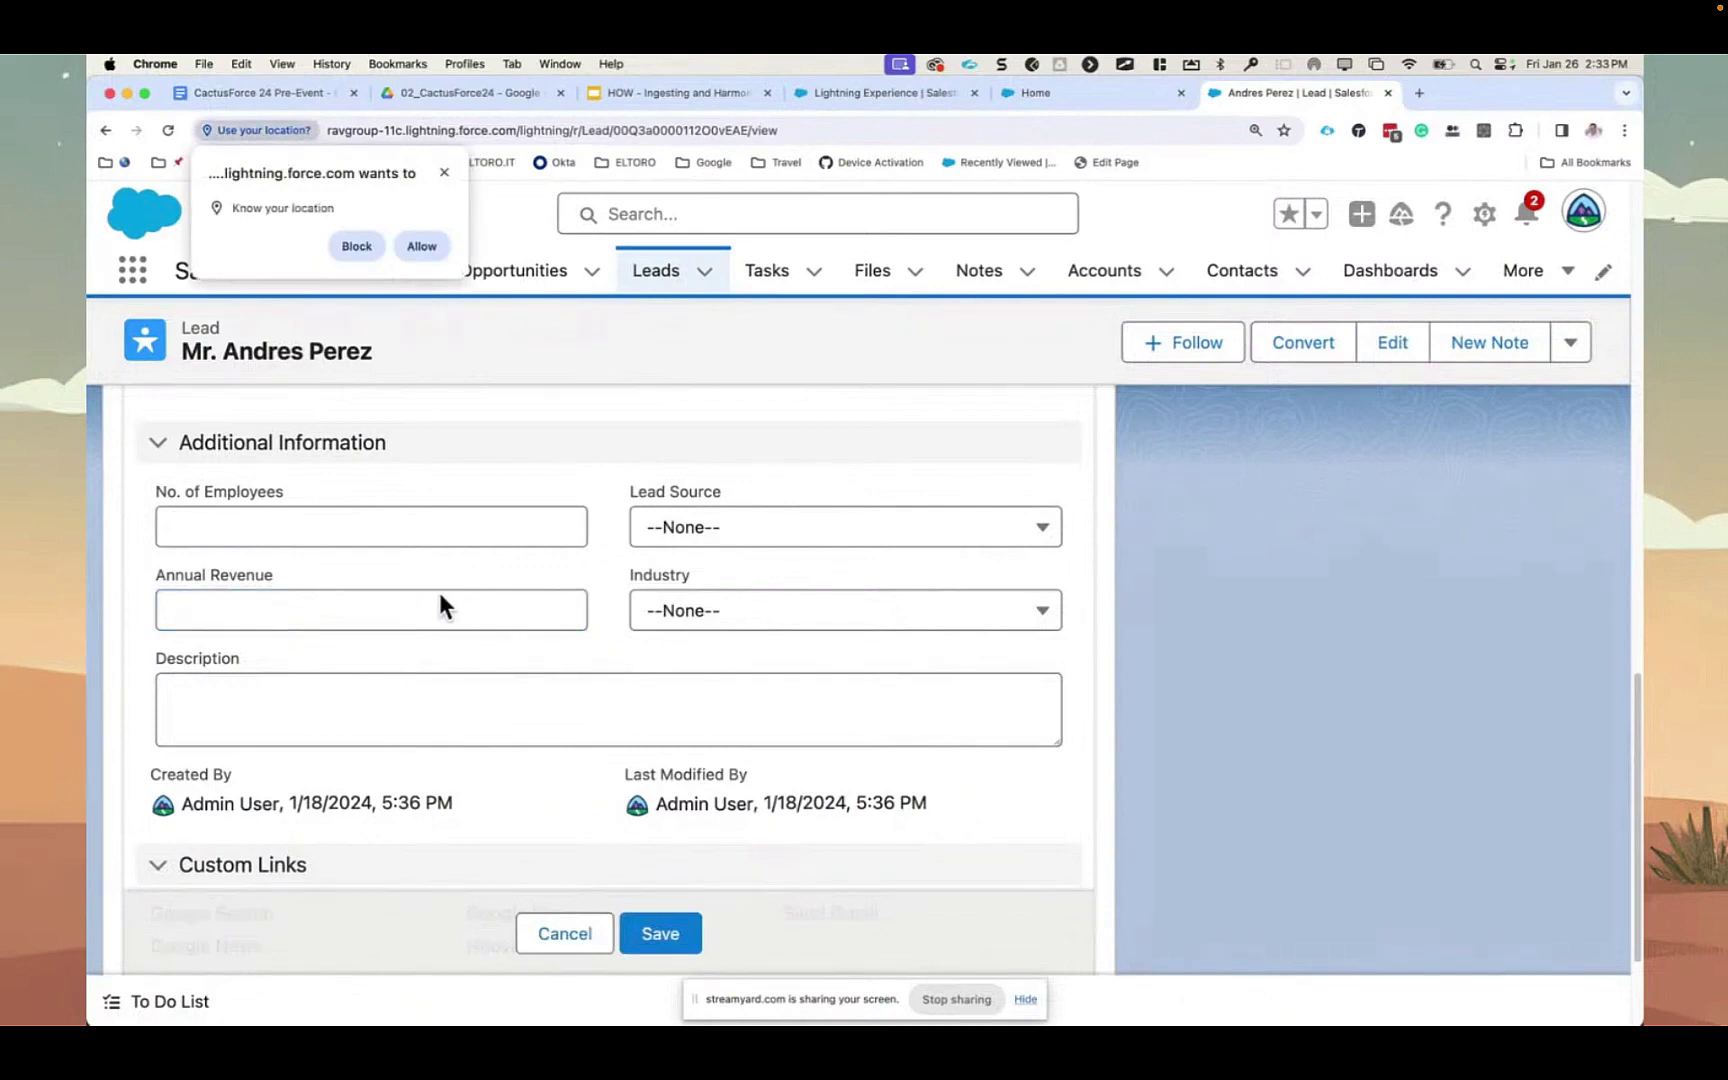
click(321, 613)
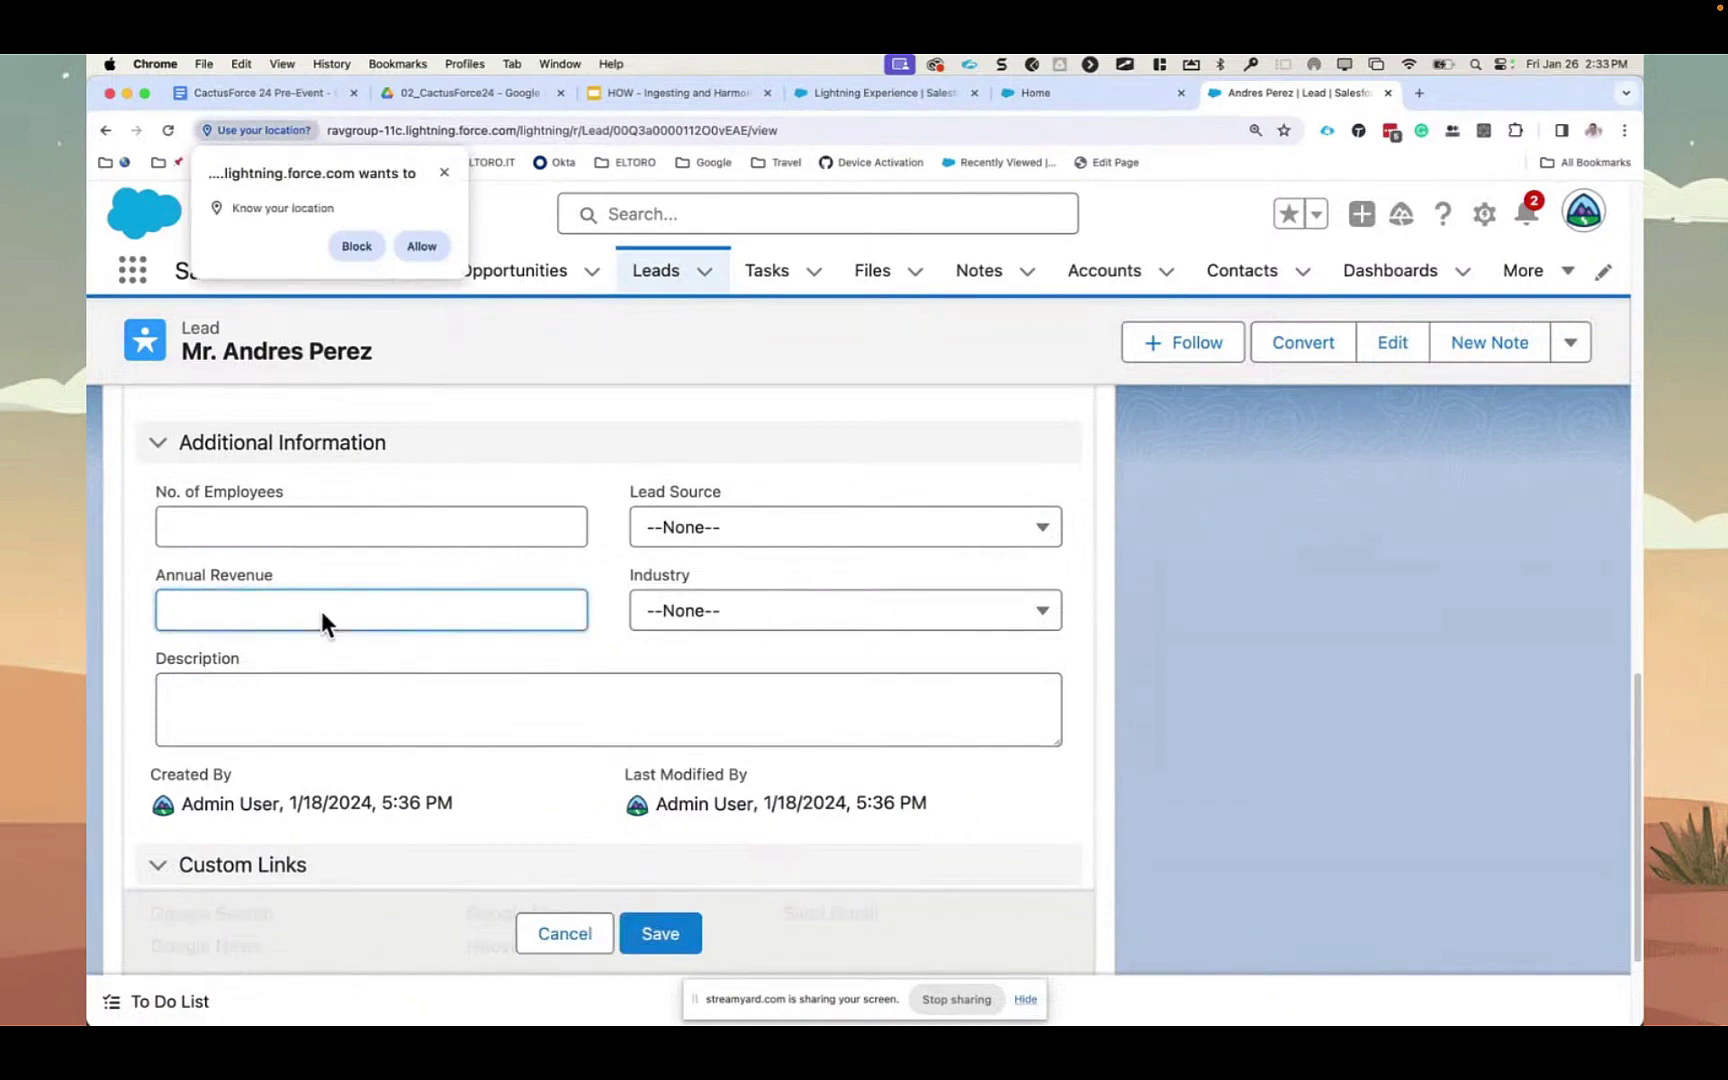
text(1)
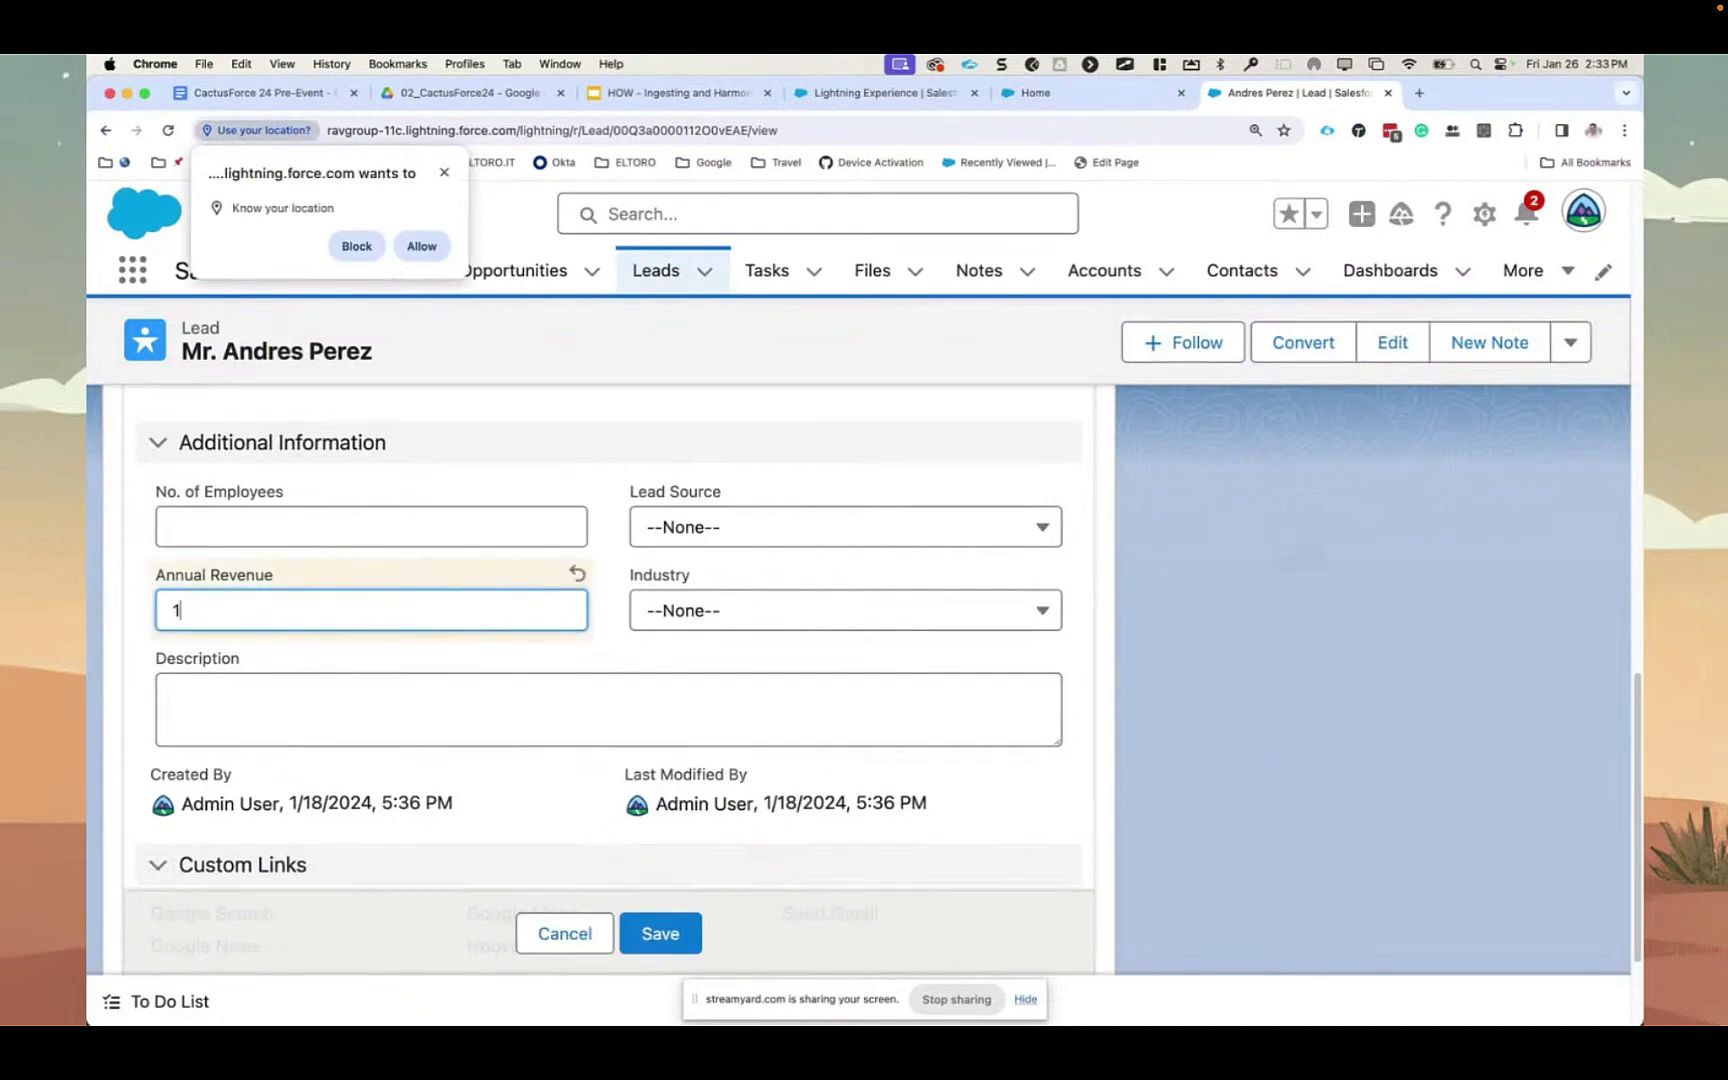
text(000000)
click(780, 912)
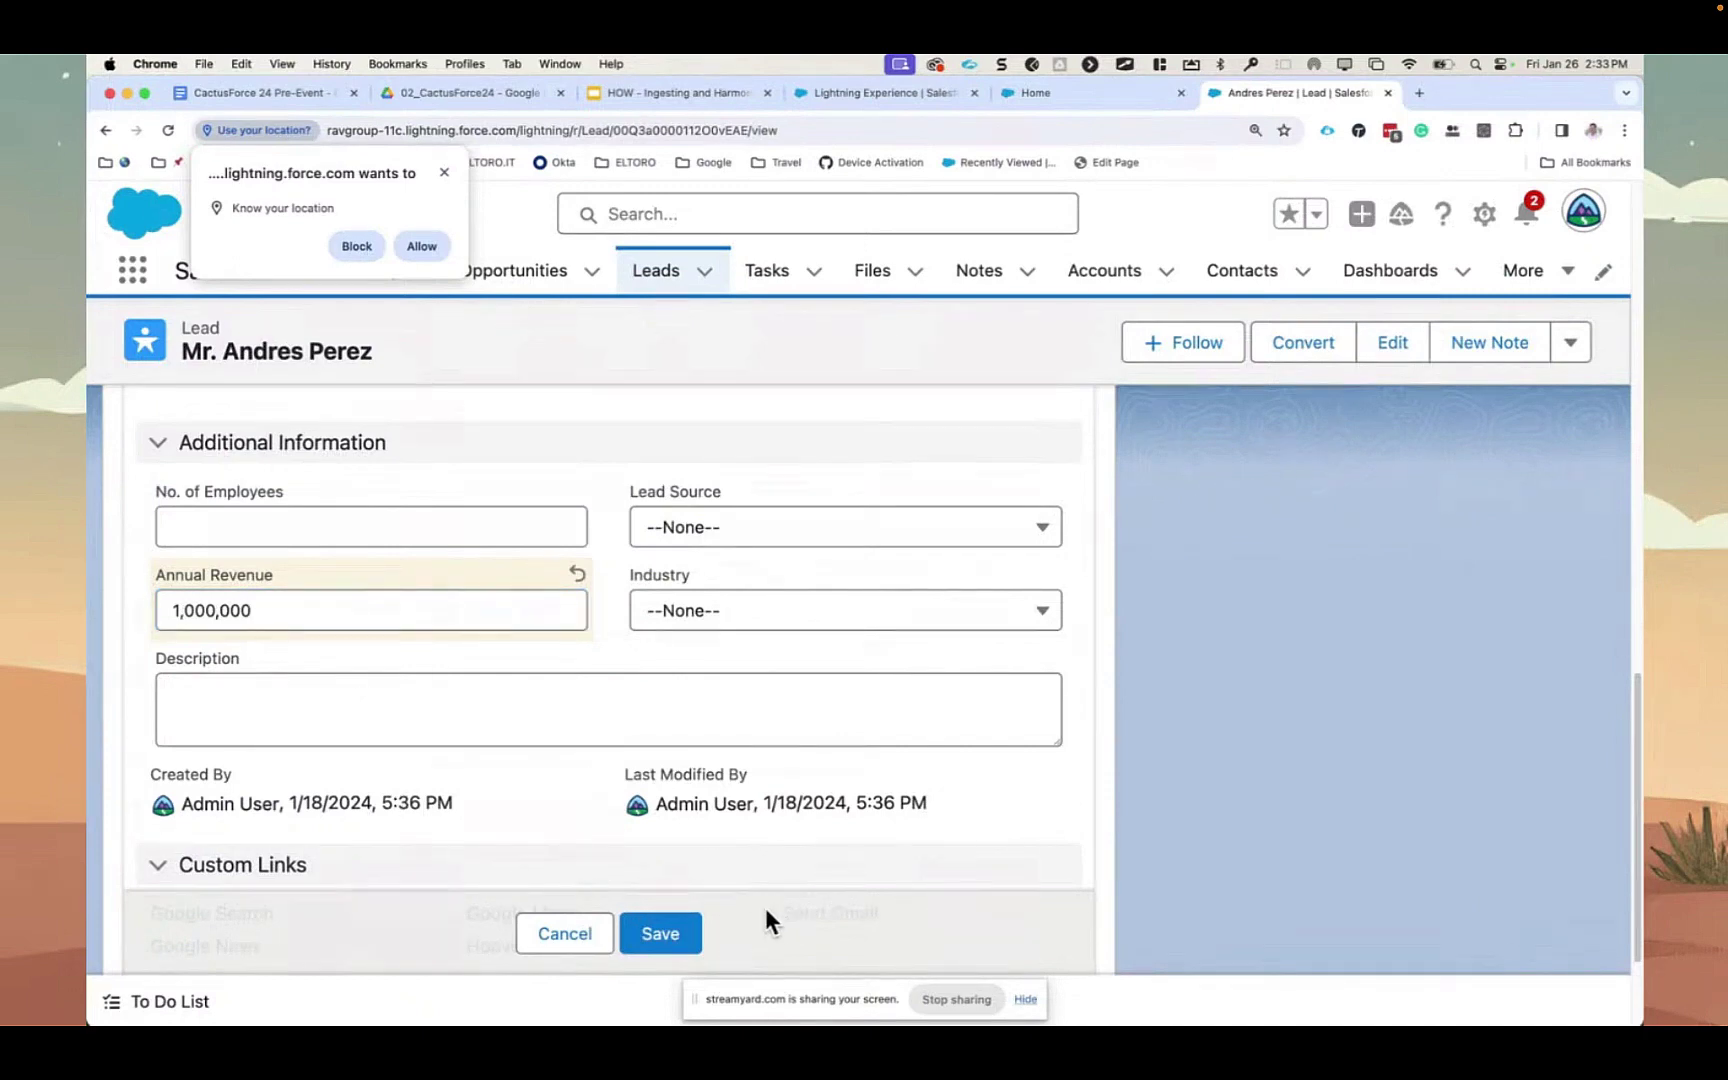
click(680, 931)
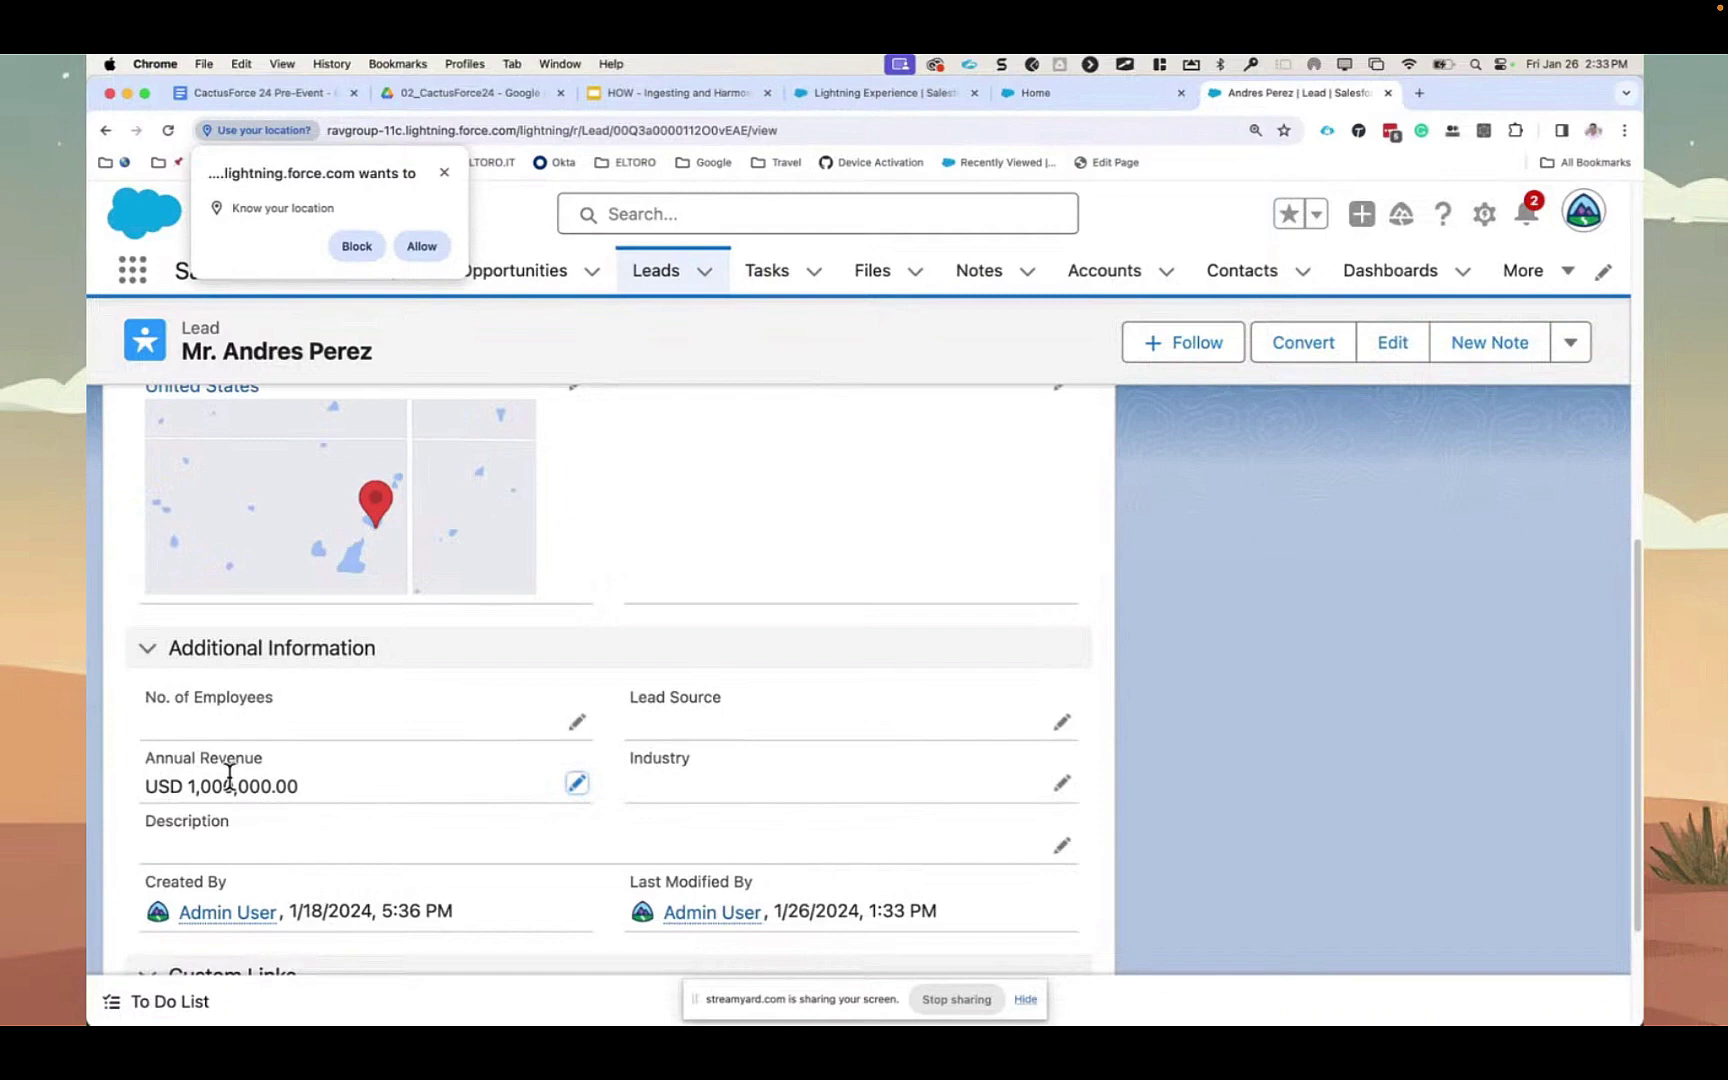
- Open Data Cloud Setup and close the account subscription guidance that covers it
click(1486, 215)
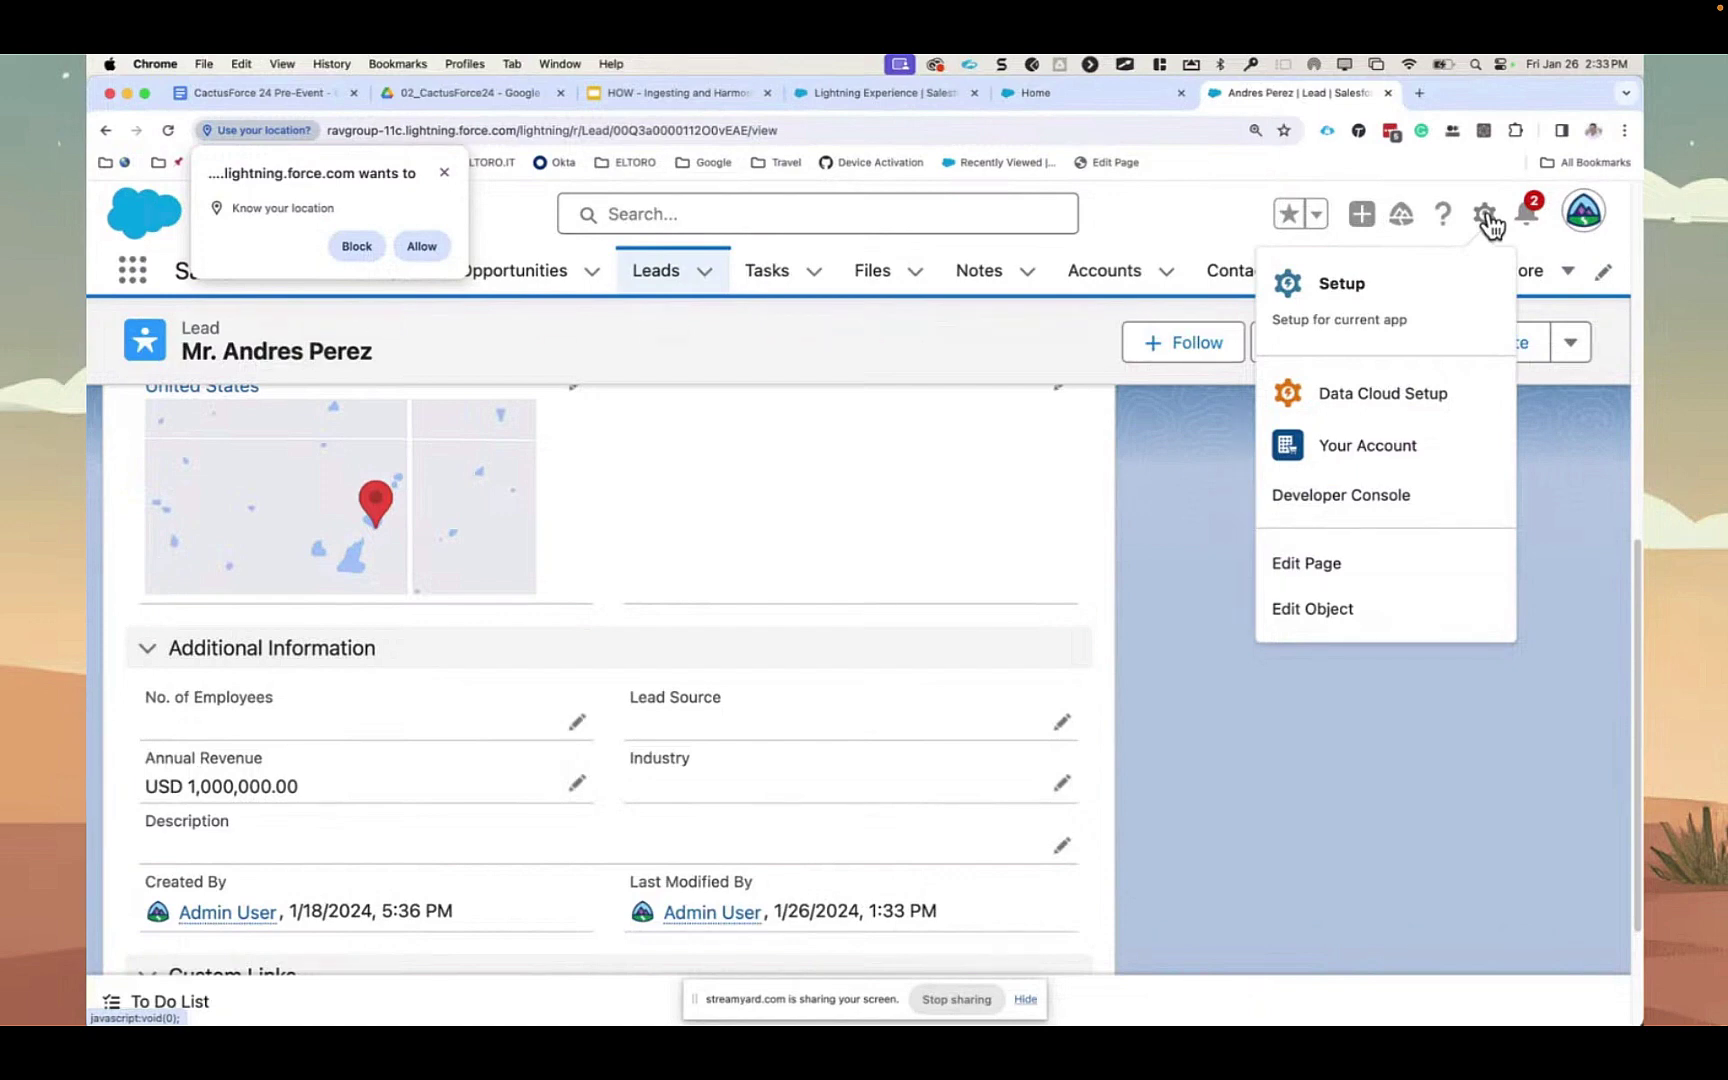
click(1440, 400)
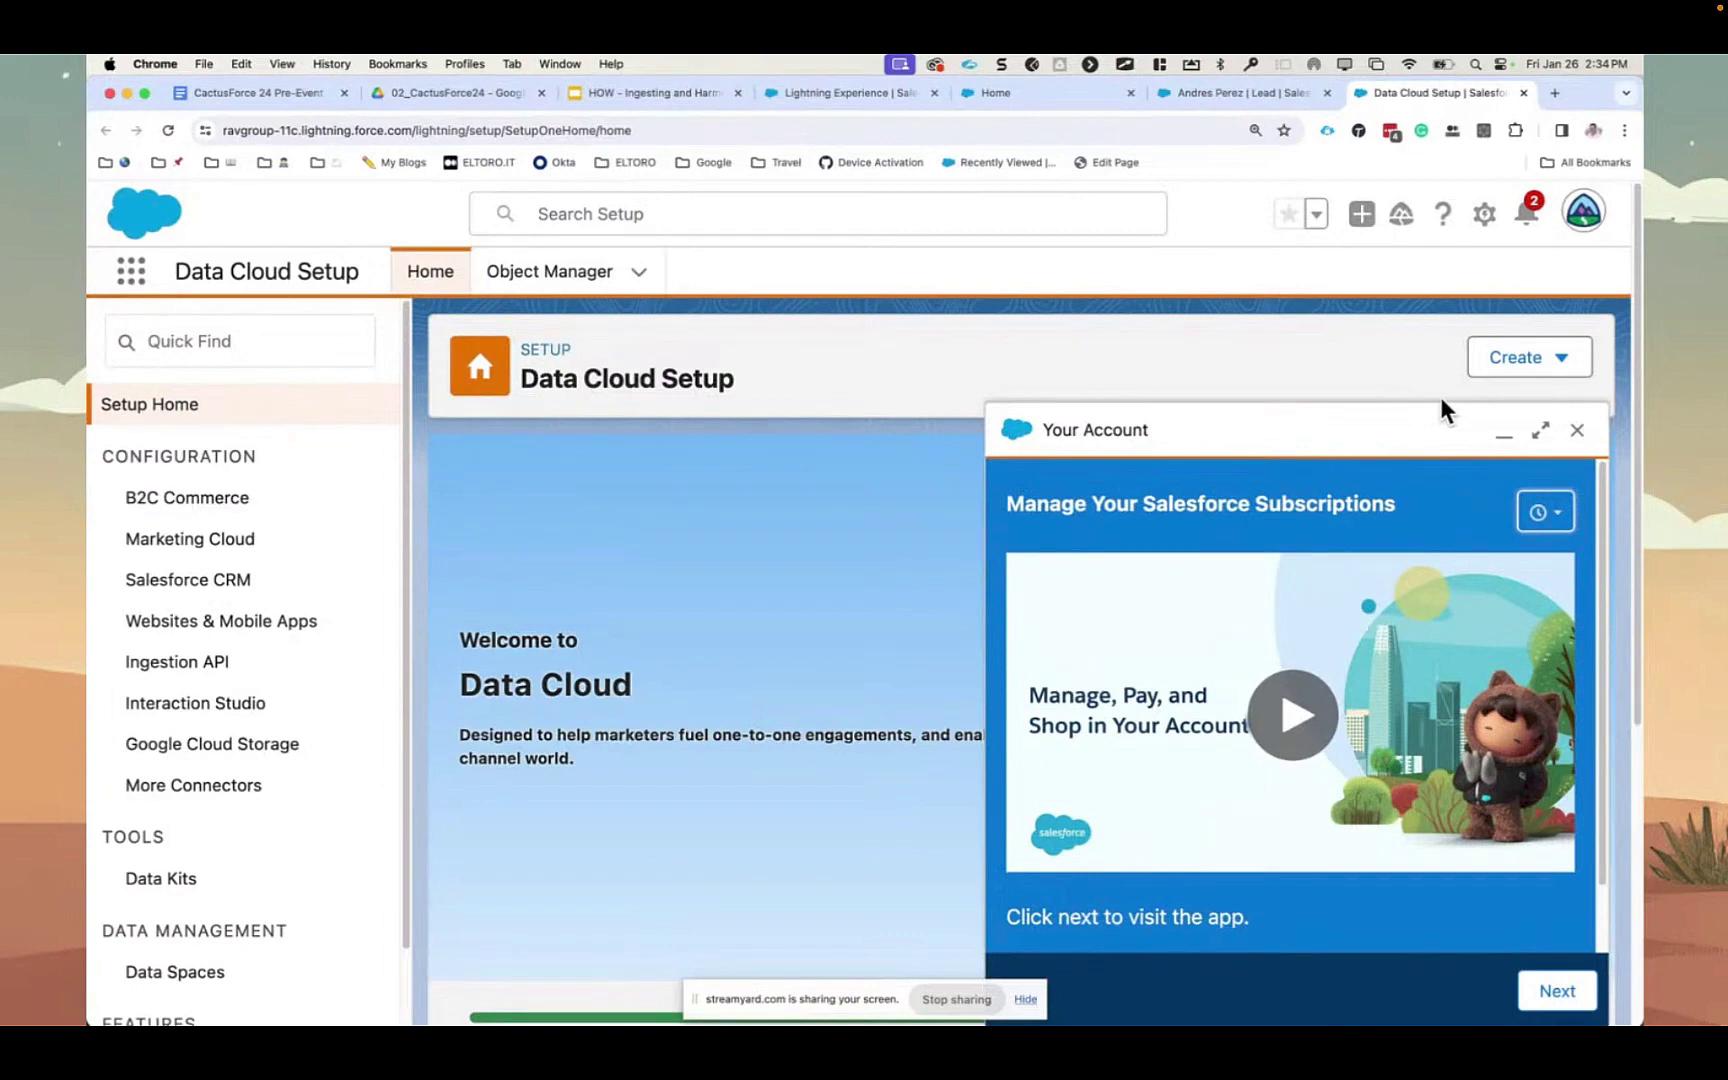
click(1481, 222)
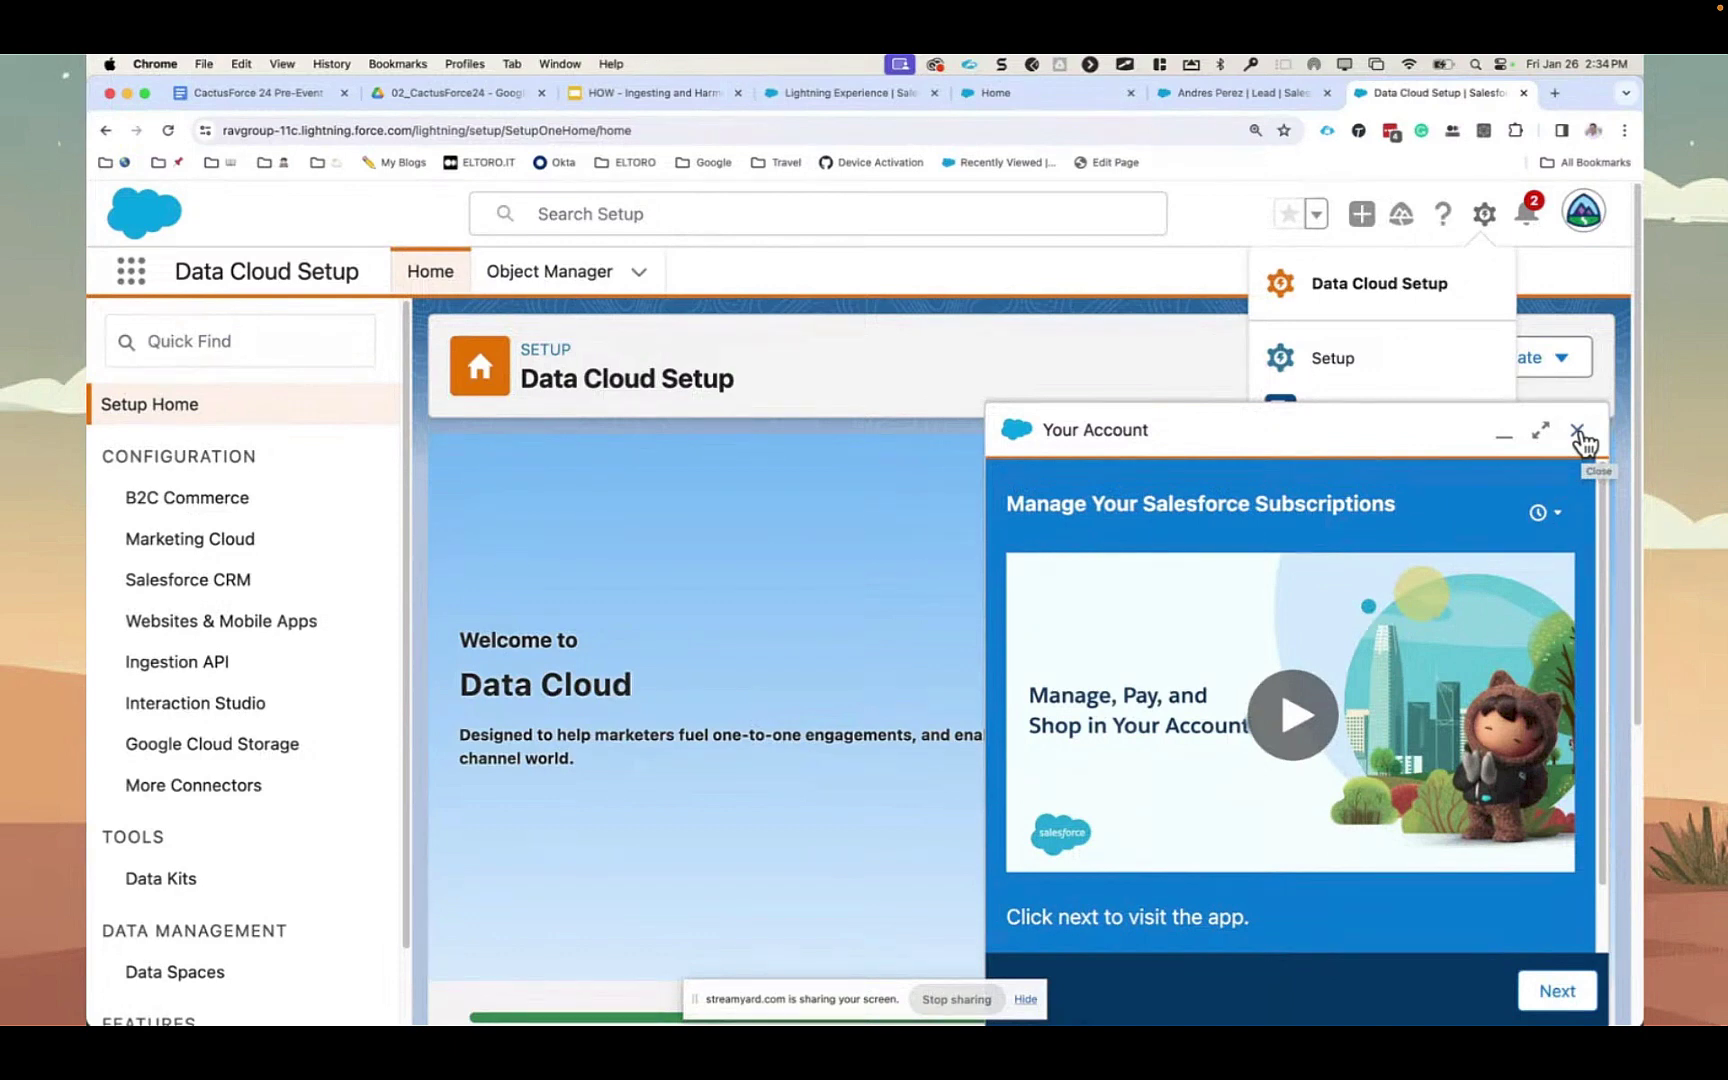
click(1578, 432)
click(1485, 220)
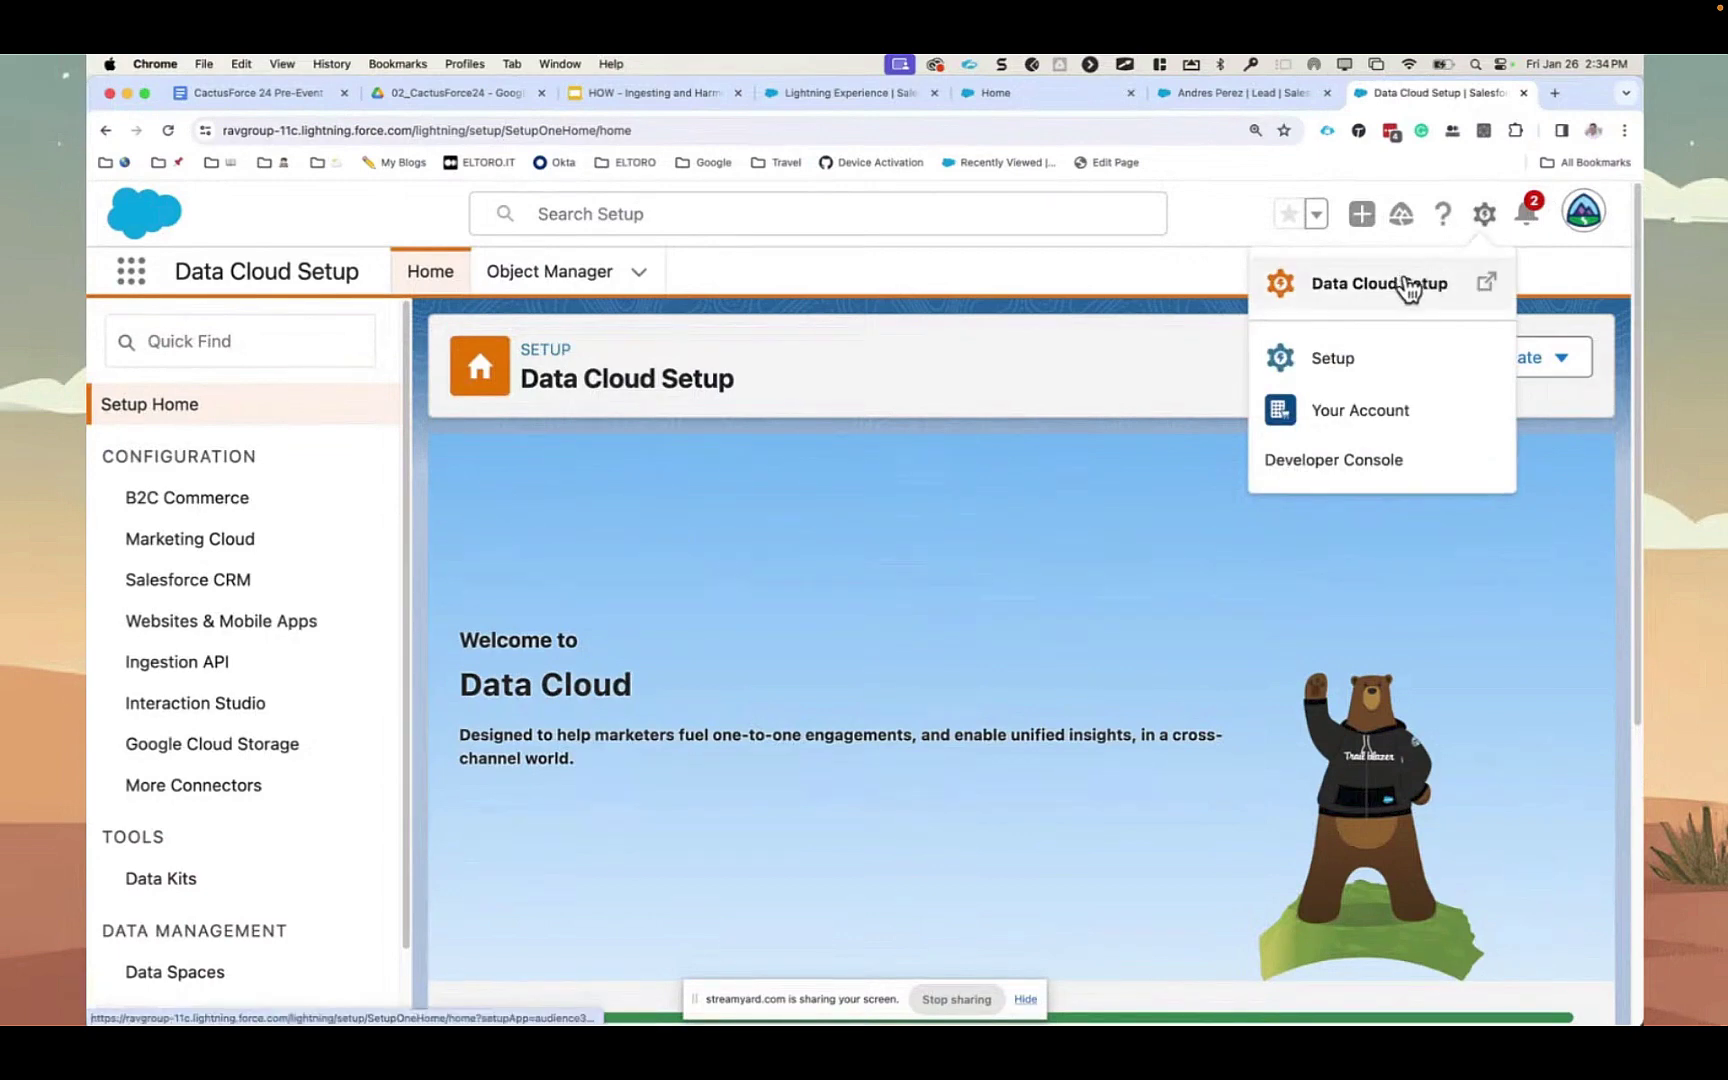
click(1030, 372)
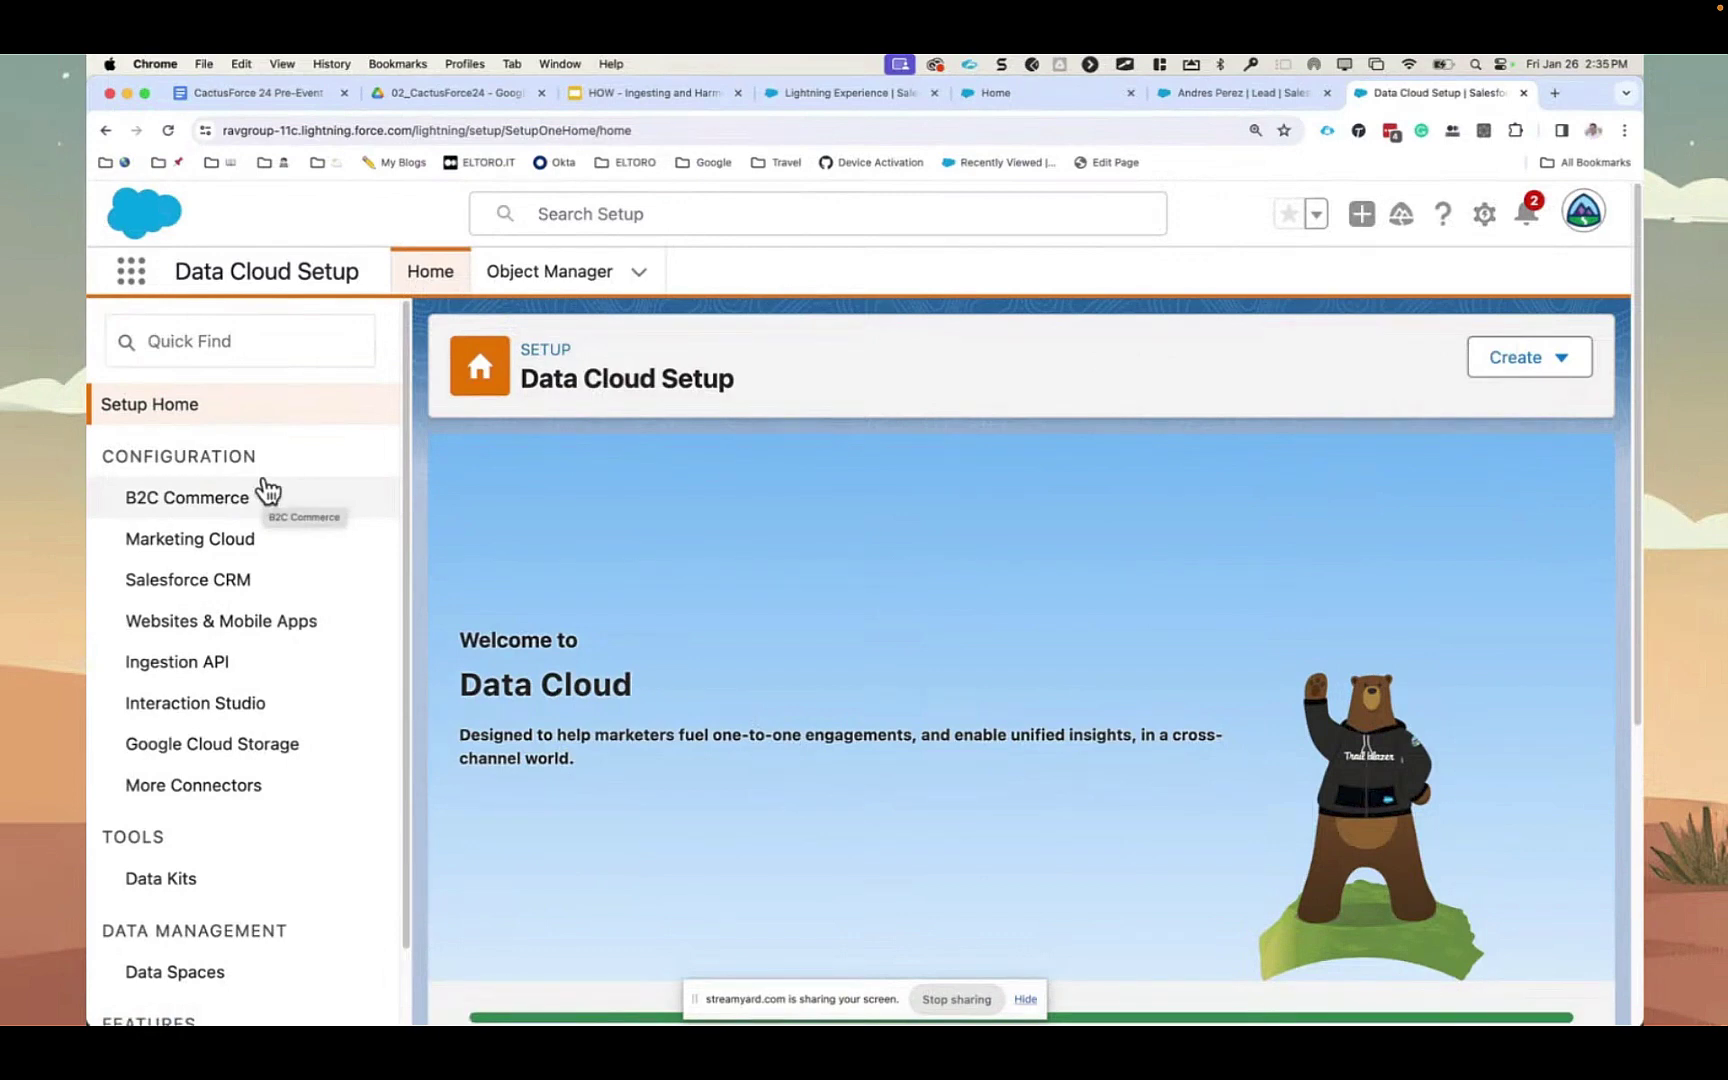
- Open the Salesforce CRM configuration and review the options for connecting a new org without connecting one
click(218, 588)
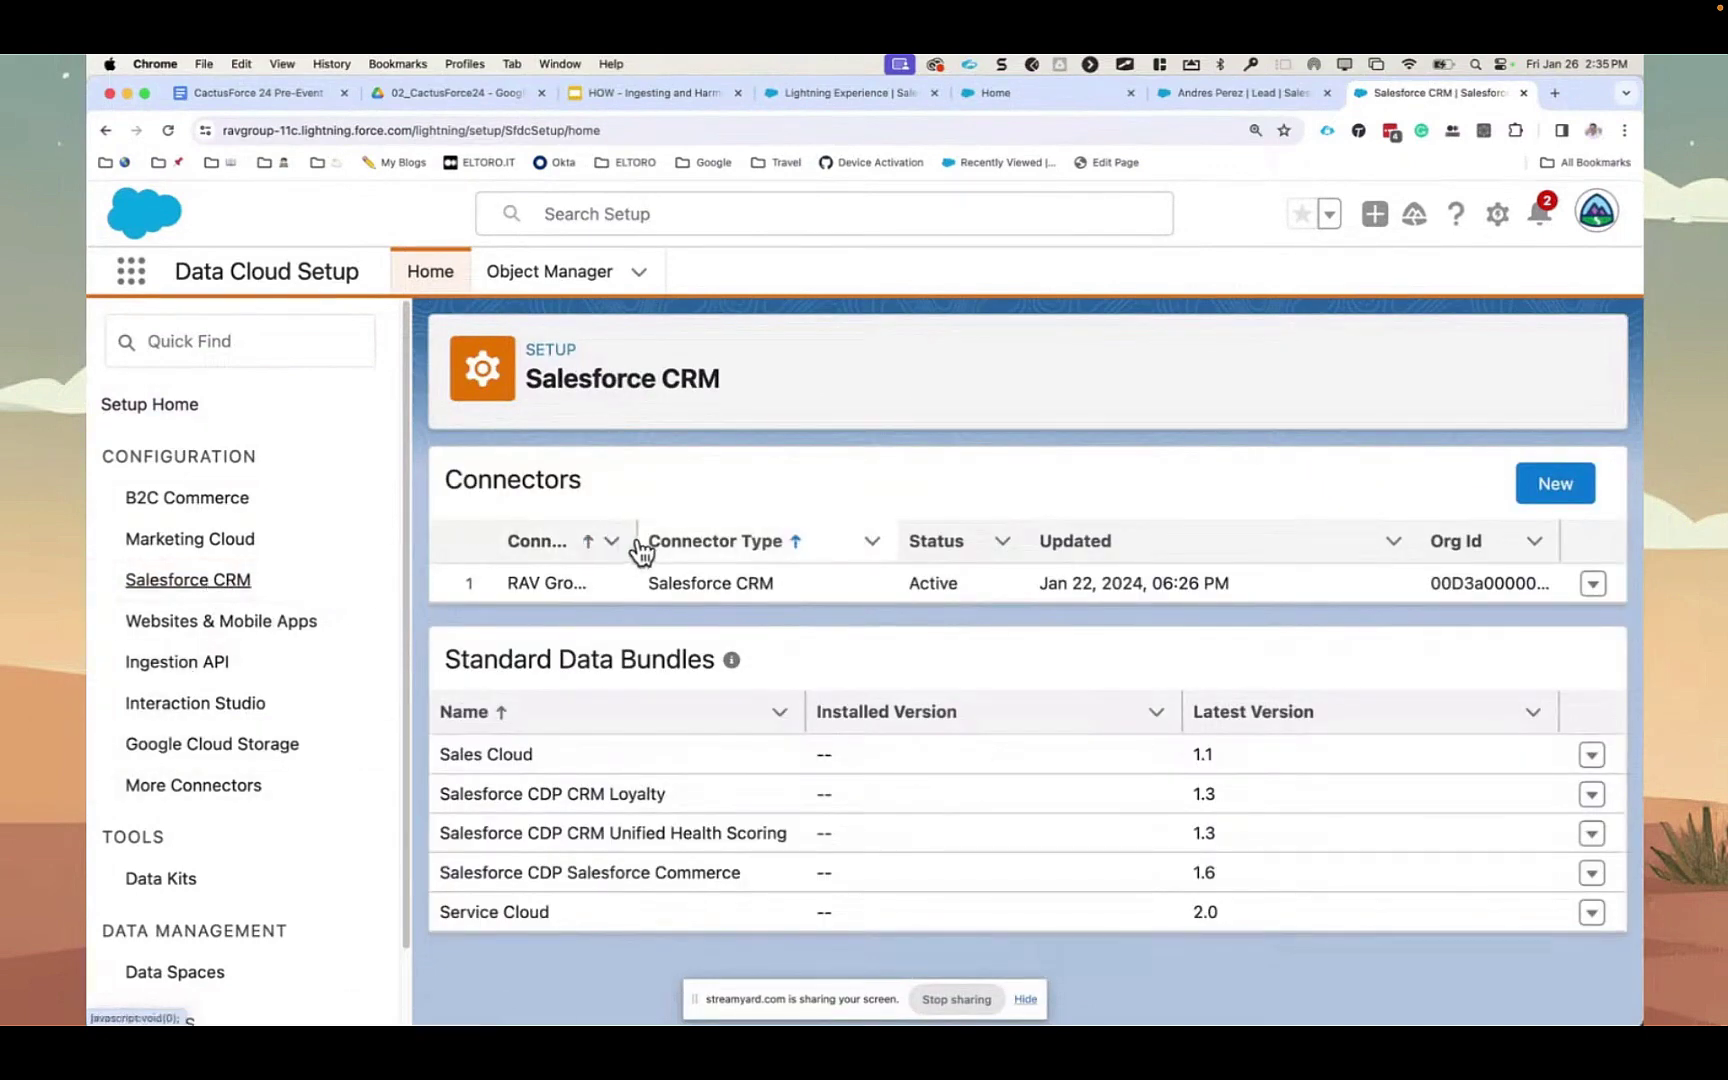
drag(637, 540, 752, 533)
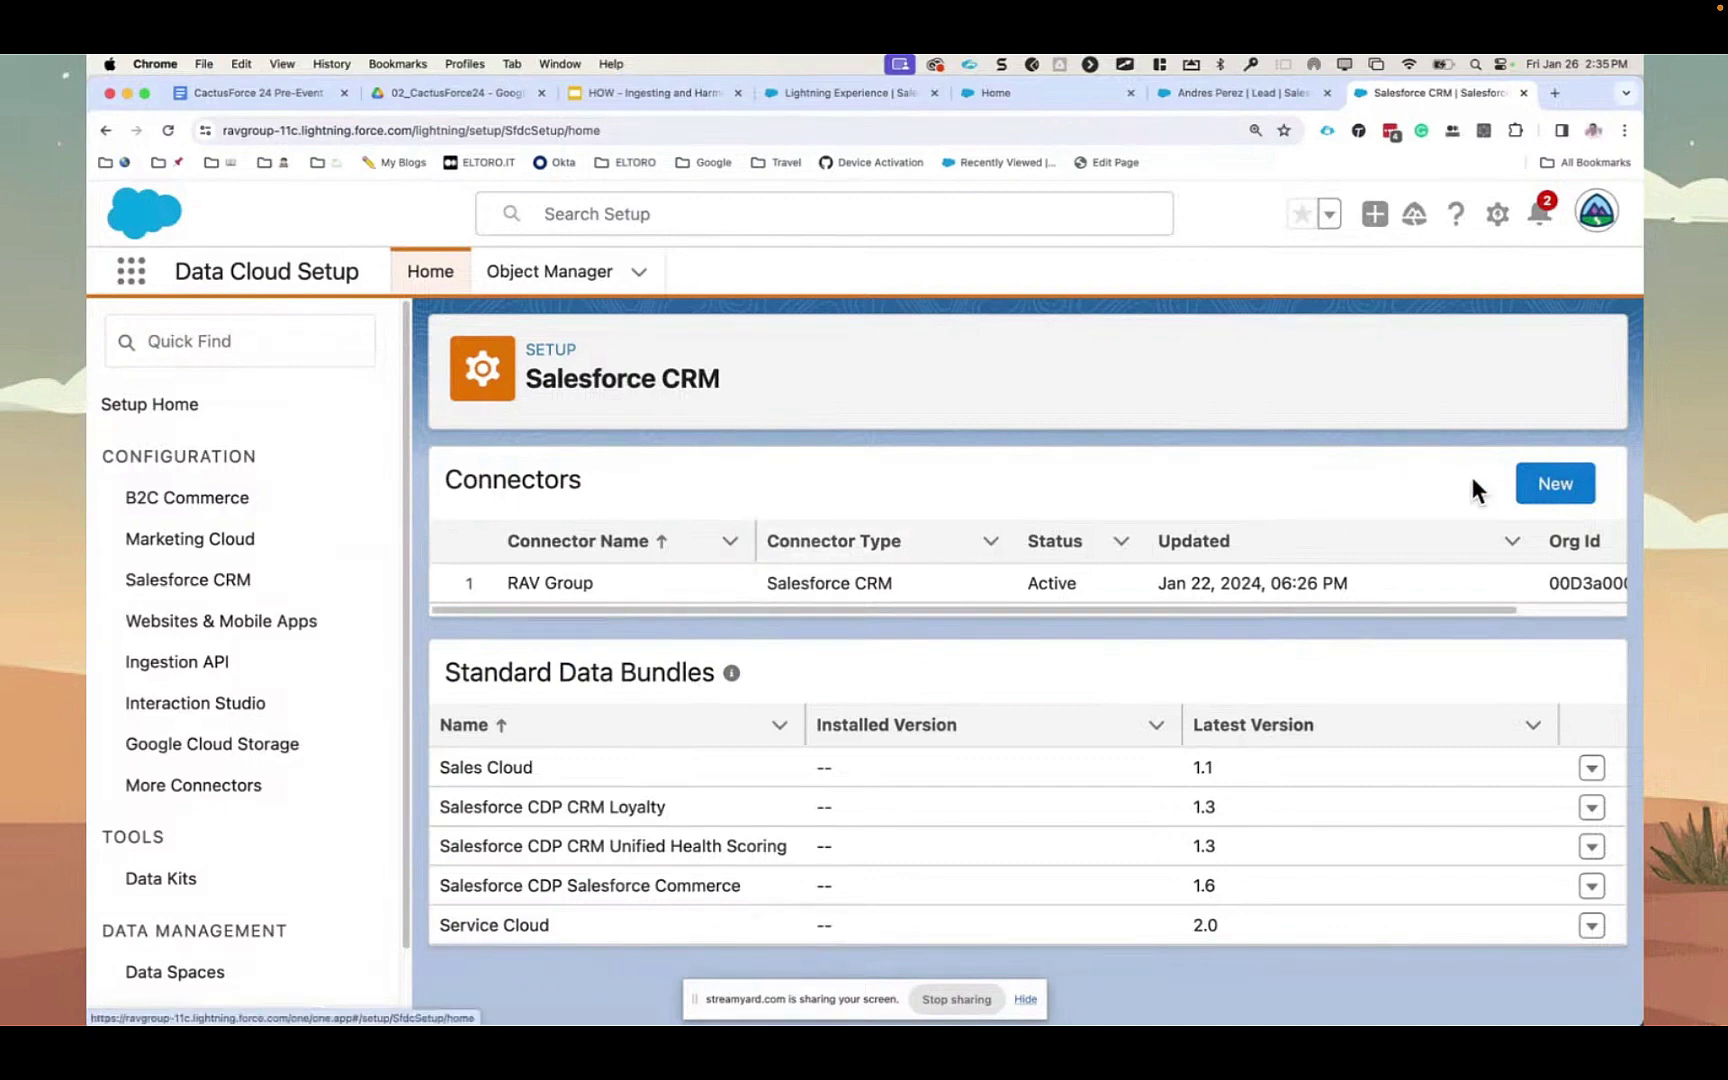
click(1551, 485)
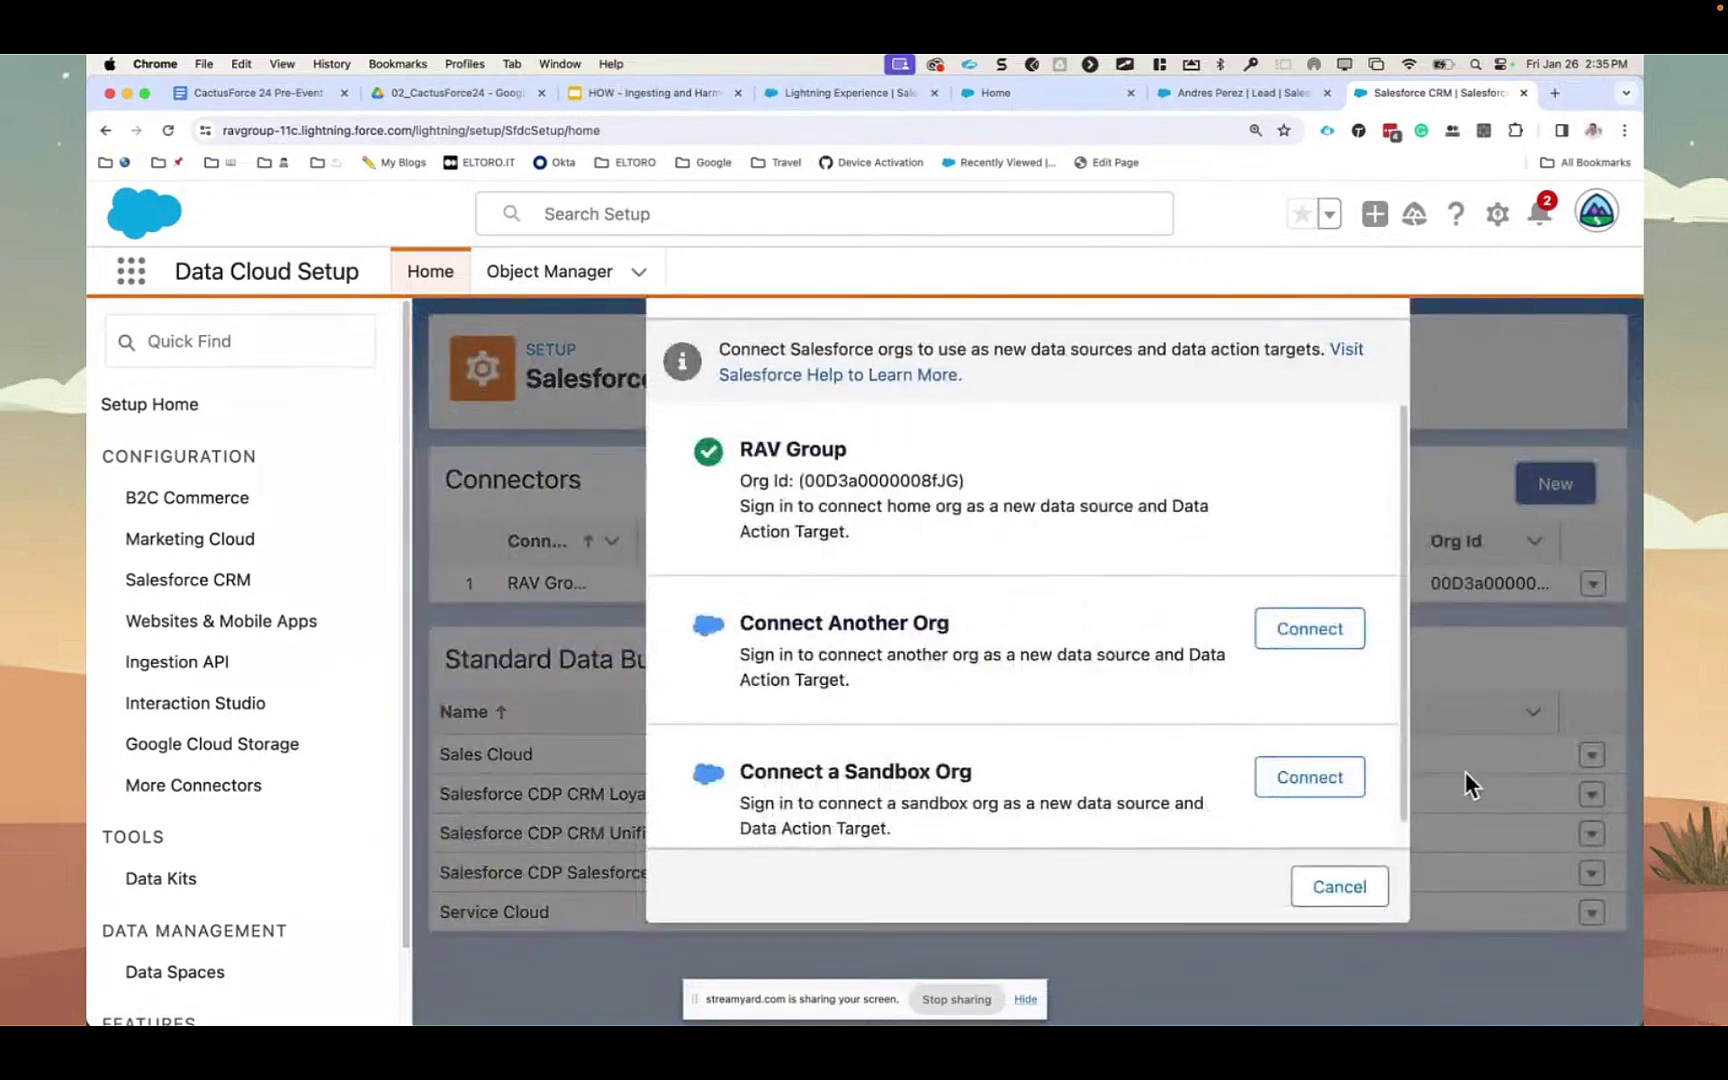
click(1340, 887)
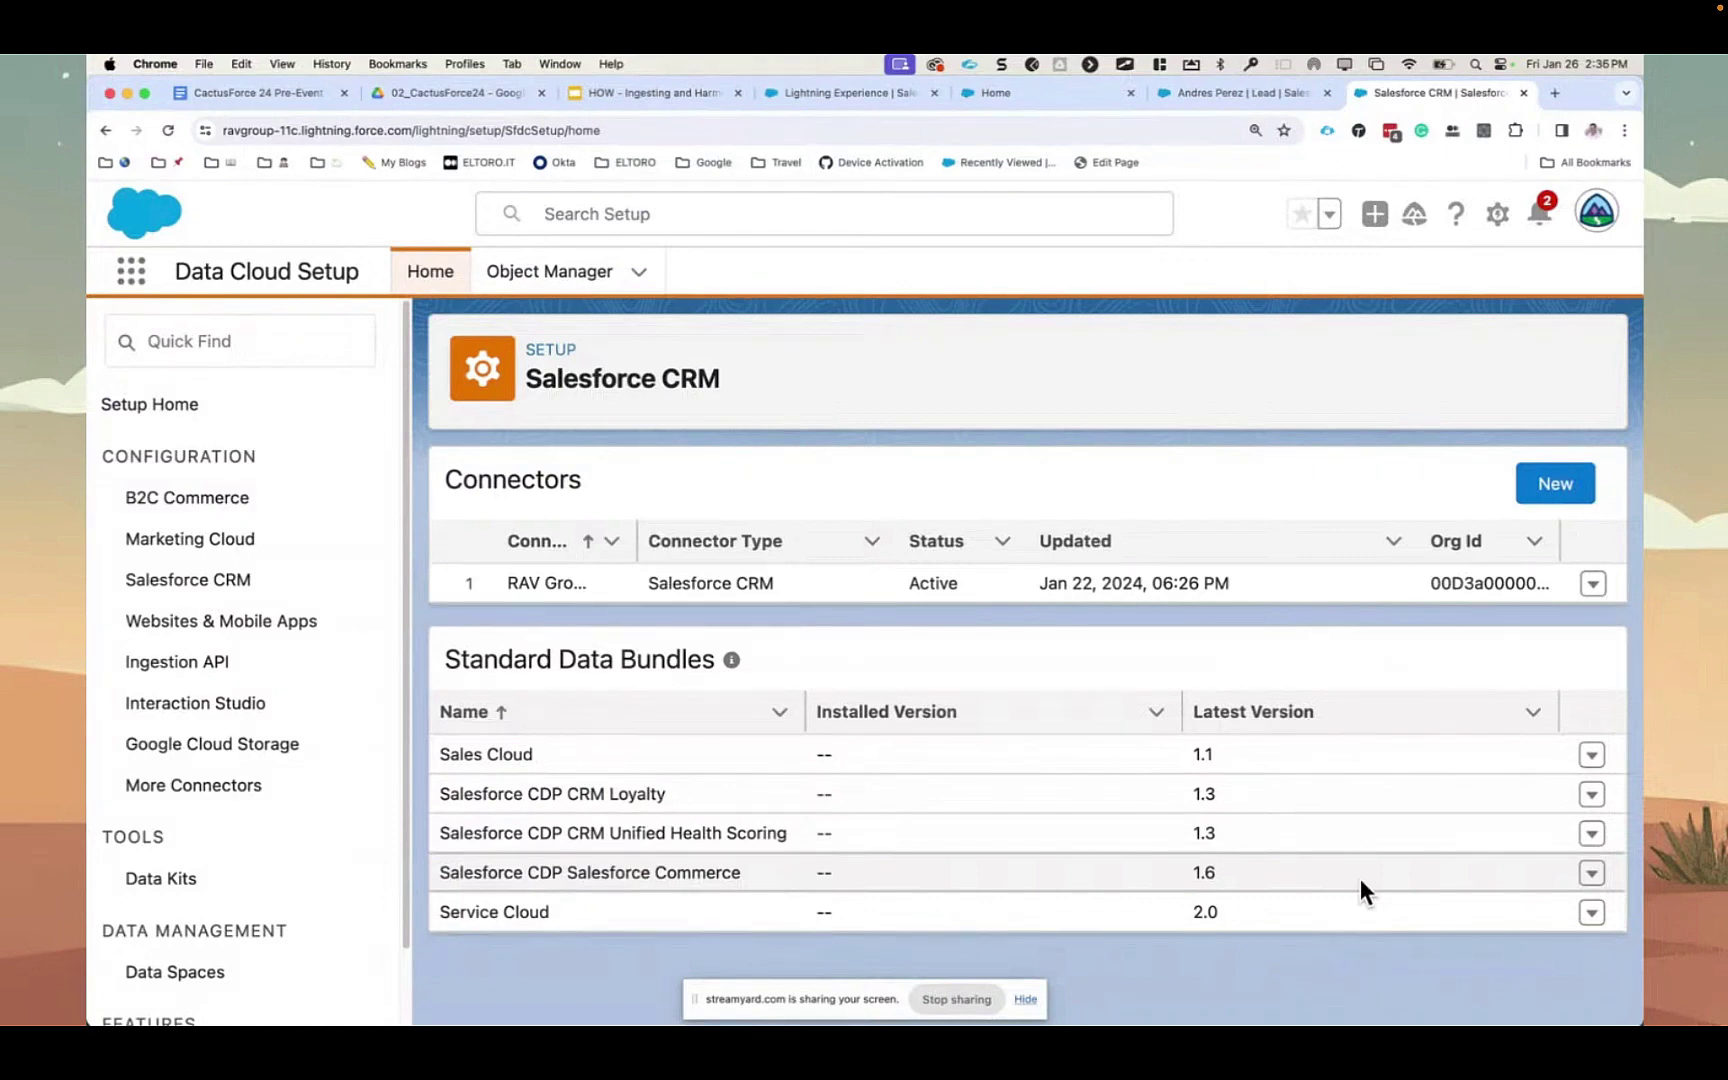
- Install the Sales Cloud standard data bundle, version 1.1, for admins only
click(1592, 756)
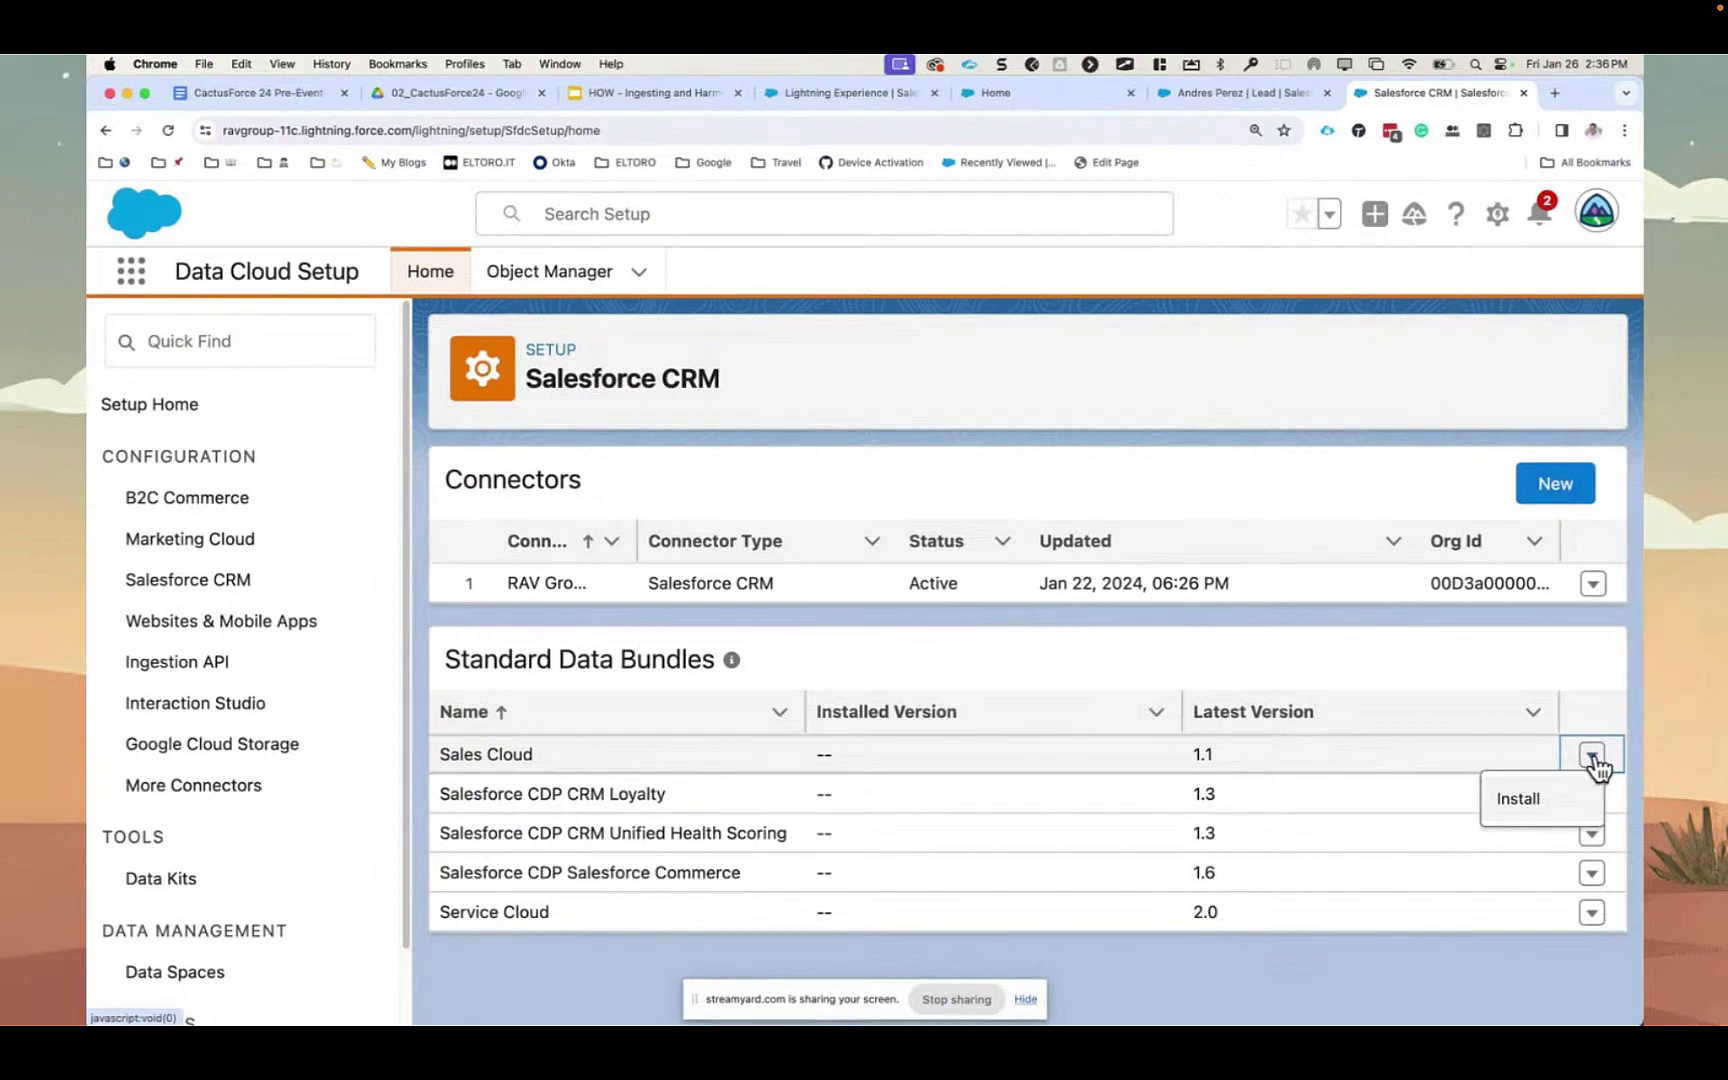
click(1549, 799)
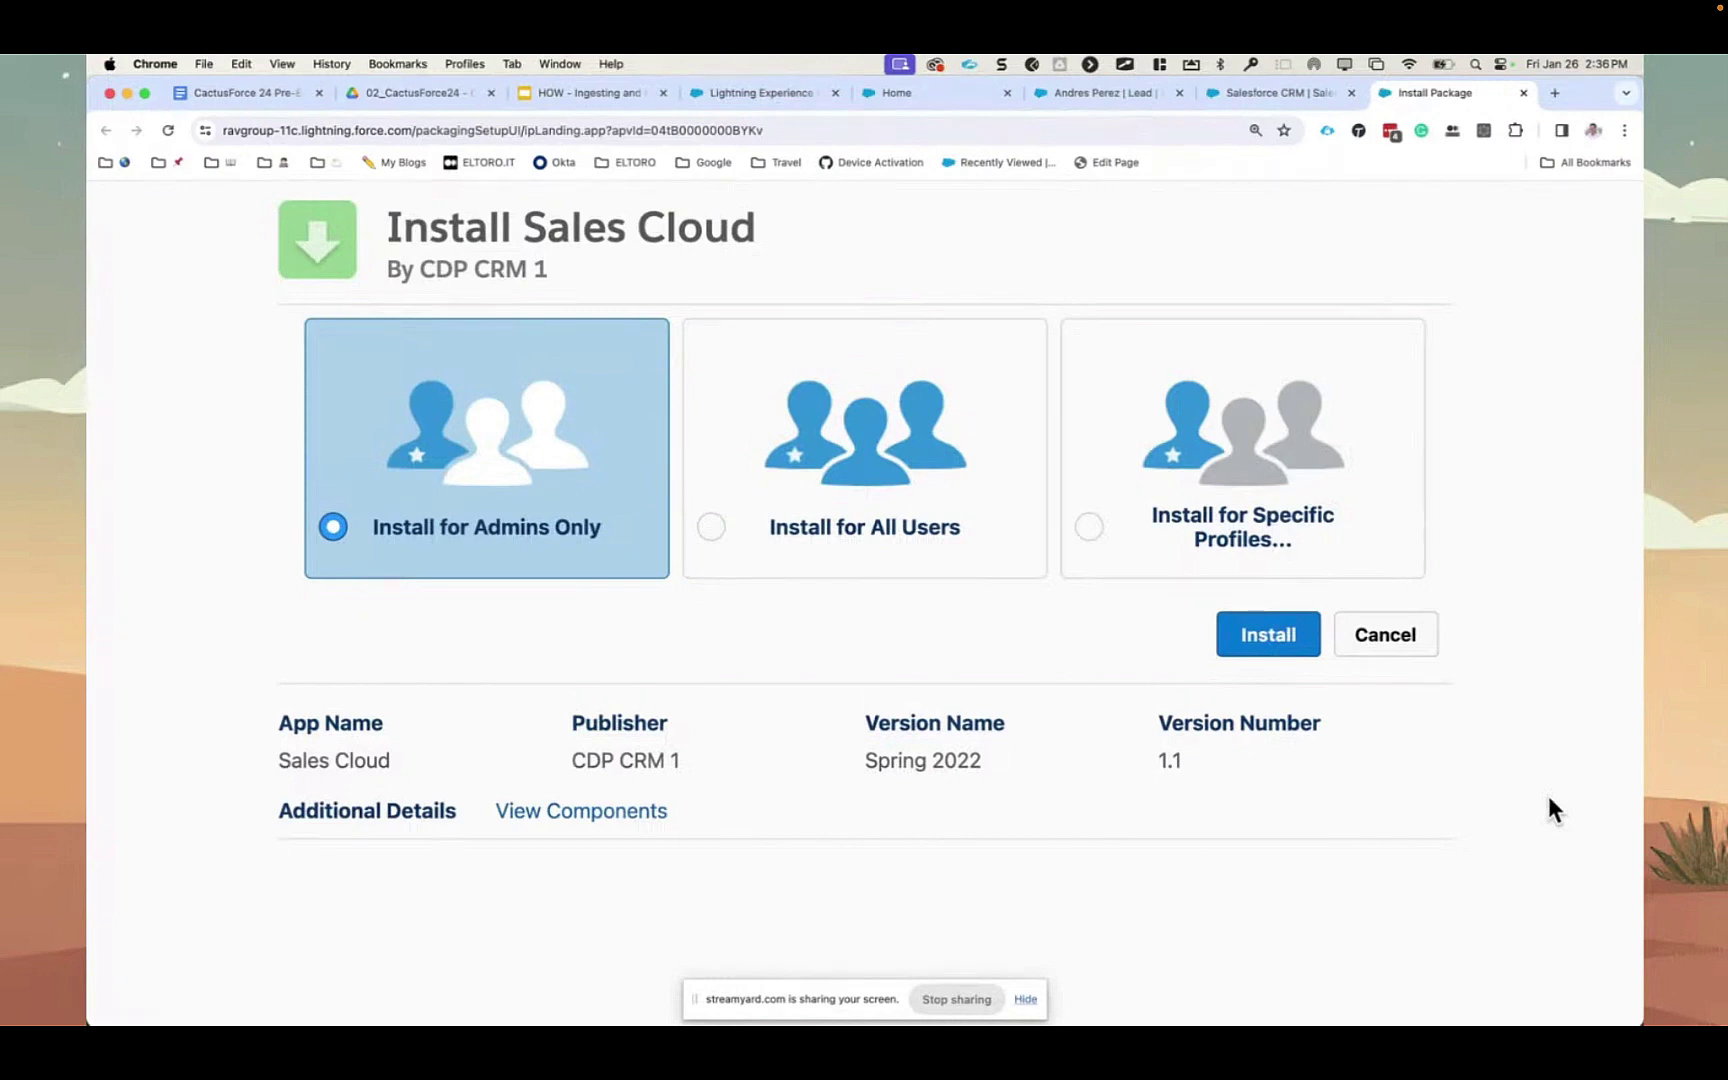
click(1280, 648)
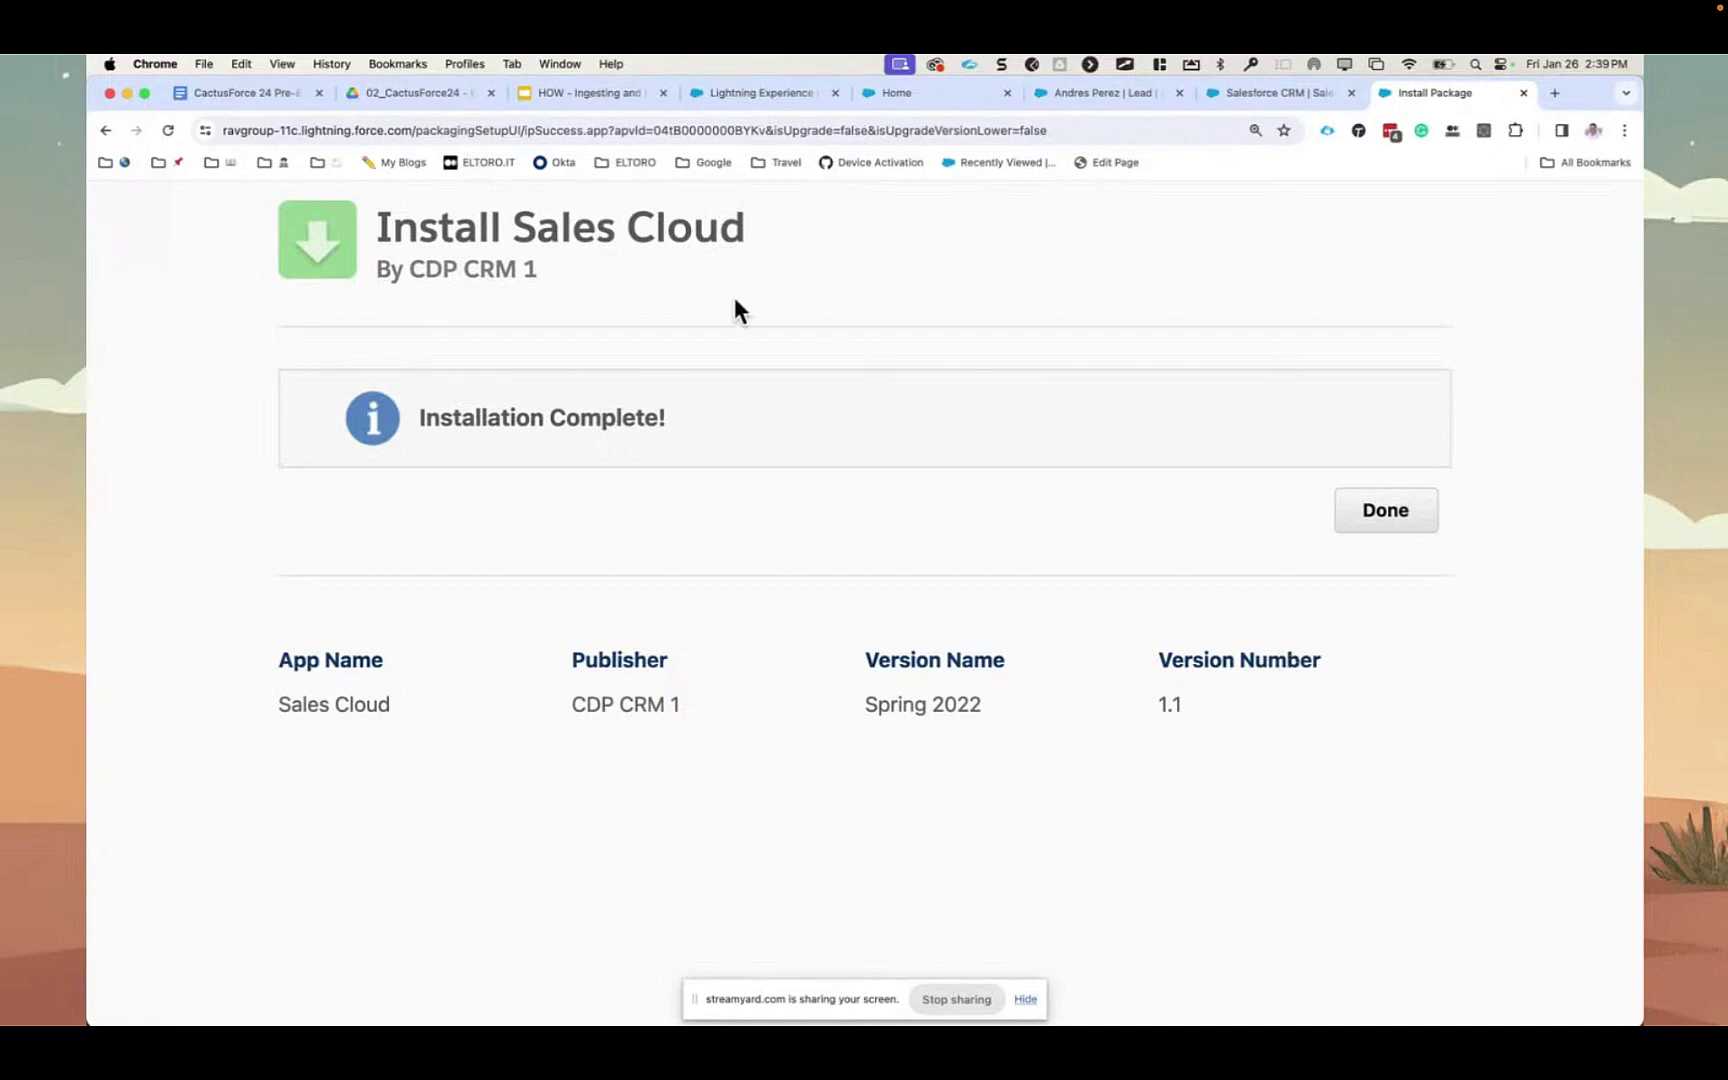
double_click(430, 268)
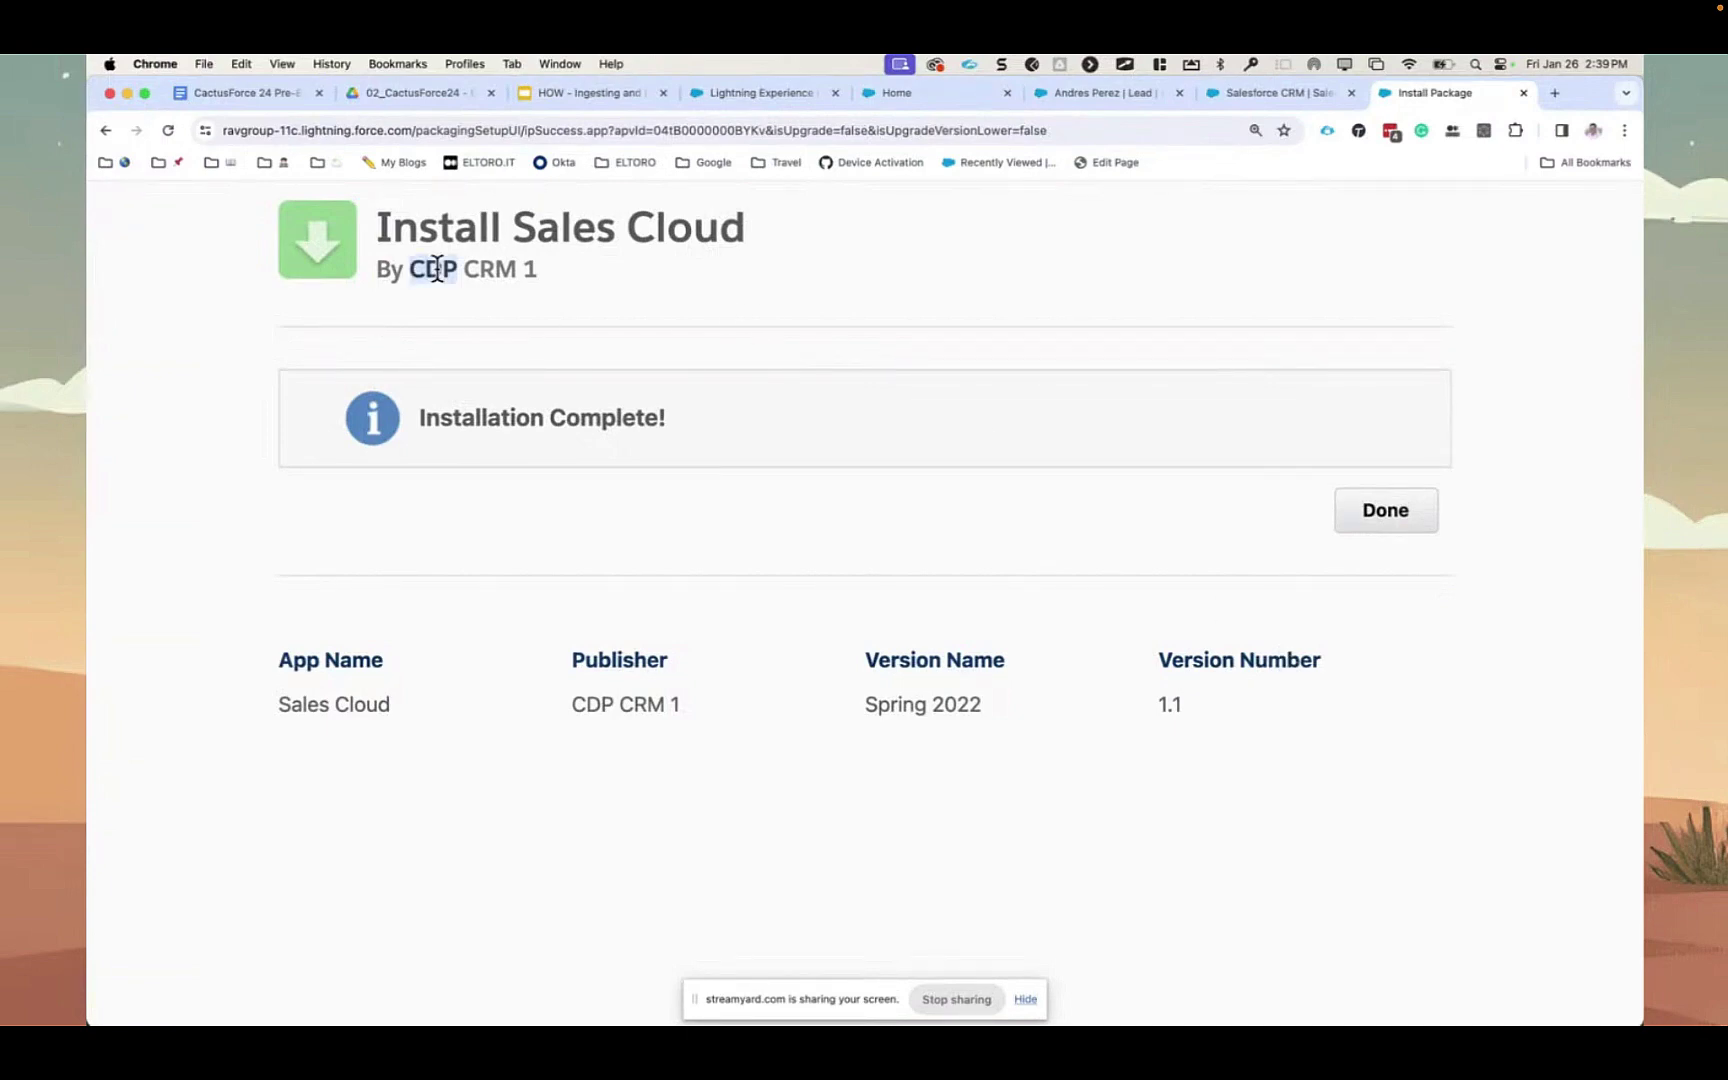
- Close the completed package installation, open the Data Cloud app and dismiss the Einstein Search notice
click(1187, 508)
click(1368, 526)
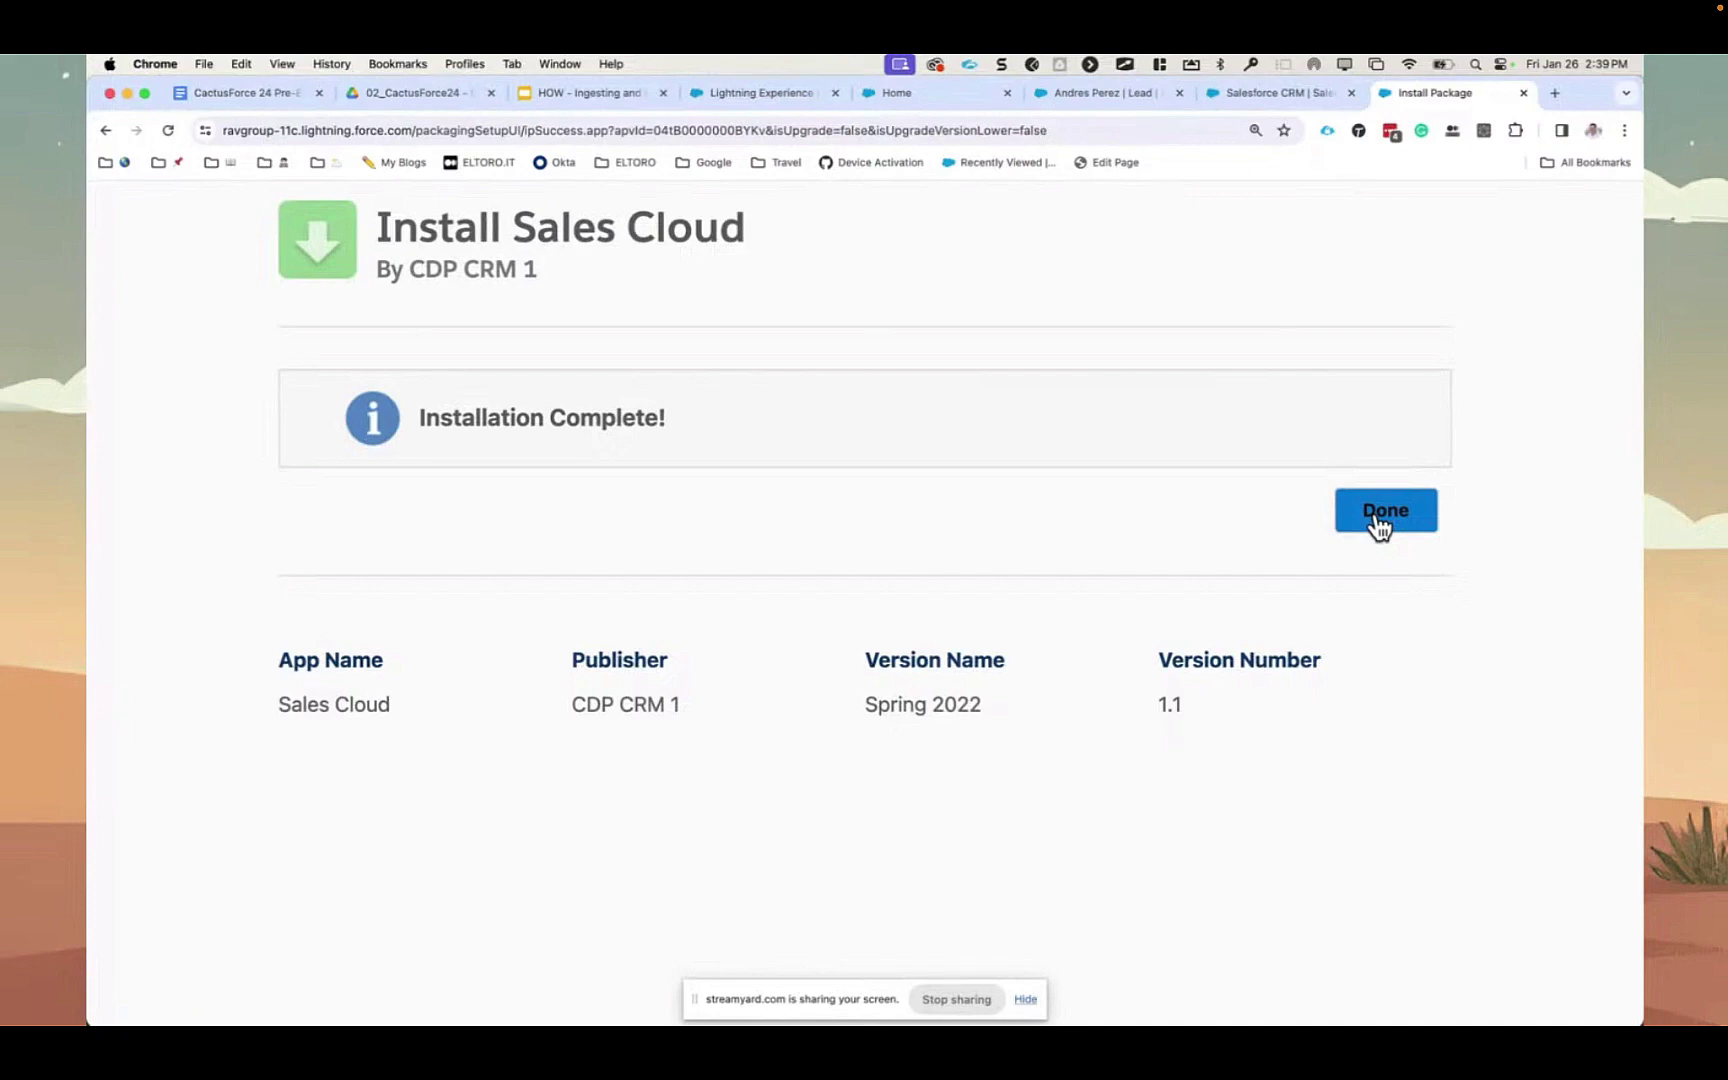
click(1379, 526)
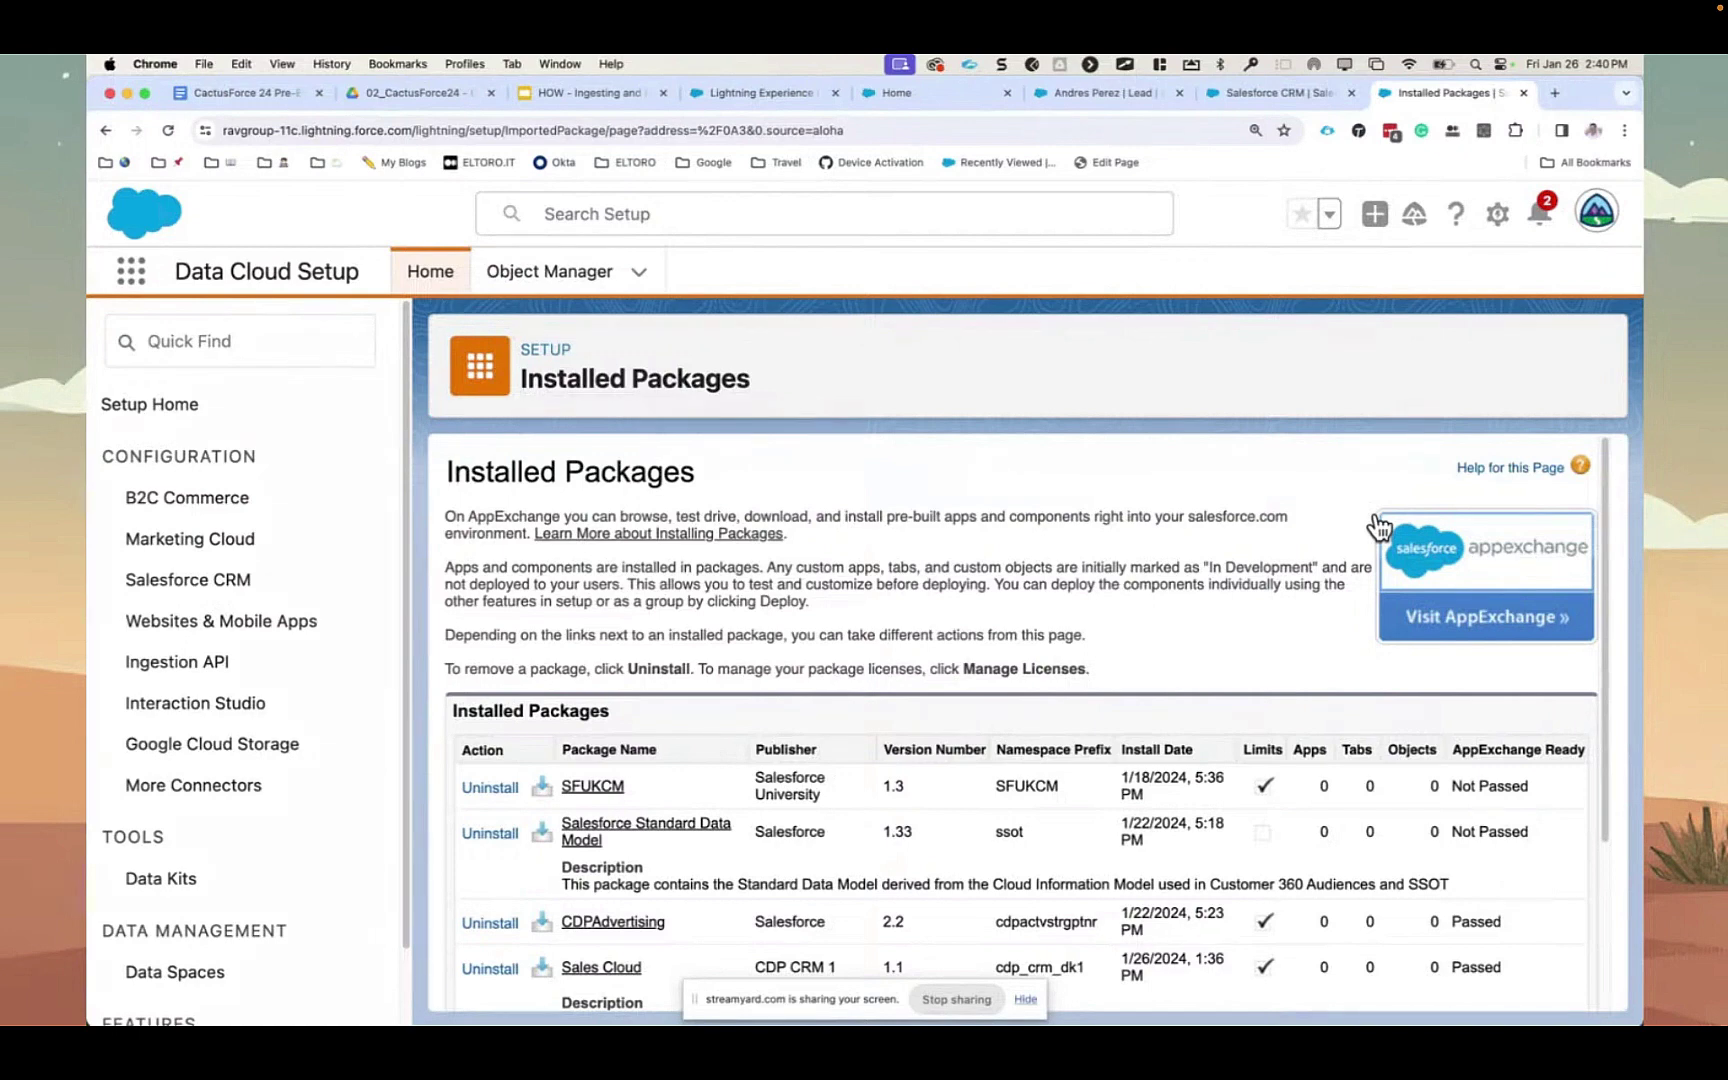
click(131, 271)
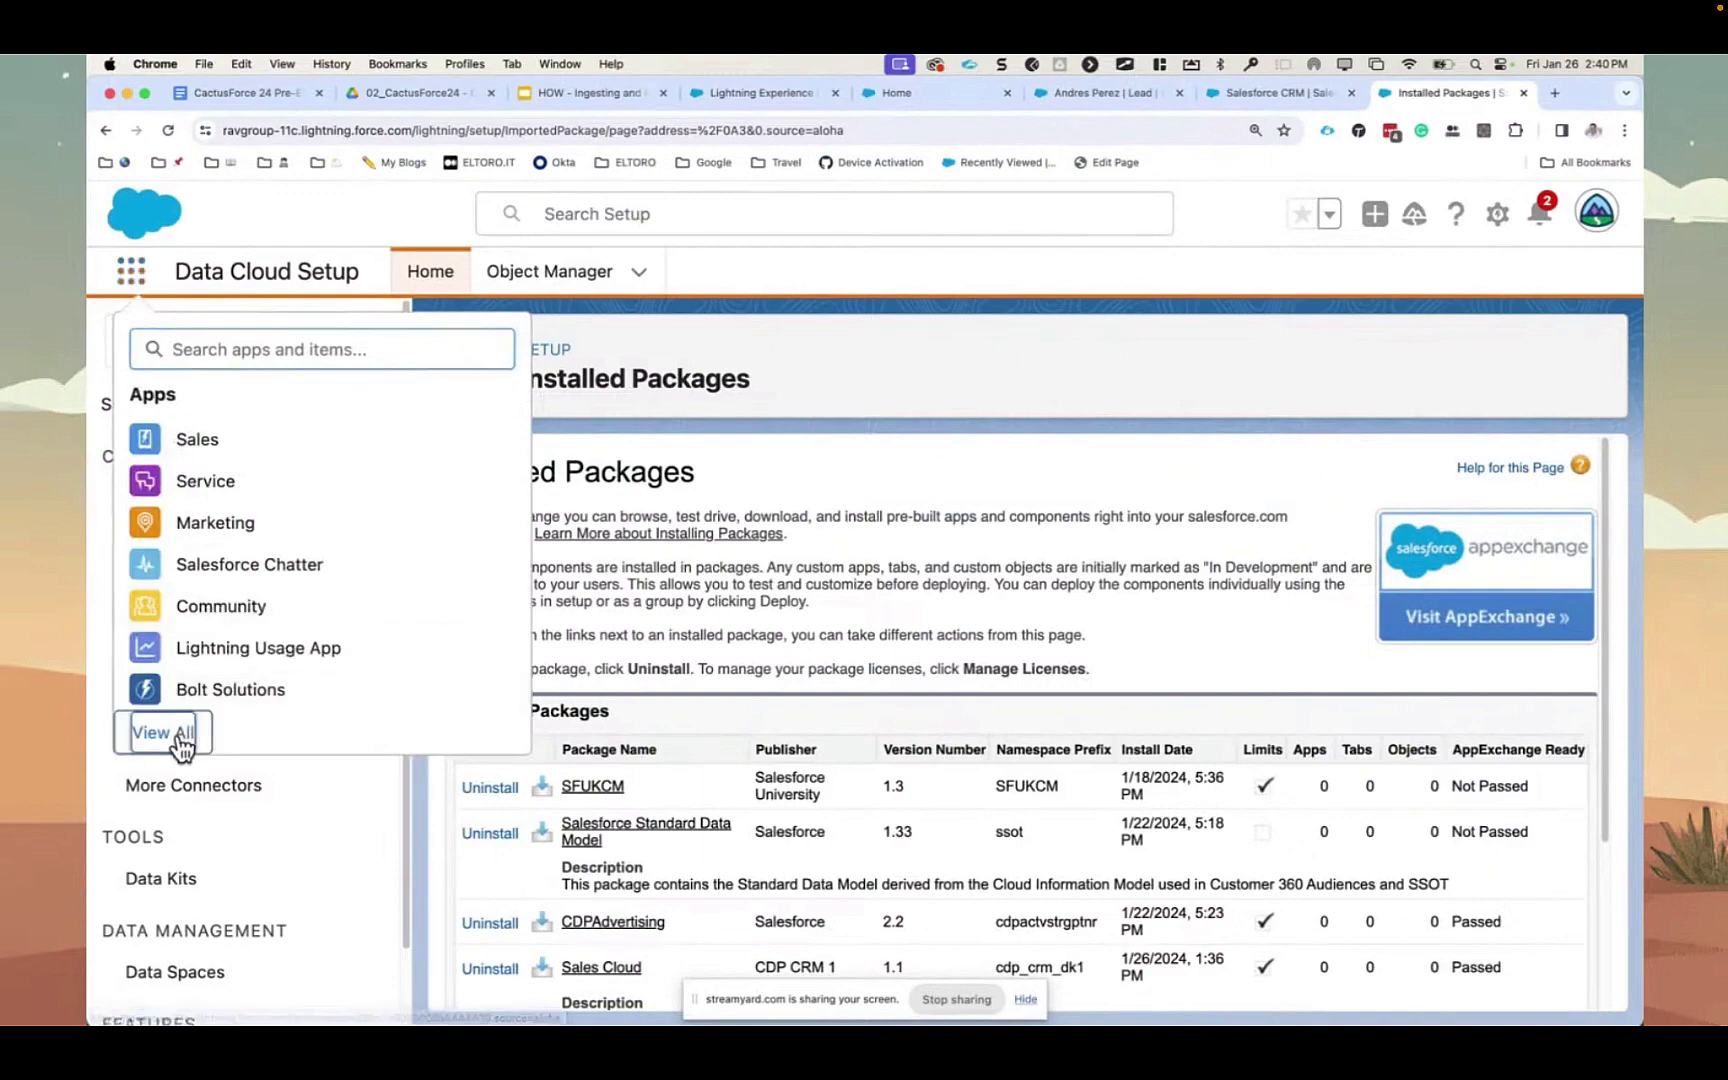
click(163, 732)
scroll(735, 642, down, 5)
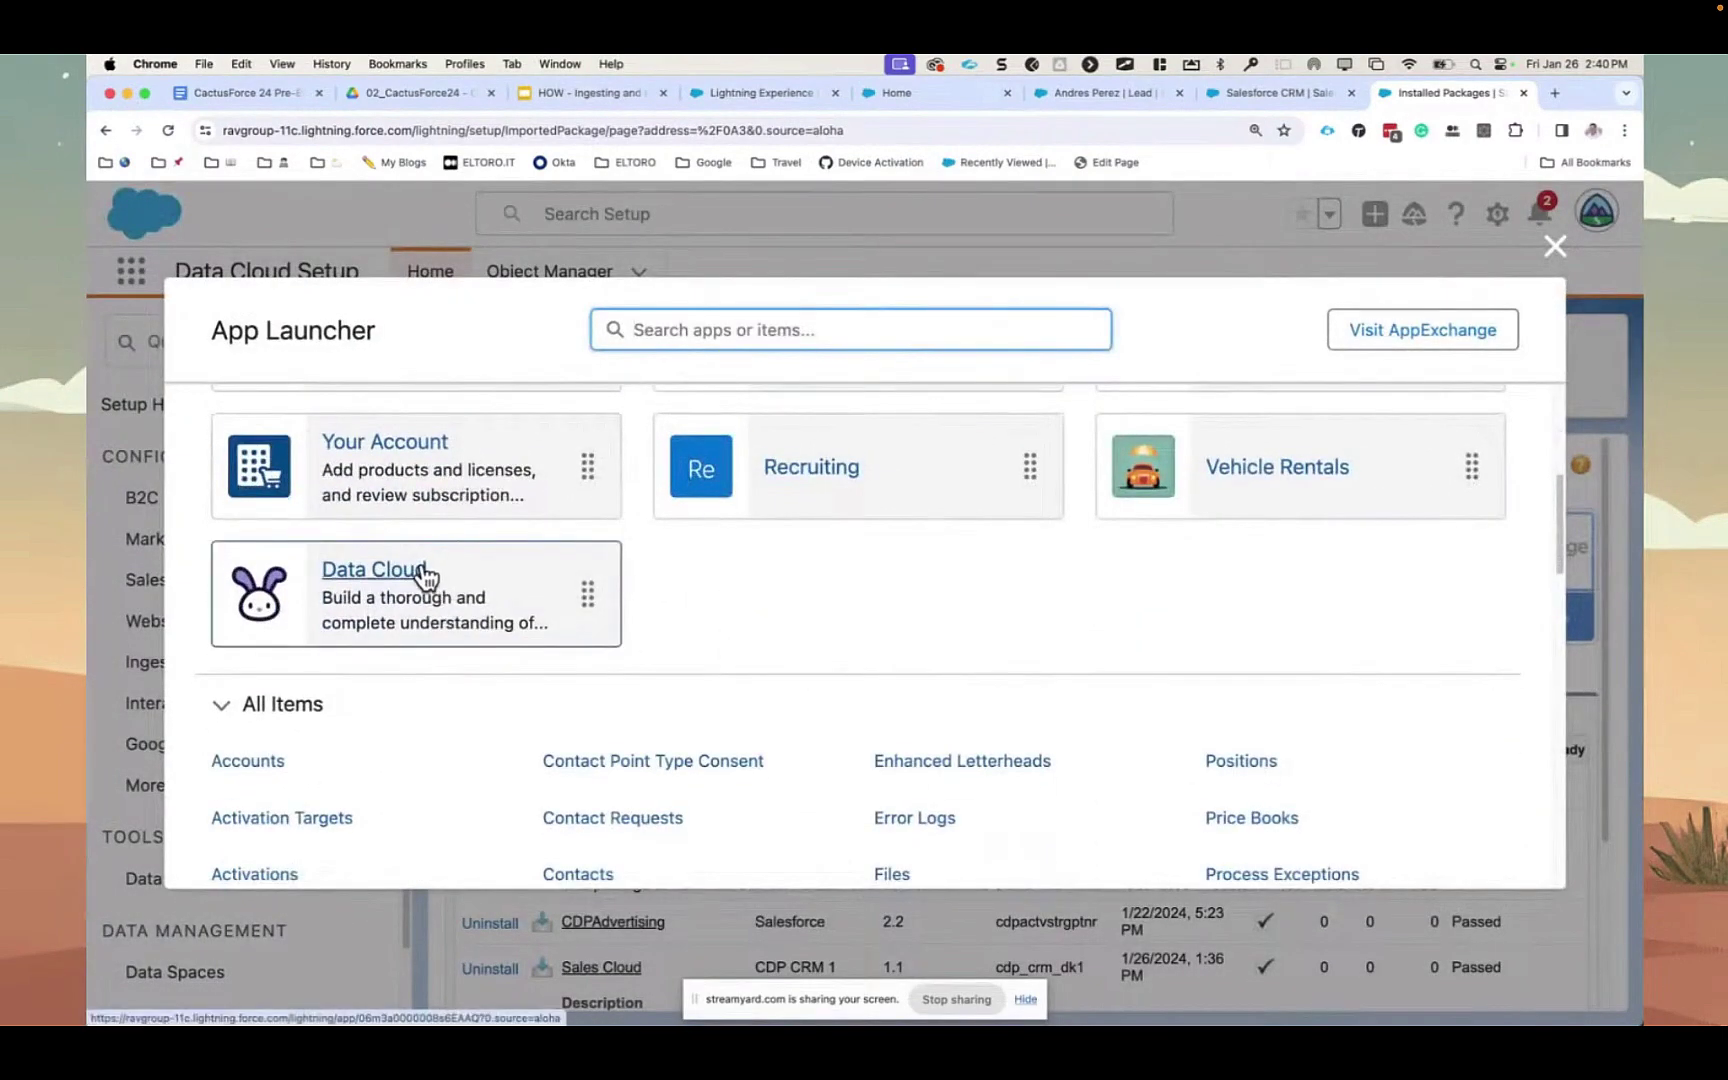
click(425, 574)
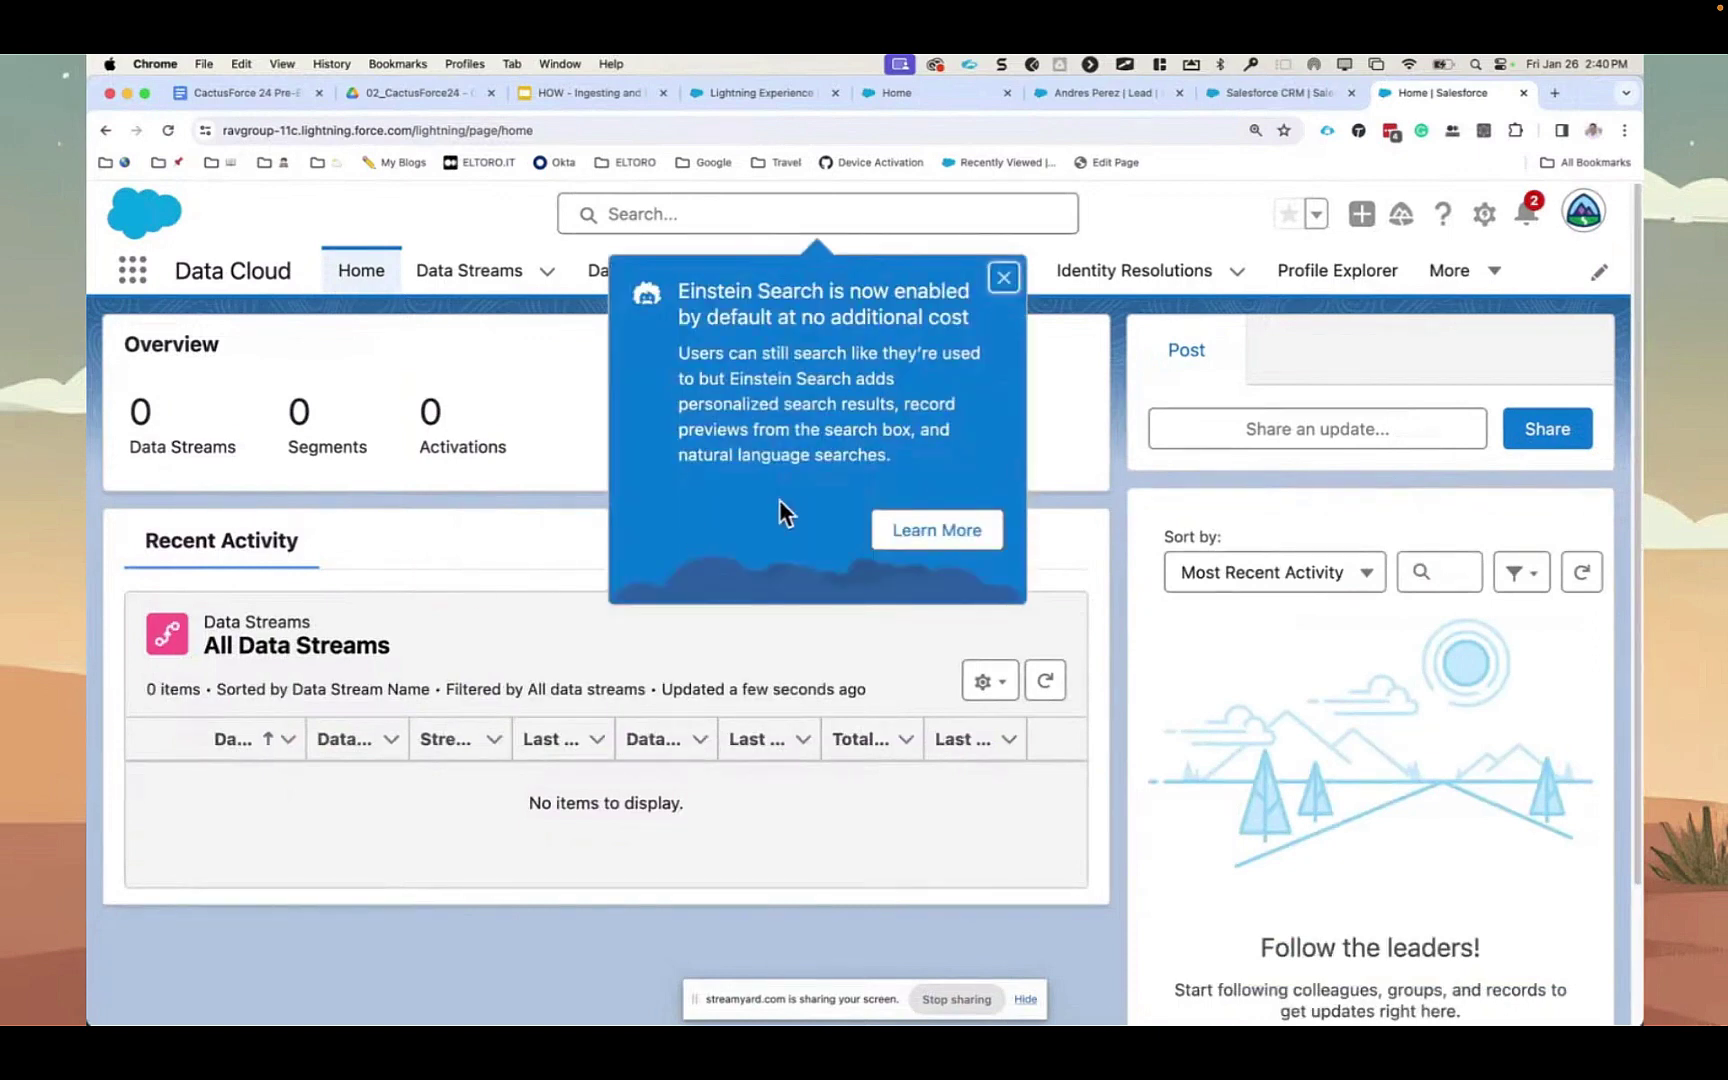
click(1003, 279)
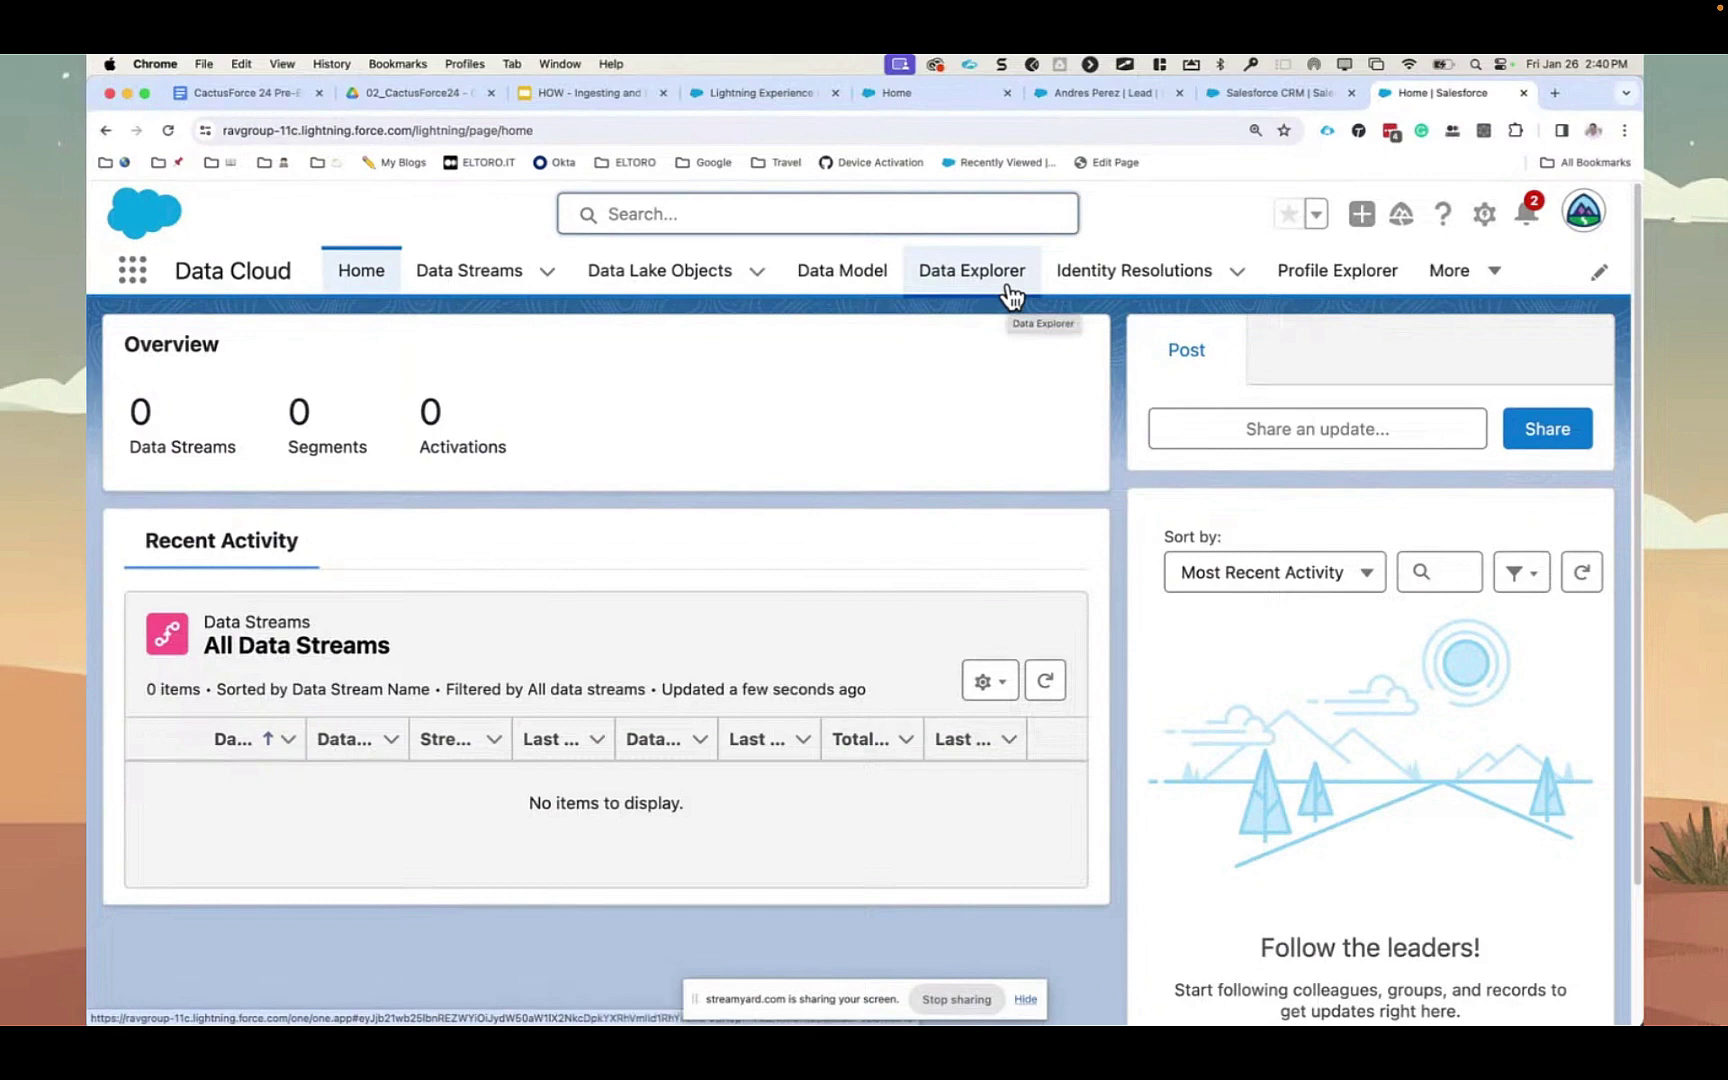
- Start a new data stream with Salesforce CRM as the connected source
click(466, 283)
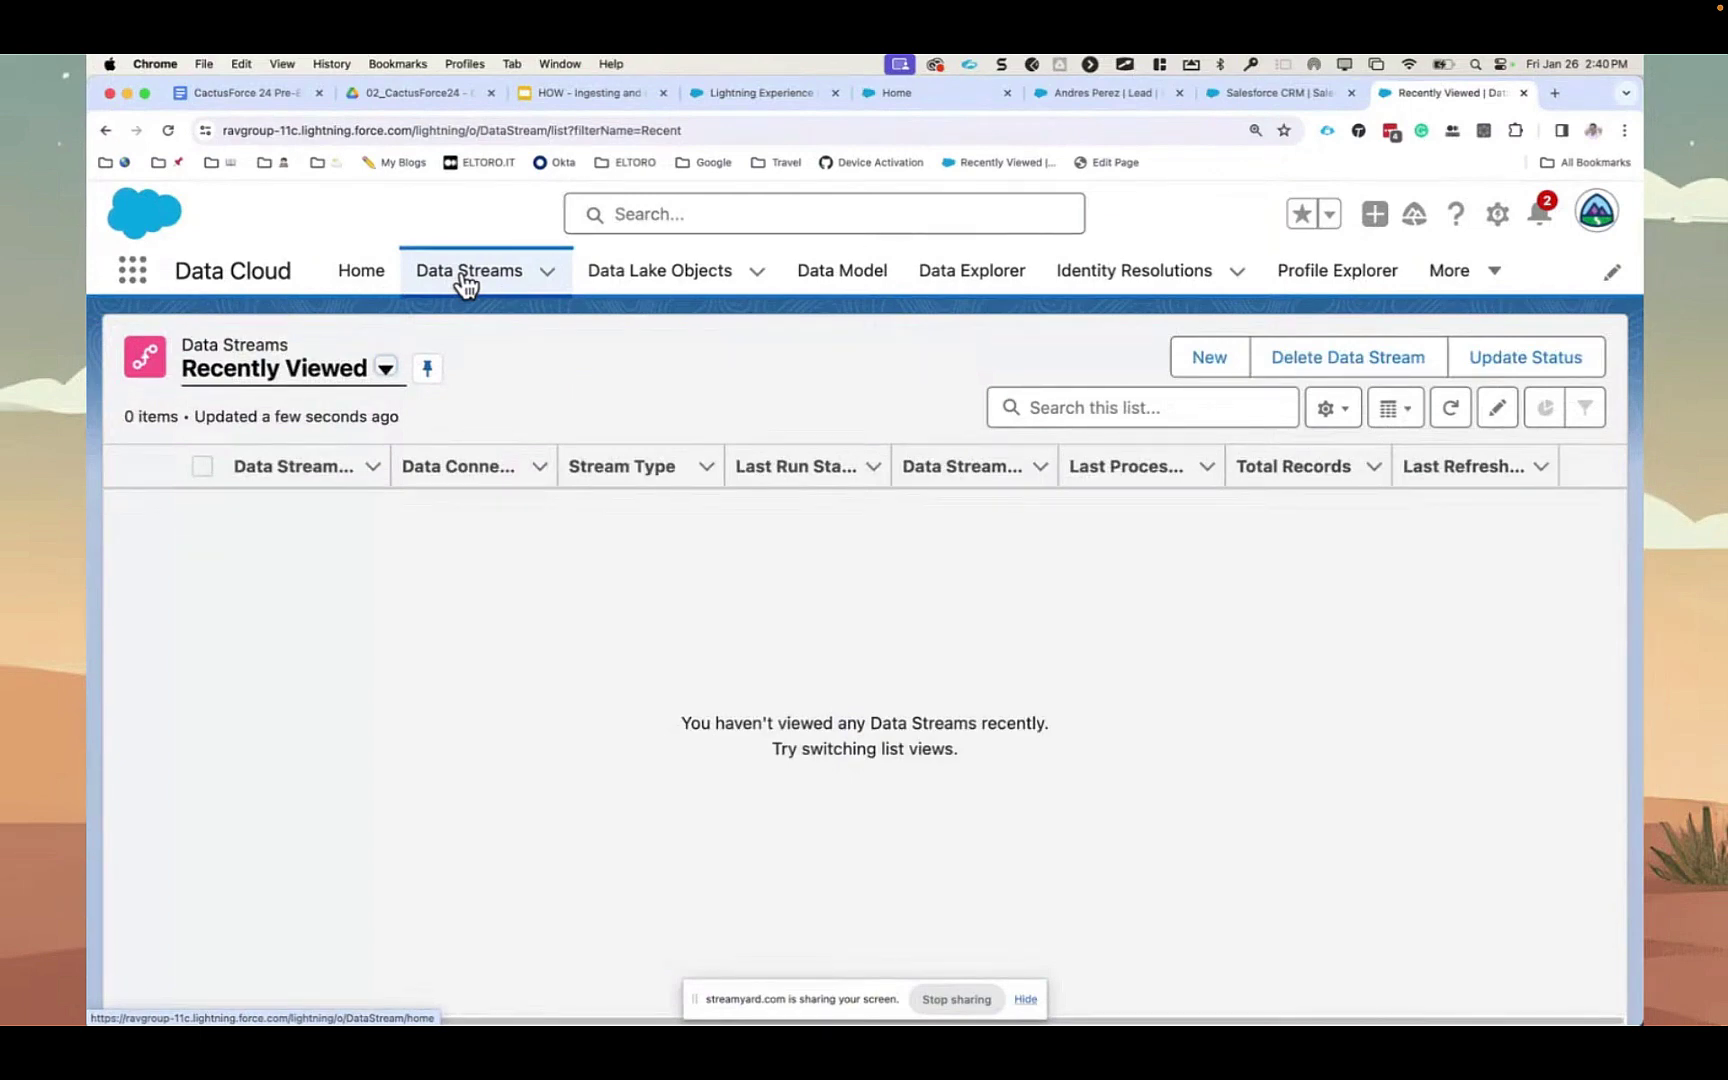
click(1221, 360)
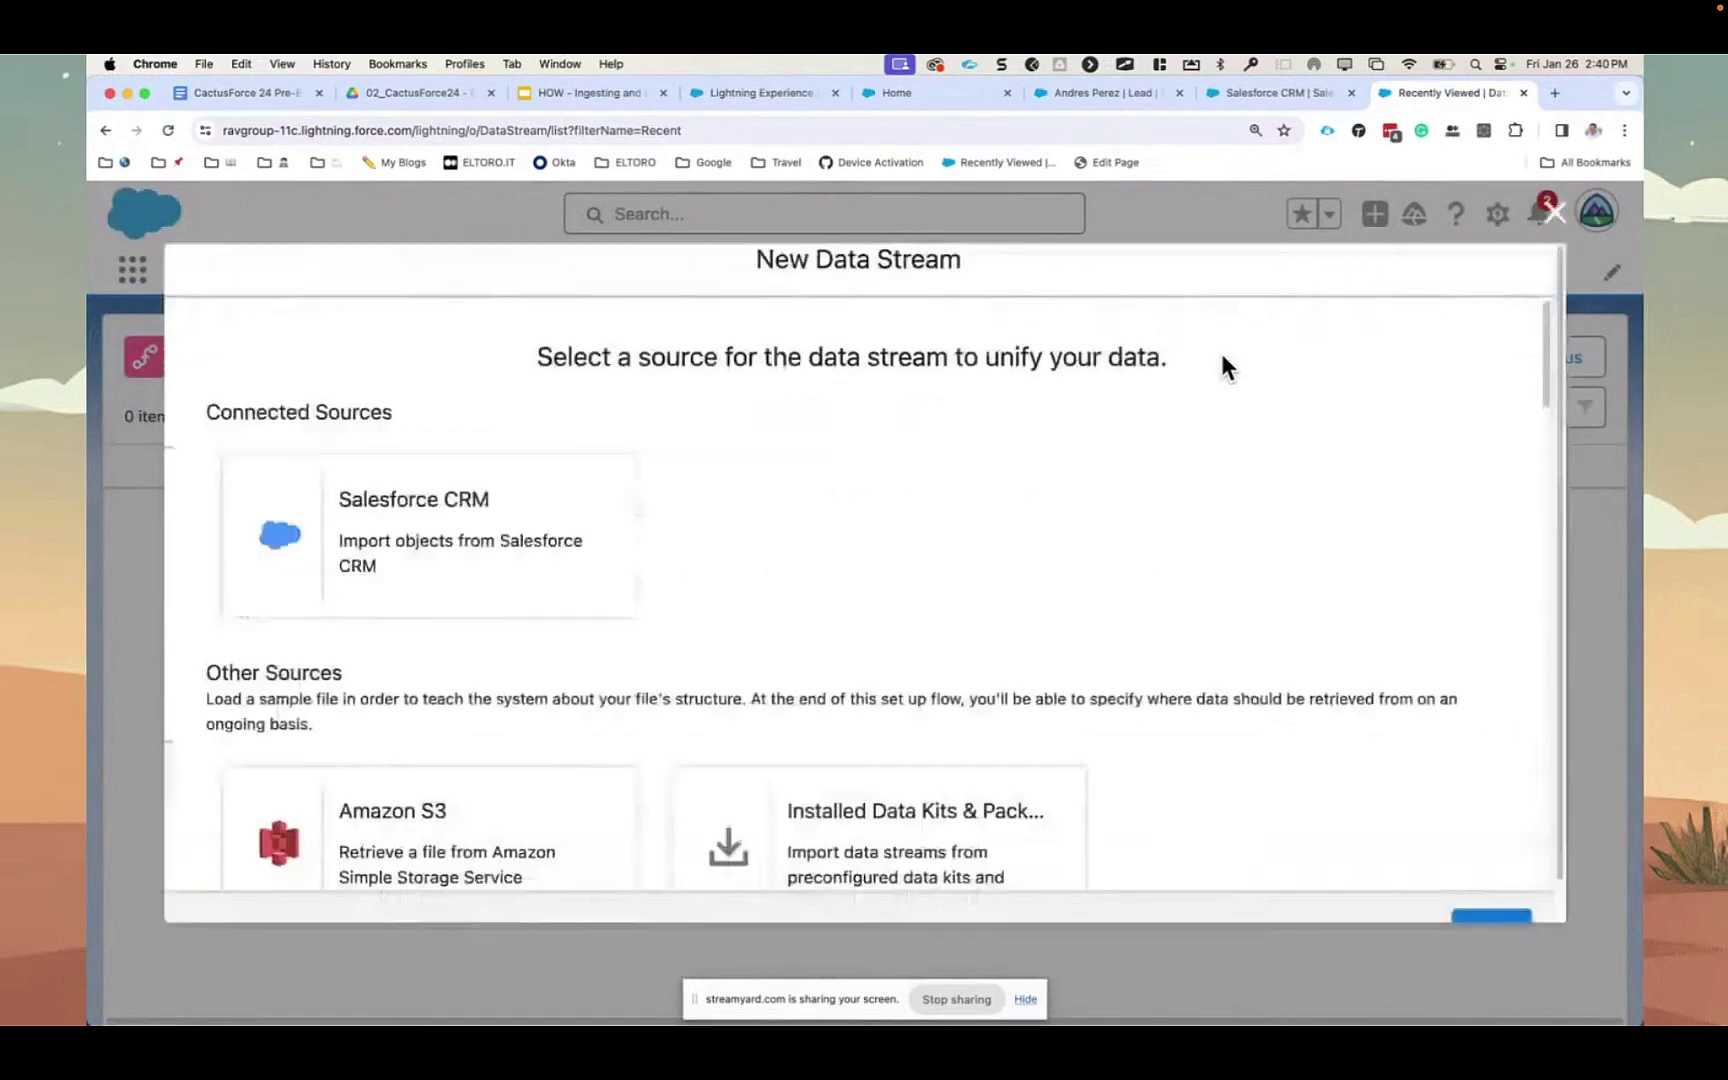
click(622, 524)
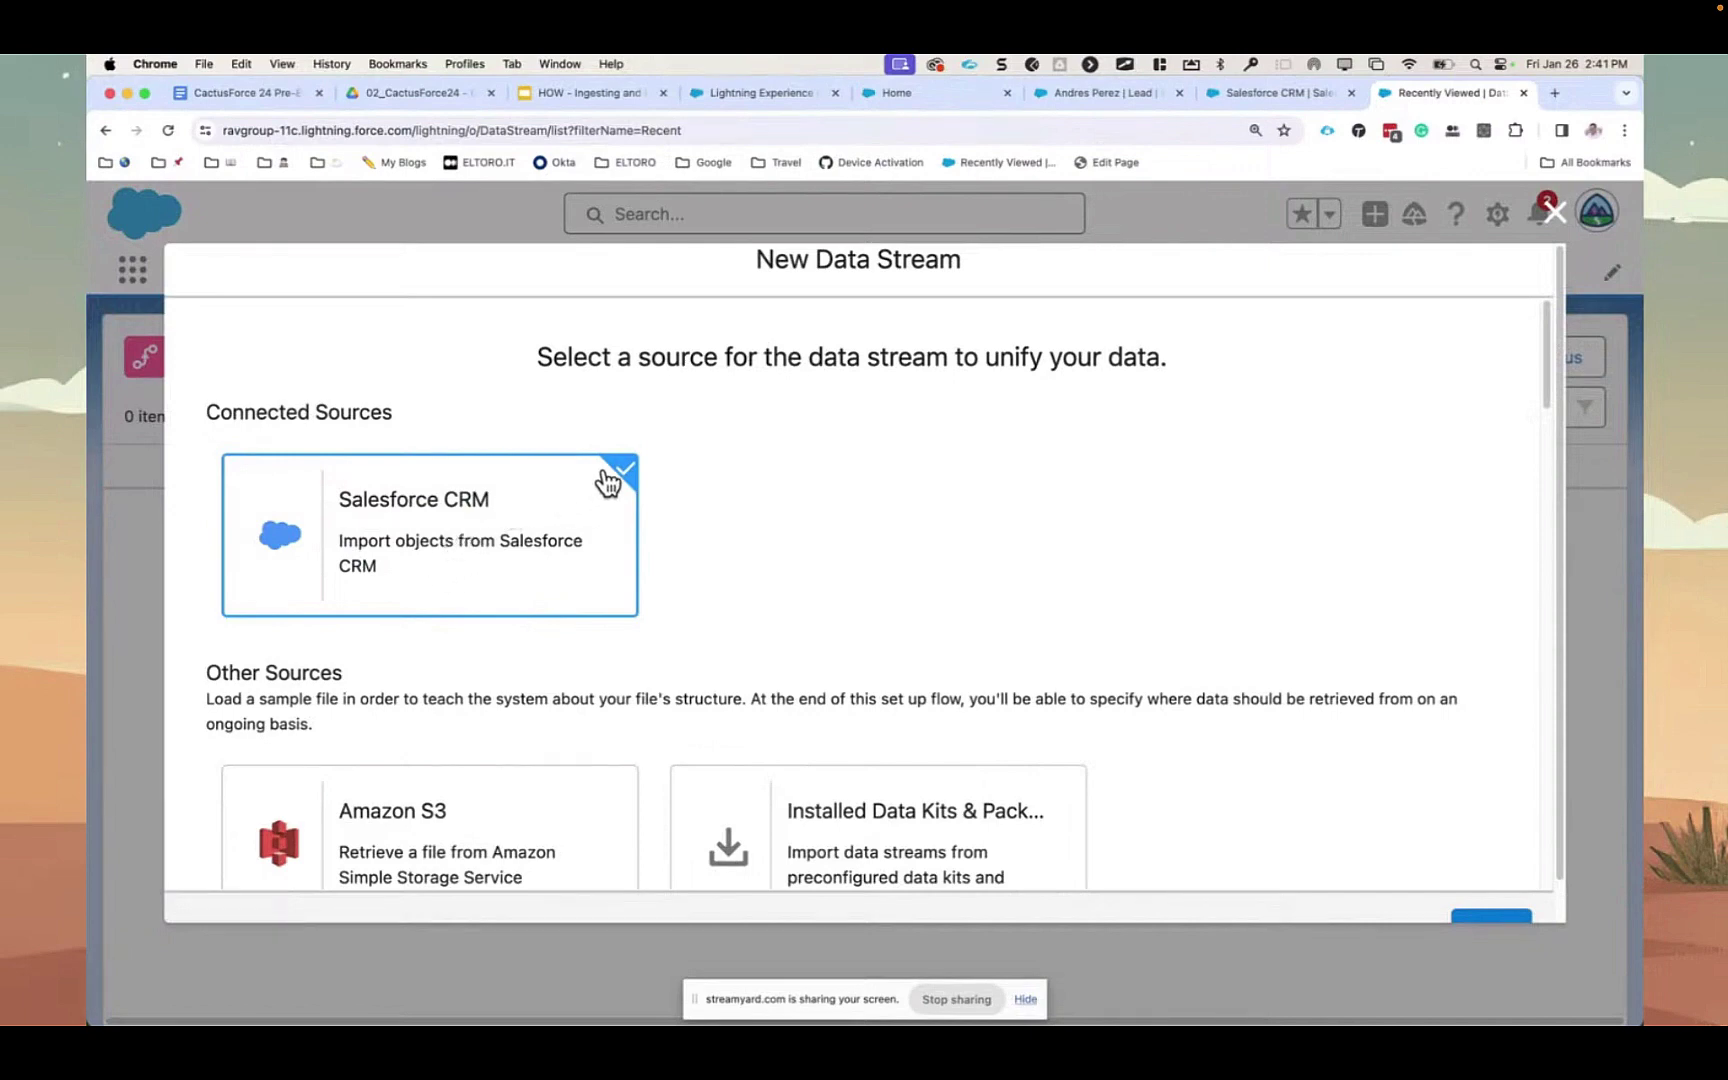
scroll(1090, 700, down, 4)
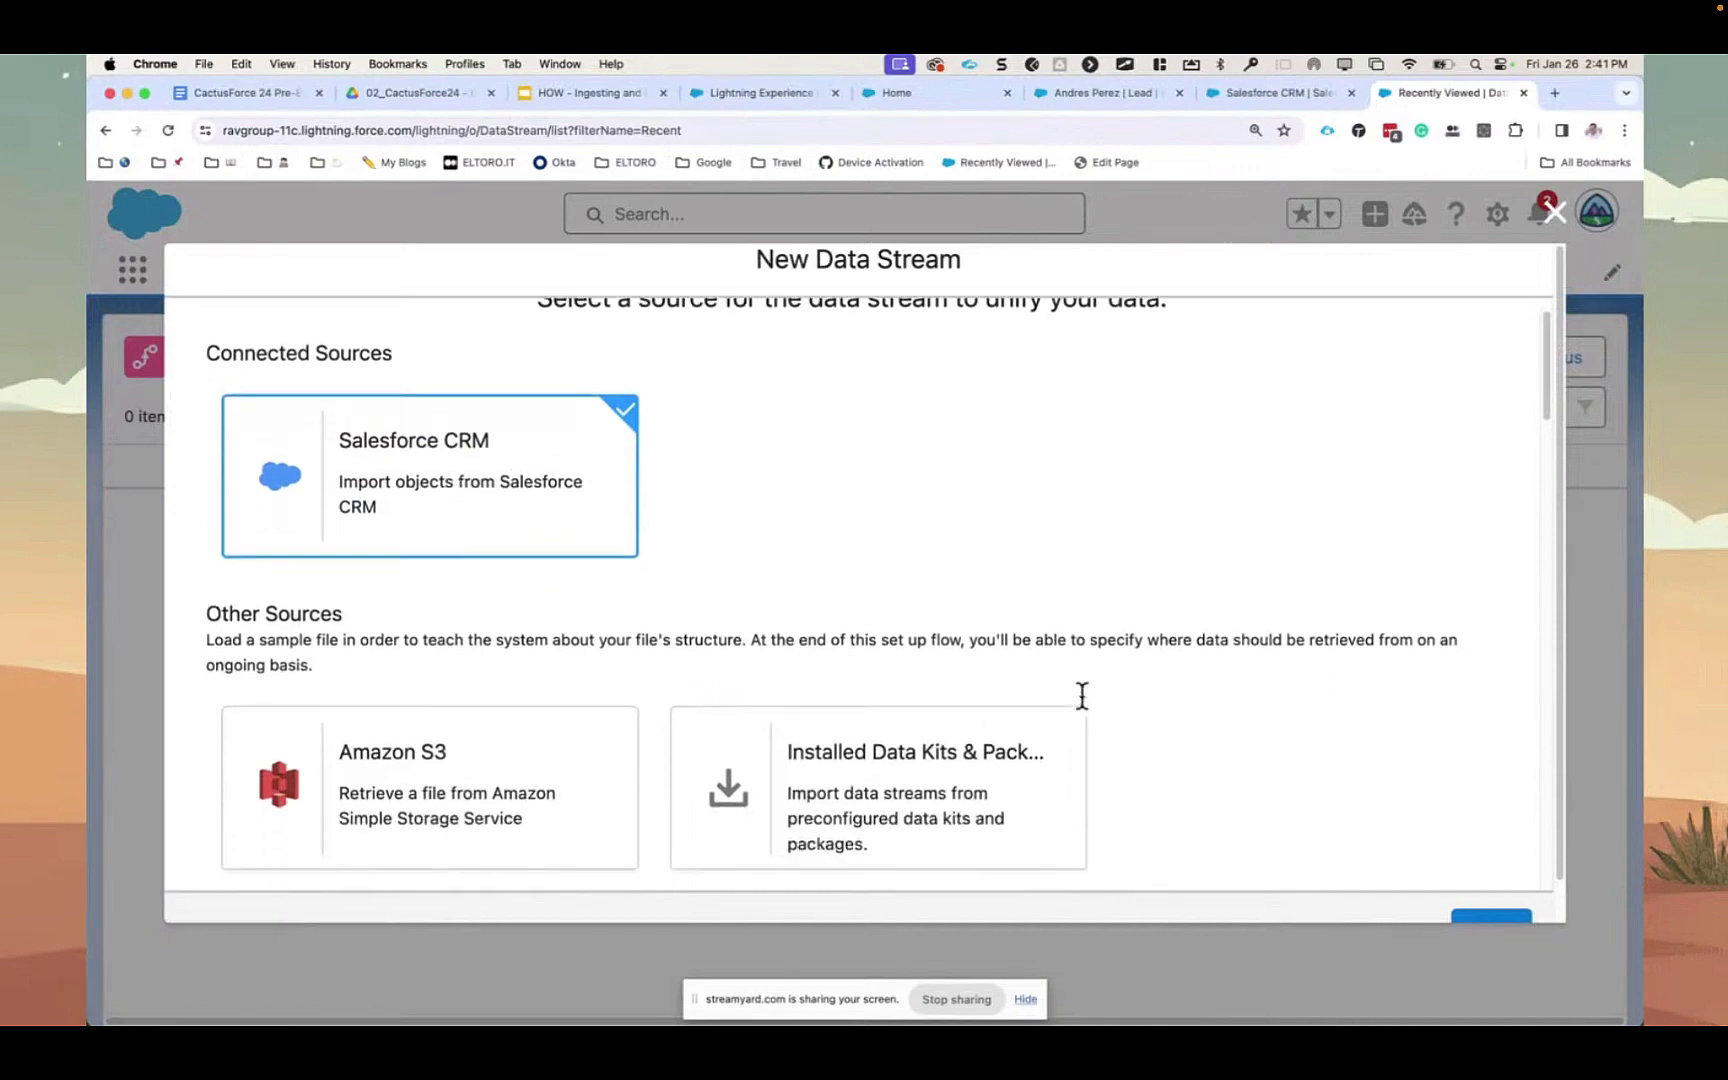
scroll(1200, 705, down, 3)
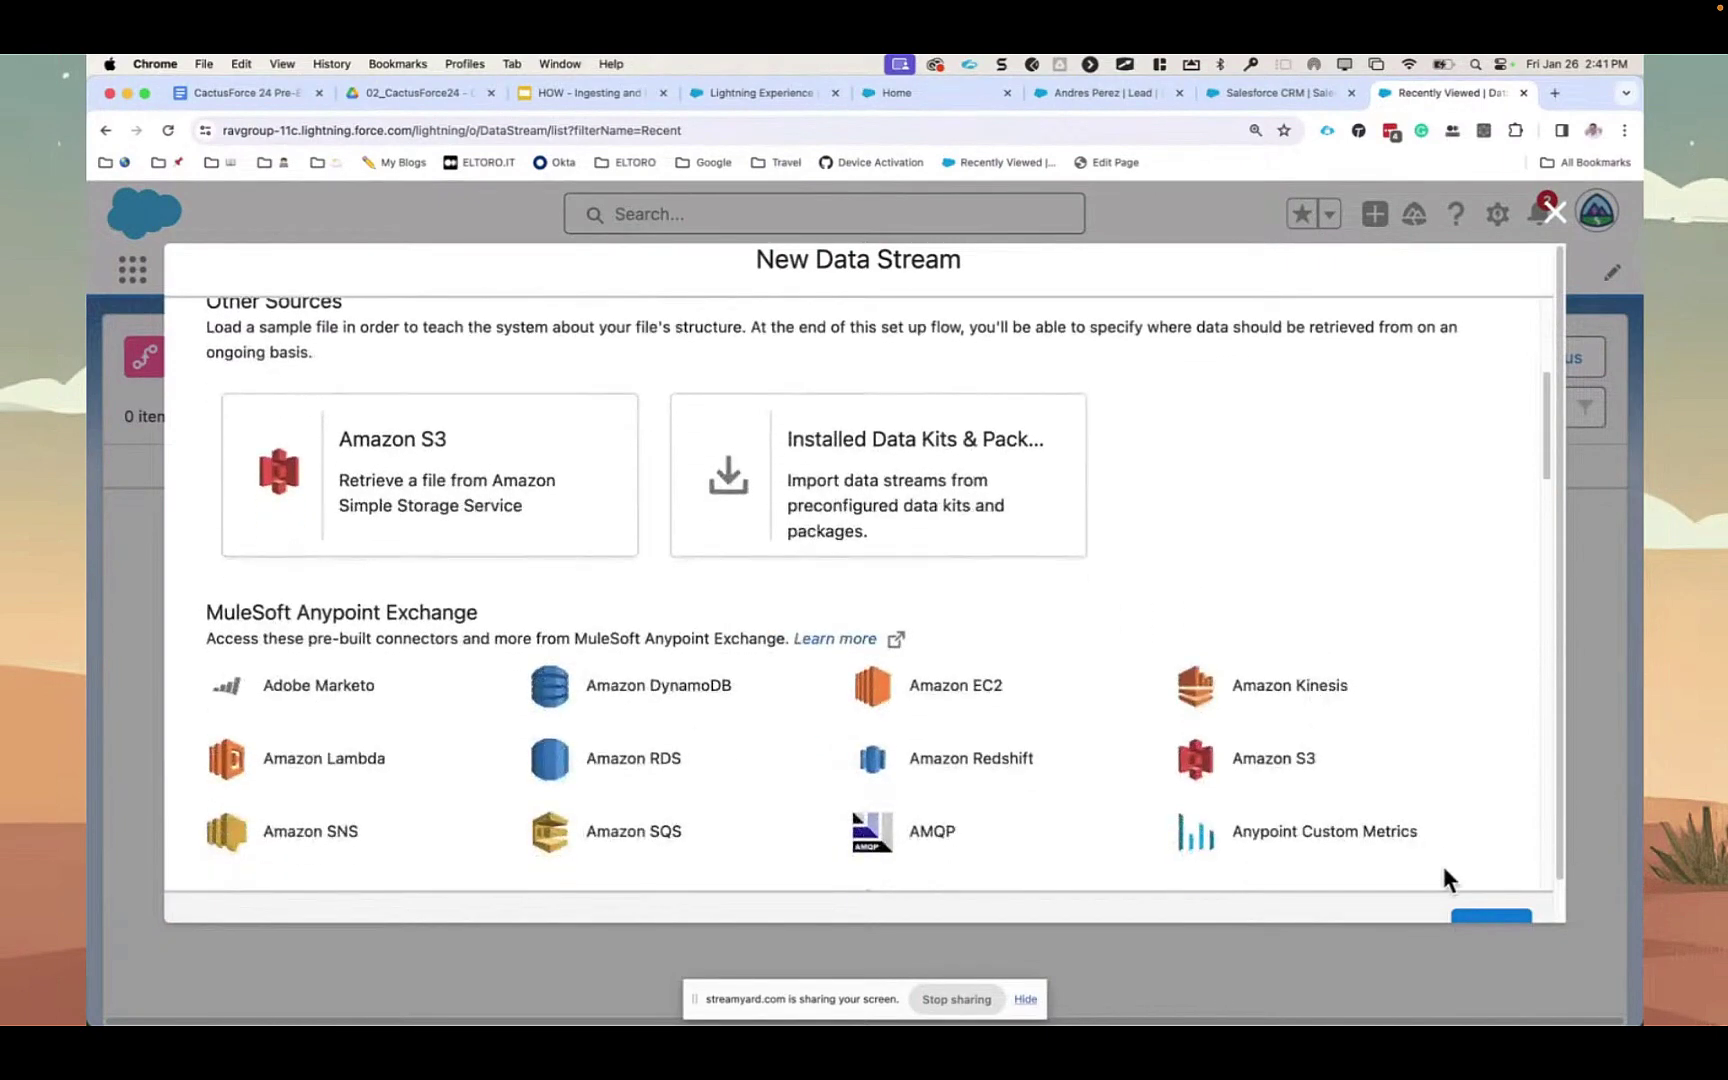
scroll(1443, 865, down, 5)
scroll(1558, 868, down, 1)
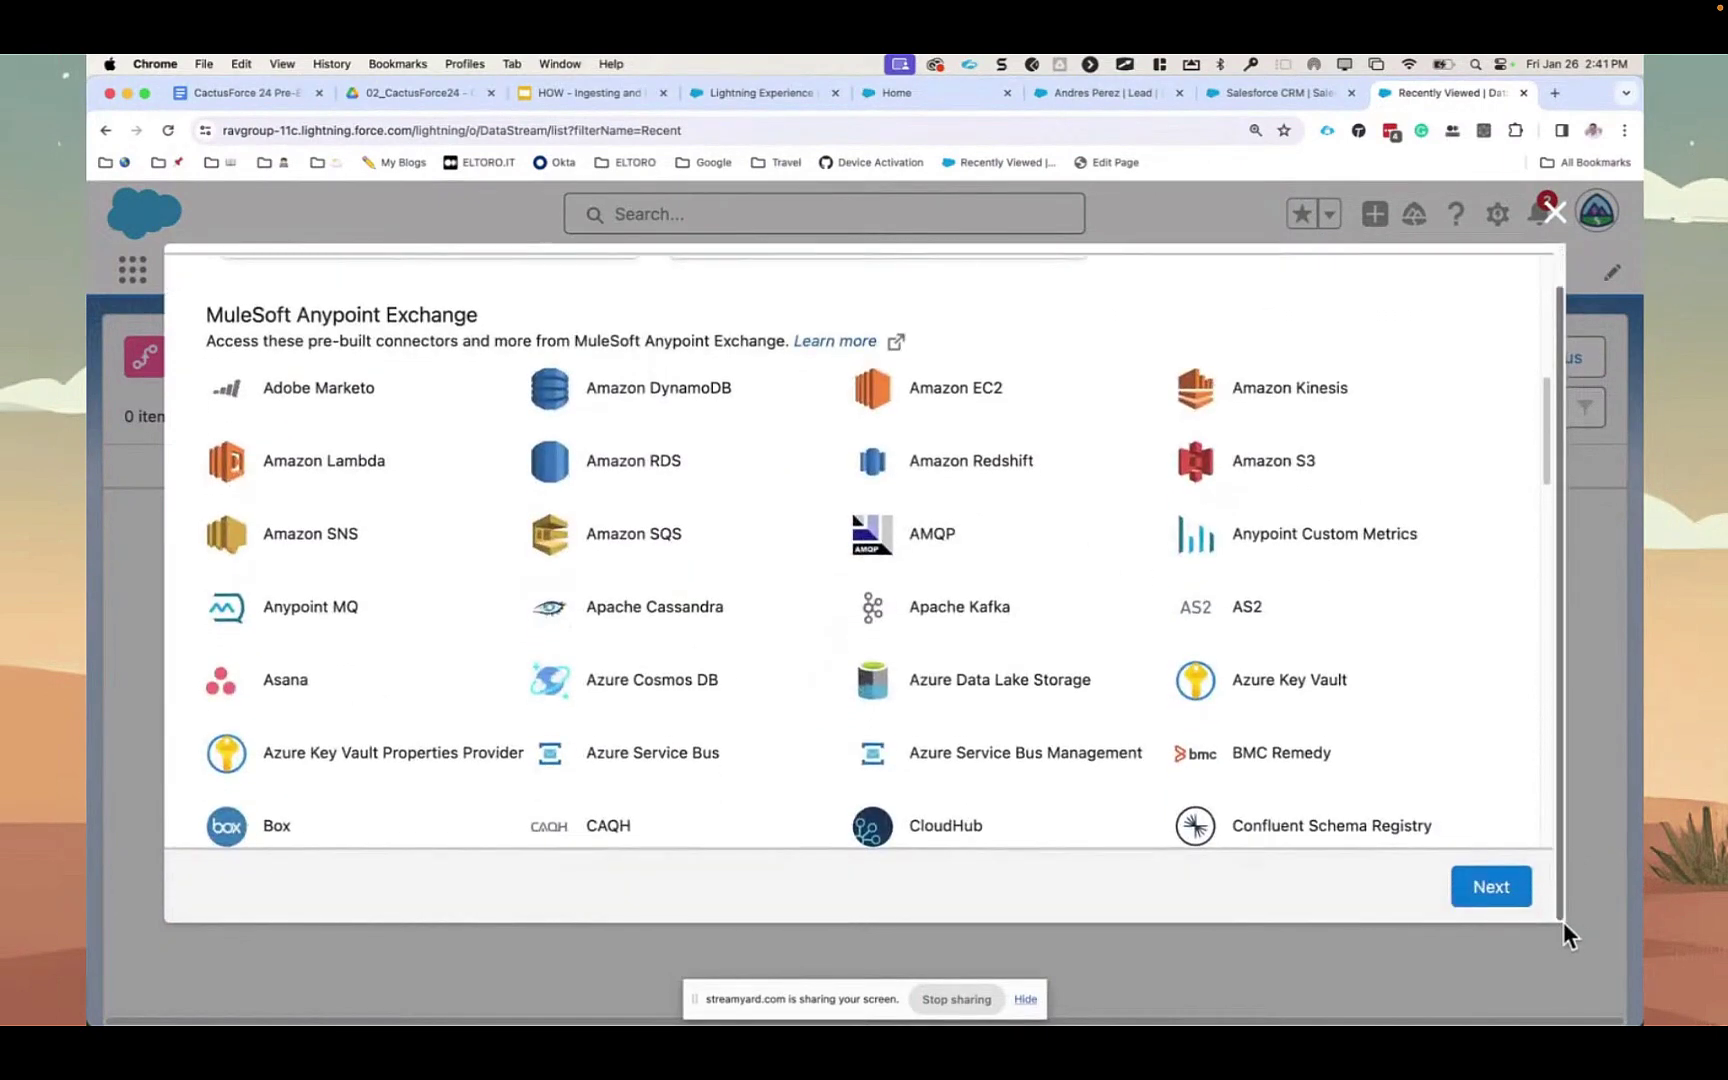
click(1513, 903)
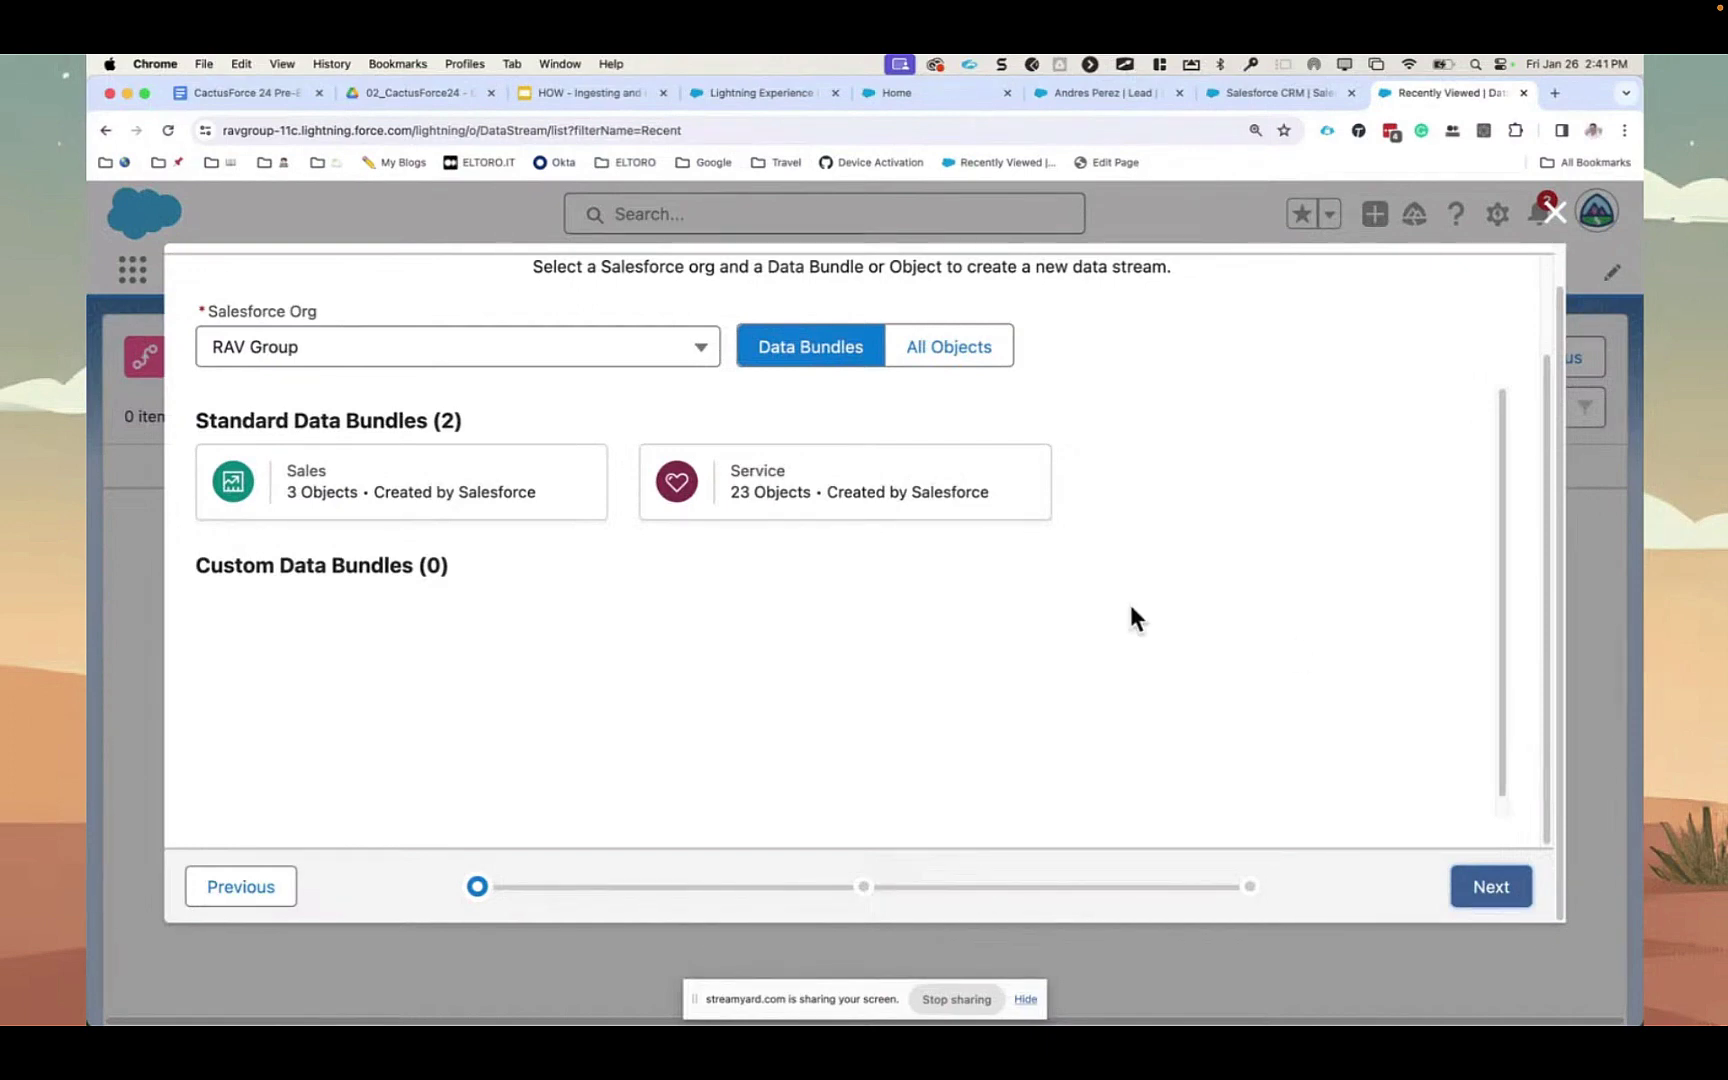
- Review the Service bundle's details, then choose the standard Sales data bundle for the new data stream
click(760, 500)
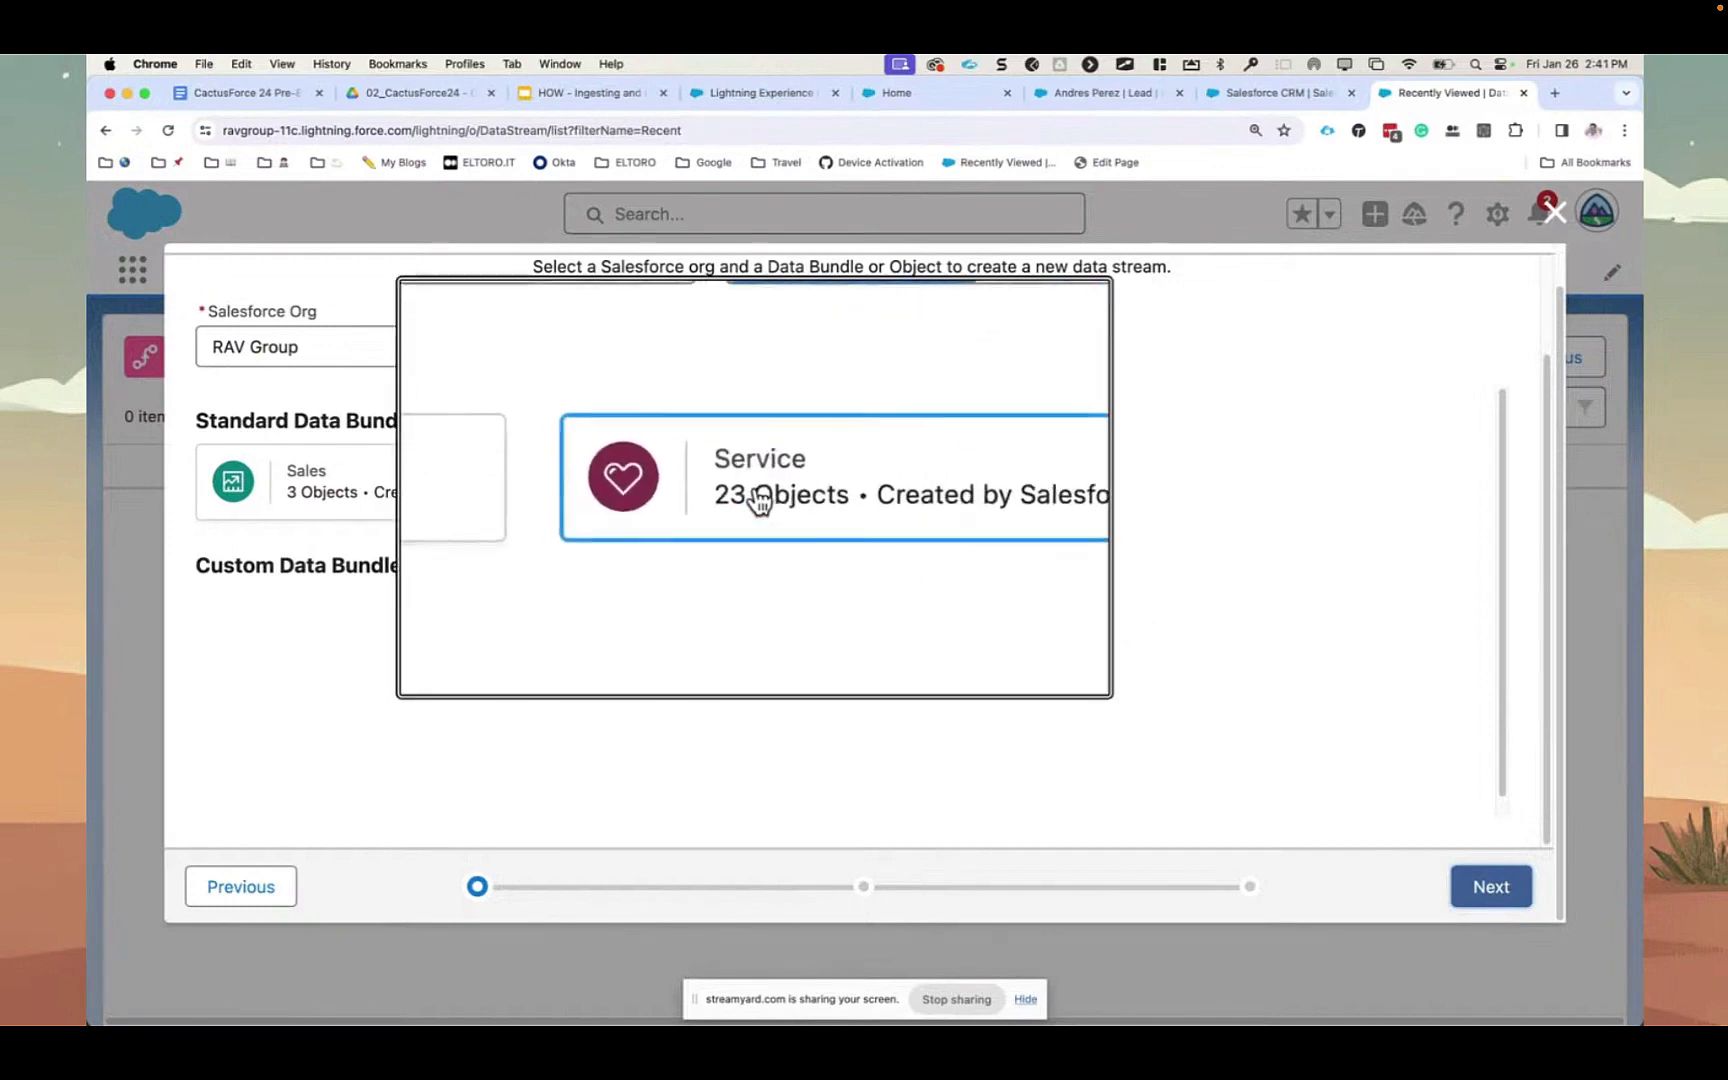
click(755, 491)
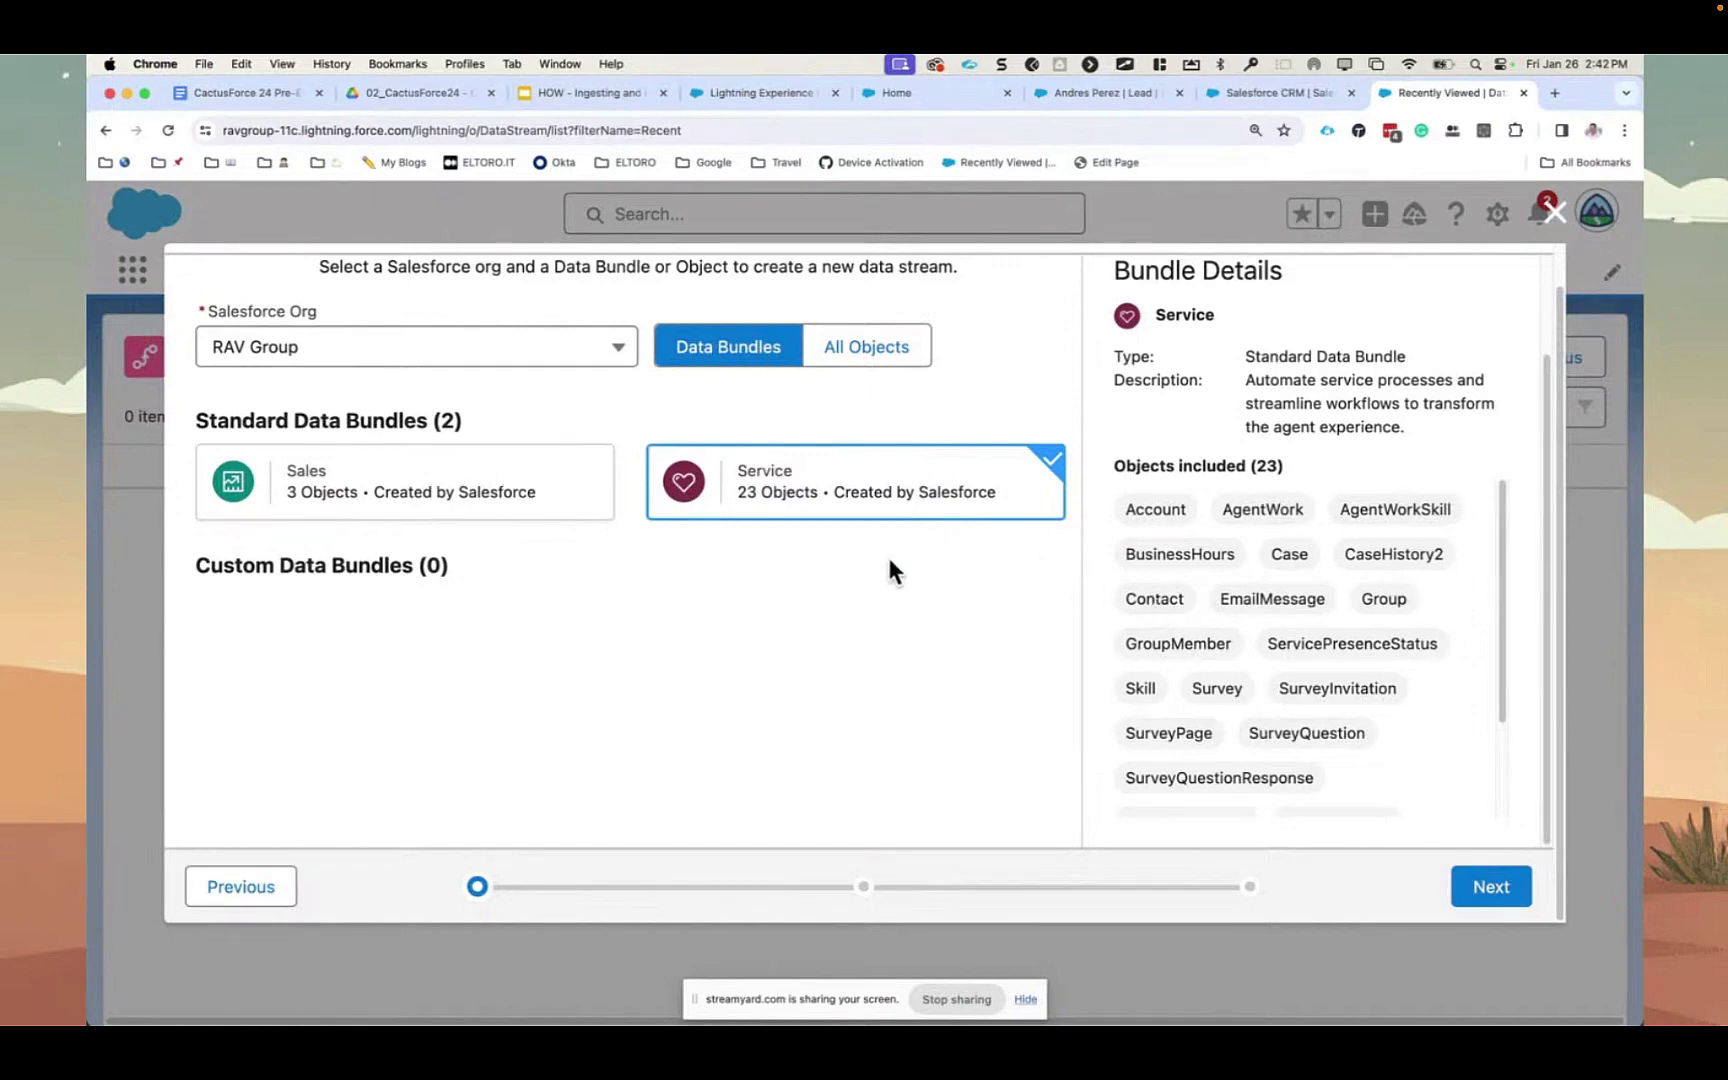
click(428, 497)
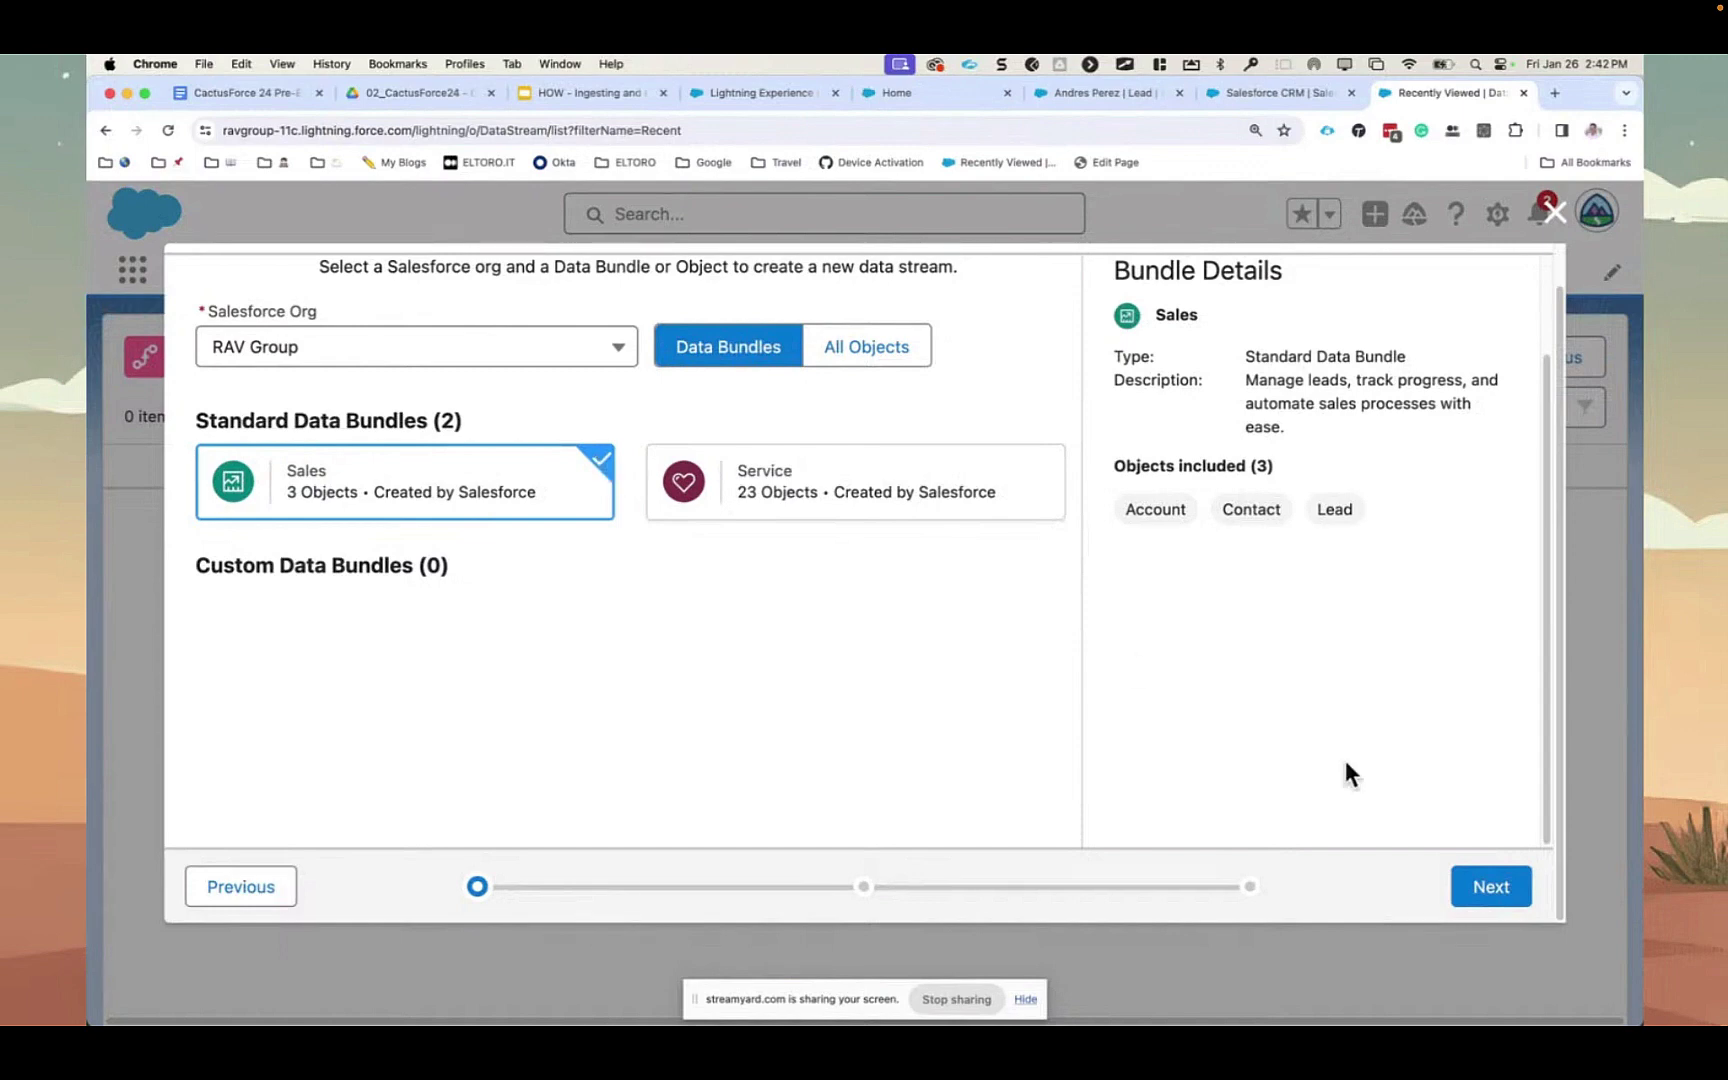
click(1502, 902)
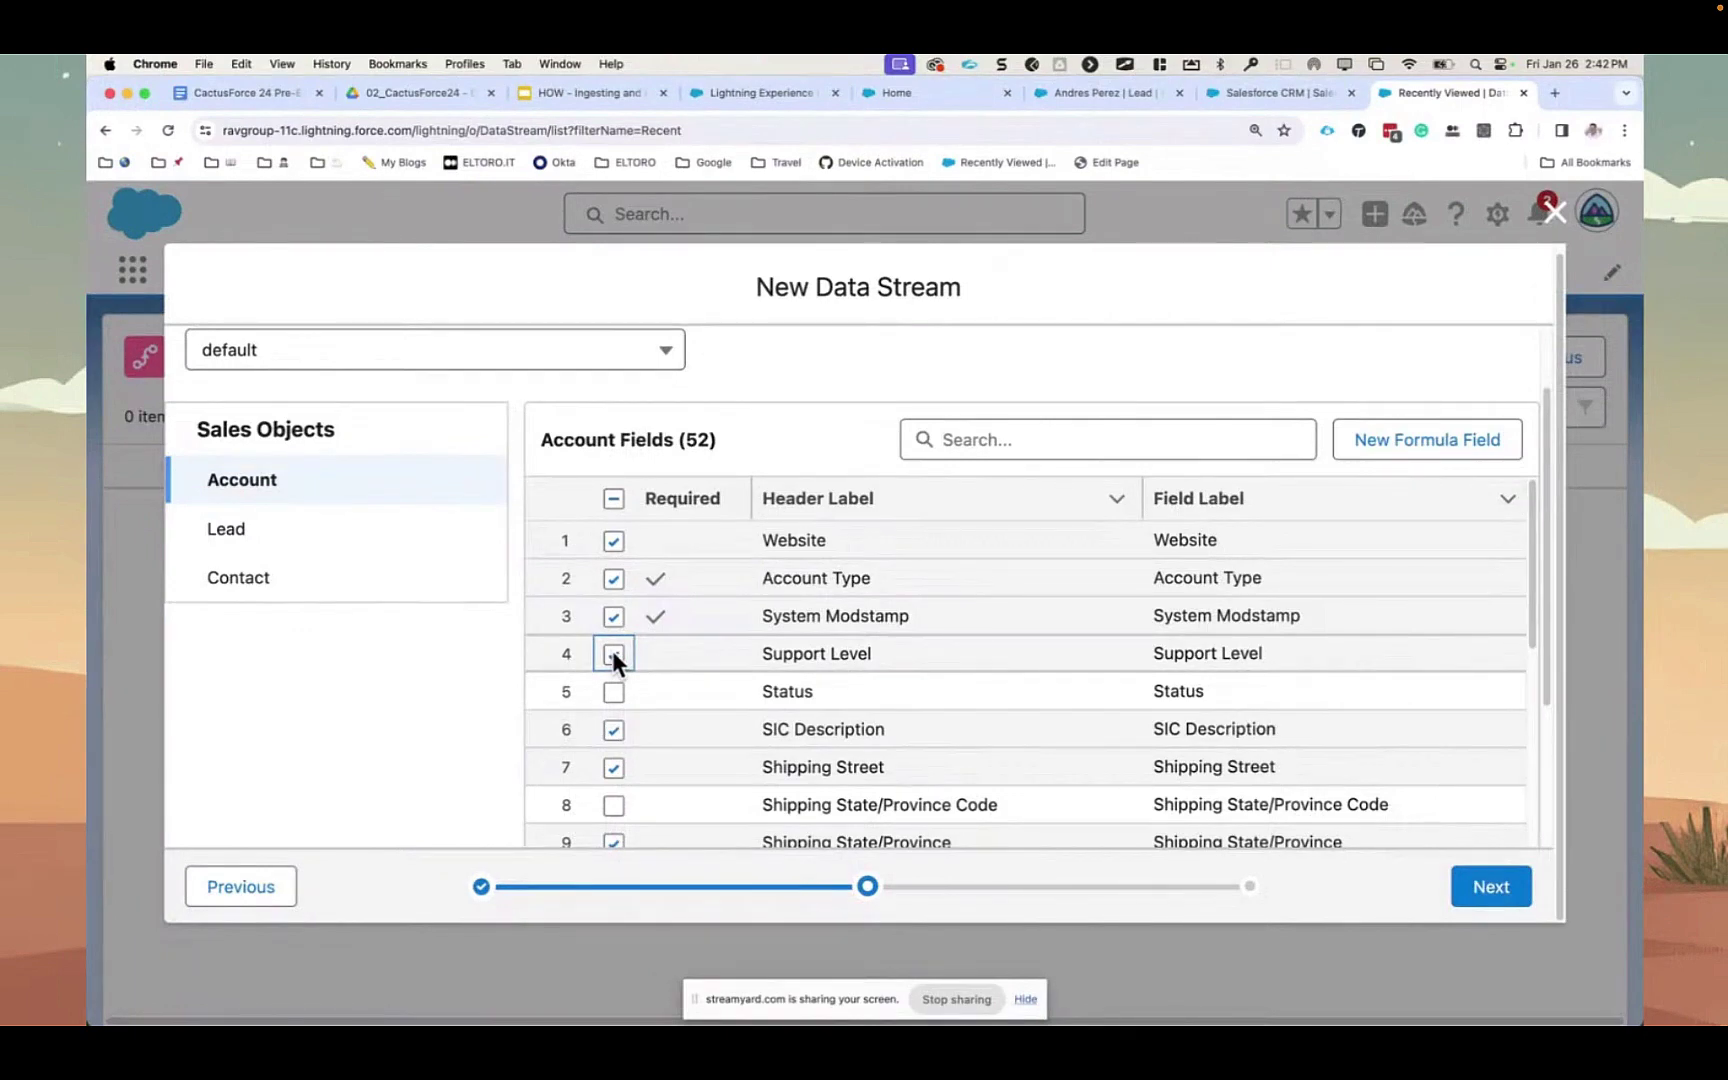
- Review the Lead and Contact fields and the full data stream names, then deploy the Sales bundle with its default configuration
click(245, 543)
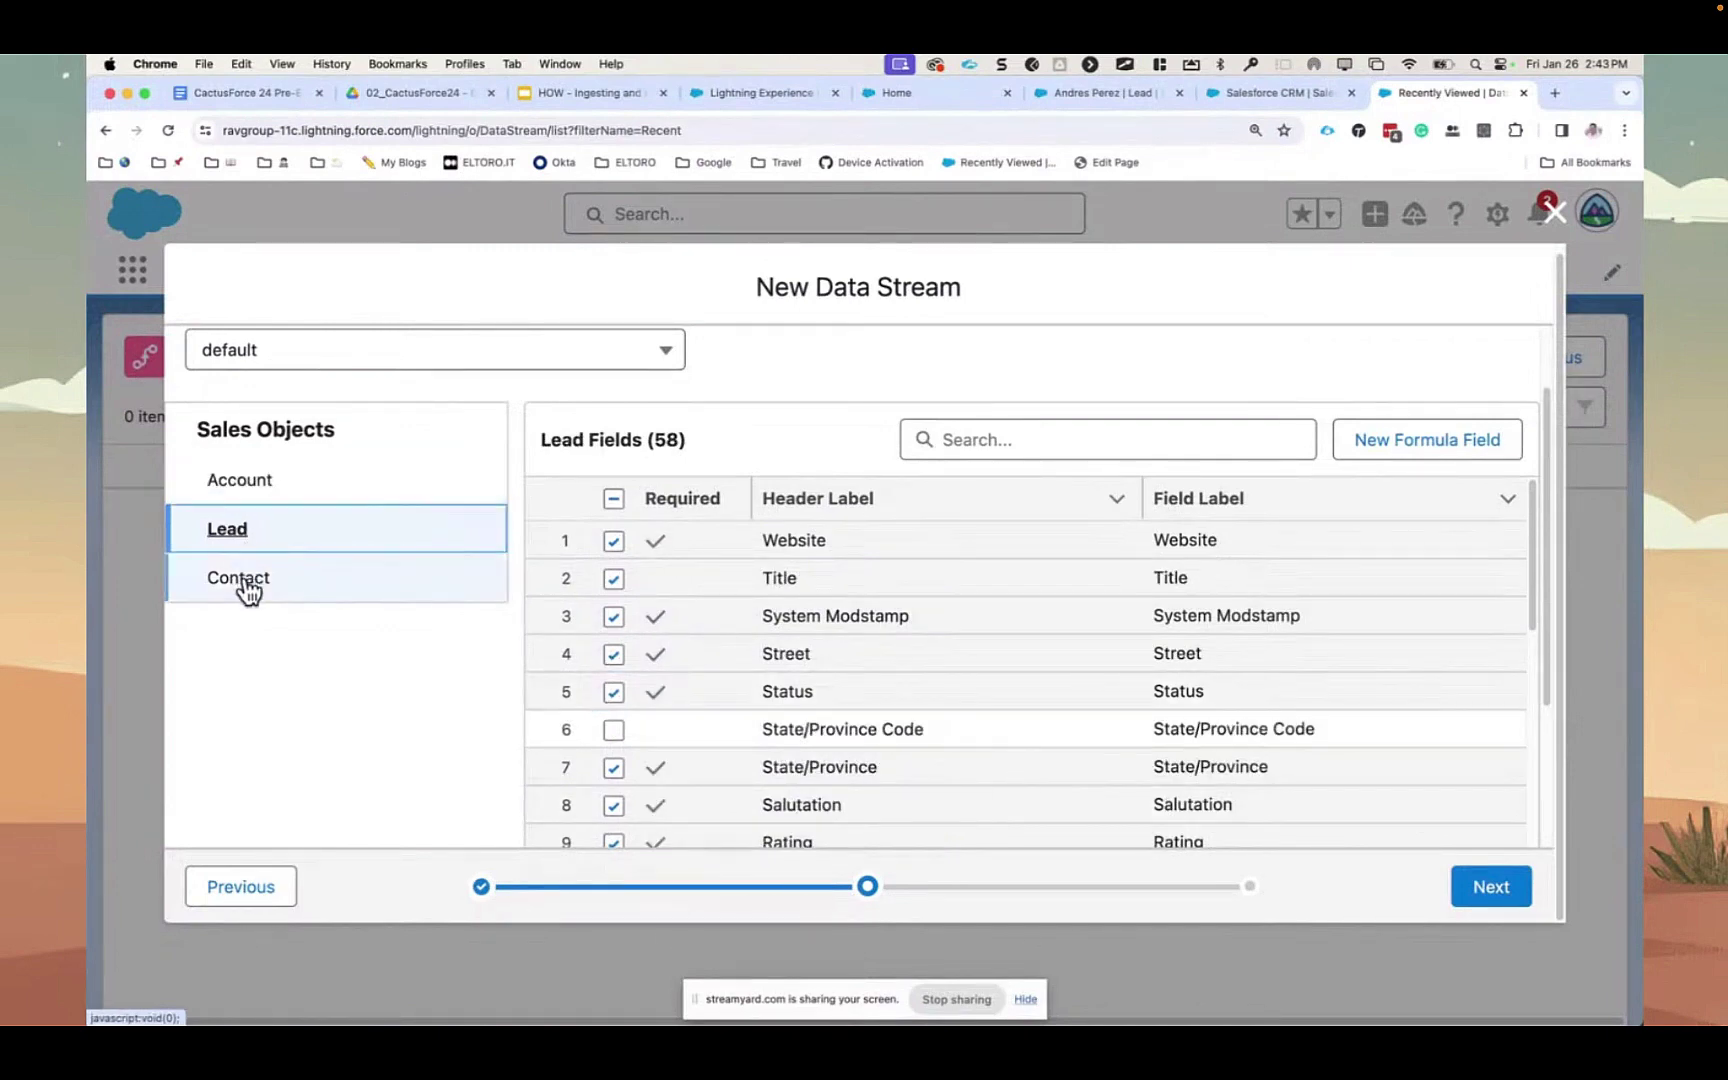
click(245, 585)
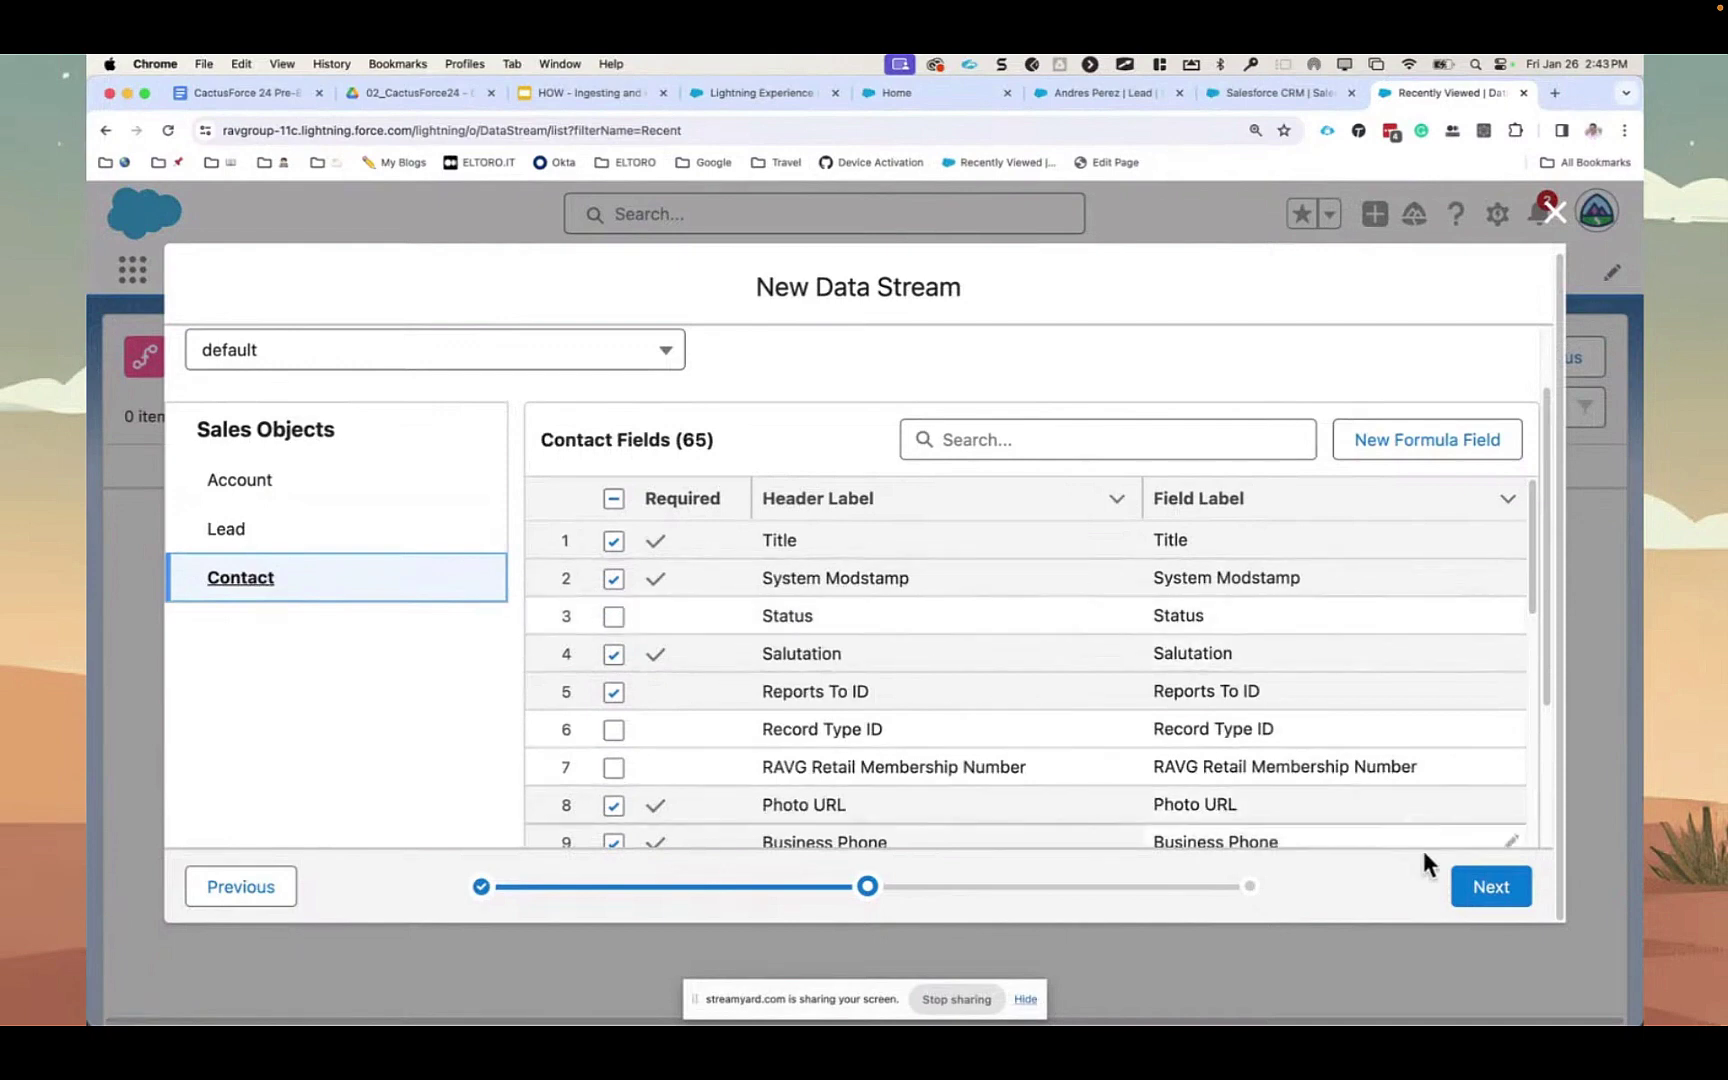
click(1487, 893)
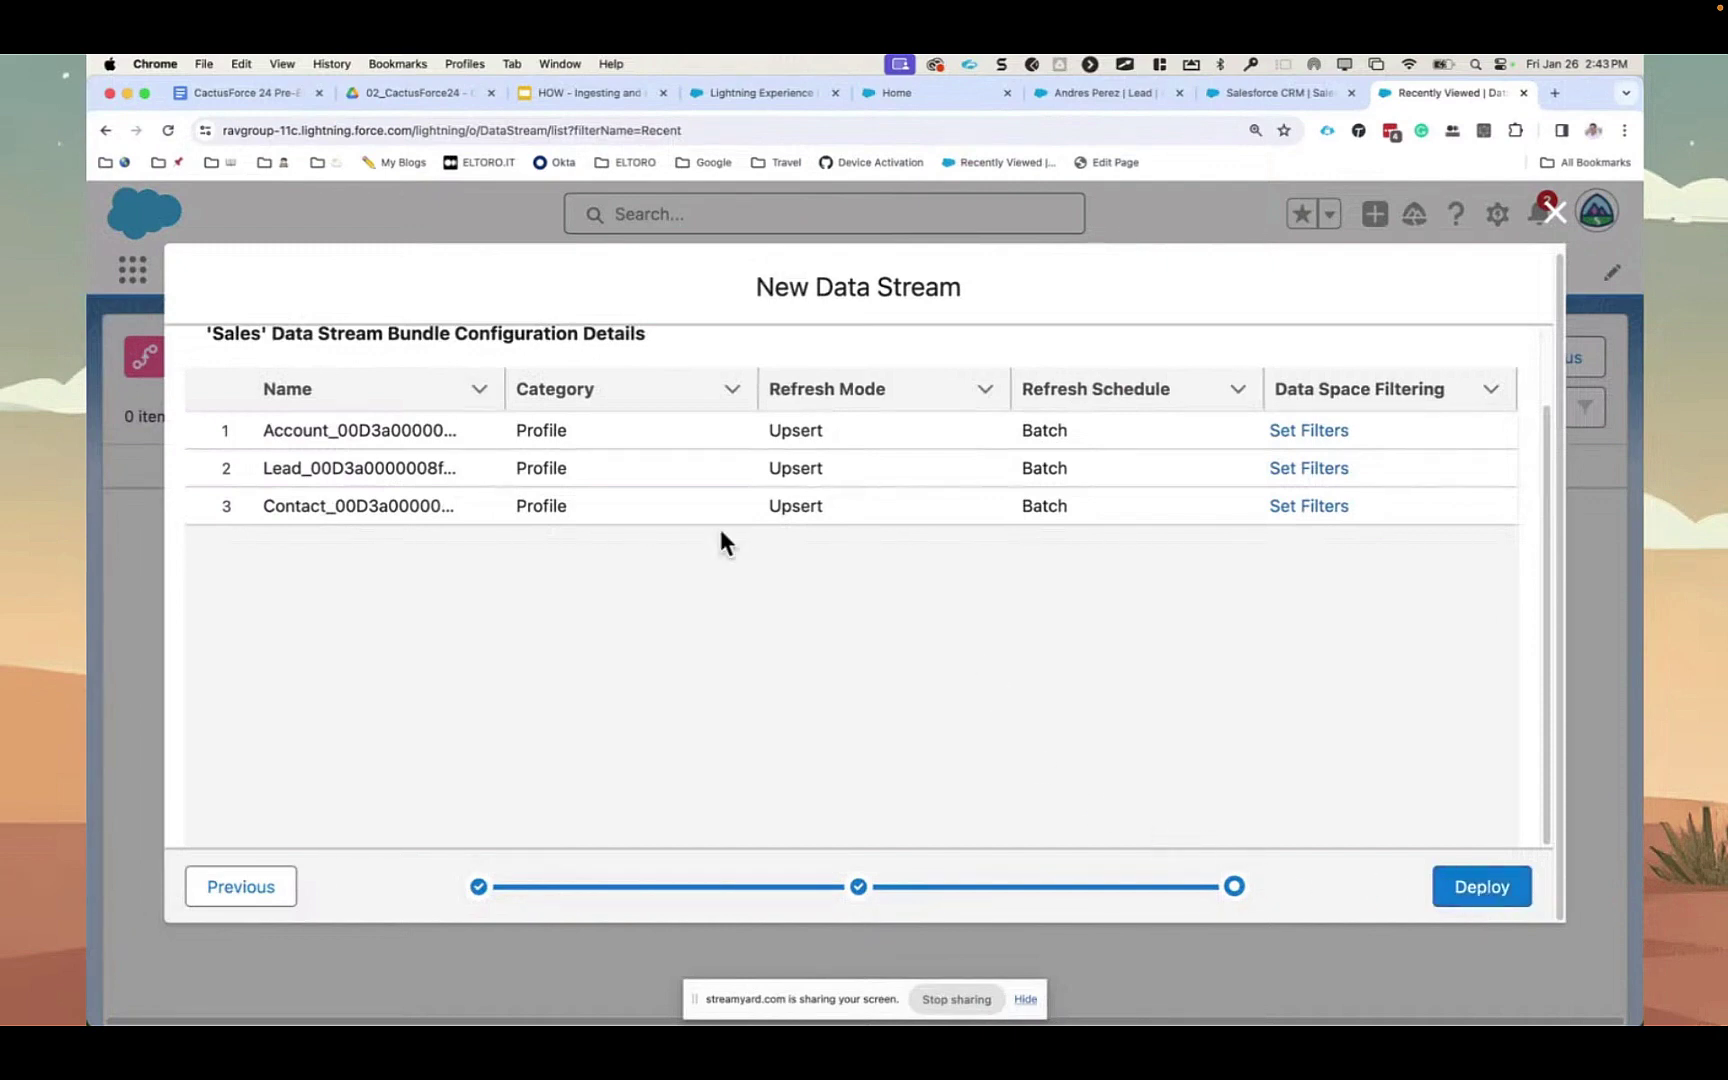
drag(502, 388, 603, 396)
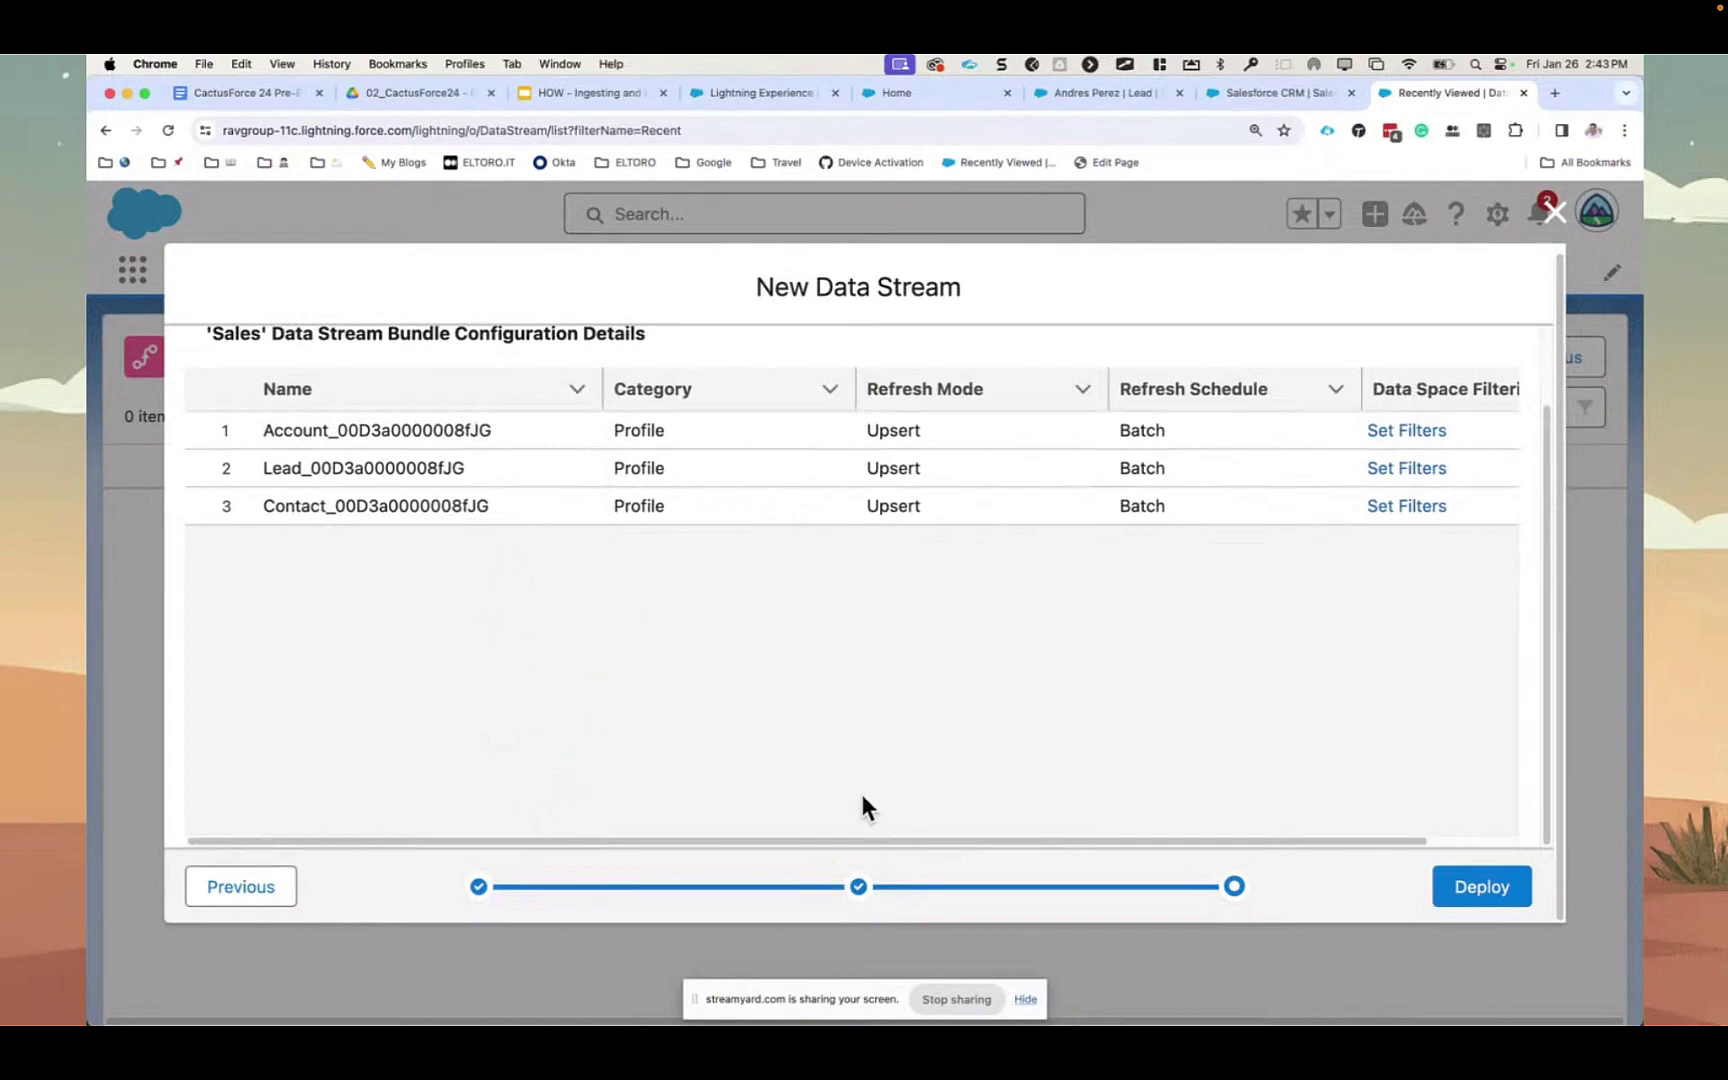
click(1495, 900)
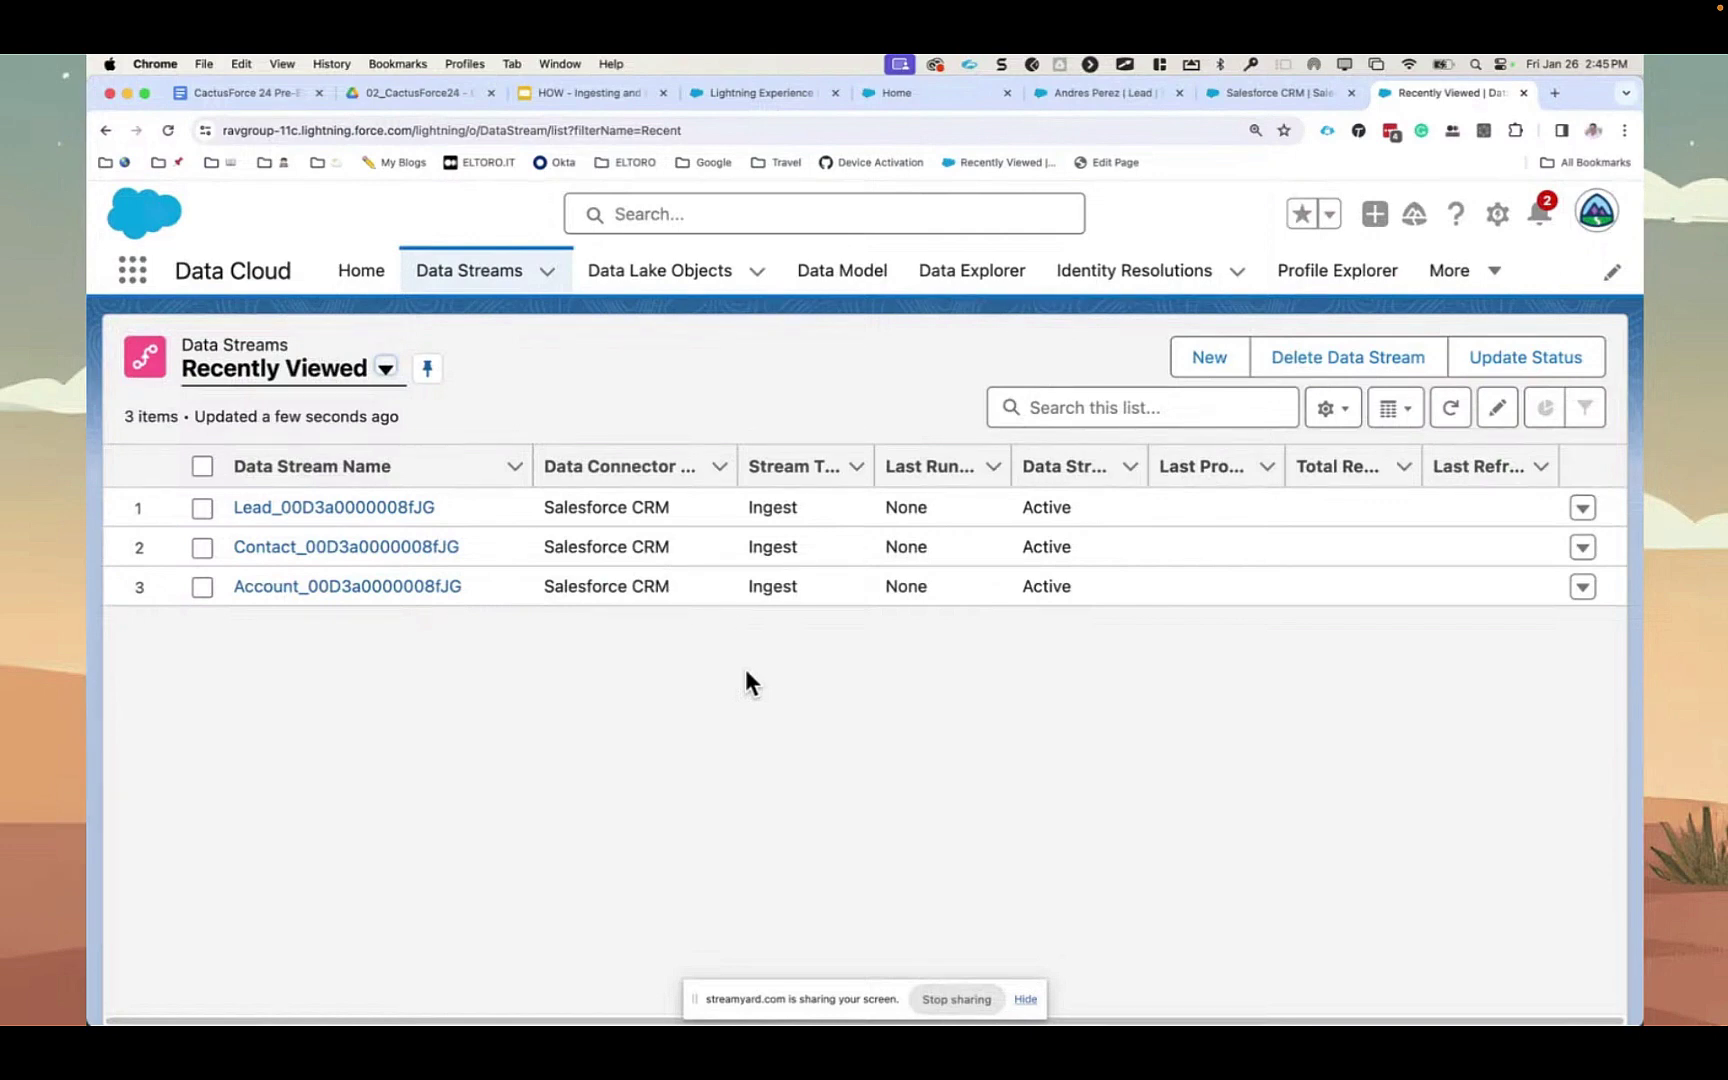
- Queue an immediate refresh of the Lead, Contact and Account data streams
click(1583, 510)
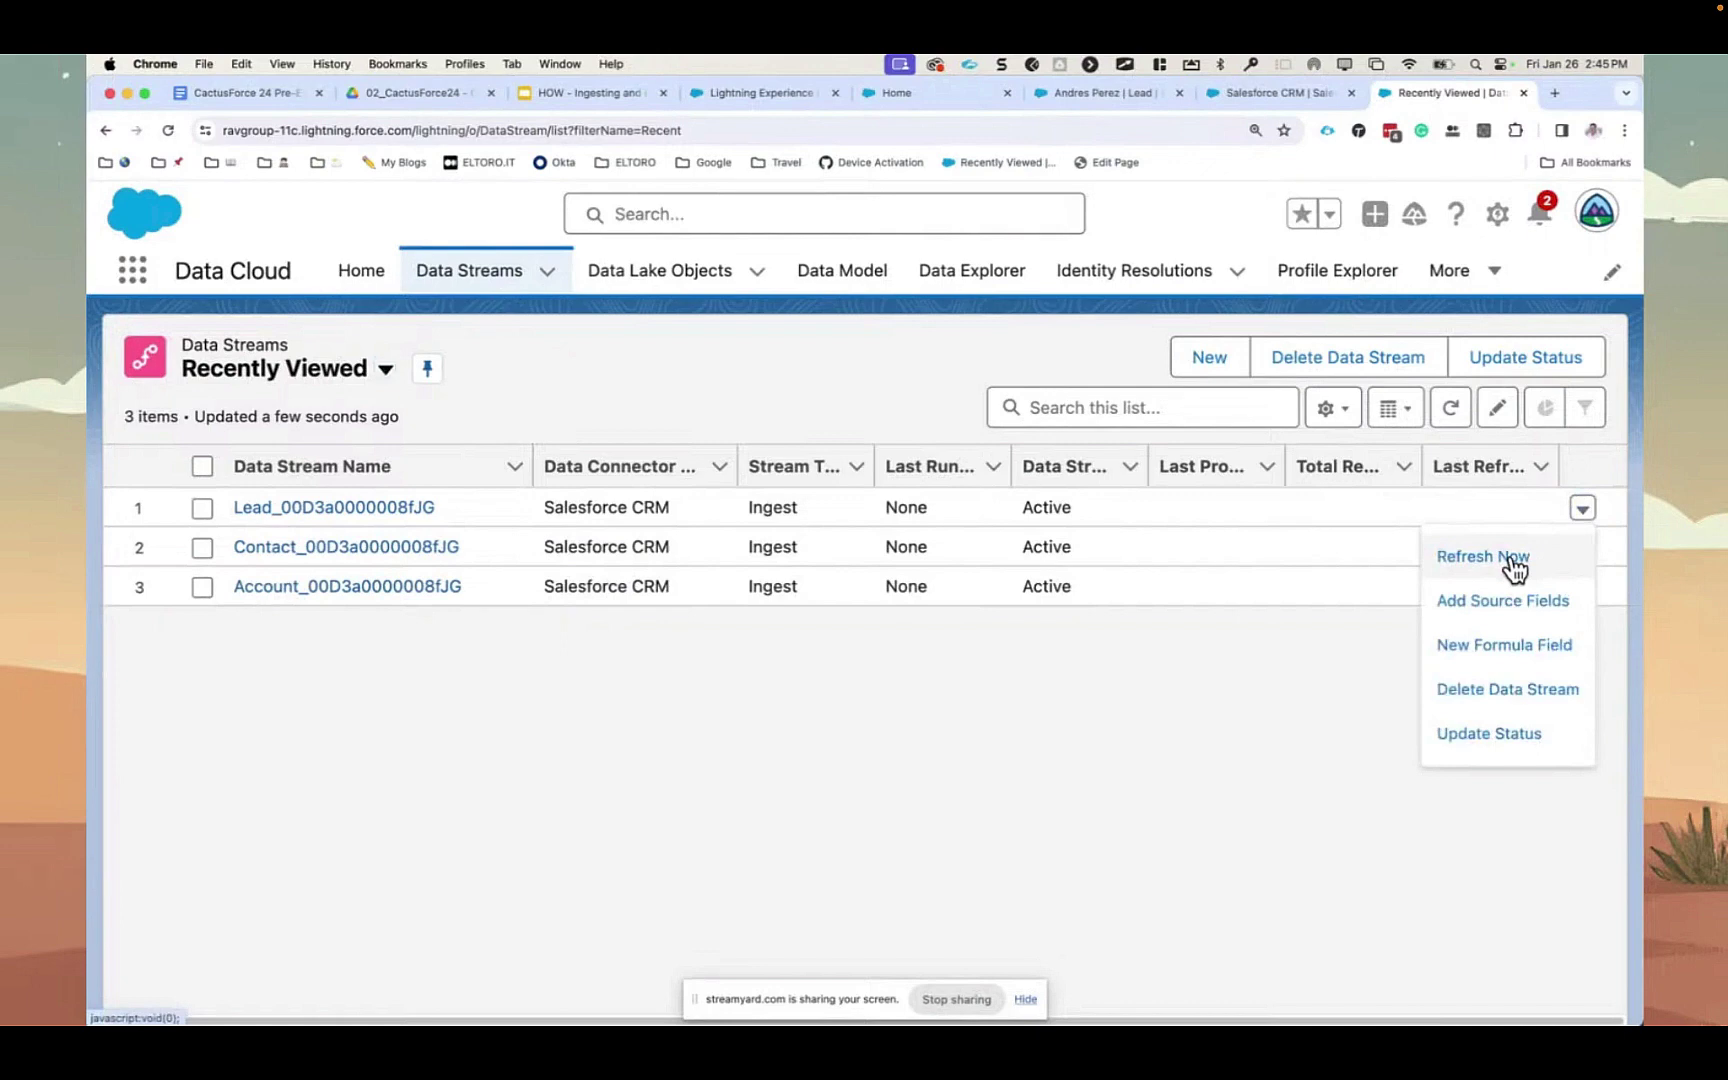
click(1514, 566)
click(1583, 548)
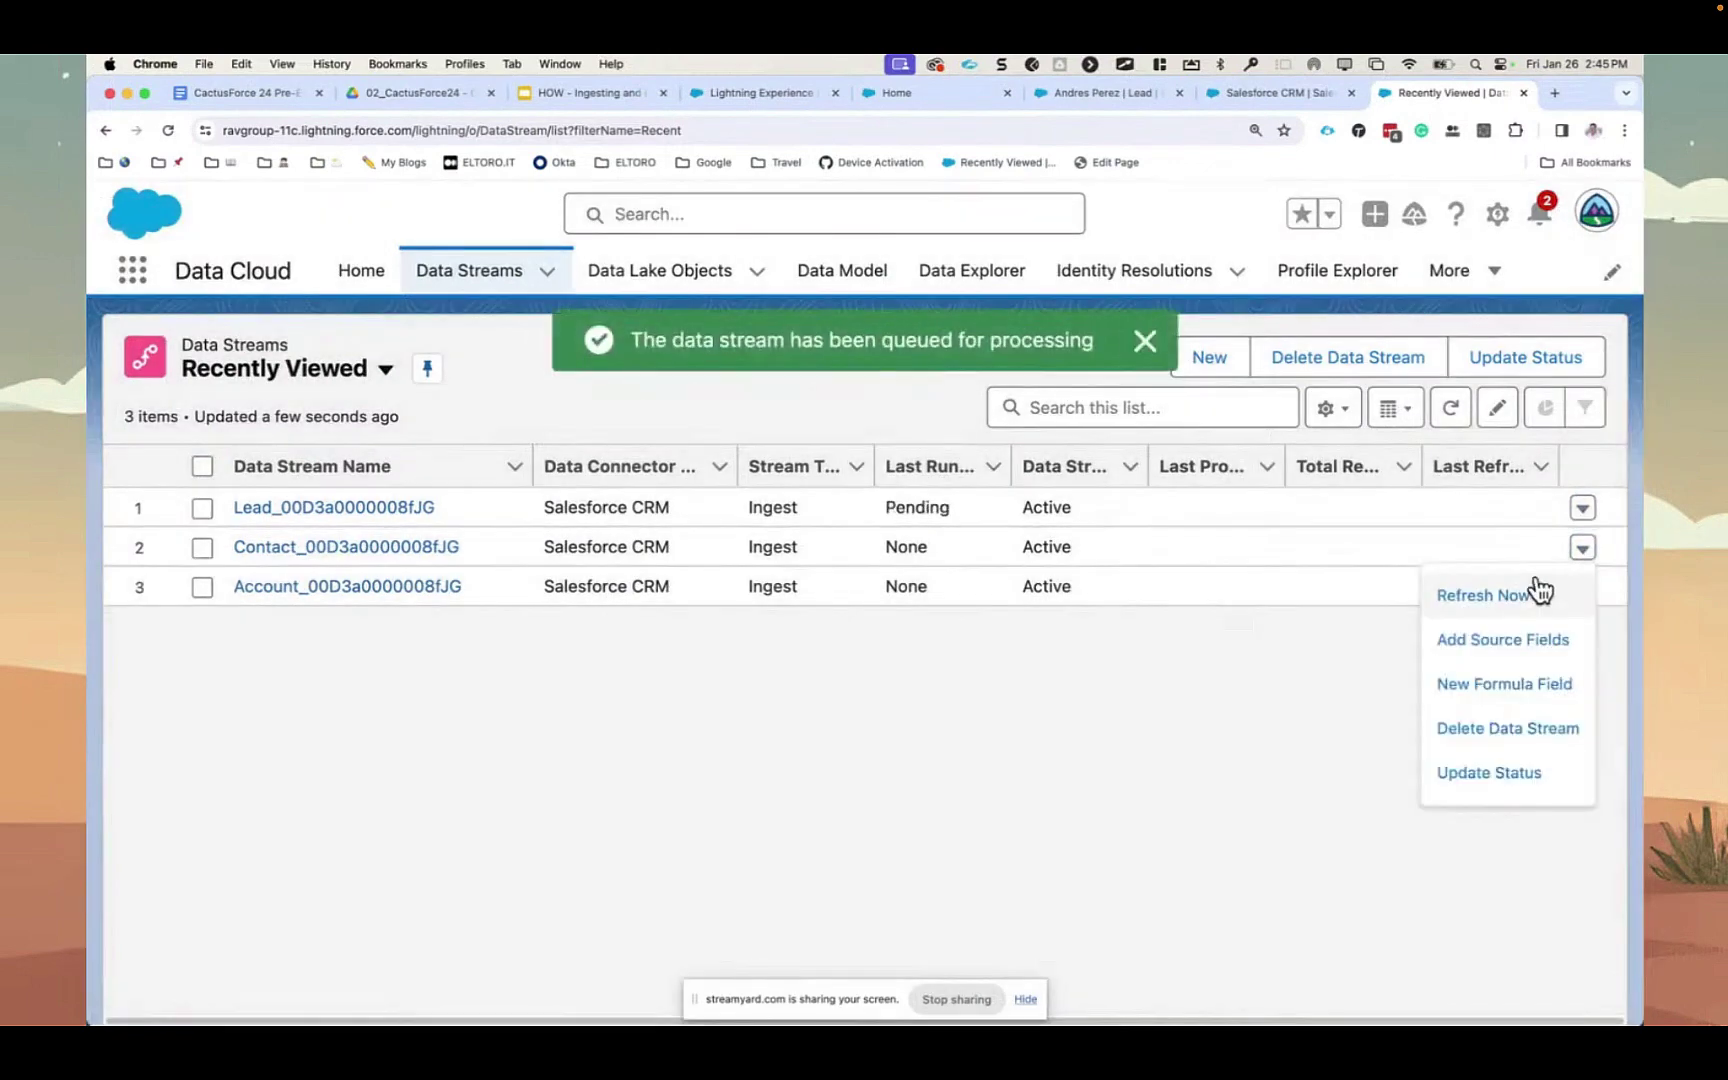
click(1538, 594)
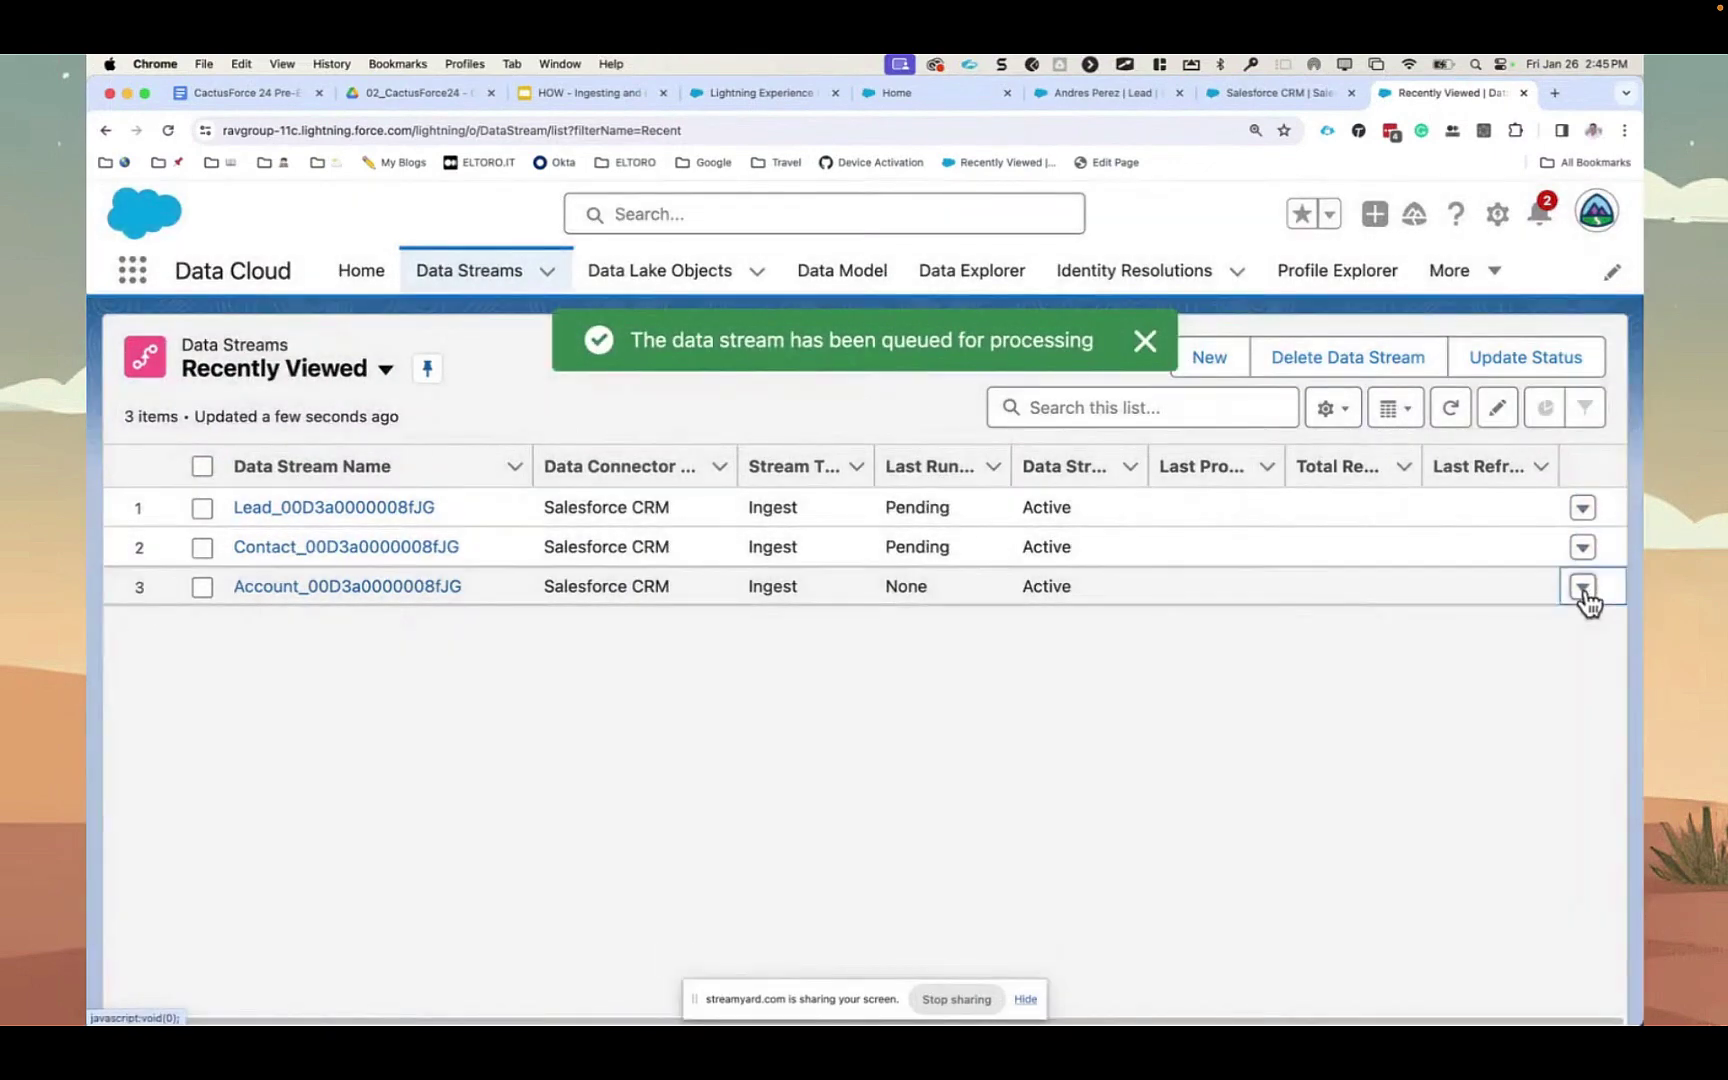
click(1583, 588)
click(1516, 634)
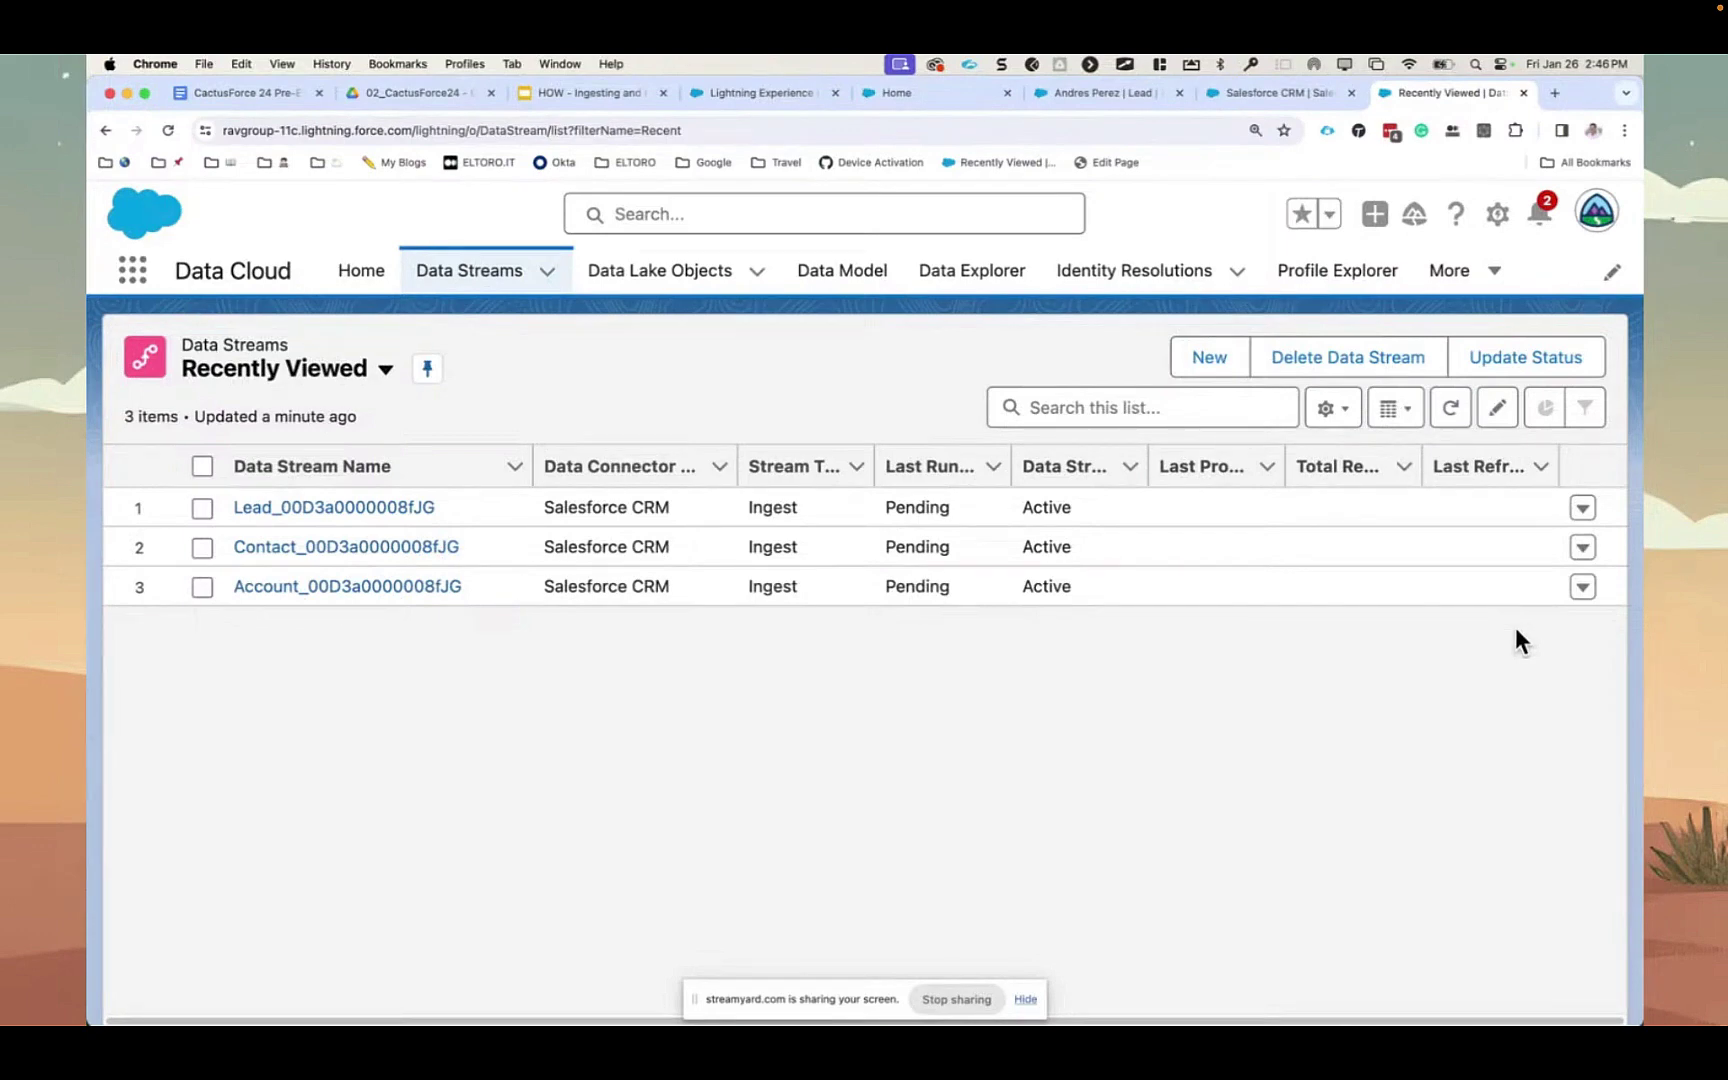
- Log in to the saved Cactusforce baked org and open Data Explorer there at an enlarged page size
click(1327, 131)
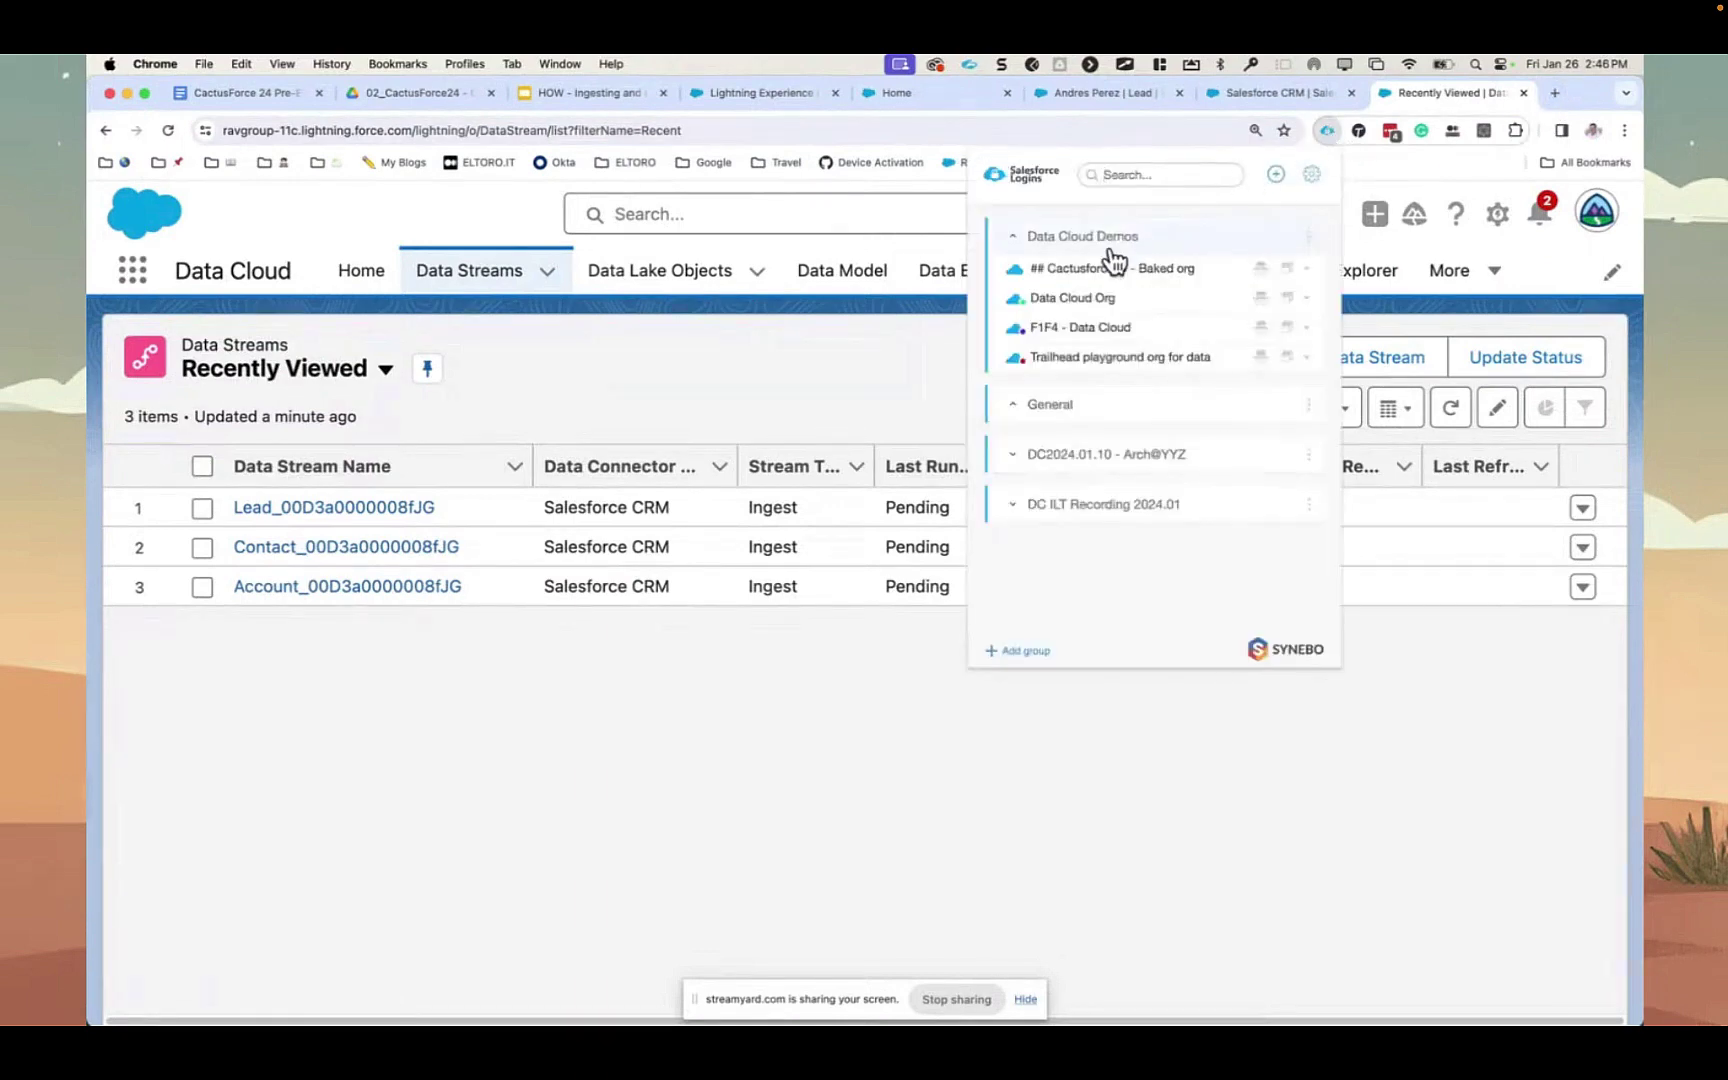
click(1168, 272)
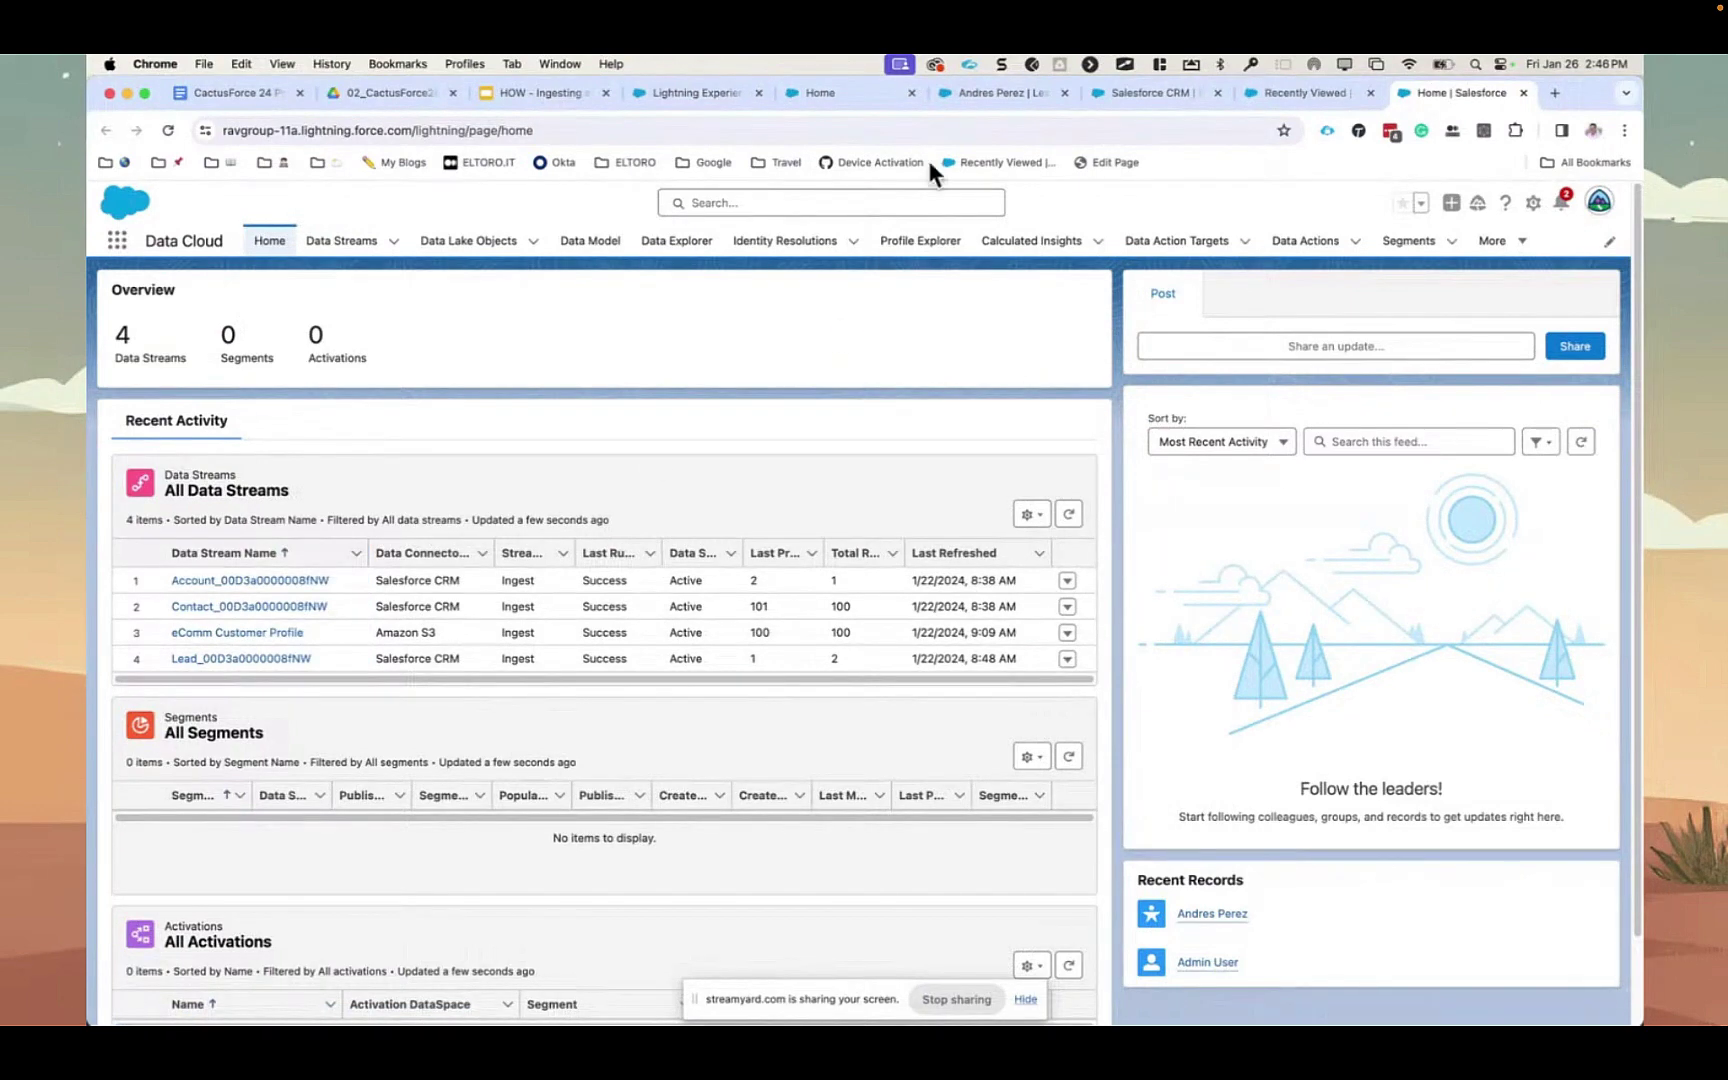
click(676, 246)
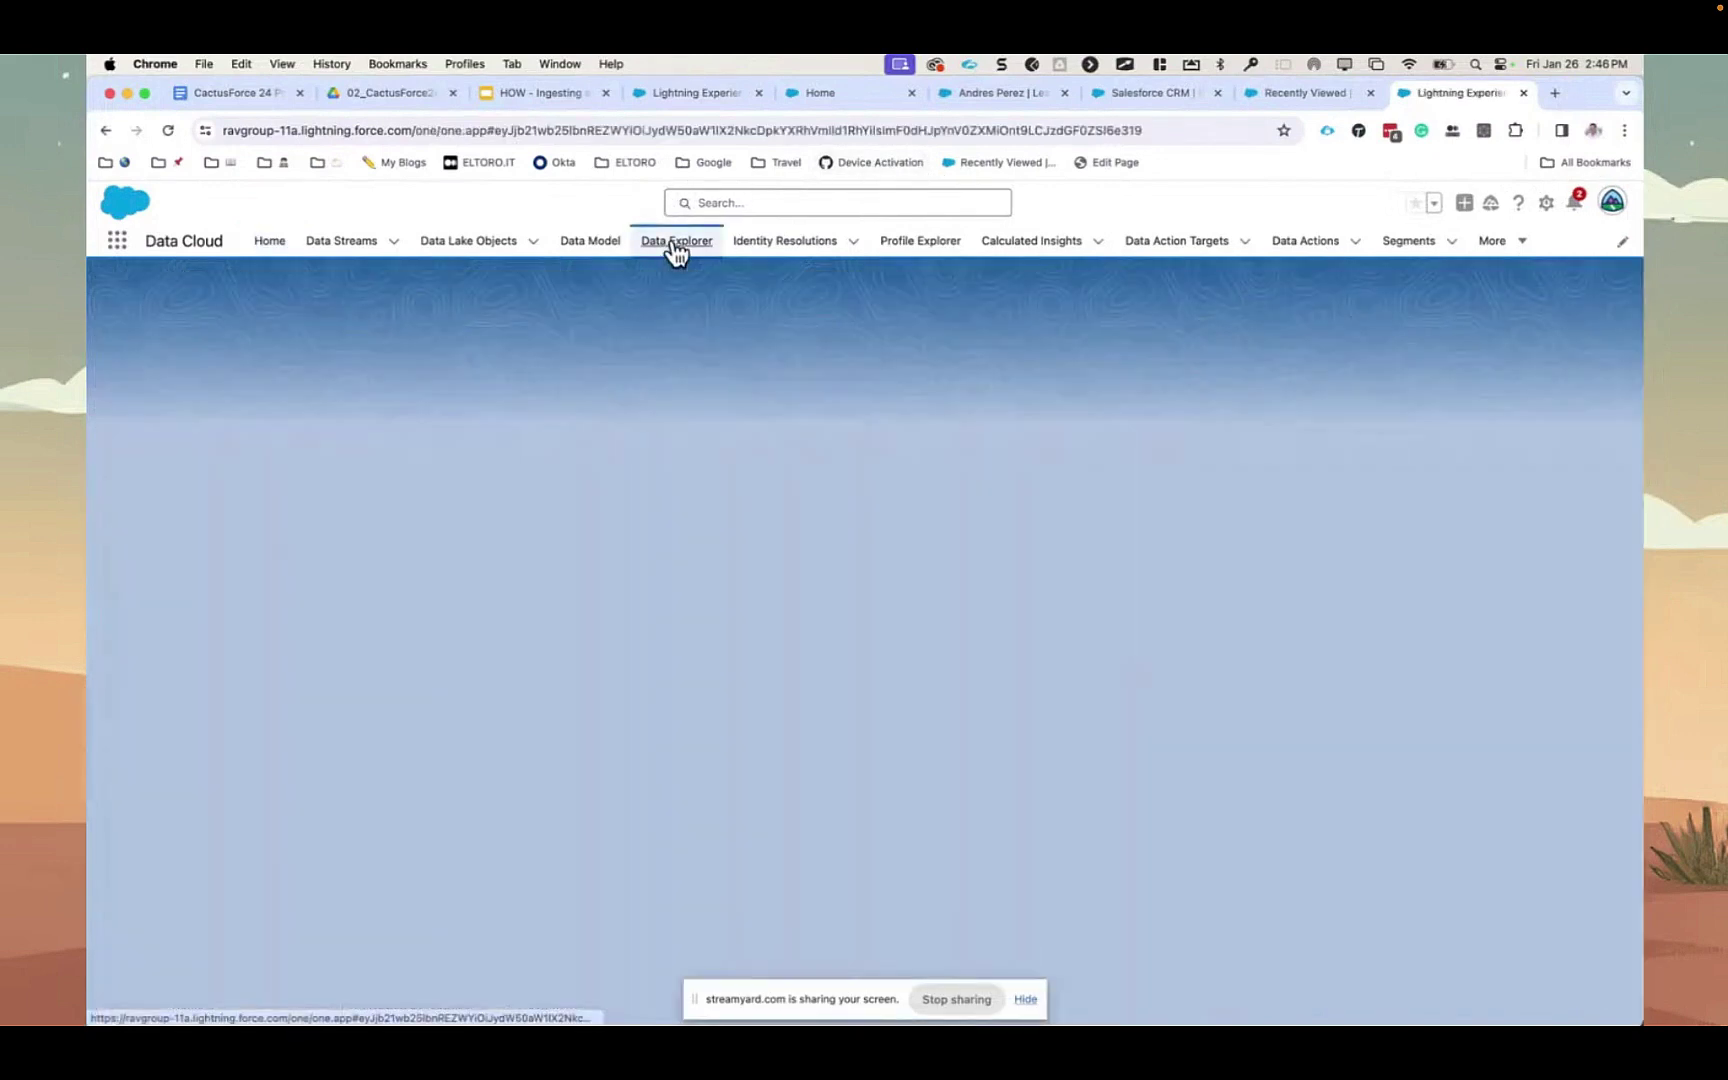
key(super+equal)
key(super+equal)
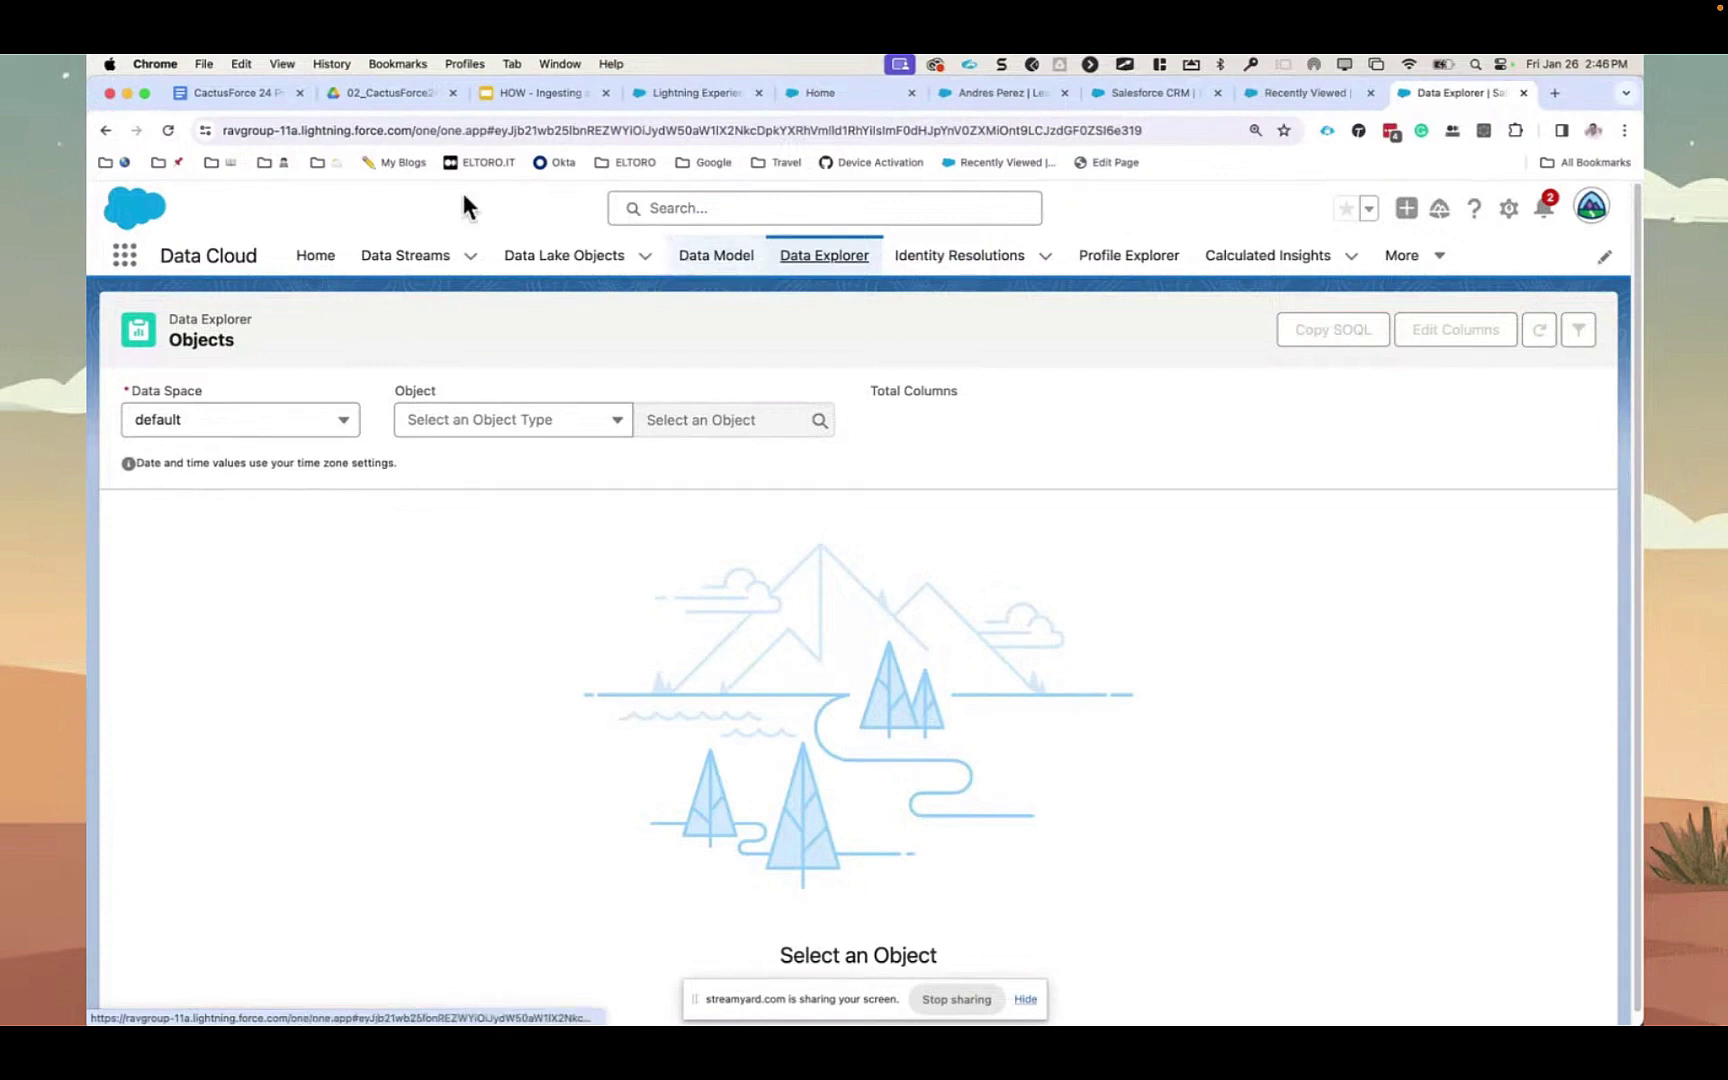
- Show the records of the Lead data lake object from the default data space
click(507, 428)
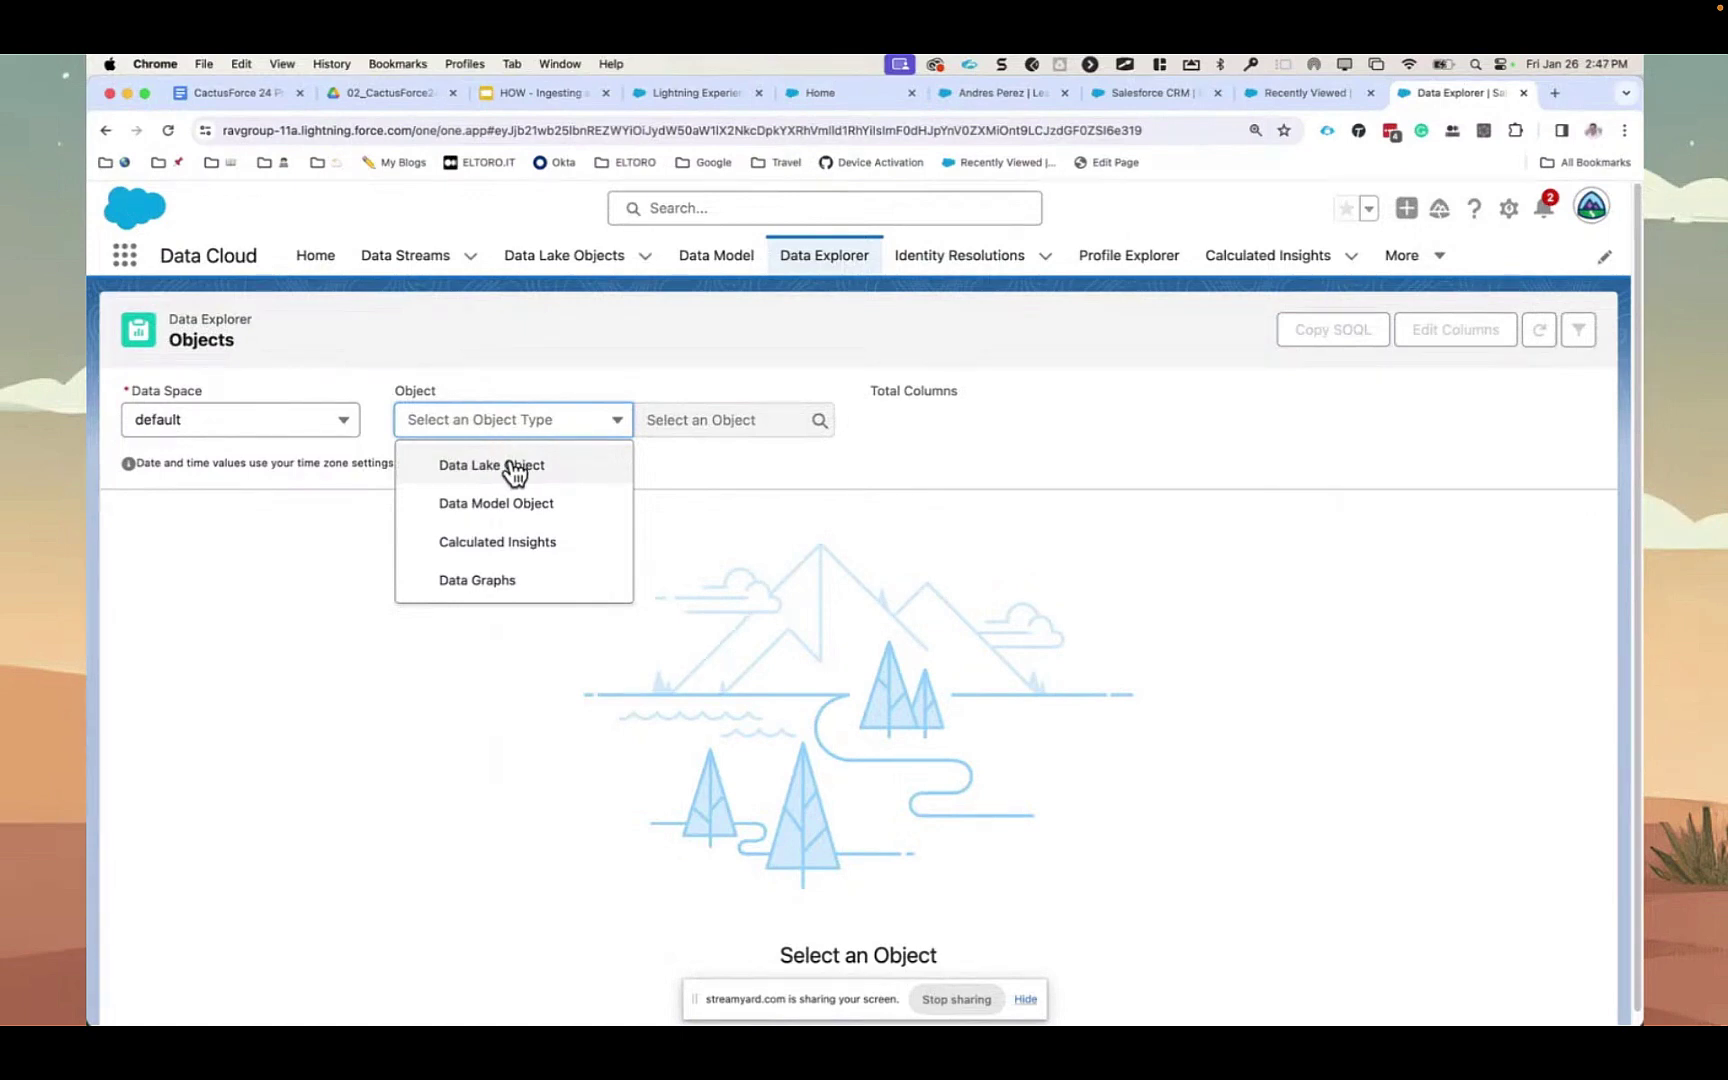
click(514, 470)
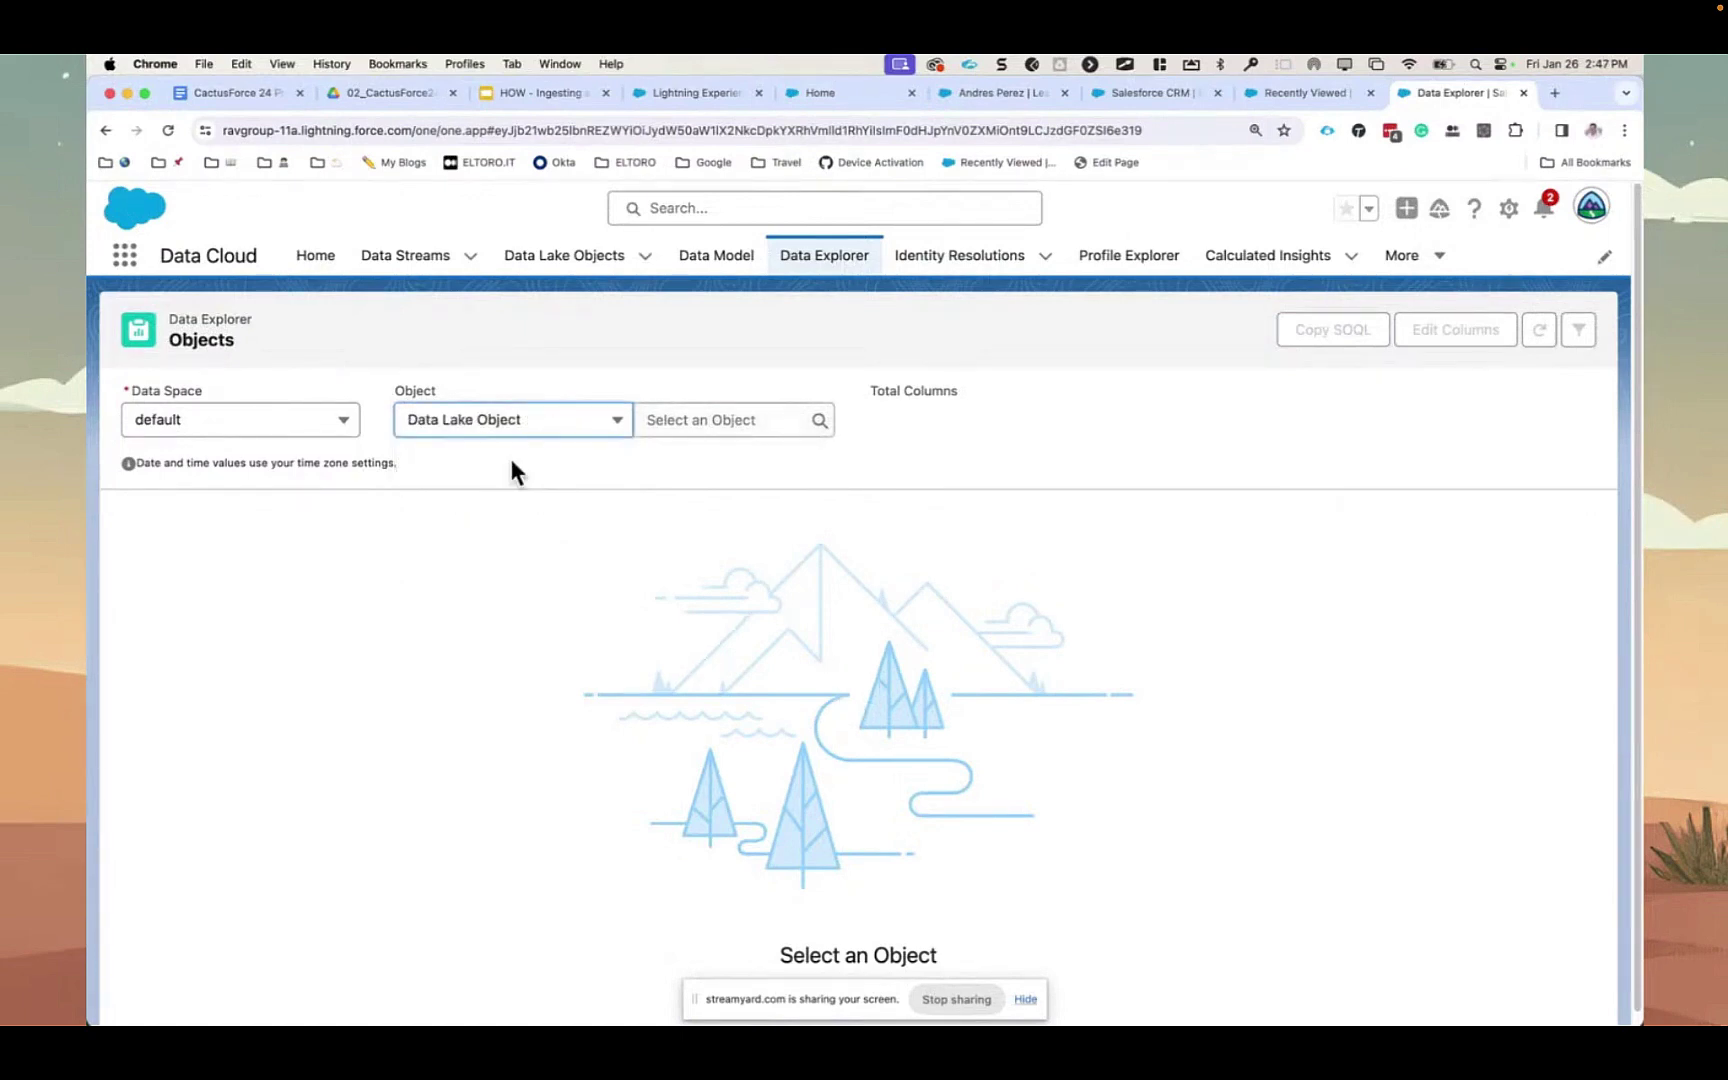
click(735, 421)
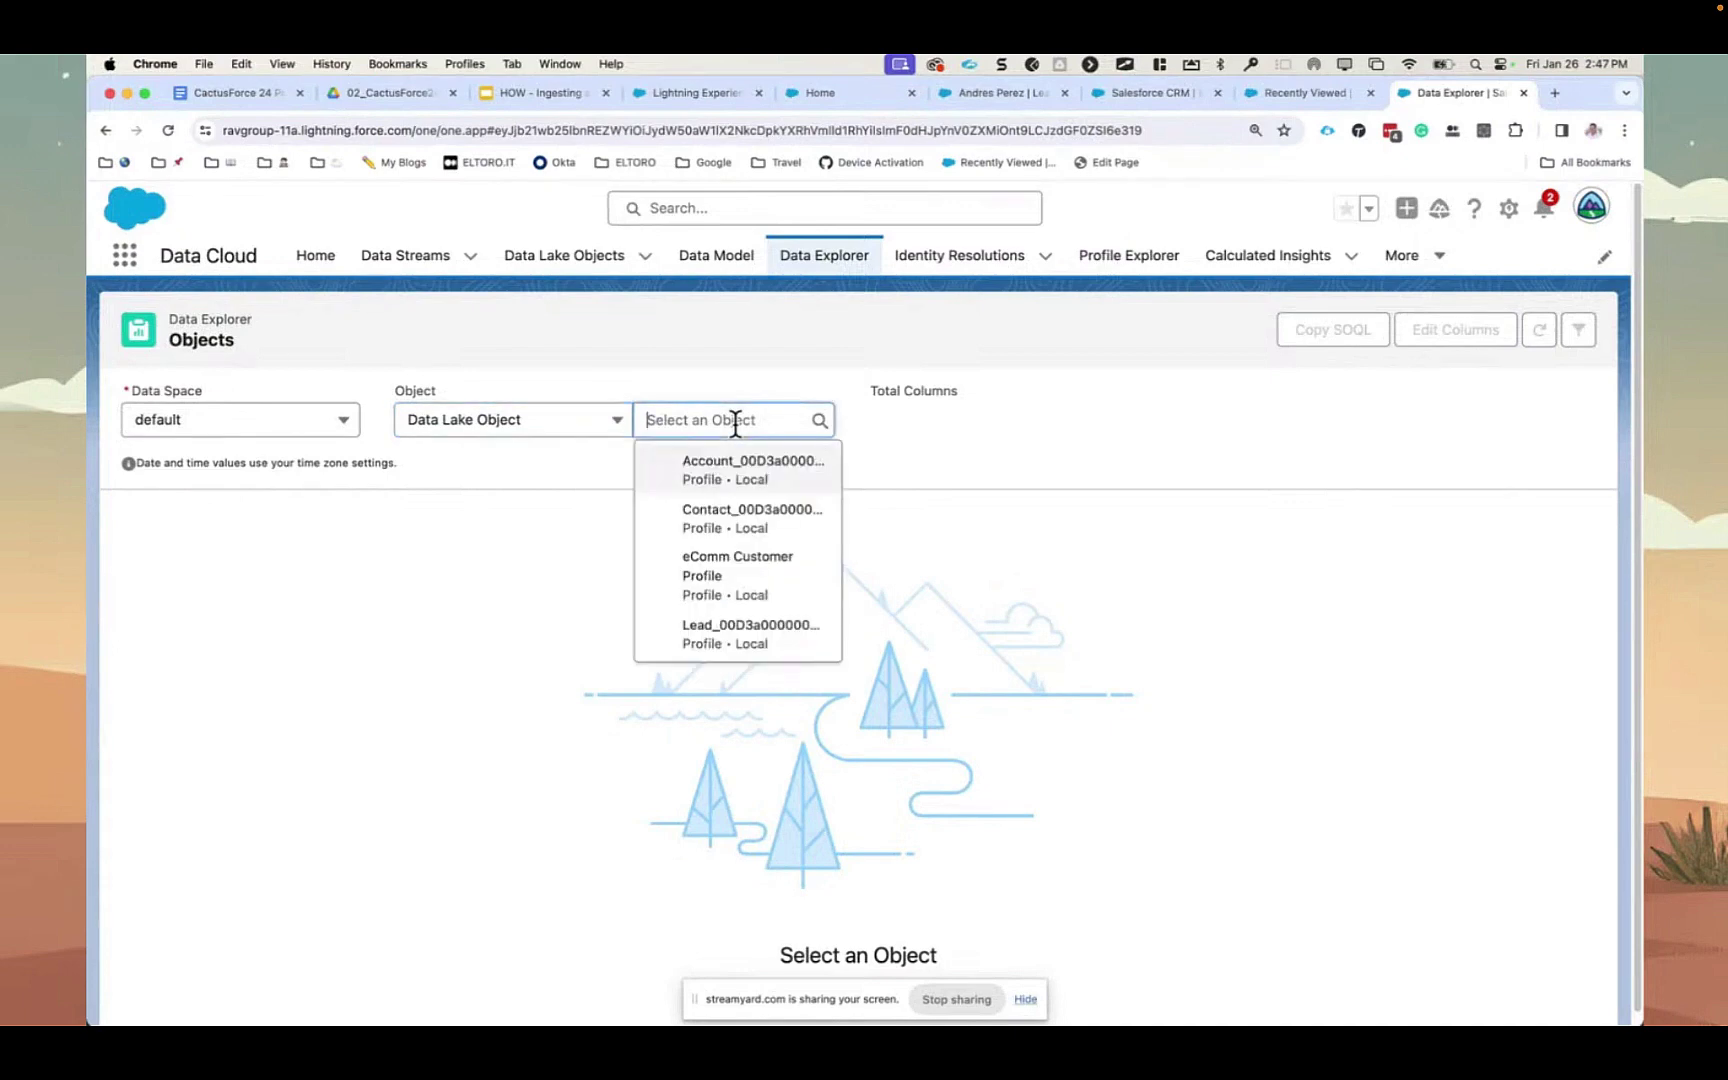
click(743, 636)
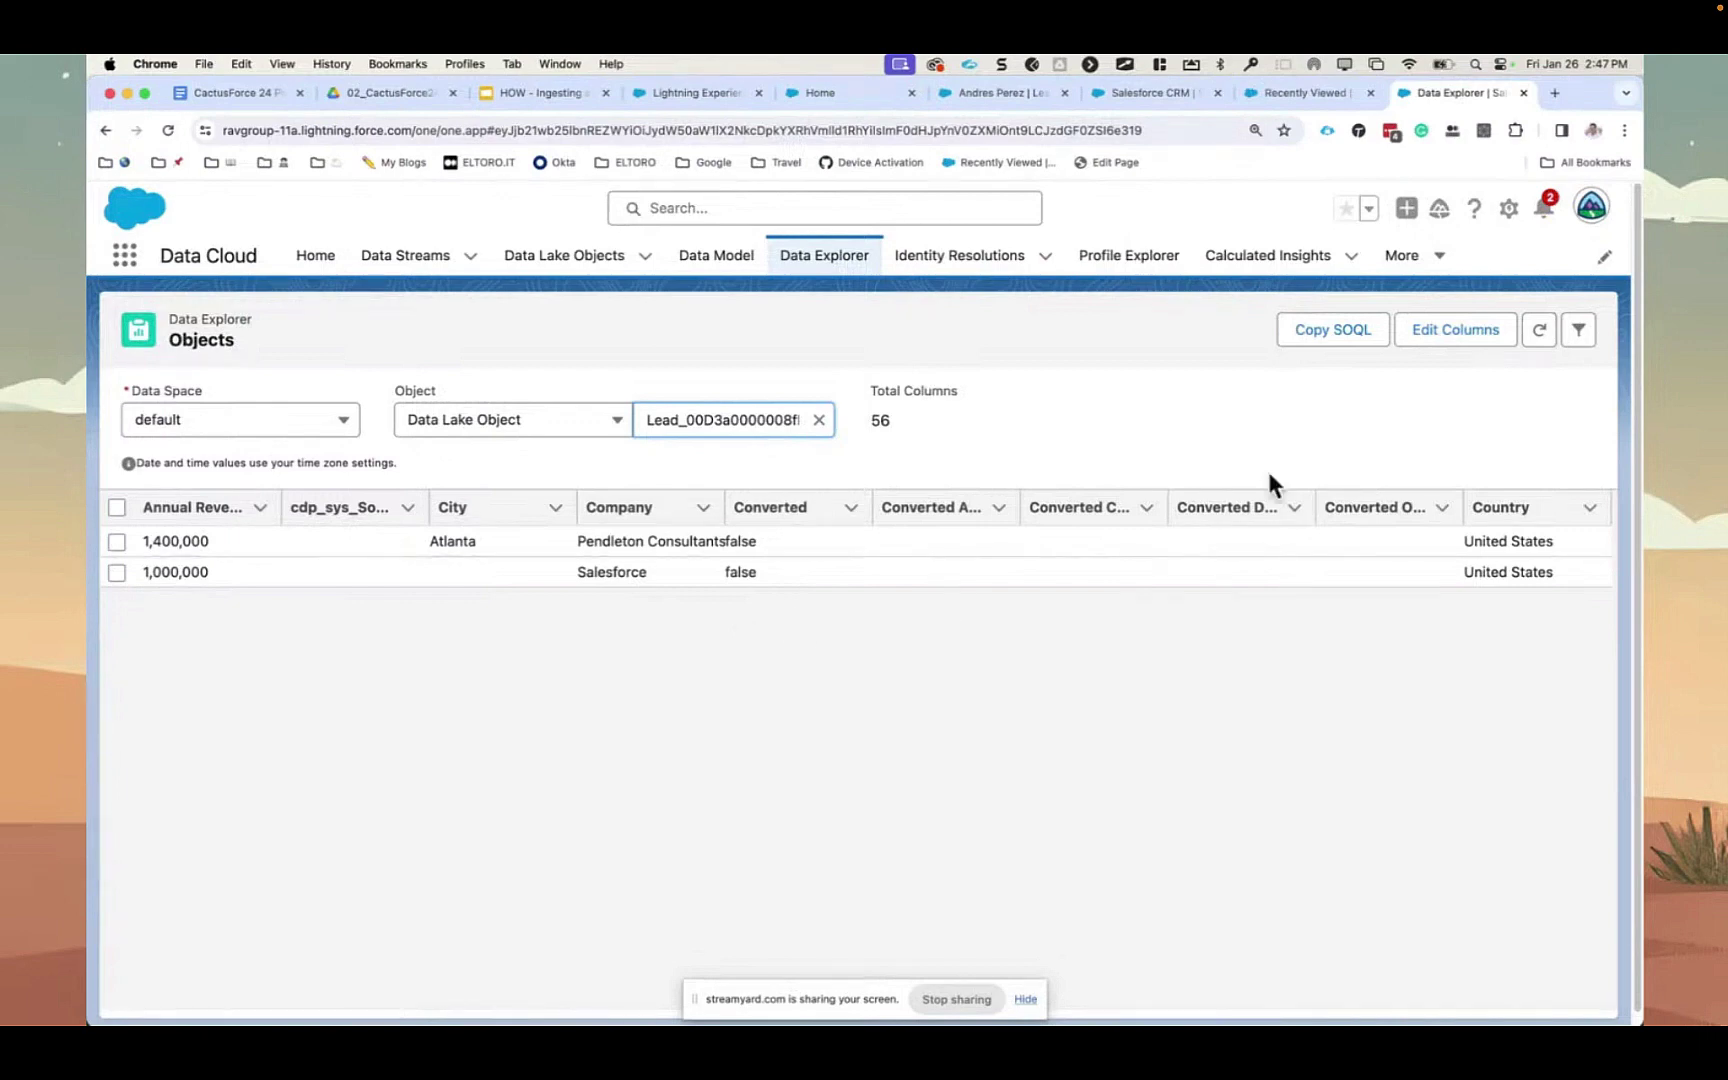
- Remove every displayed column except Annual Revenue from the Lead data lake object's selected columns
click(1457, 332)
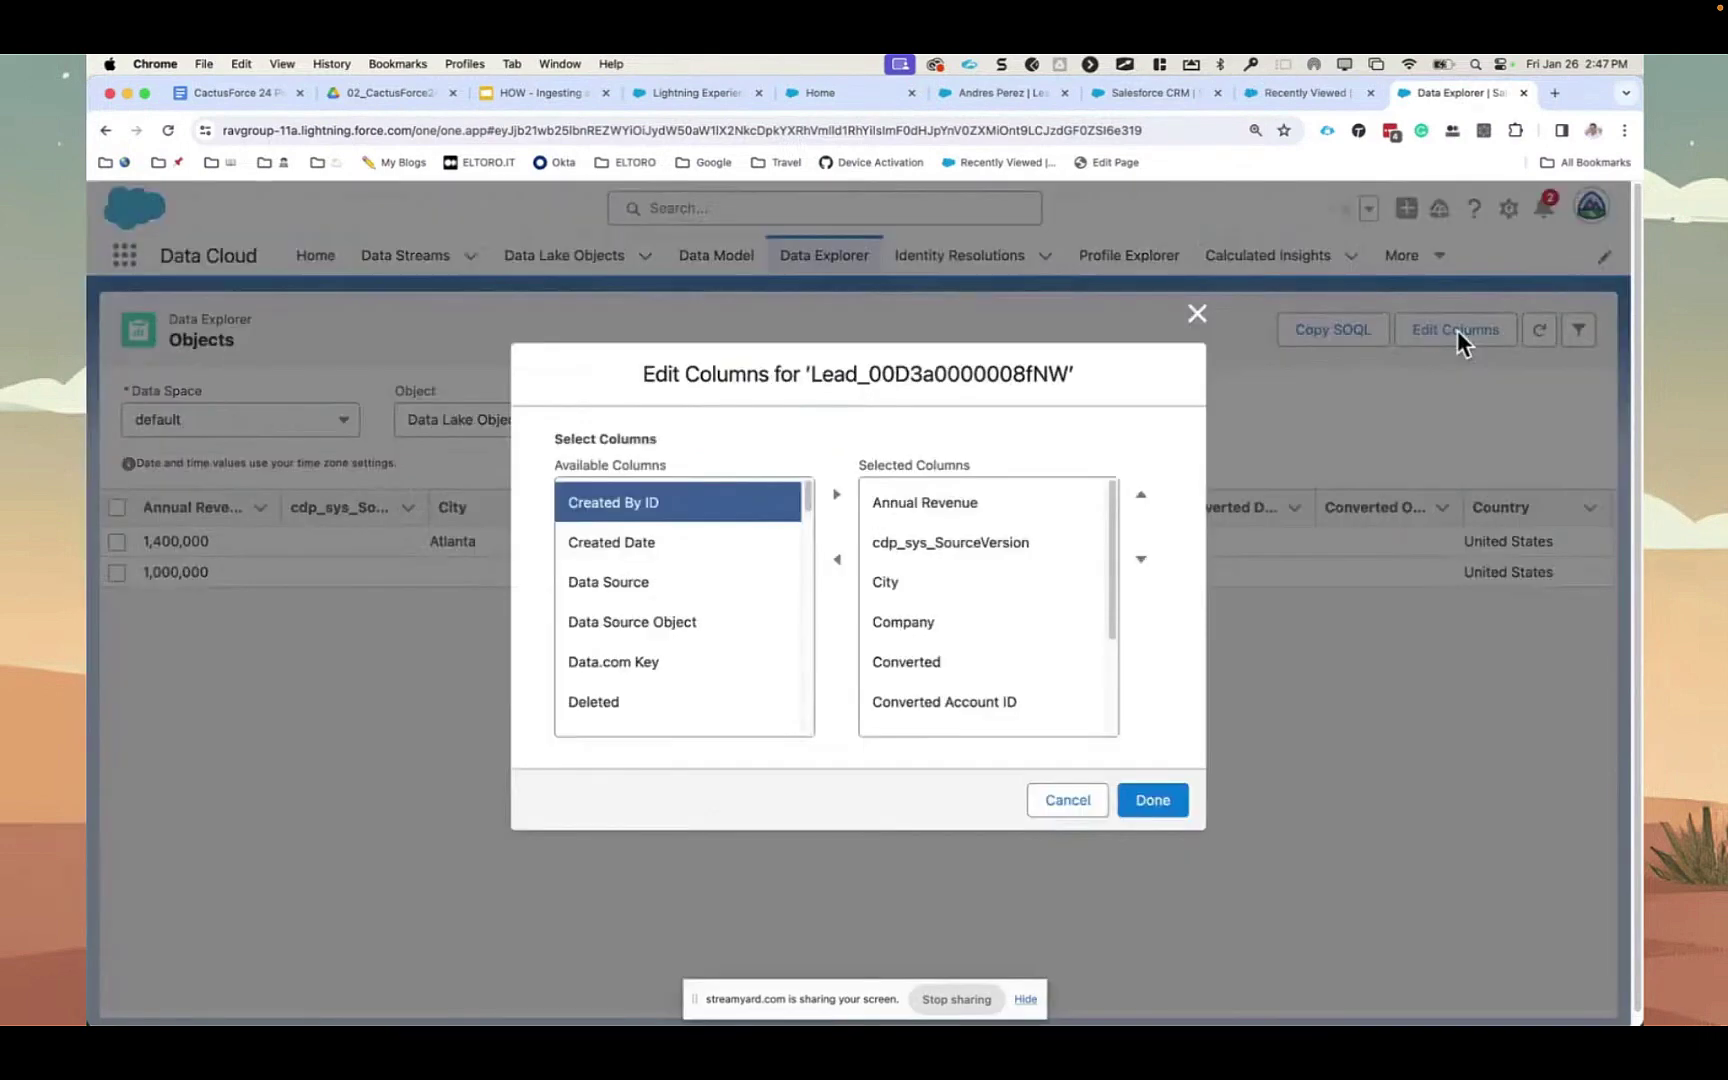
click(935, 556)
scroll(935, 560, down, 3)
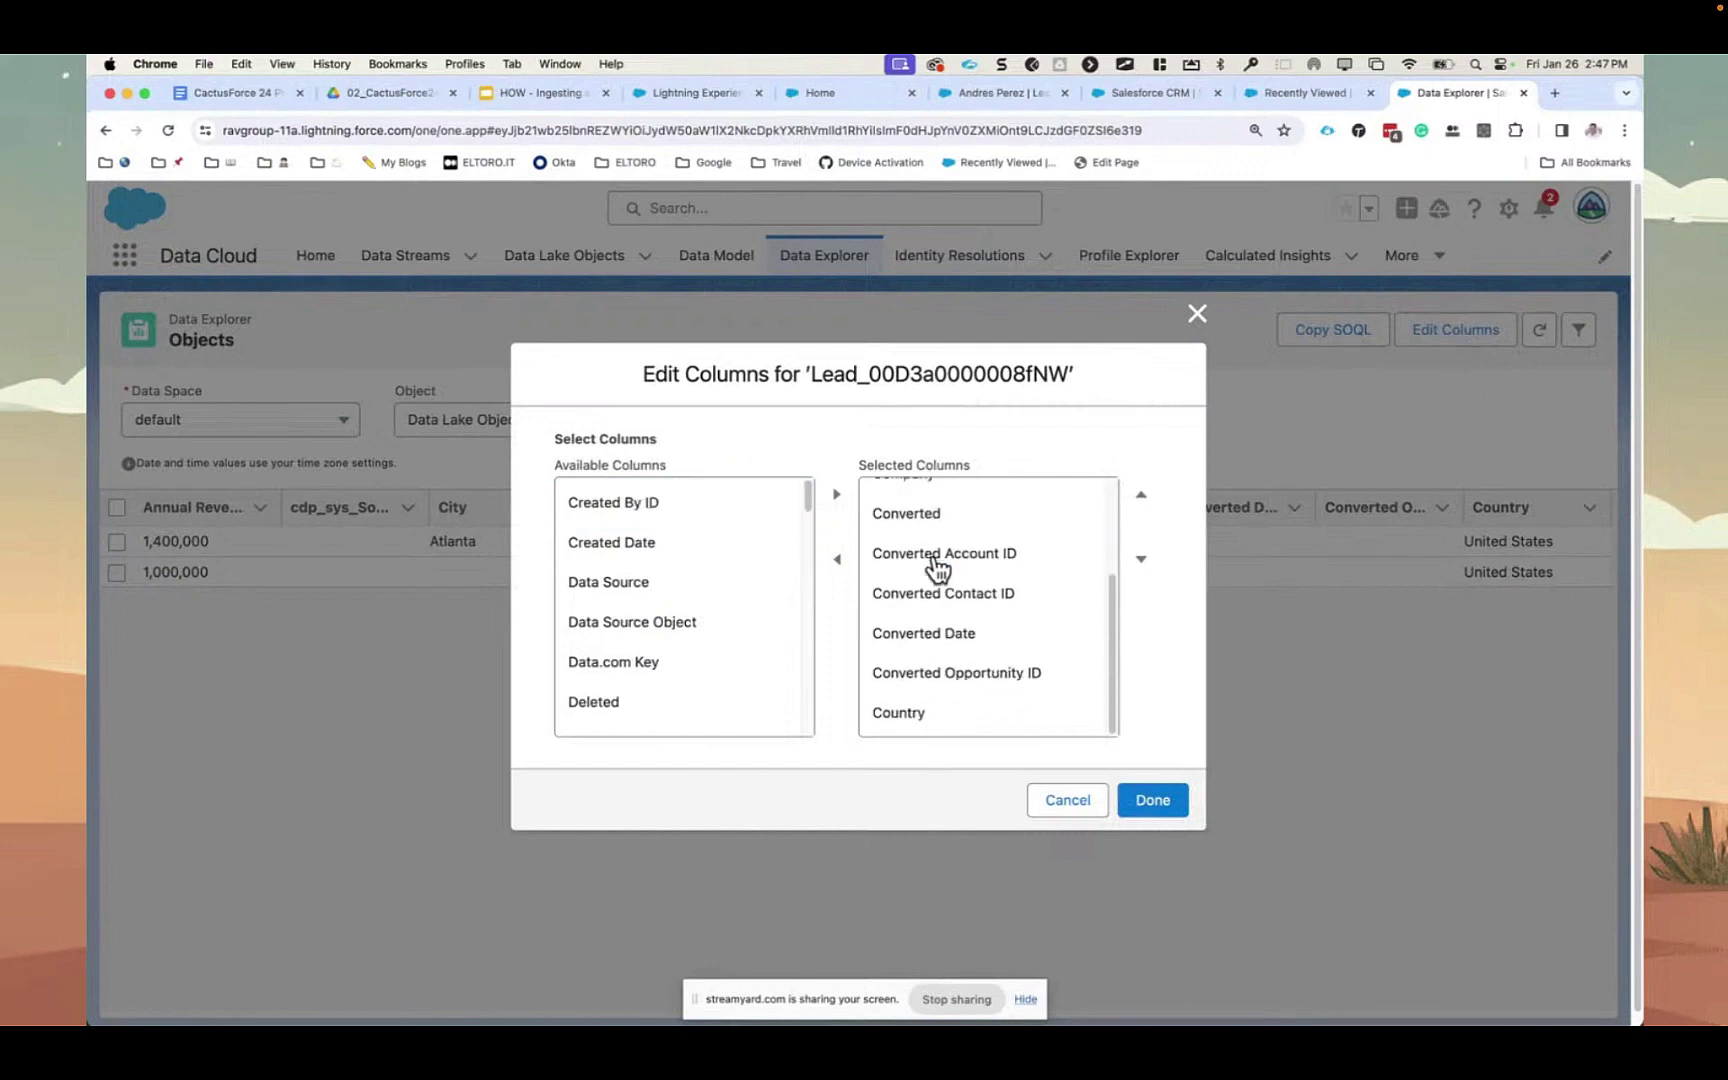
shift+click(916, 700)
scroll(900, 650, up, 3)
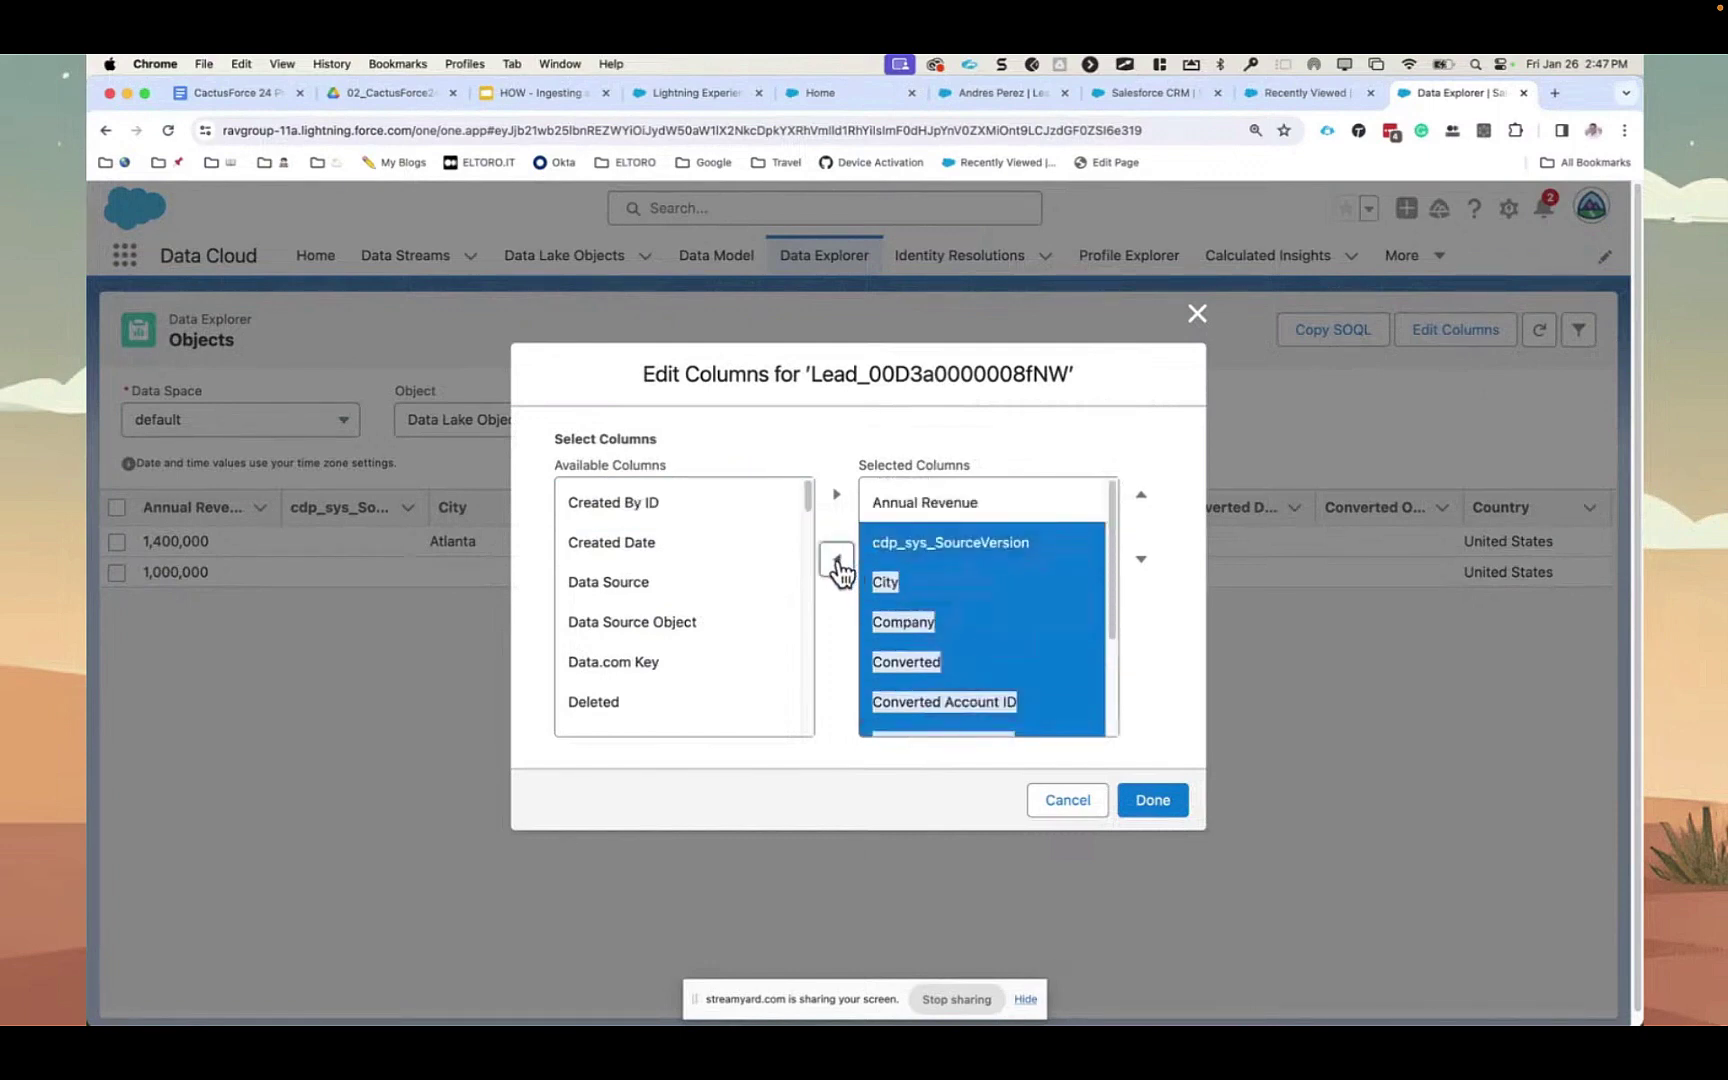
click(838, 562)
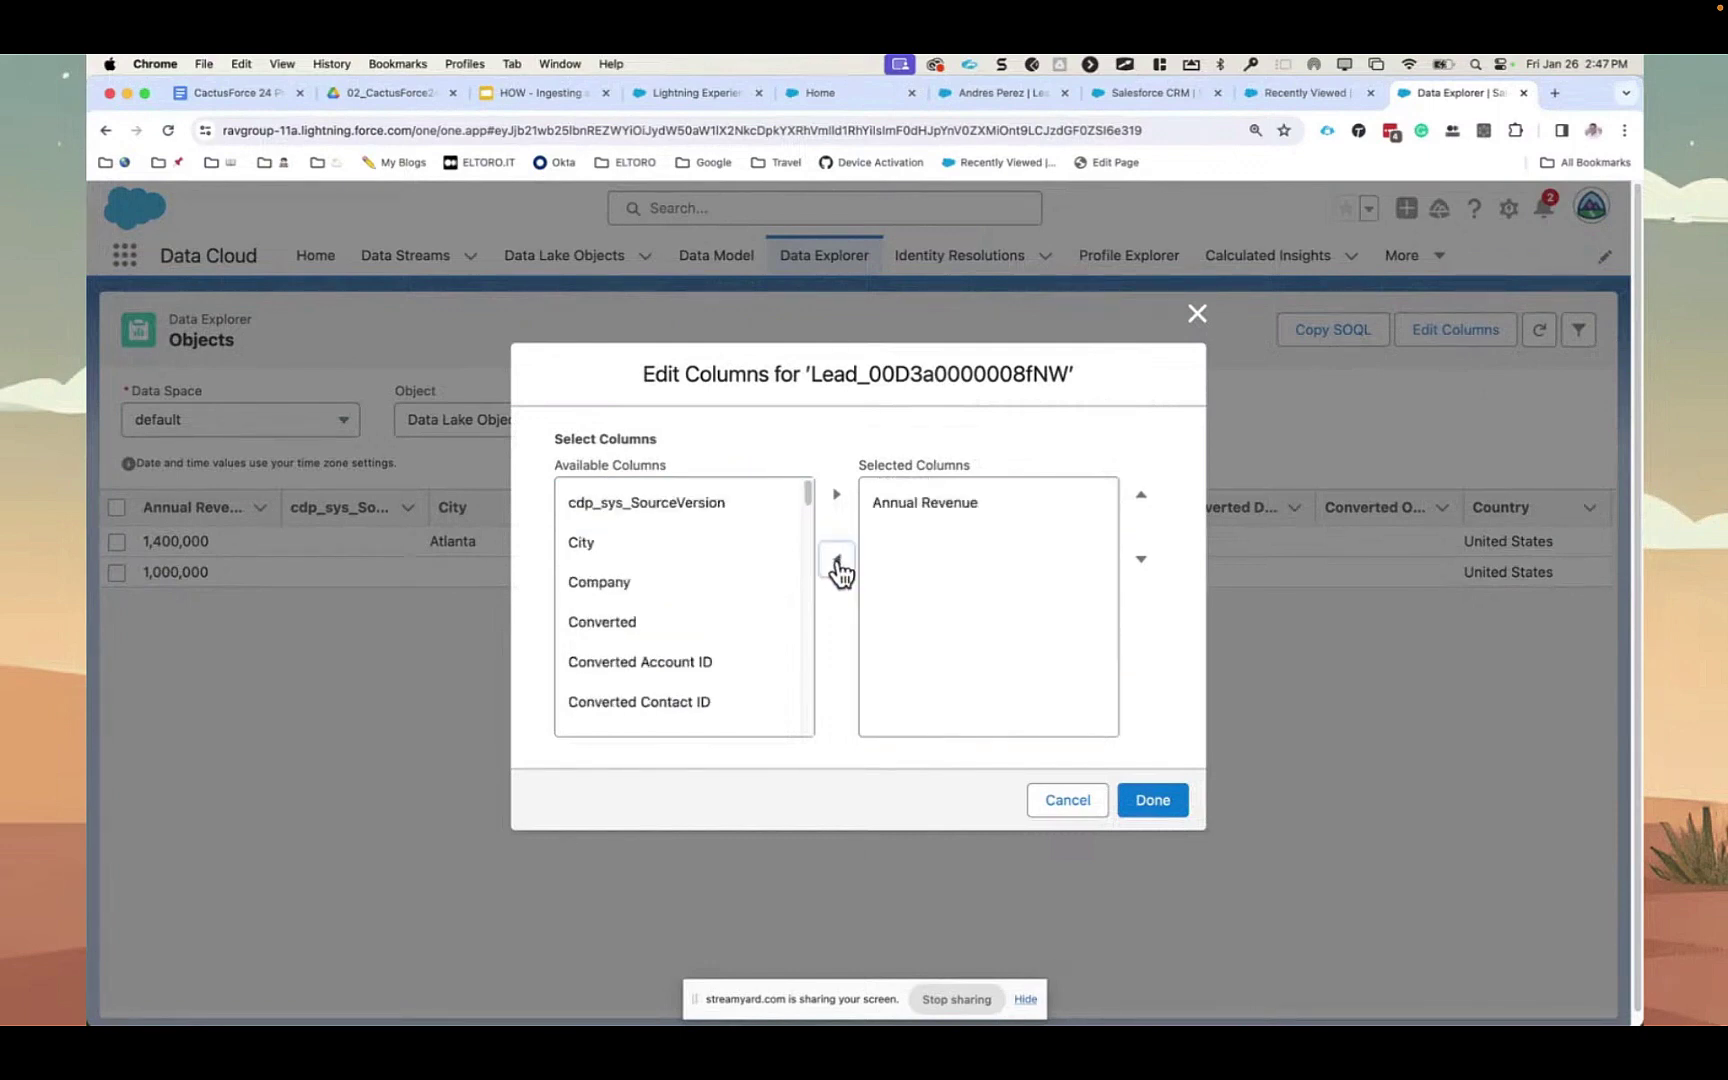
- Add Full Name and Phone to the selected columns of the Lead data lake object
scroll(705, 618, down, 3)
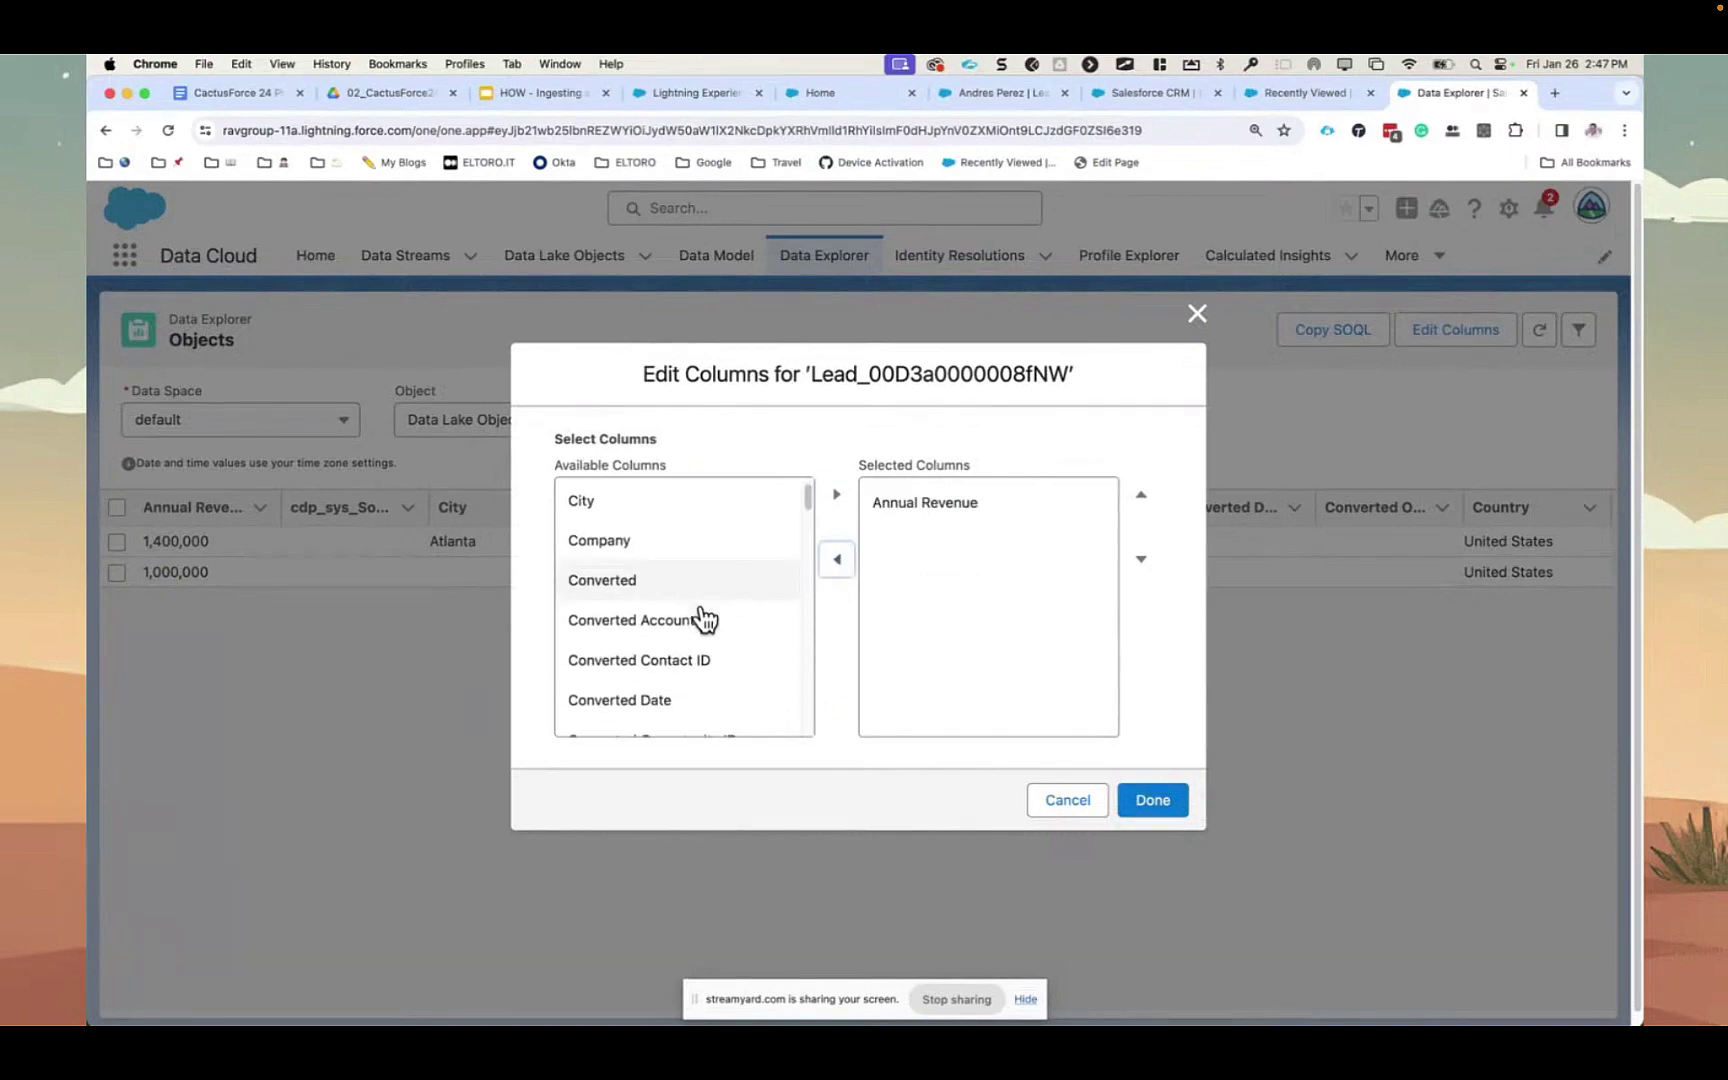
scroll(705, 618, down, 6)
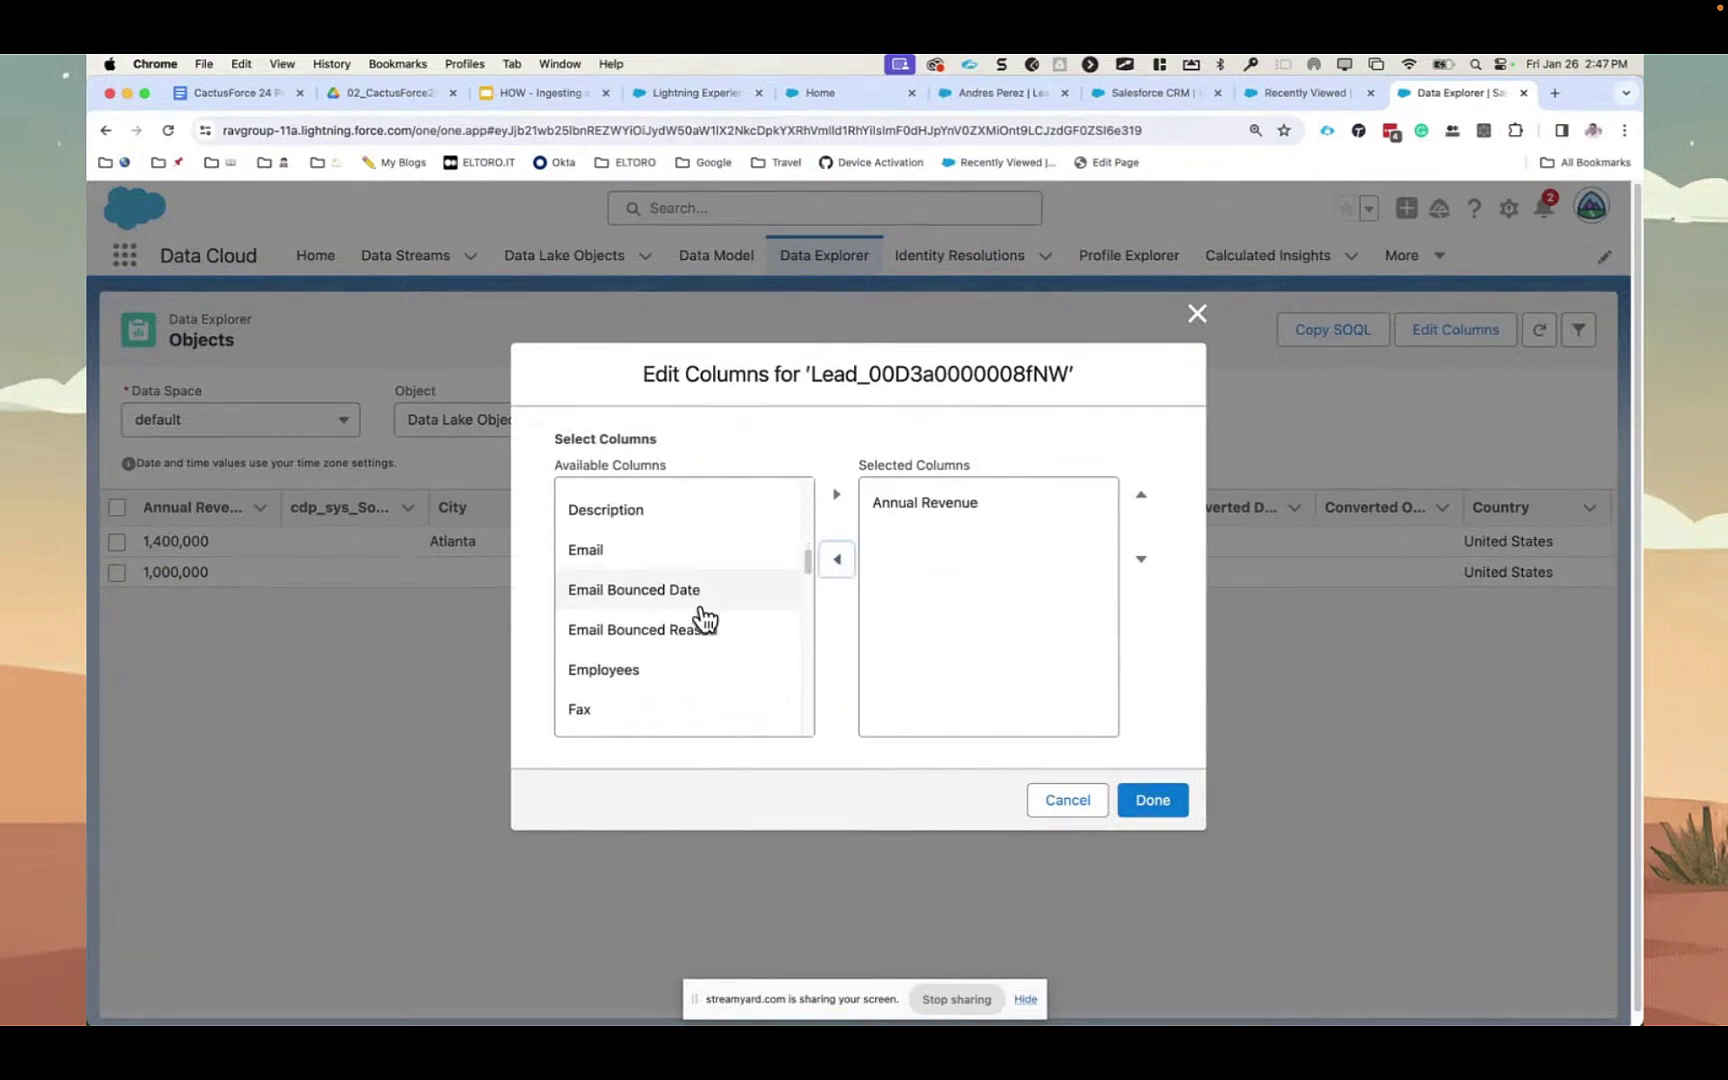
click(694, 636)
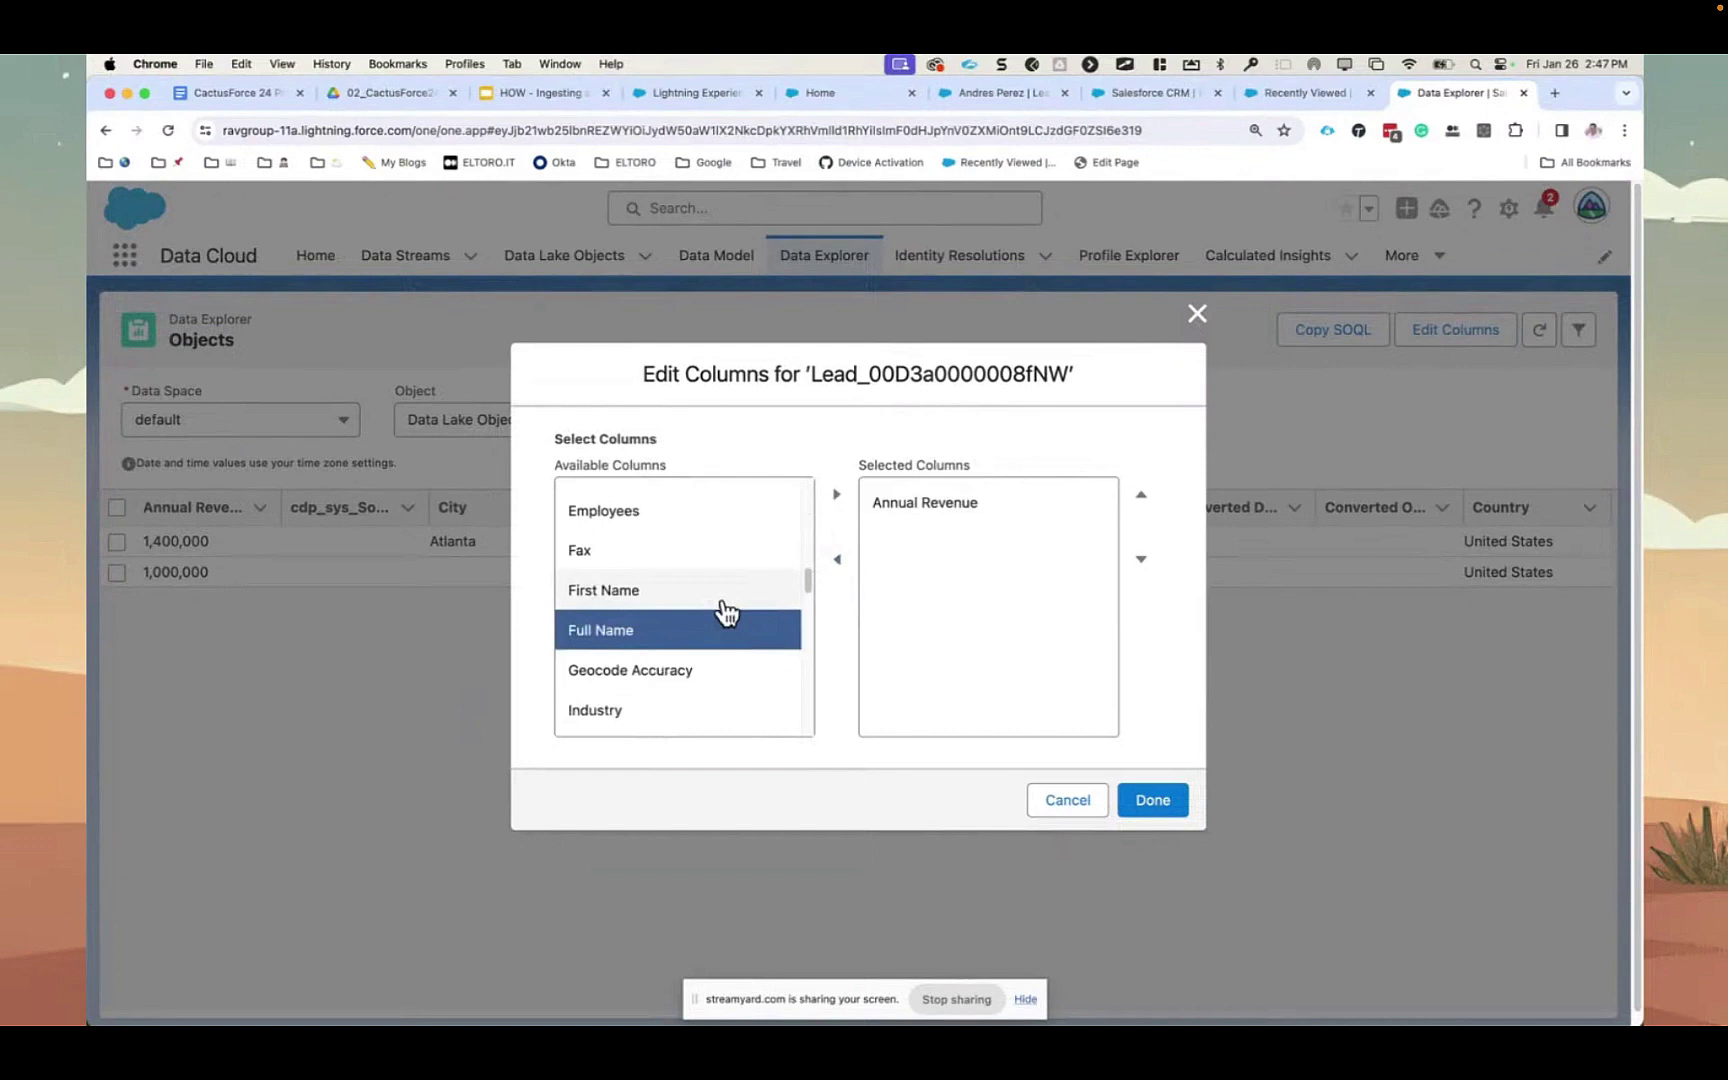
click(837, 494)
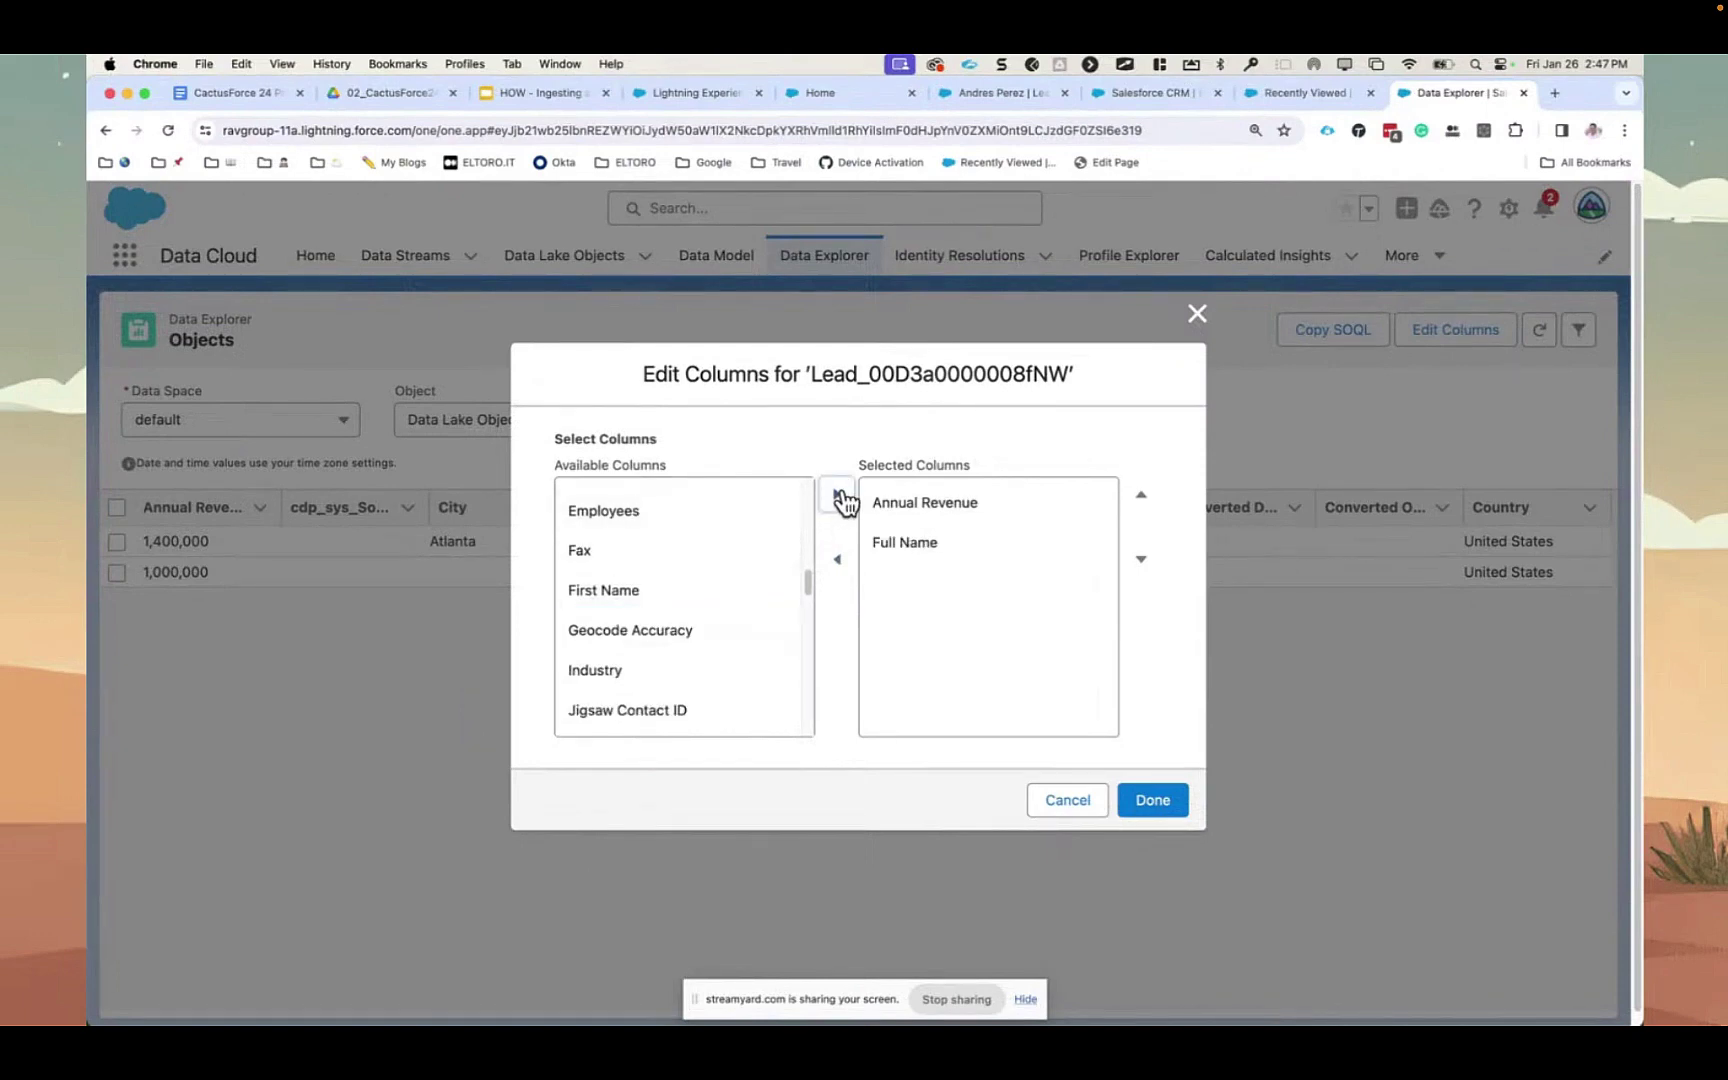
scroll(665, 620, down, 3)
scroll(668, 626, up, 4)
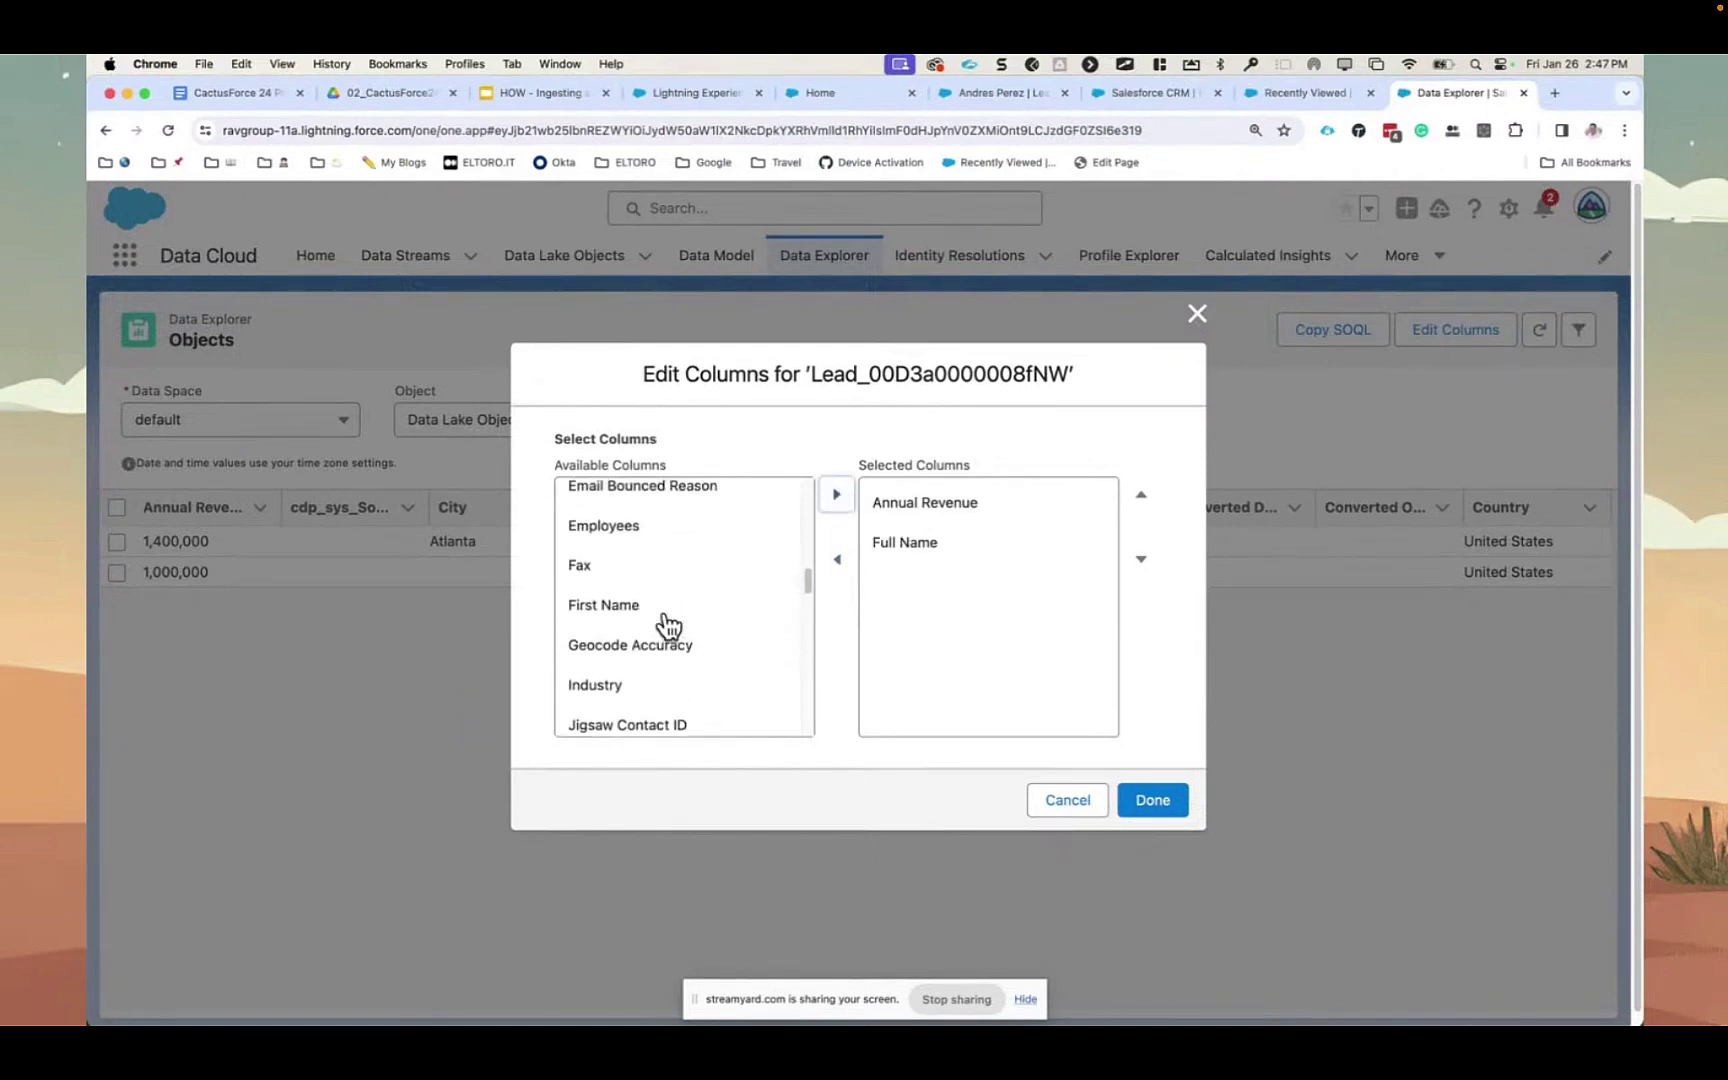
scroll(668, 626, down, 3)
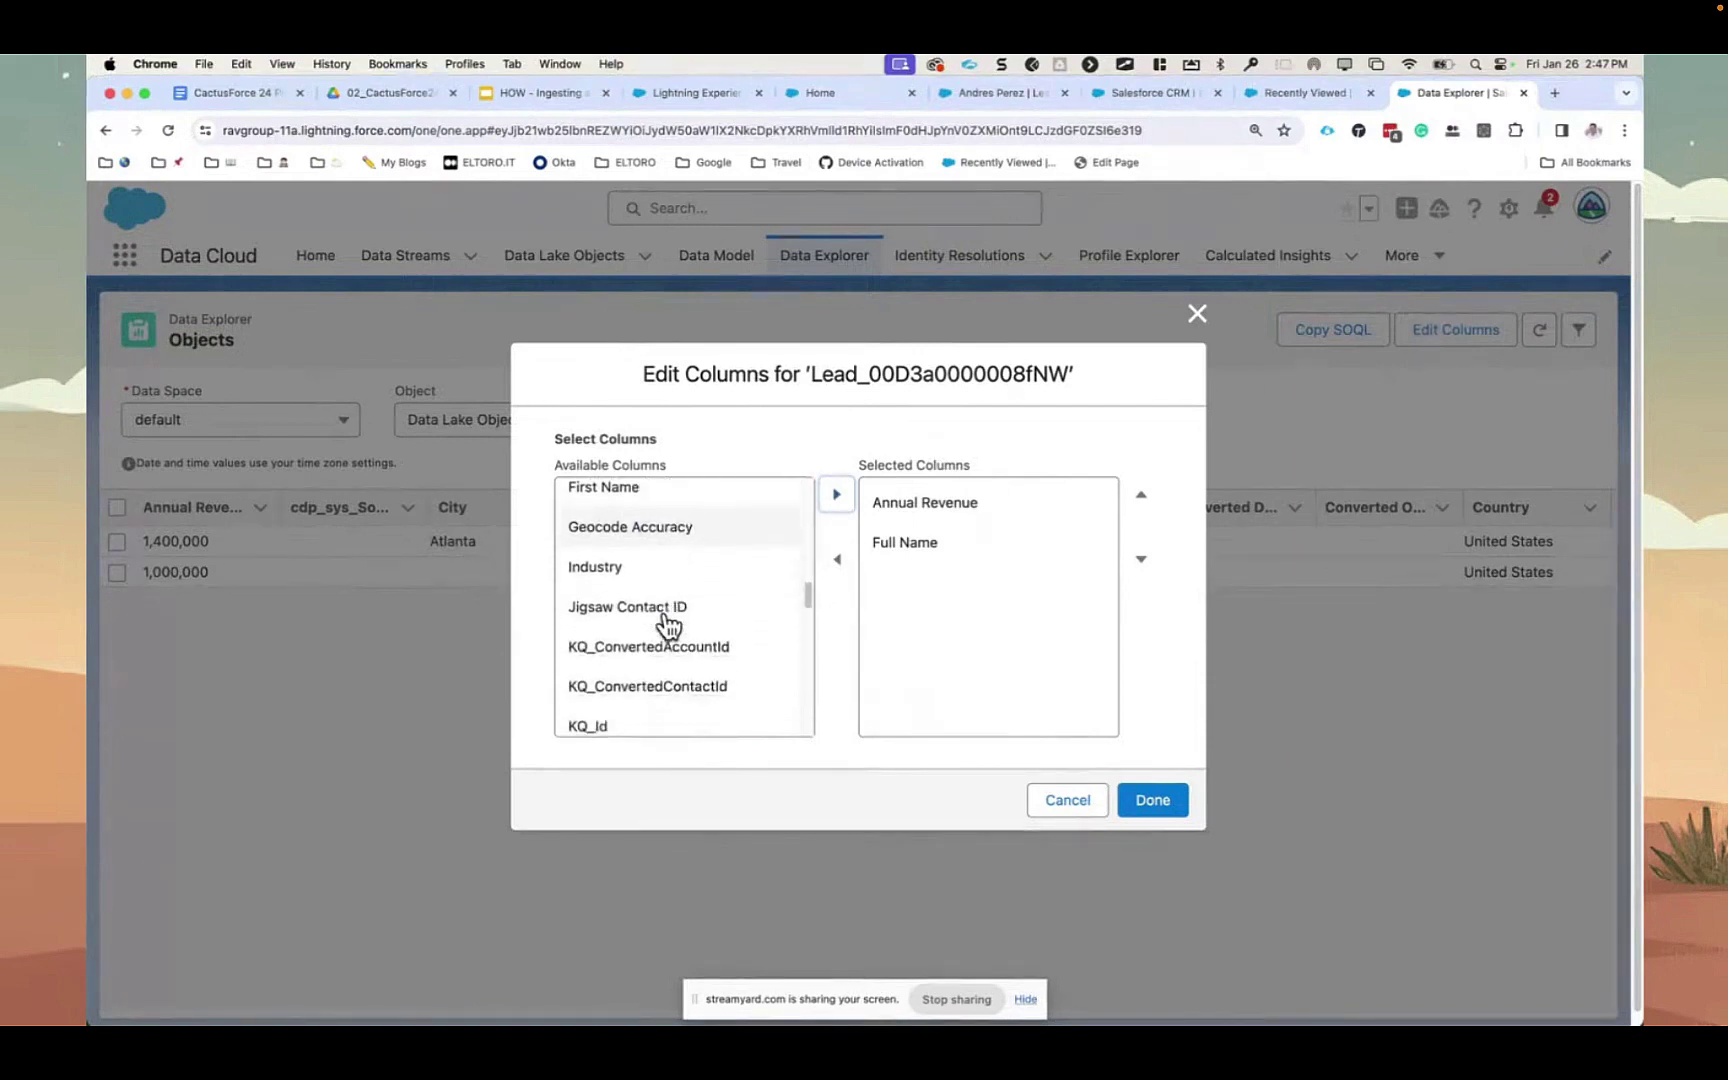
scroll(668, 626, down, 8)
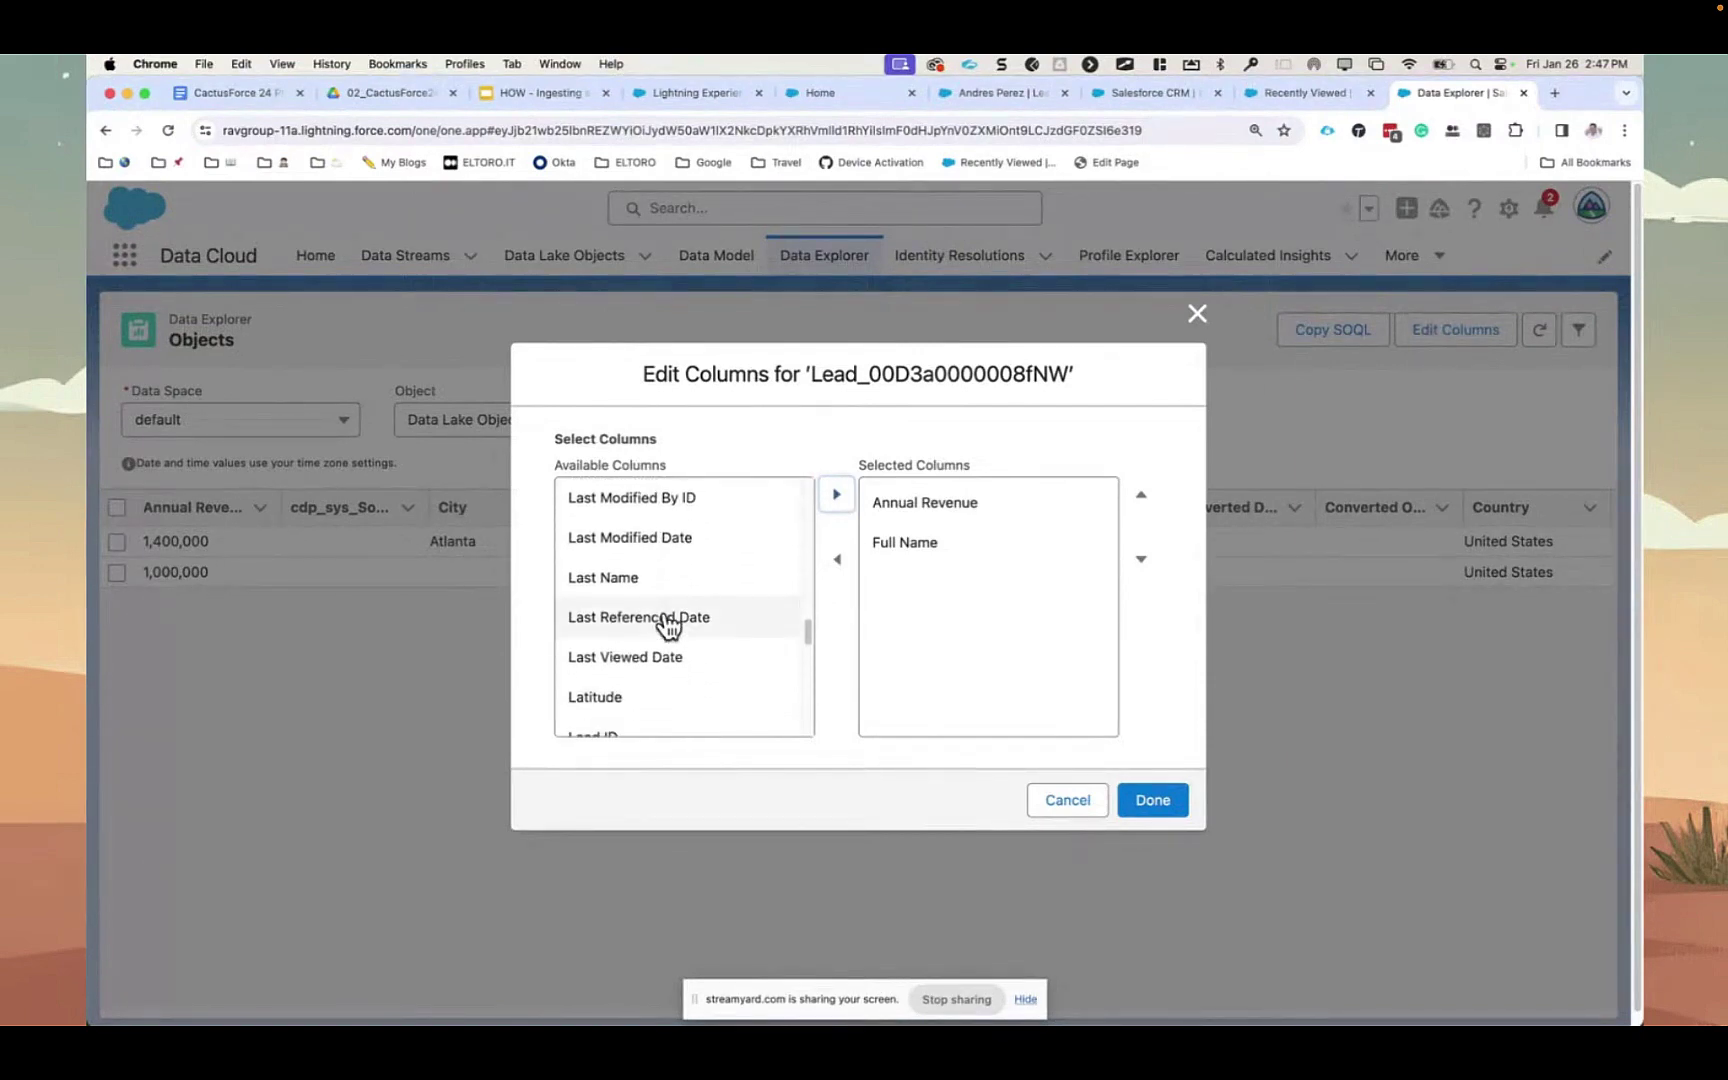
scroll(668, 626, down, 9)
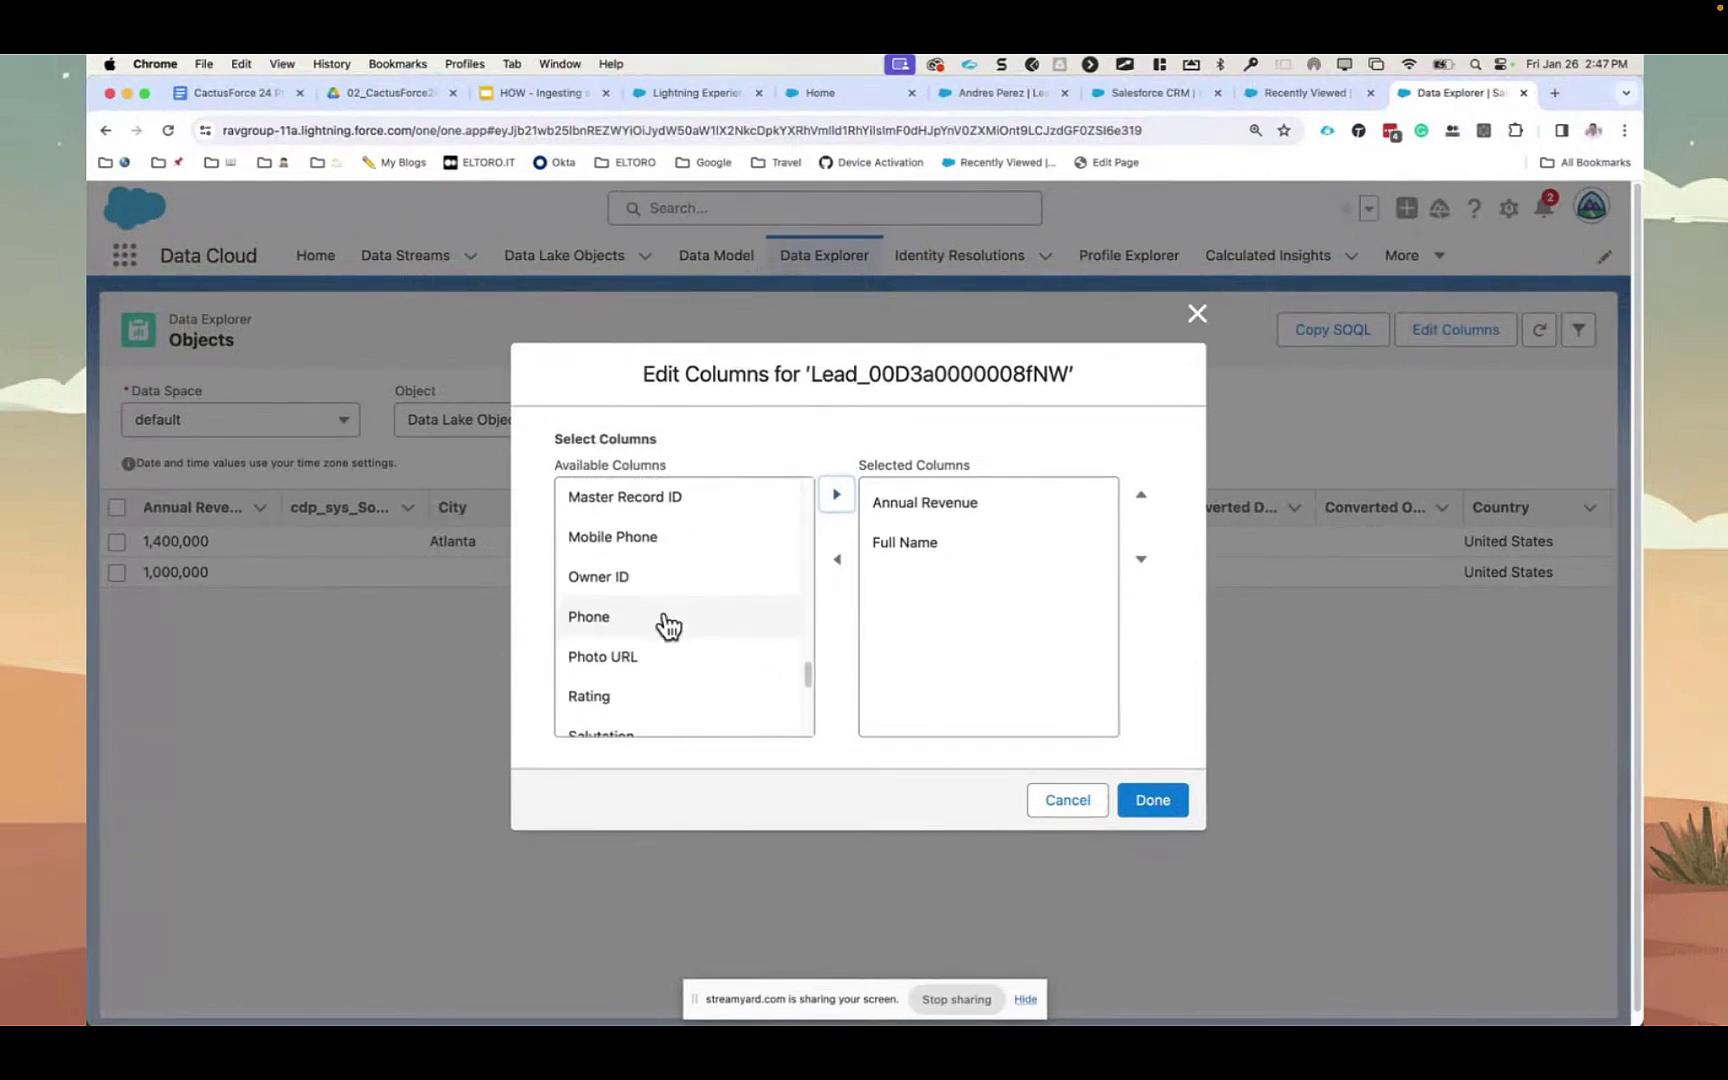
click(662, 622)
click(838, 496)
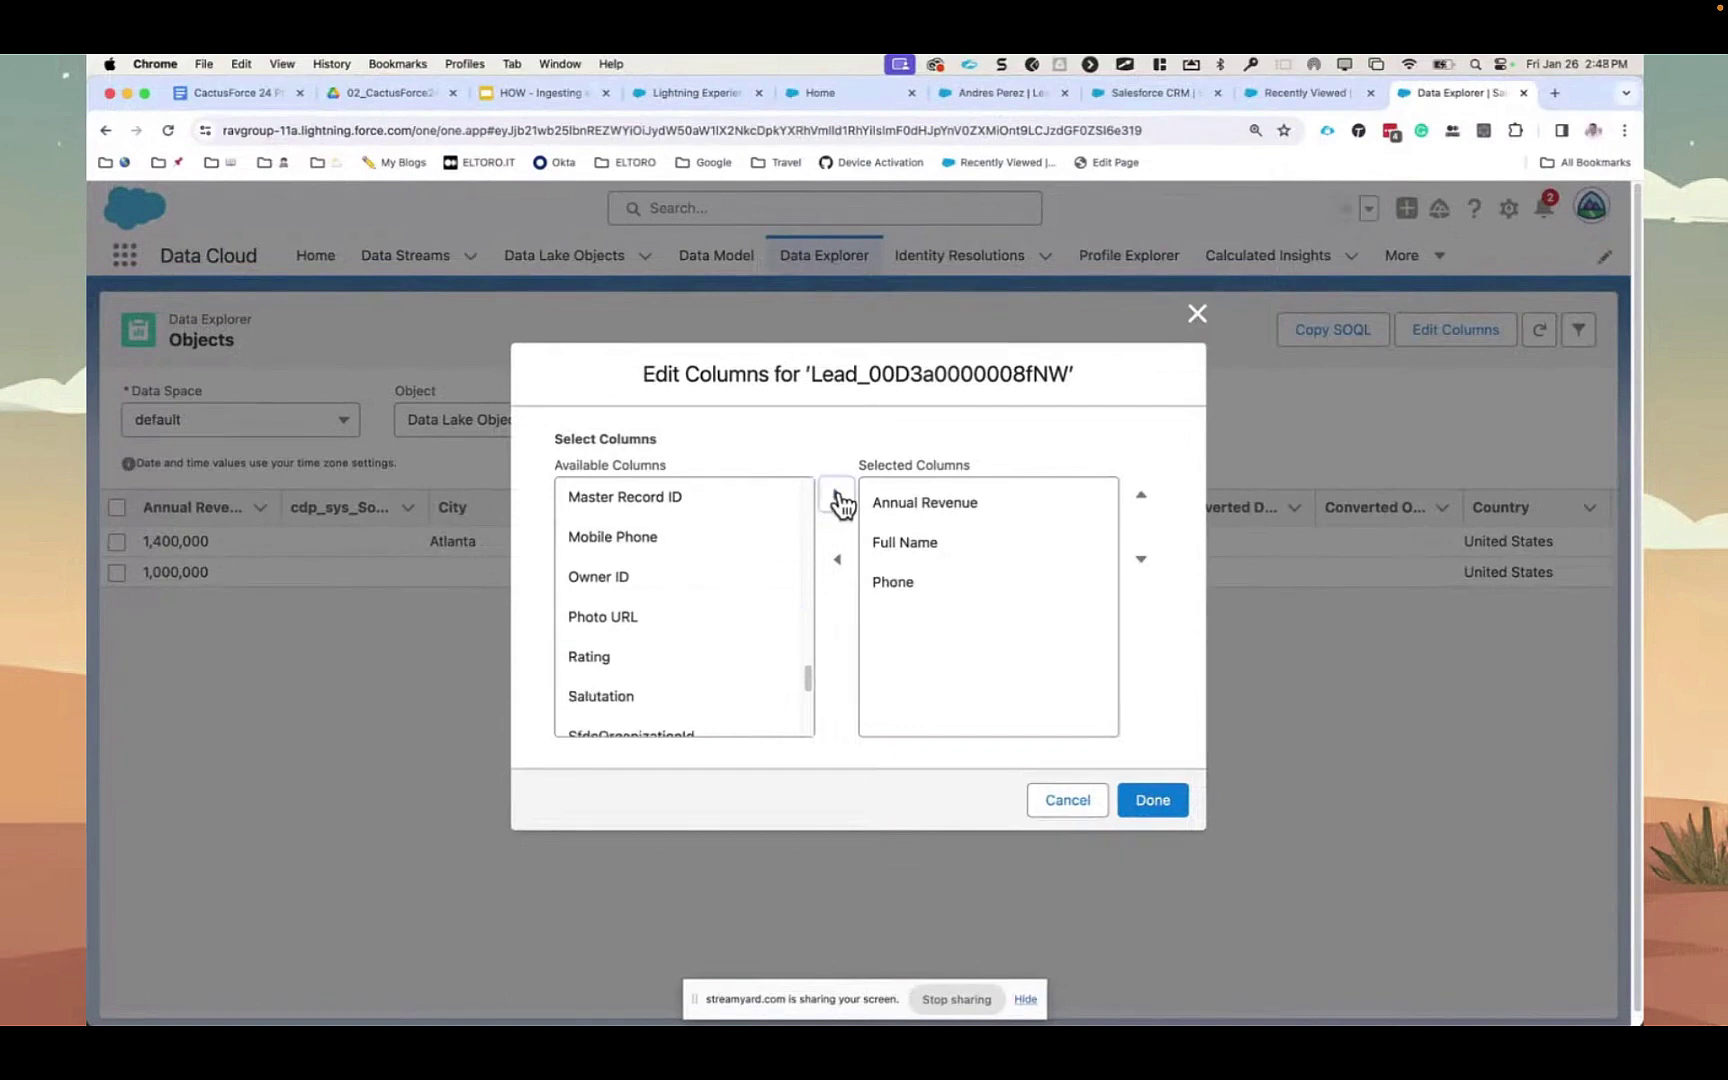
- Add Company to the selected columns and apply the new column layout to the lead records
scroll(760, 575, up, 15)
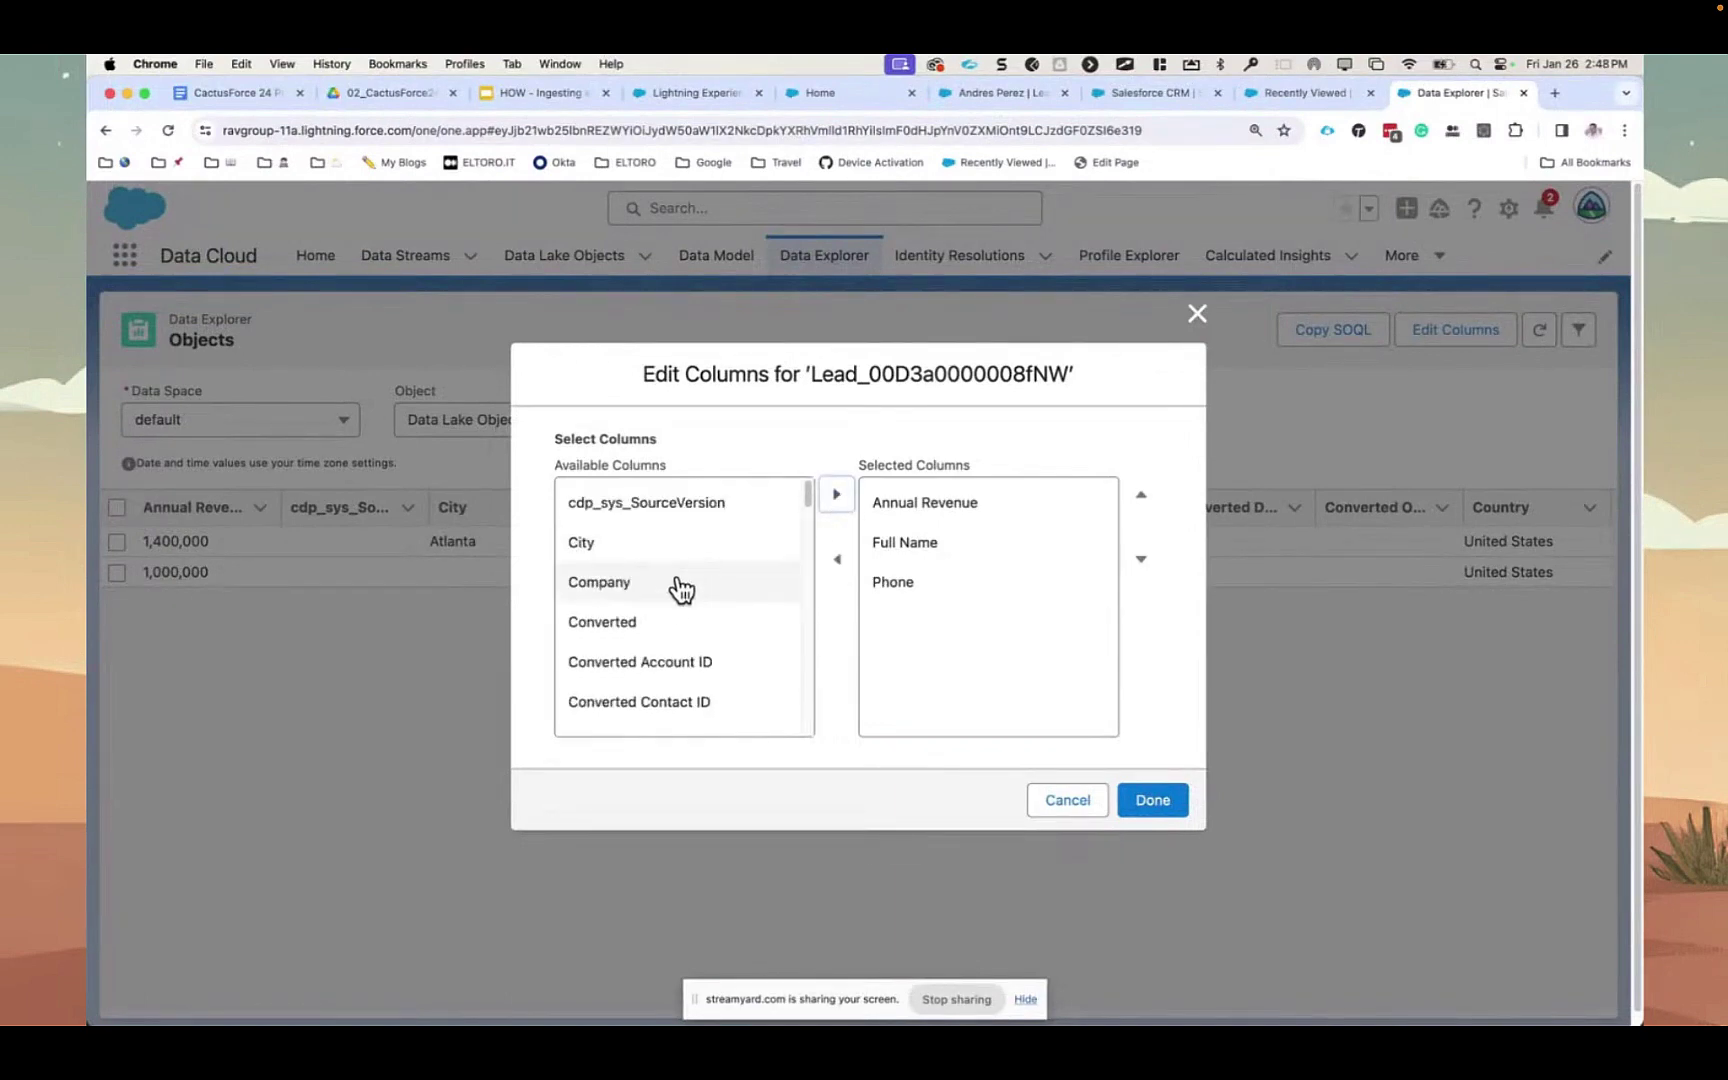
click(679, 584)
click(836, 500)
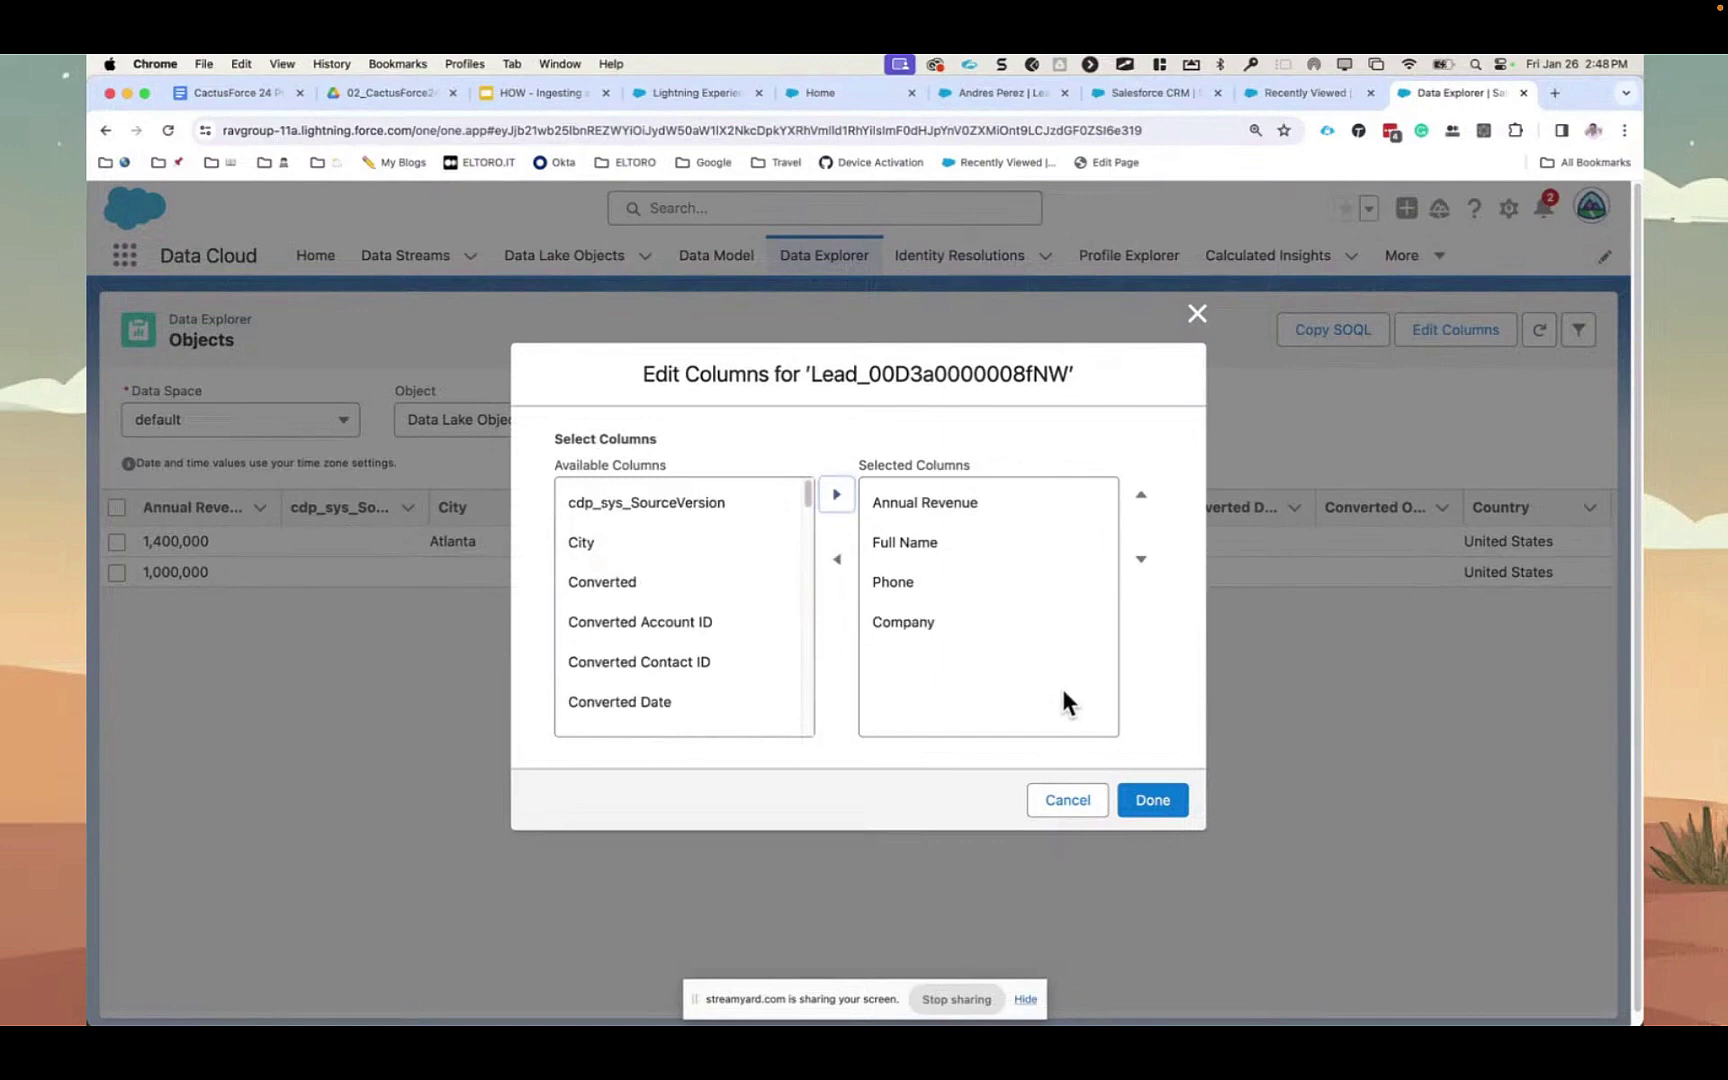
click(1154, 805)
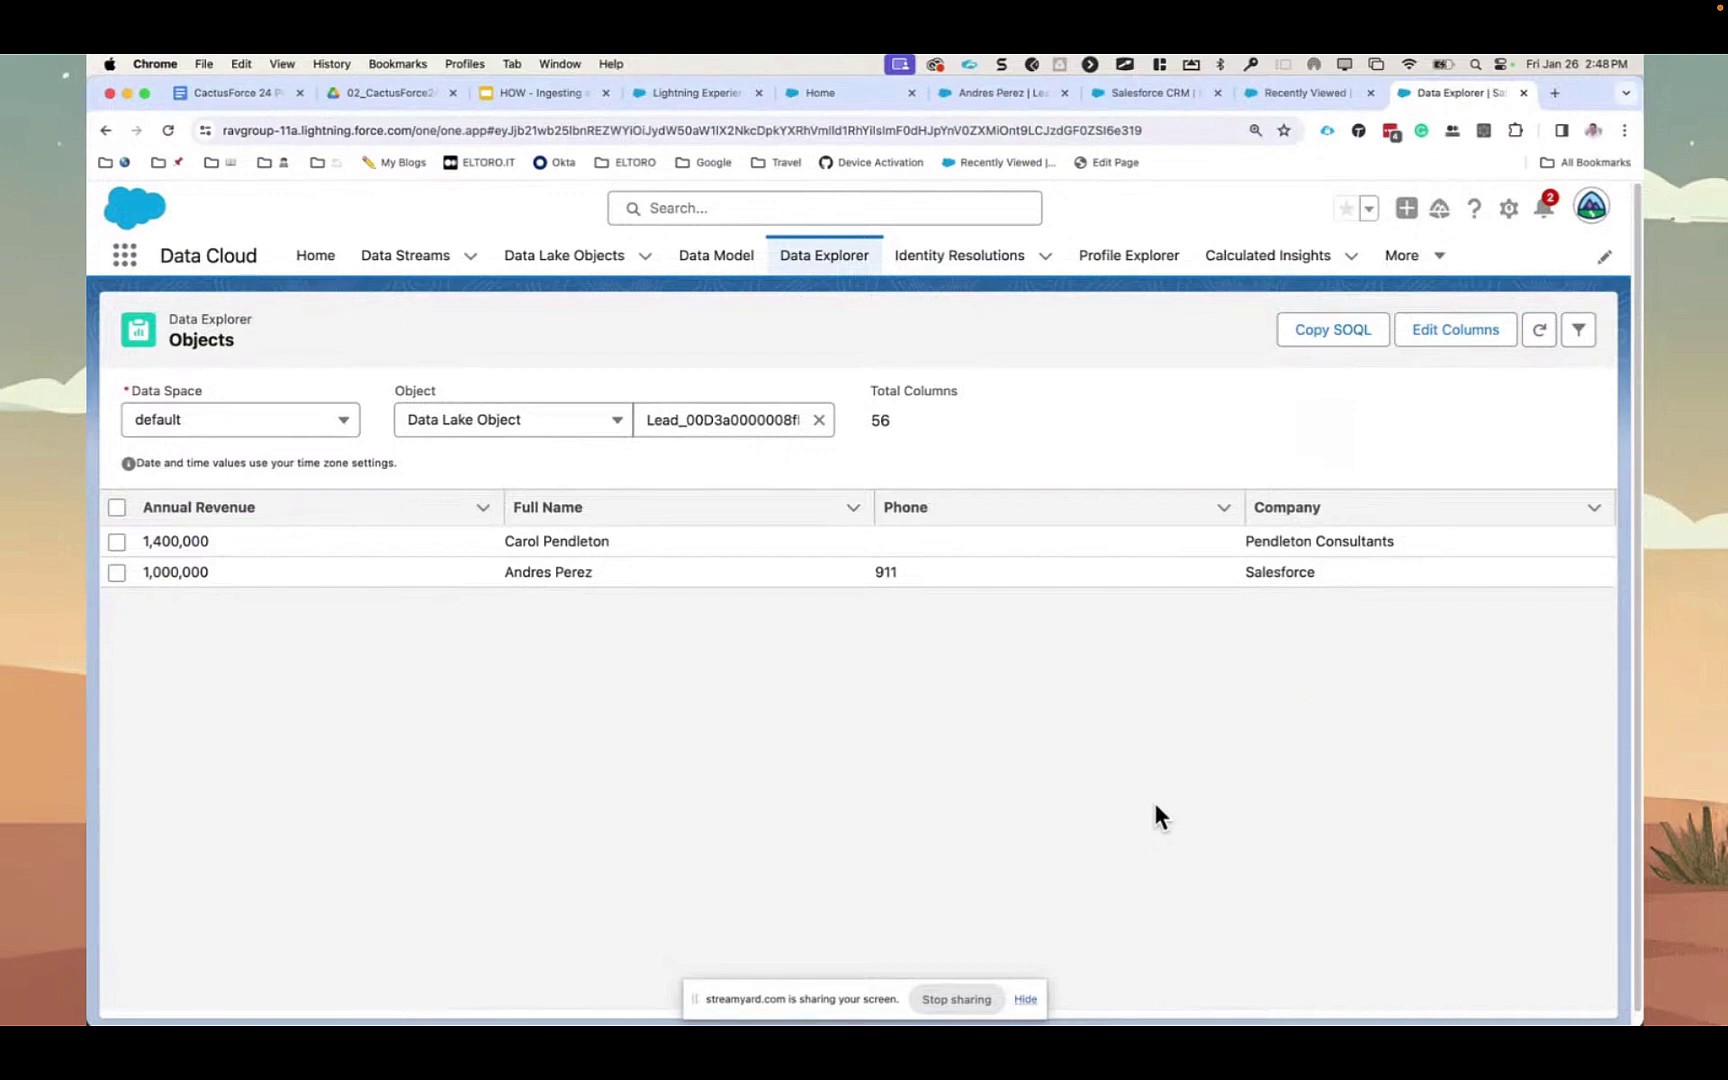
- Switch to the Google Slides deck, present it from Exercise 1 to the Customer 360 Data Model slide, and return to the Harmonize Data title slide
click(533, 92)
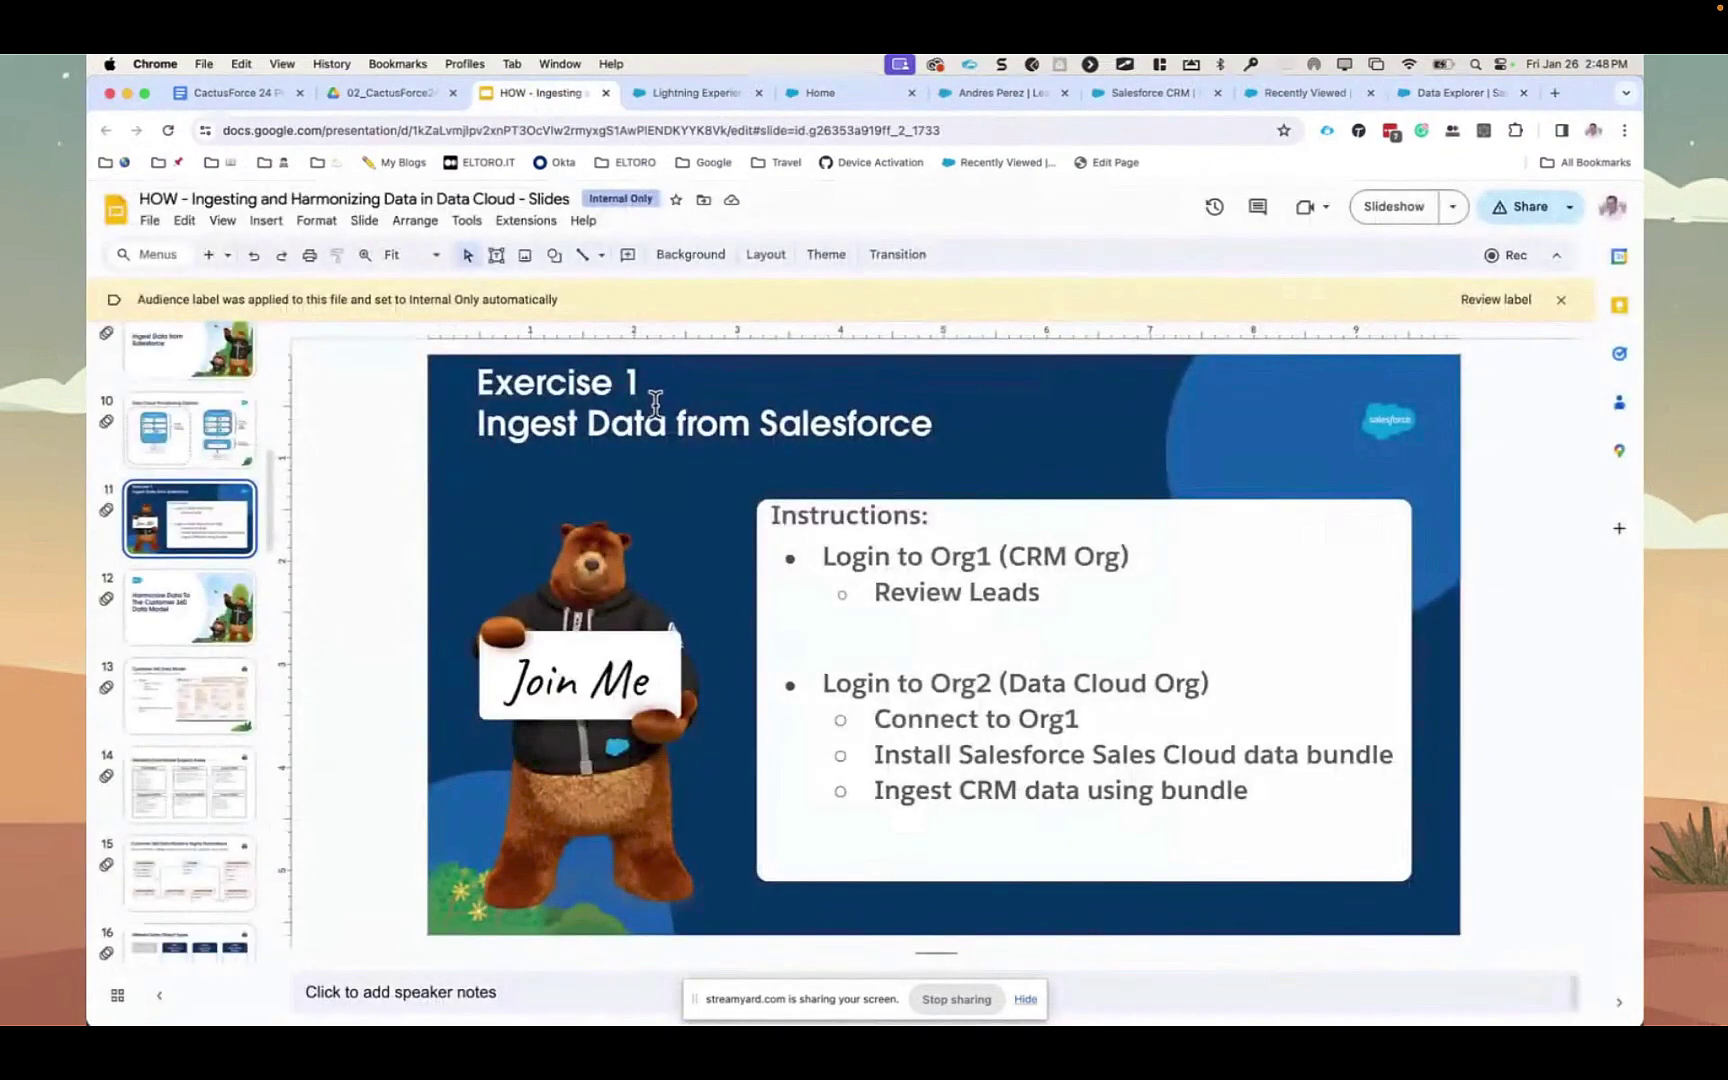
click(1394, 209)
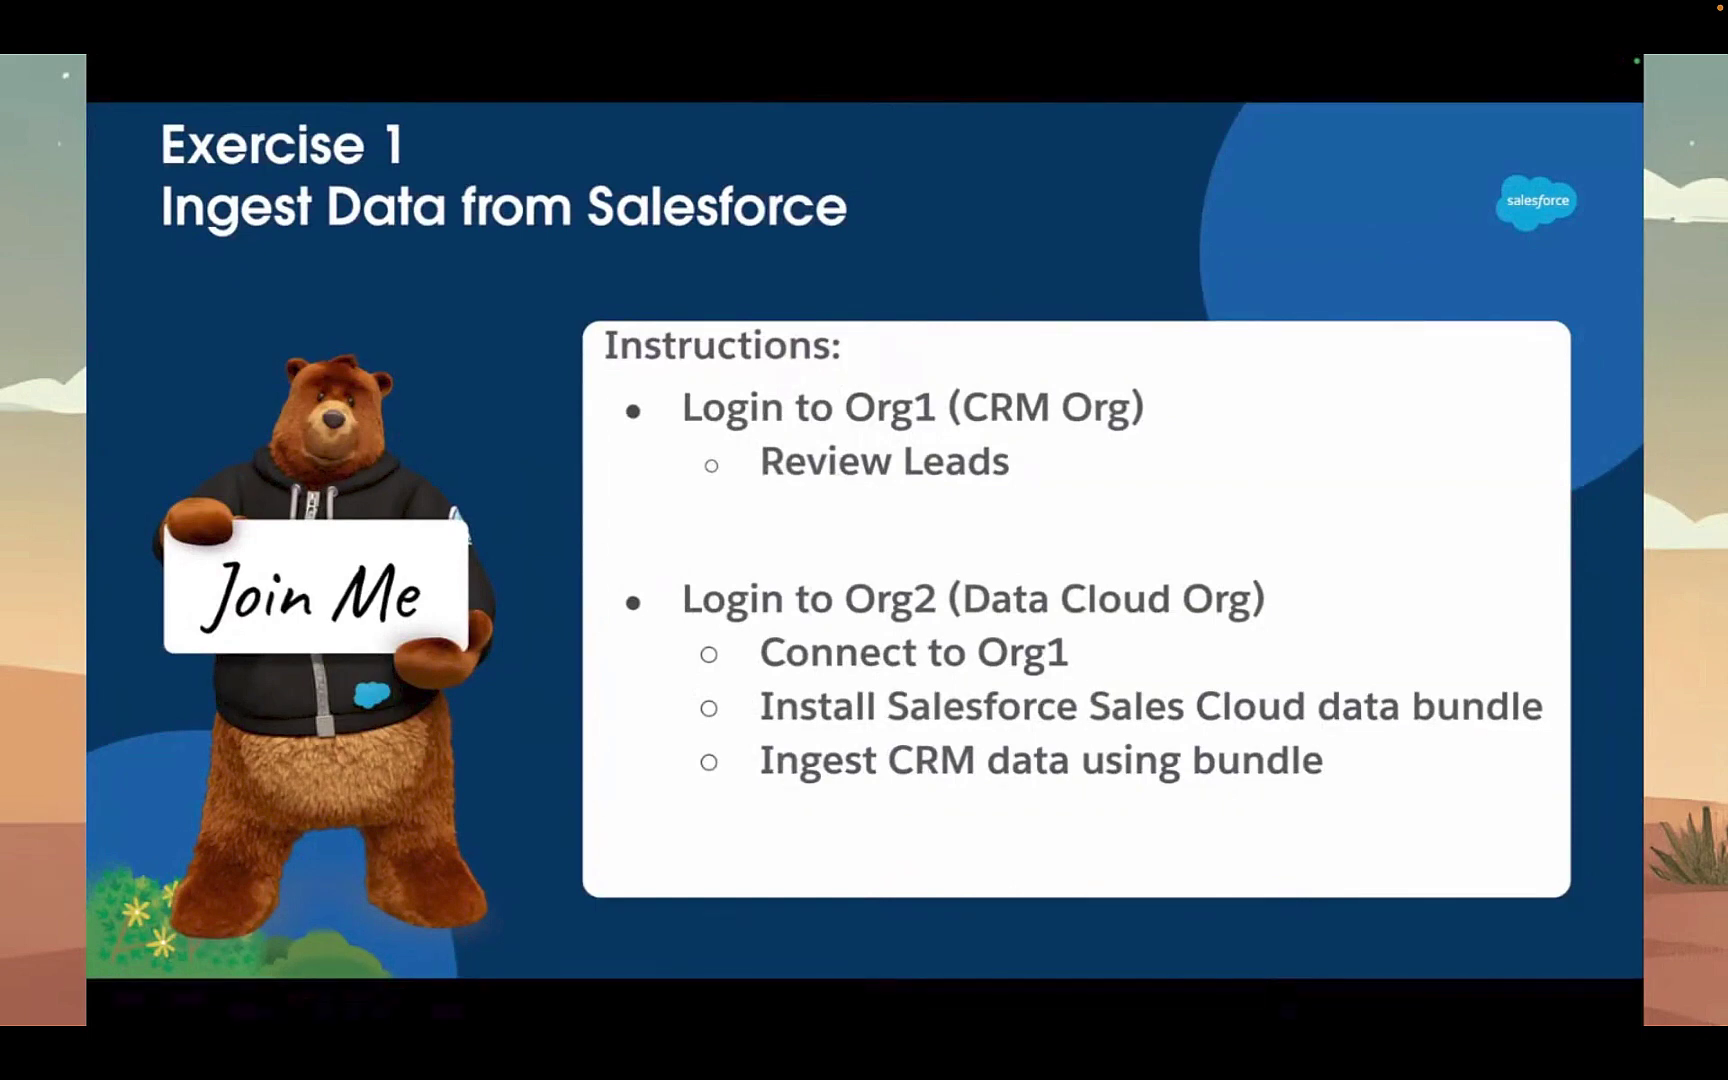
key(Right)
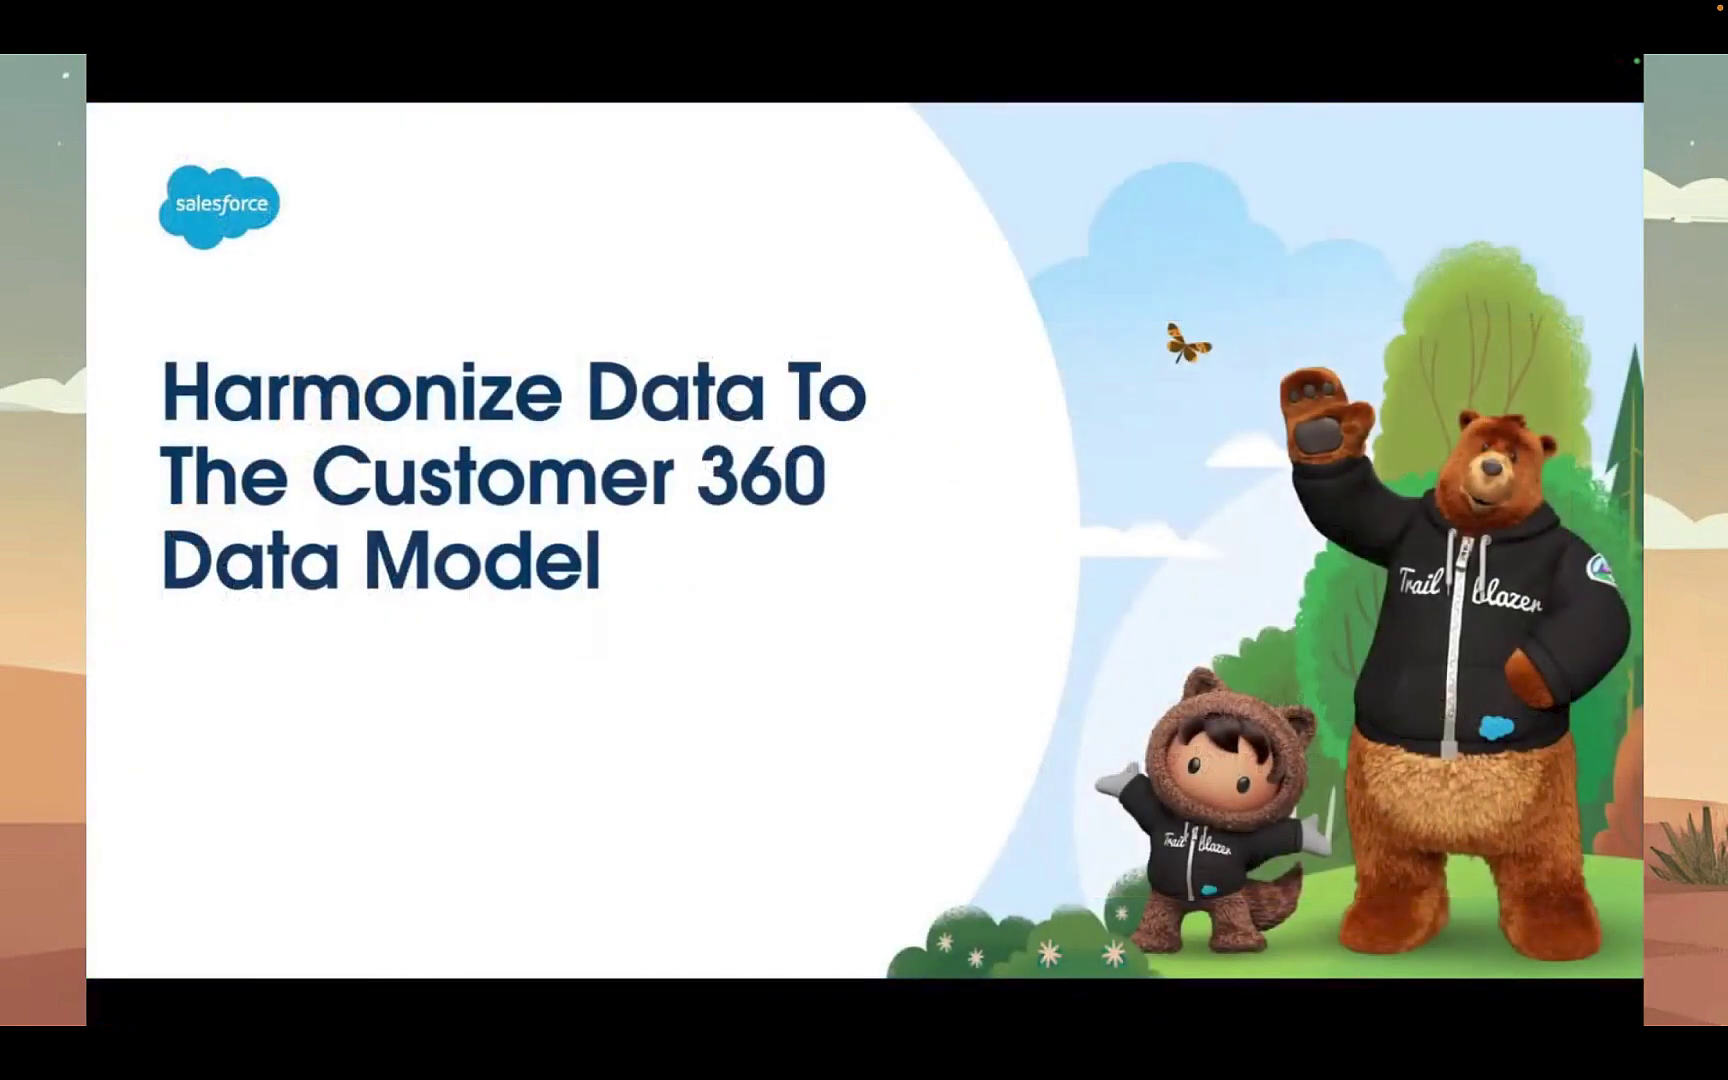
key(Right)
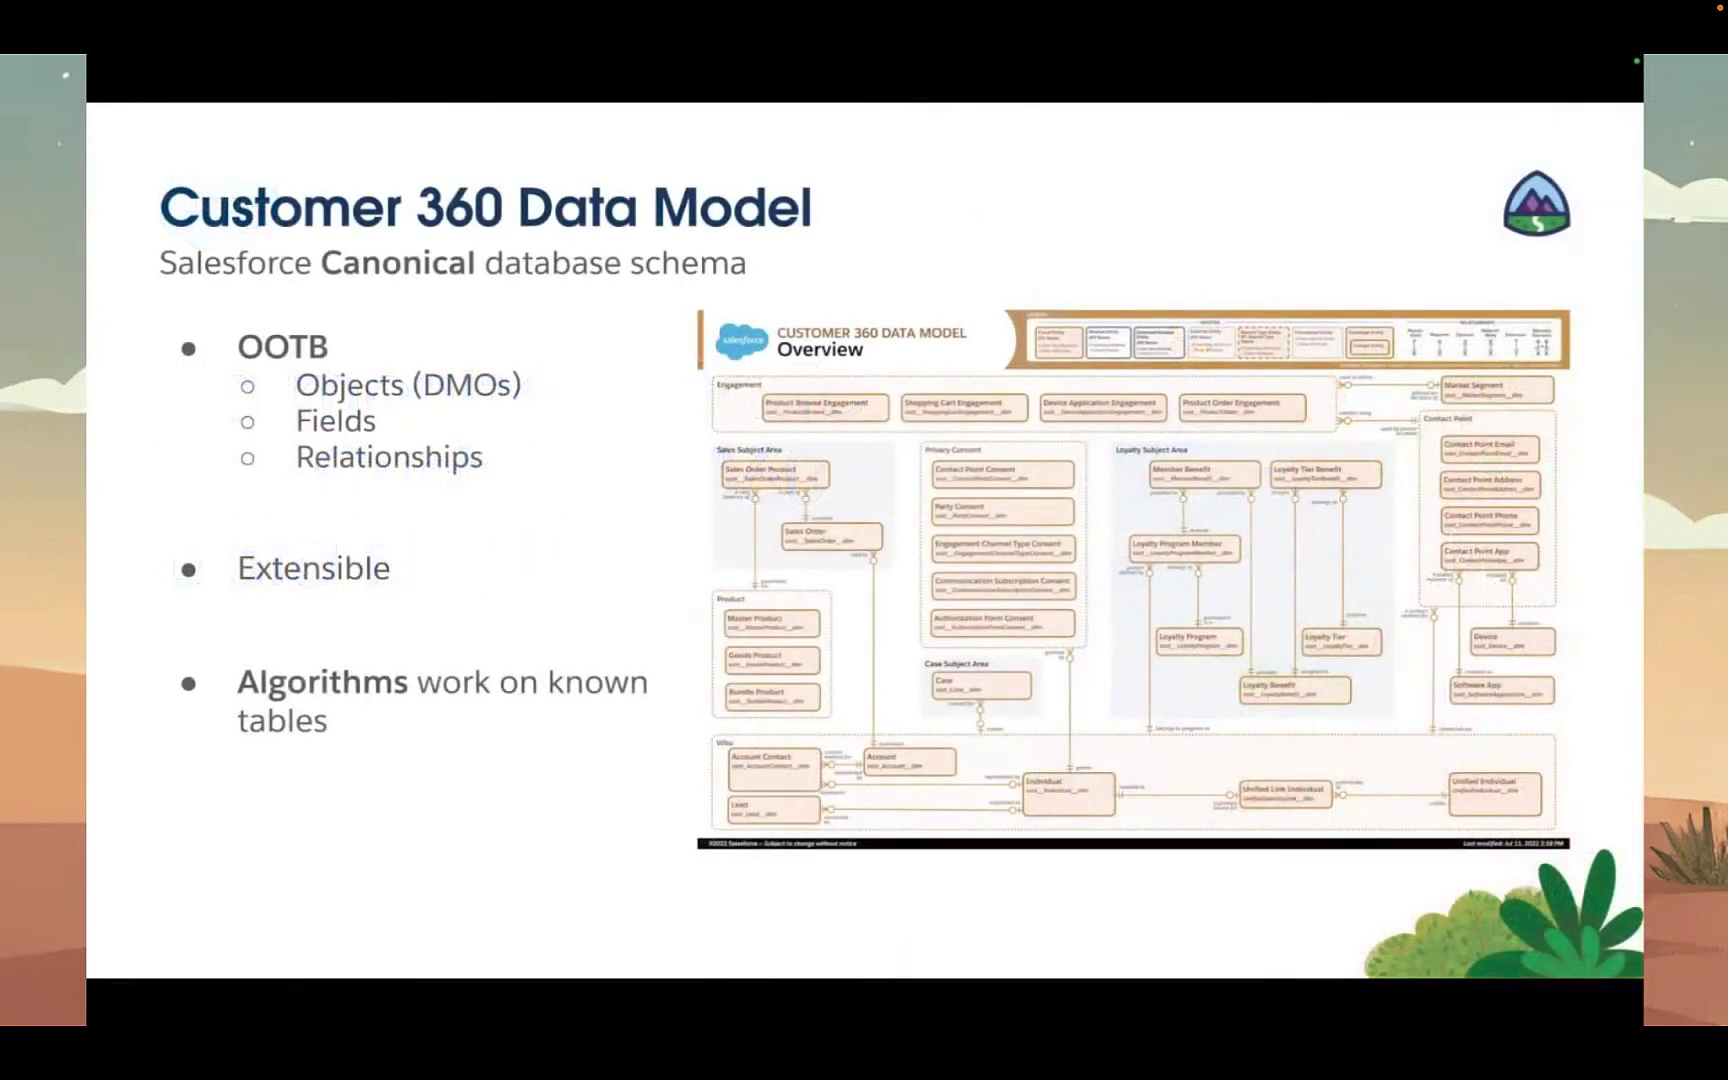
key(Left)
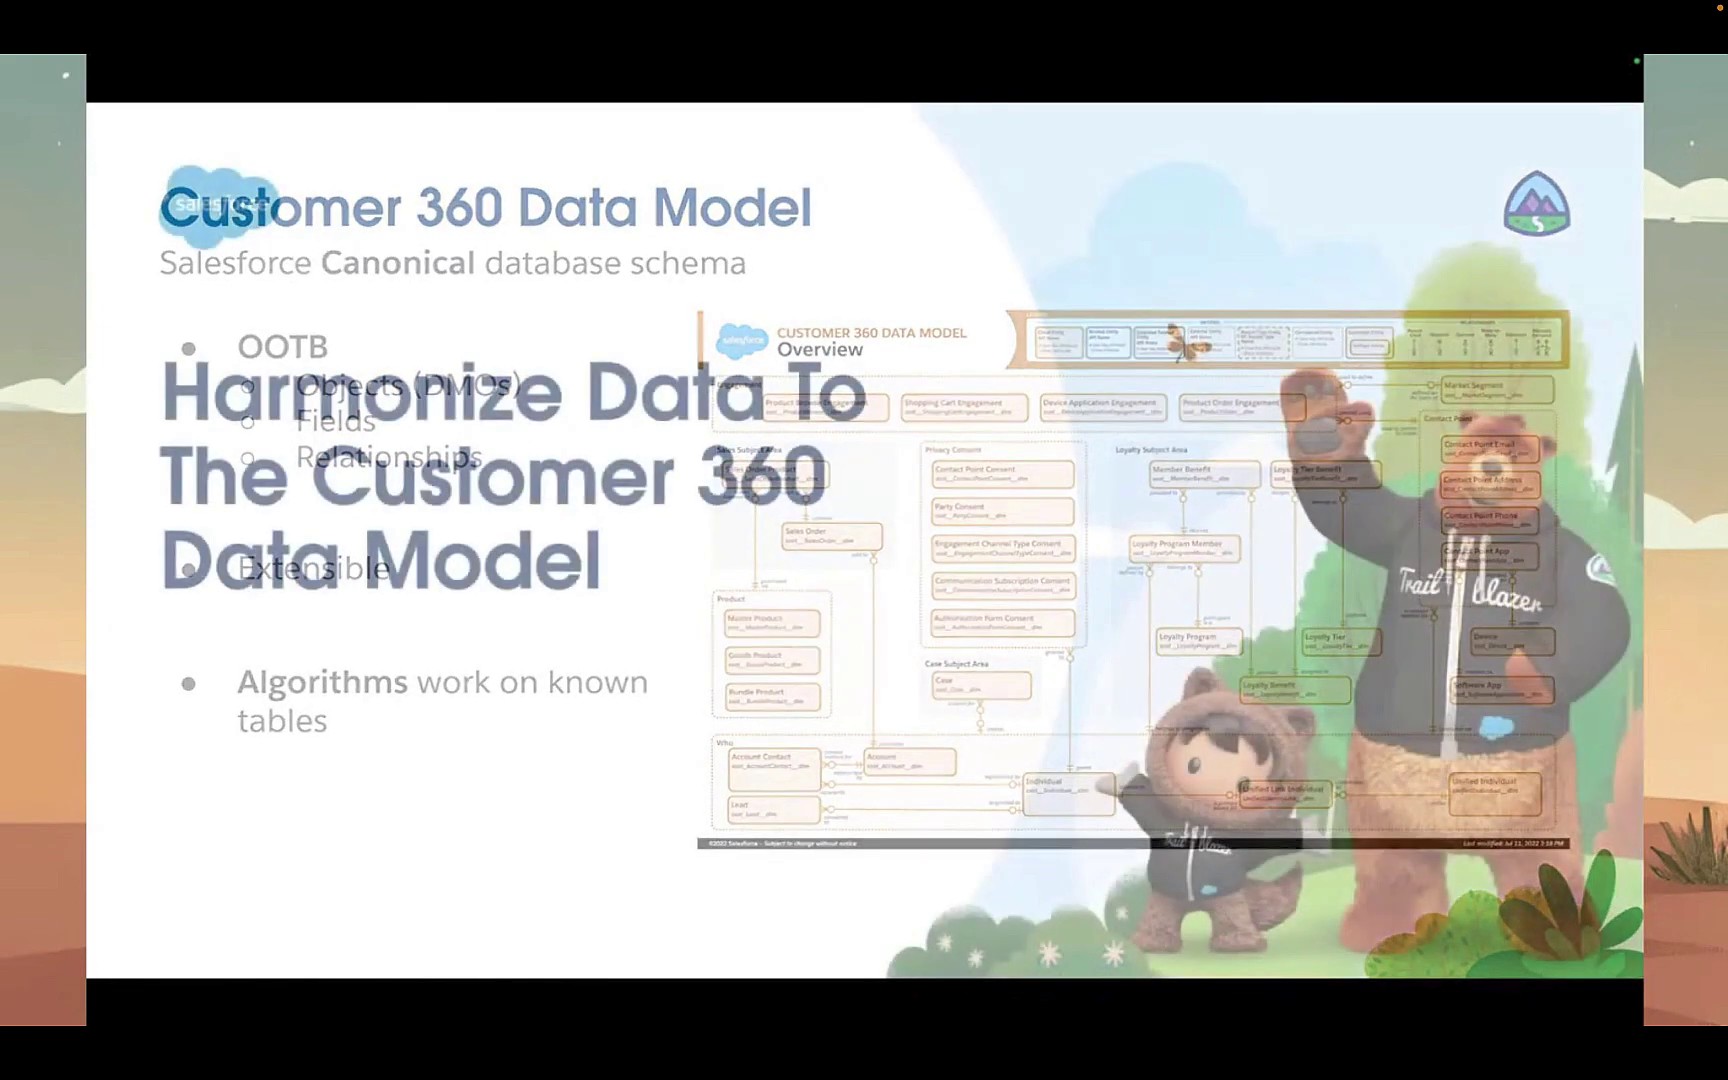
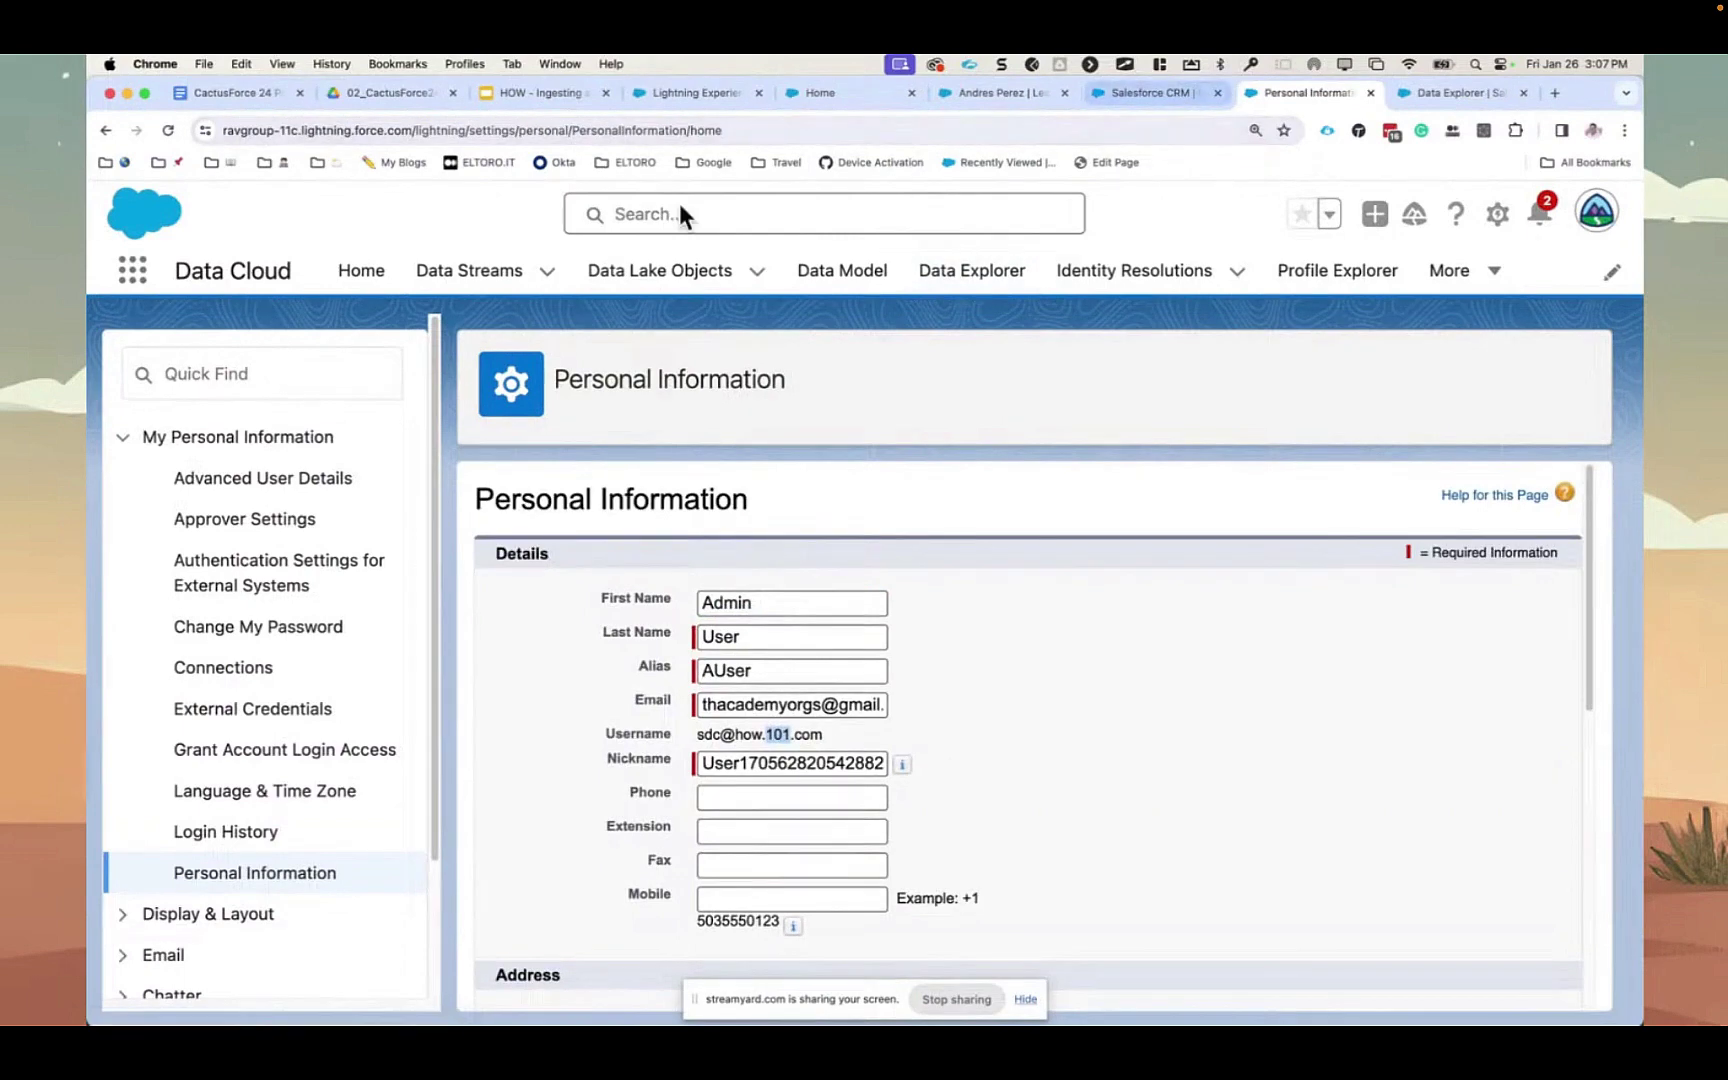
- Open the Data Cloud app in the lead record's browser tab and close the Salesforce CRM setup and Personal Information tabs
click(1141, 95)
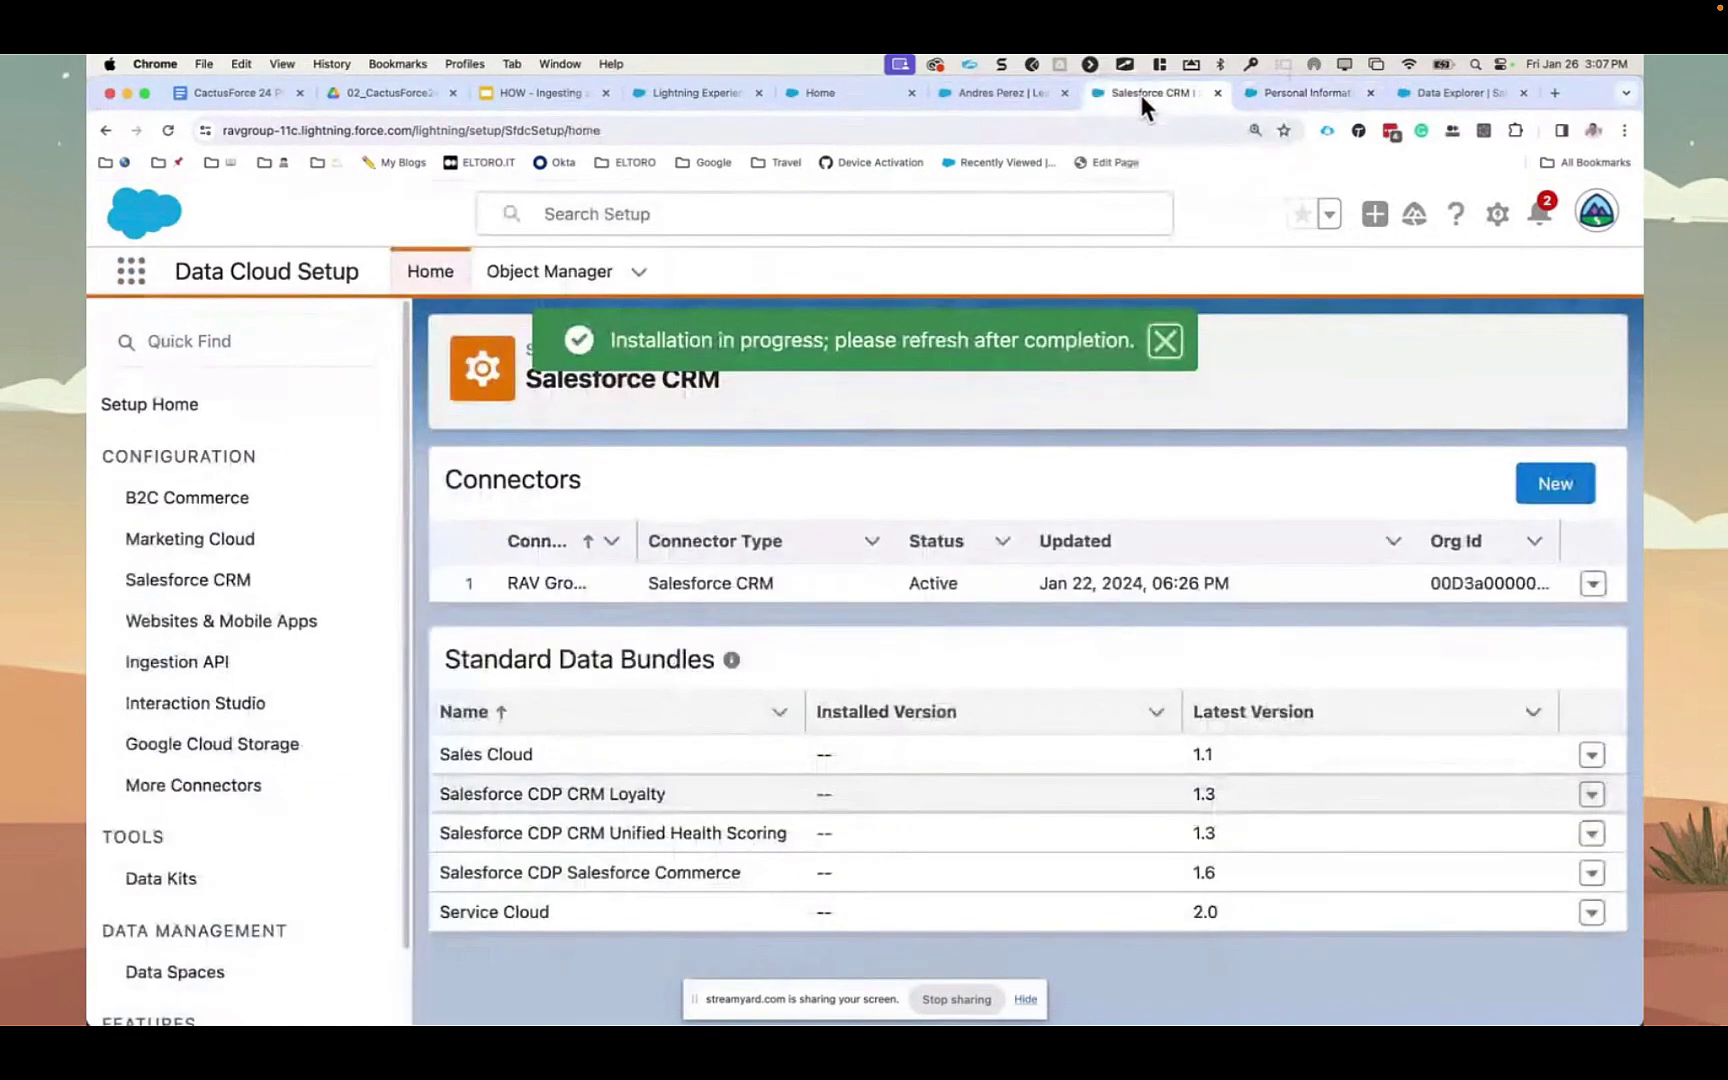
click(1010, 95)
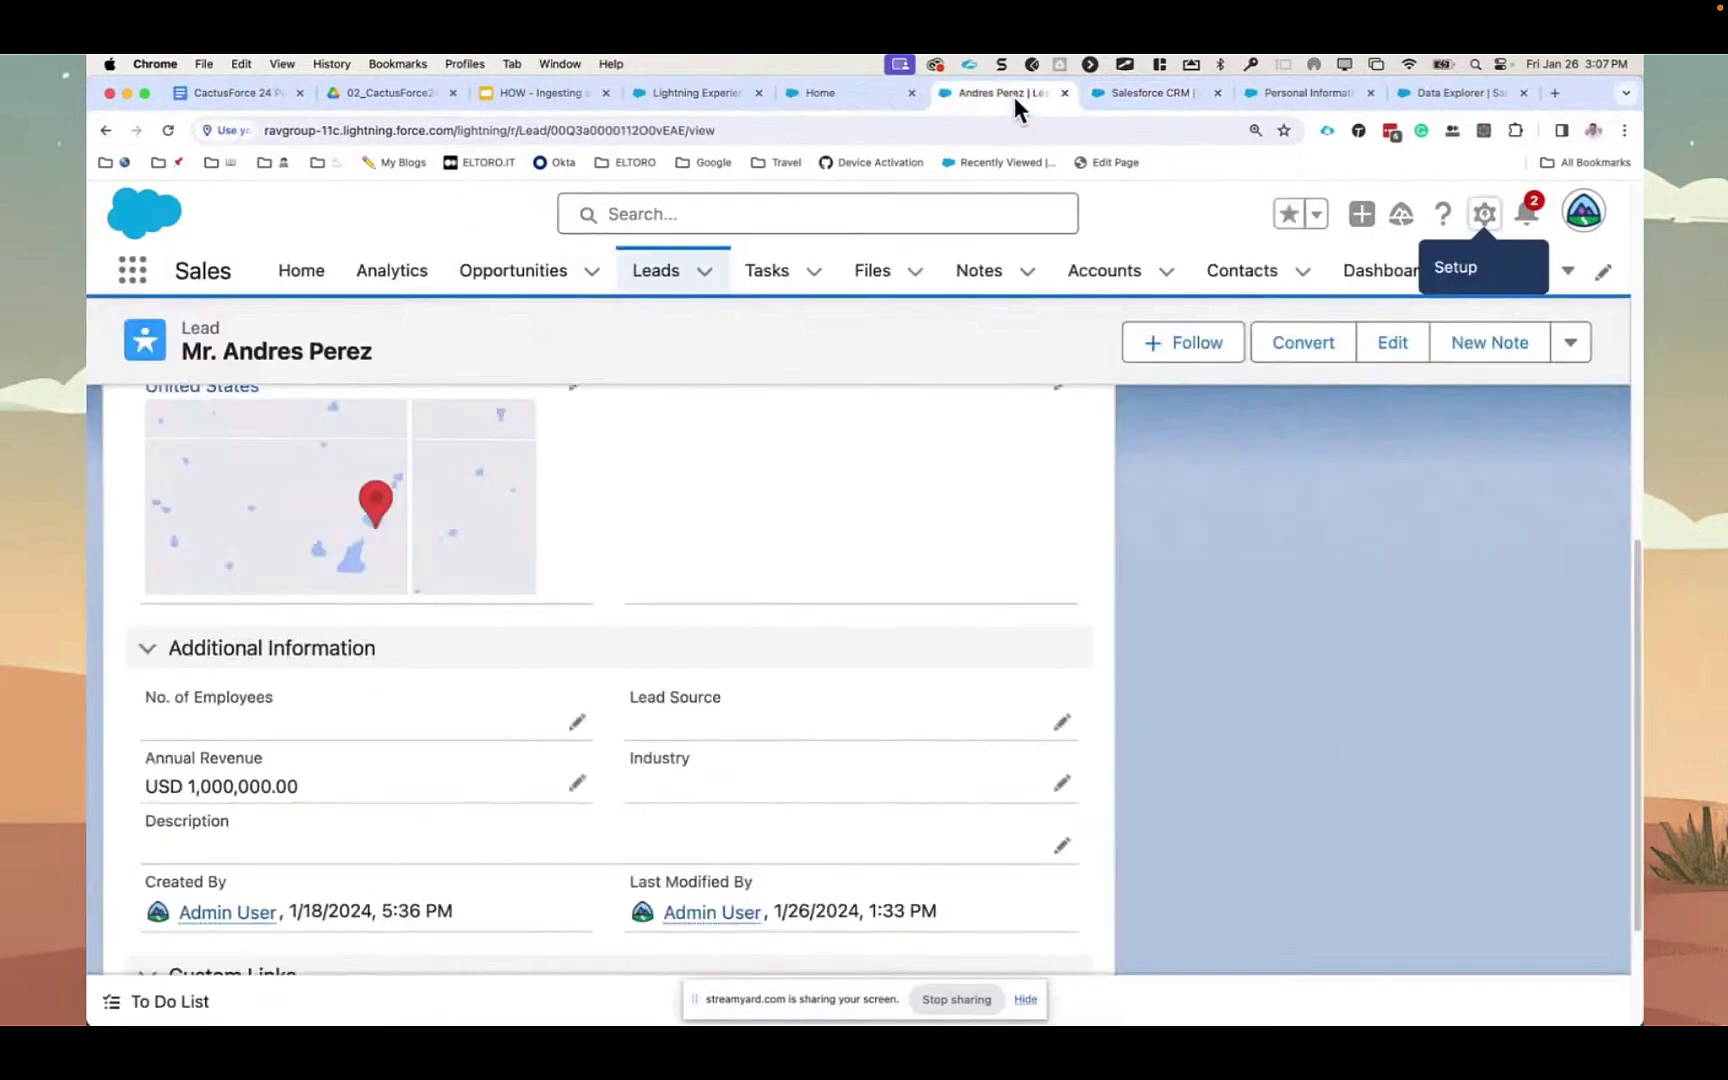
click(135, 266)
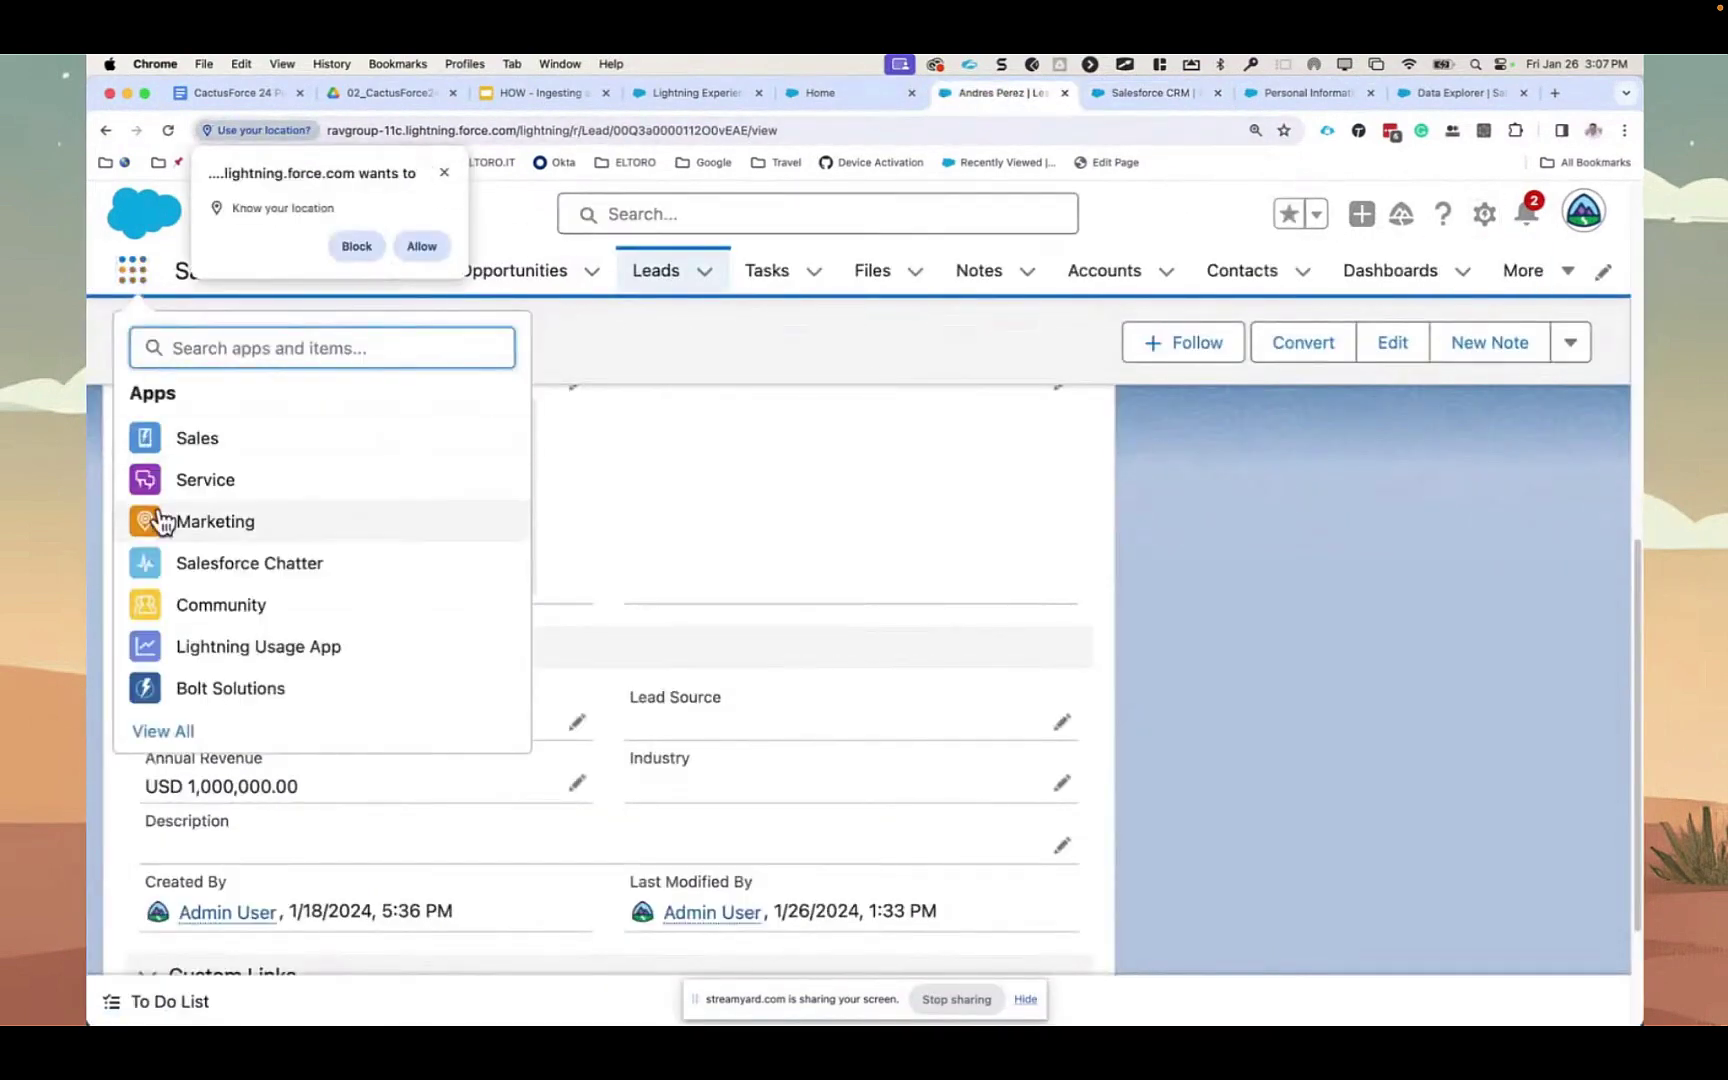
click(165, 732)
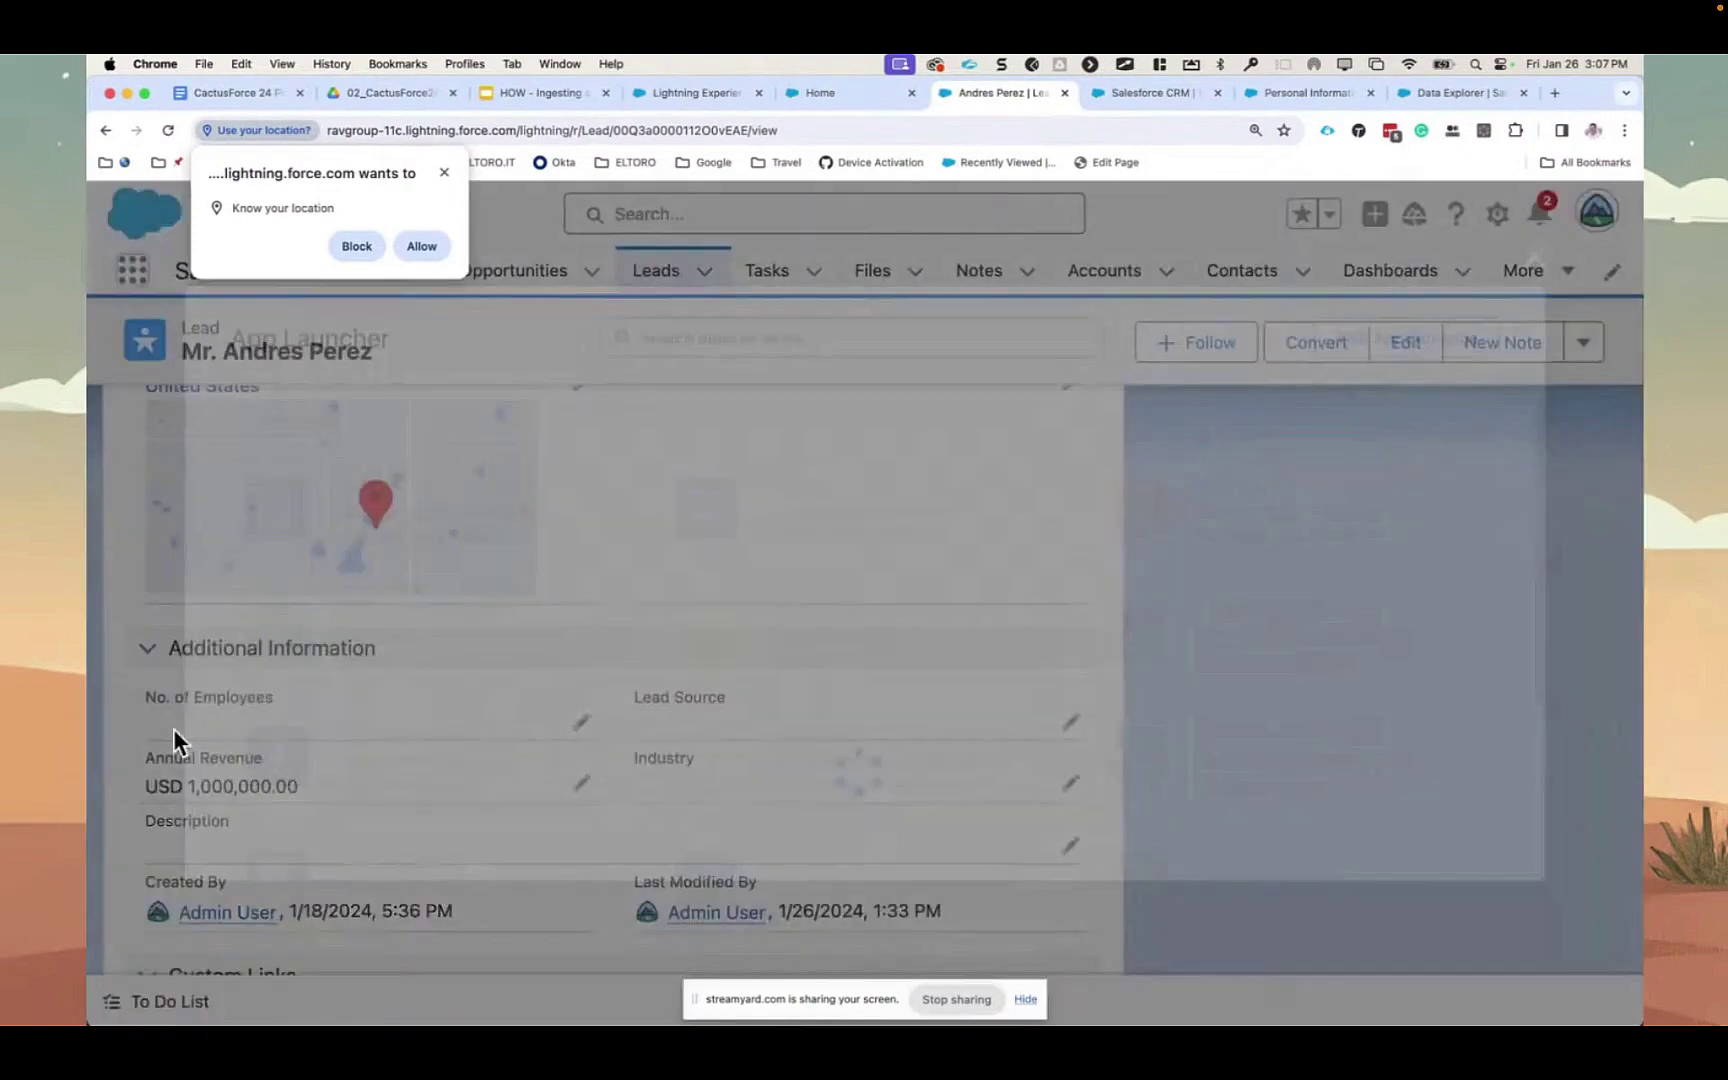
scroll(432, 733, down, 10)
scroll(437, 735, up, 3)
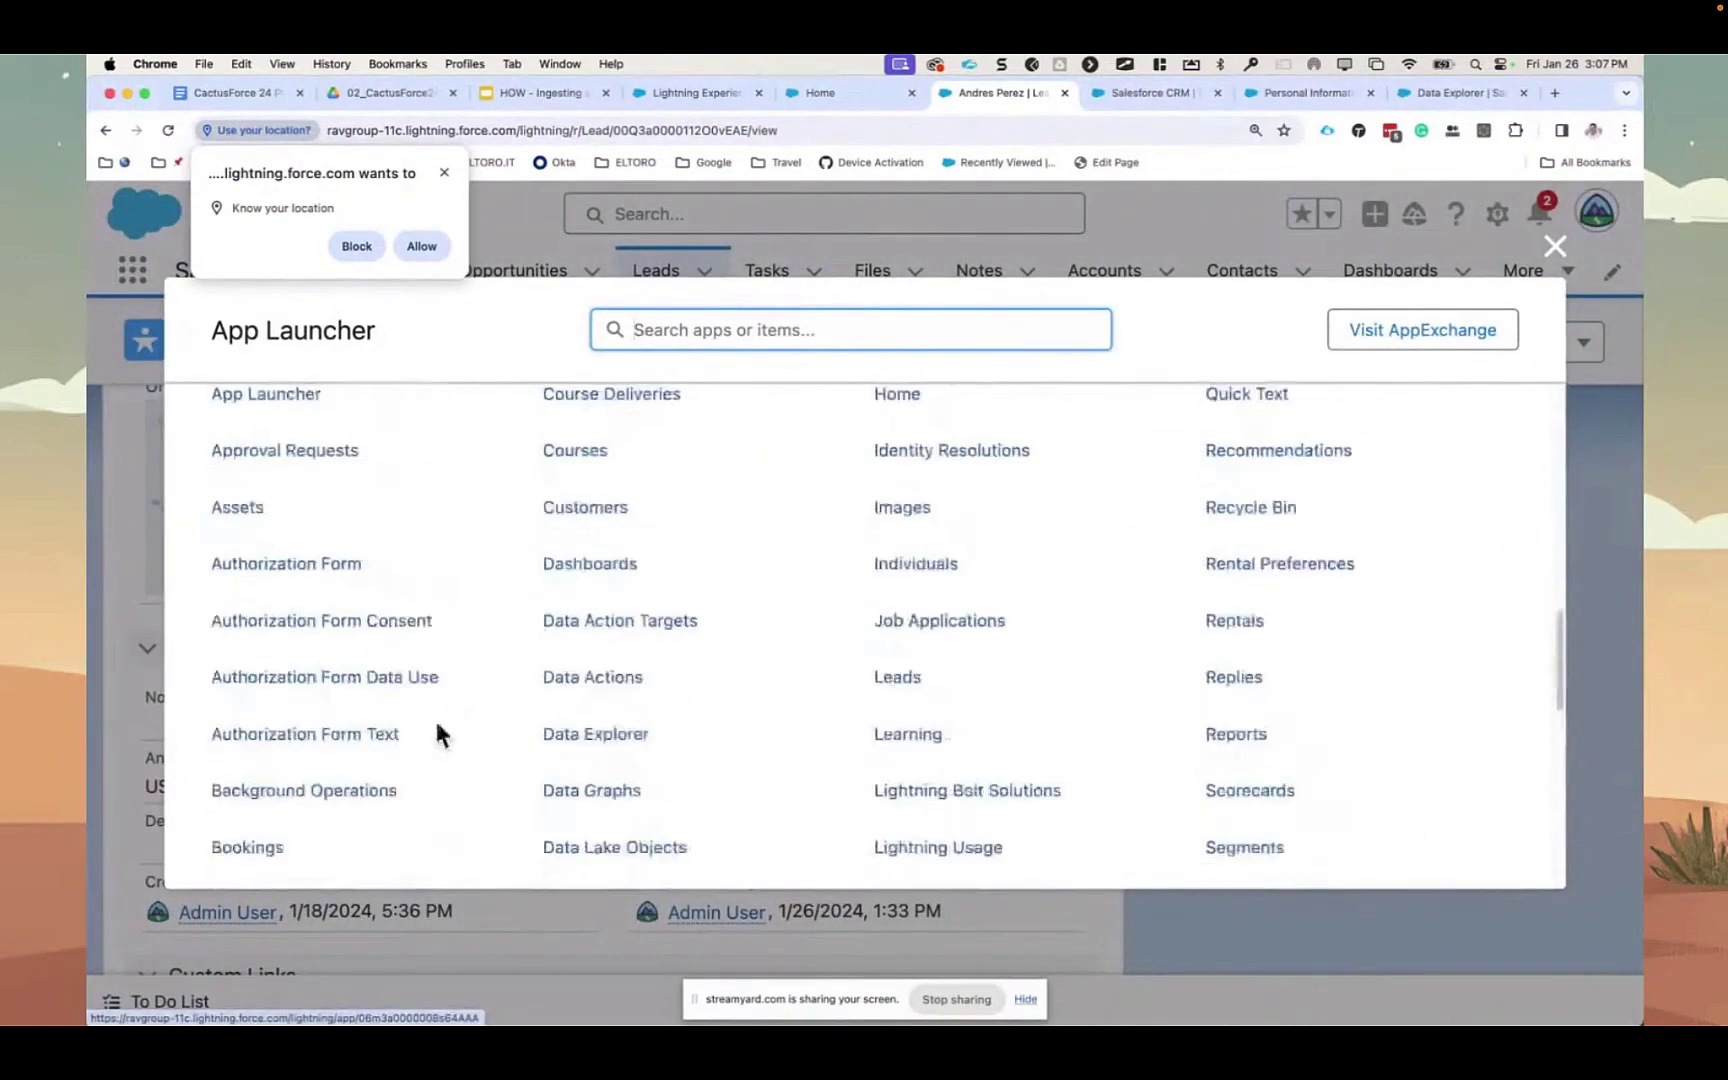
scroll(436, 733, up, 8)
click(395, 680)
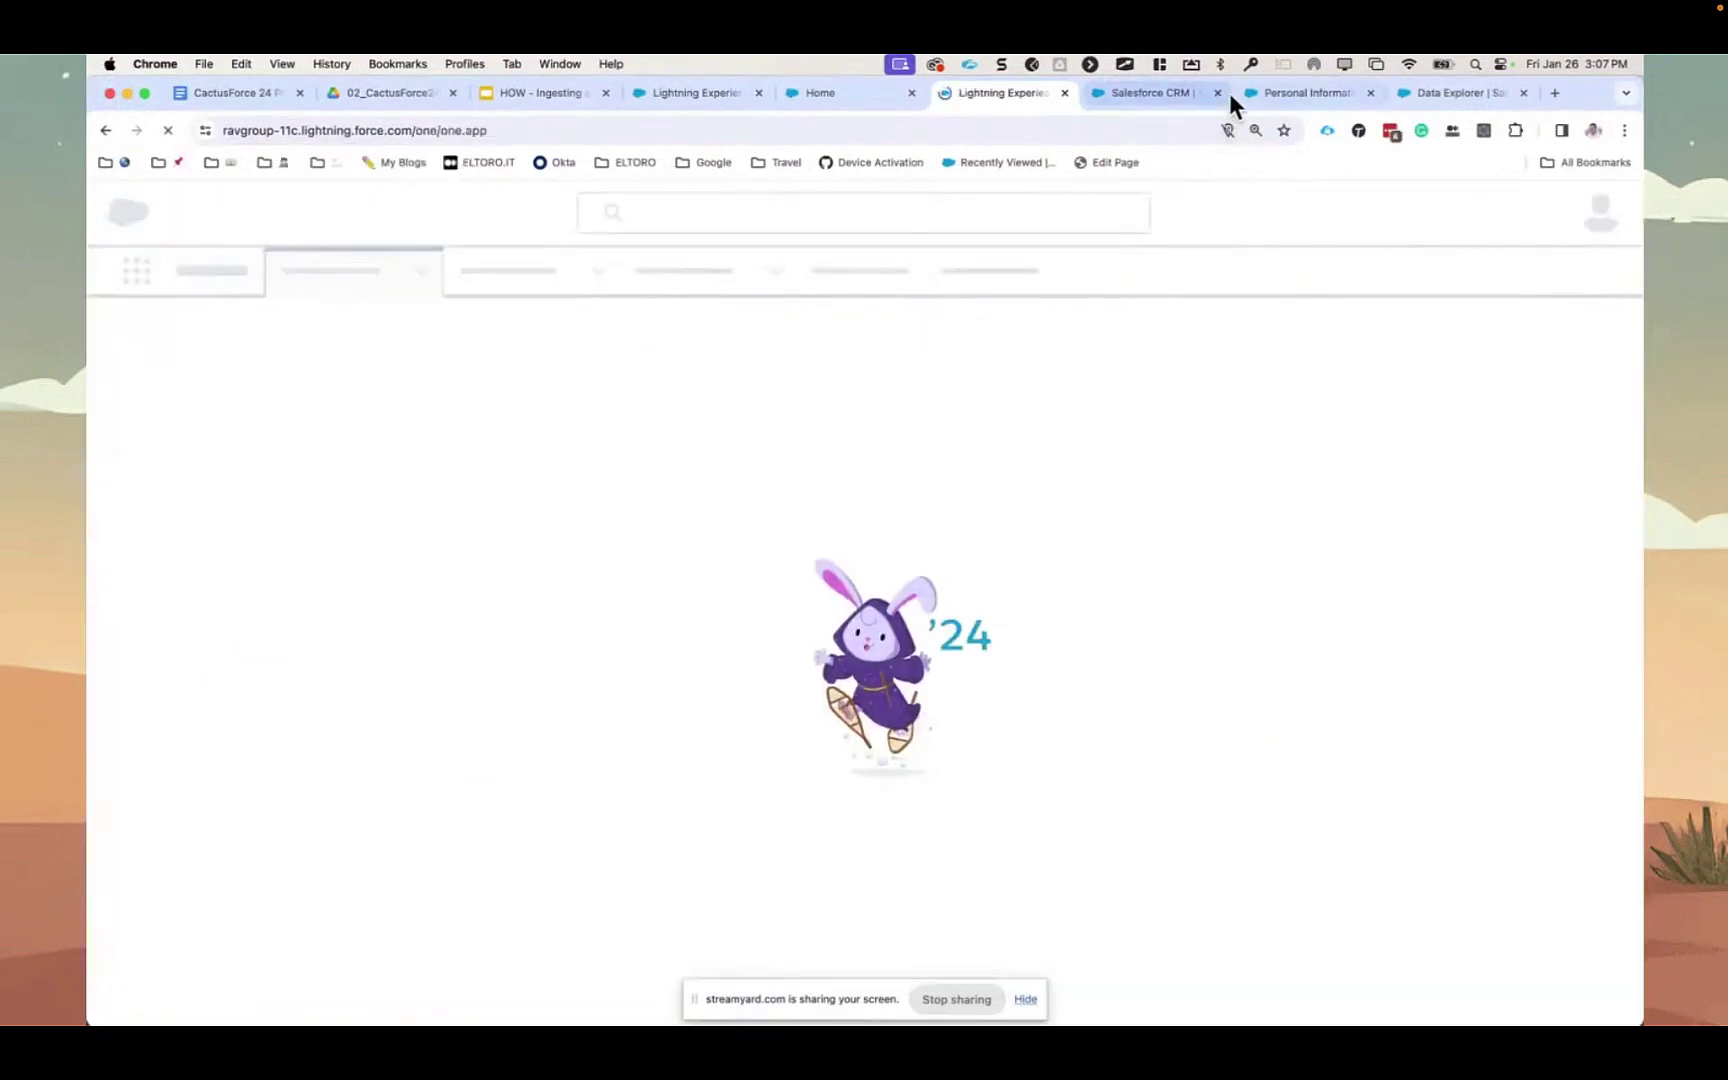
click(1217, 92)
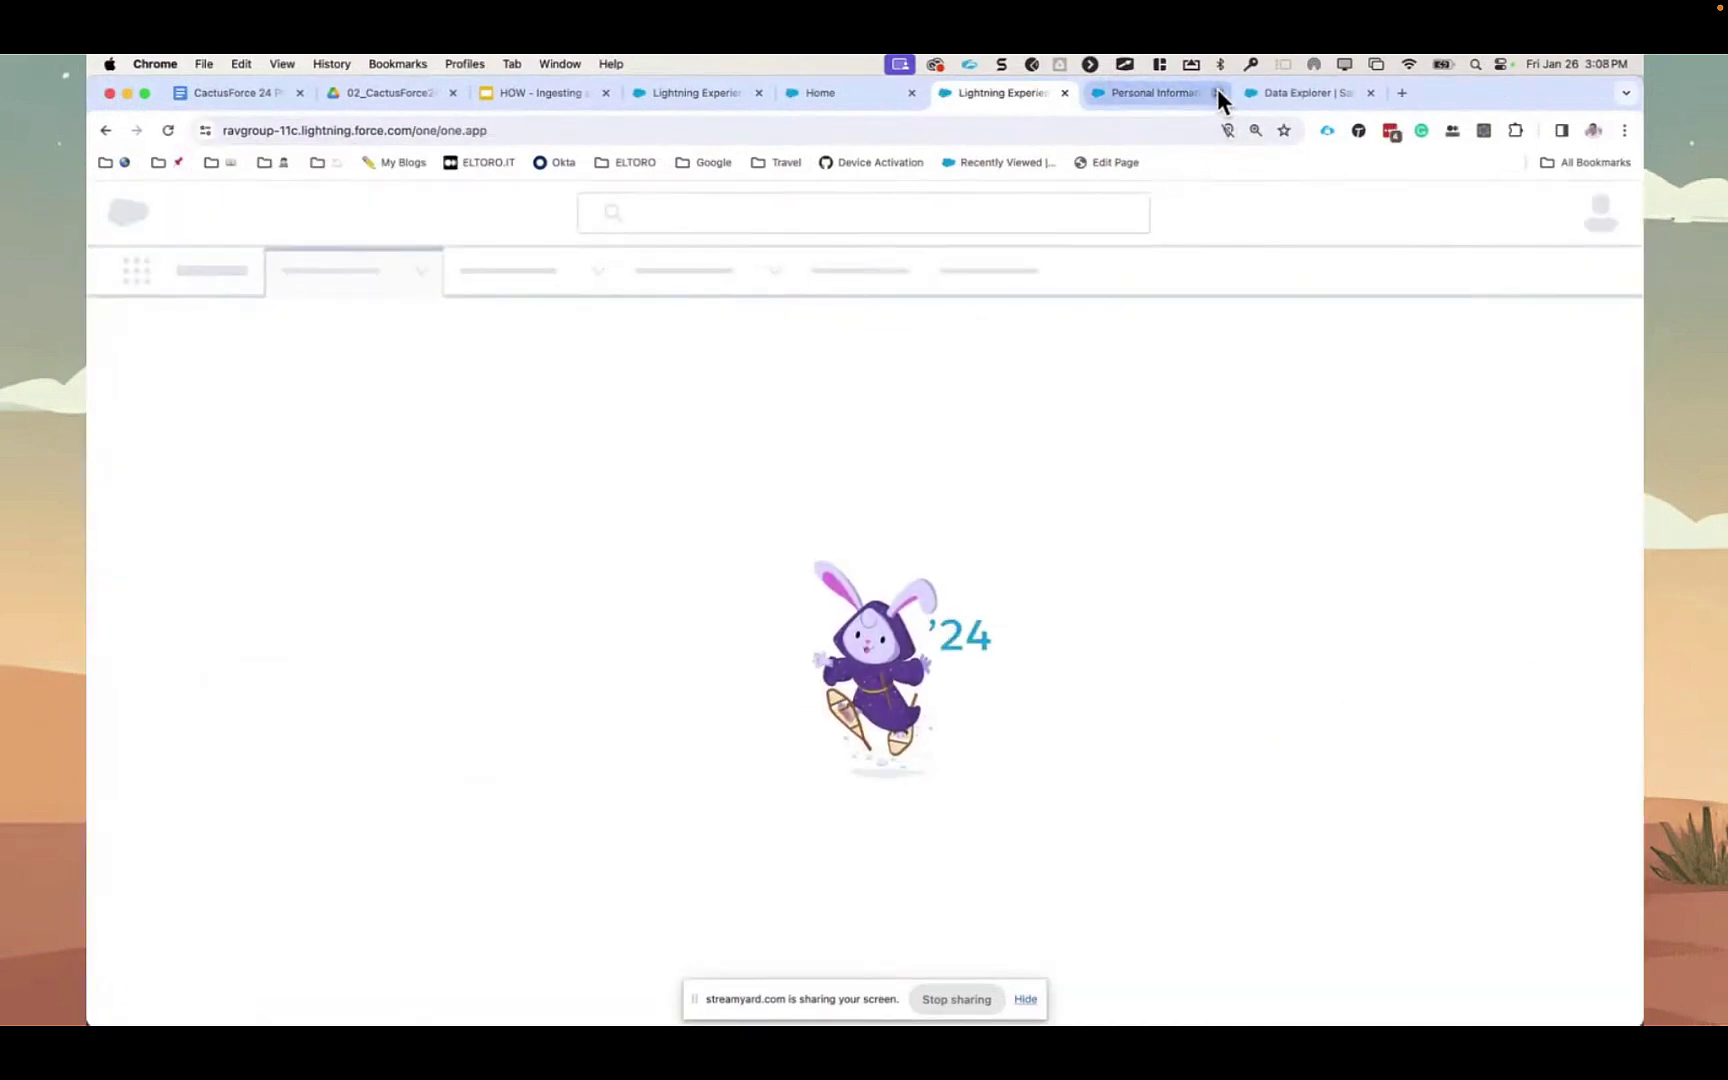
click(1217, 92)
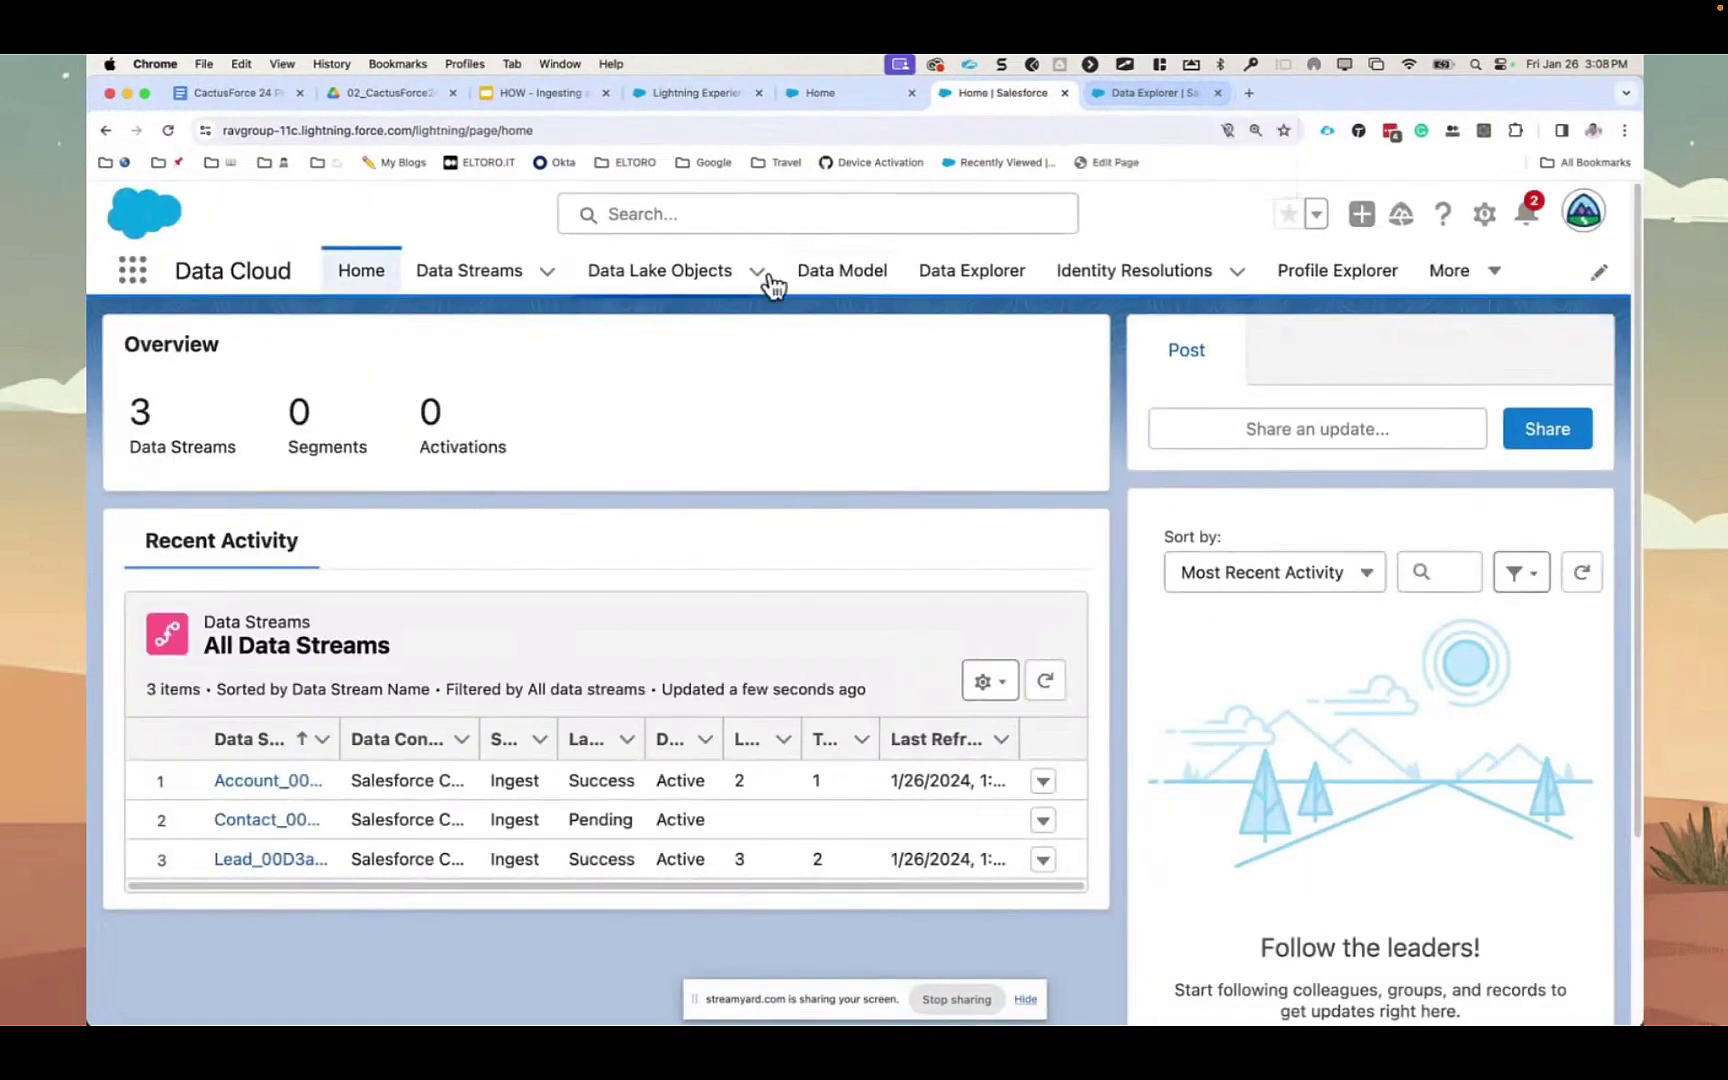
- Check the list of data lake objects and open the Lead data stream record
click(670, 282)
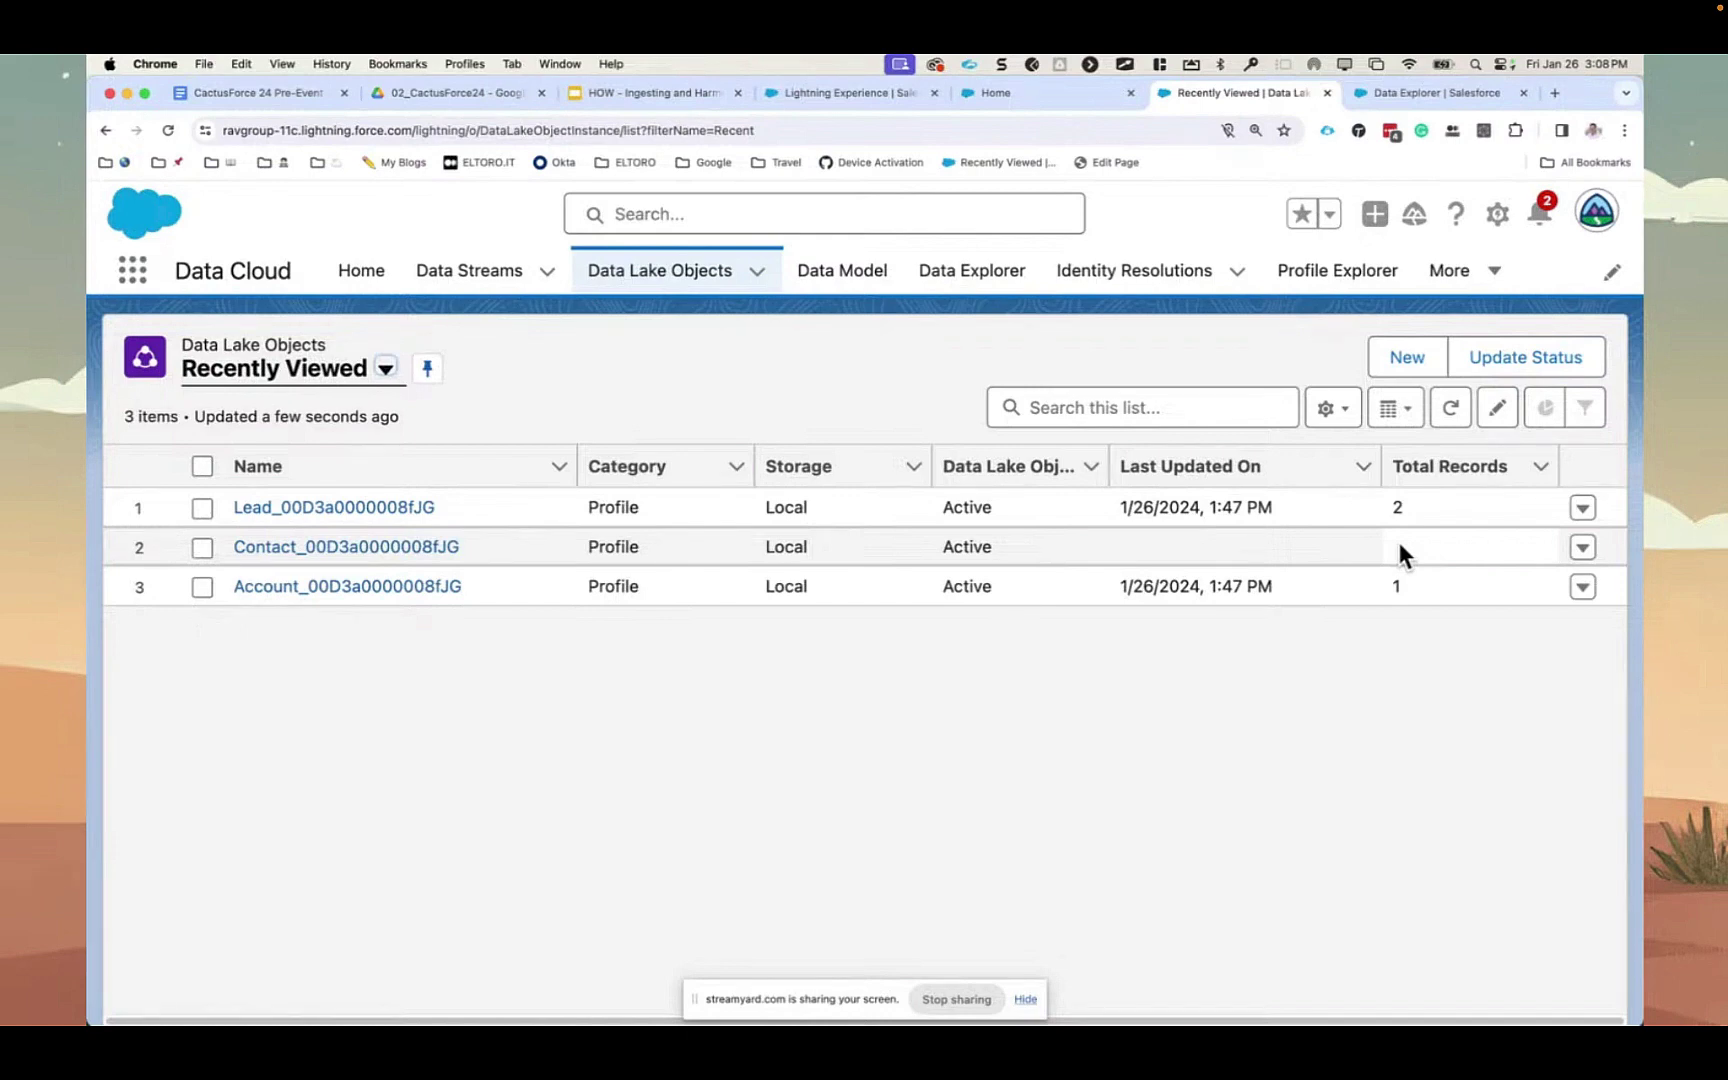
click(487, 272)
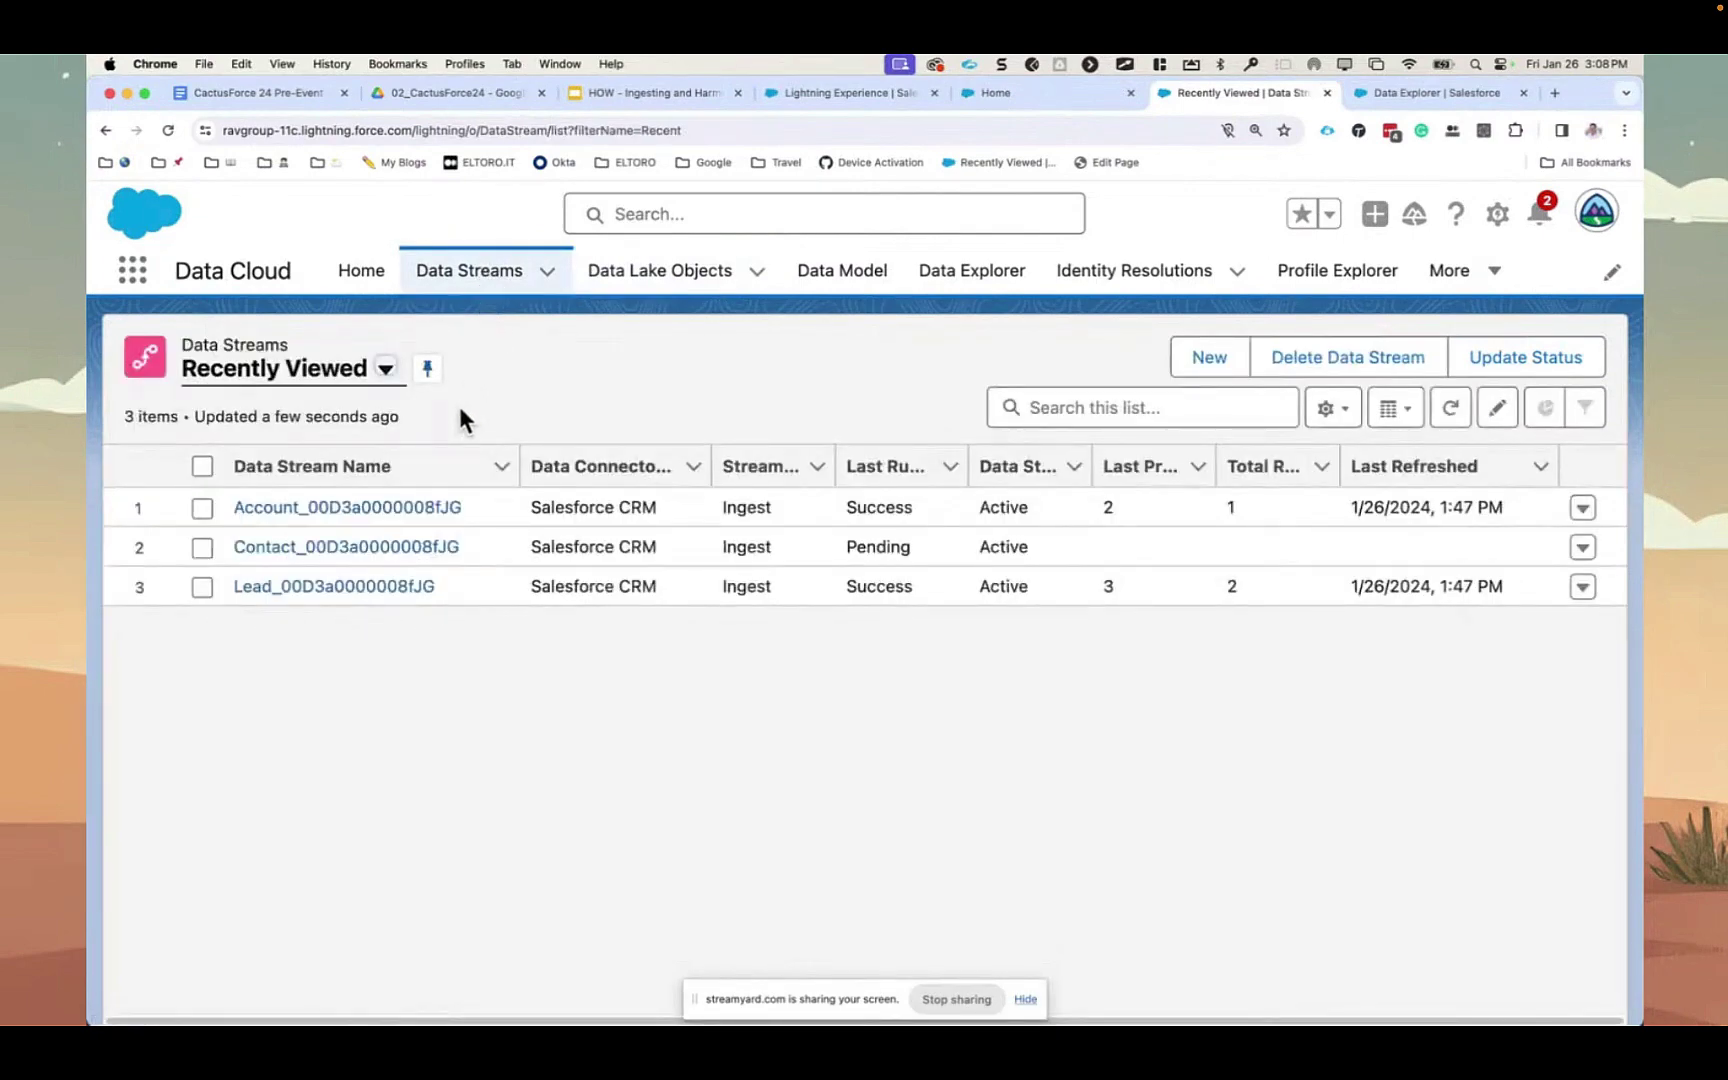
click(320, 588)
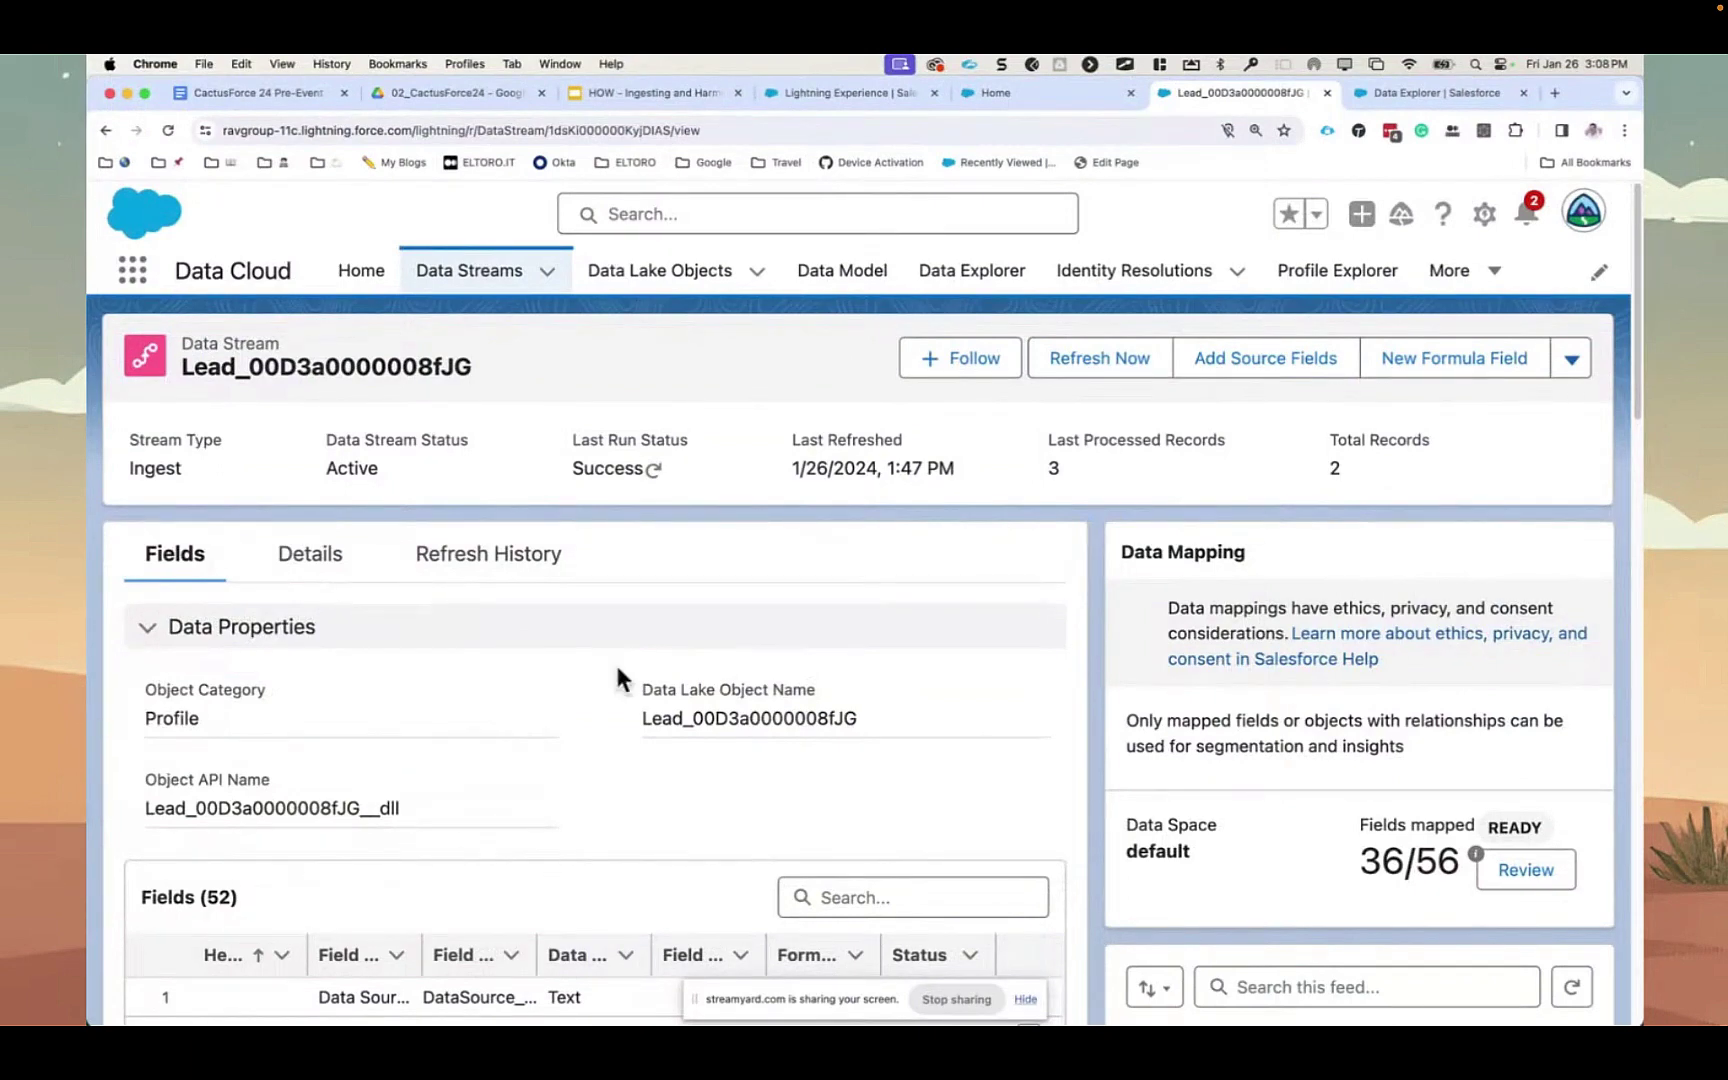
- Open the Lead data stream's field mappings for review and examine the mapped lead fields and Contact Point Address connections
click(1550, 882)
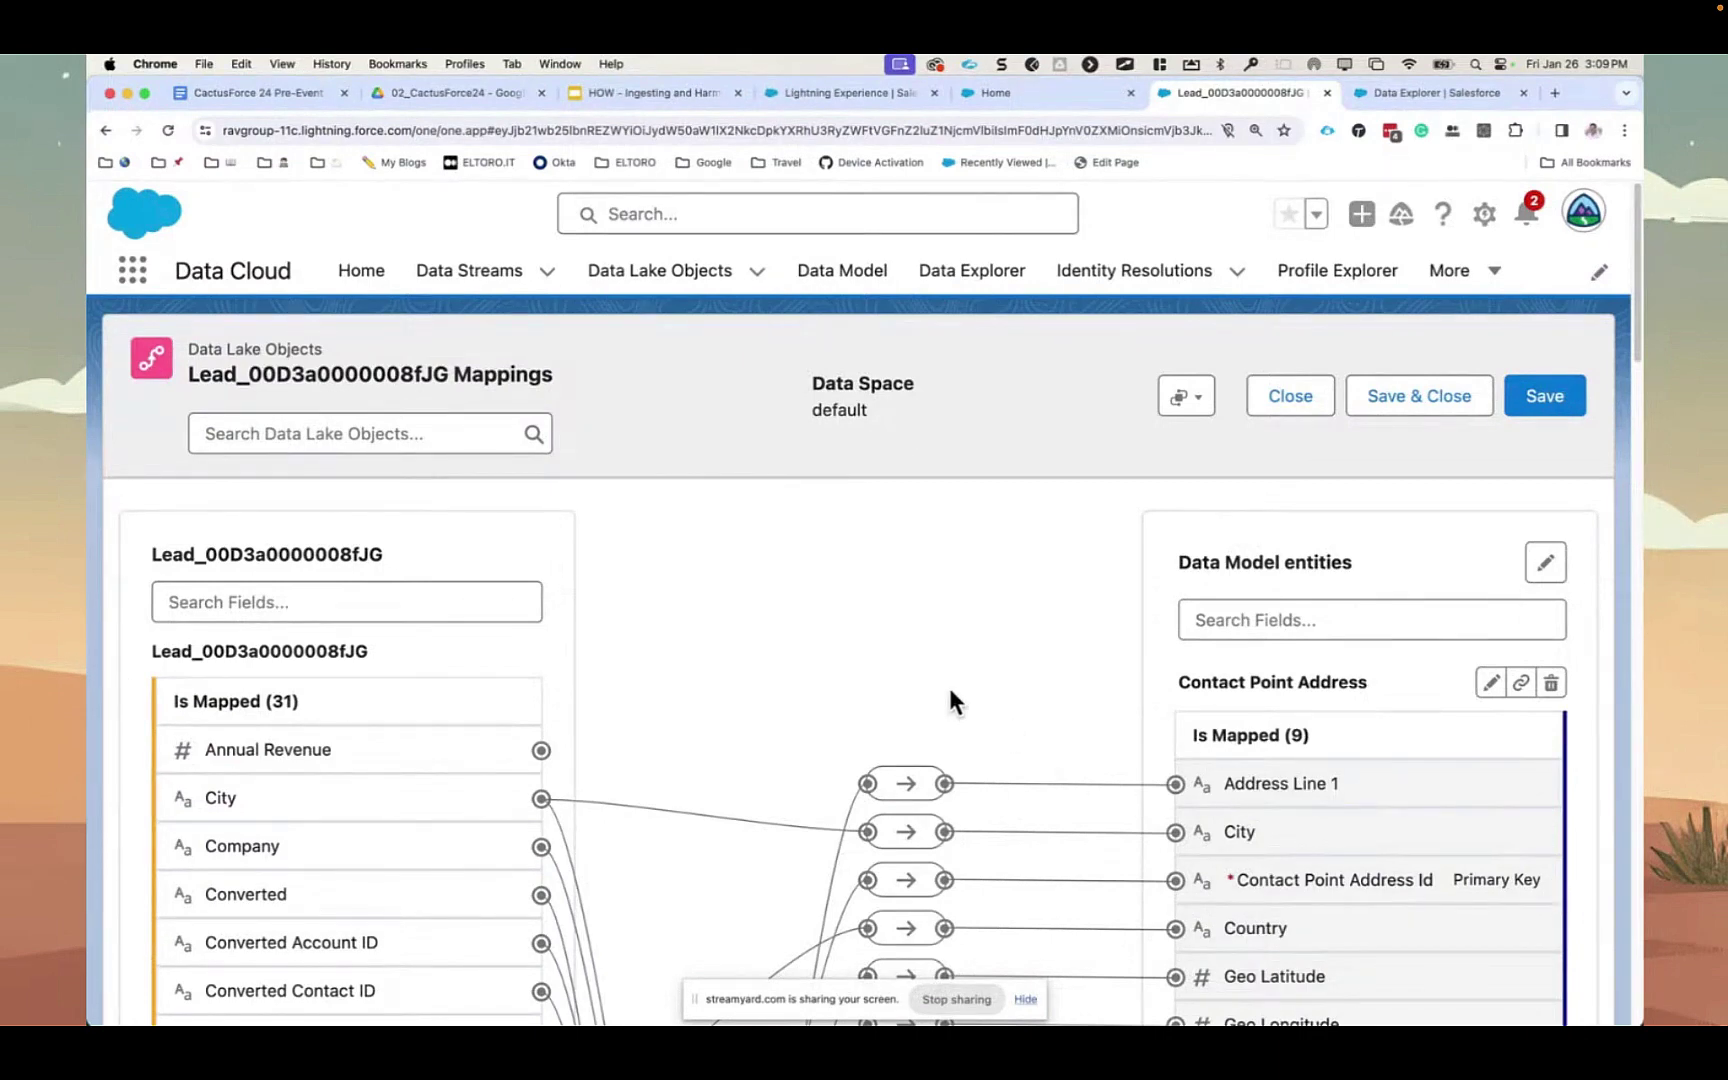
scroll(951, 700, down, 3)
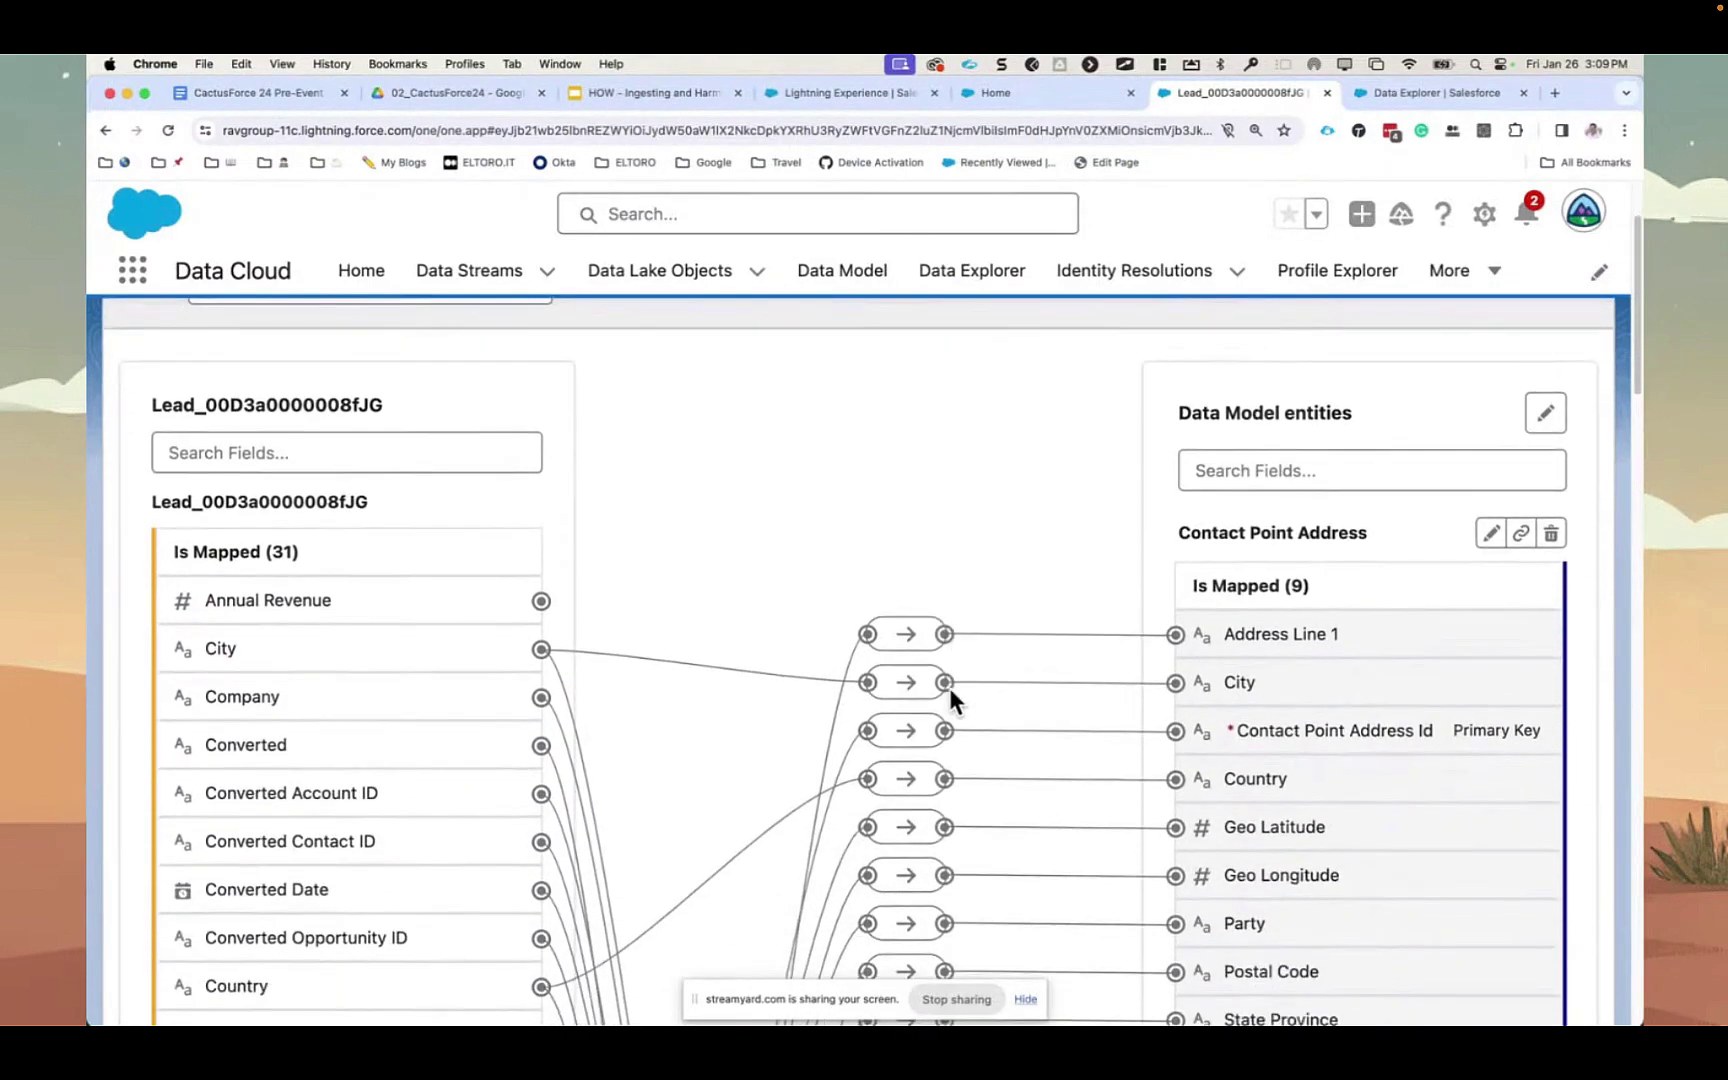
scroll(949, 688, down, 3)
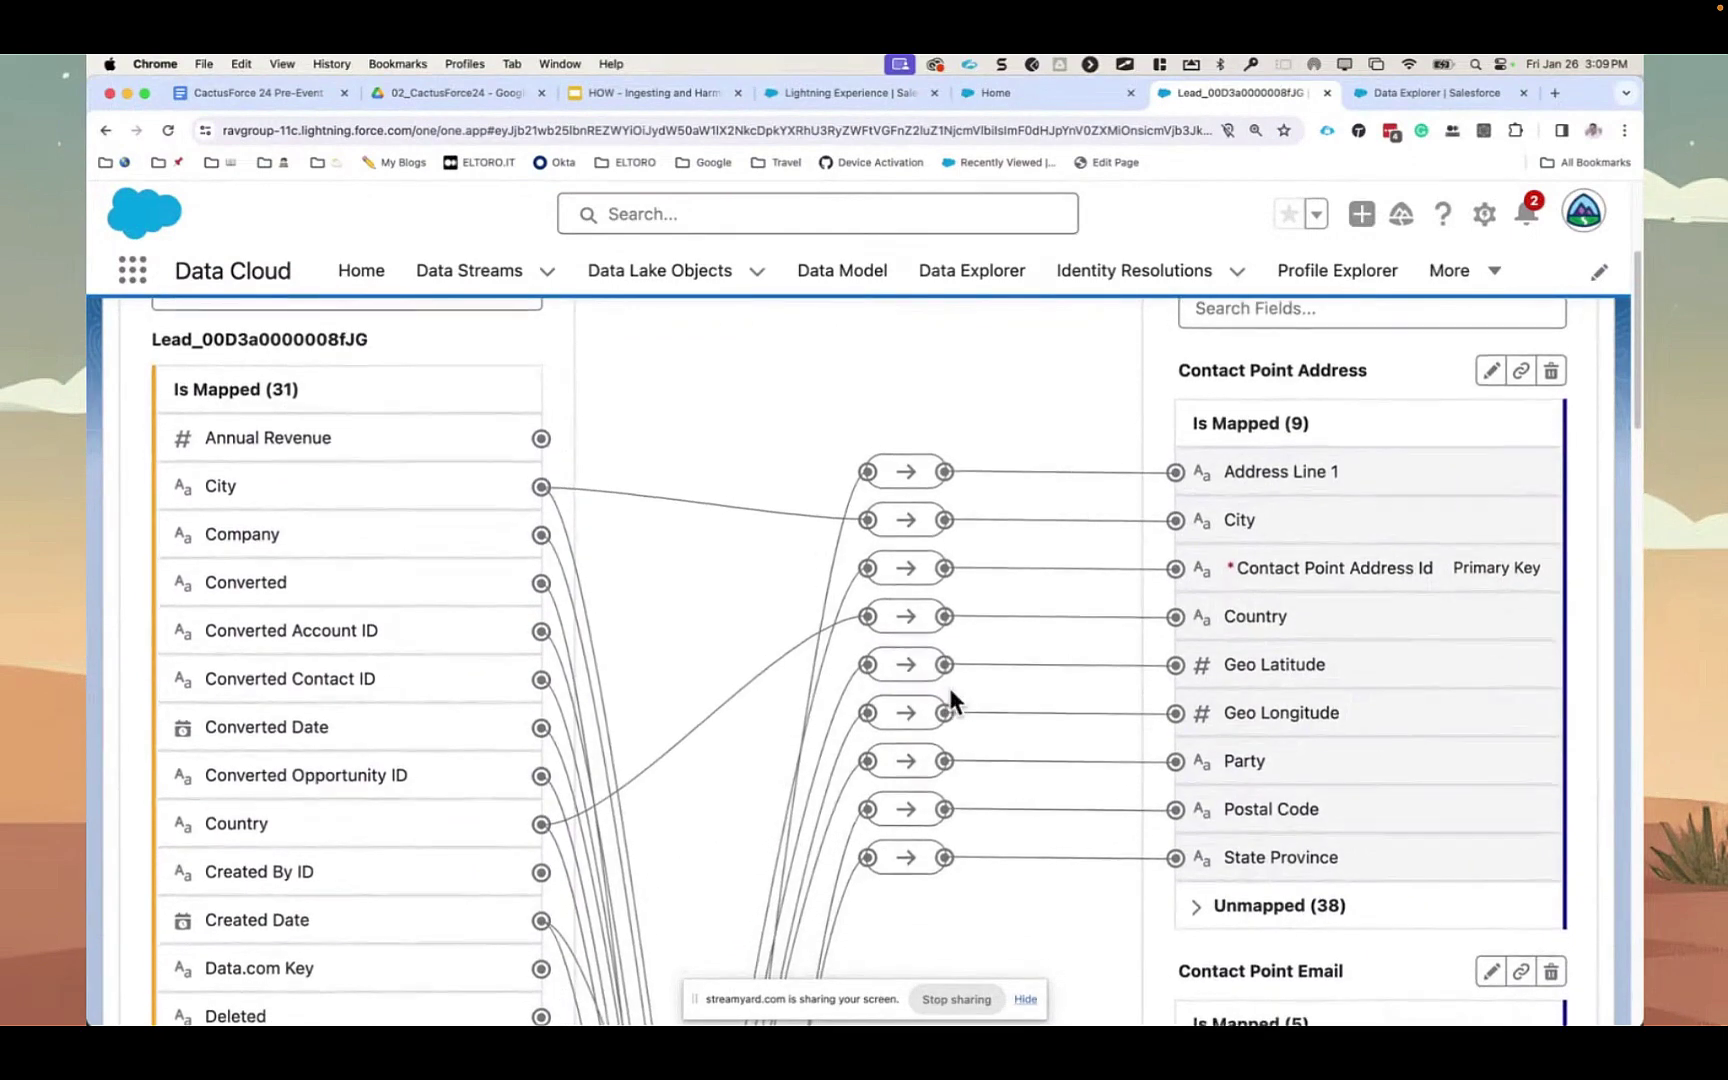
scroll(949, 688, down, 1)
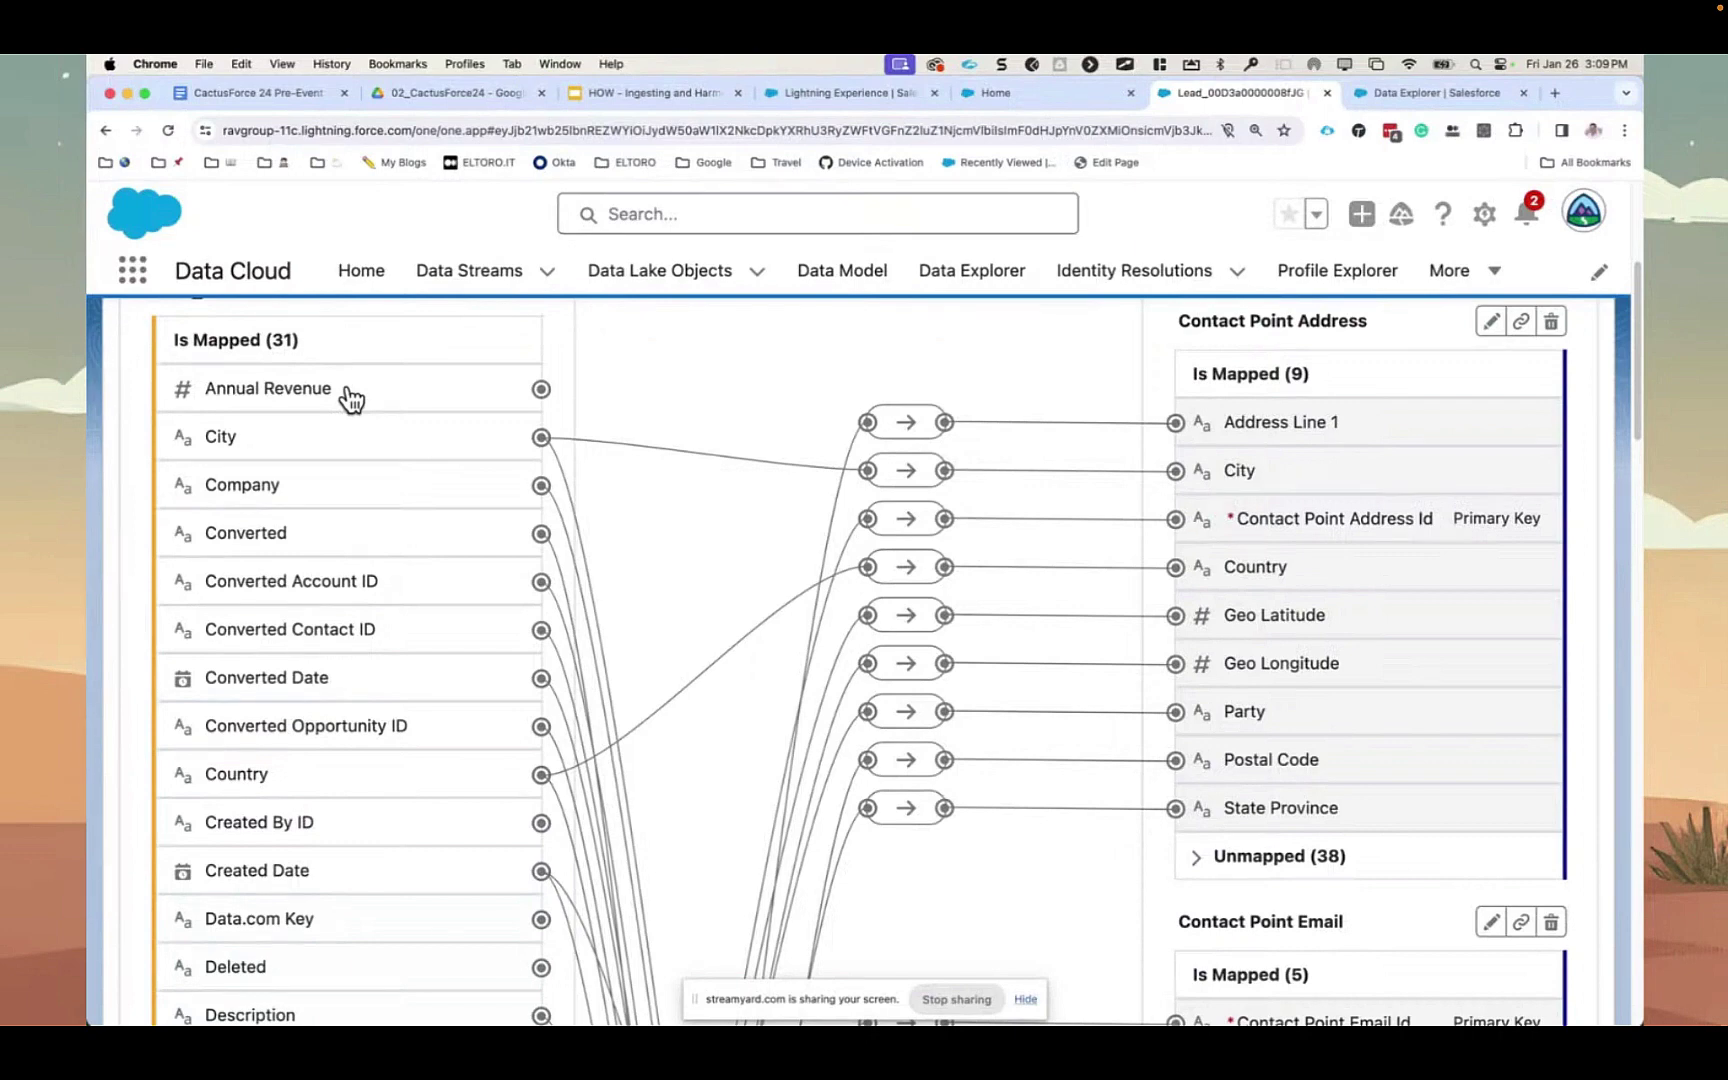
scroll(351, 399, up, 1)
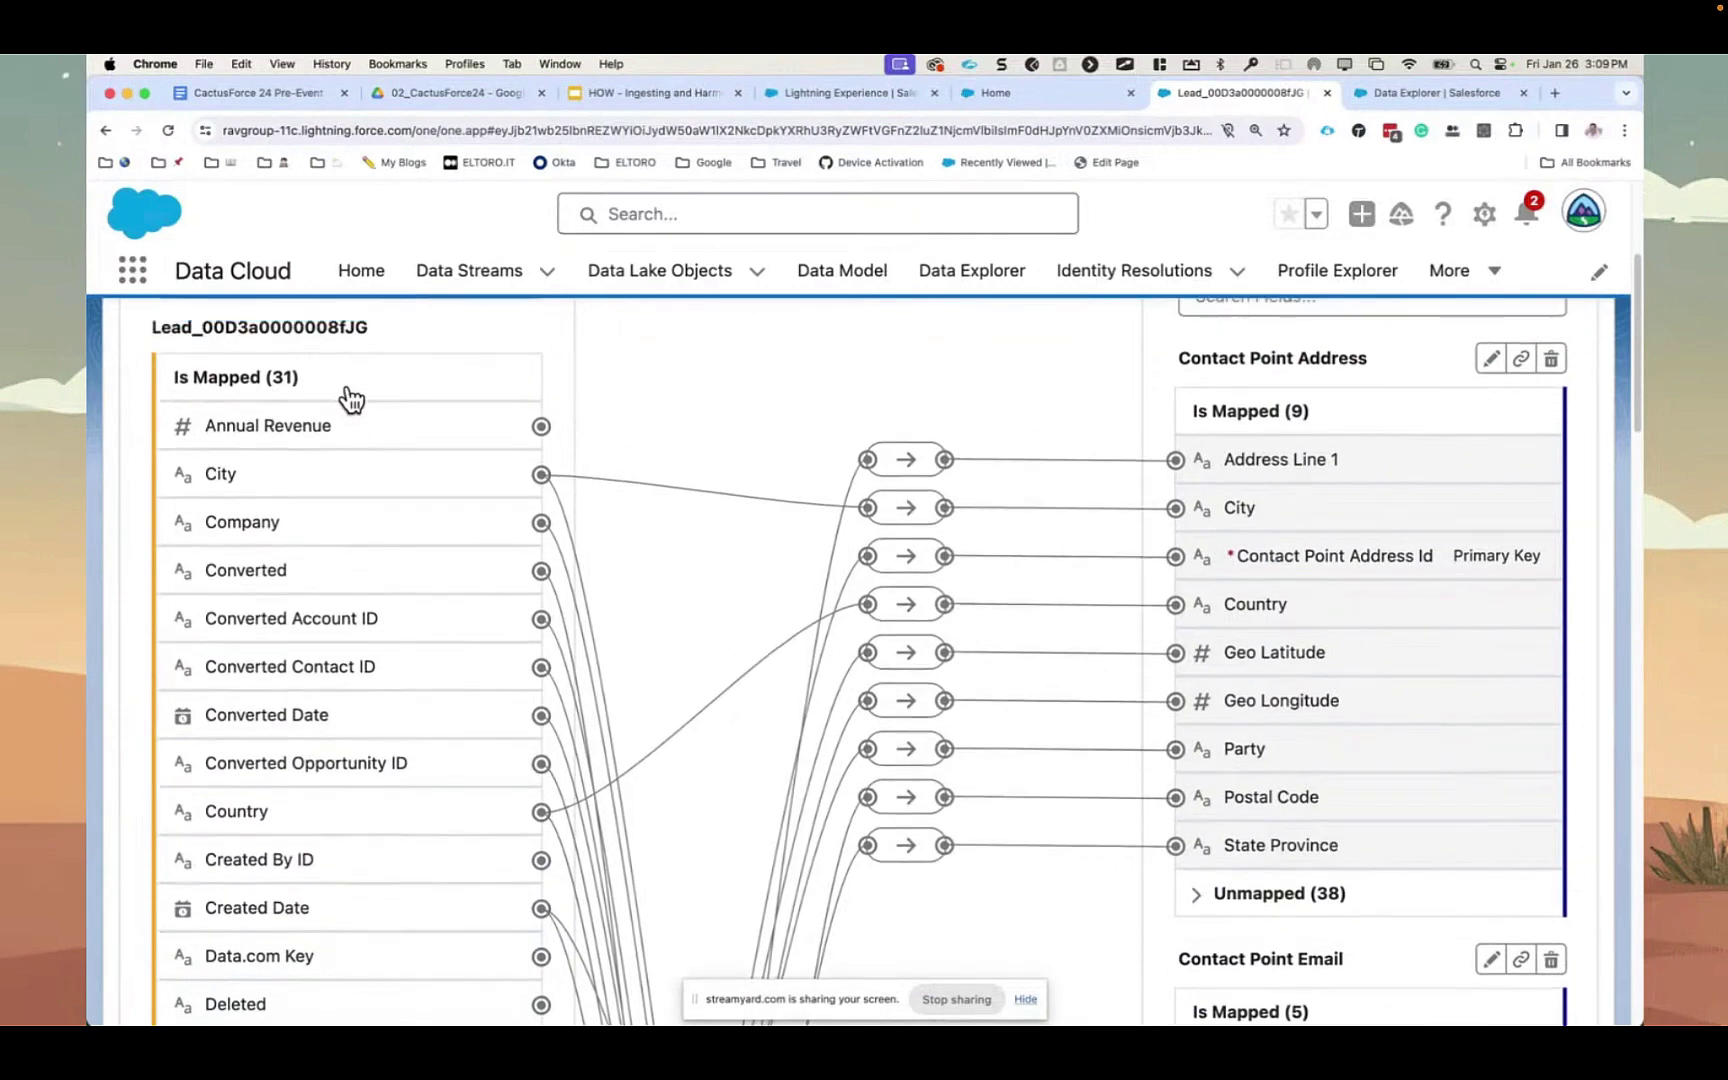
scroll(351, 399, up, 3)
- Filter both the source lead fields and the data model entity fields by "annual" to locate Annual Revenue
click(346, 425)
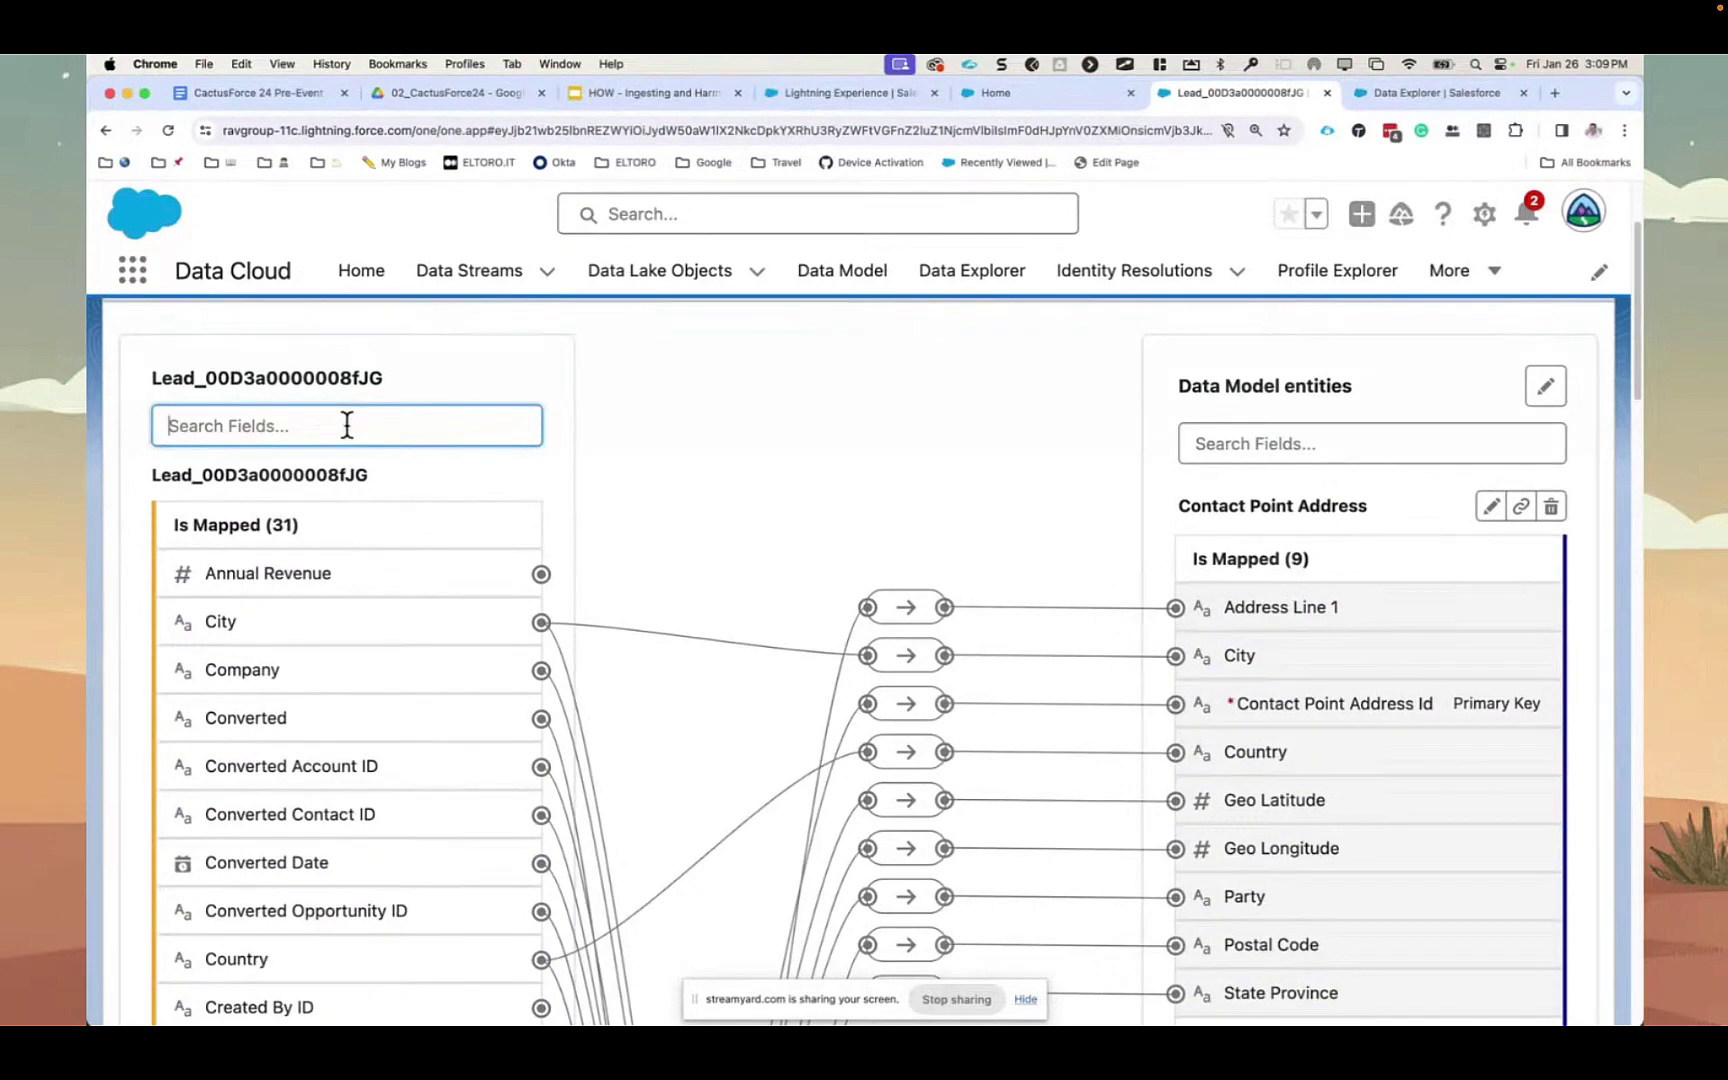
text(A)
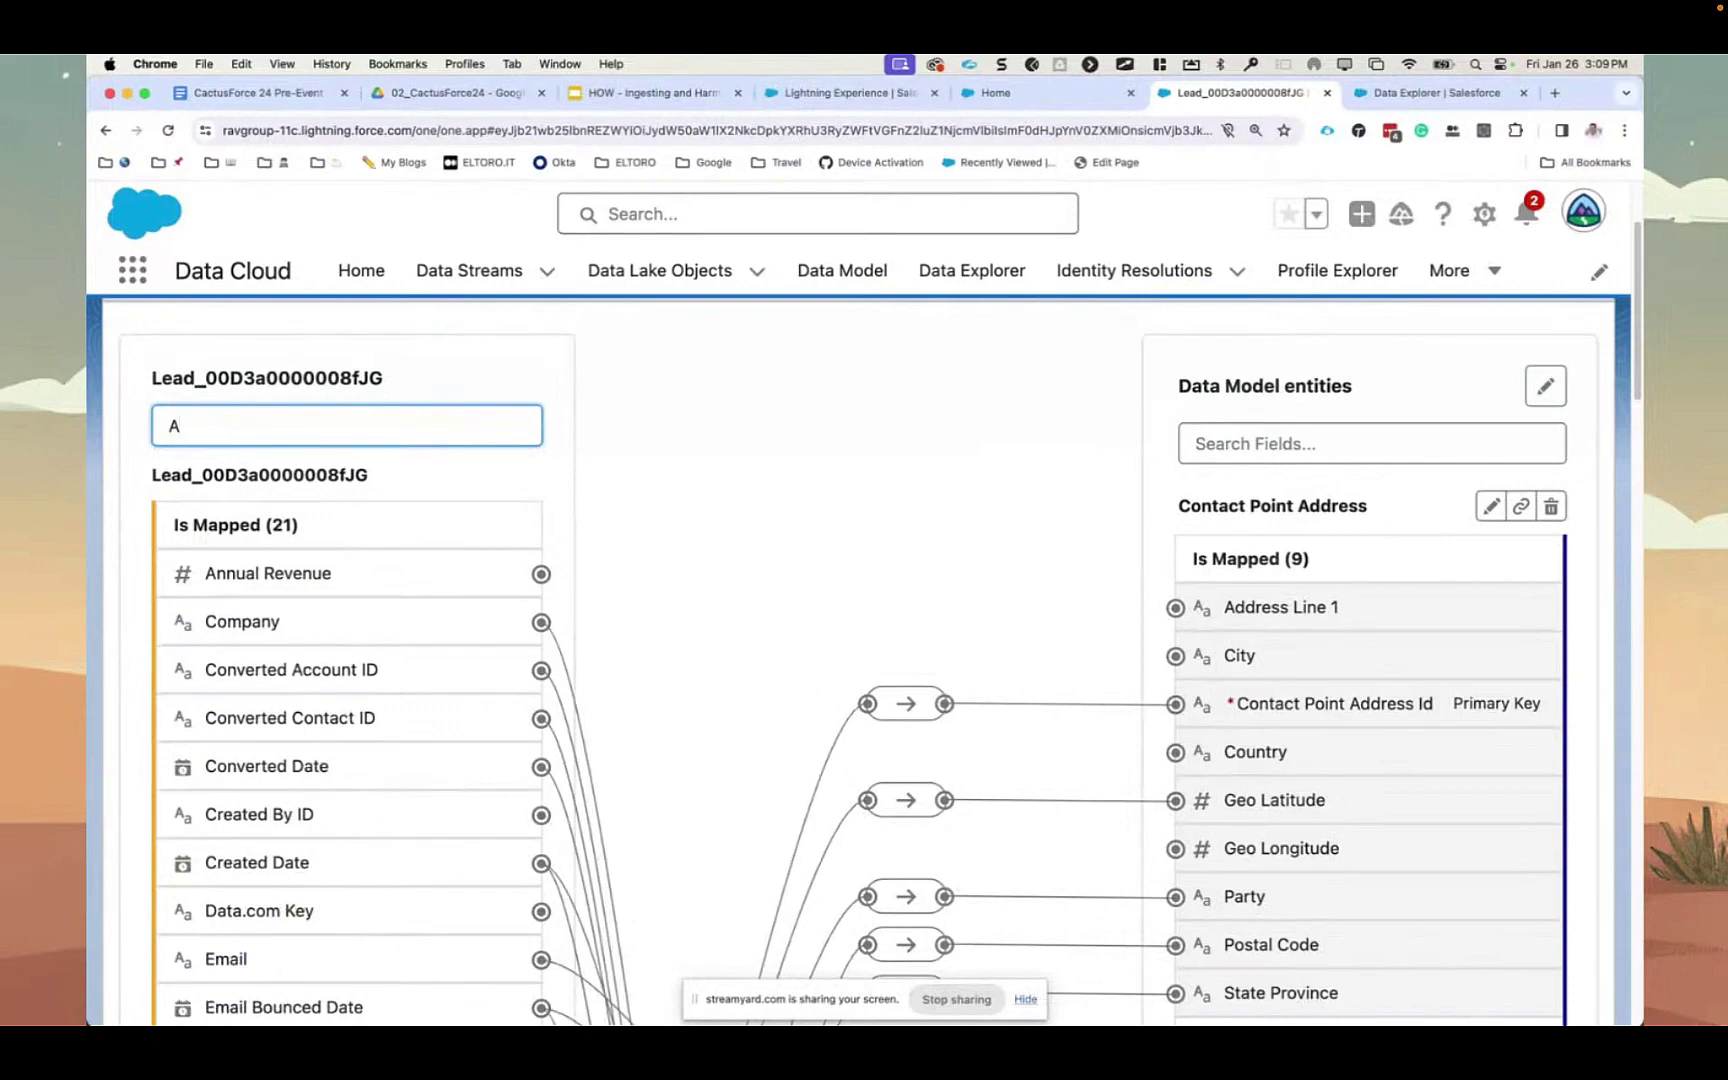
text(nnual)
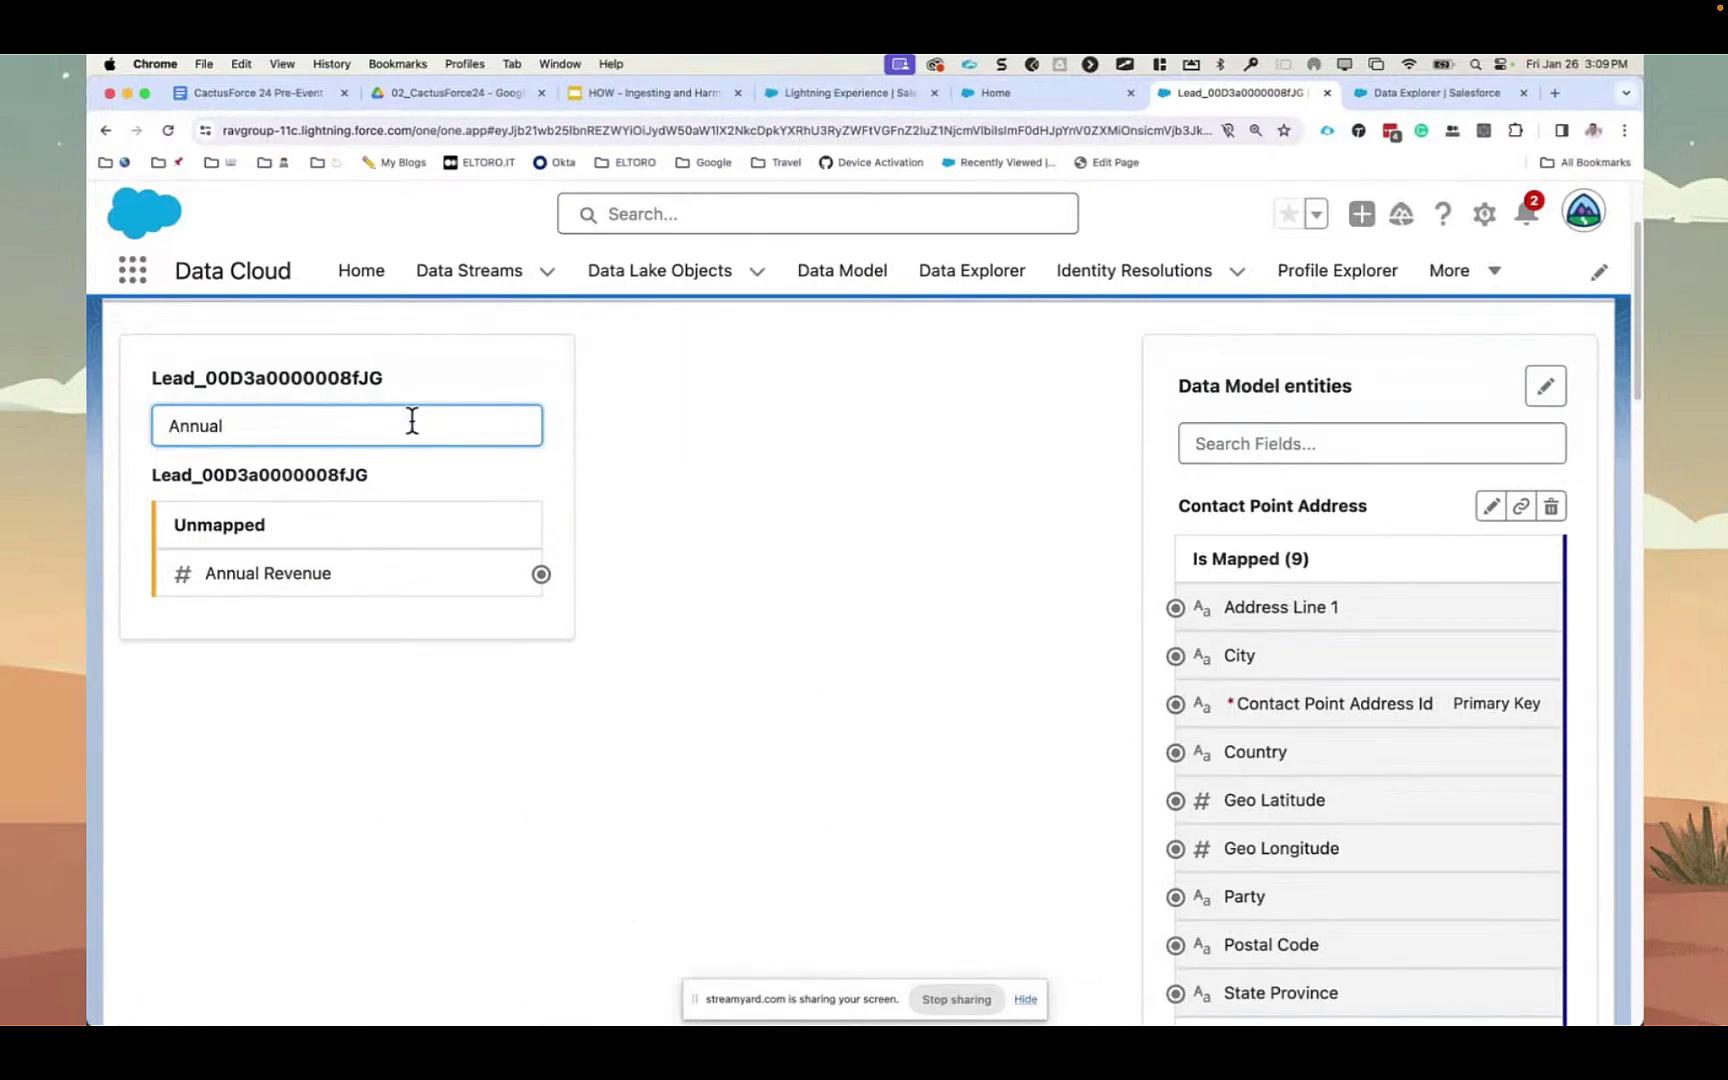
click(1229, 445)
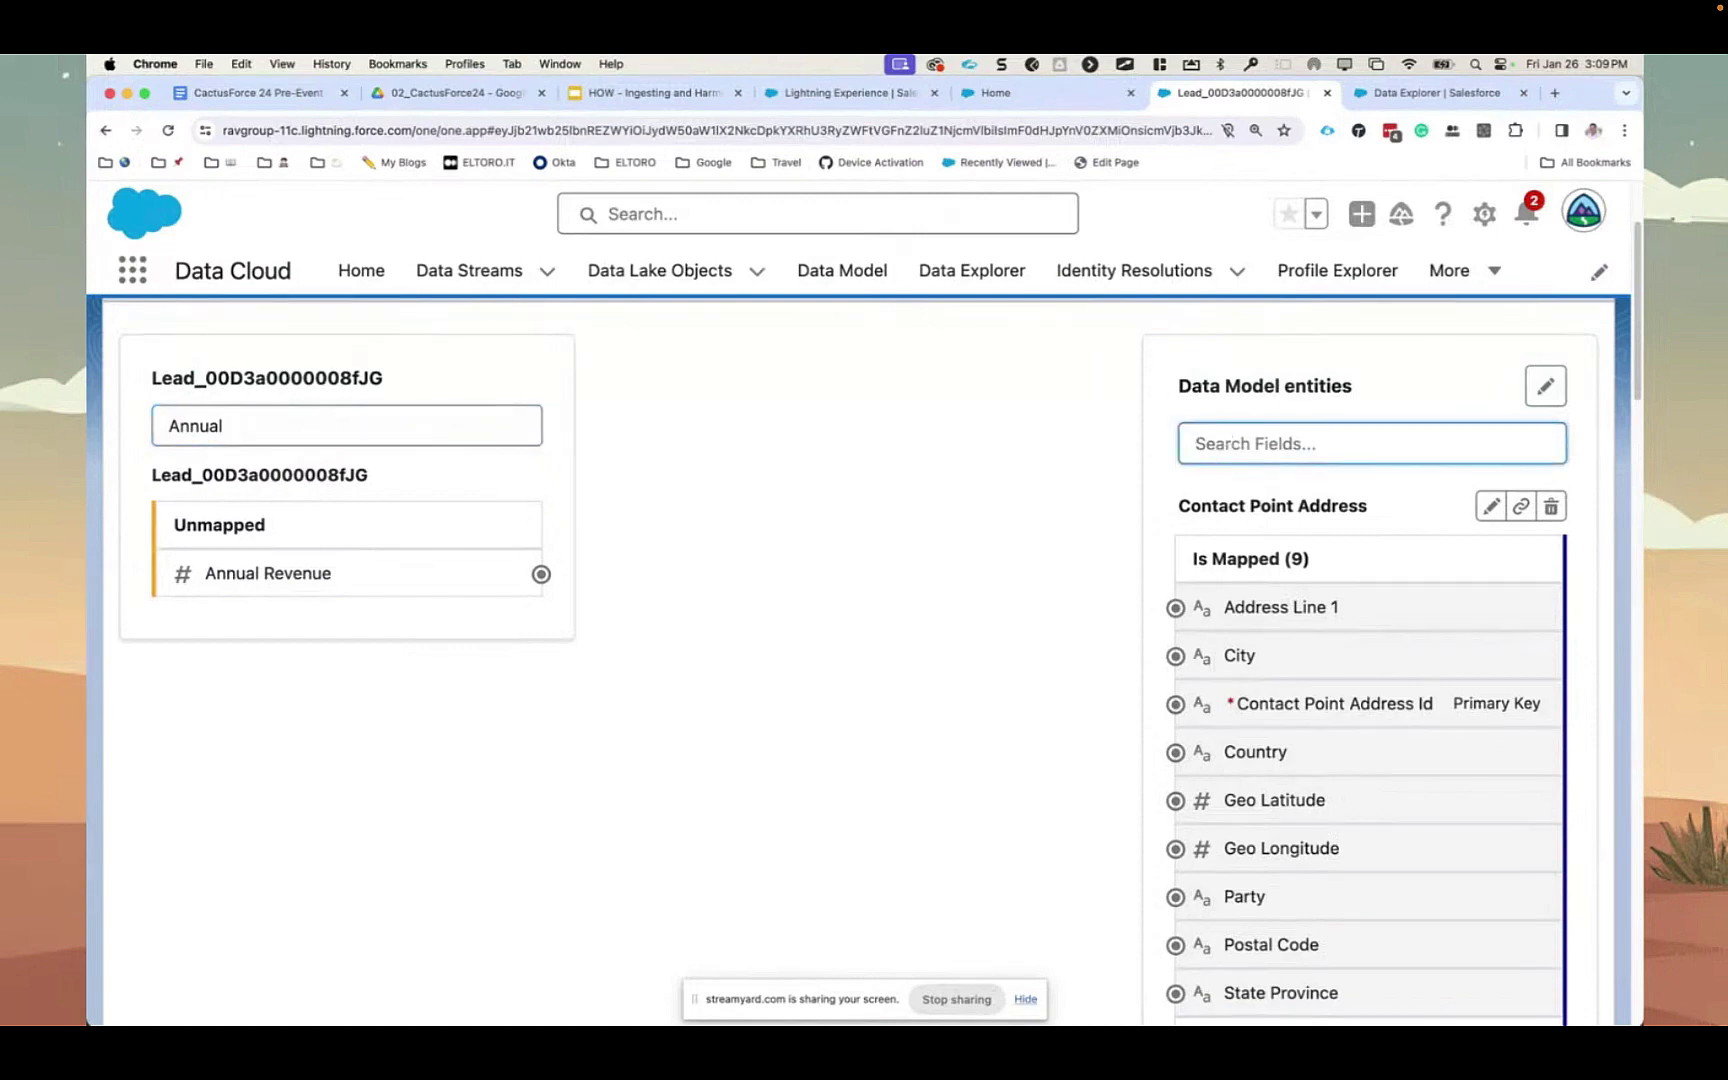
text(annual)
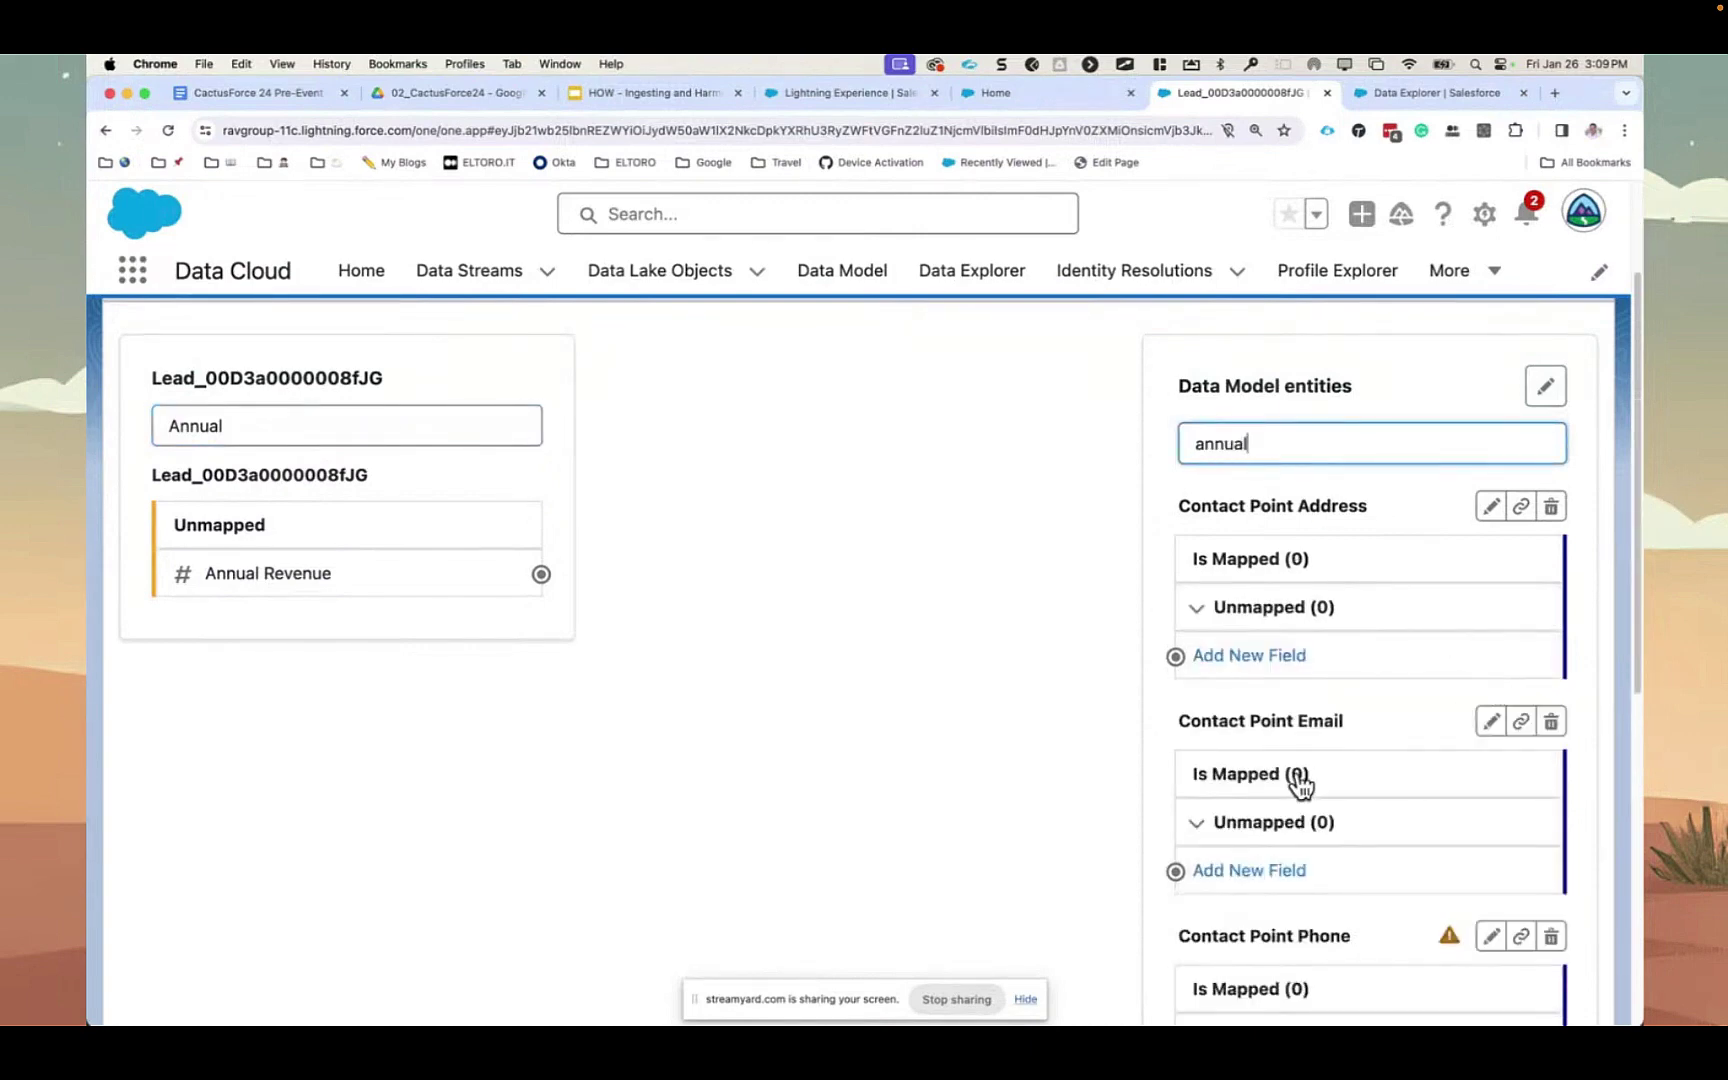
scroll(1297, 775, down, 5)
scroll(1297, 783, down, 7)
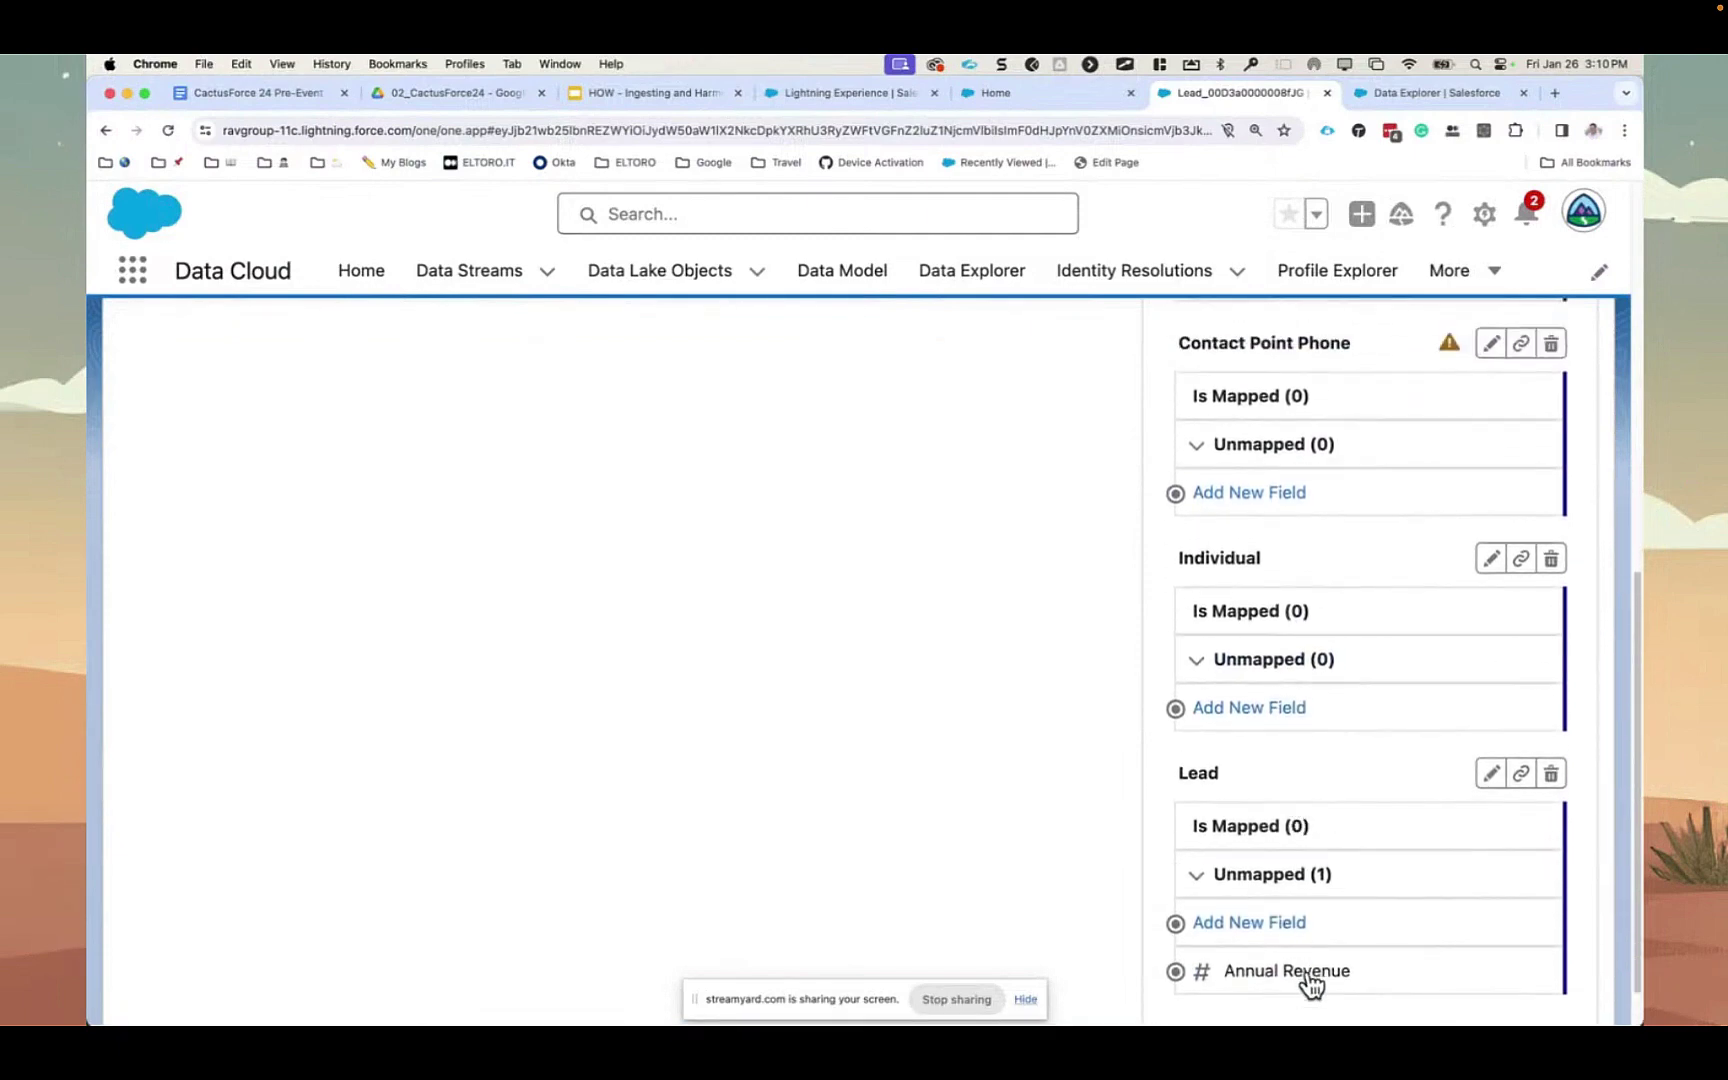
scroll(927, 770, up, 12)
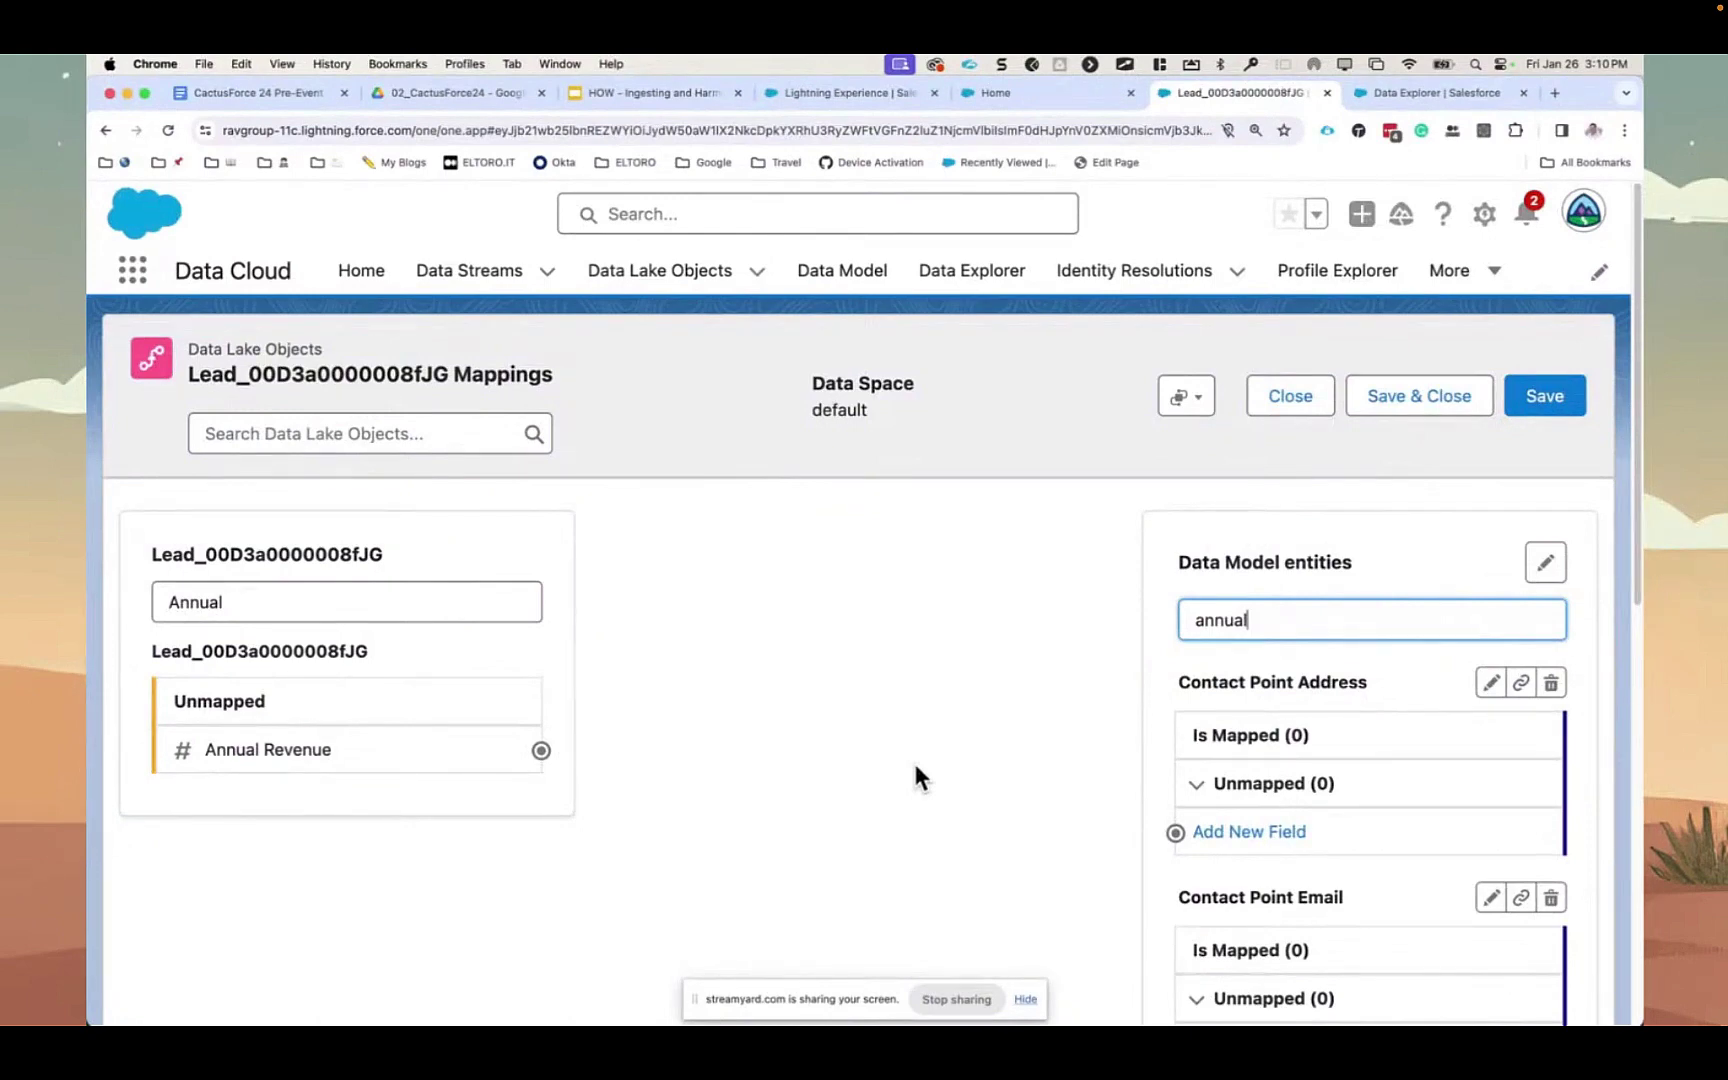
- Map the source Annual Revenue field to Annual Revenue in the Lead entity, then save and close the mappings
click(405, 752)
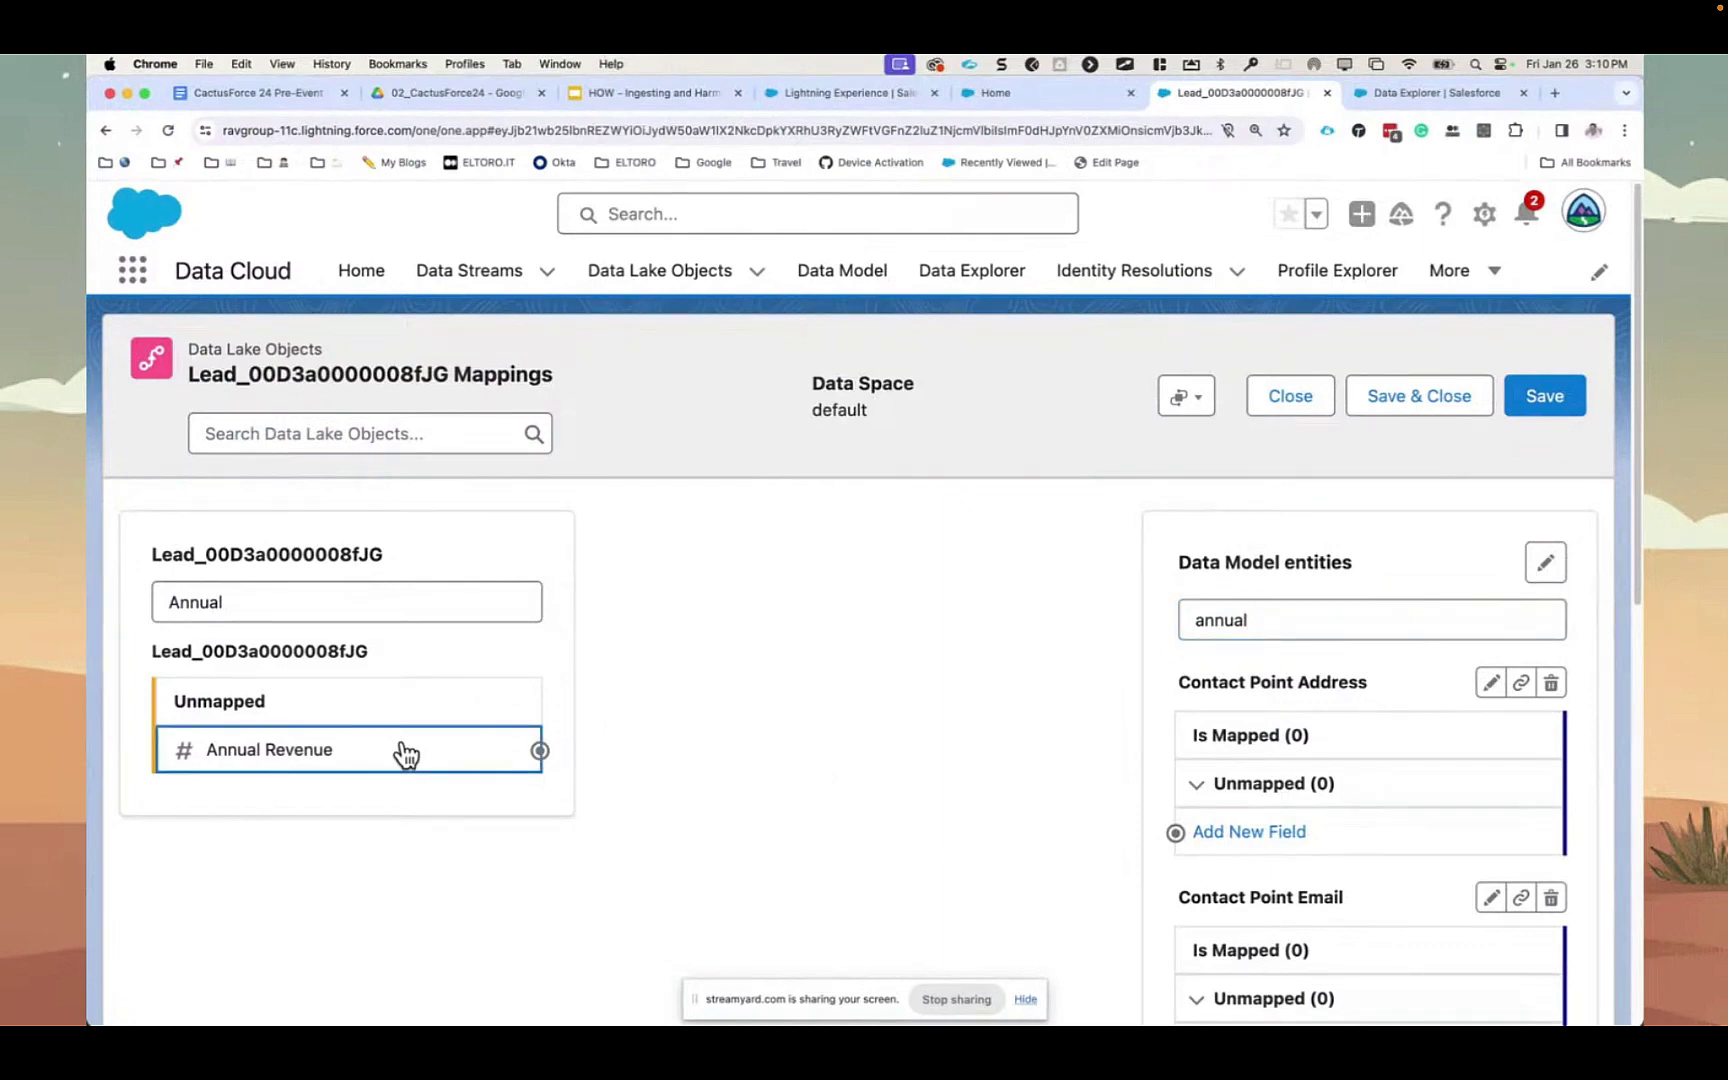
scroll(885, 745, down, 6)
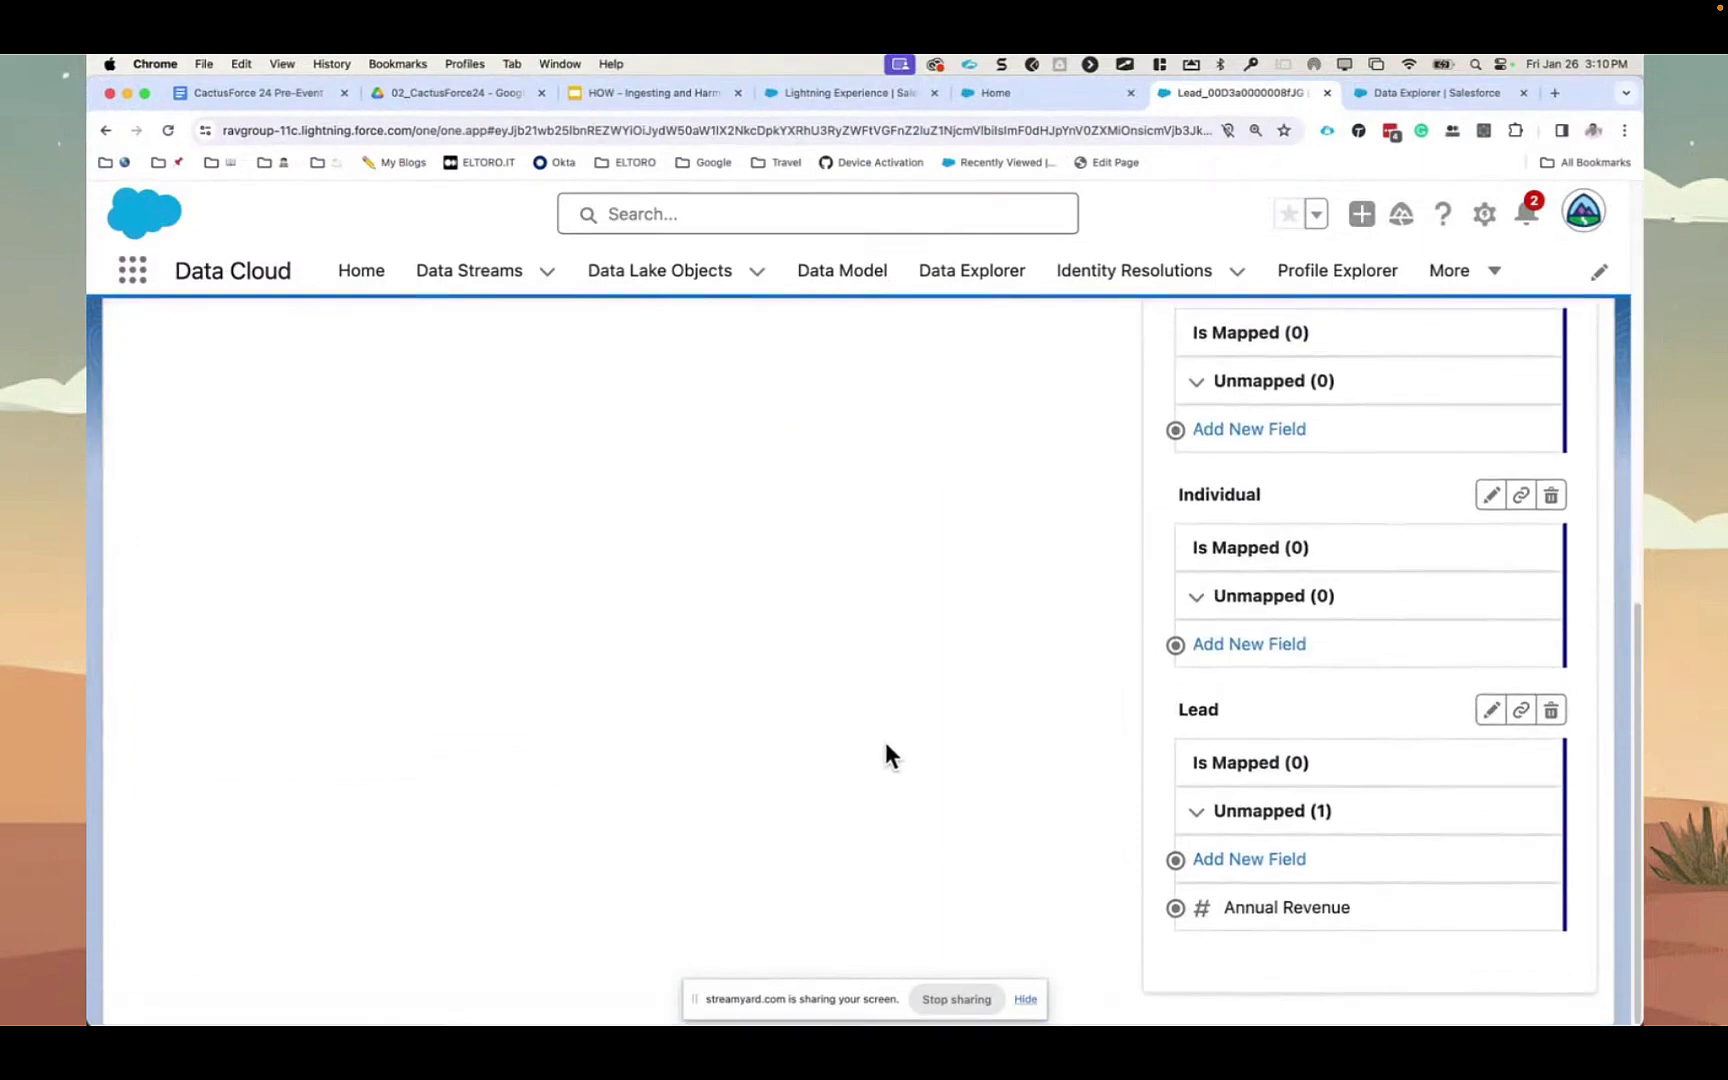
click(1240, 910)
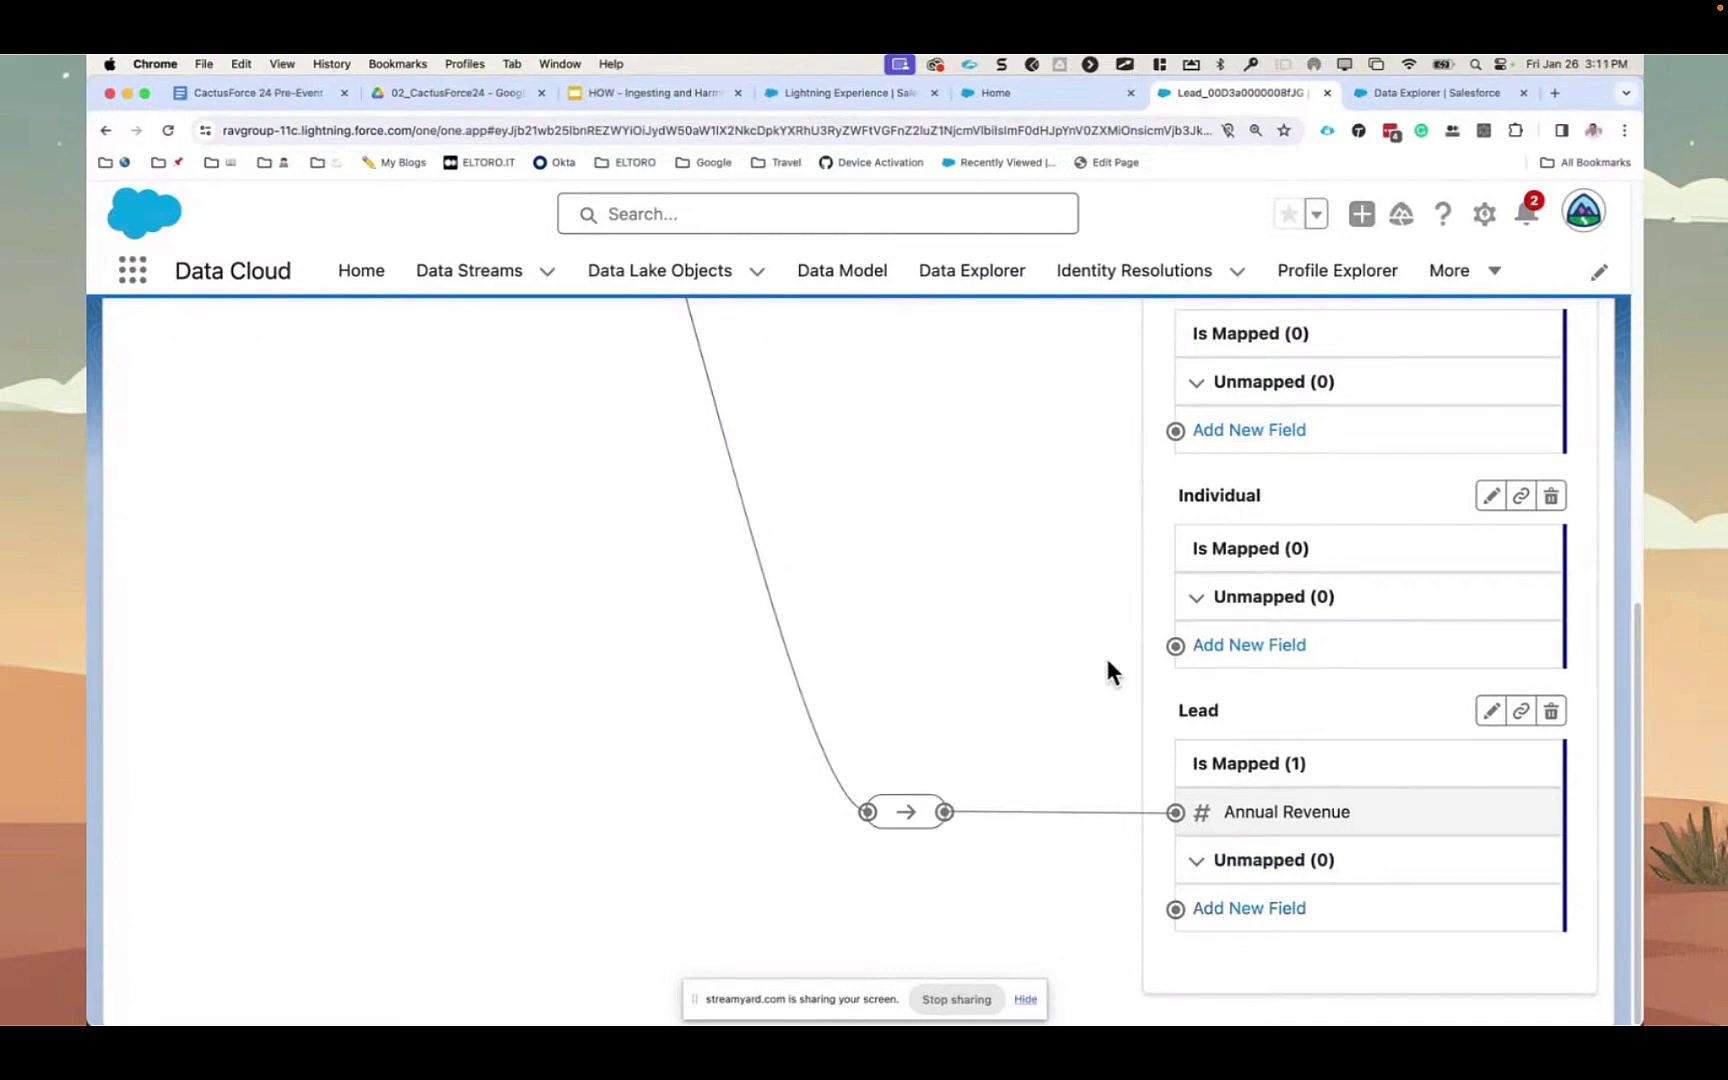
scroll(1079, 518, up, 10)
scroll(1081, 530, down, 1)
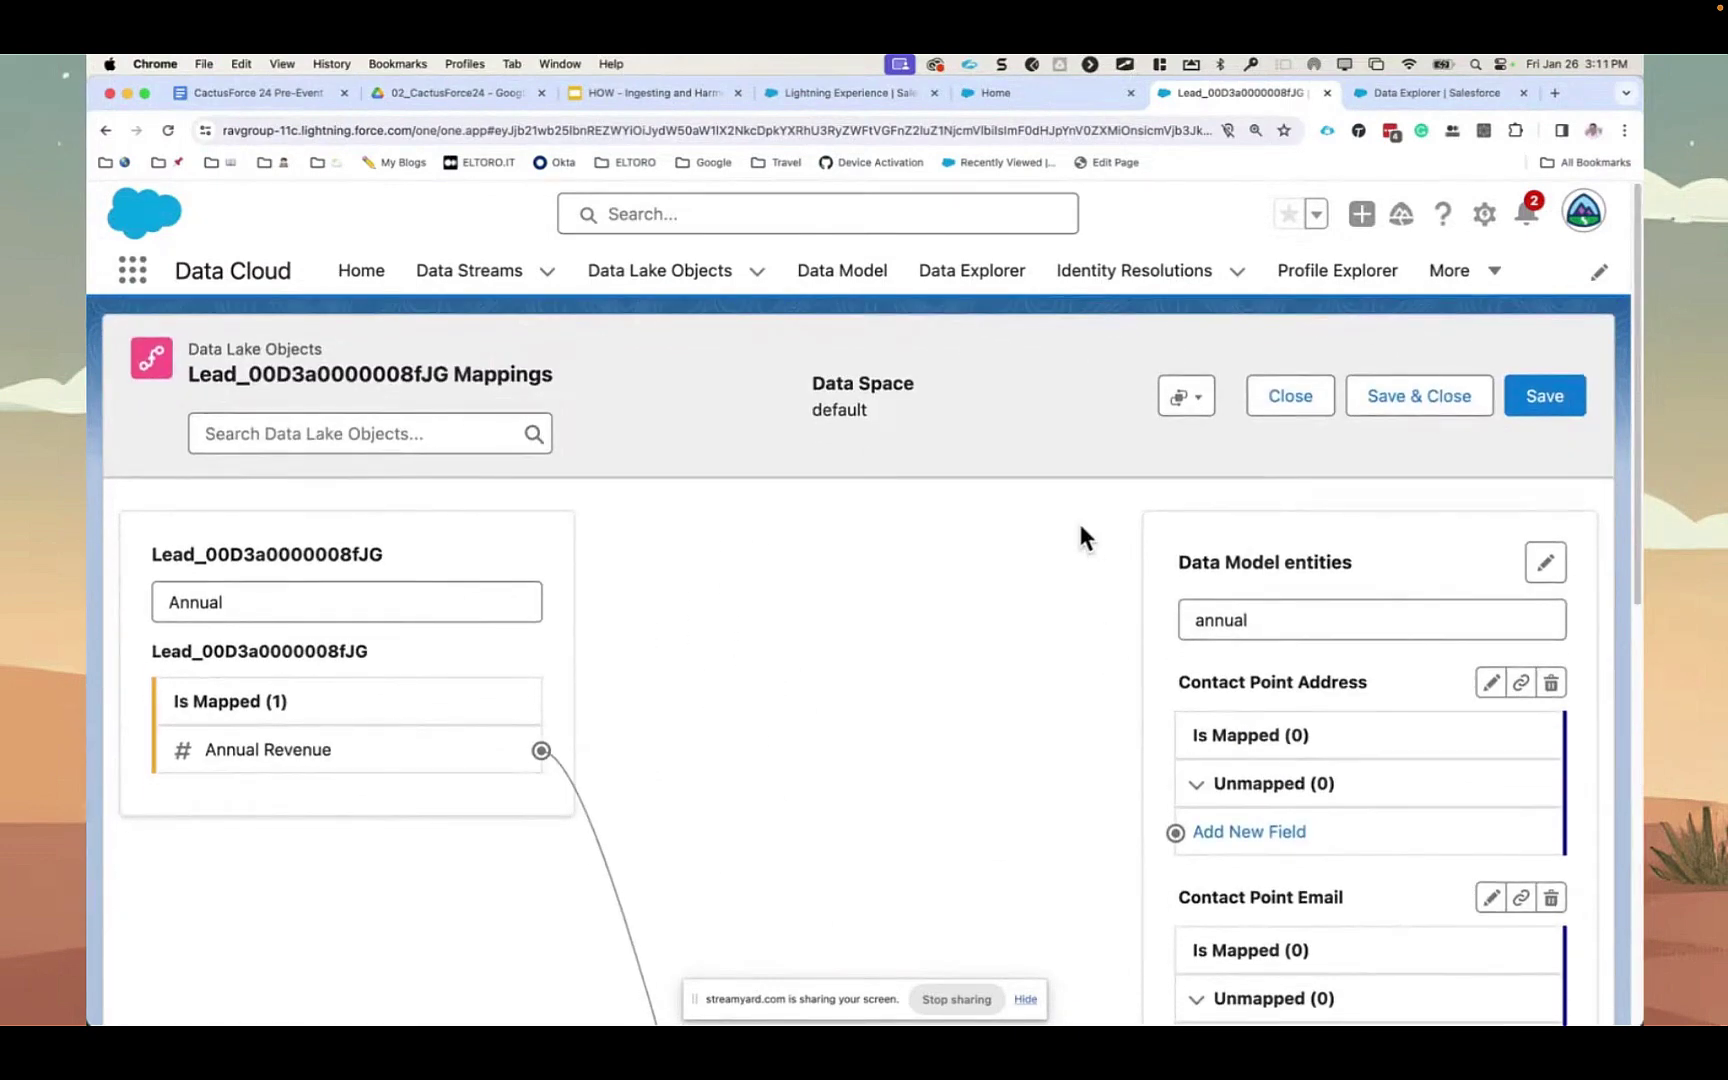
click(1436, 402)
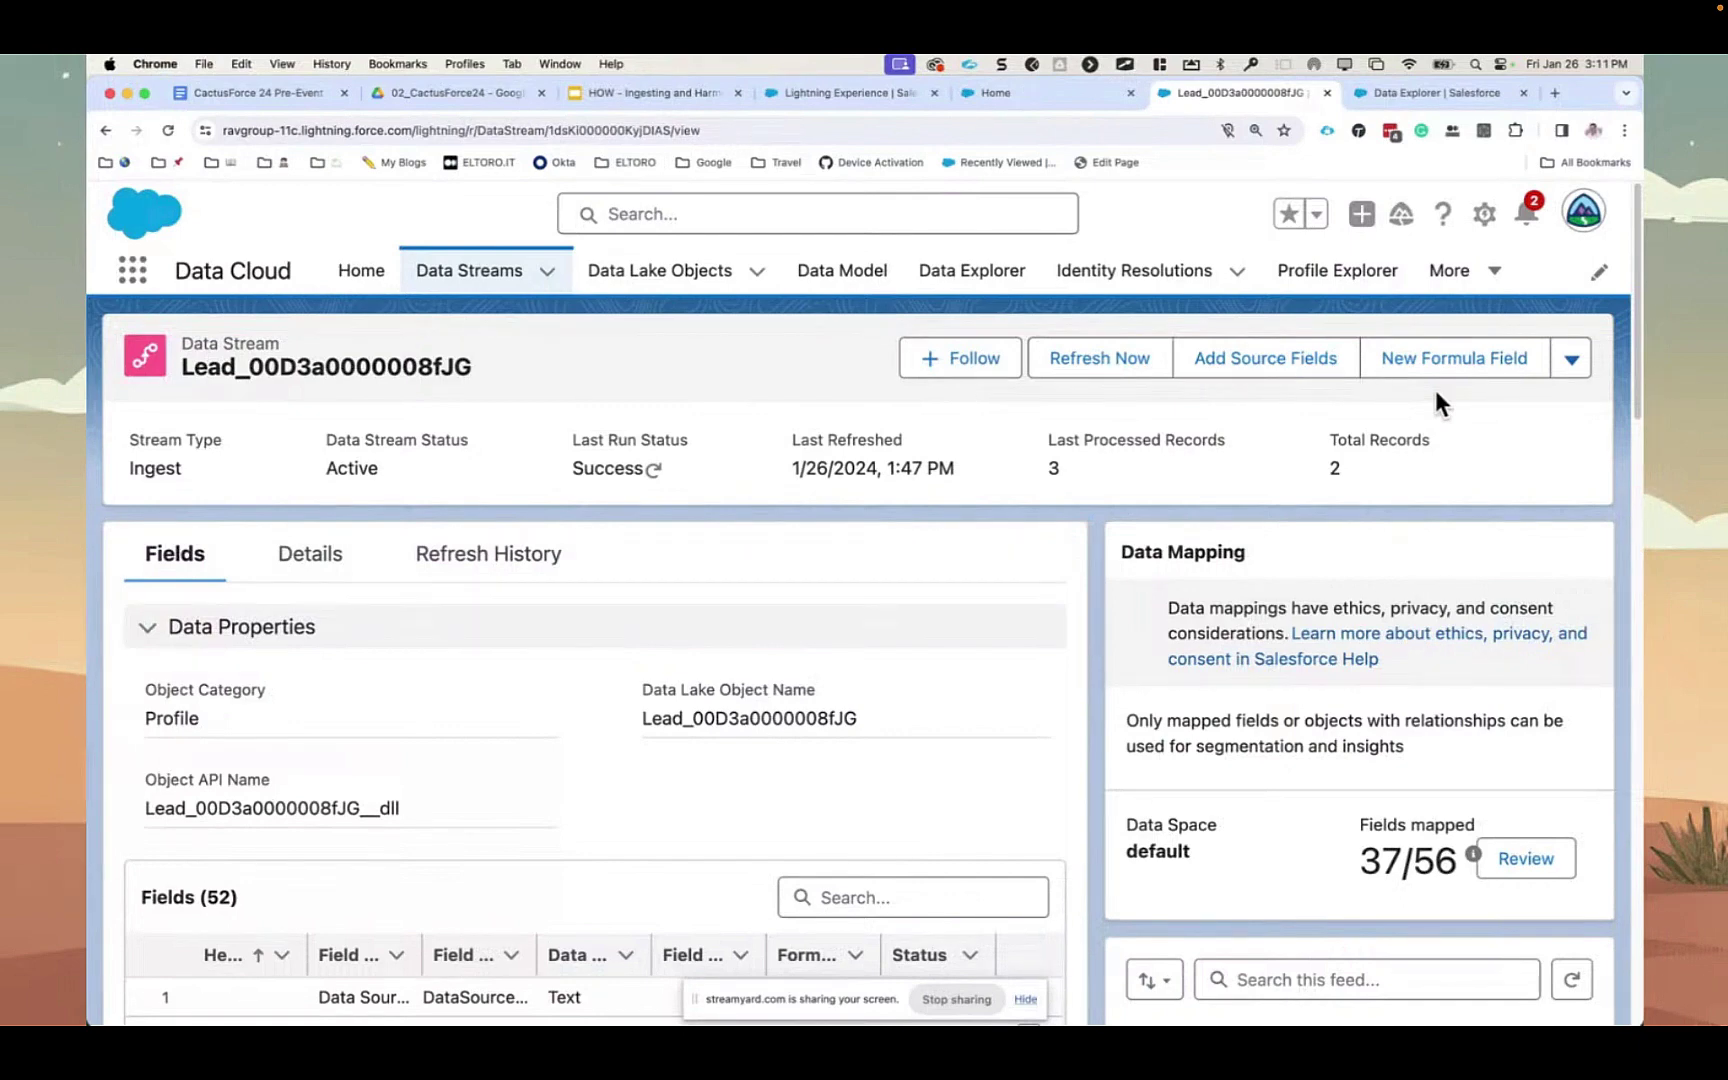
- Show the records of the Lead data model object in Data Explorer
click(984, 281)
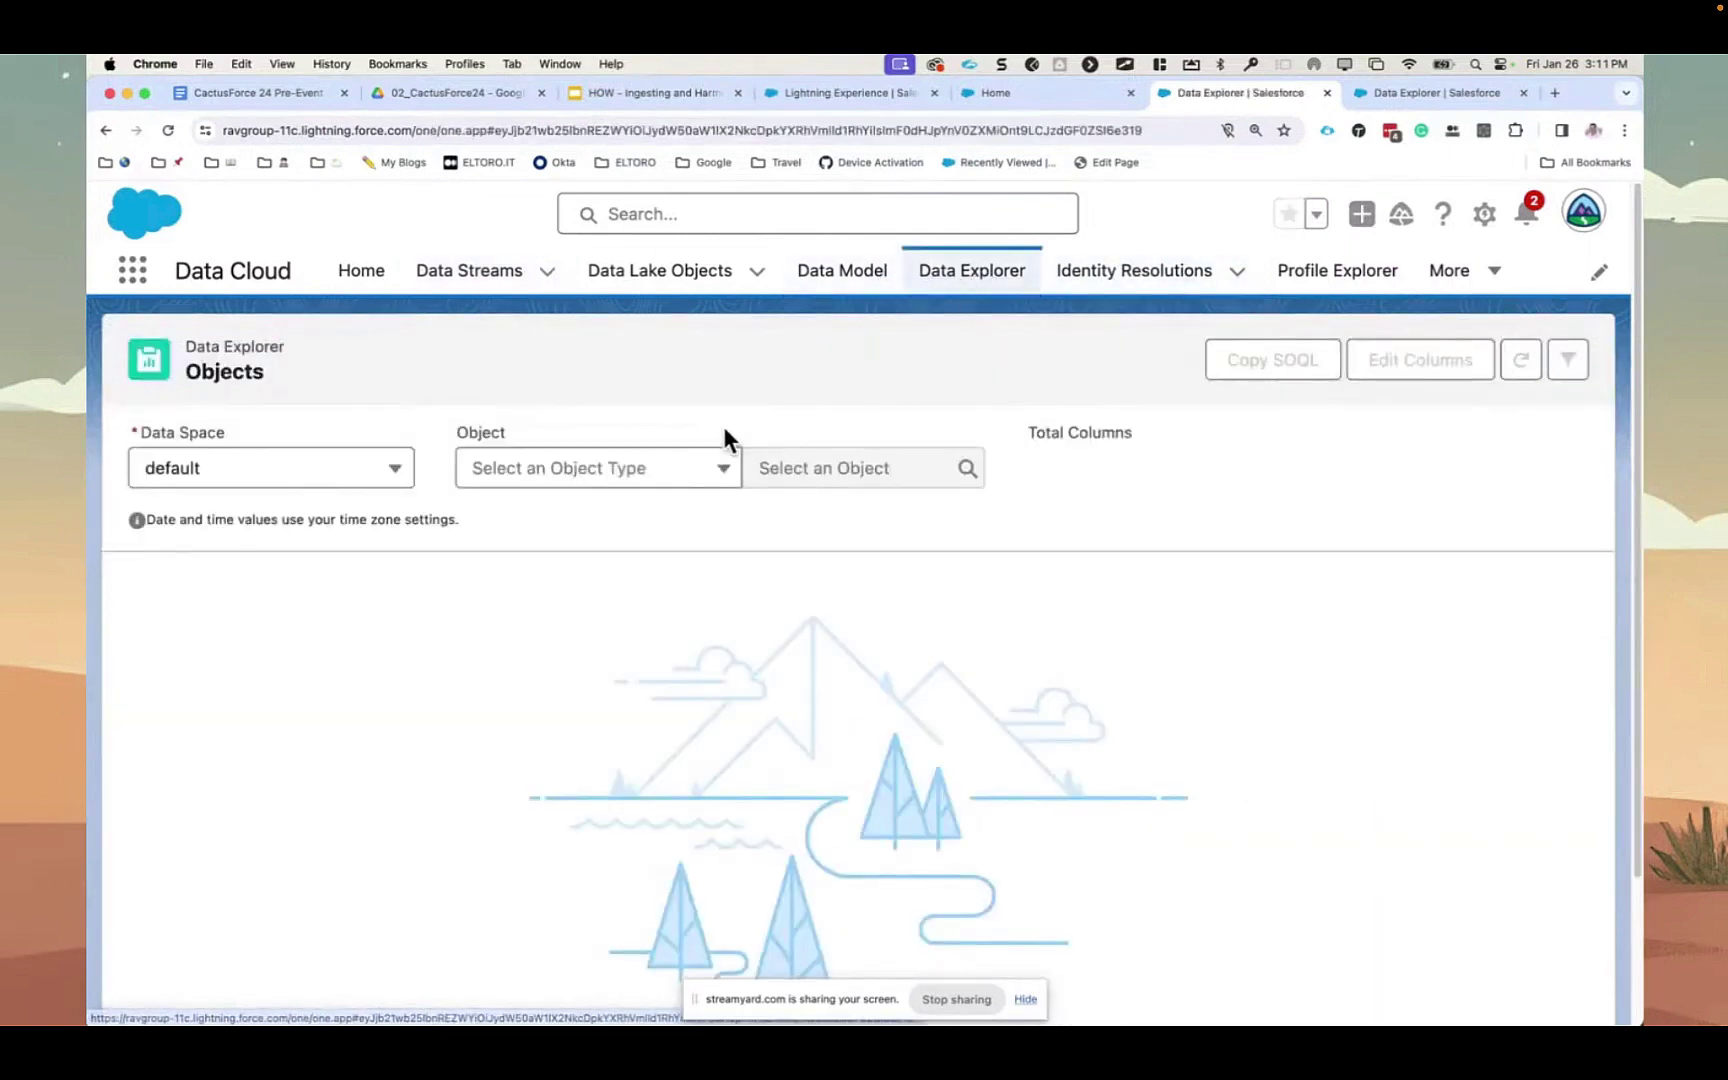
click(663, 482)
click(658, 568)
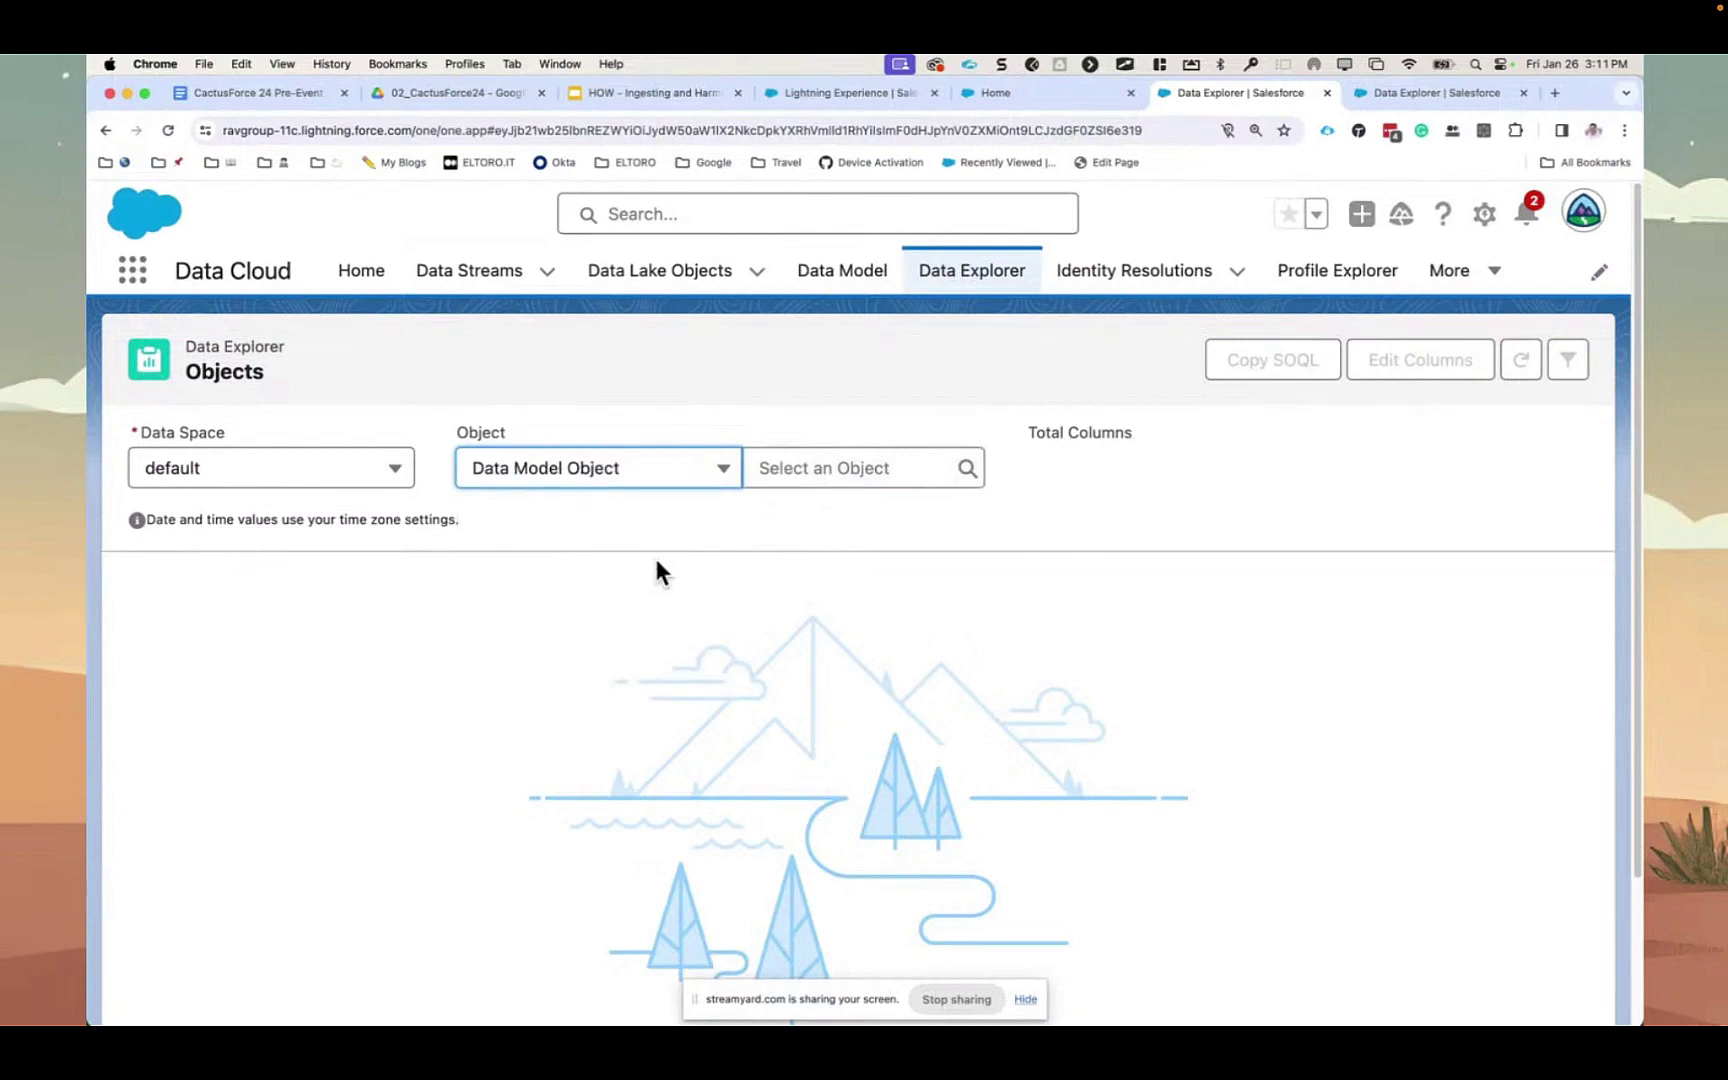
click(866, 468)
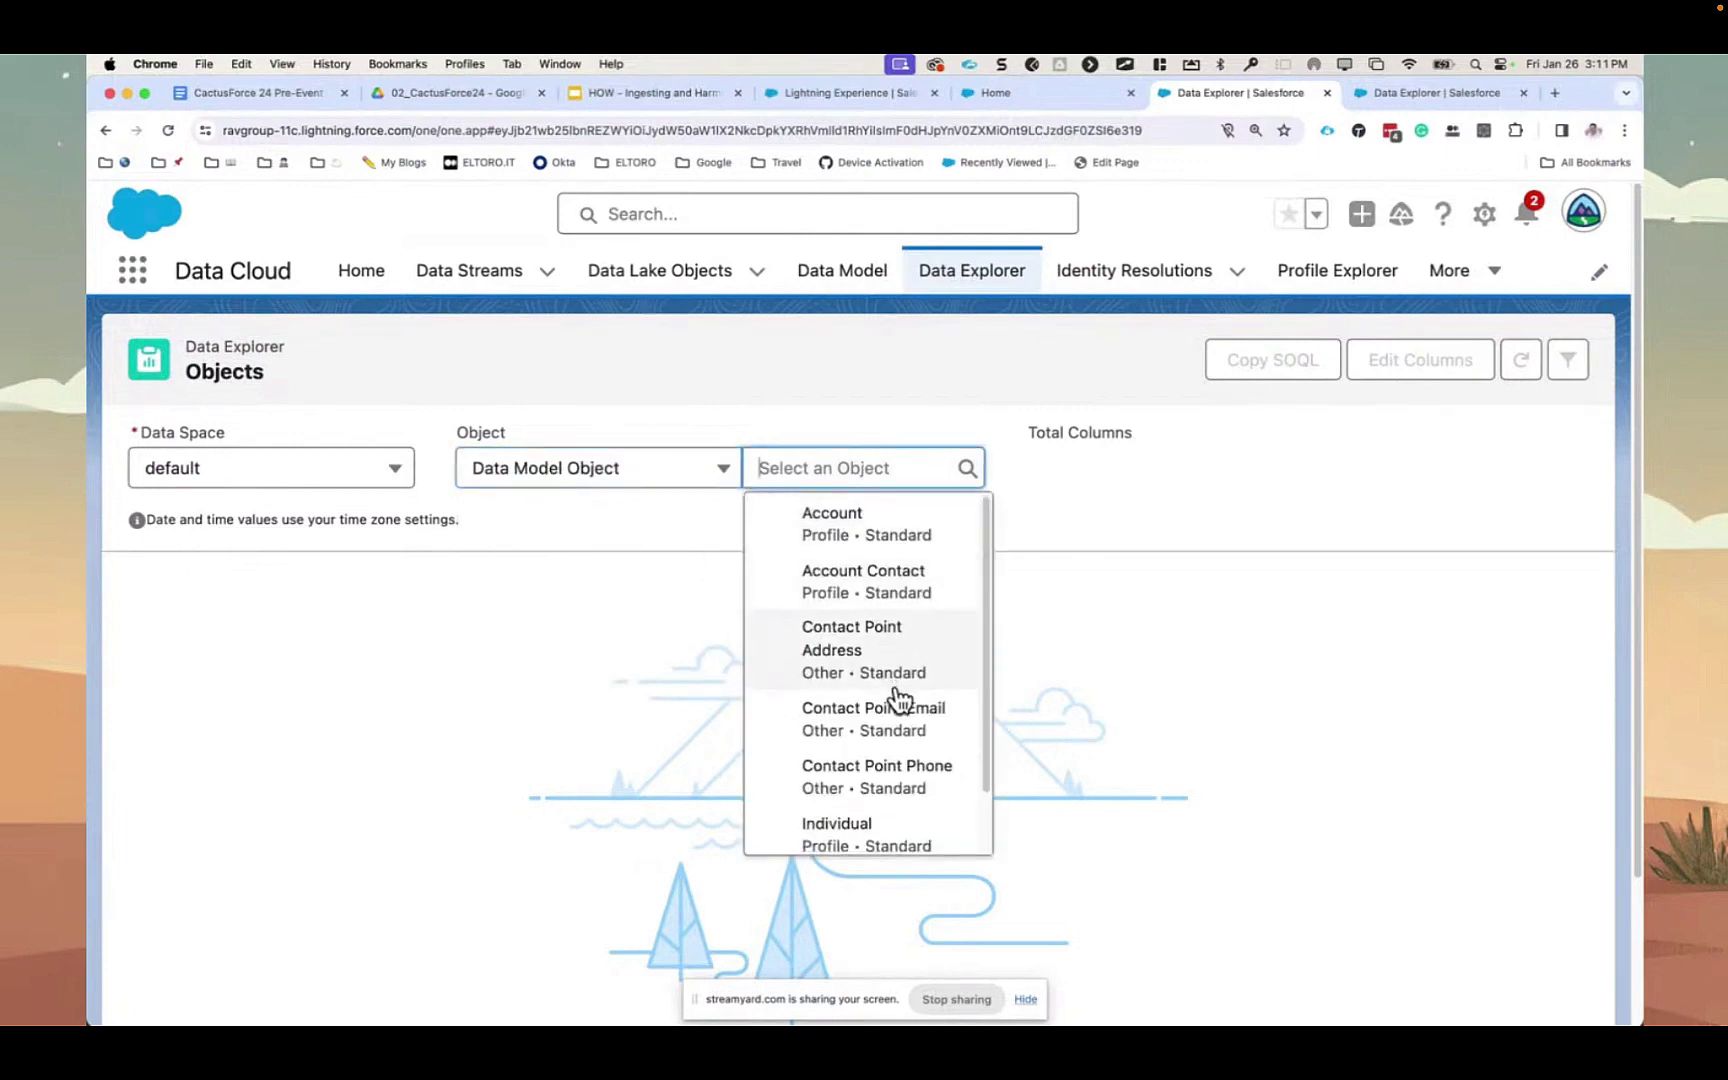
scroll(895, 704, down, 2)
click(878, 815)
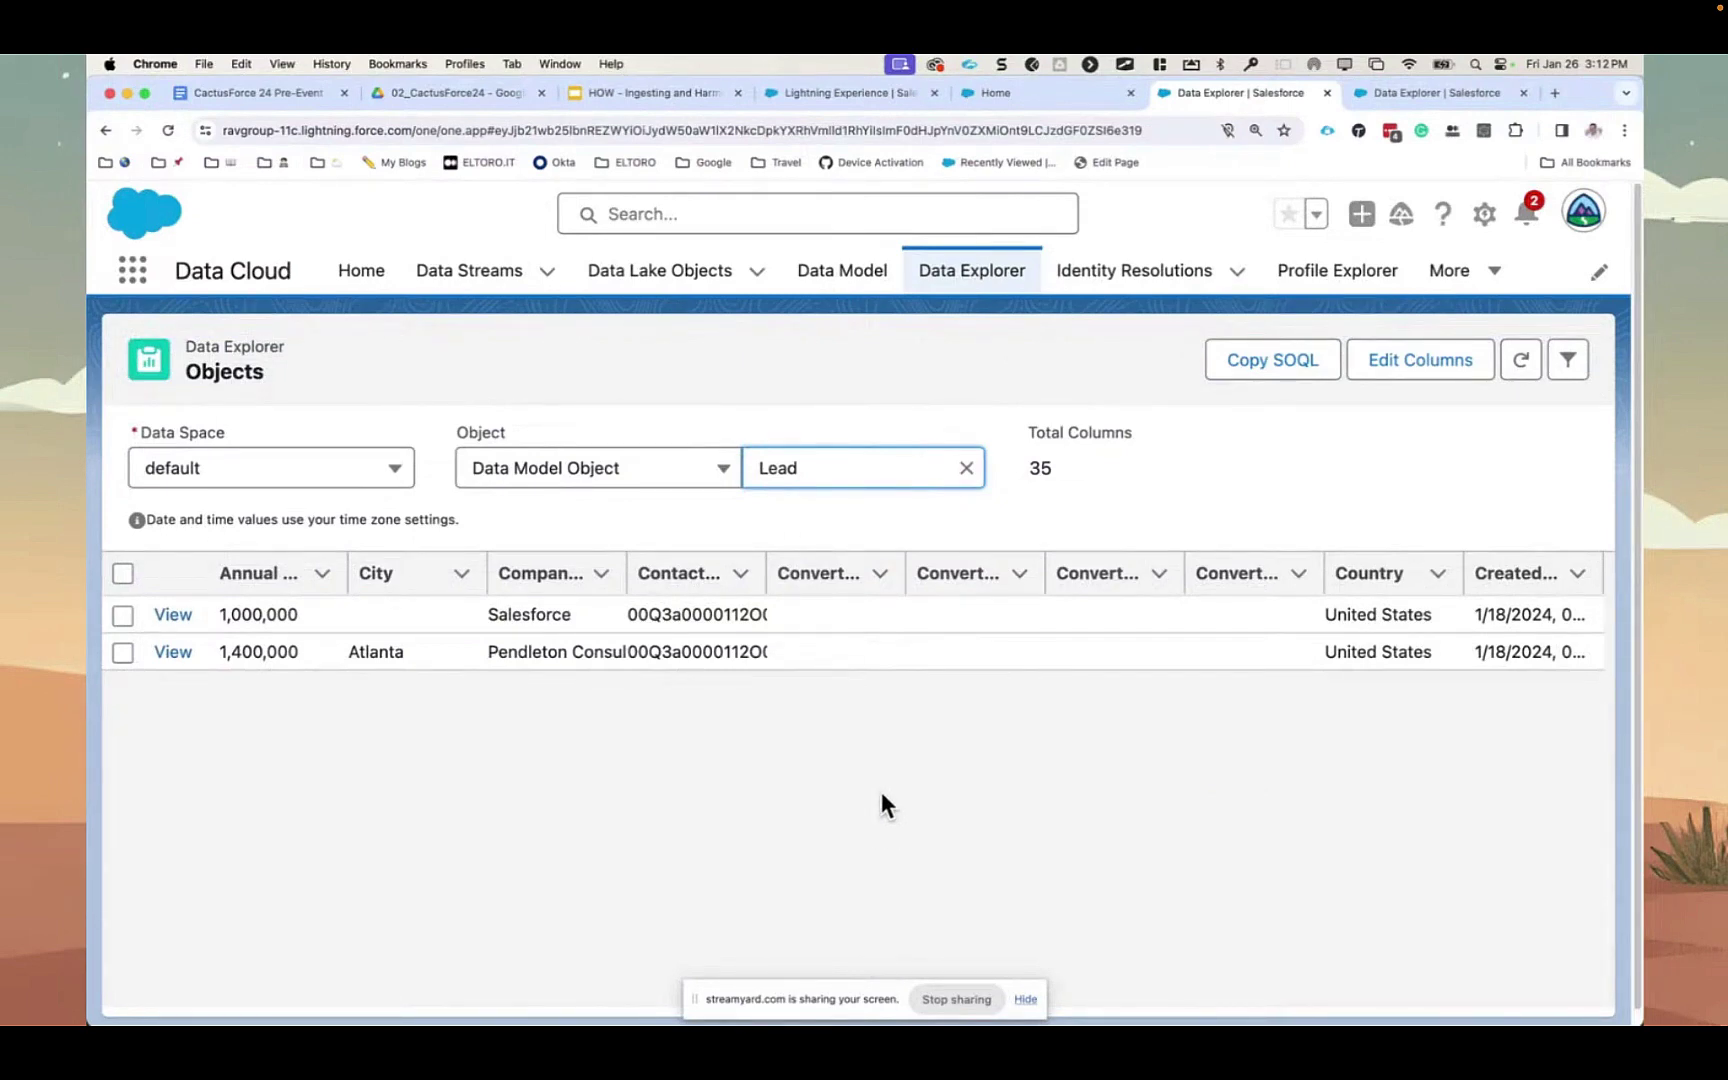
- Display the SOQL query for the Lead data, examine the object name ssot__Lead__dlm magnified, and close the query dialog
click(1312, 376)
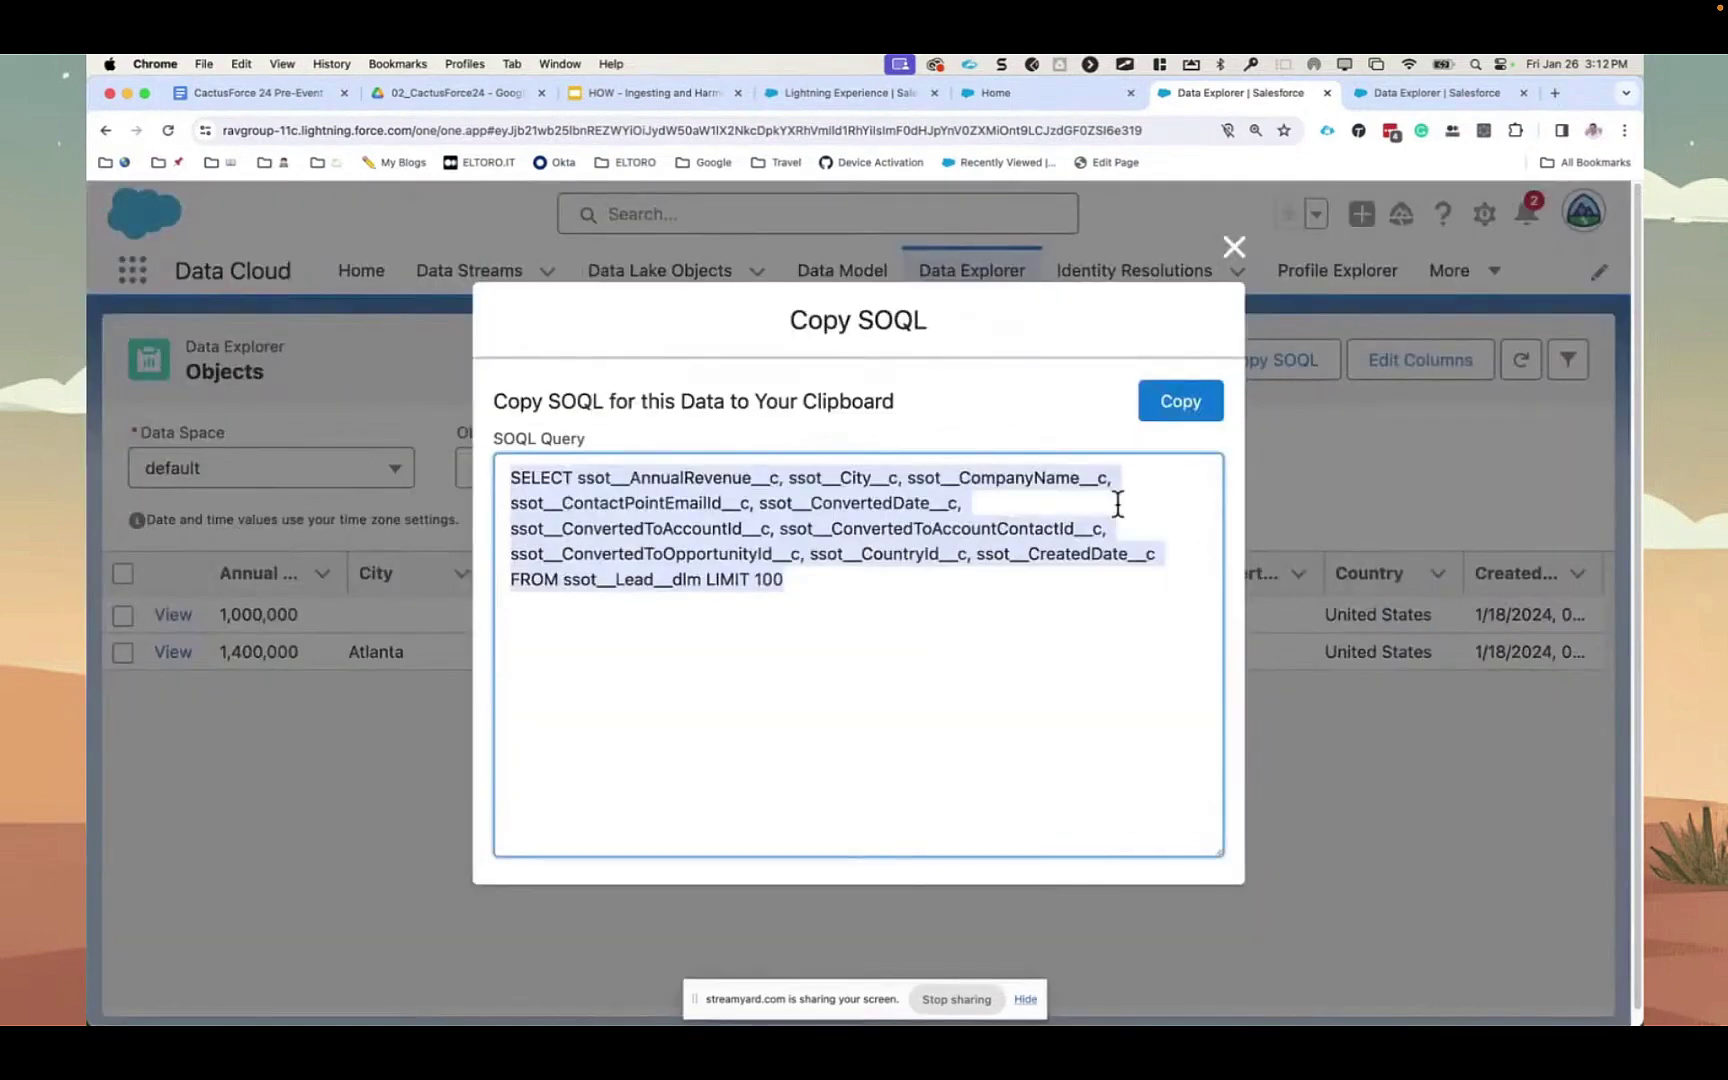
double_click(629, 580)
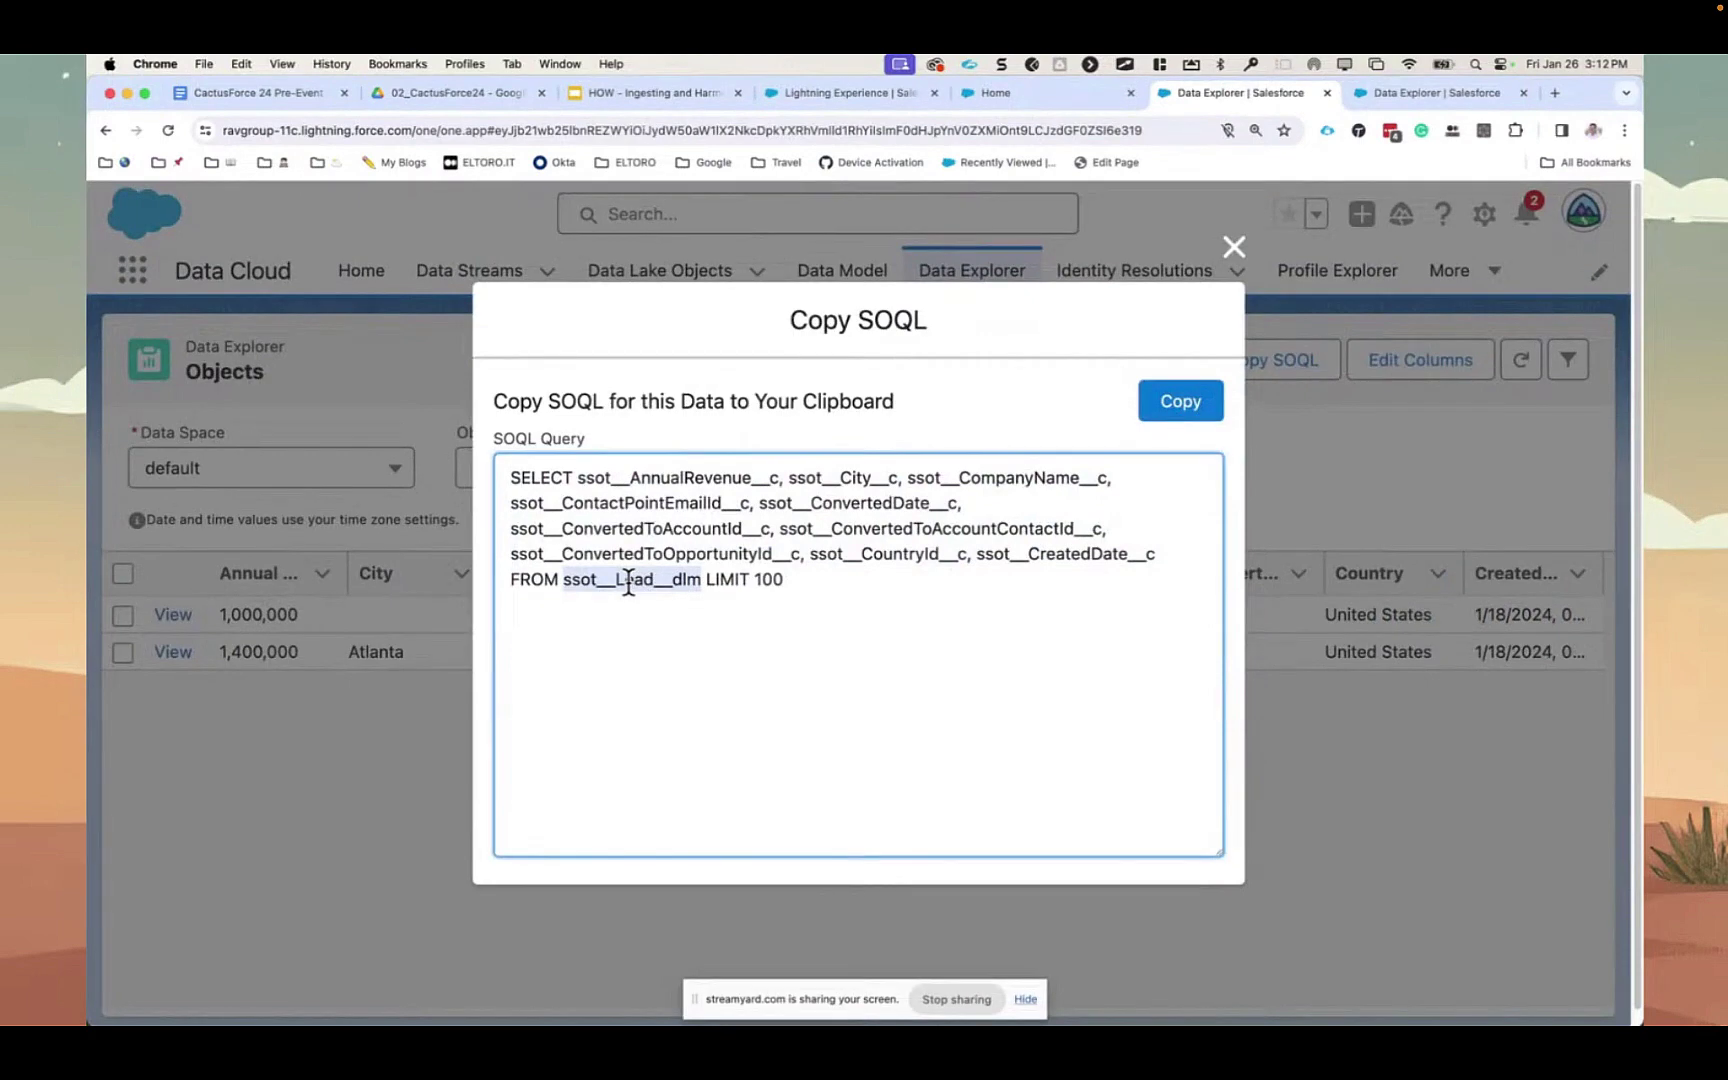
key(alt+super+8)
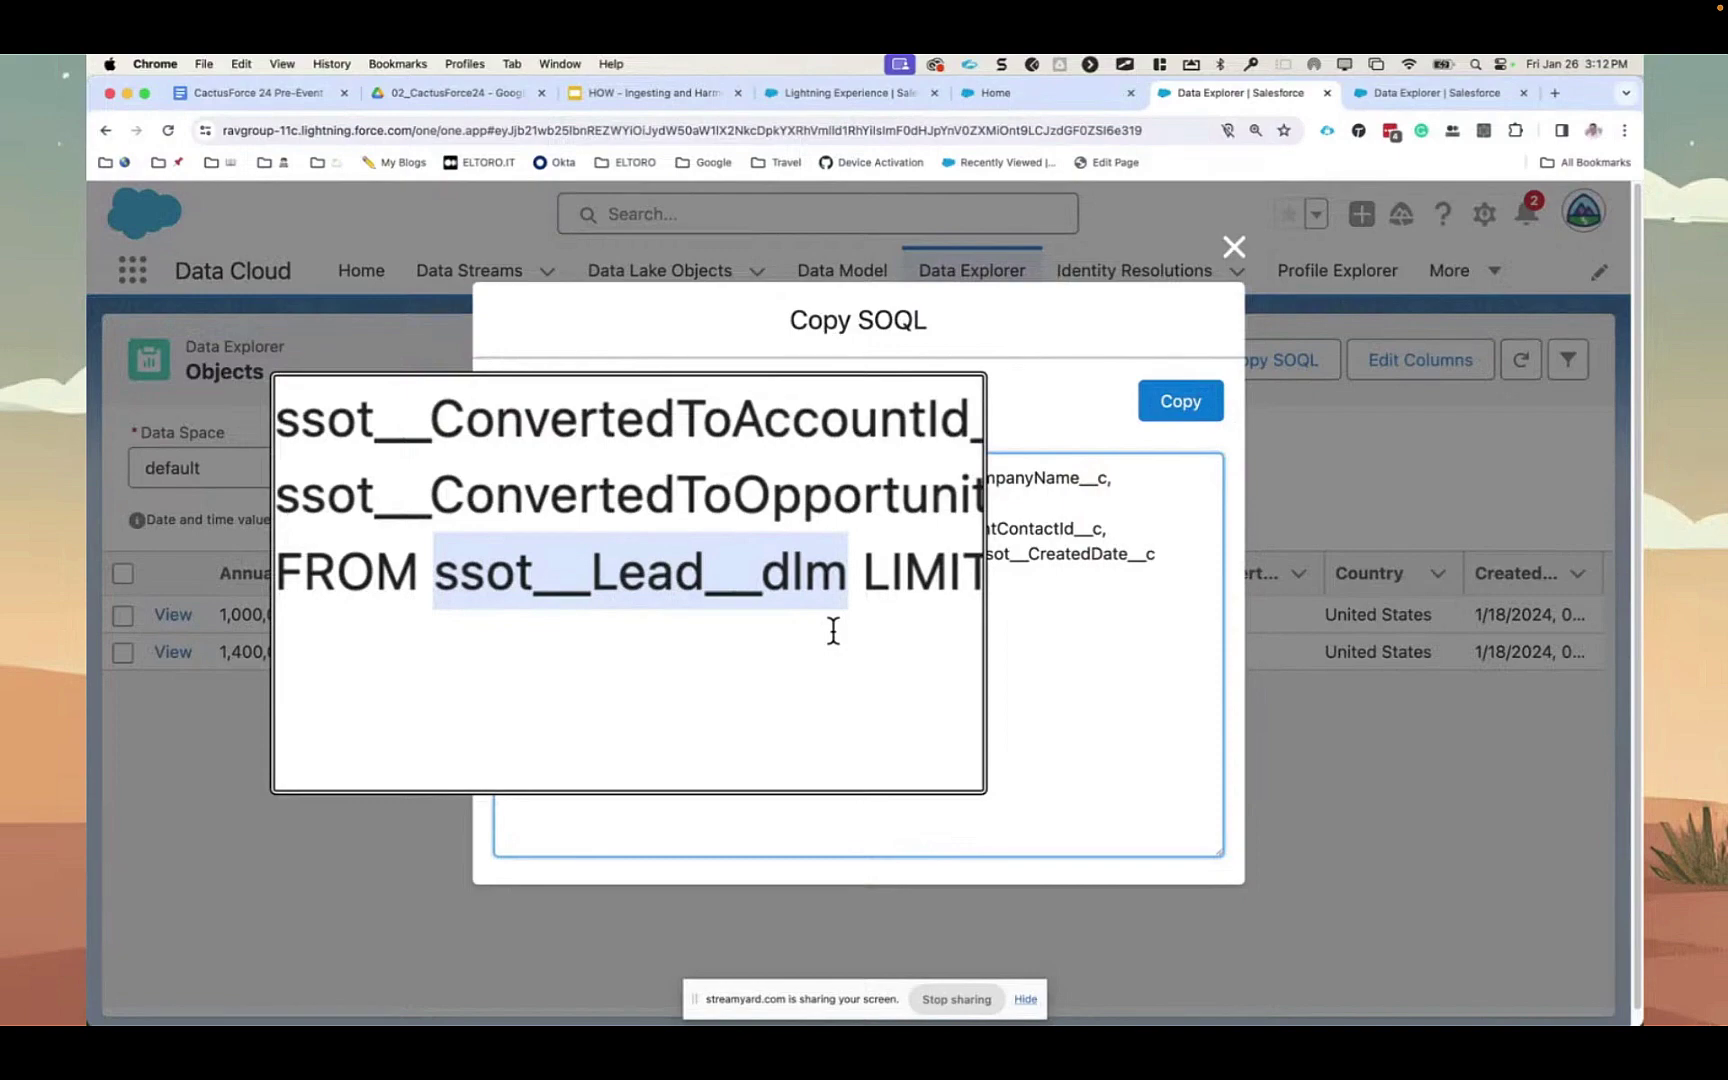
key(Escape)
key(alt+super+8)
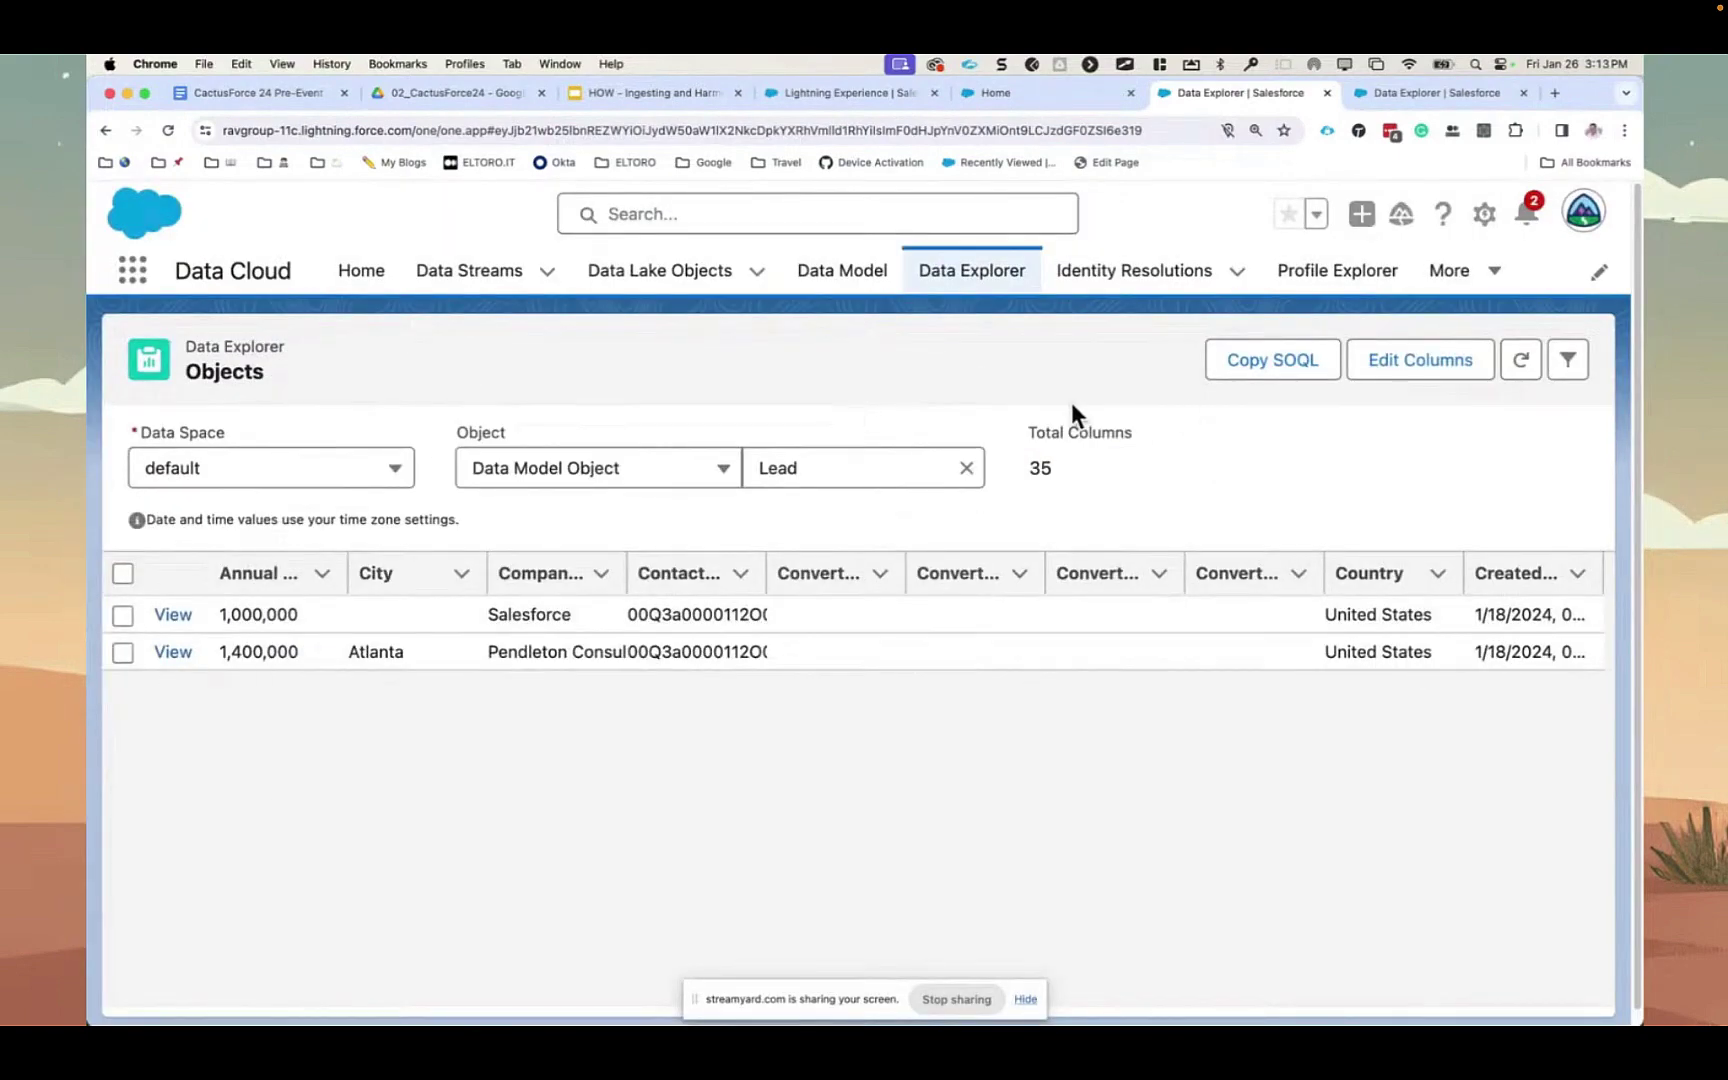
- Copy the Lead object's SOQL query to the clipboard and close the query dialog
click(1298, 362)
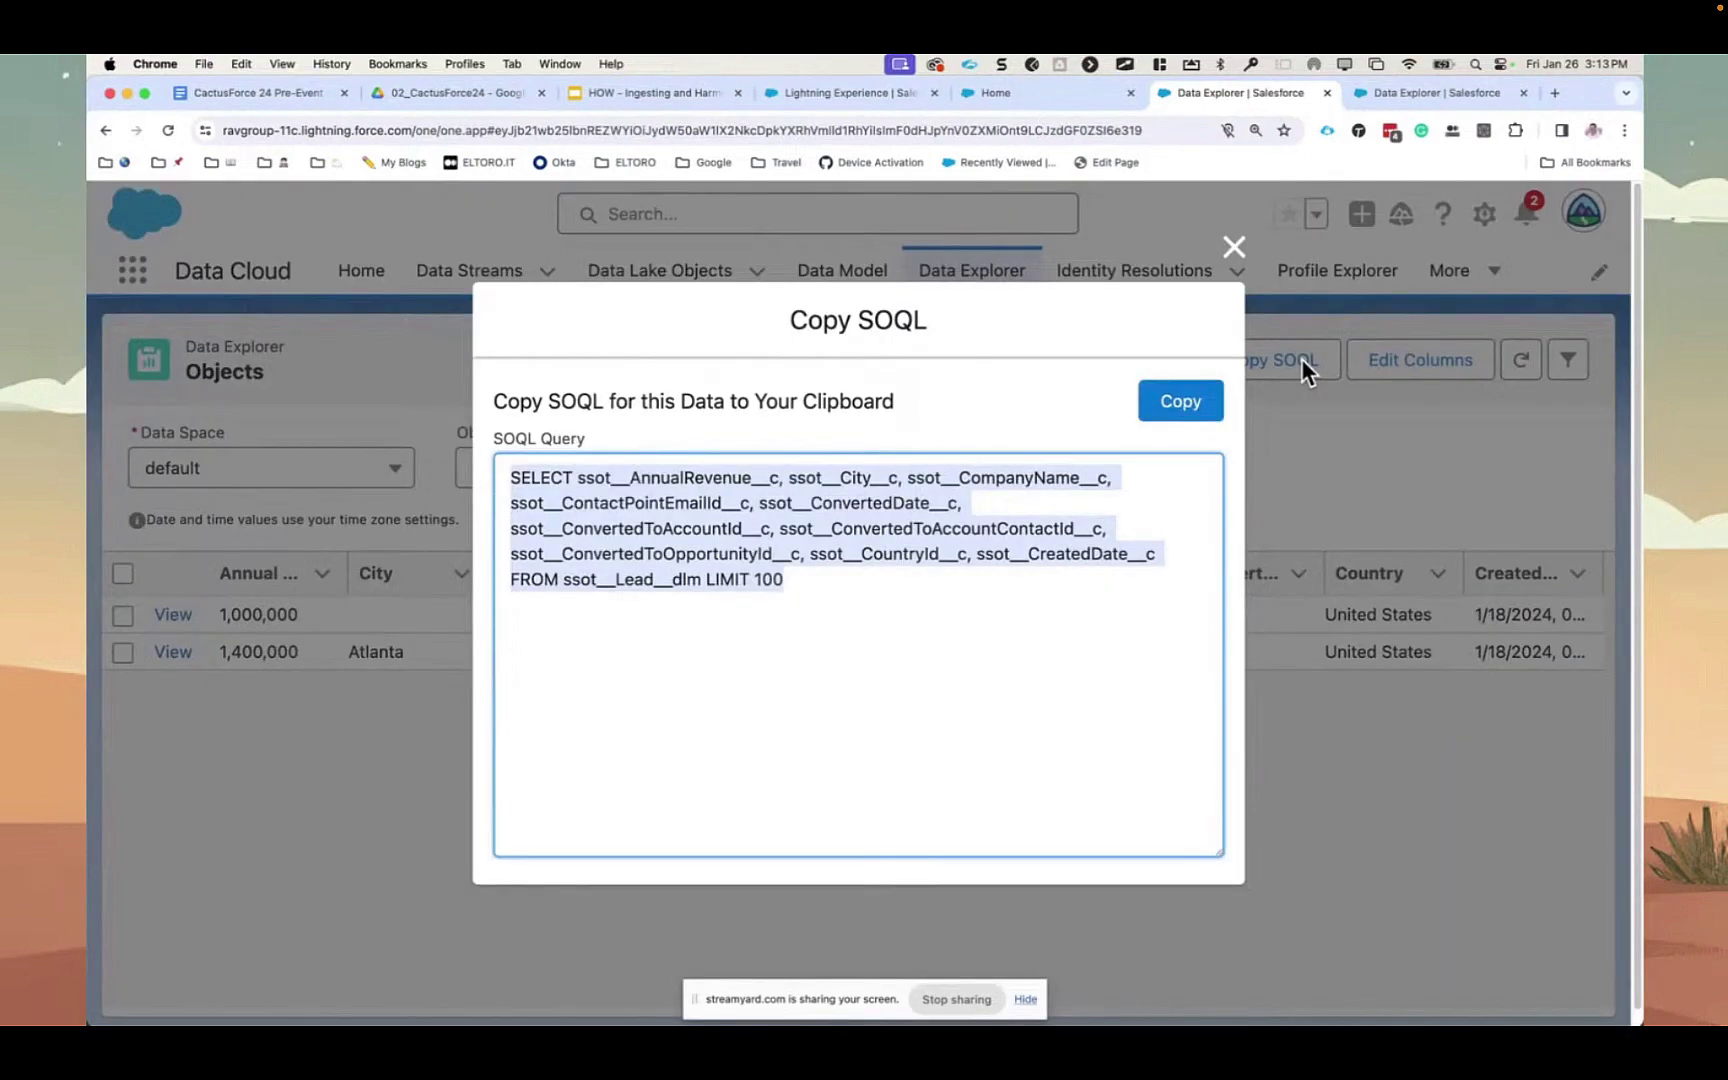
click(1178, 420)
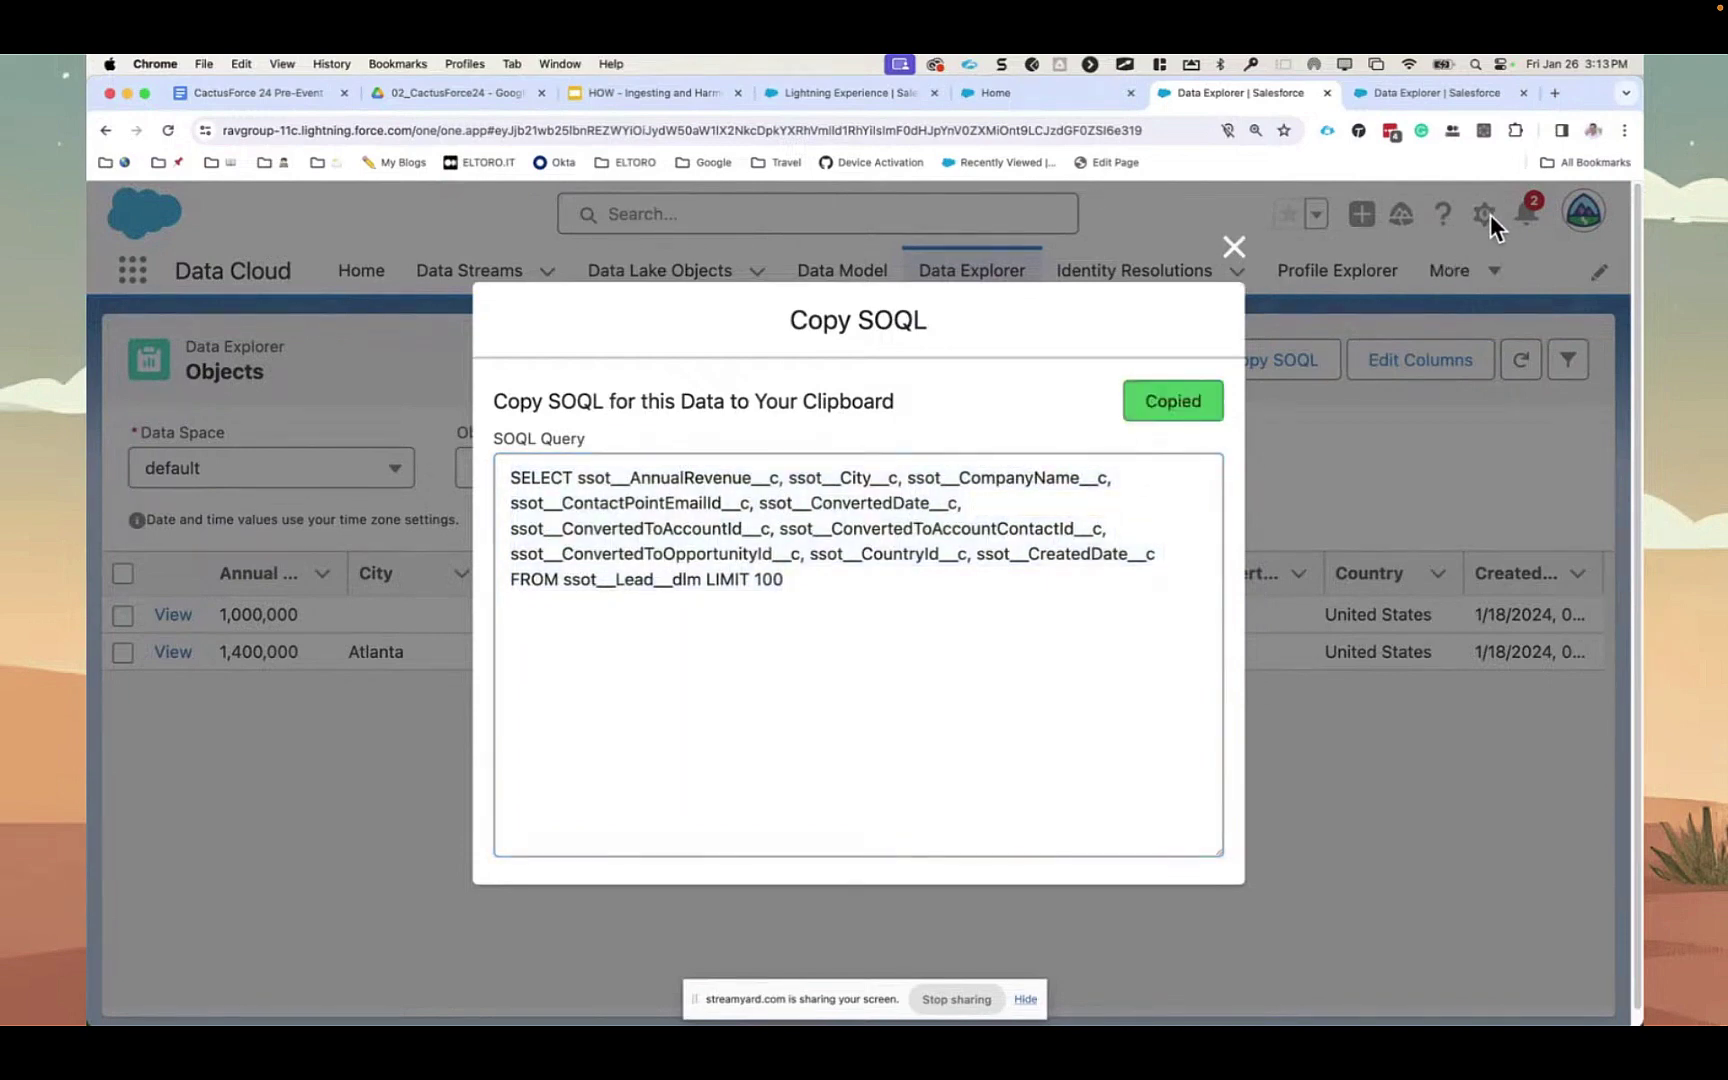
click(1231, 248)
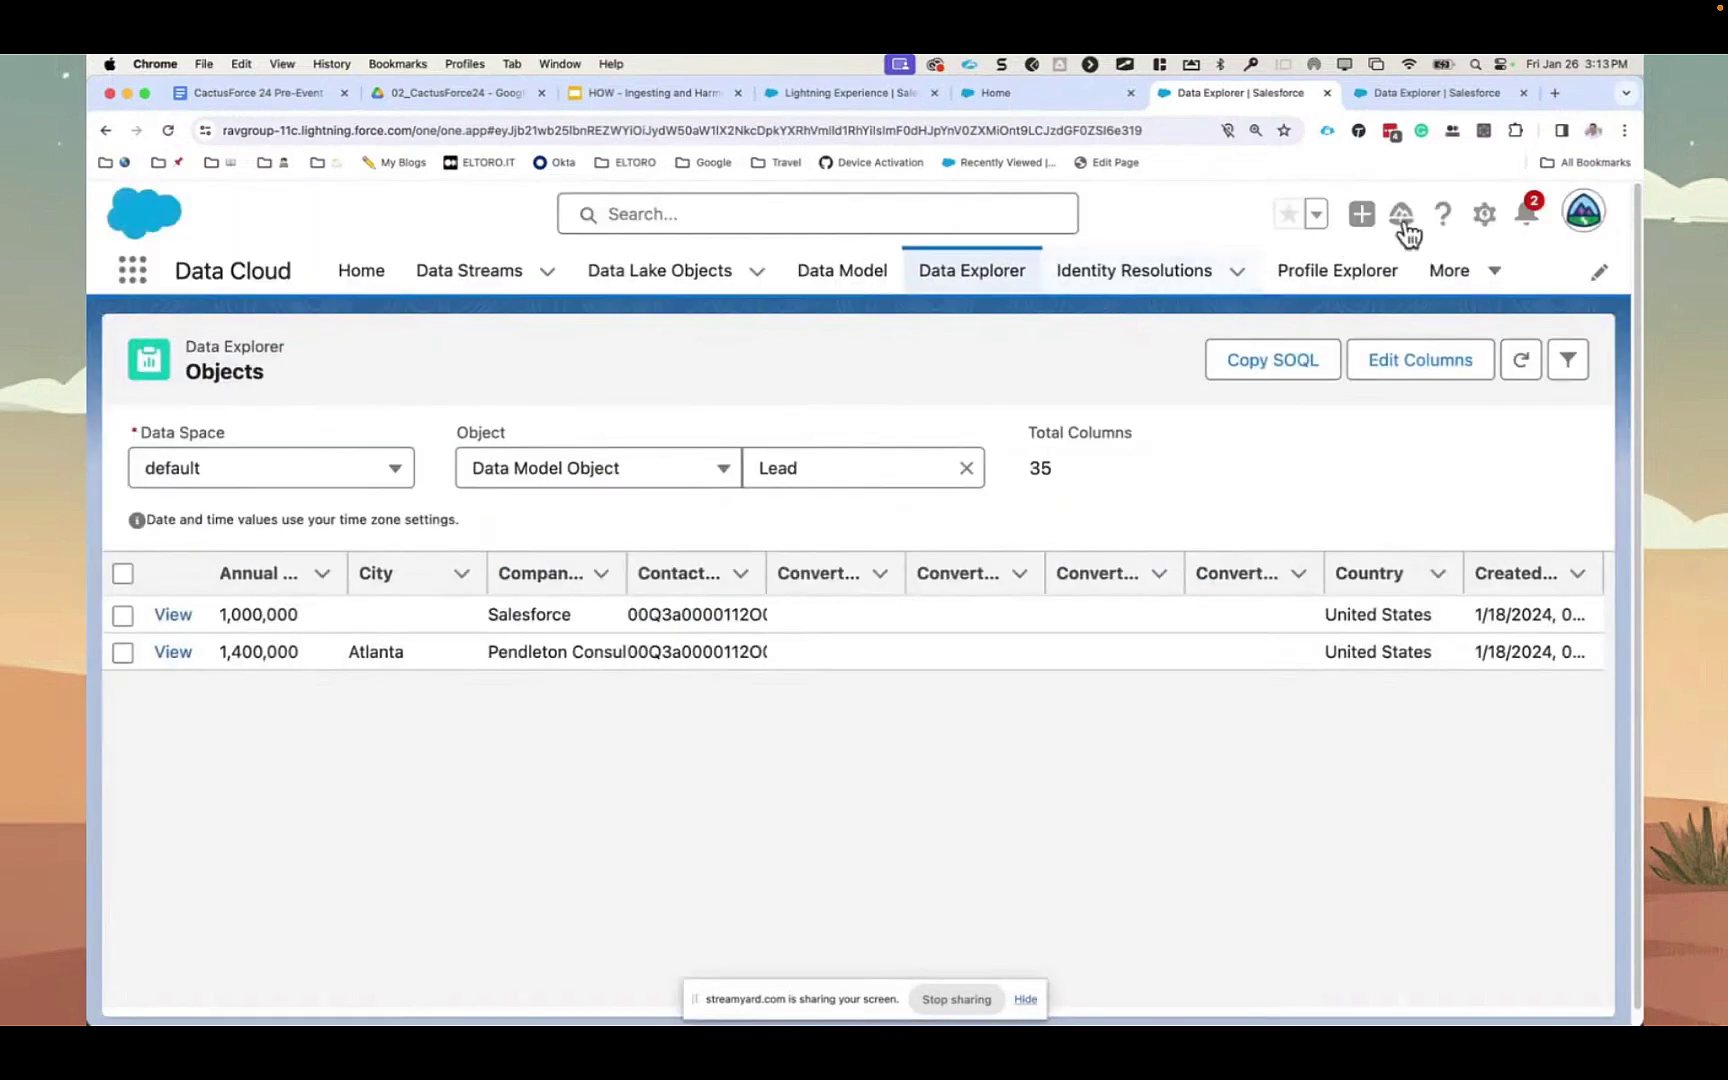
- Open the Developer Console in a new browser tab and switch to it
click(1484, 214)
right_click(1380, 497)
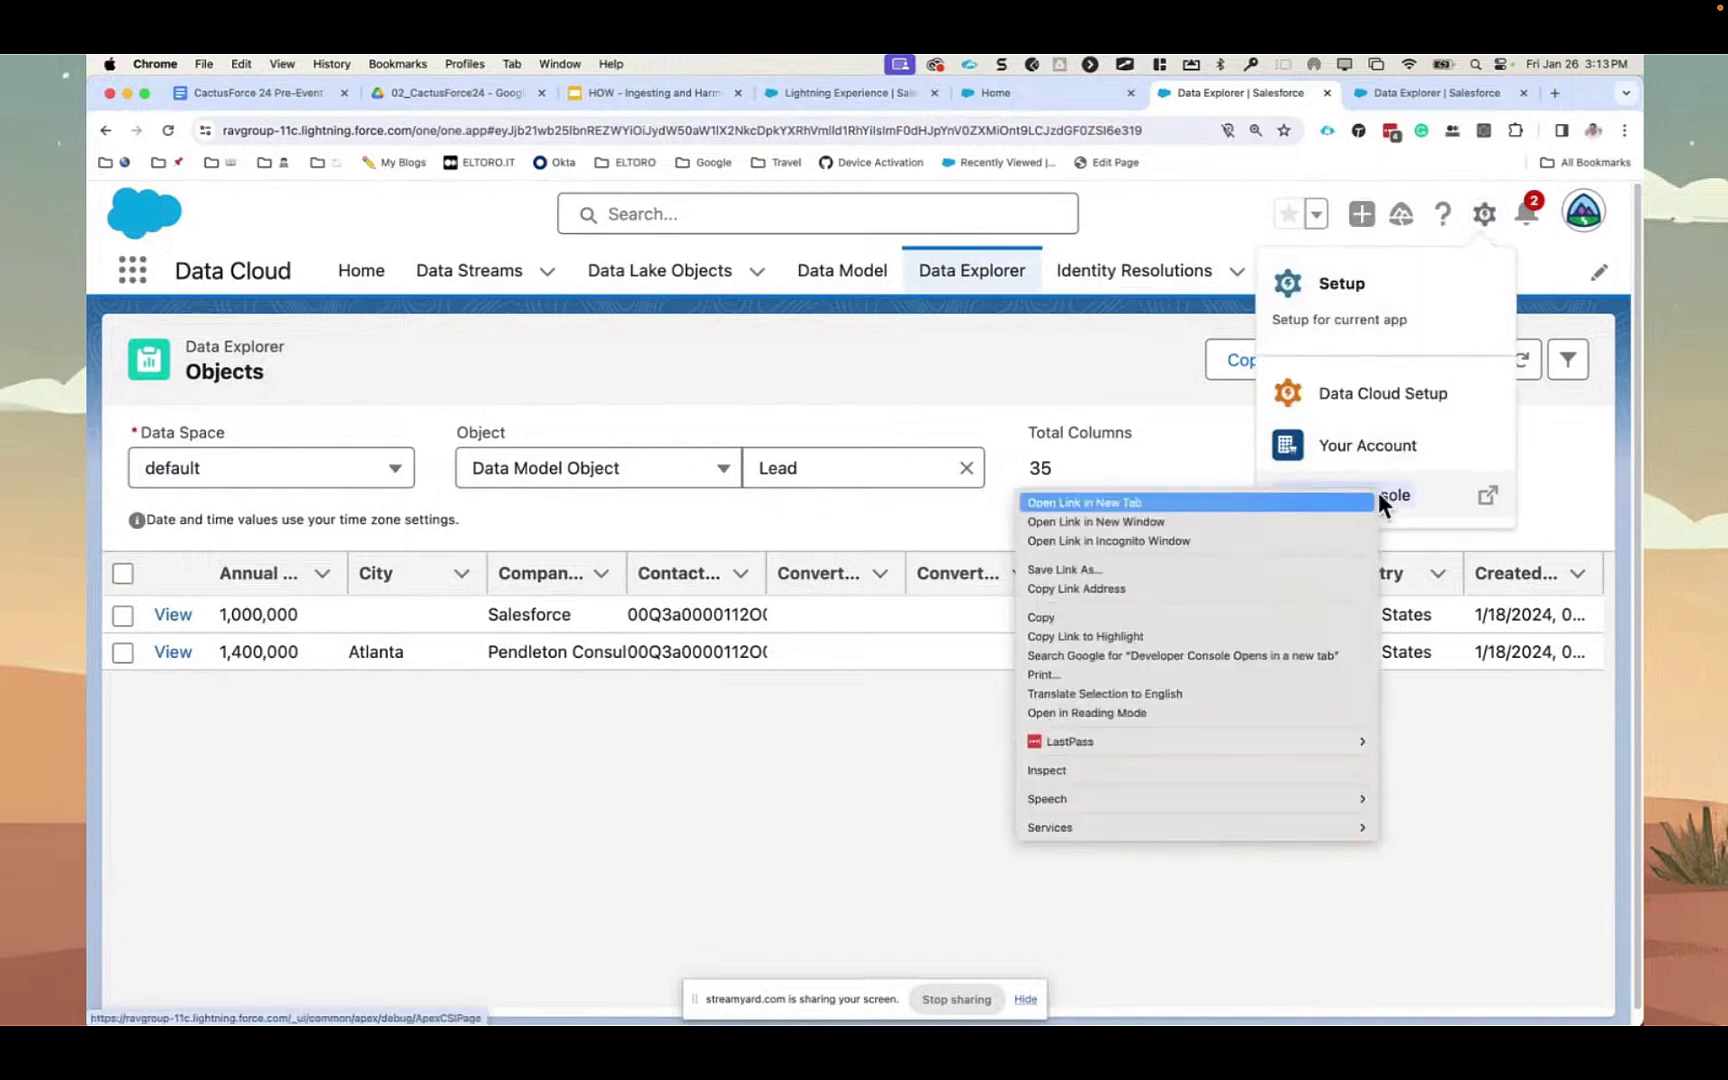
click(1314, 505)
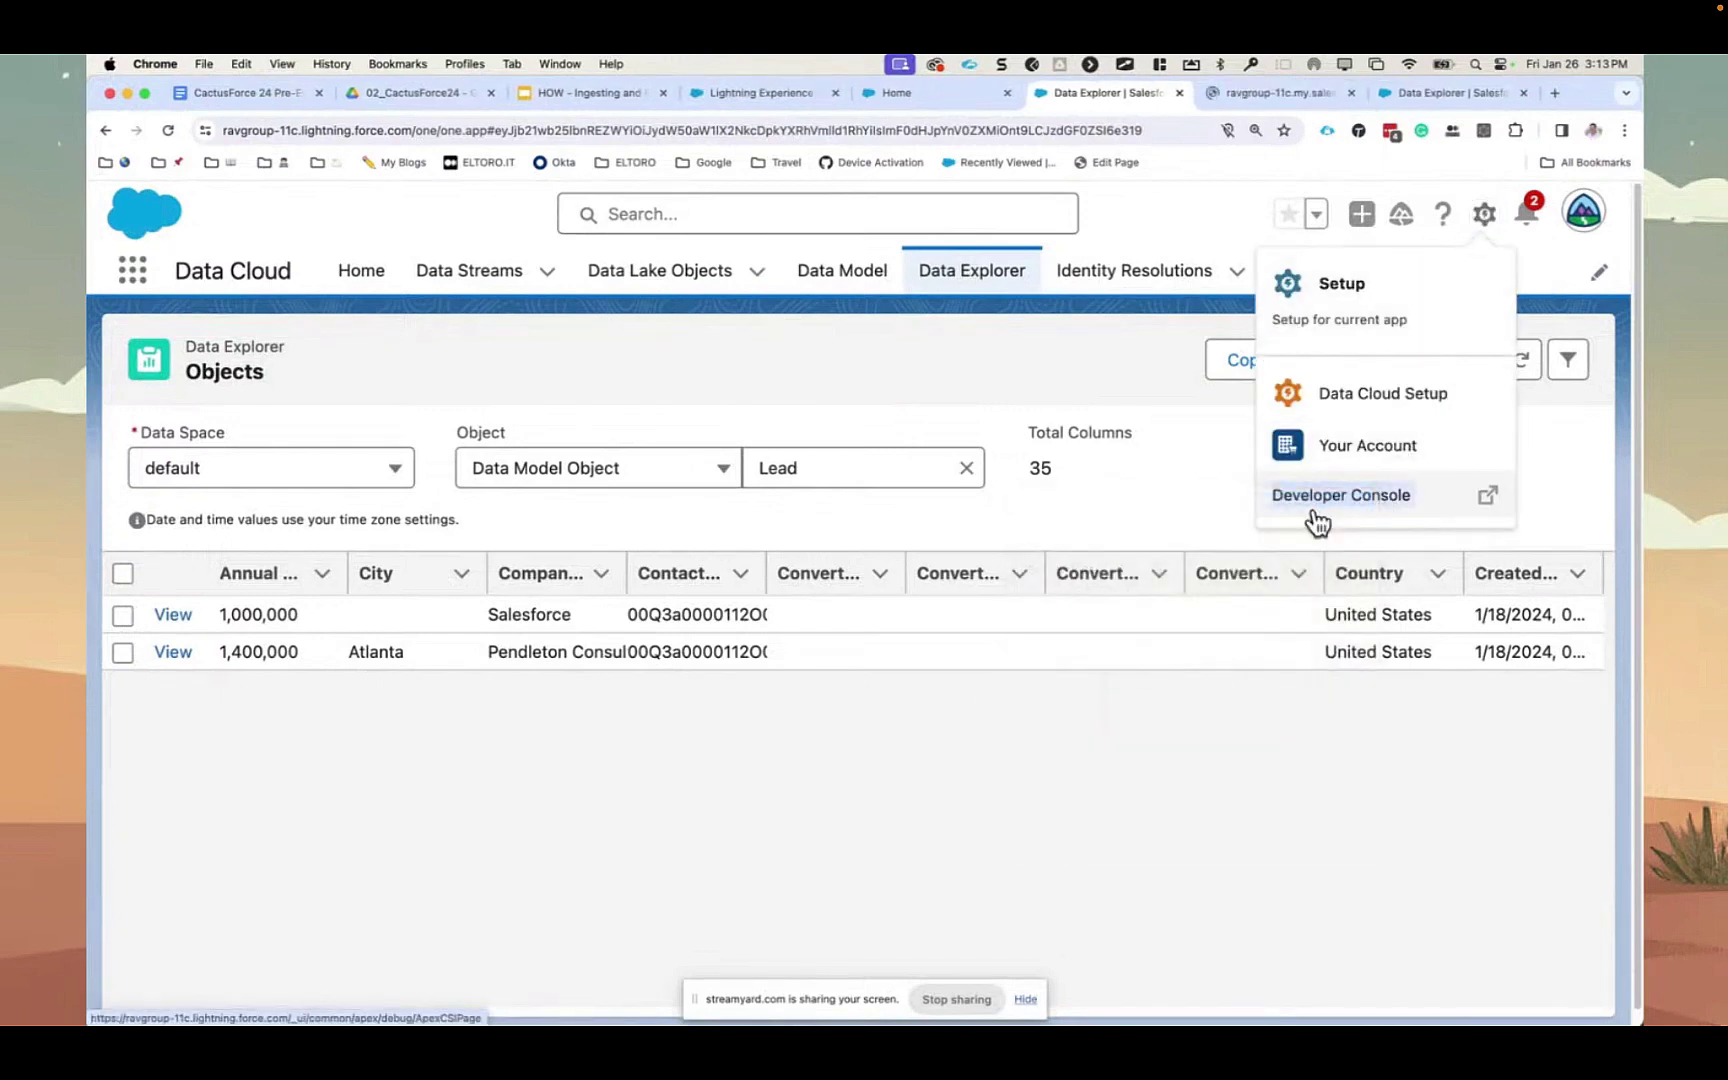
click(1250, 92)
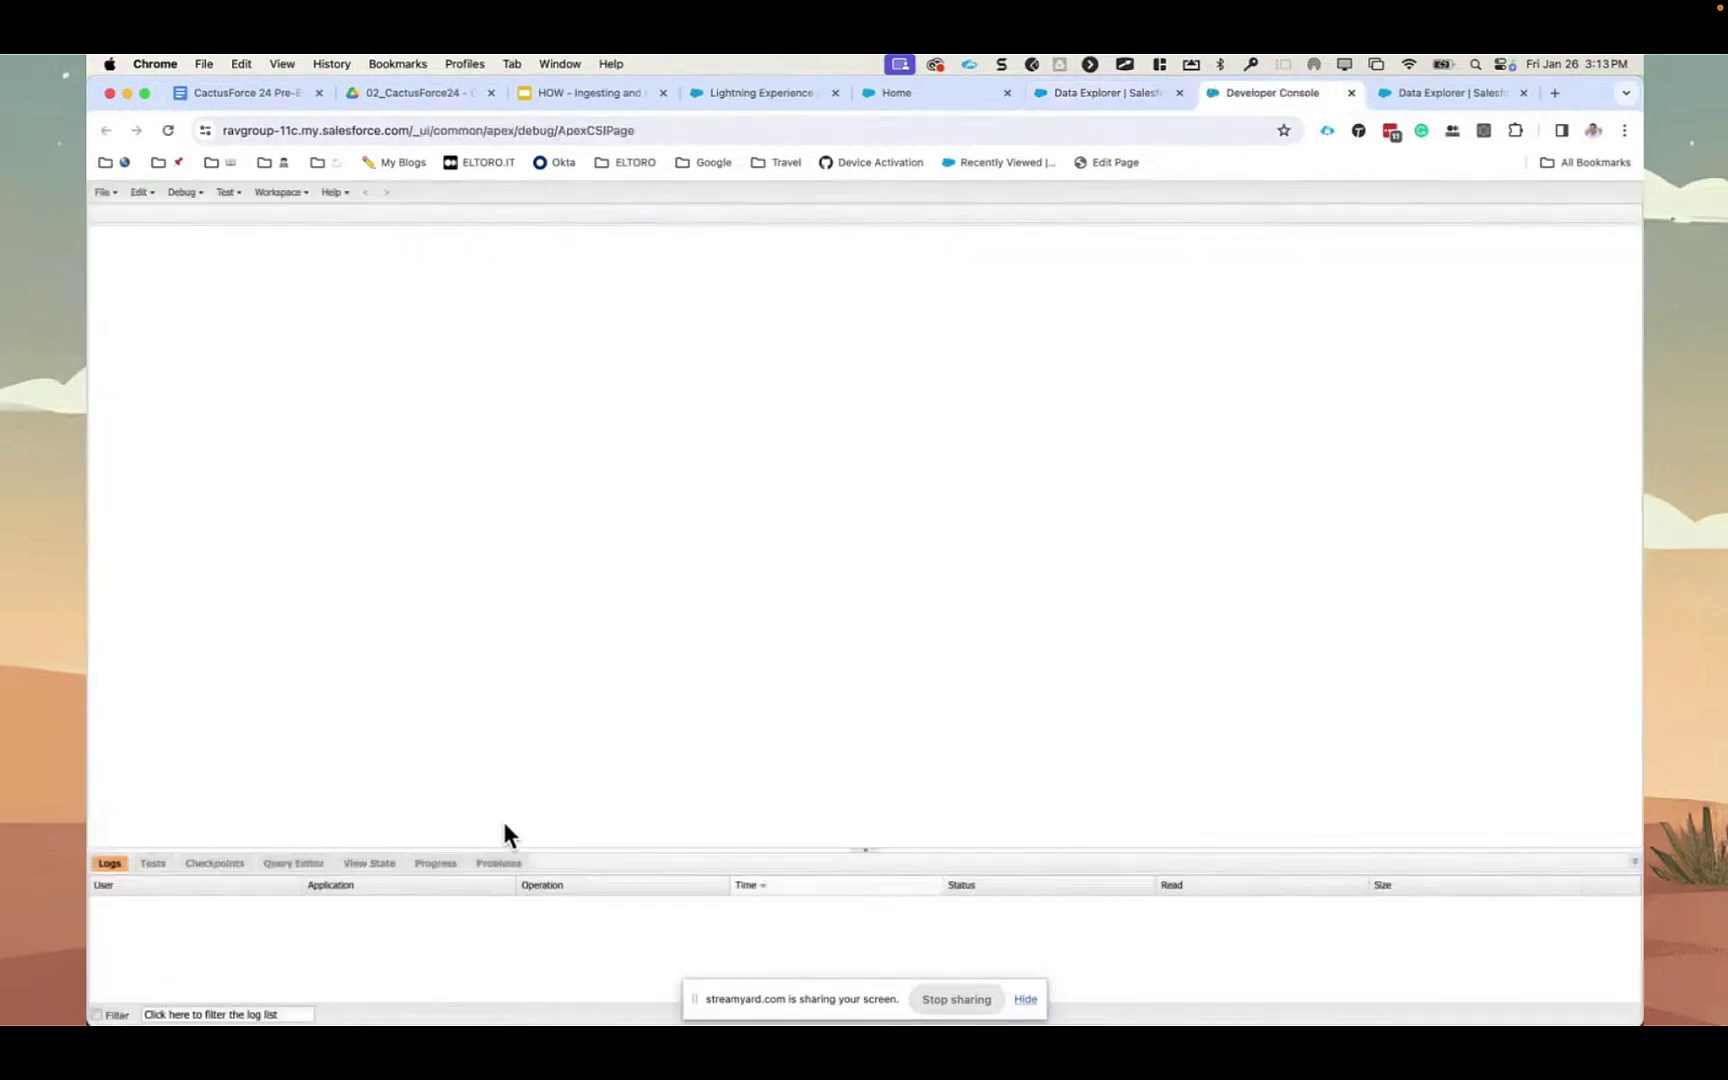
- Paste the copied Lead SOQL query into the Query Editor, execute it, and return to the Data Explorer tab
click(298, 864)
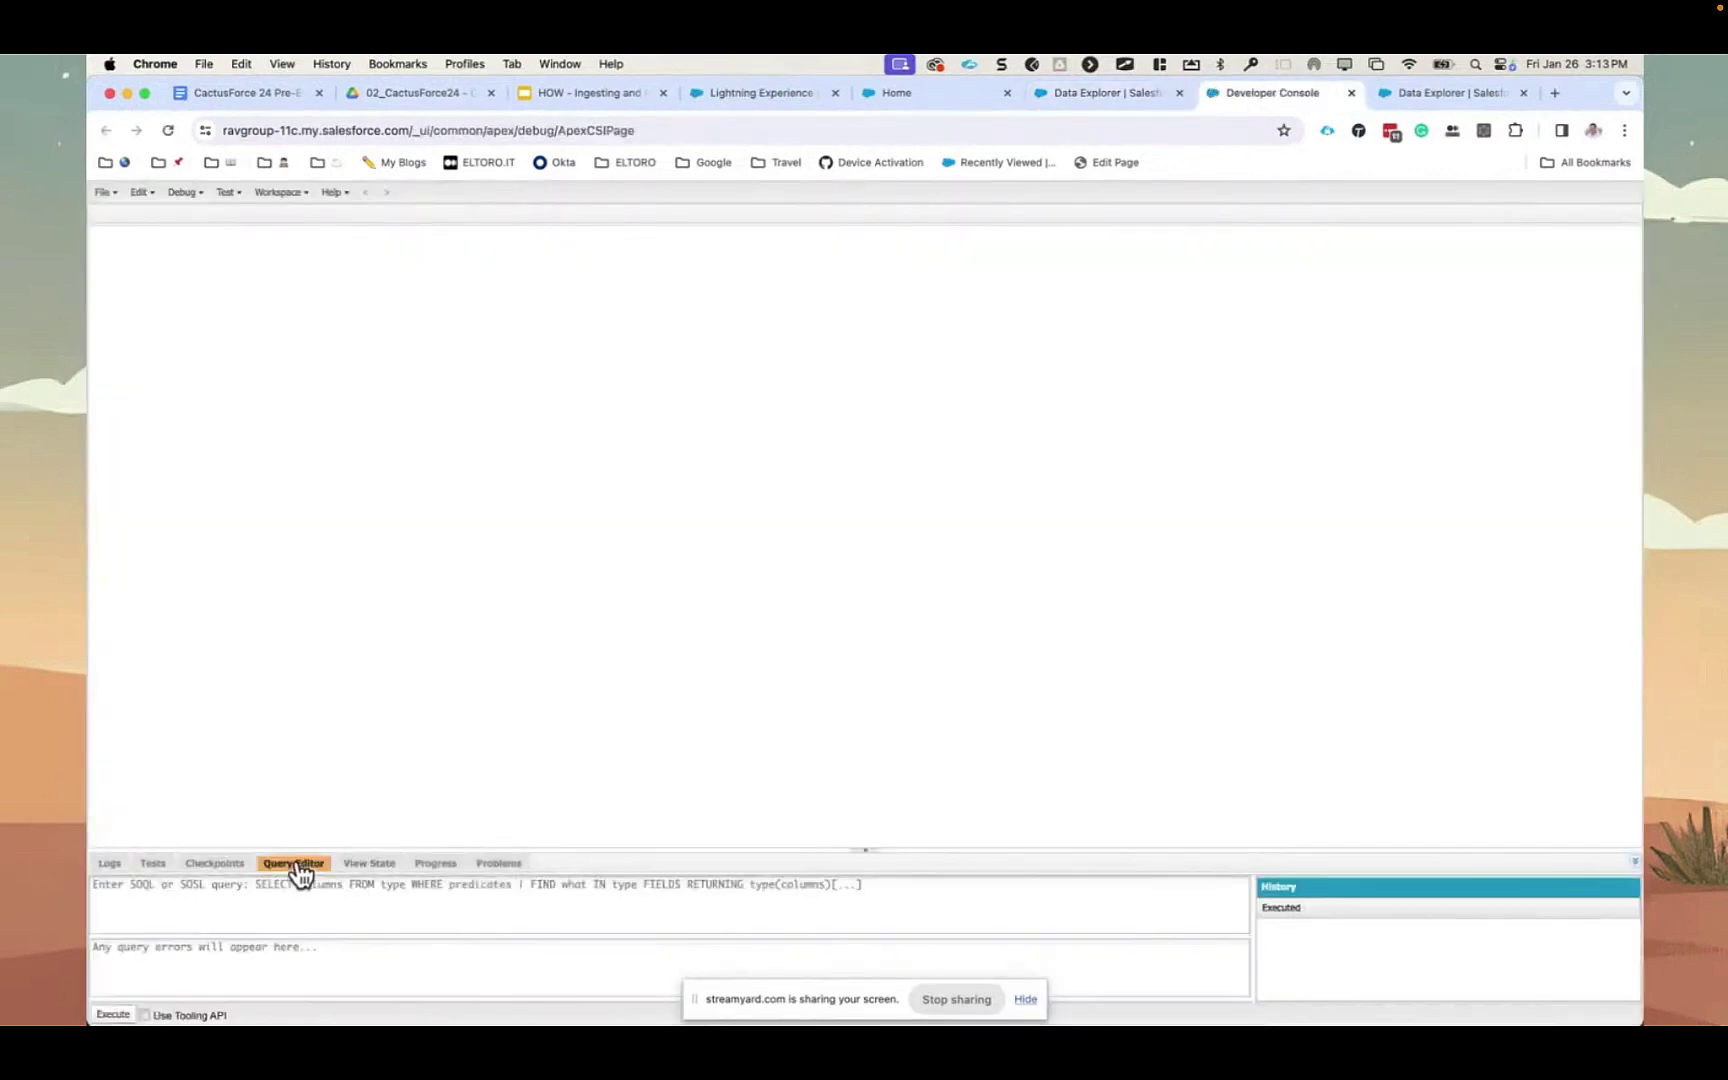
click(399, 893)
key(super+v)
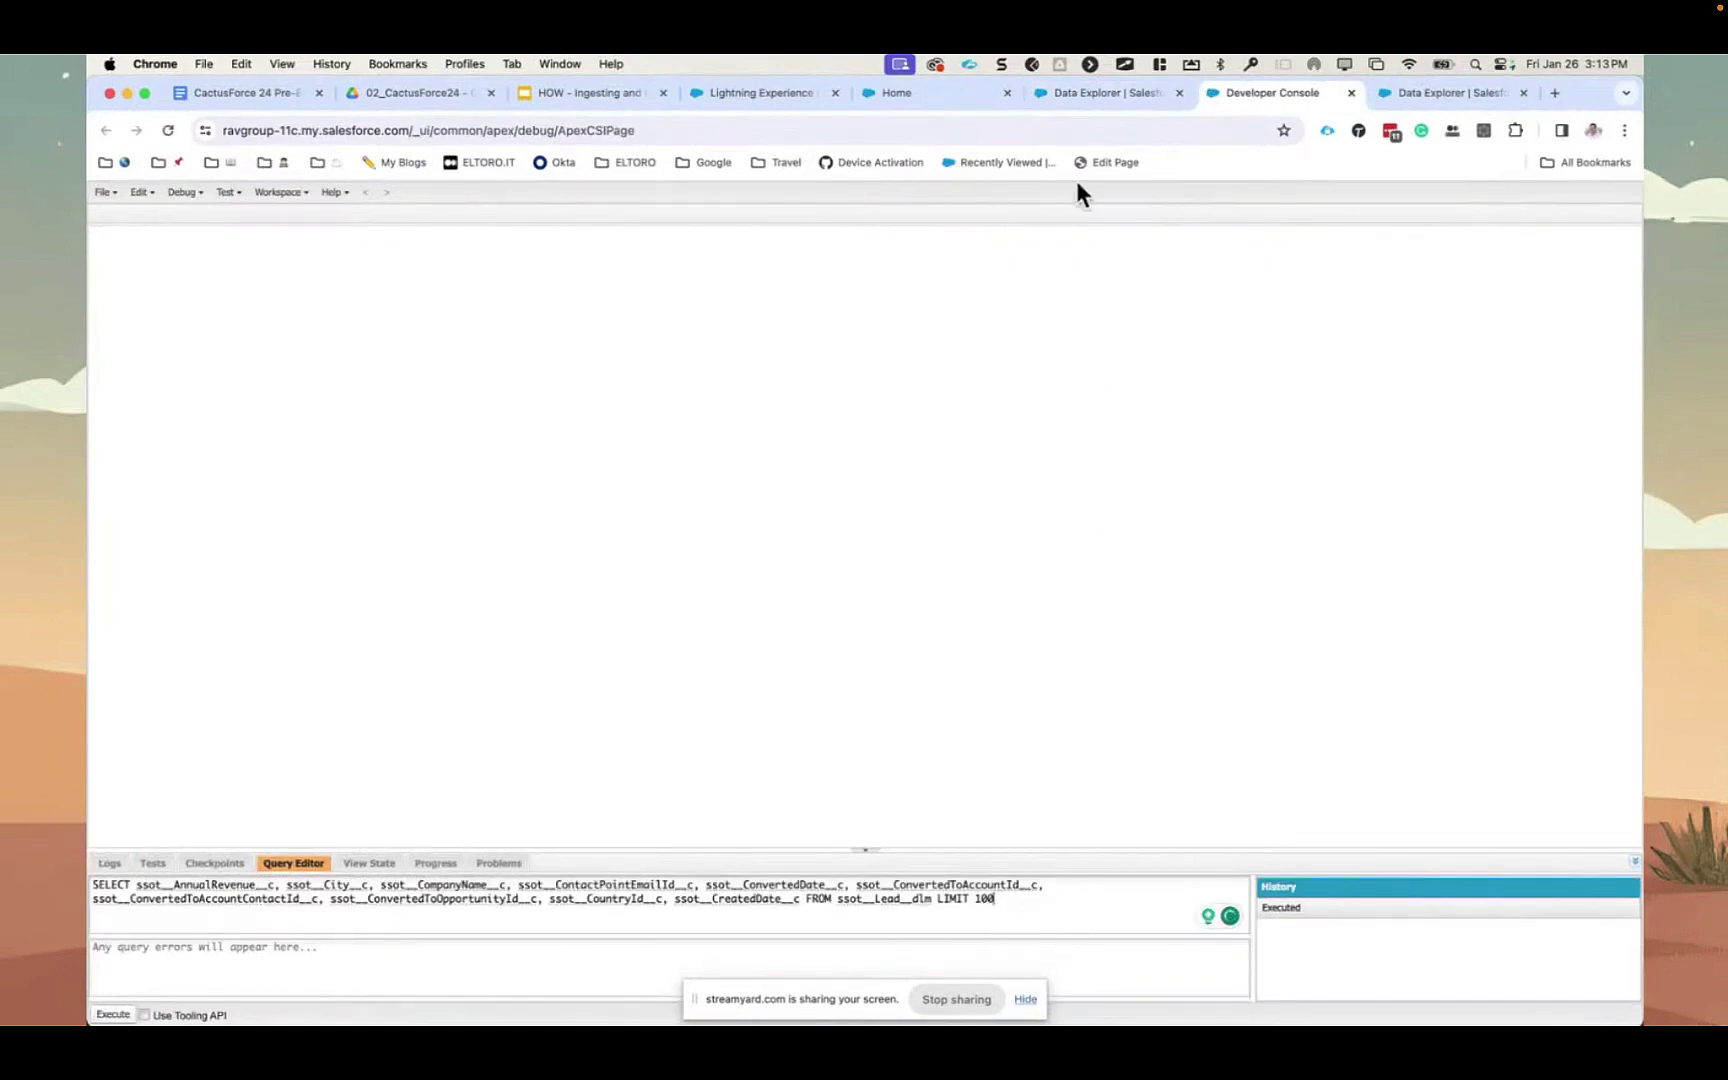
click(112, 1014)
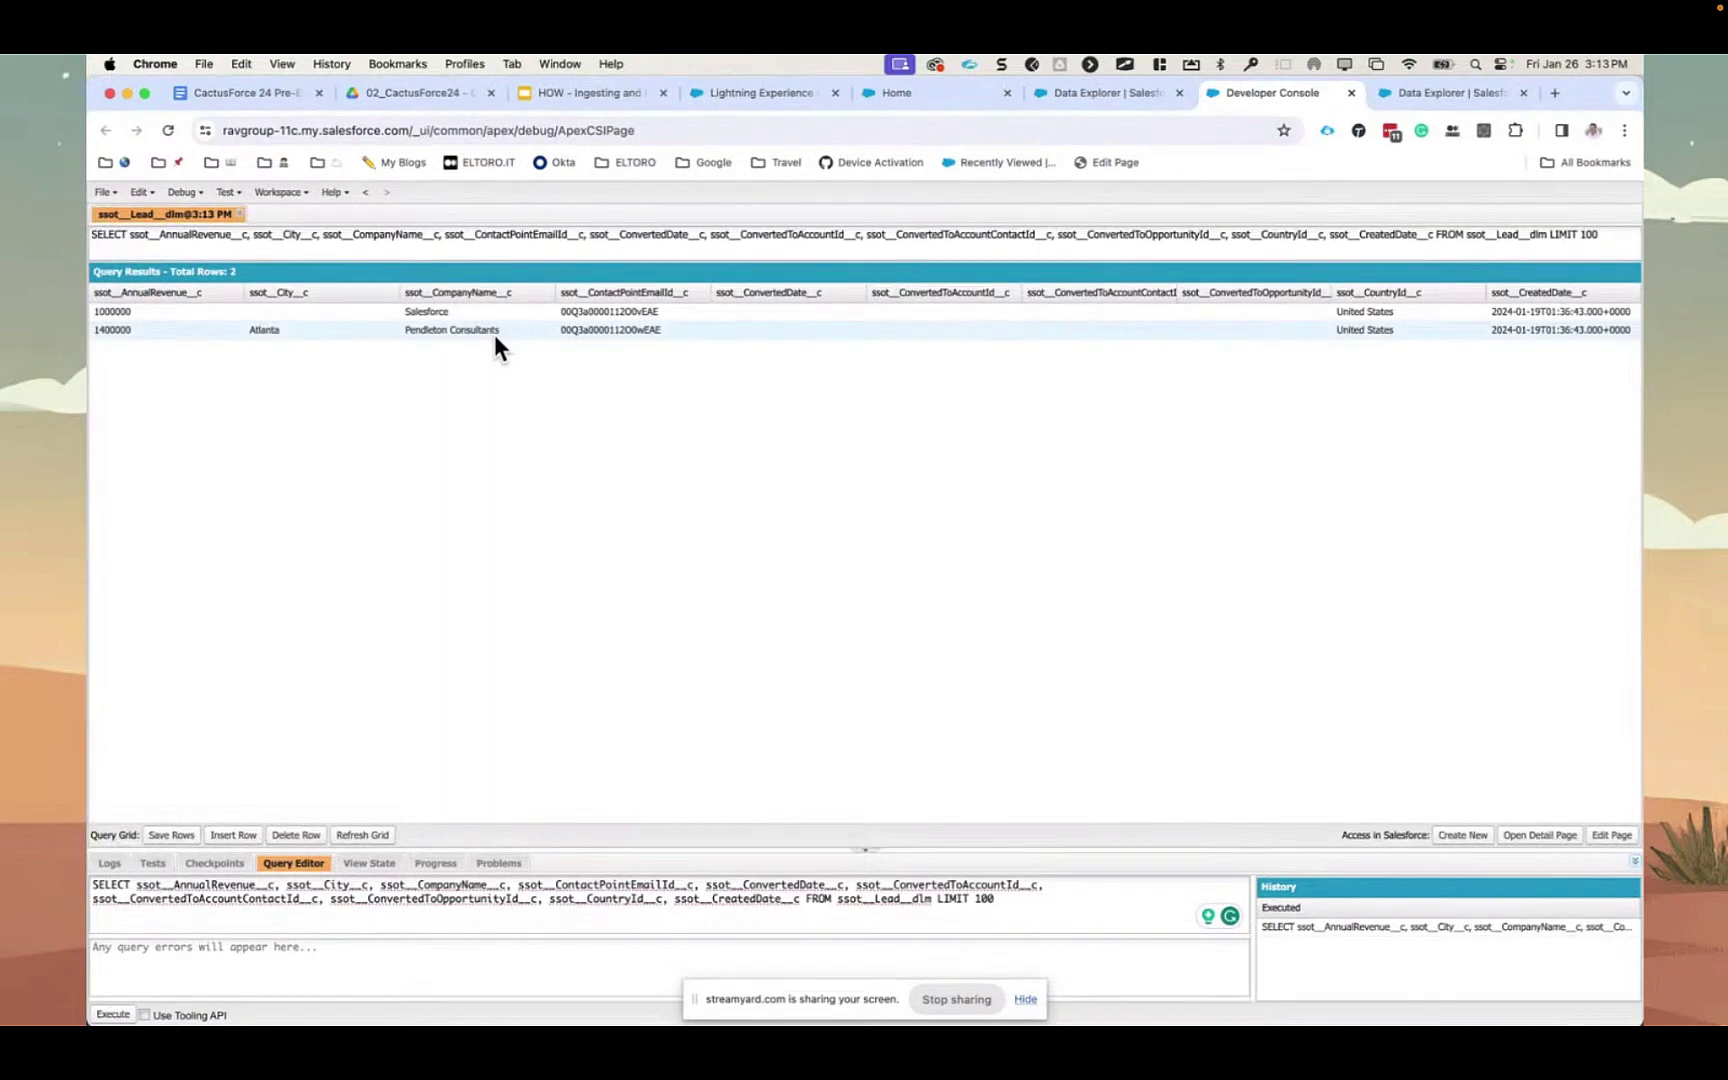
click(1111, 93)
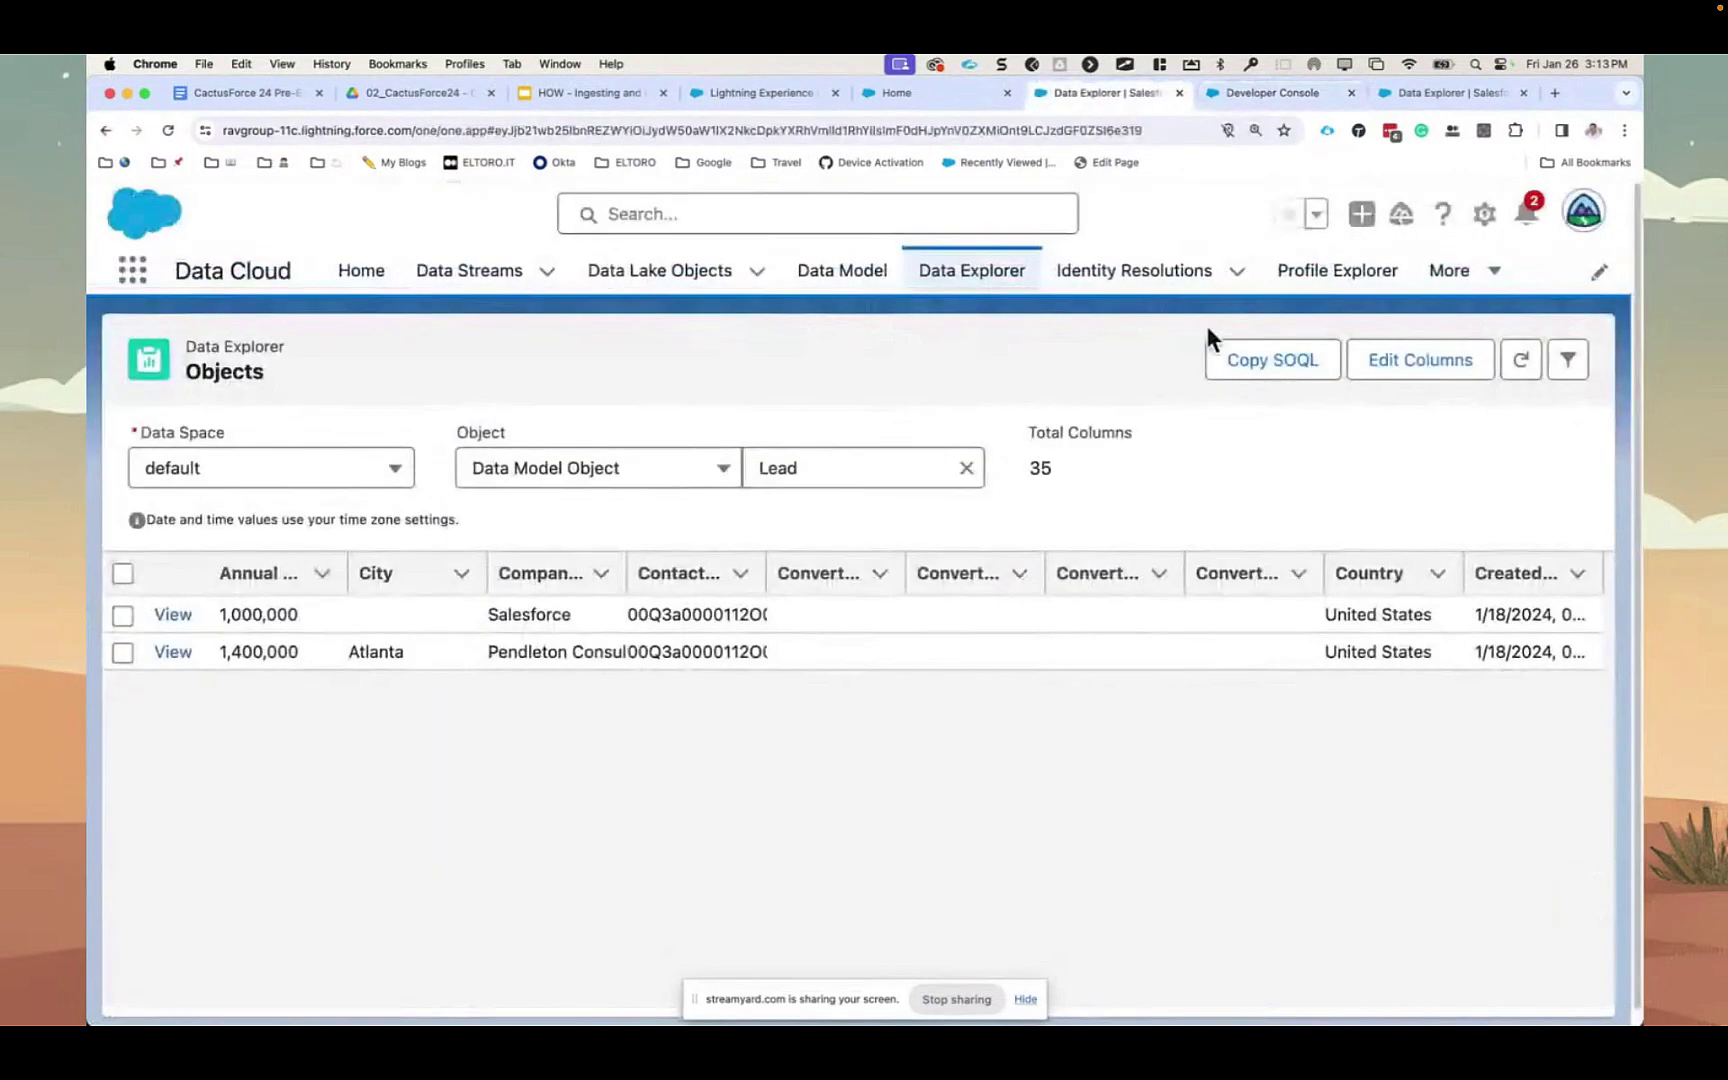
- Display the Lead object's SOQL query once more to review its fields and object name, and close the query dialog
click(1286, 375)
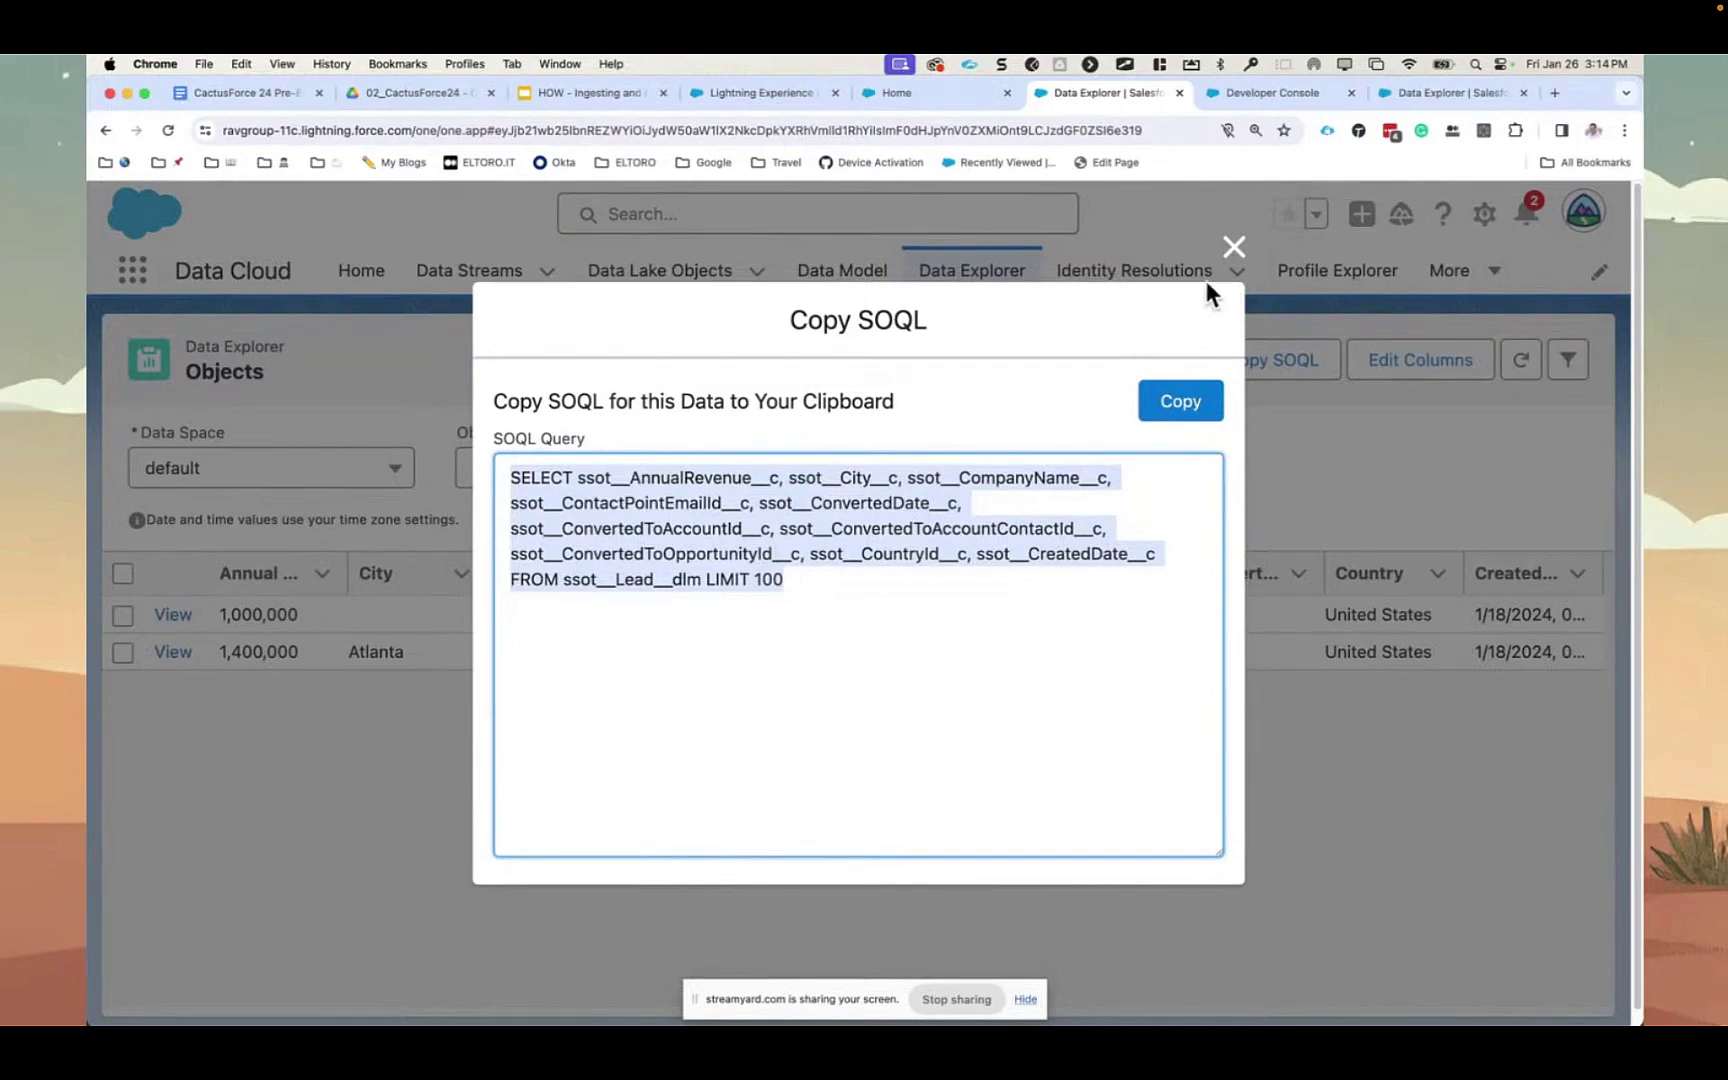
click(1233, 248)
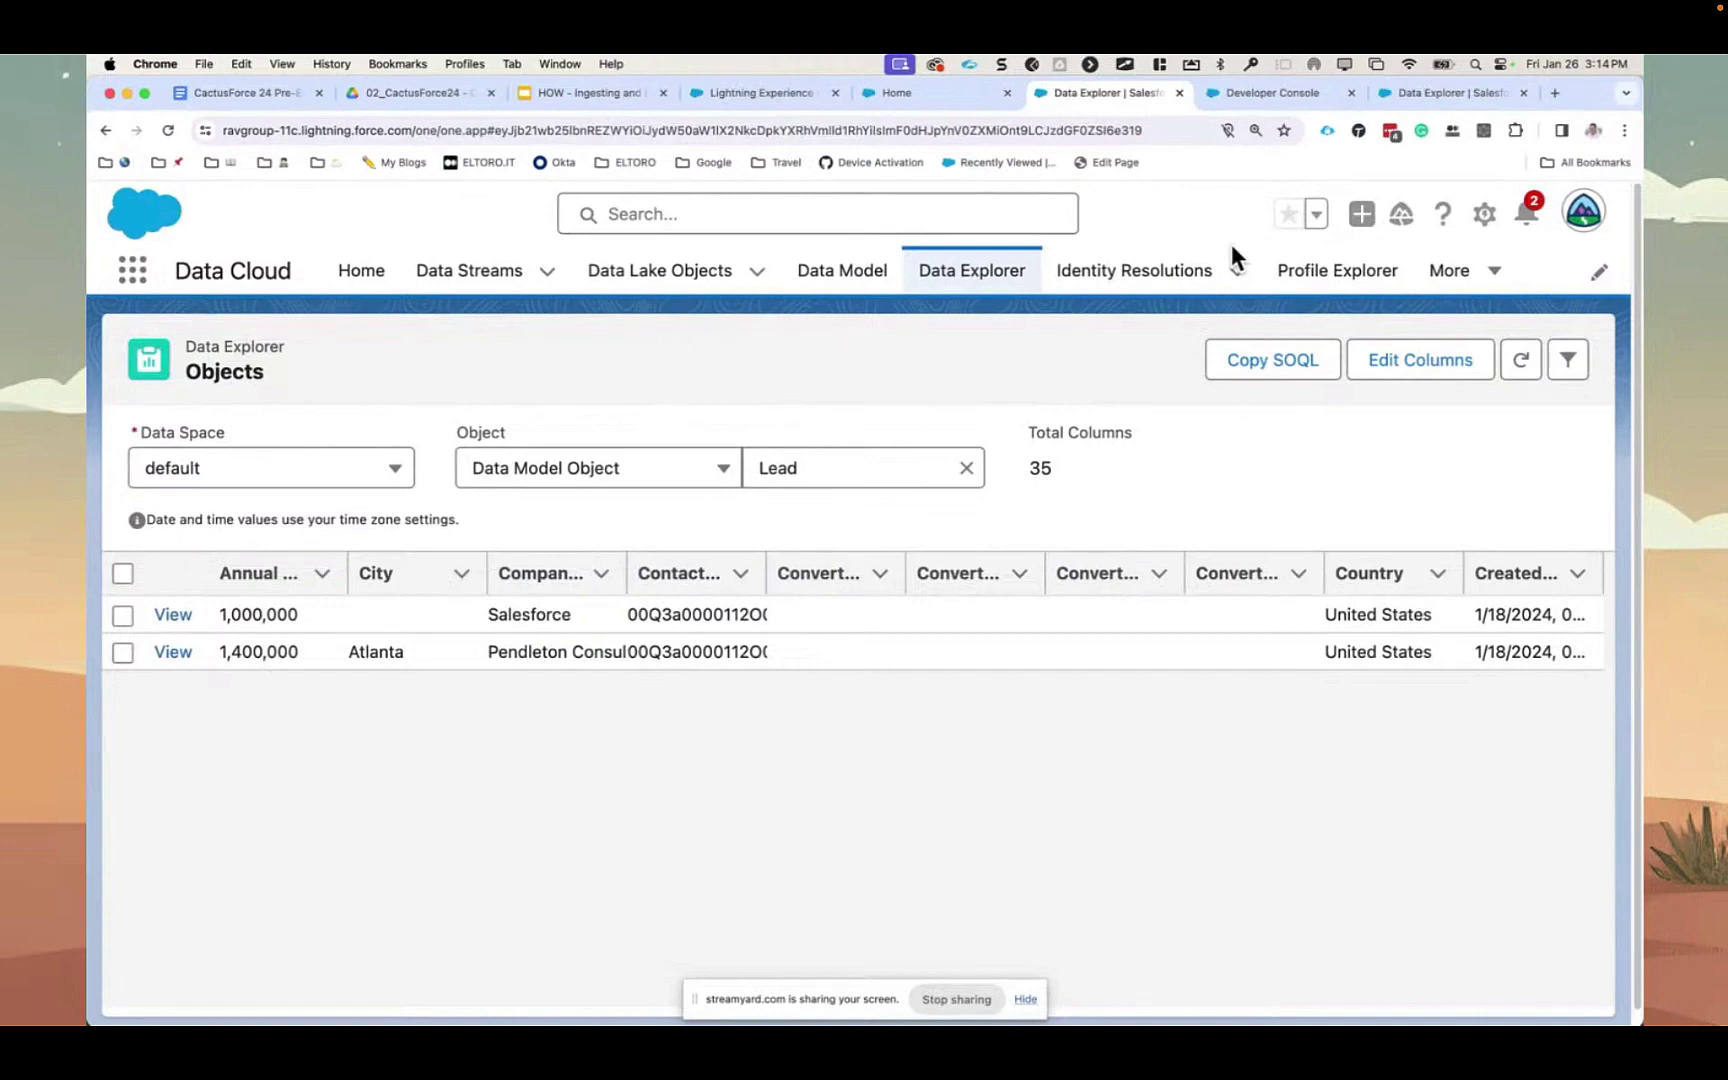
- Switch to the Attendees Report instructor app and run knowledge check question 1 of the Data Cloud Overview lesson, stopping it to reveal the answer
click(636, 98)
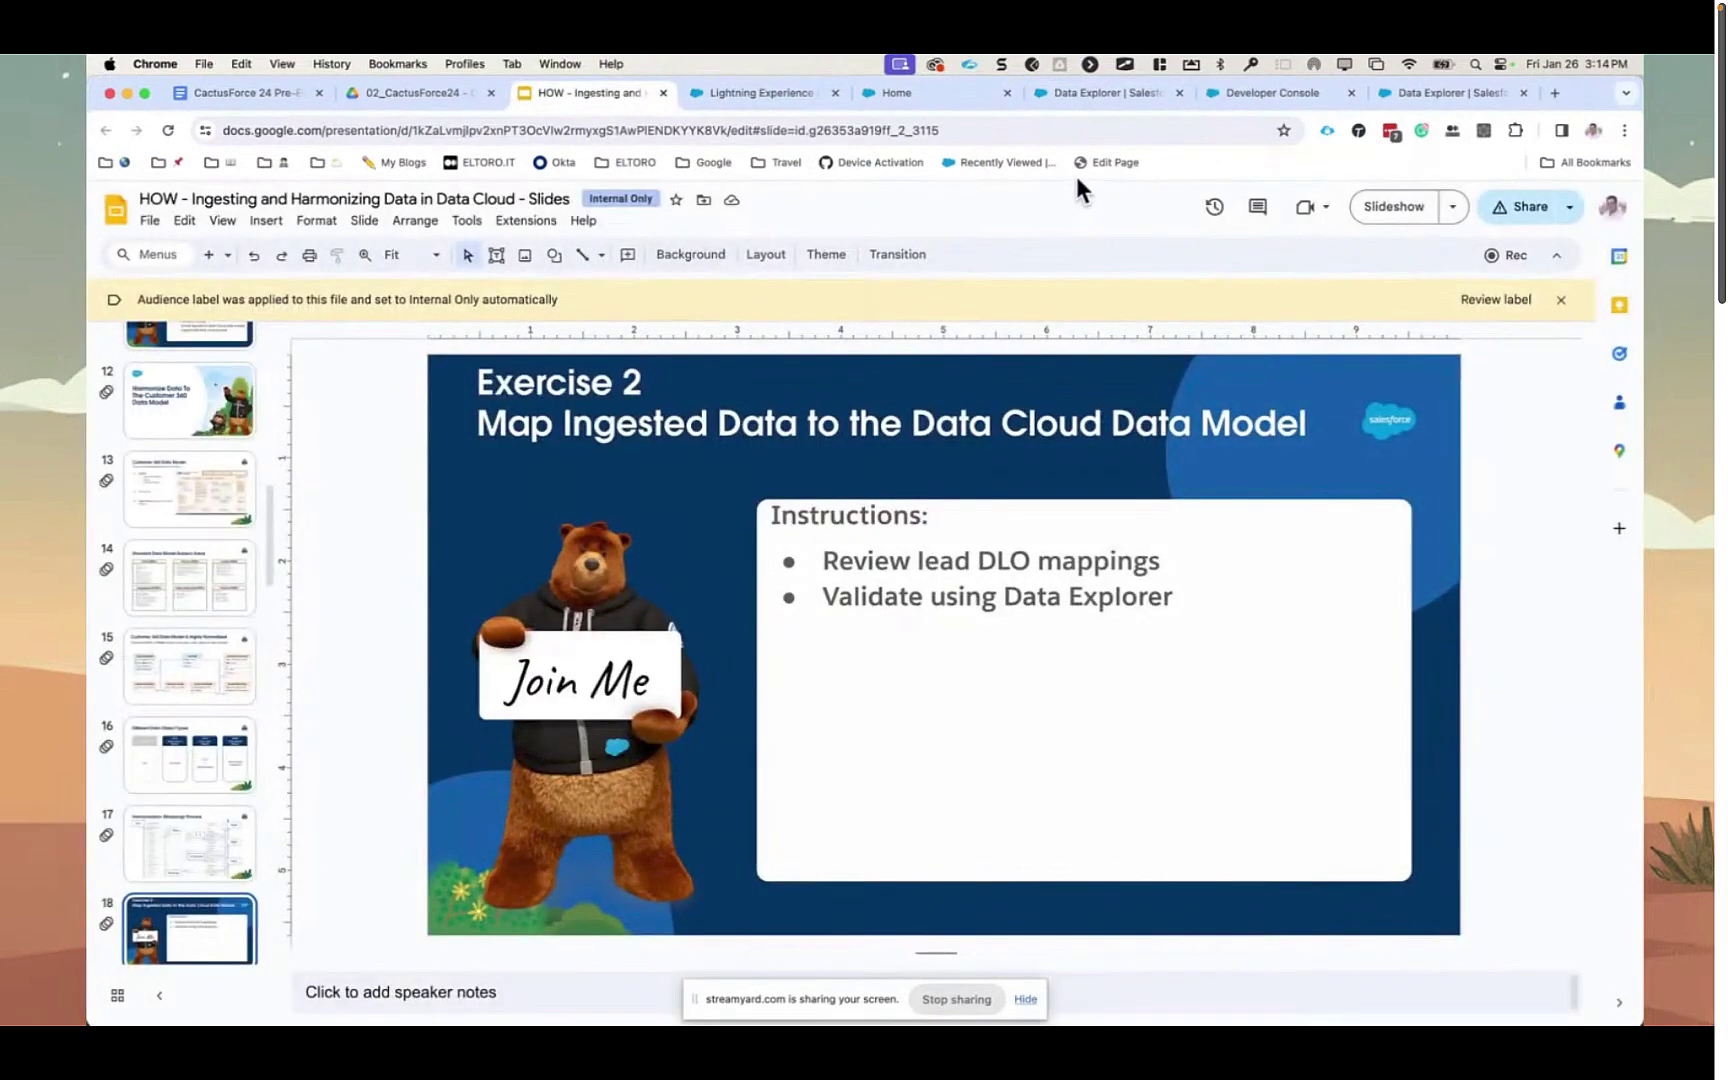
click(785, 93)
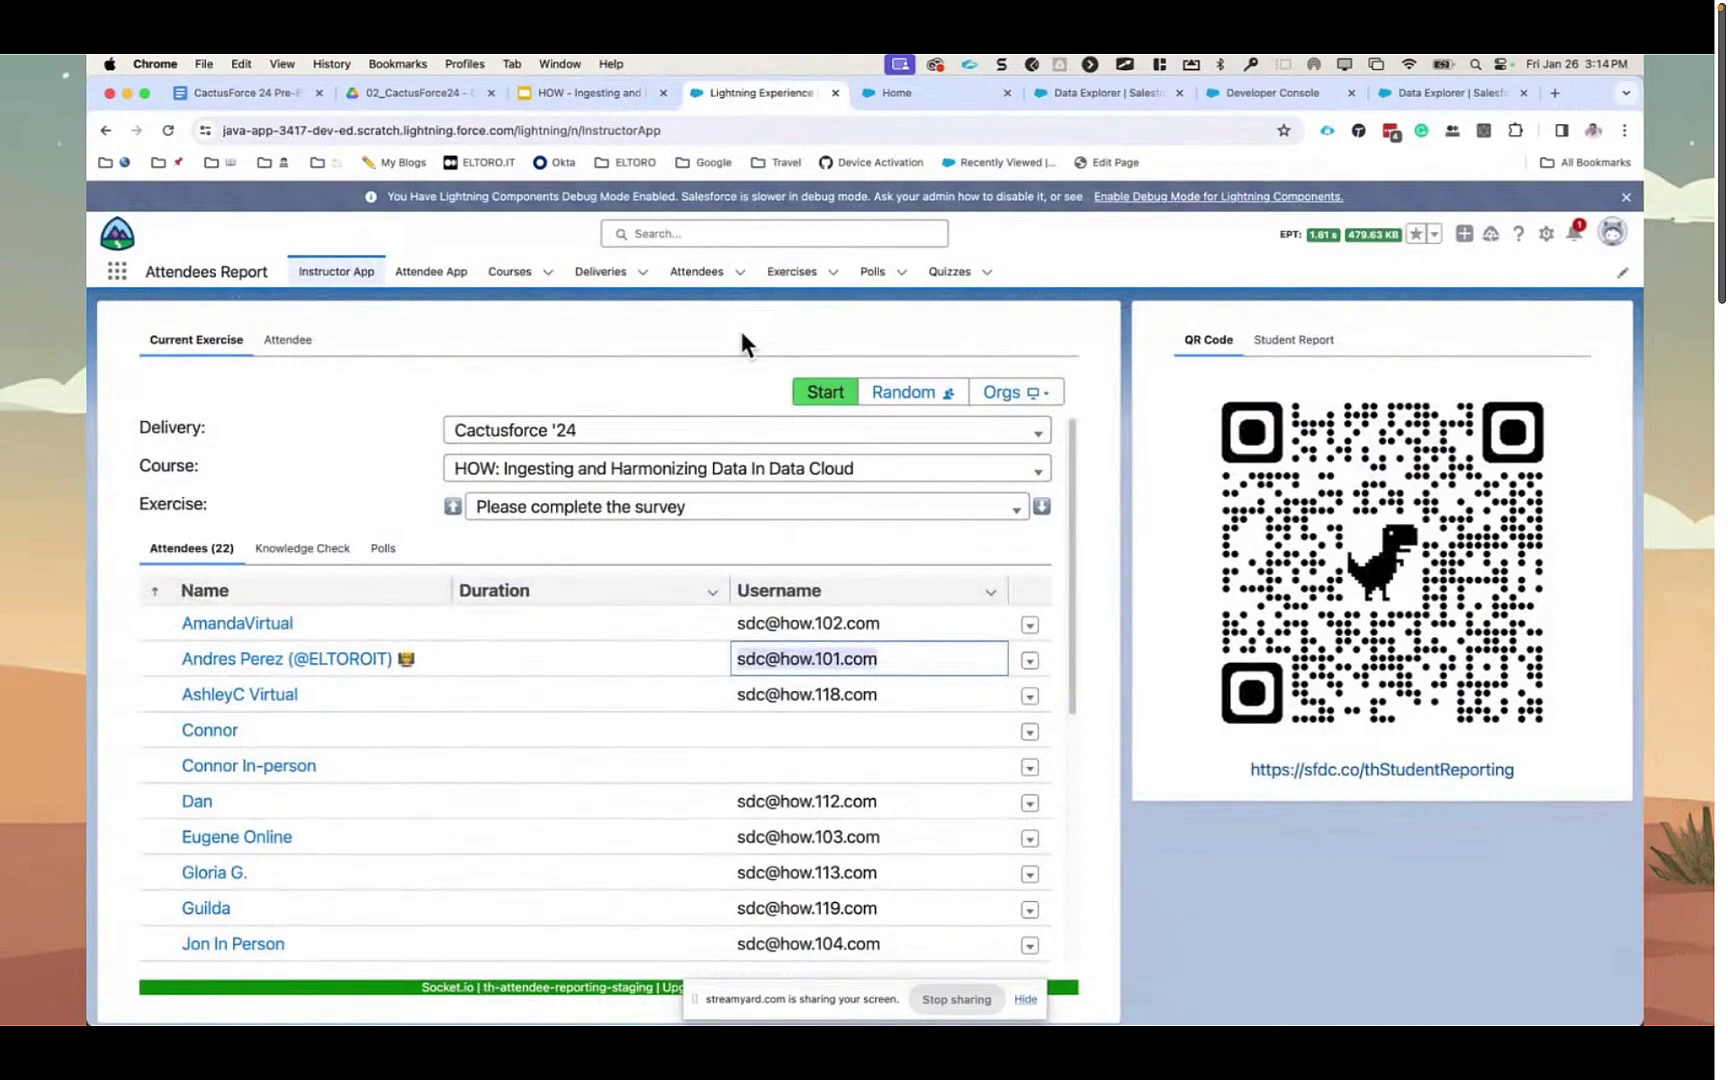
click(322, 550)
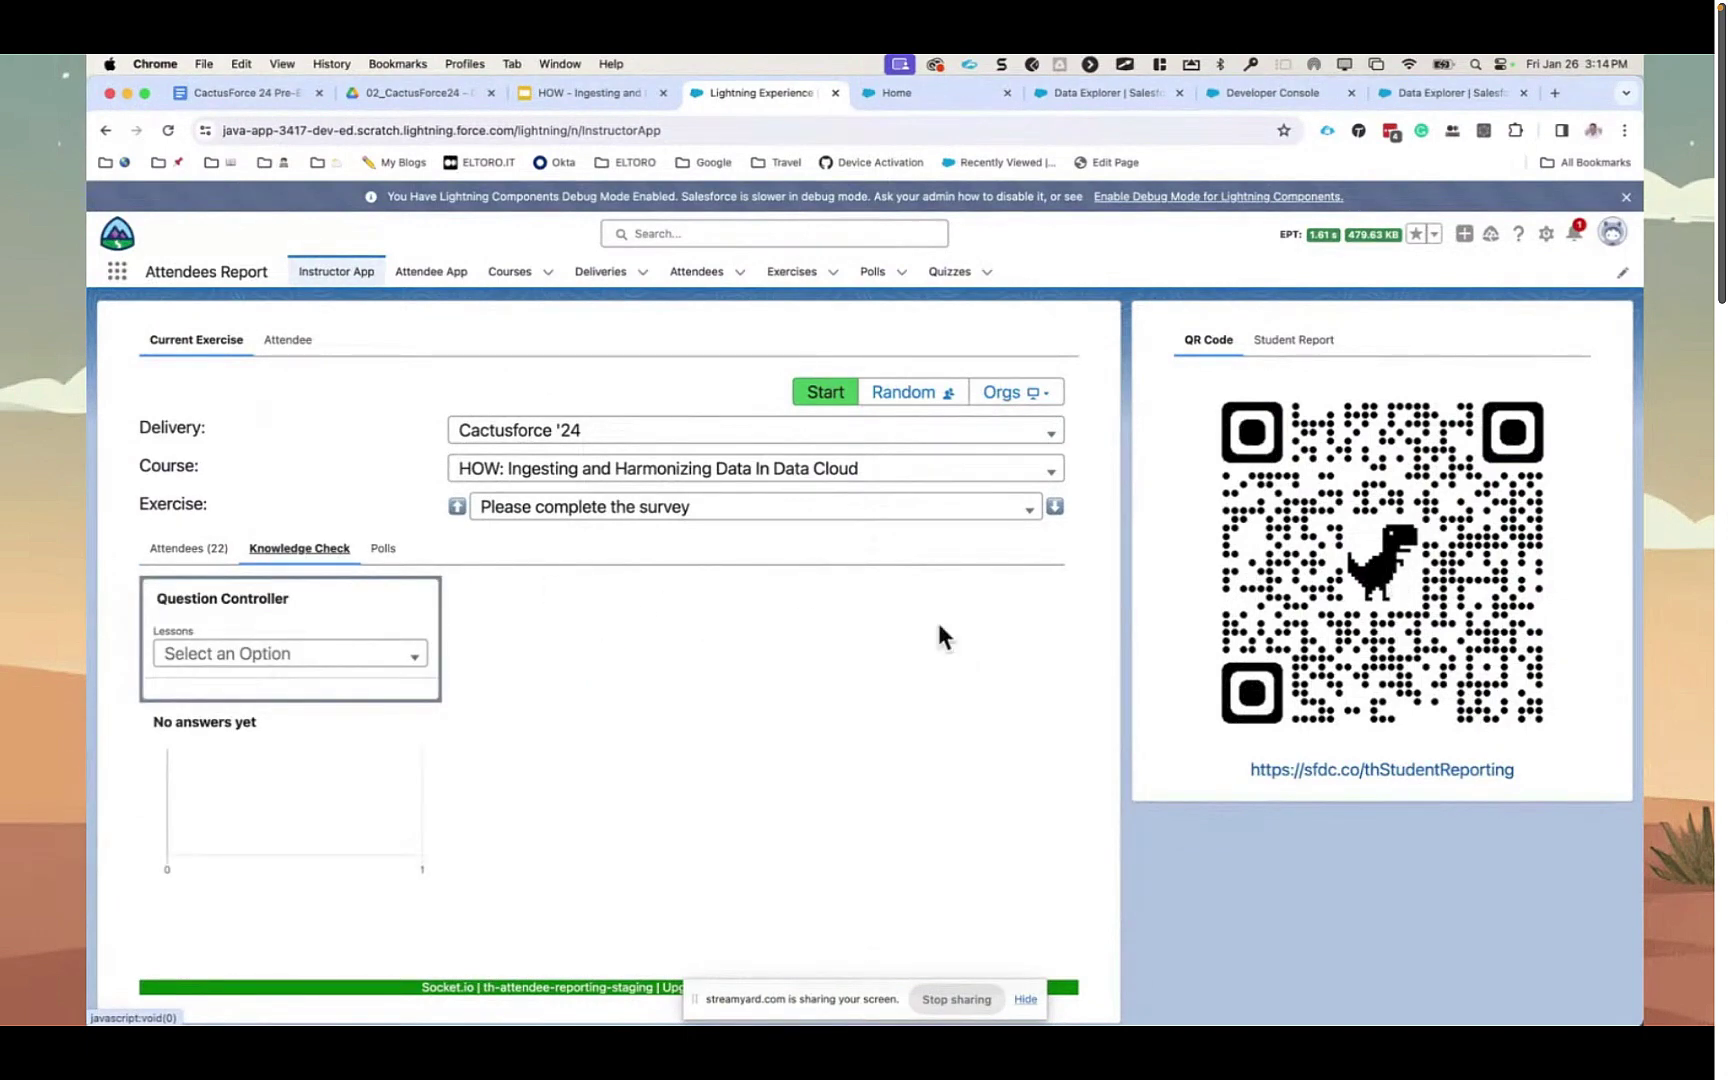
click(332, 656)
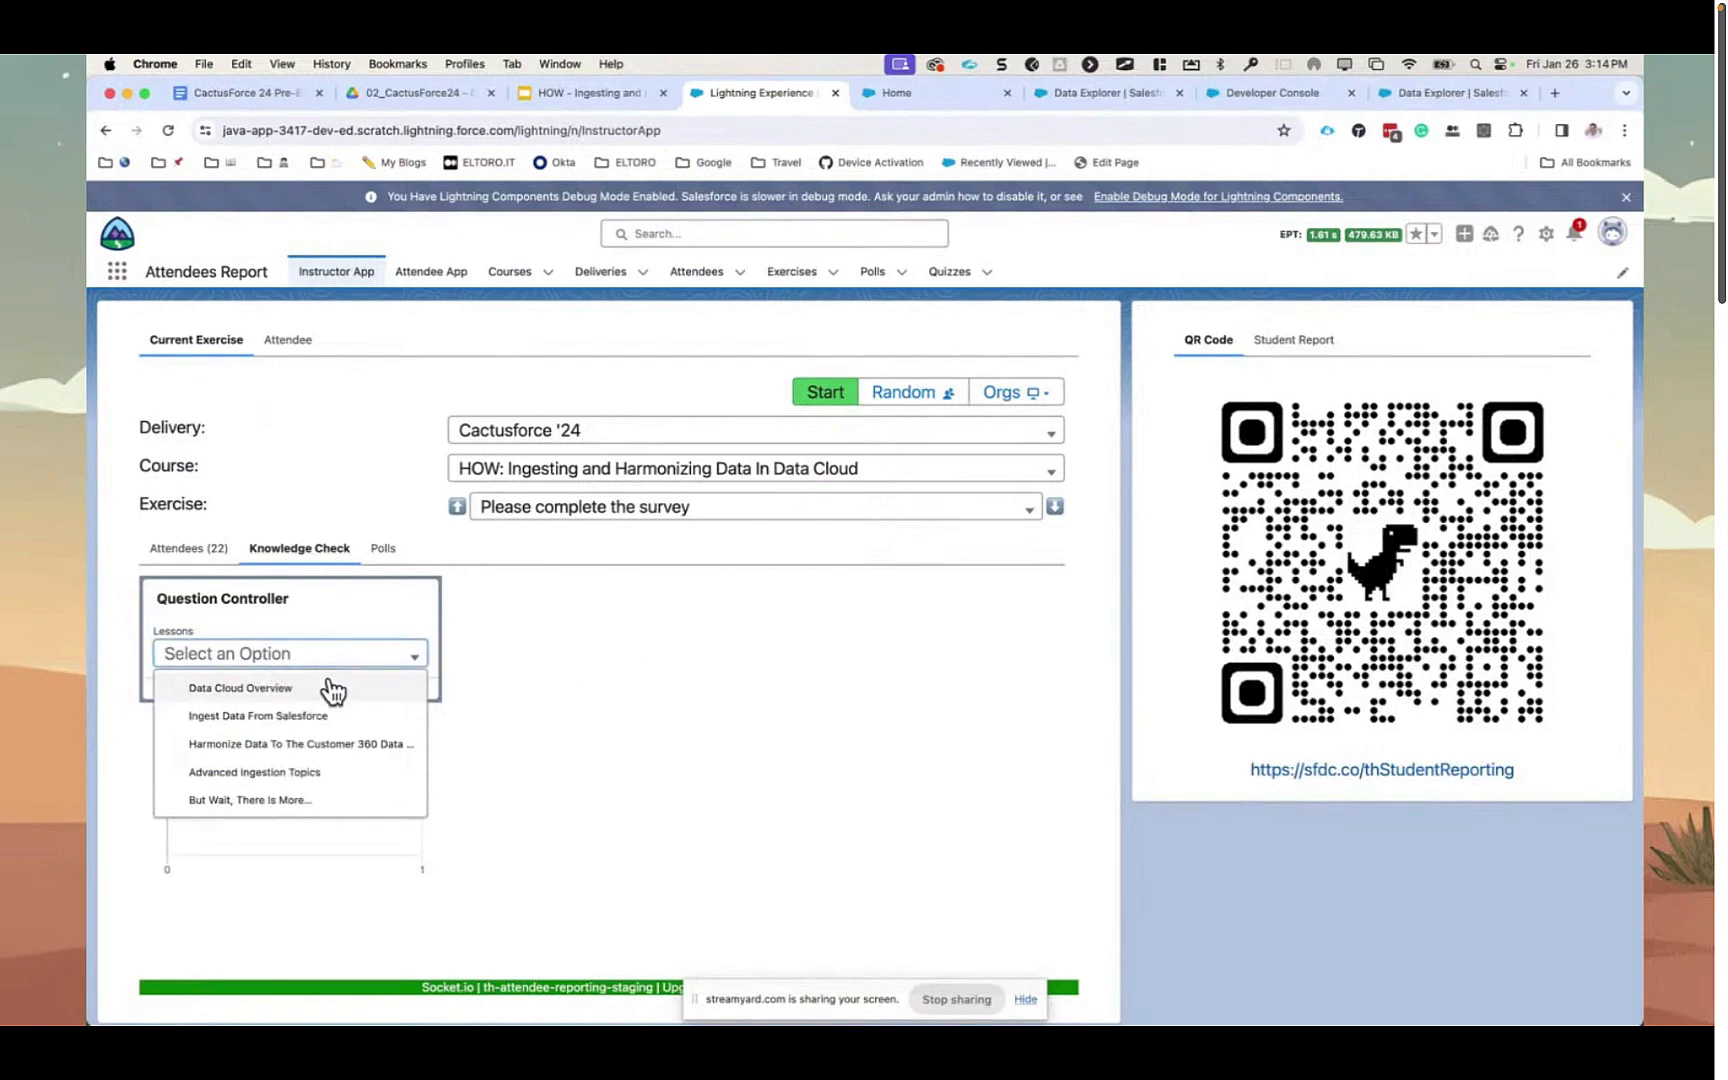
click(330, 692)
click(332, 716)
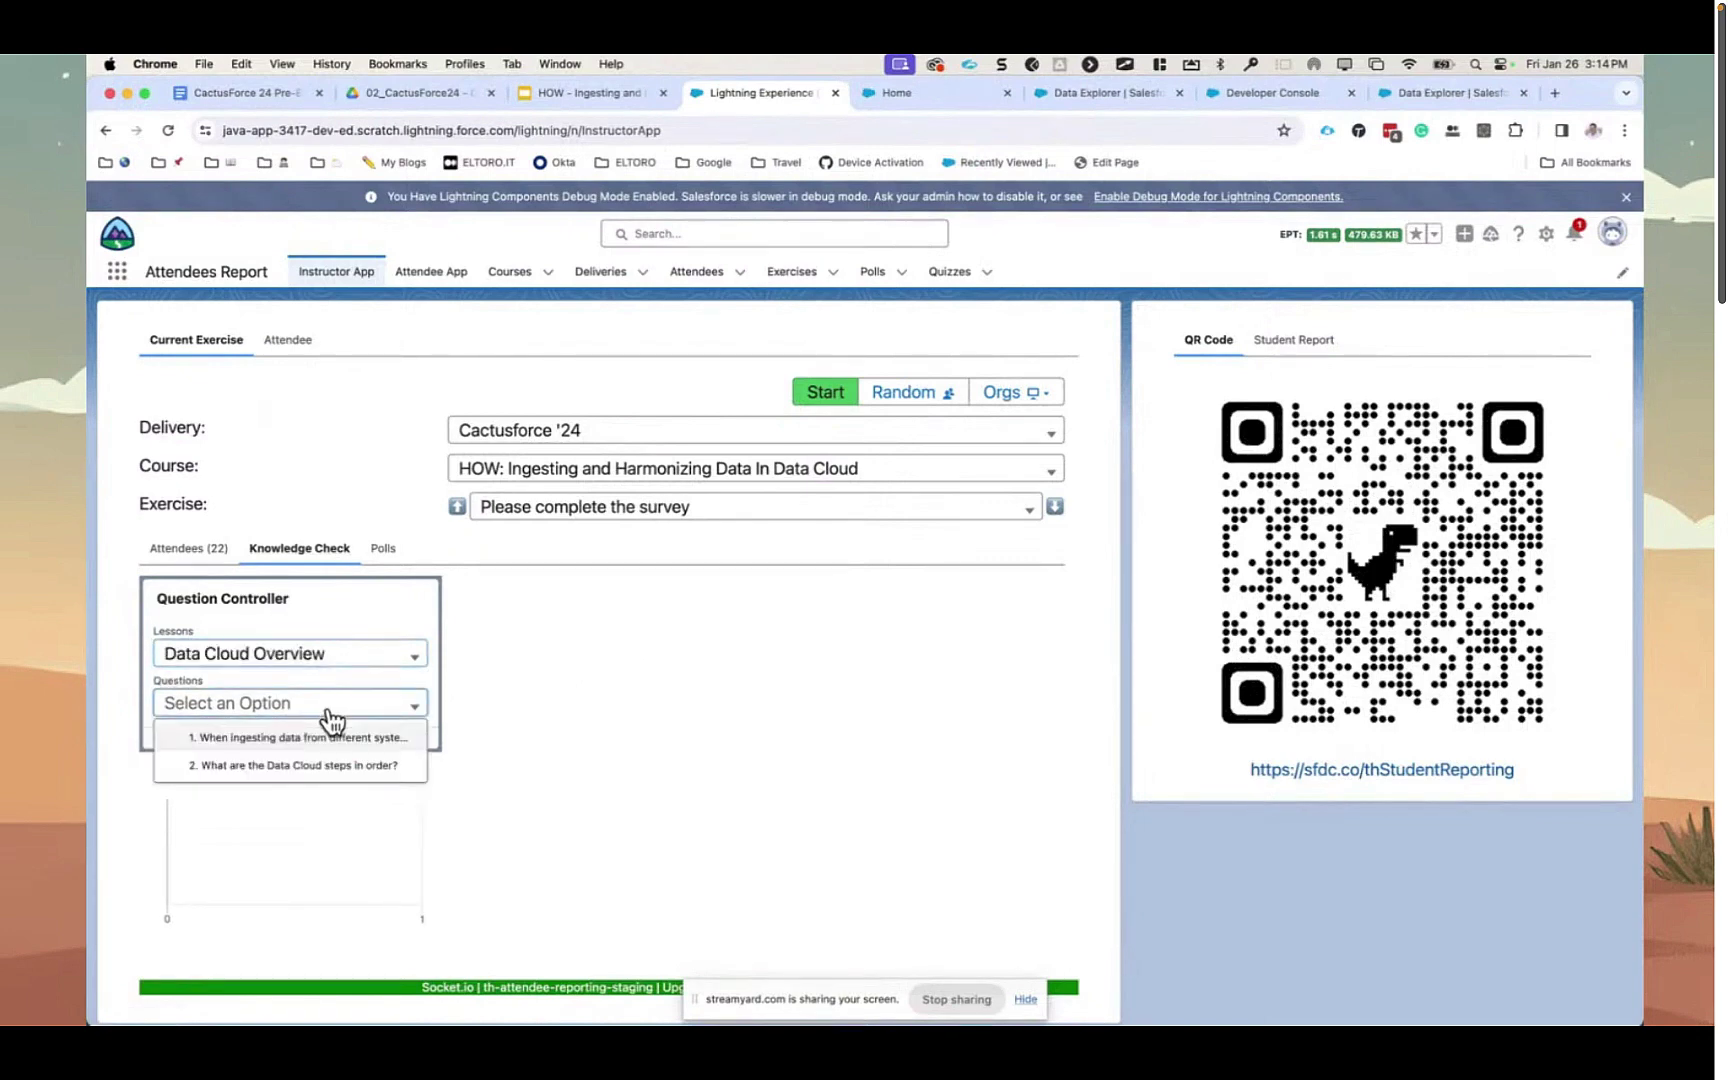
click(330, 737)
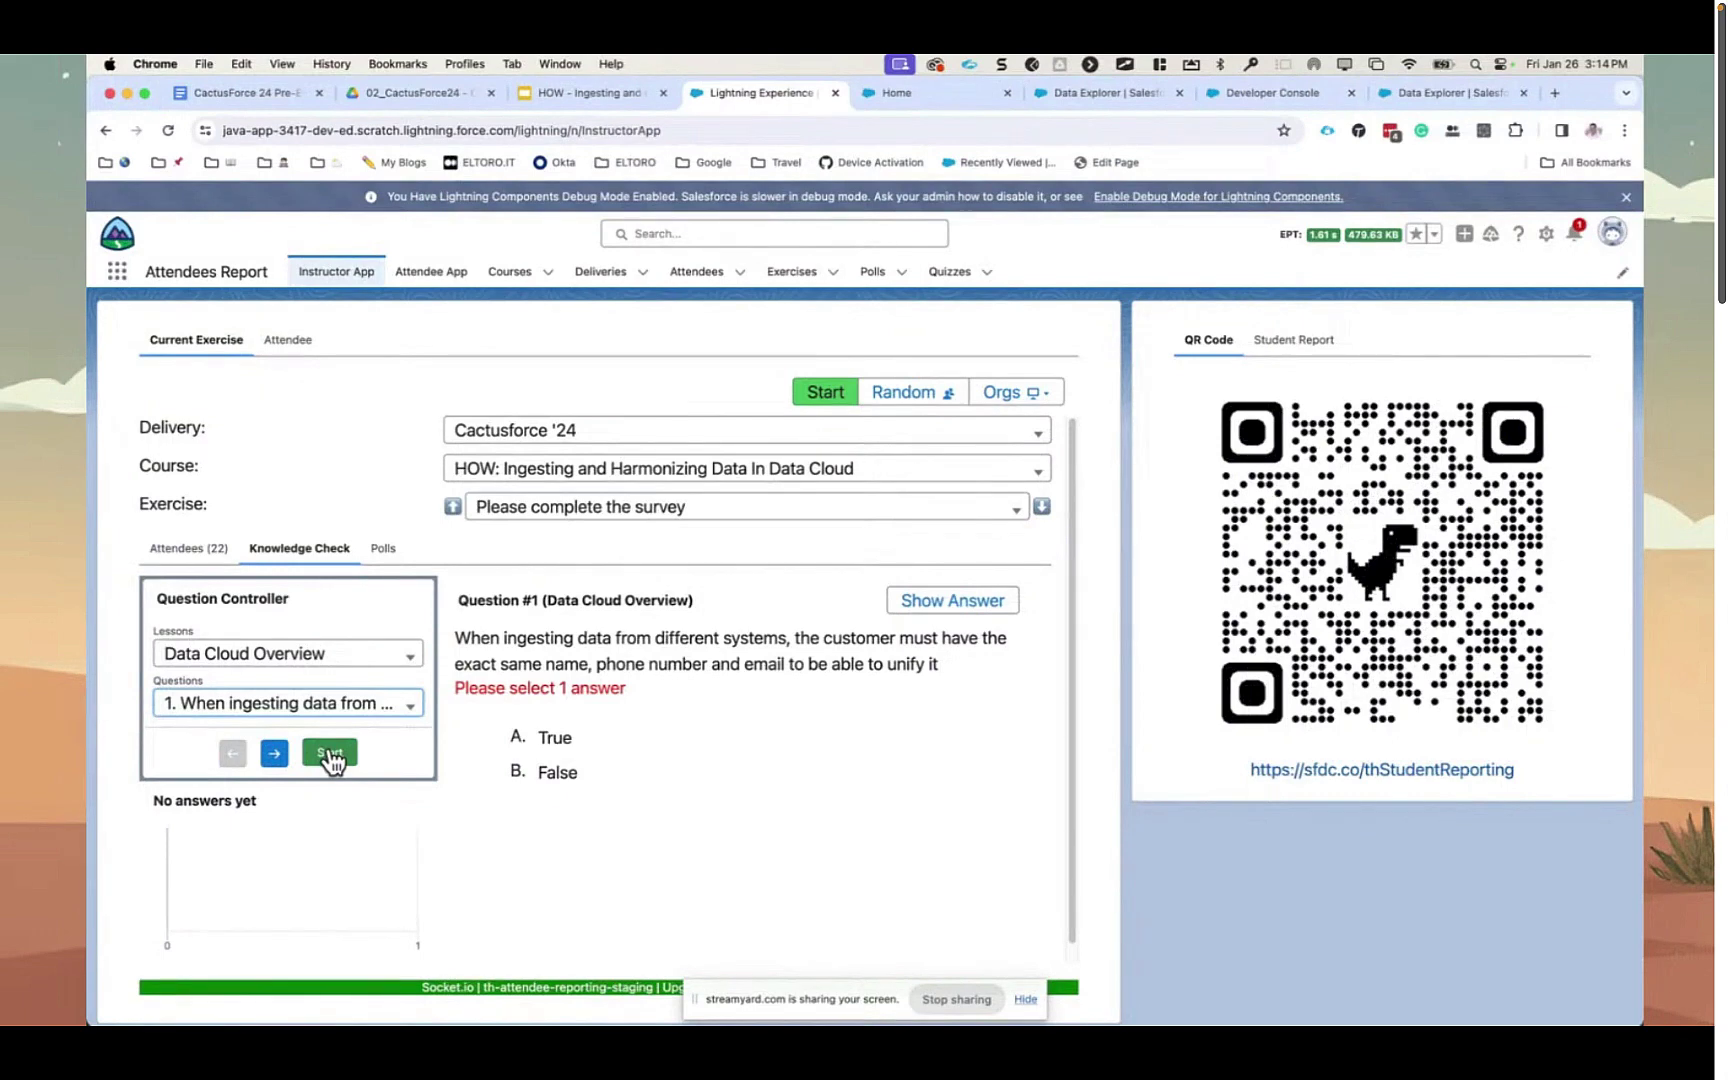
click(330, 753)
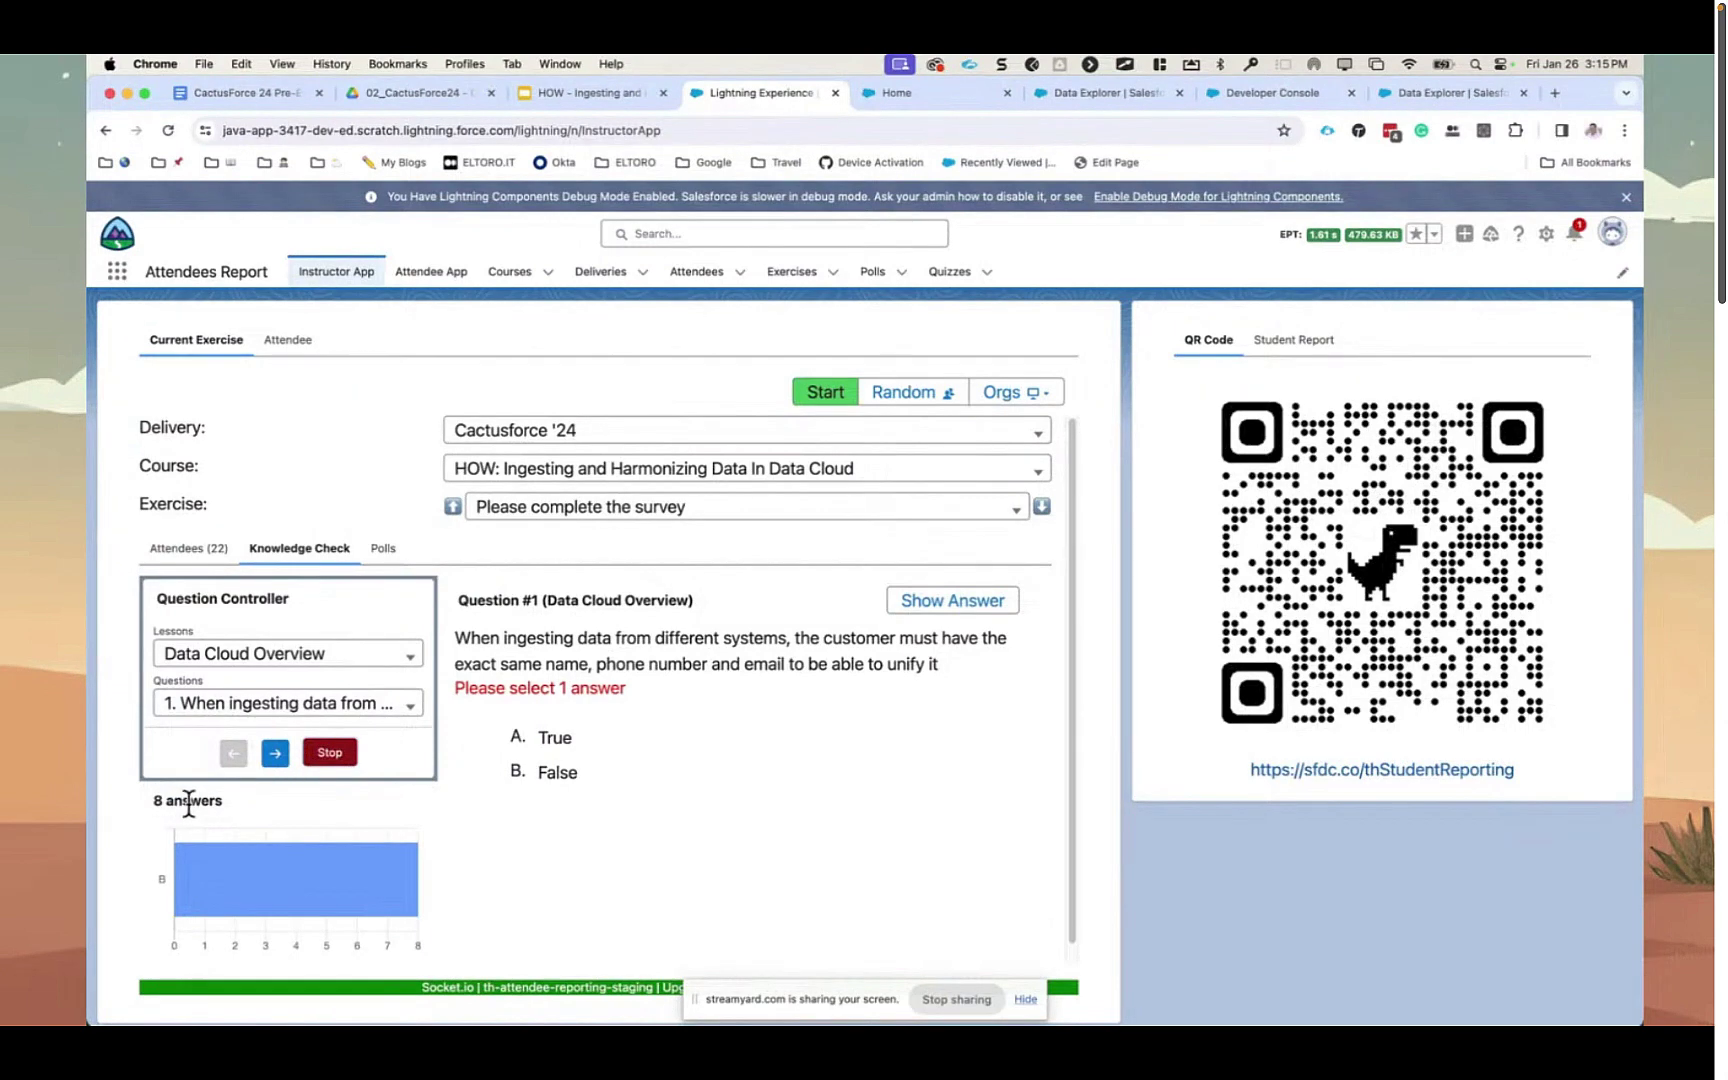
click(340, 756)
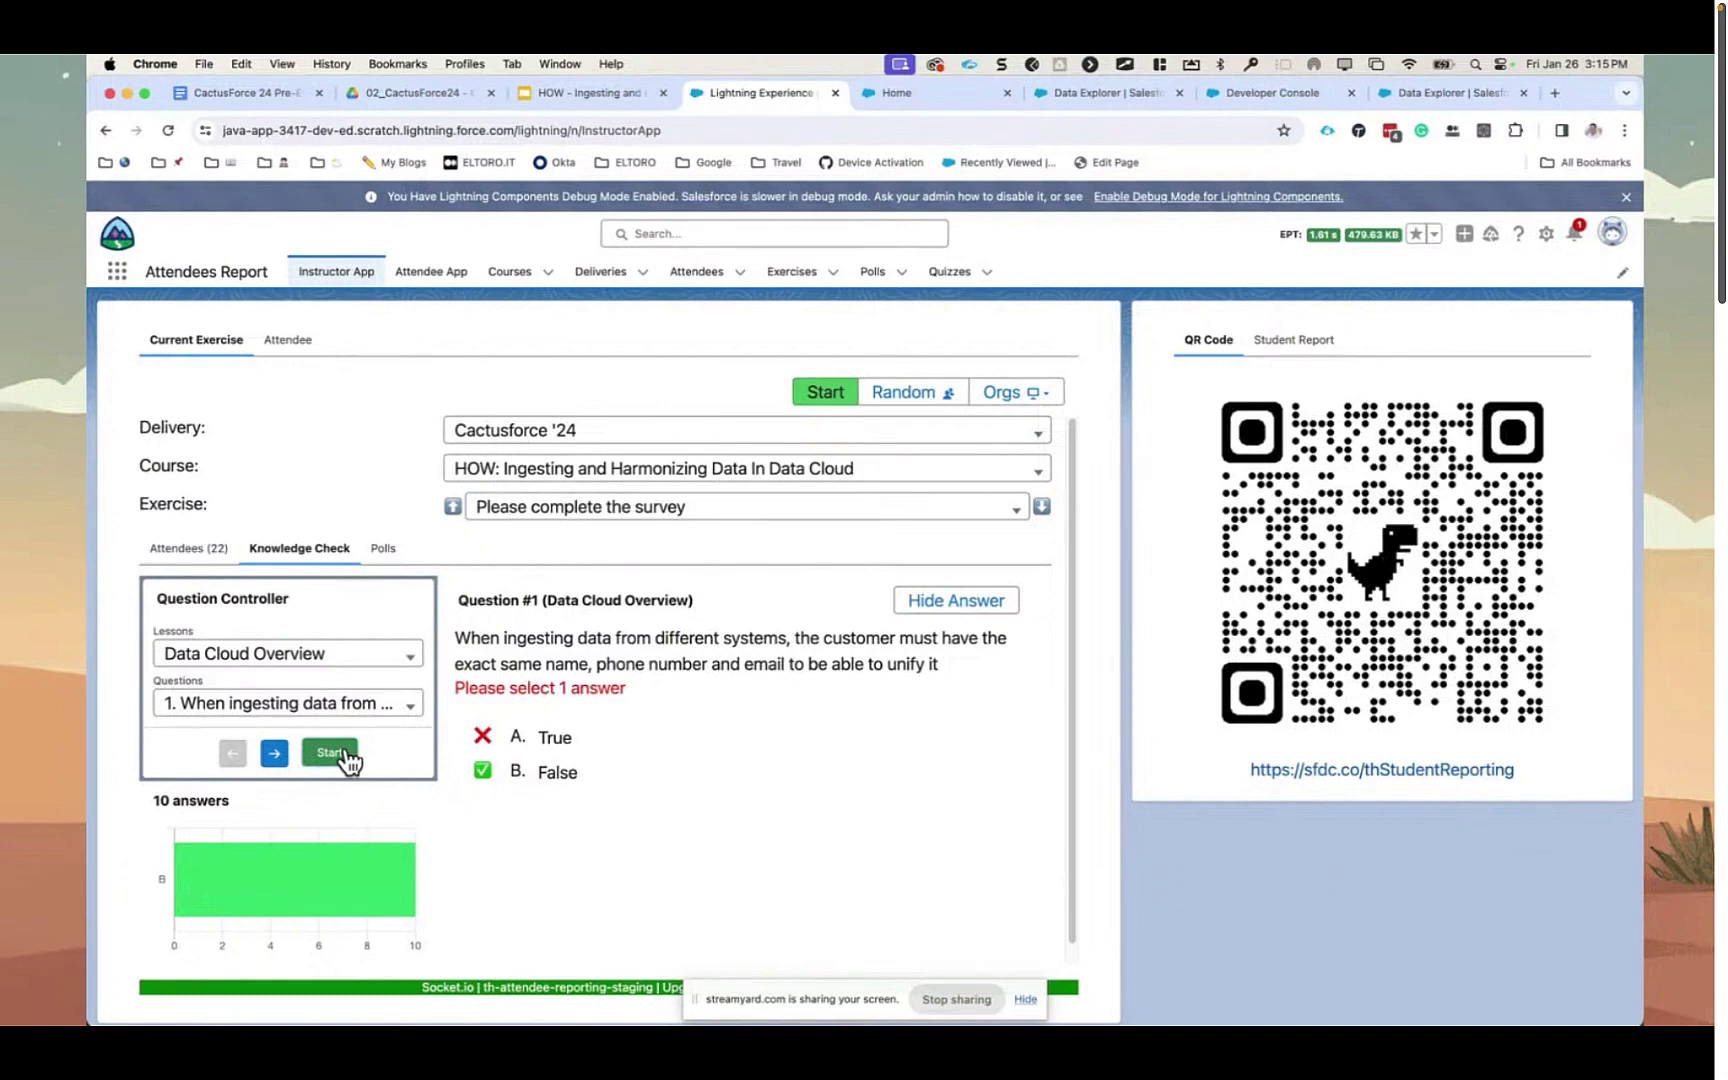
- Run question 2 of the Data Cloud Overview lesson, on the order of the Data Cloud steps, and stop it to reveal the answer
click(277, 751)
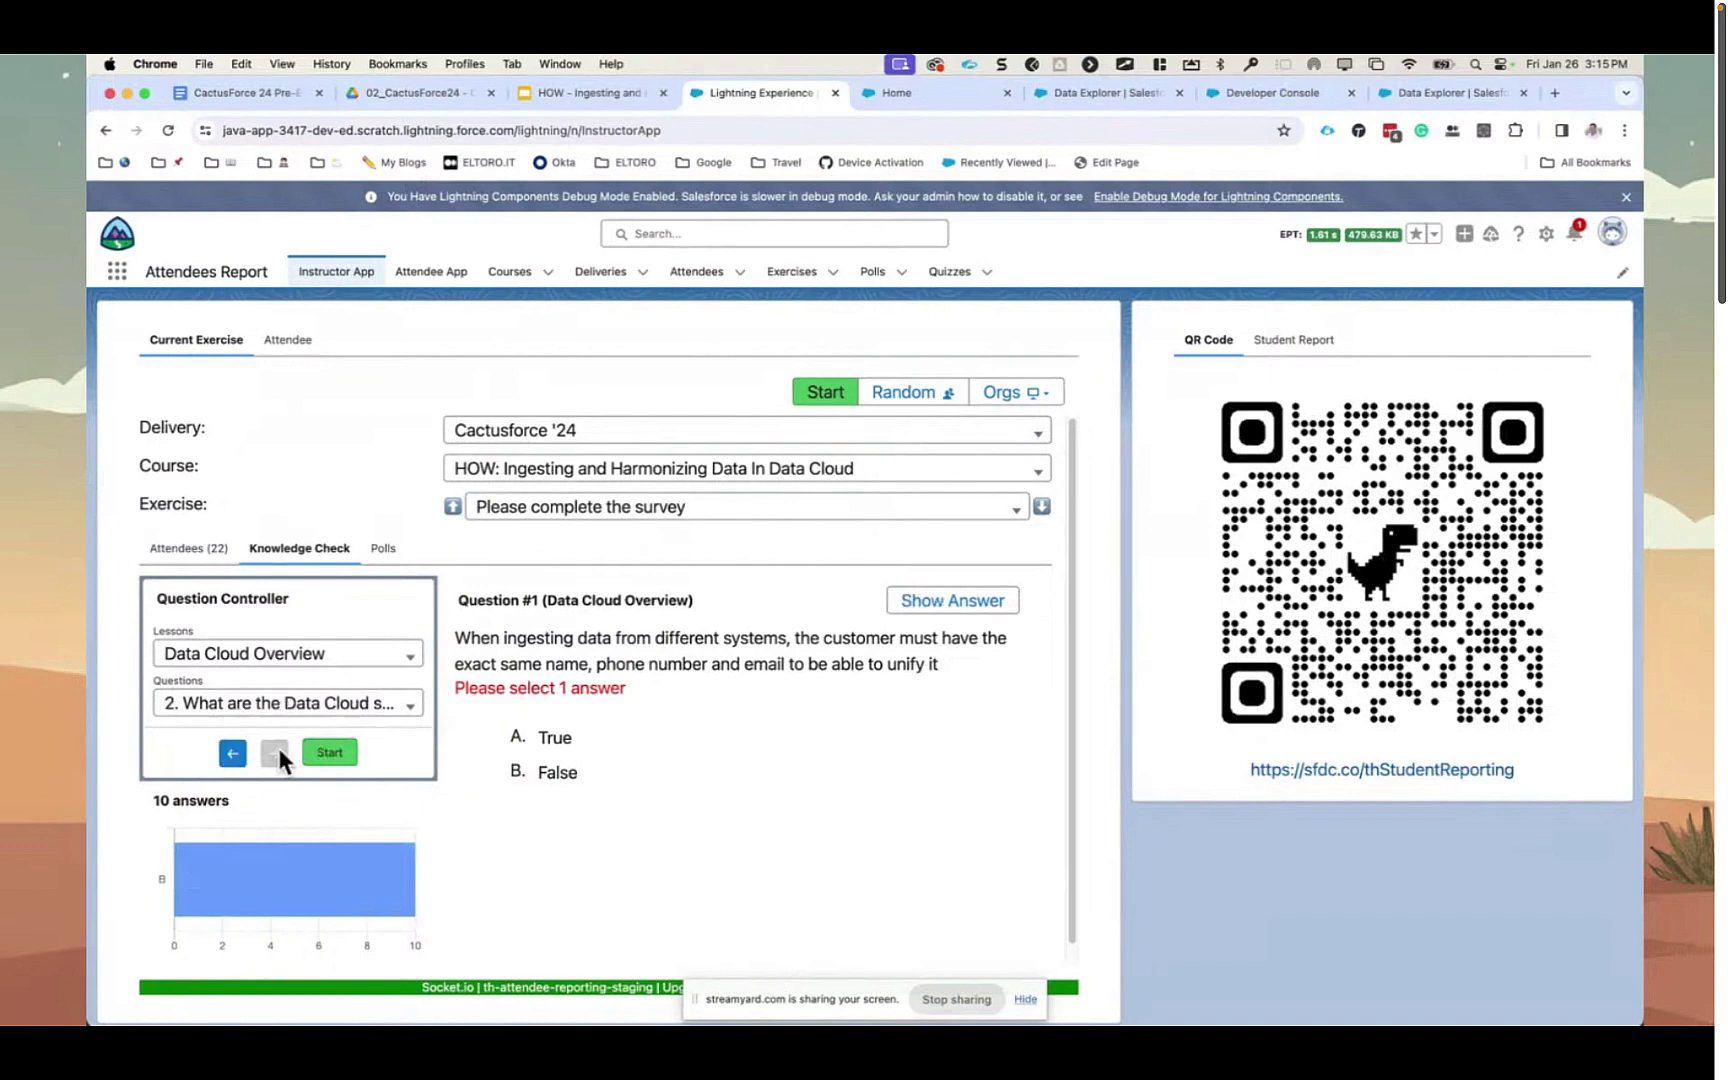
click(331, 755)
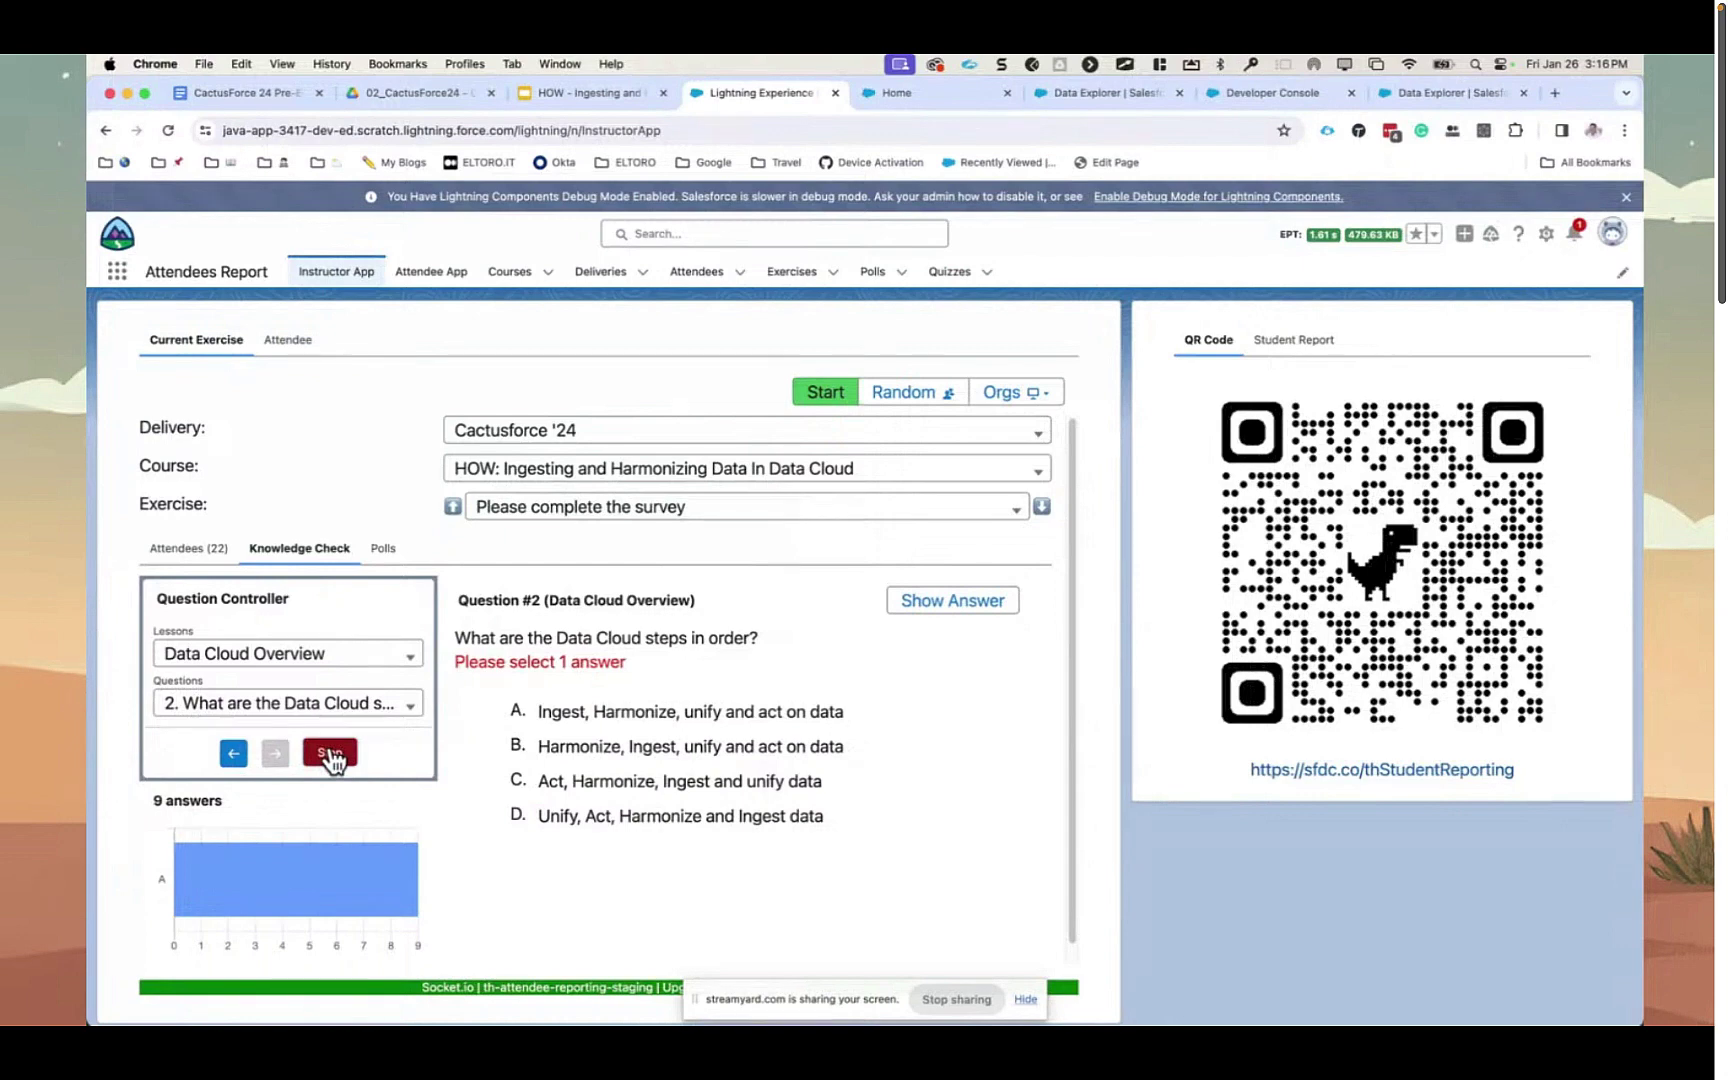
click(330, 755)
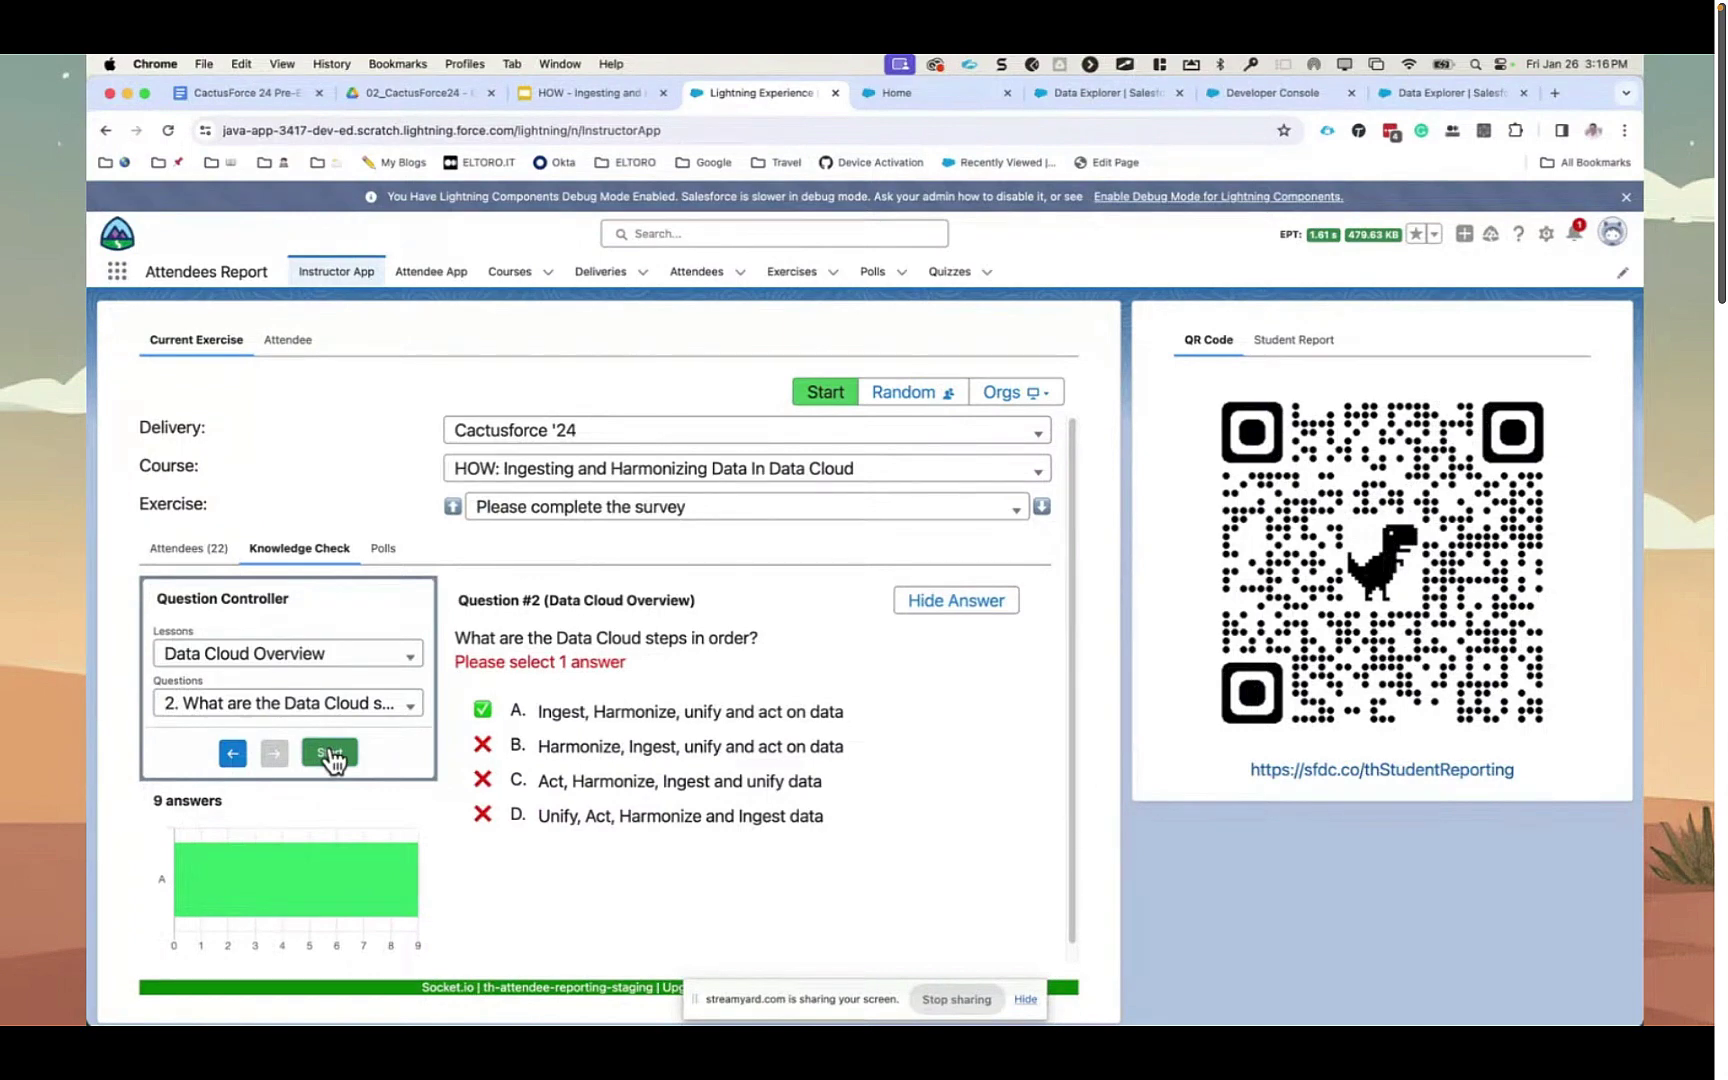
- Run question 1 of the Ingest Data From Salesforce lesson, on provisioning Data Cloud on a new org, and stop it to reveal the answer
click(335, 655)
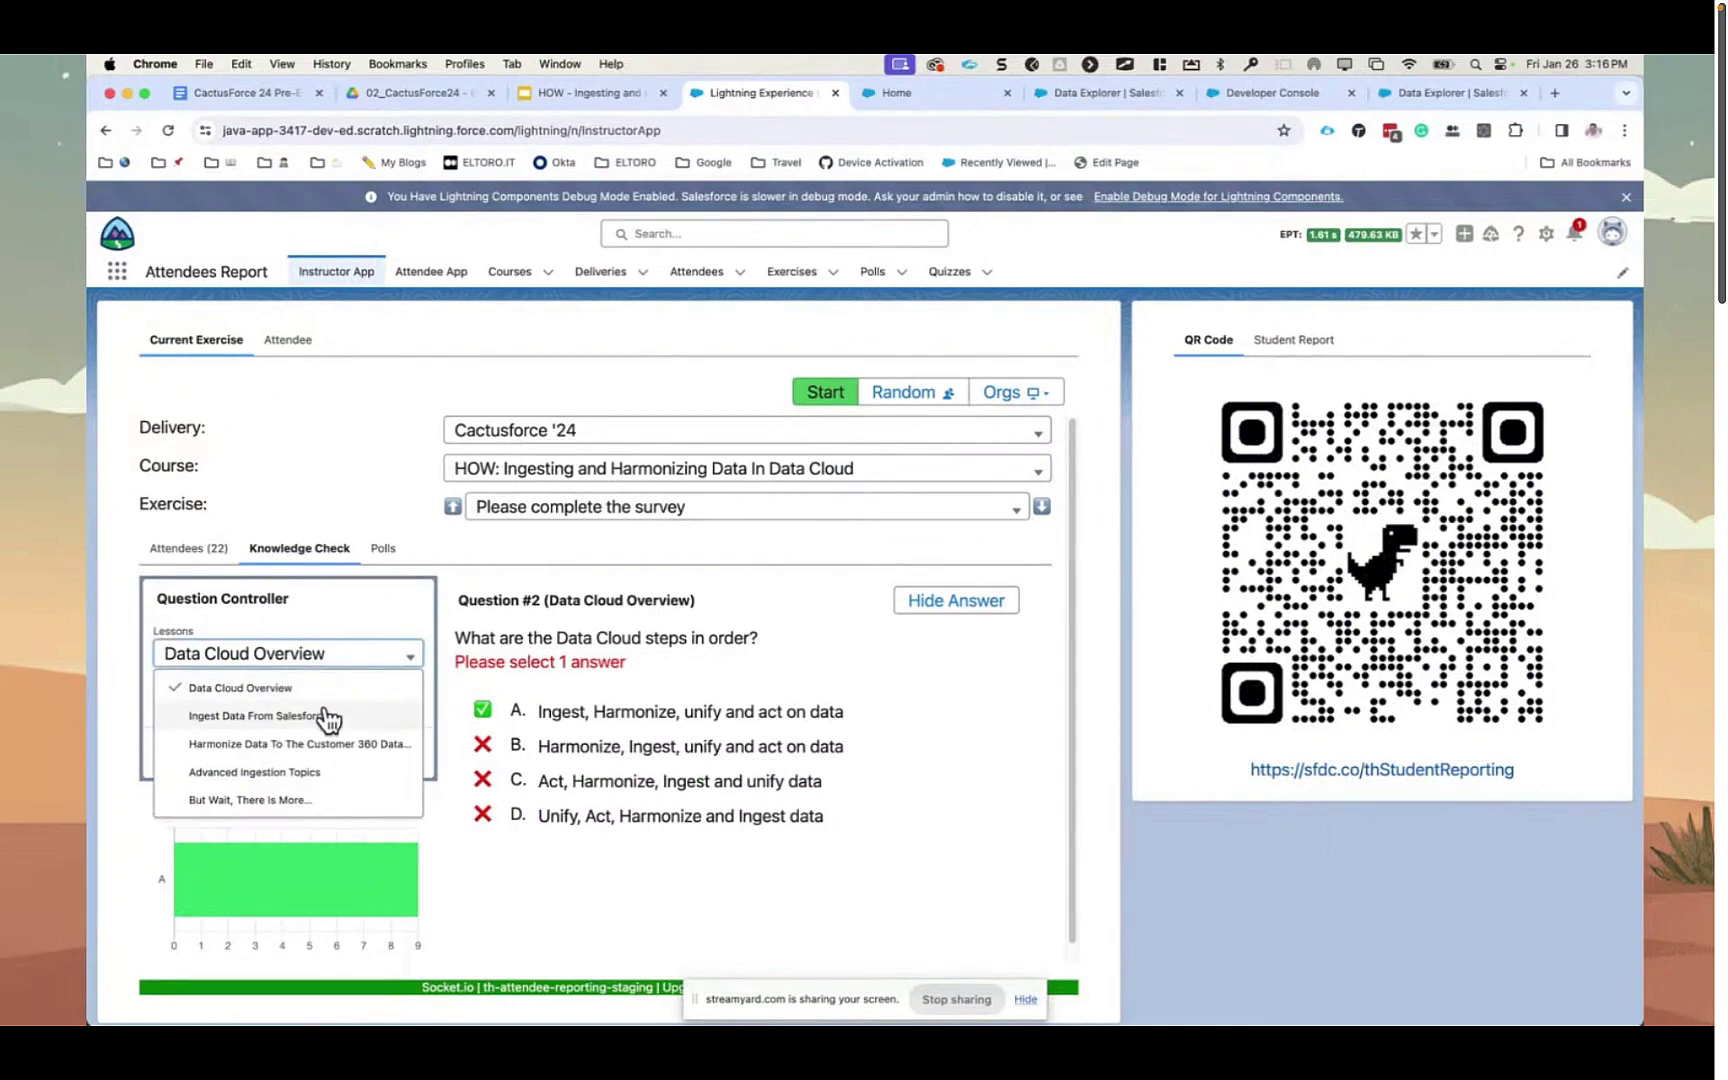
click(326, 716)
click(327, 710)
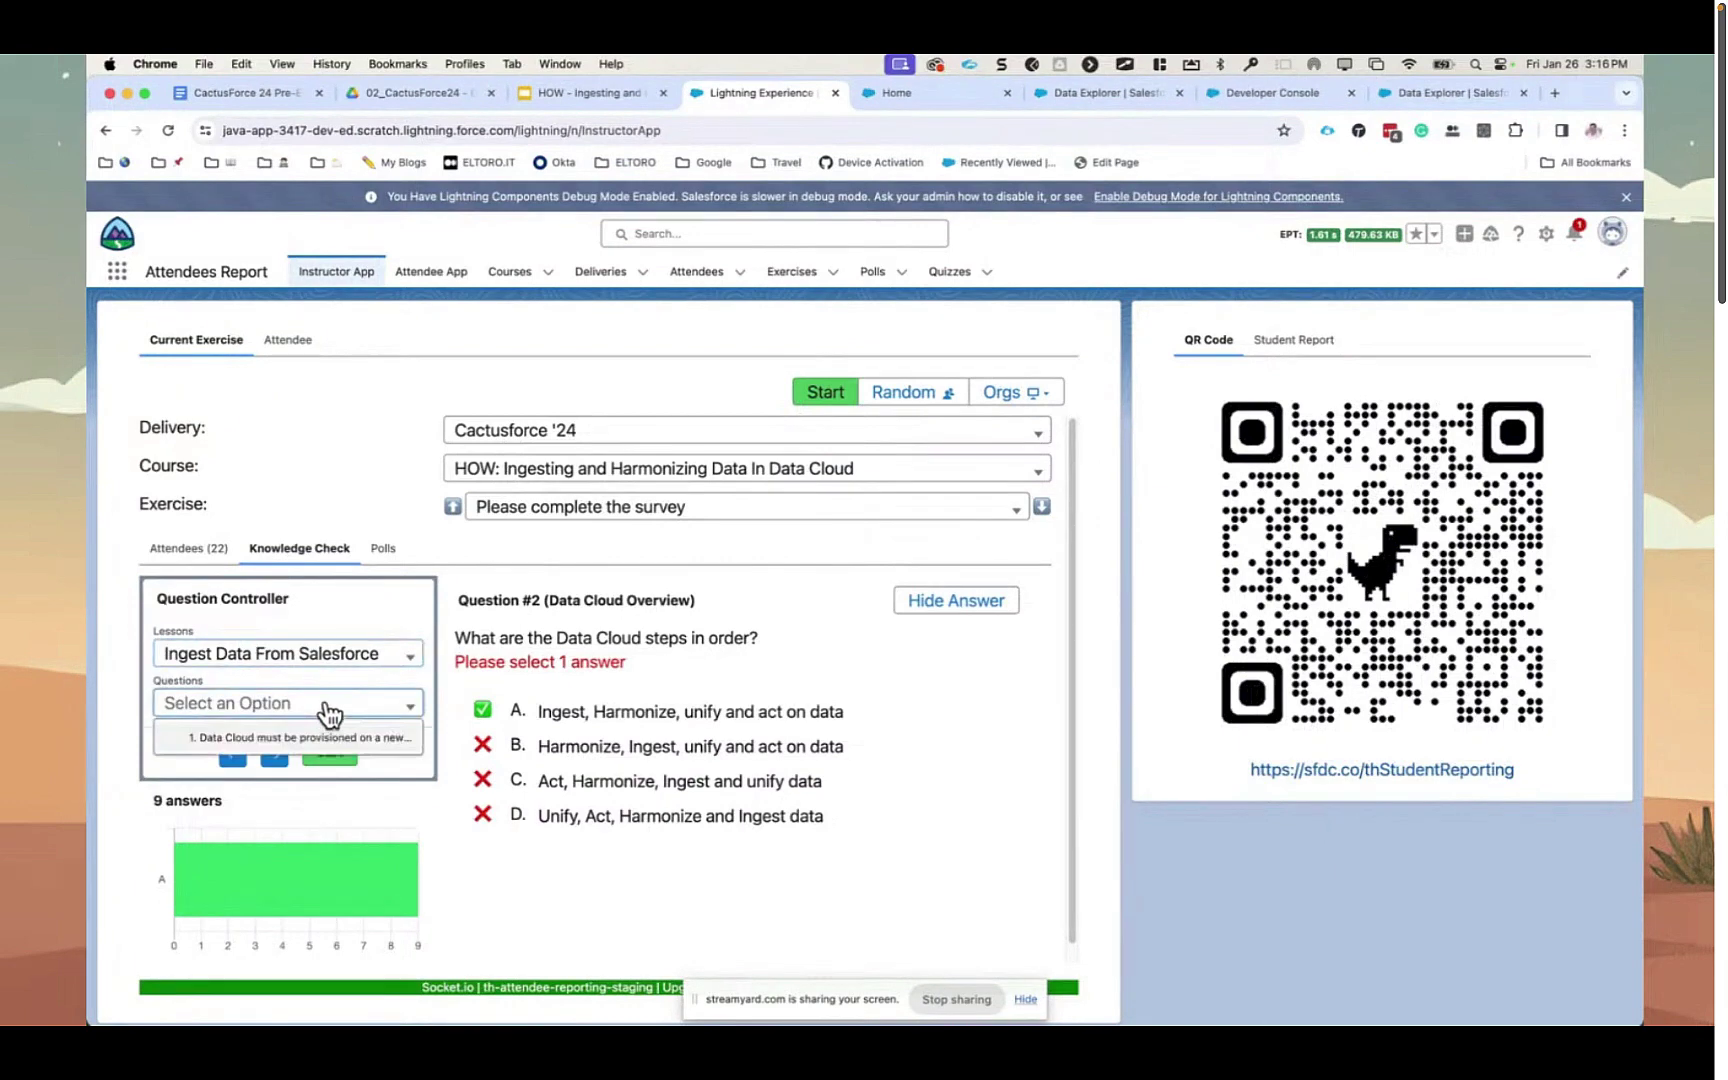
click(328, 736)
click(330, 753)
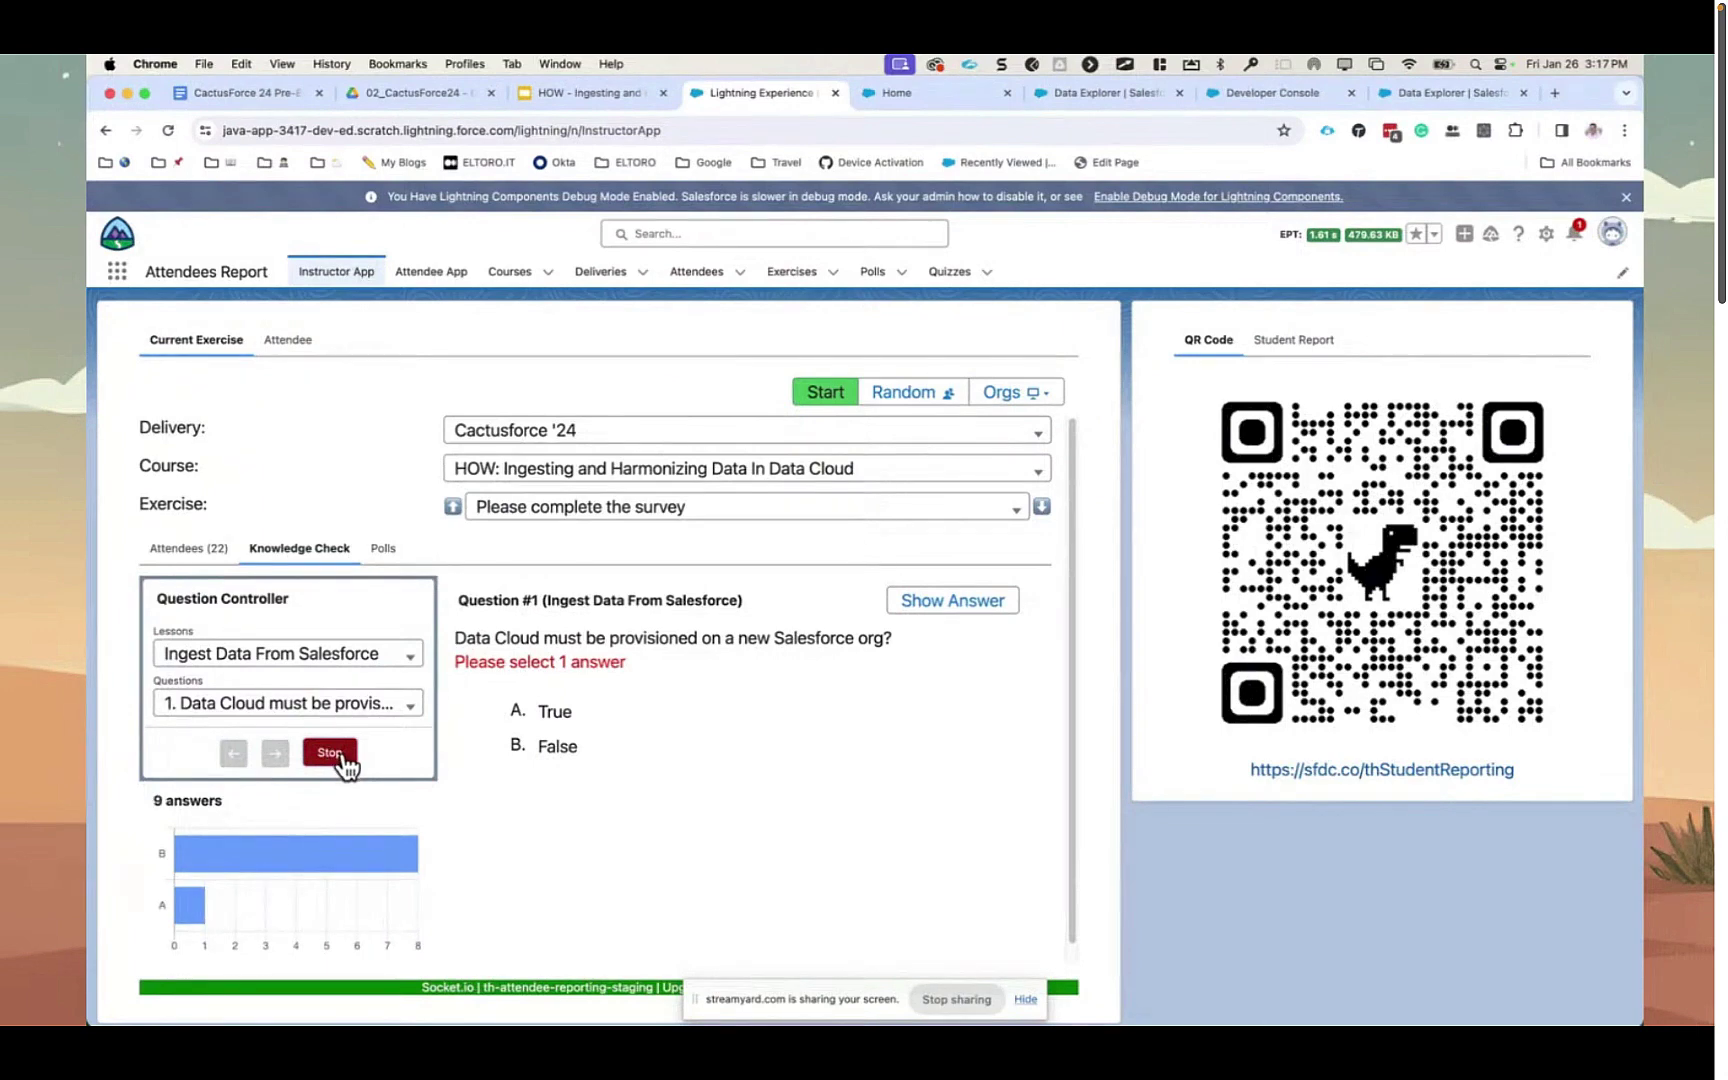
click(341, 757)
mouse_move(197, 908)
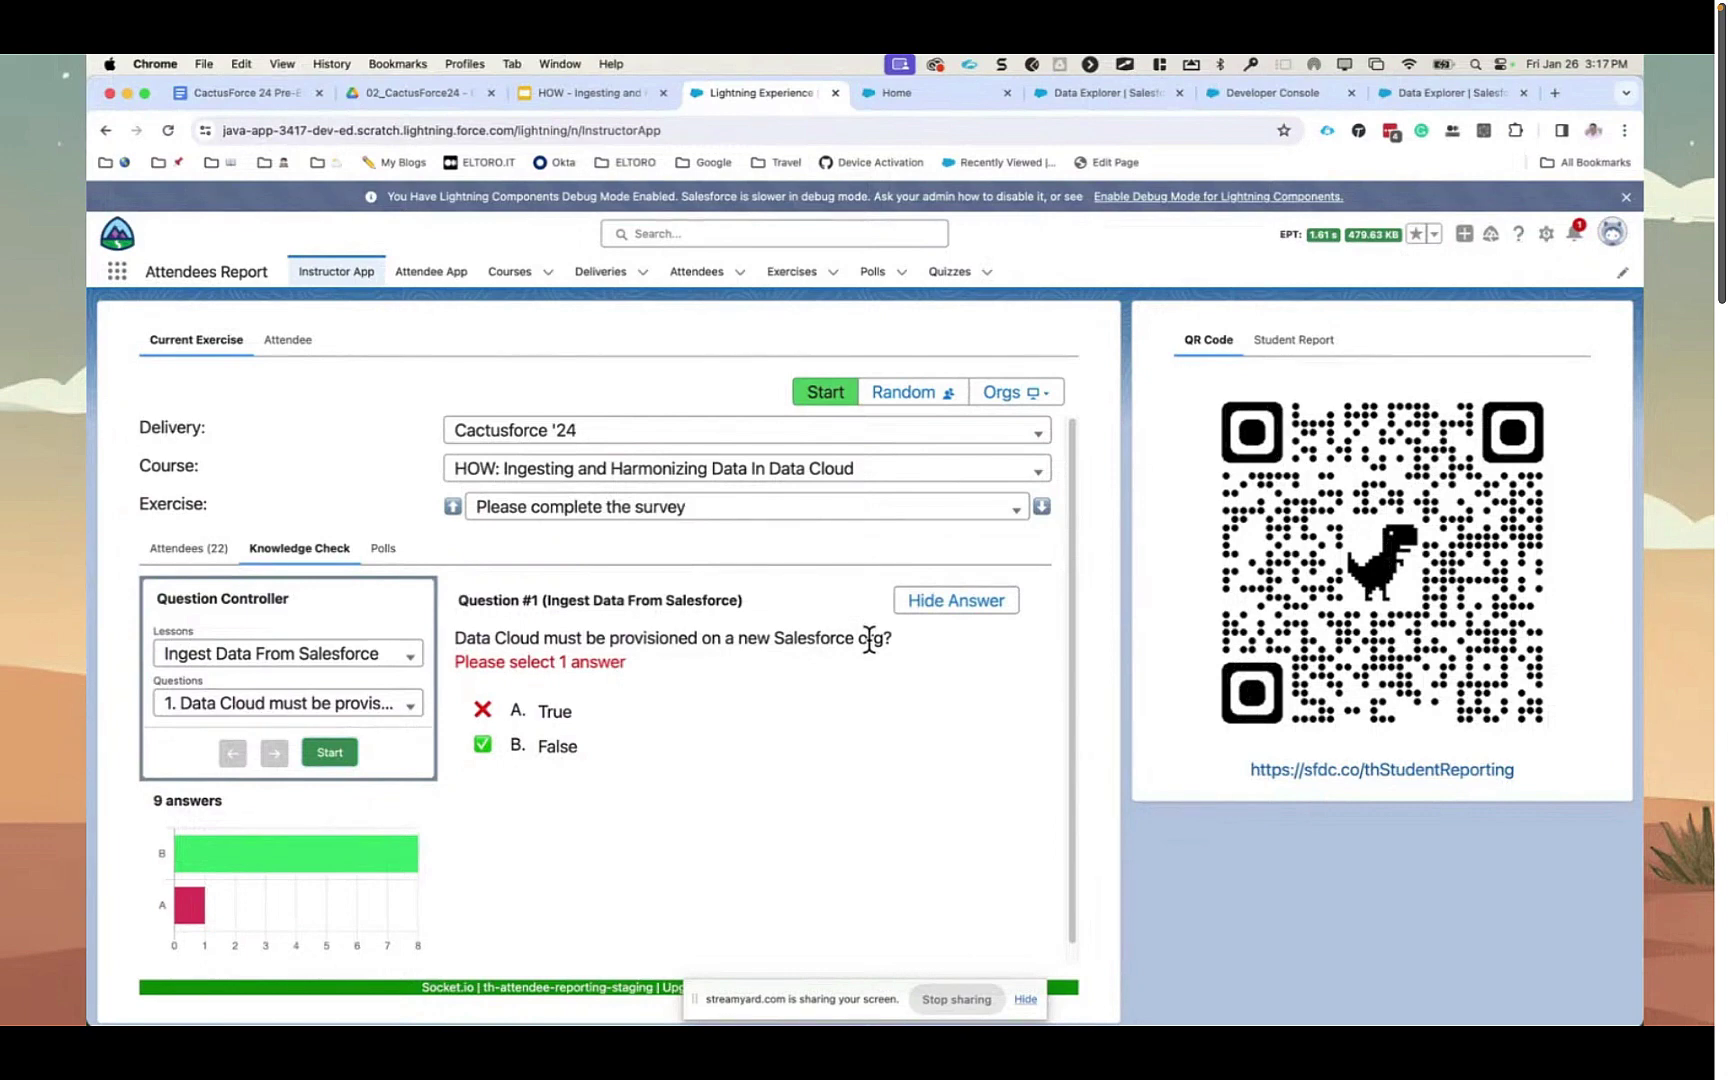
- Run question 1 of the Harmonize Data To The Customer 360 Data Model lesson and stop it to reveal the answer
click(295, 662)
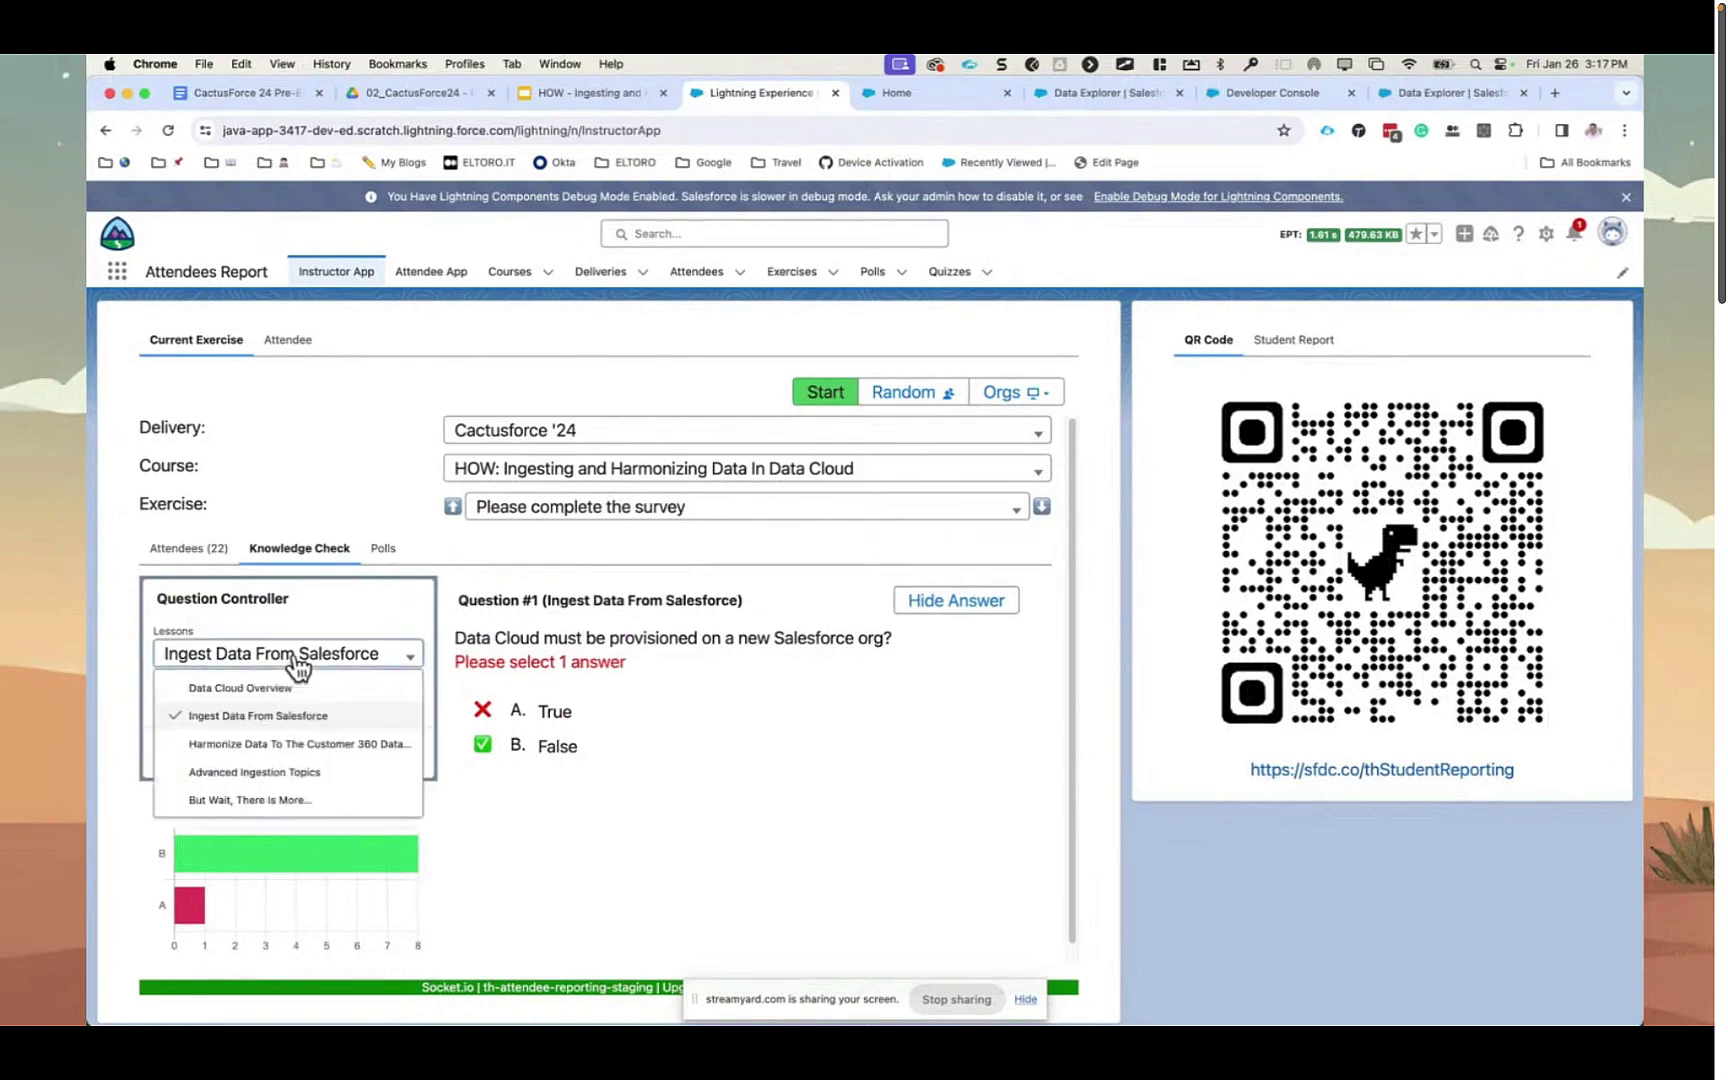
click(291, 742)
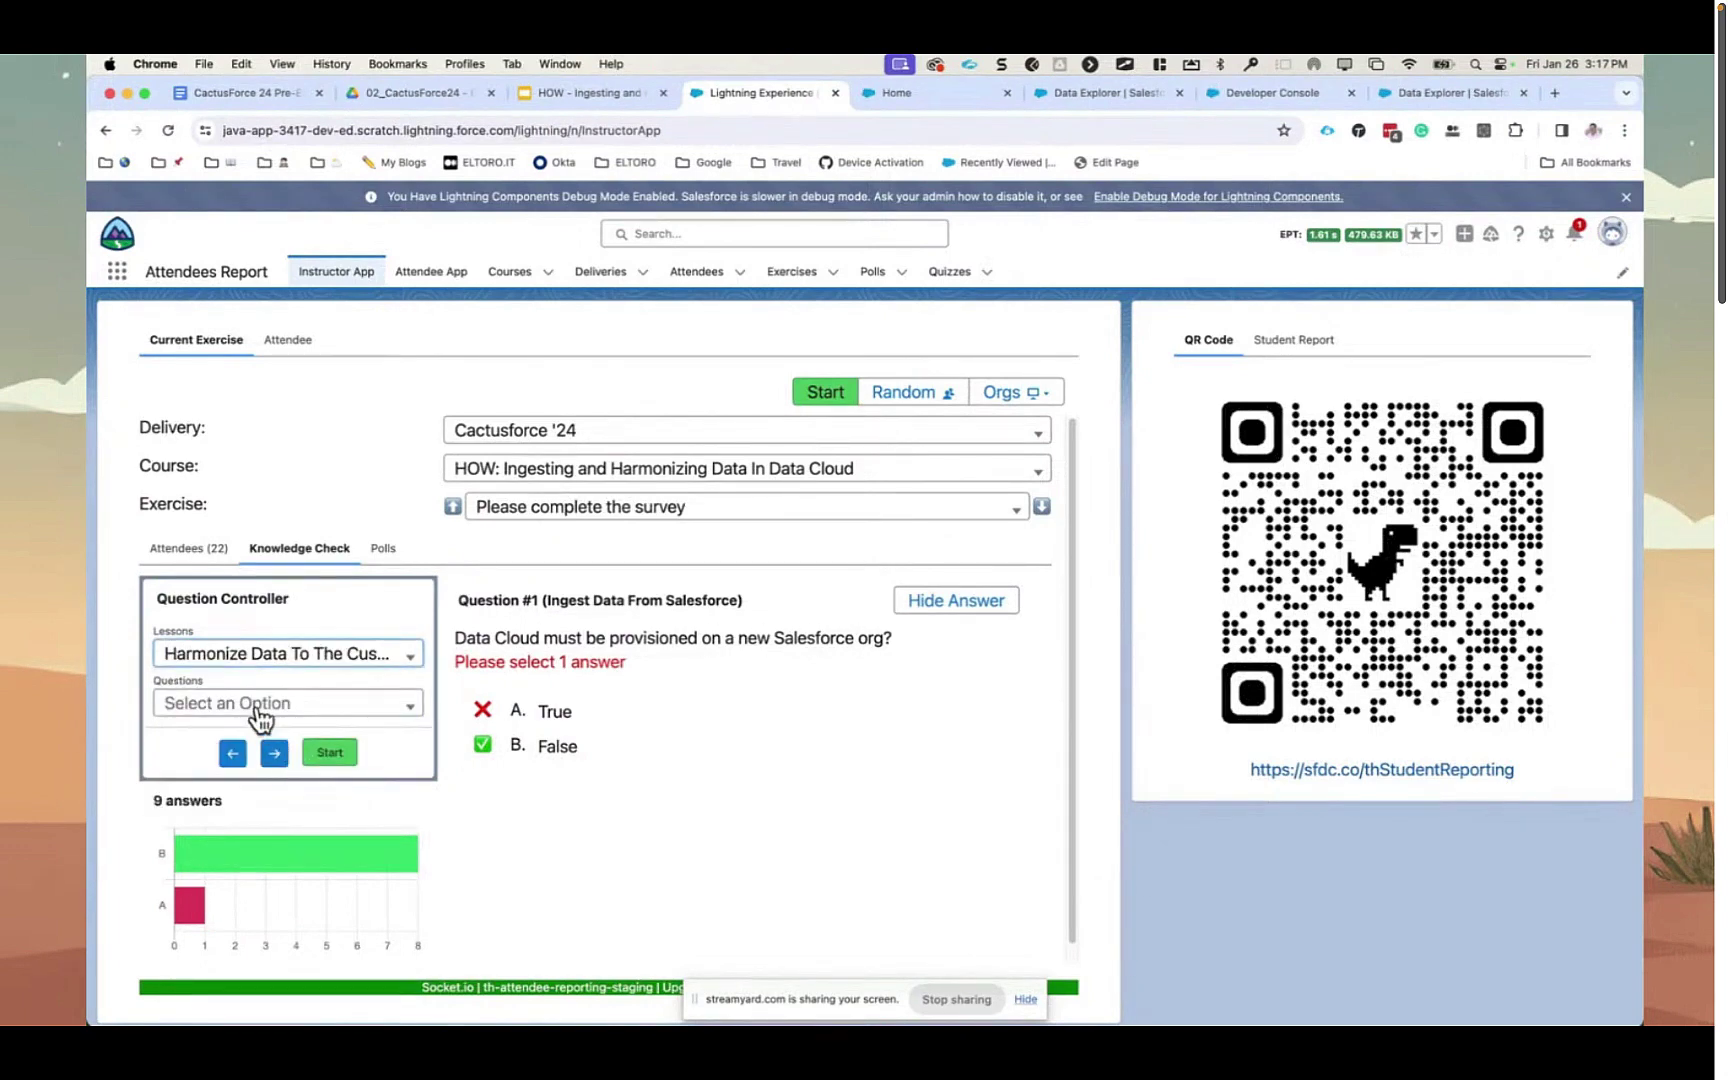
click(260, 712)
click(264, 736)
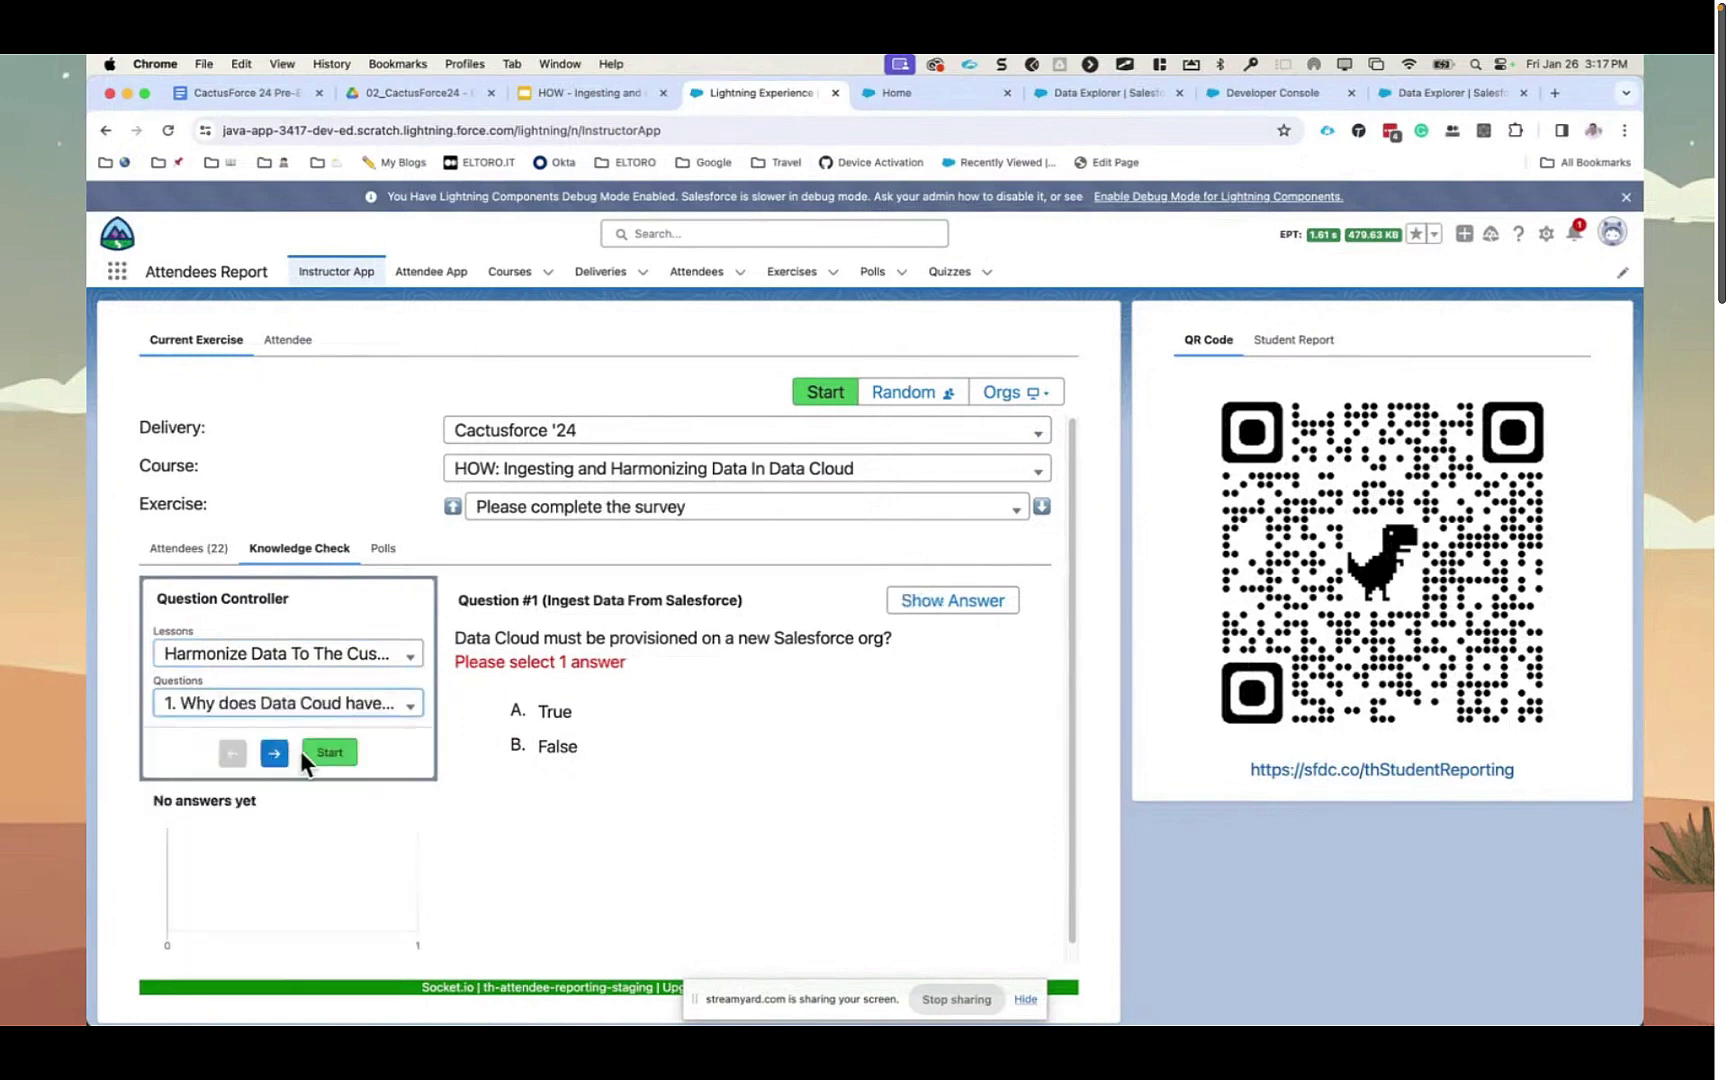
click(334, 756)
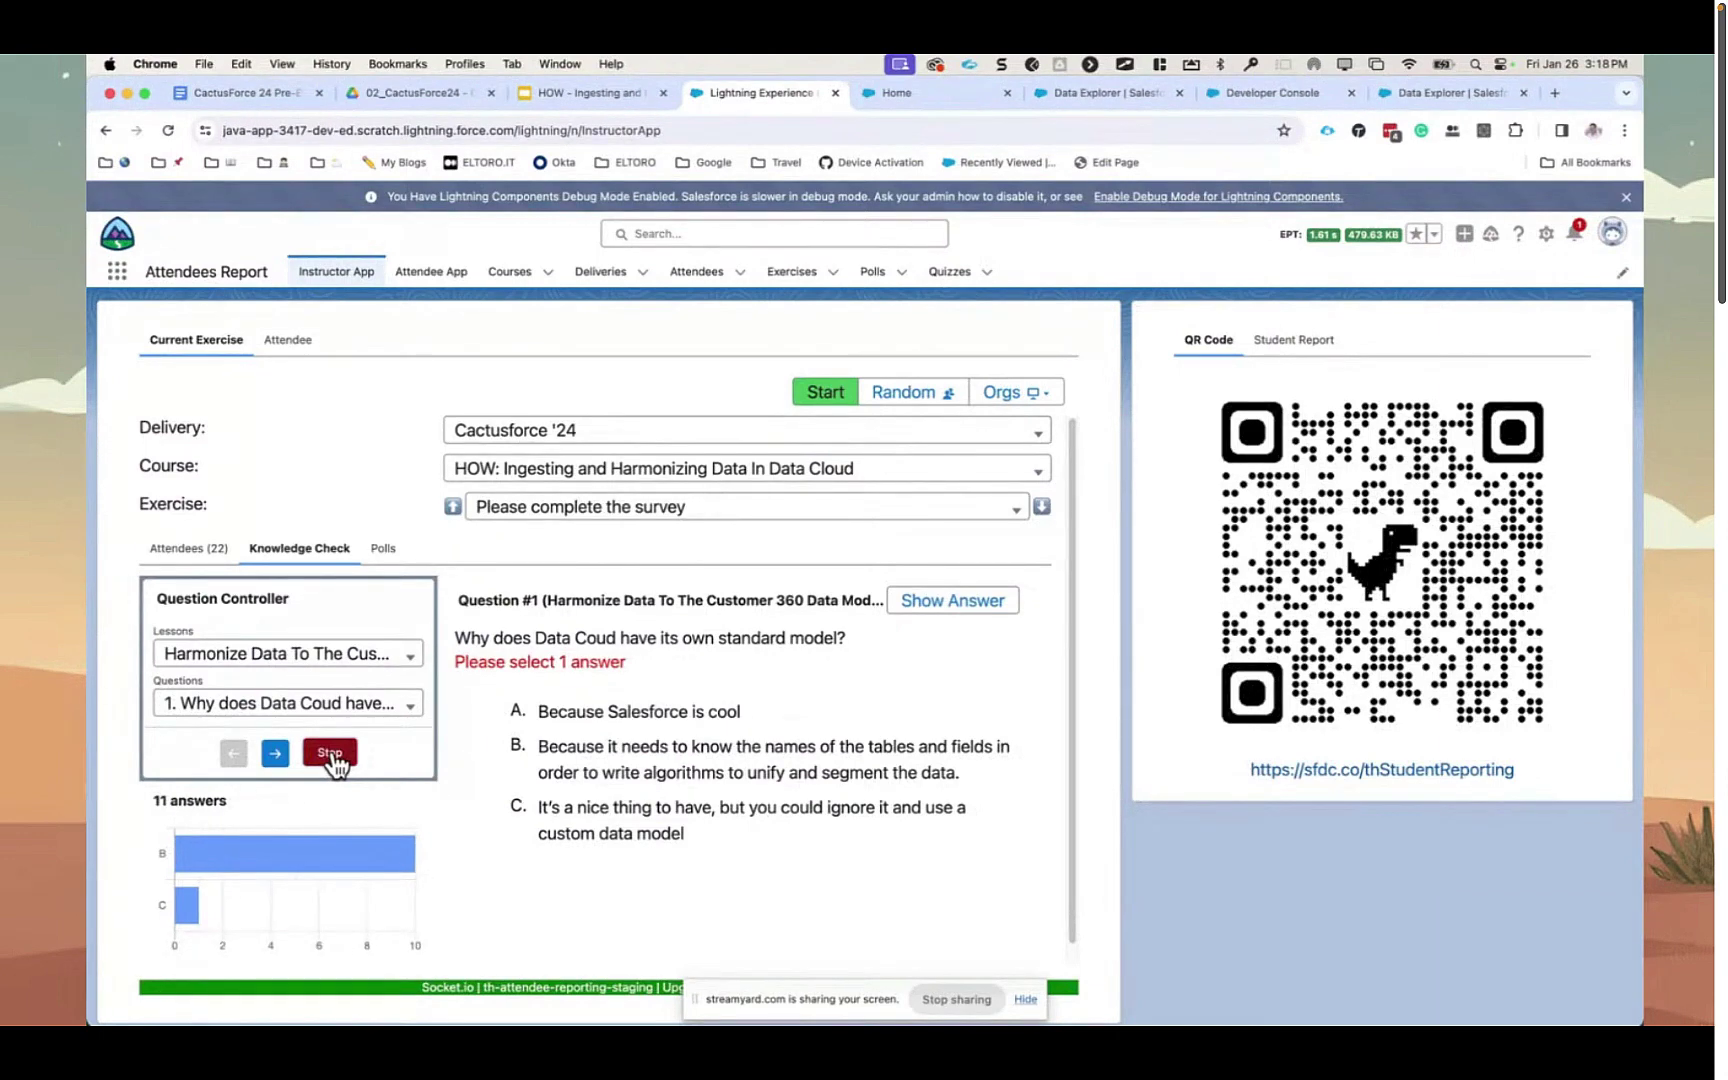
click(335, 758)
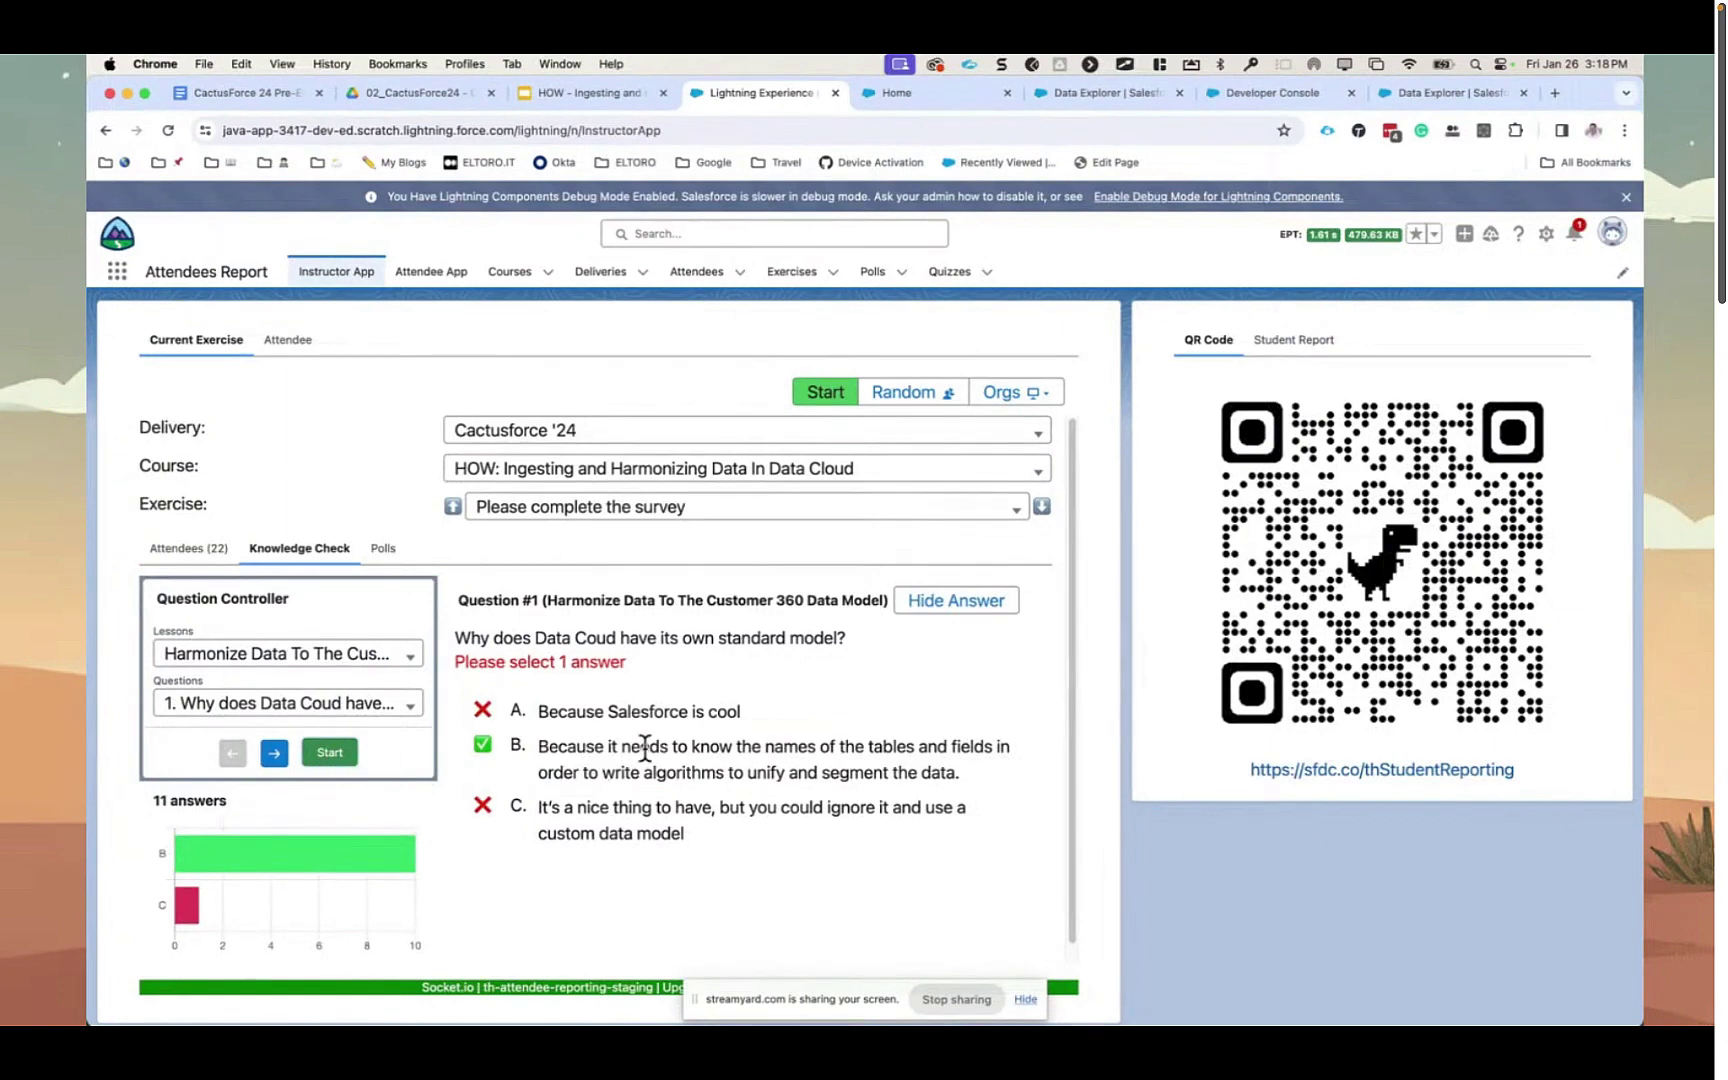
- Highlight the key wording of answers B and C on why Data Cloud has its own standard model
drag(640, 748, 978, 757)
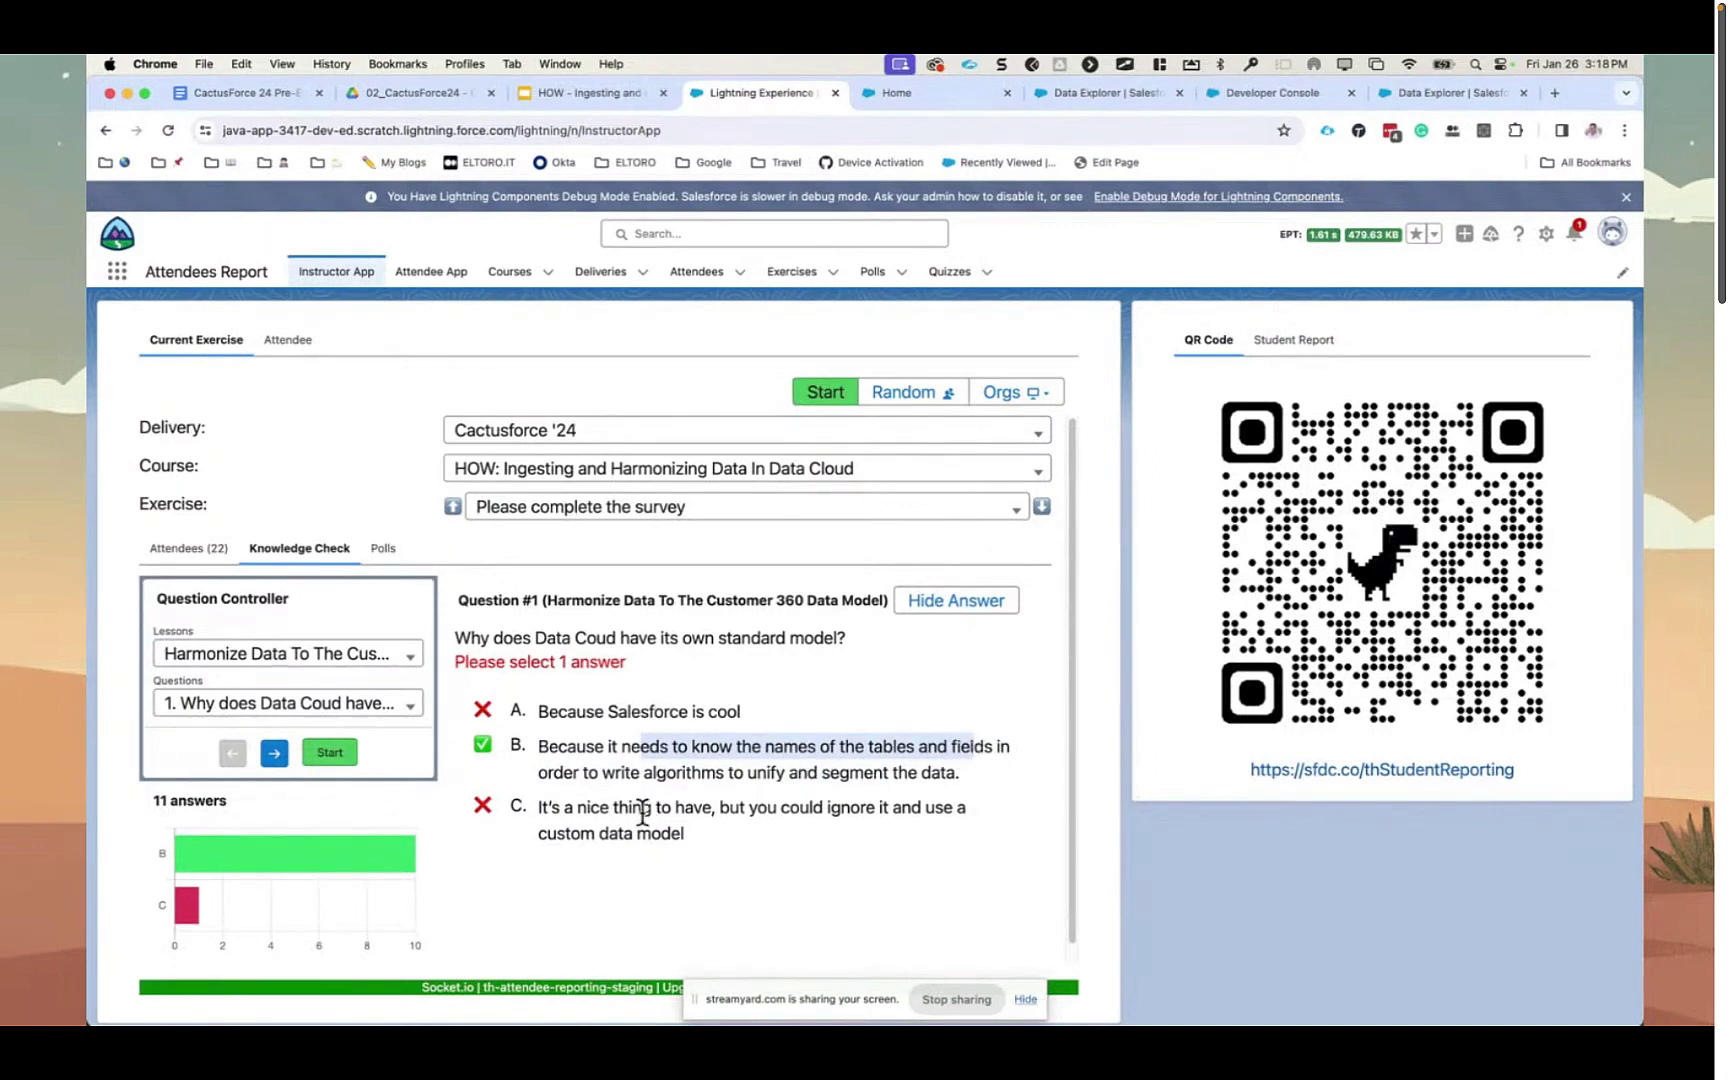
drag(565, 808, 697, 808)
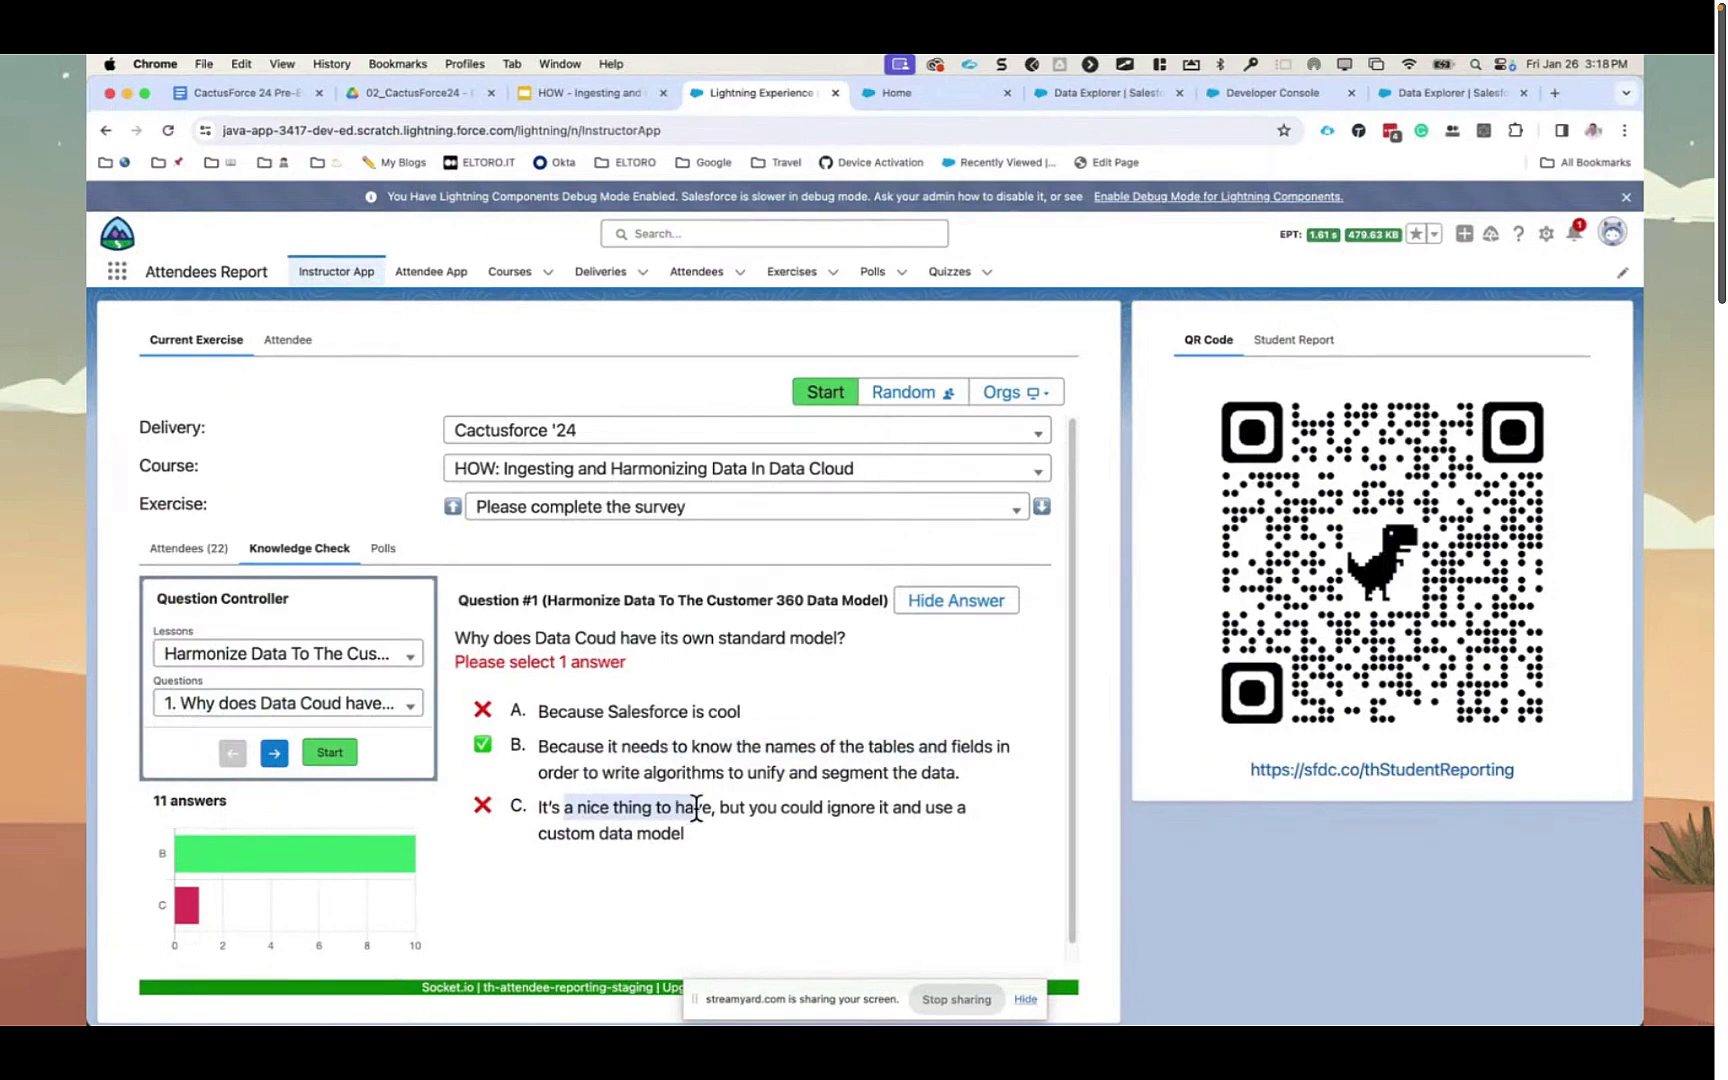
drag(697, 808, 712, 808)
- Run question 2 on what the Customer 360 Data Model is, stop it to reveal the answer, and highlight "must" in answer B
click(297, 712)
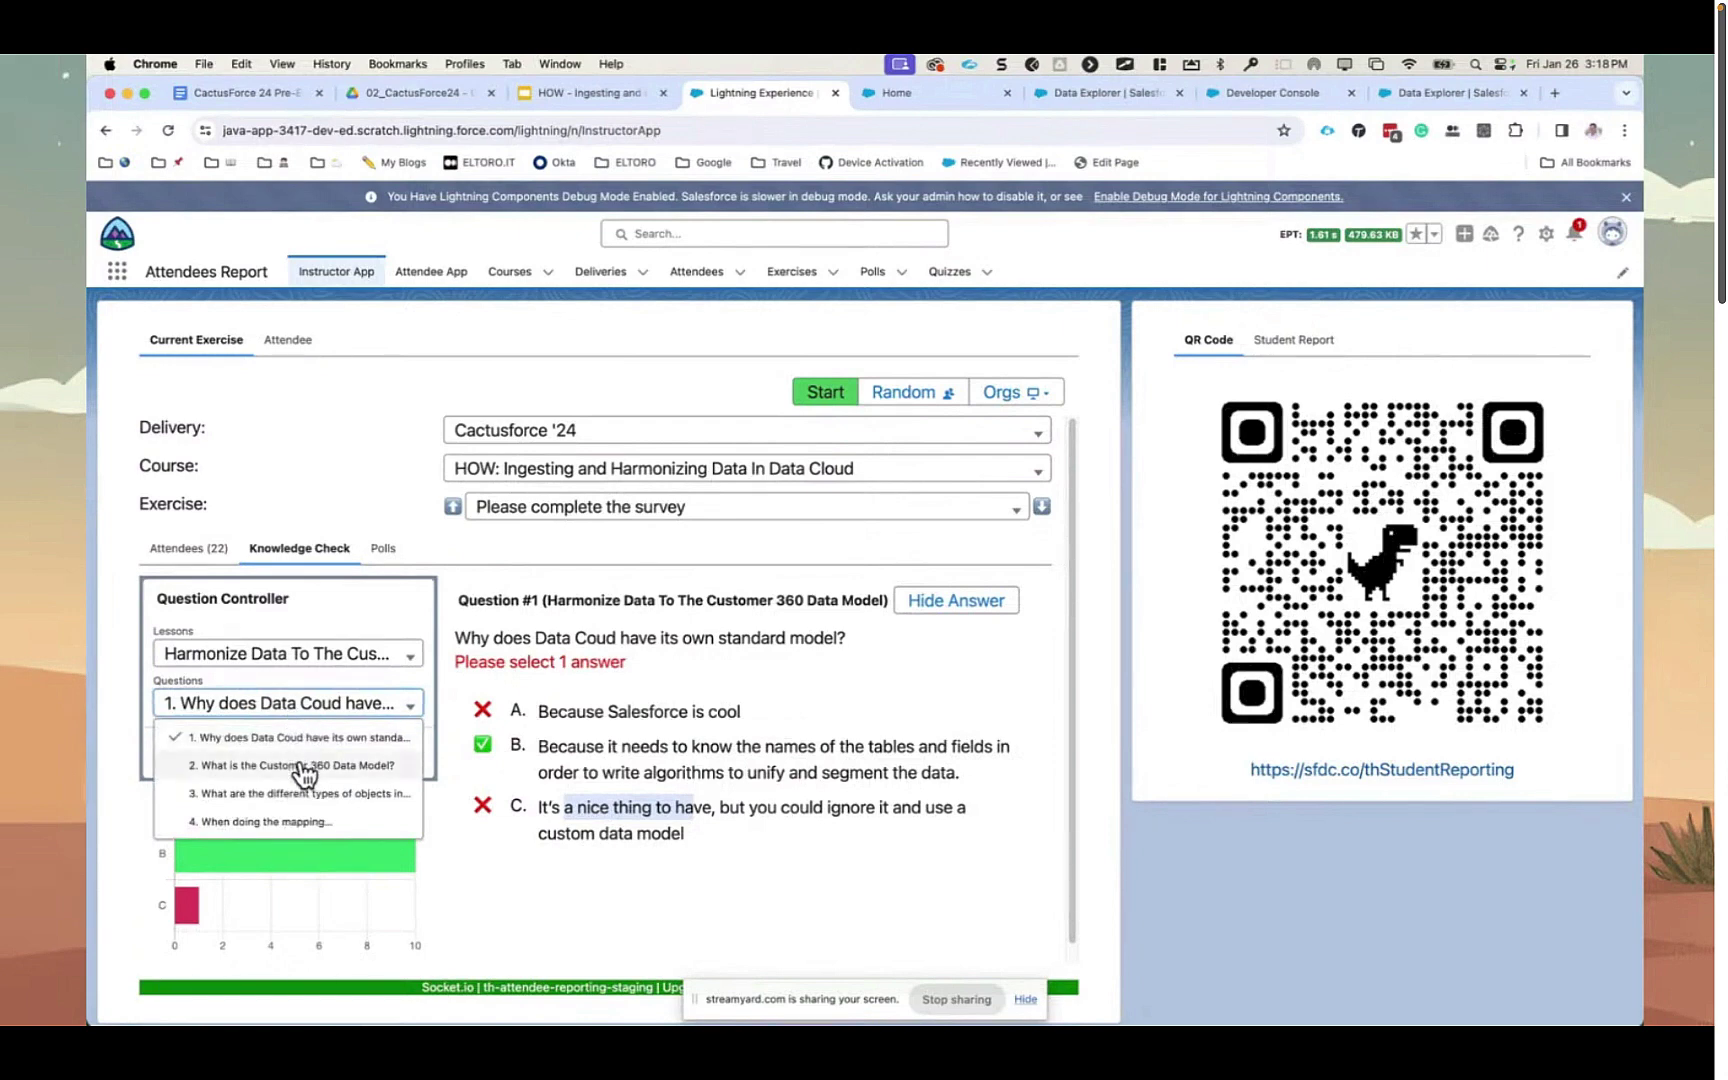
click(310, 768)
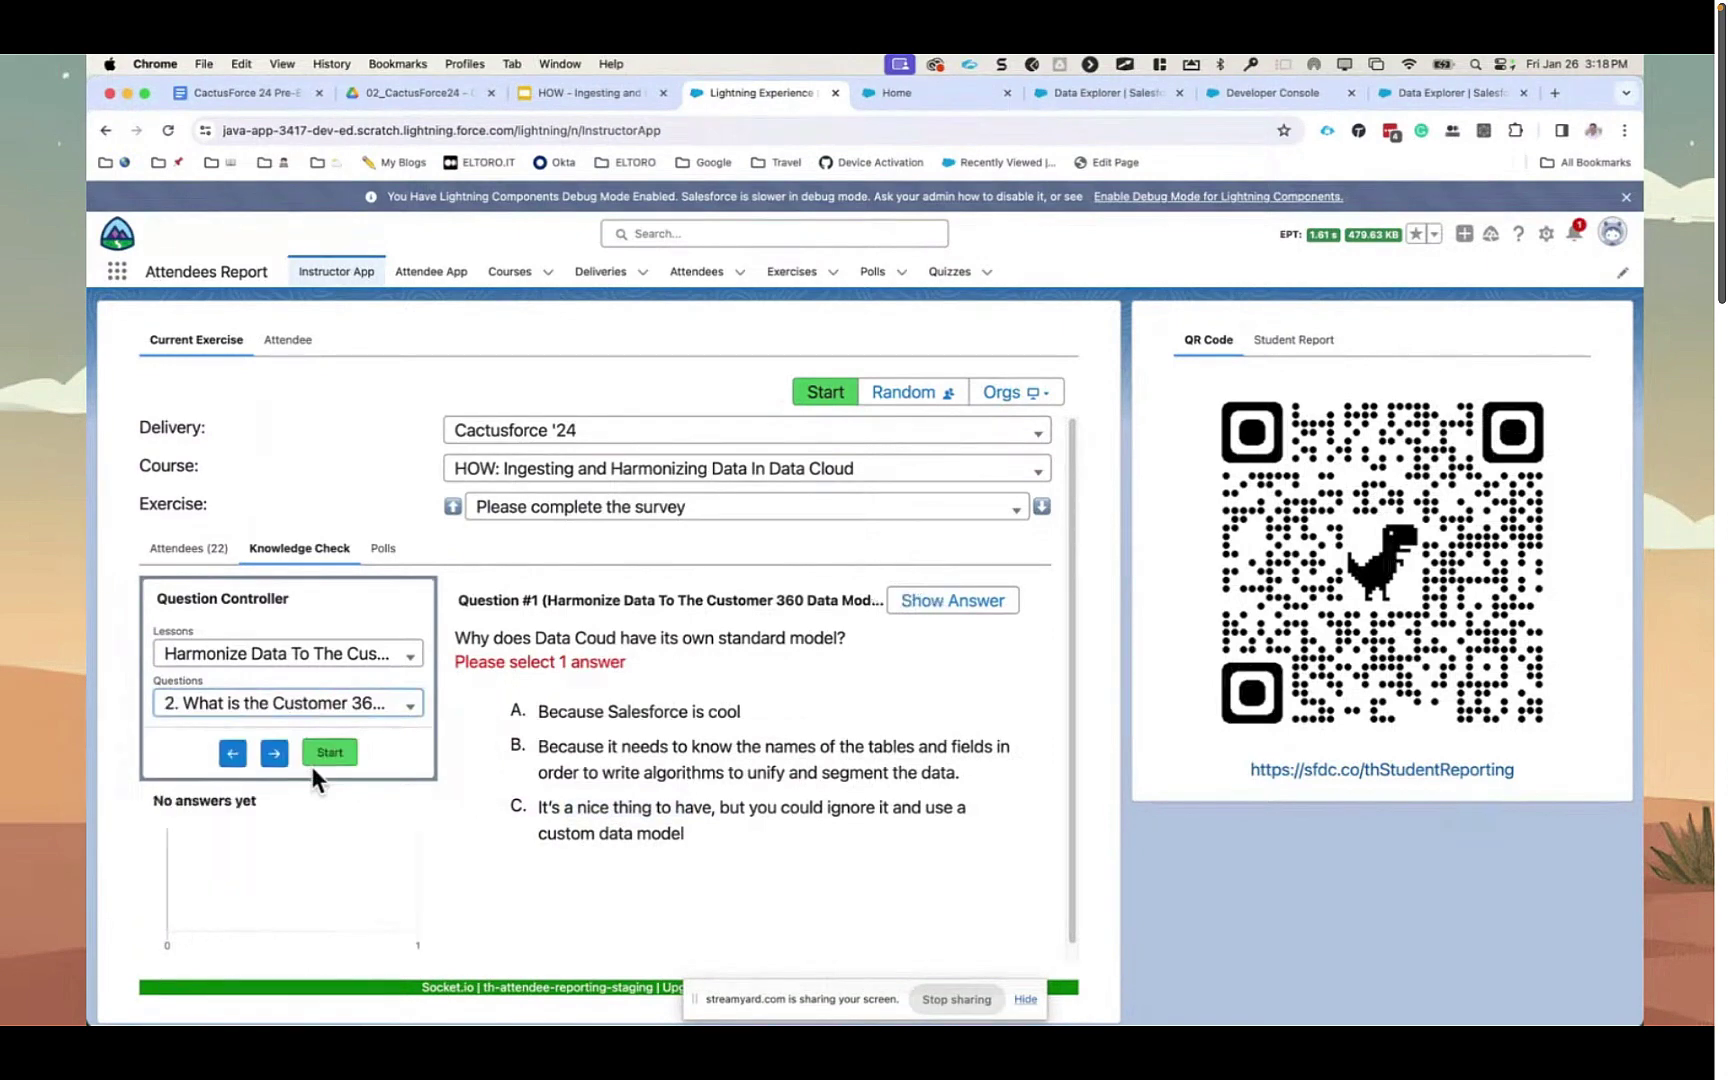
click(321, 757)
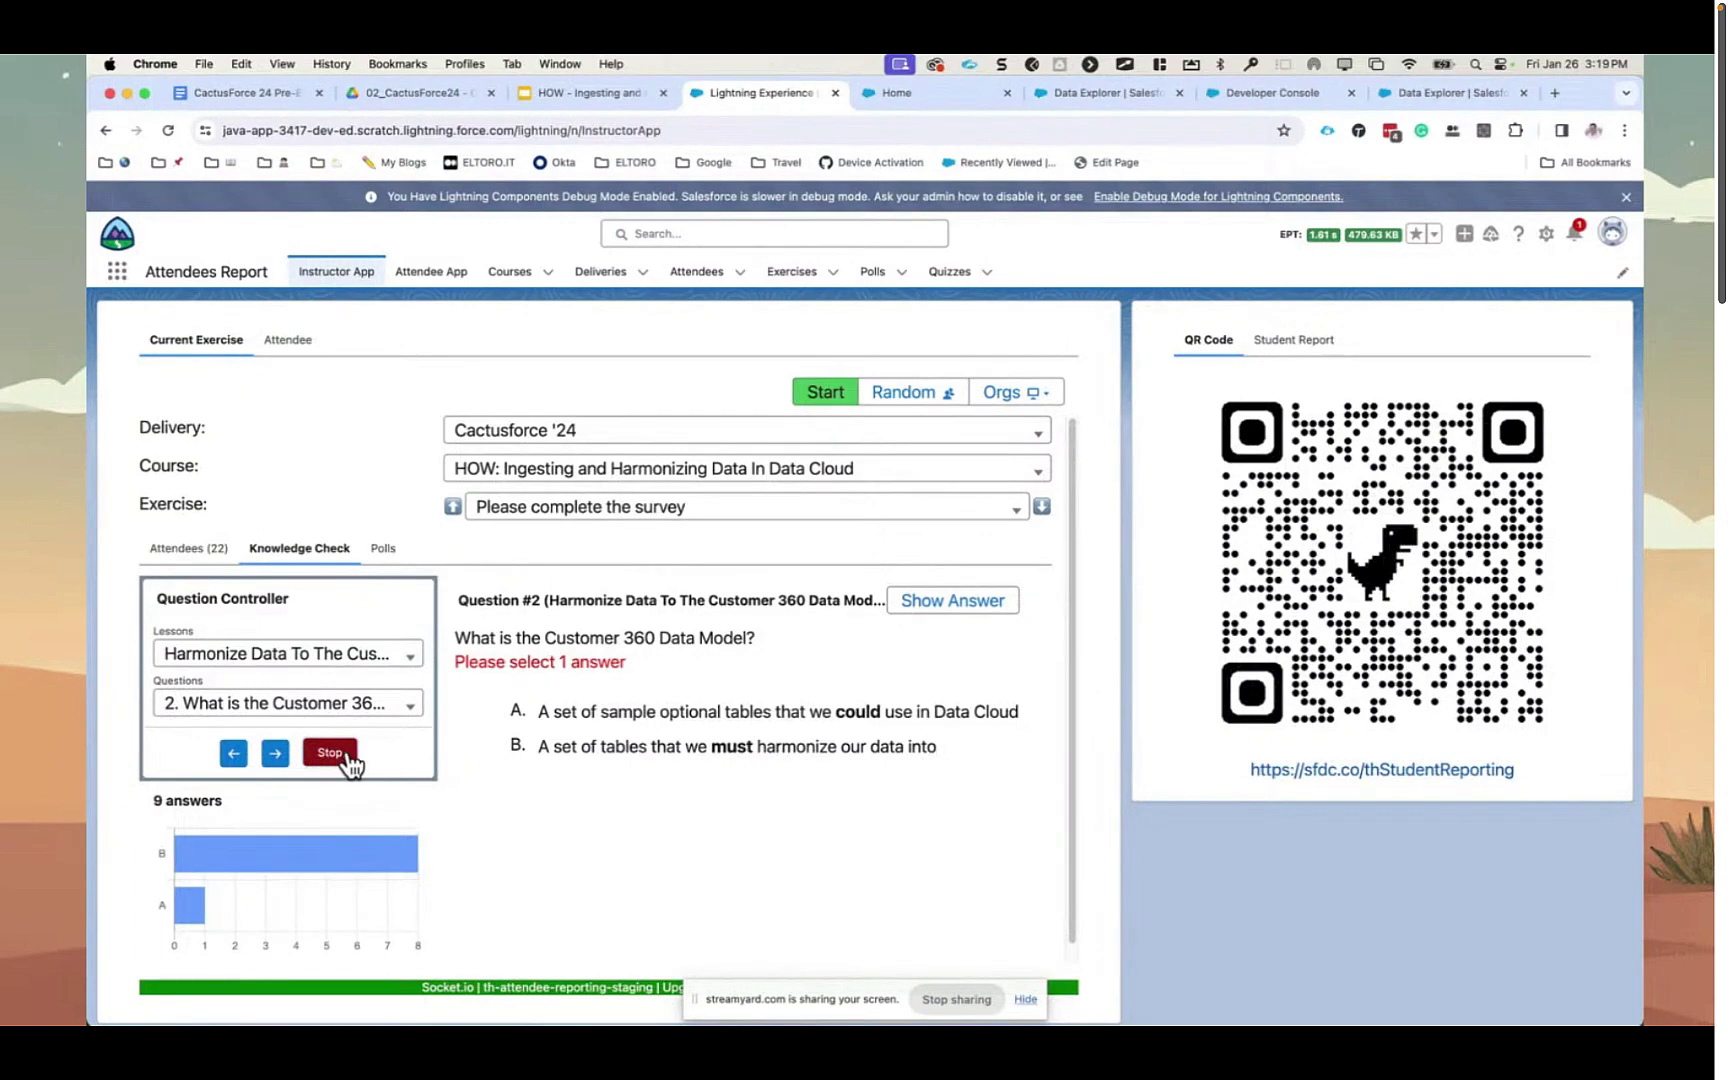
click(343, 760)
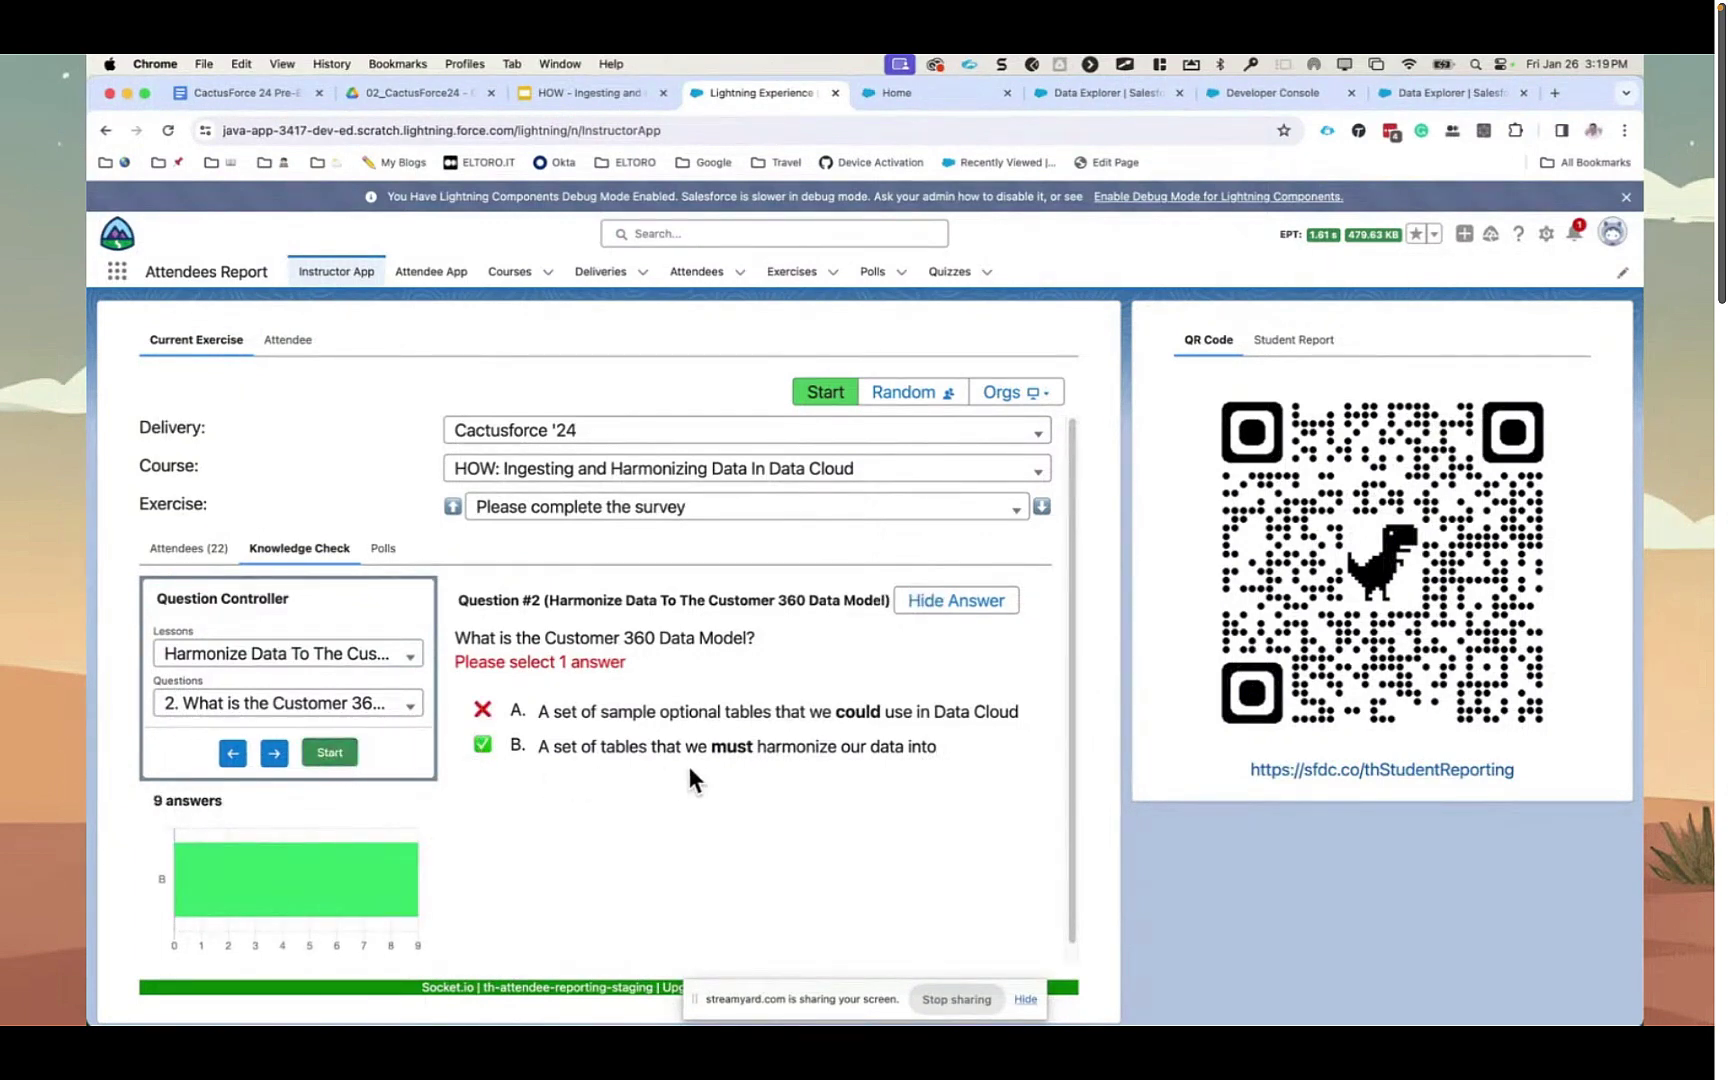
double_click(729, 748)
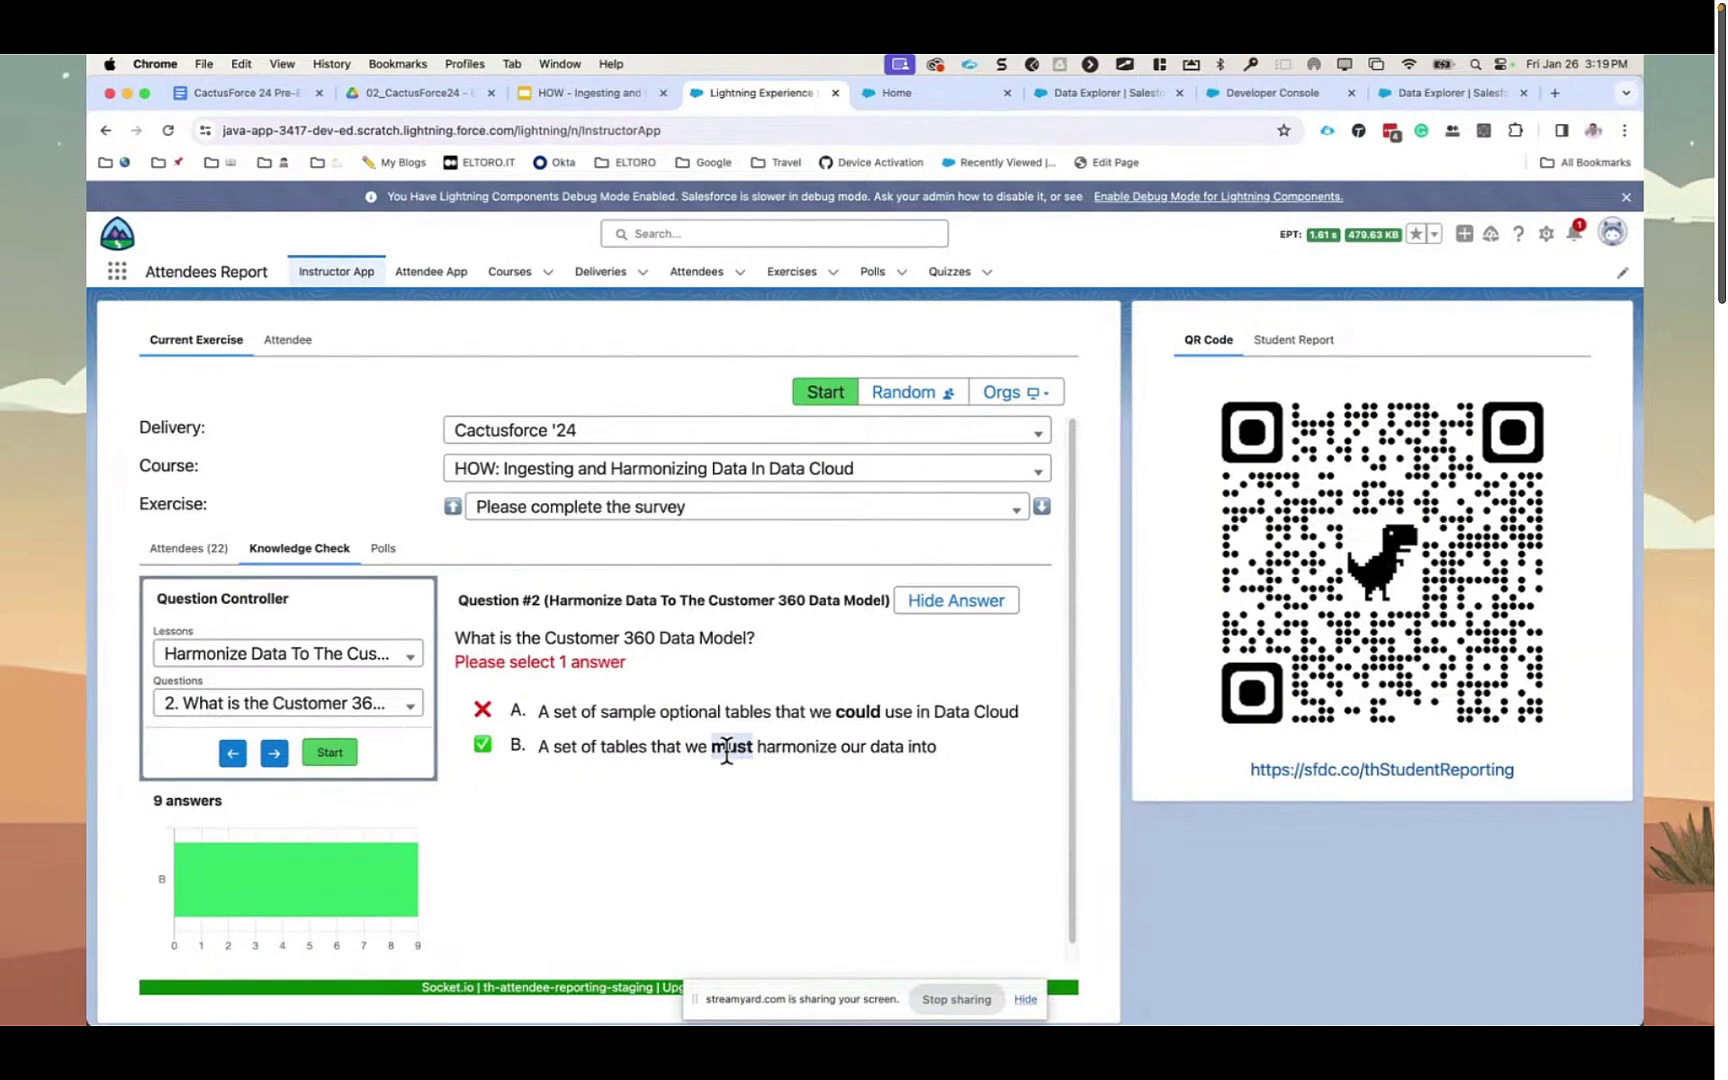
- Run question 3 on the different types of objects in Data Cloud and stop it to reveal the answers
click(362, 706)
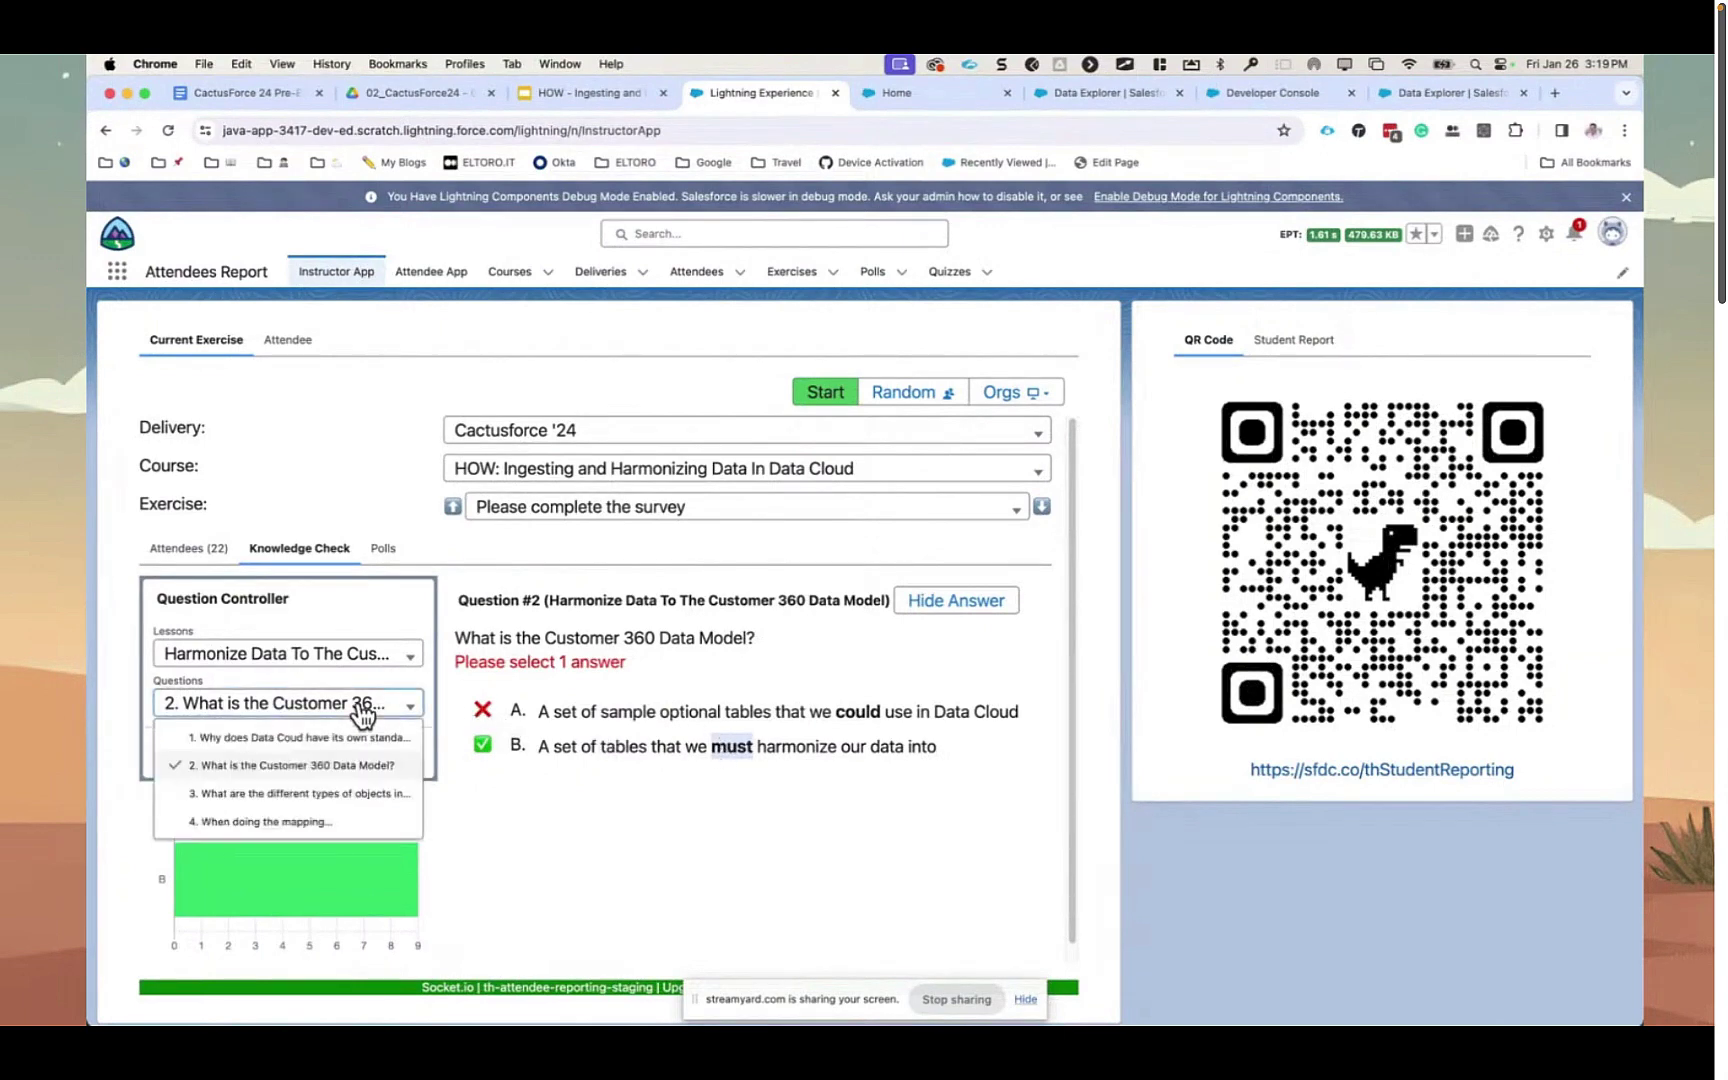
click(323, 795)
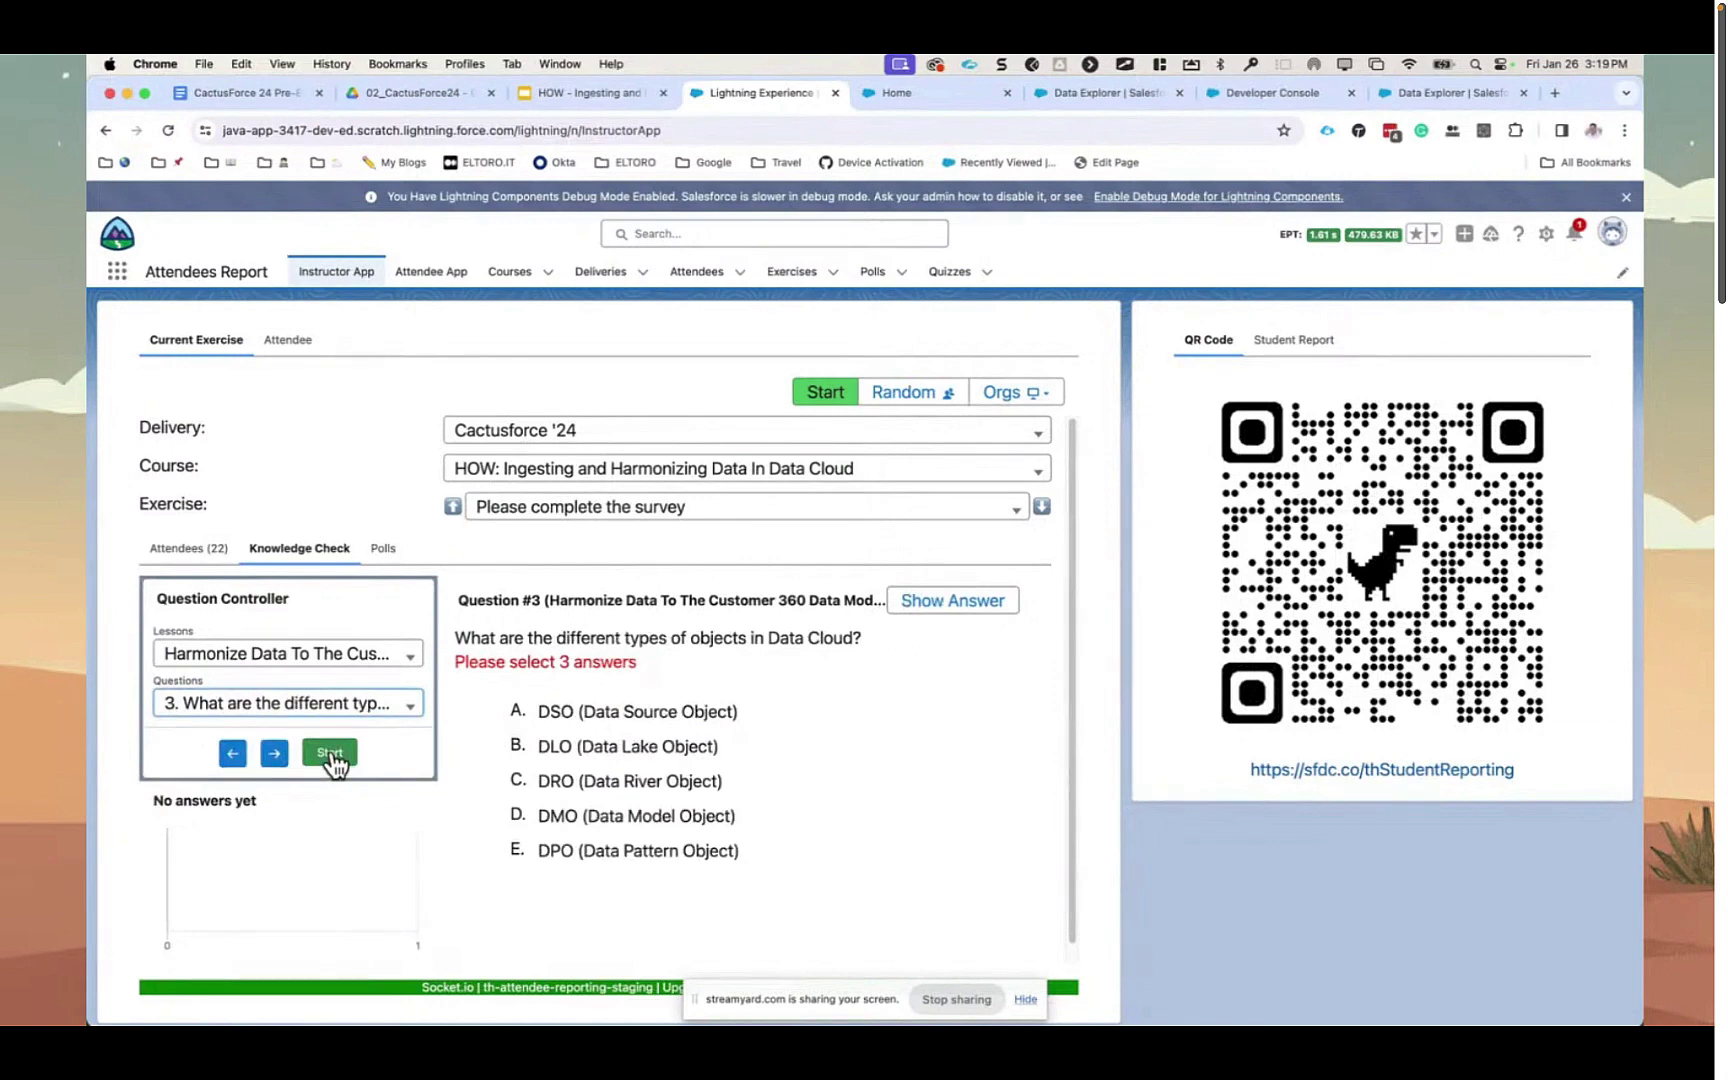
click(332, 756)
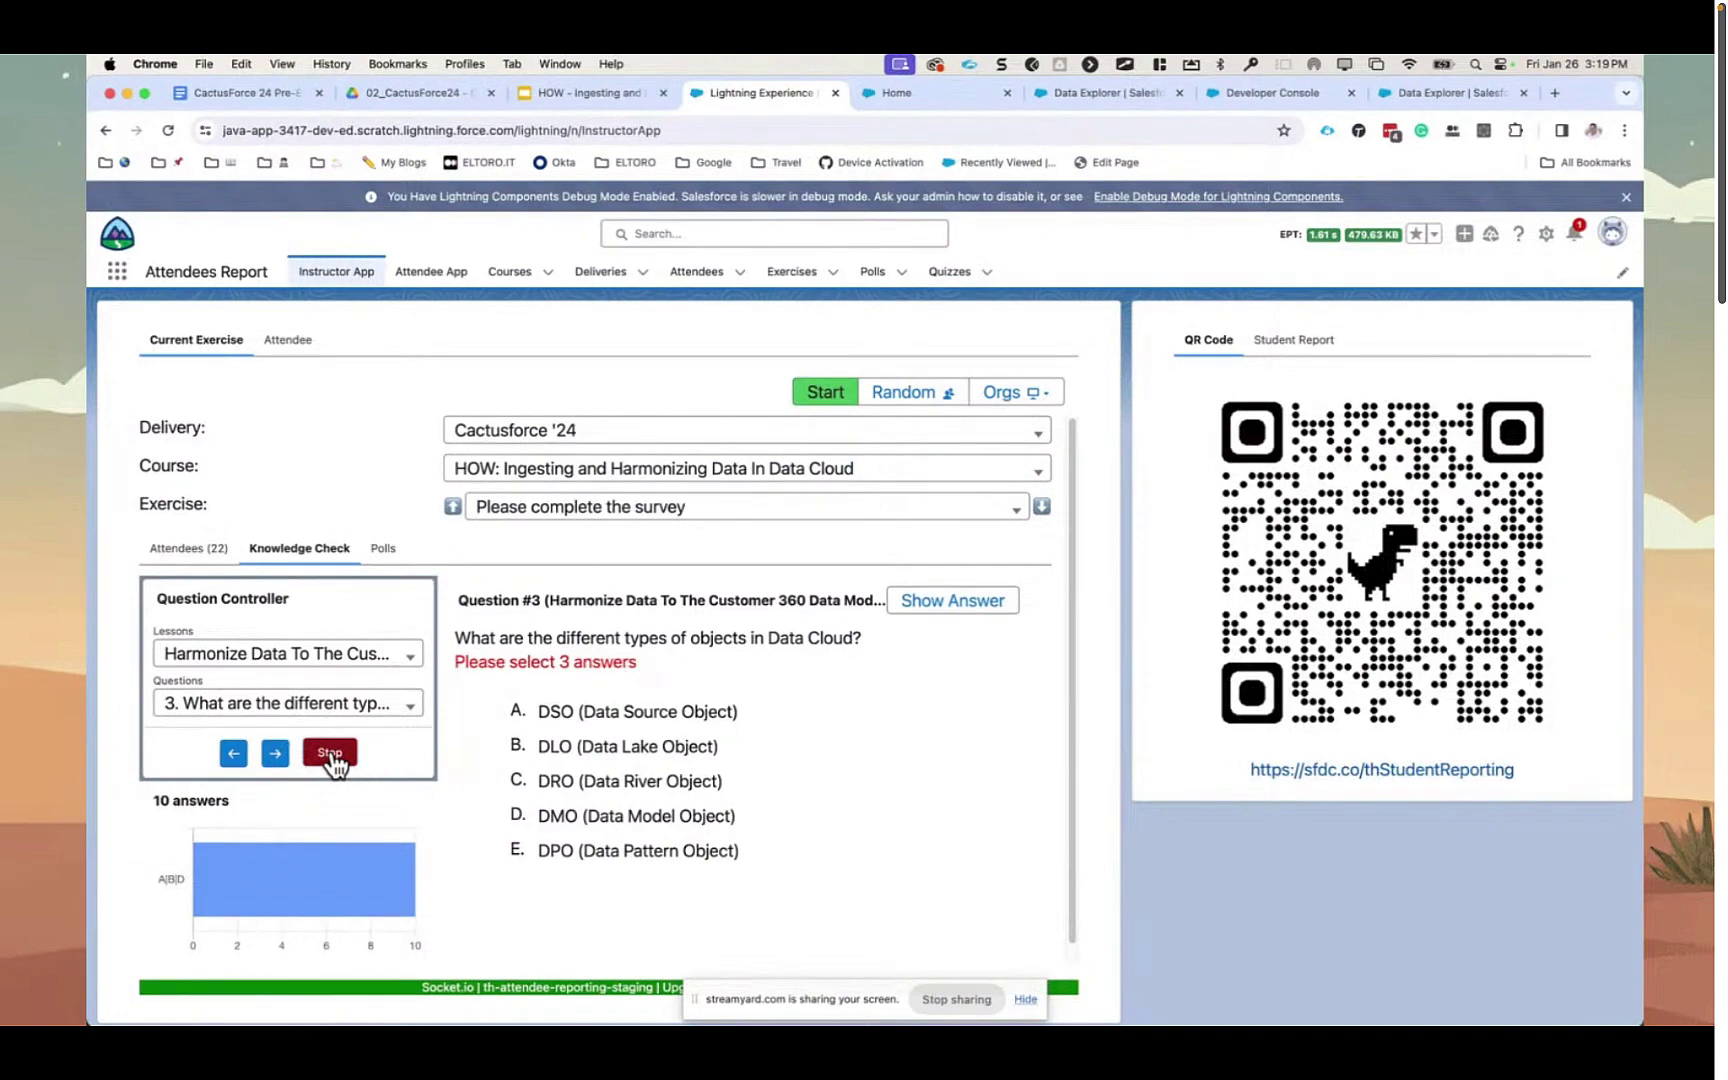
click(332, 757)
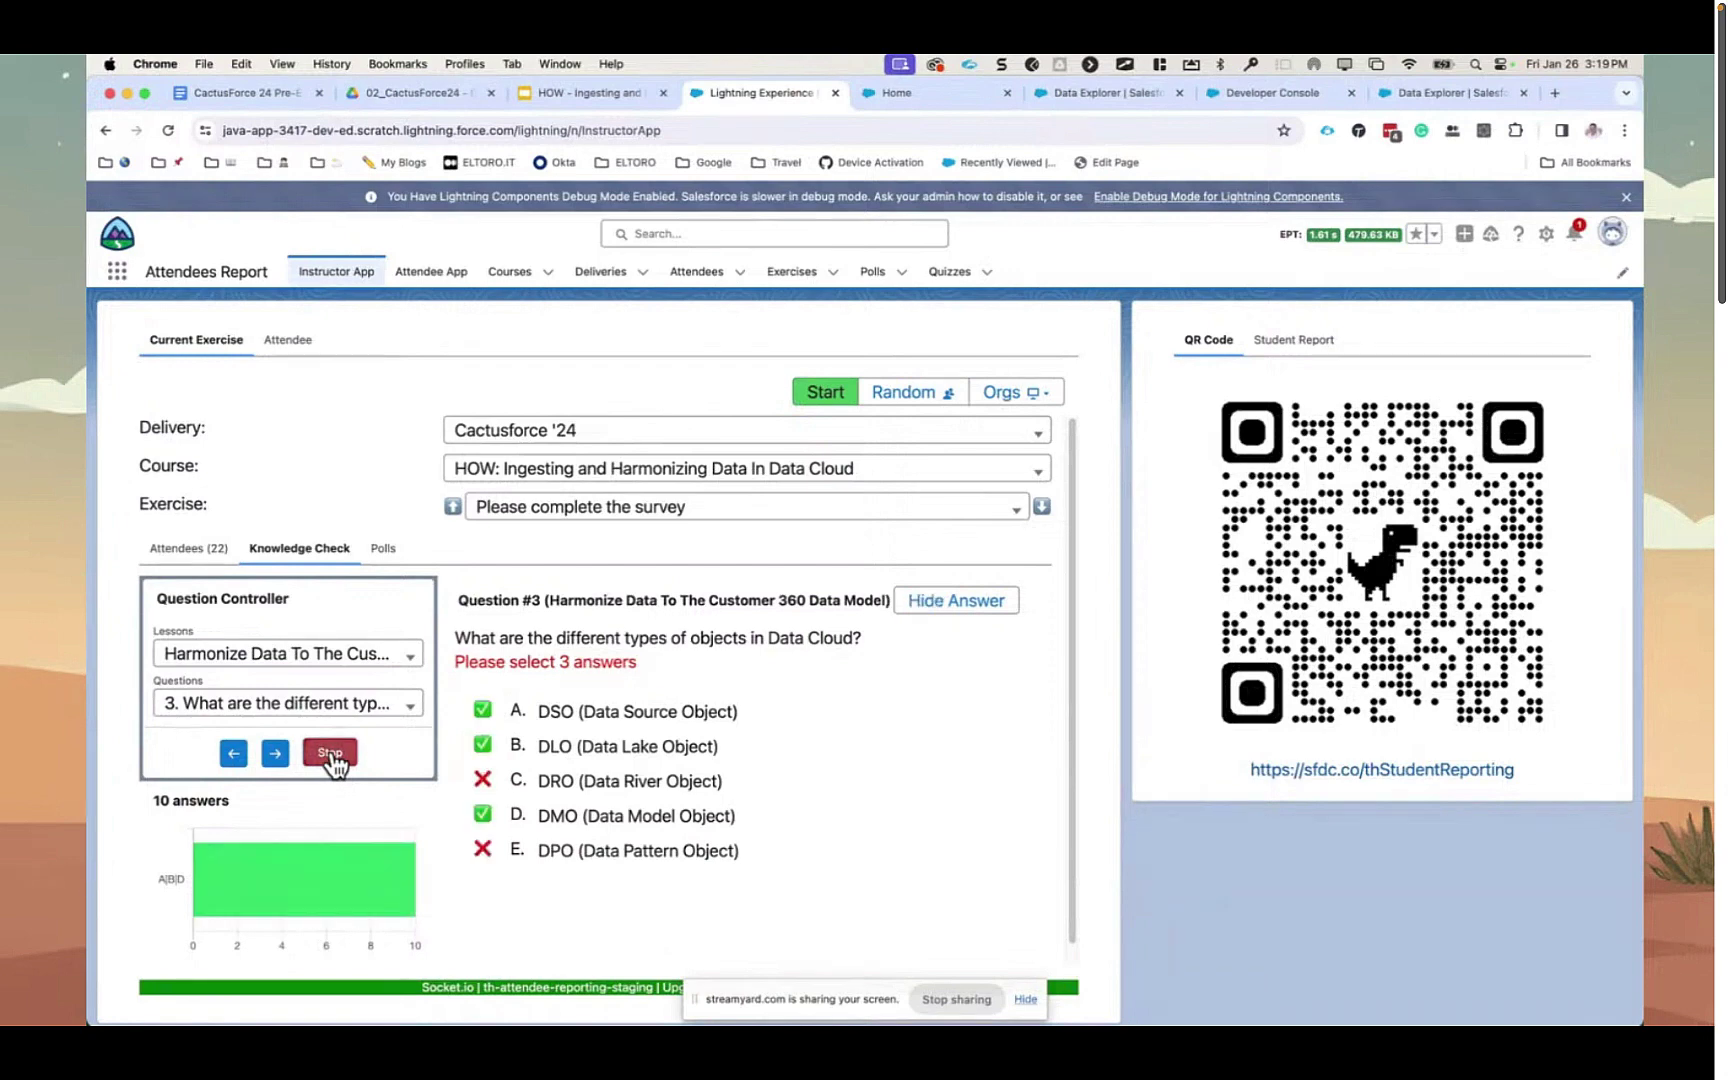
- Run question 4 on doing the mapping in the Harmonize Data lesson and stop it to reveal the answers
click(290, 712)
click(289, 818)
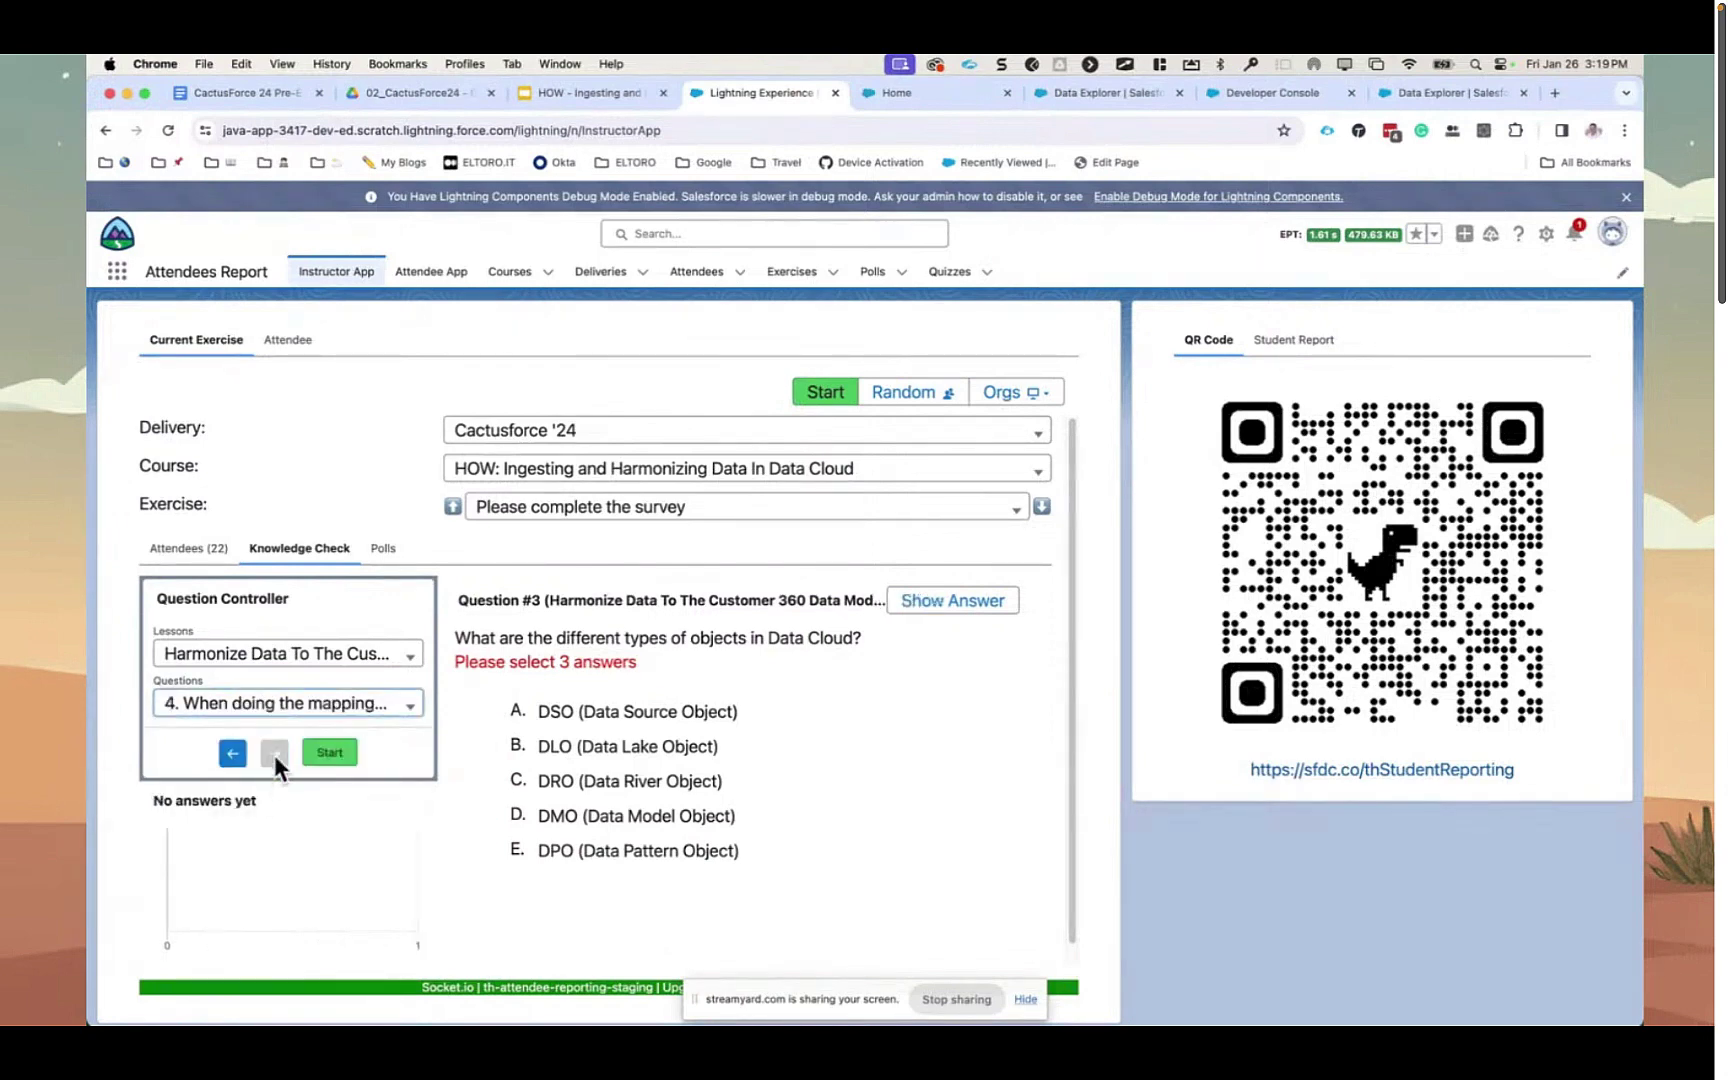
click(328, 756)
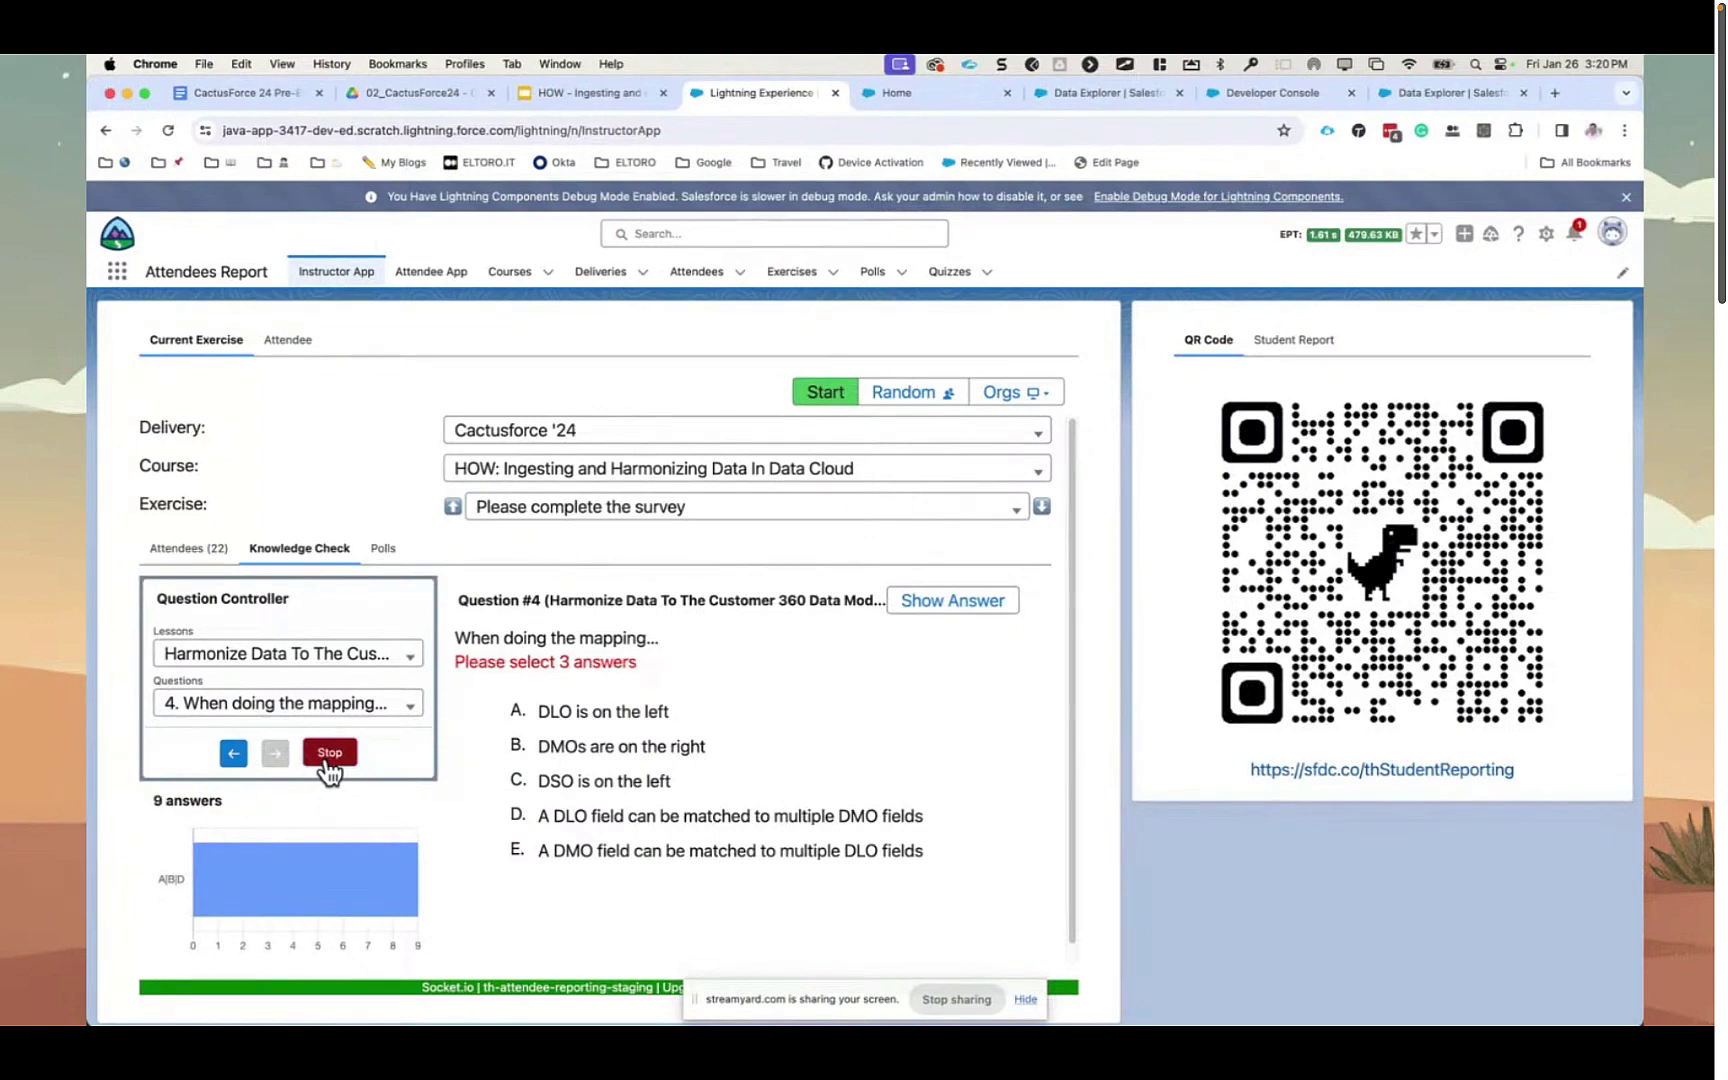
click(329, 755)
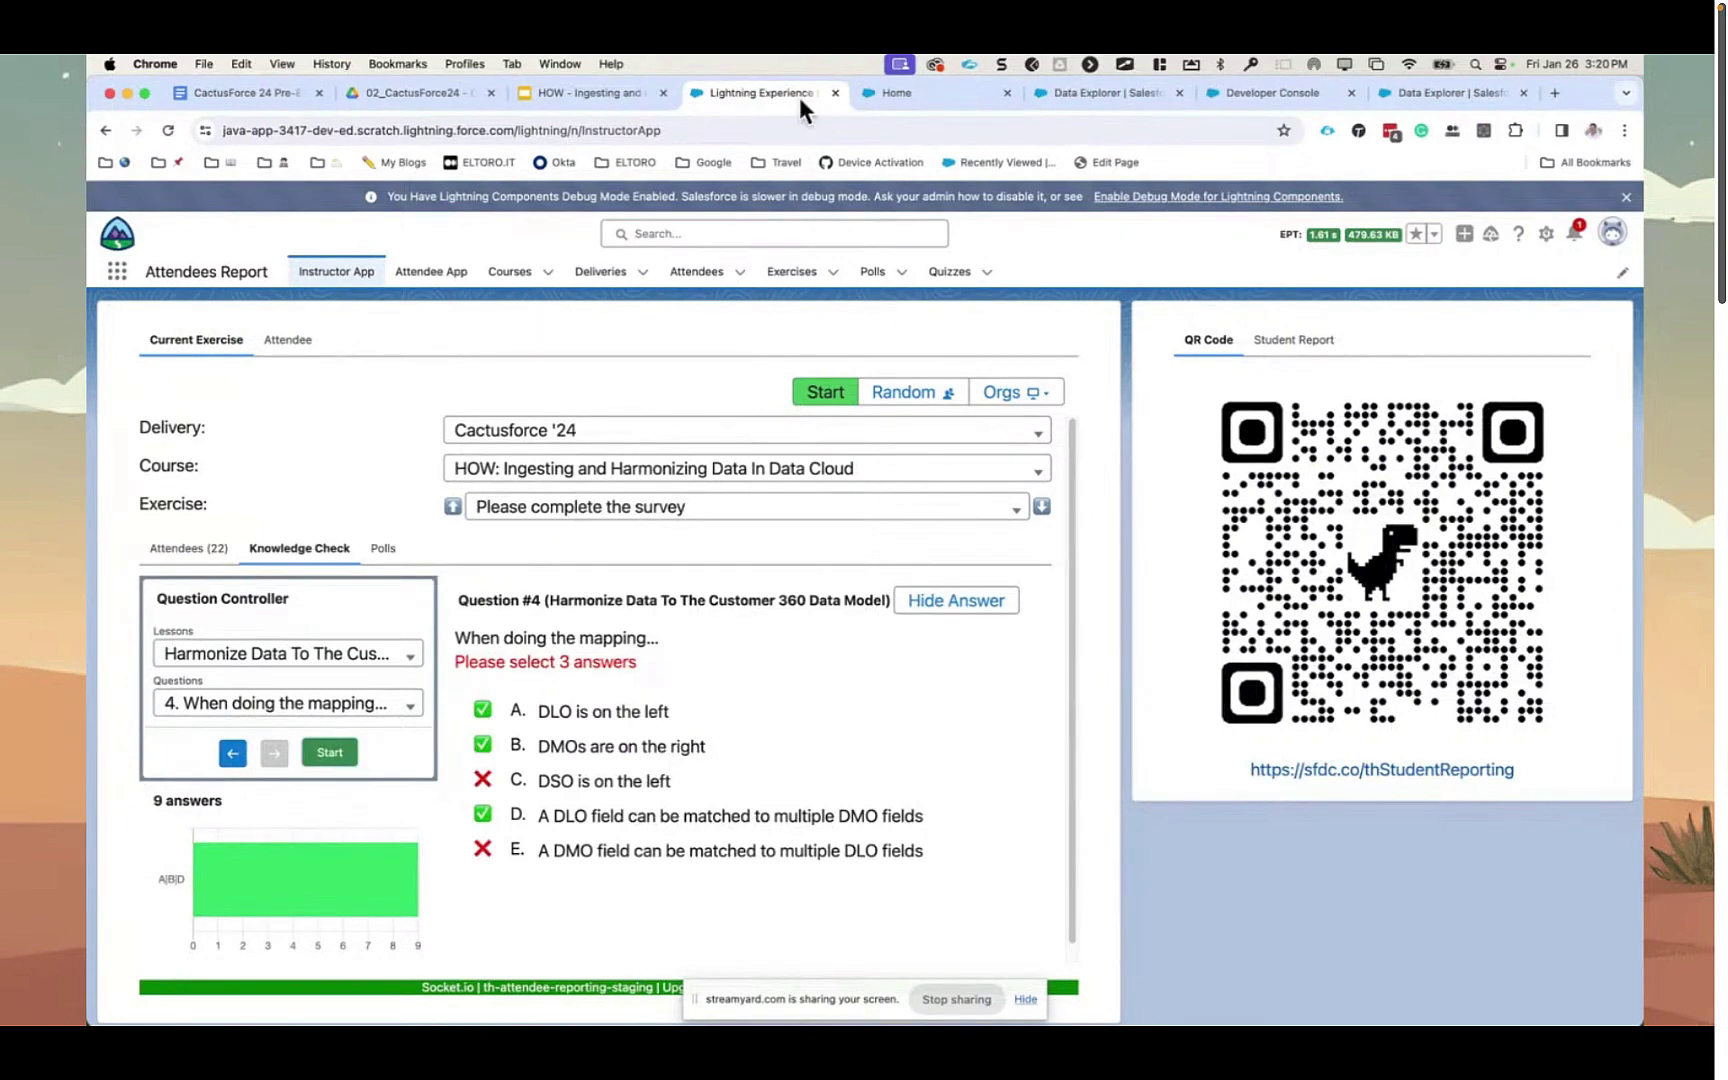
- Switch to the Google Slides deck and present it as a slideshow from the Exercise 2 slide
click(593, 91)
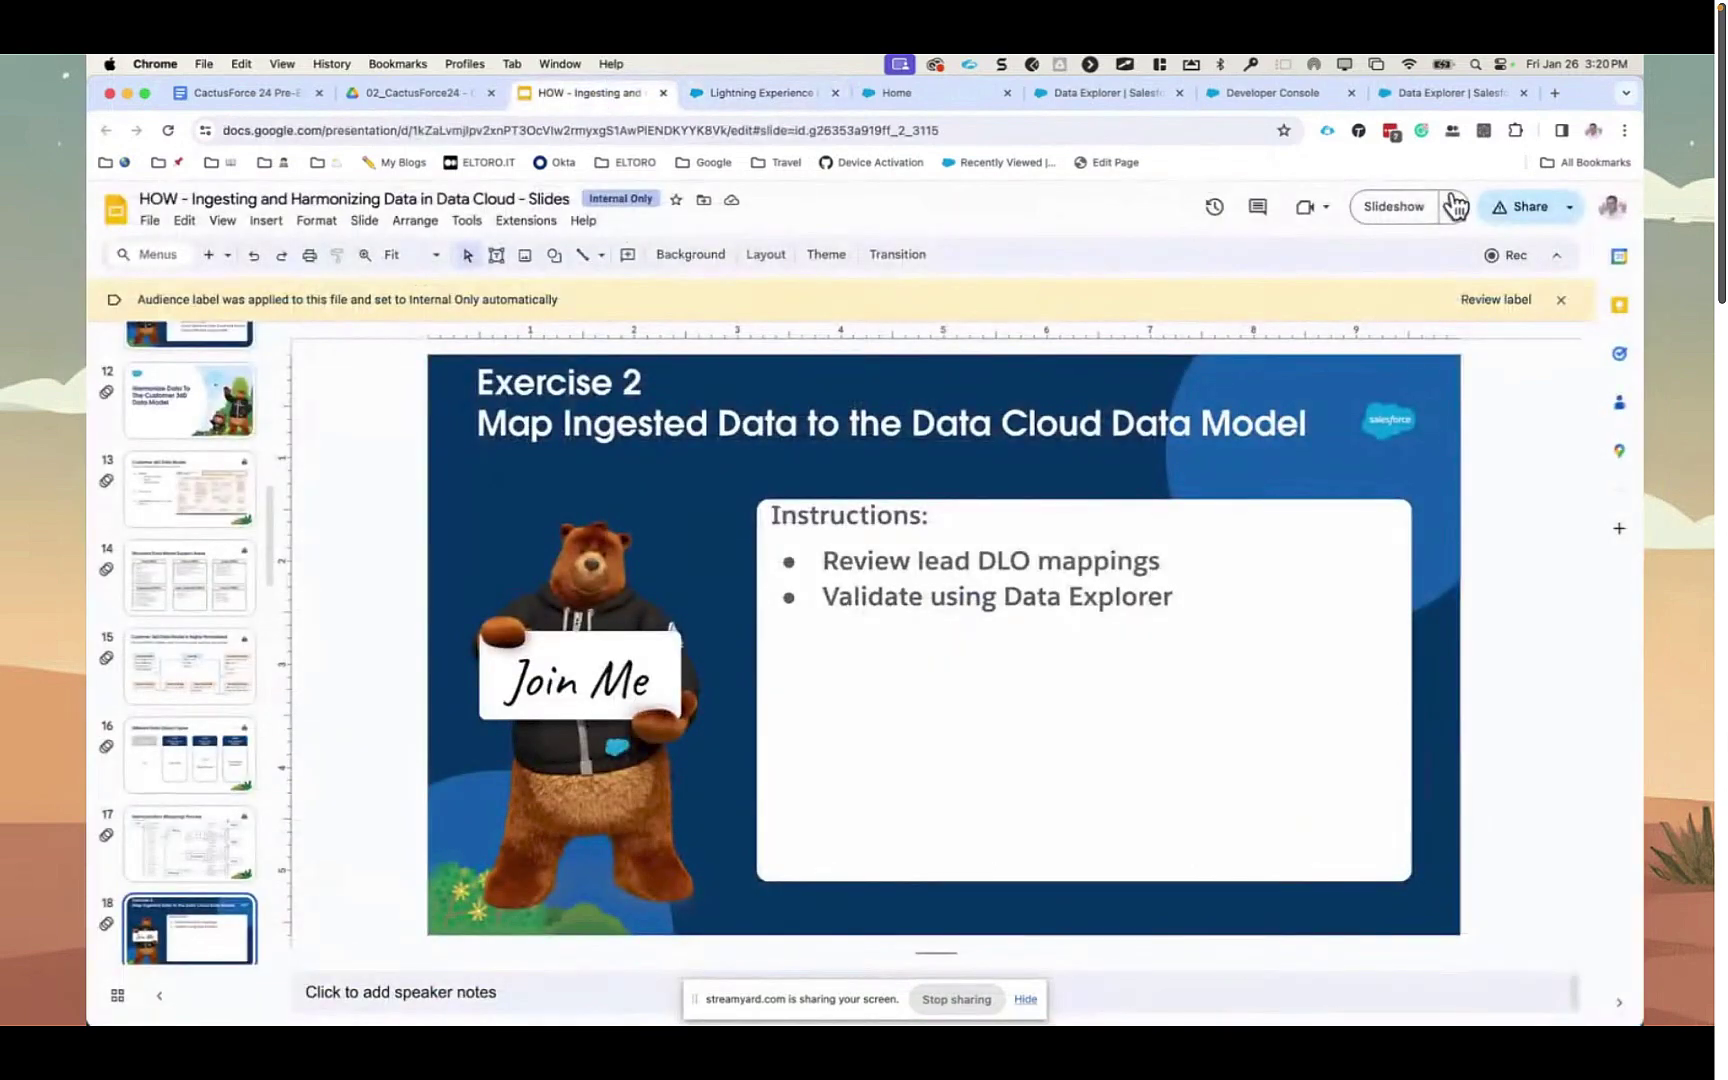
click(1403, 207)
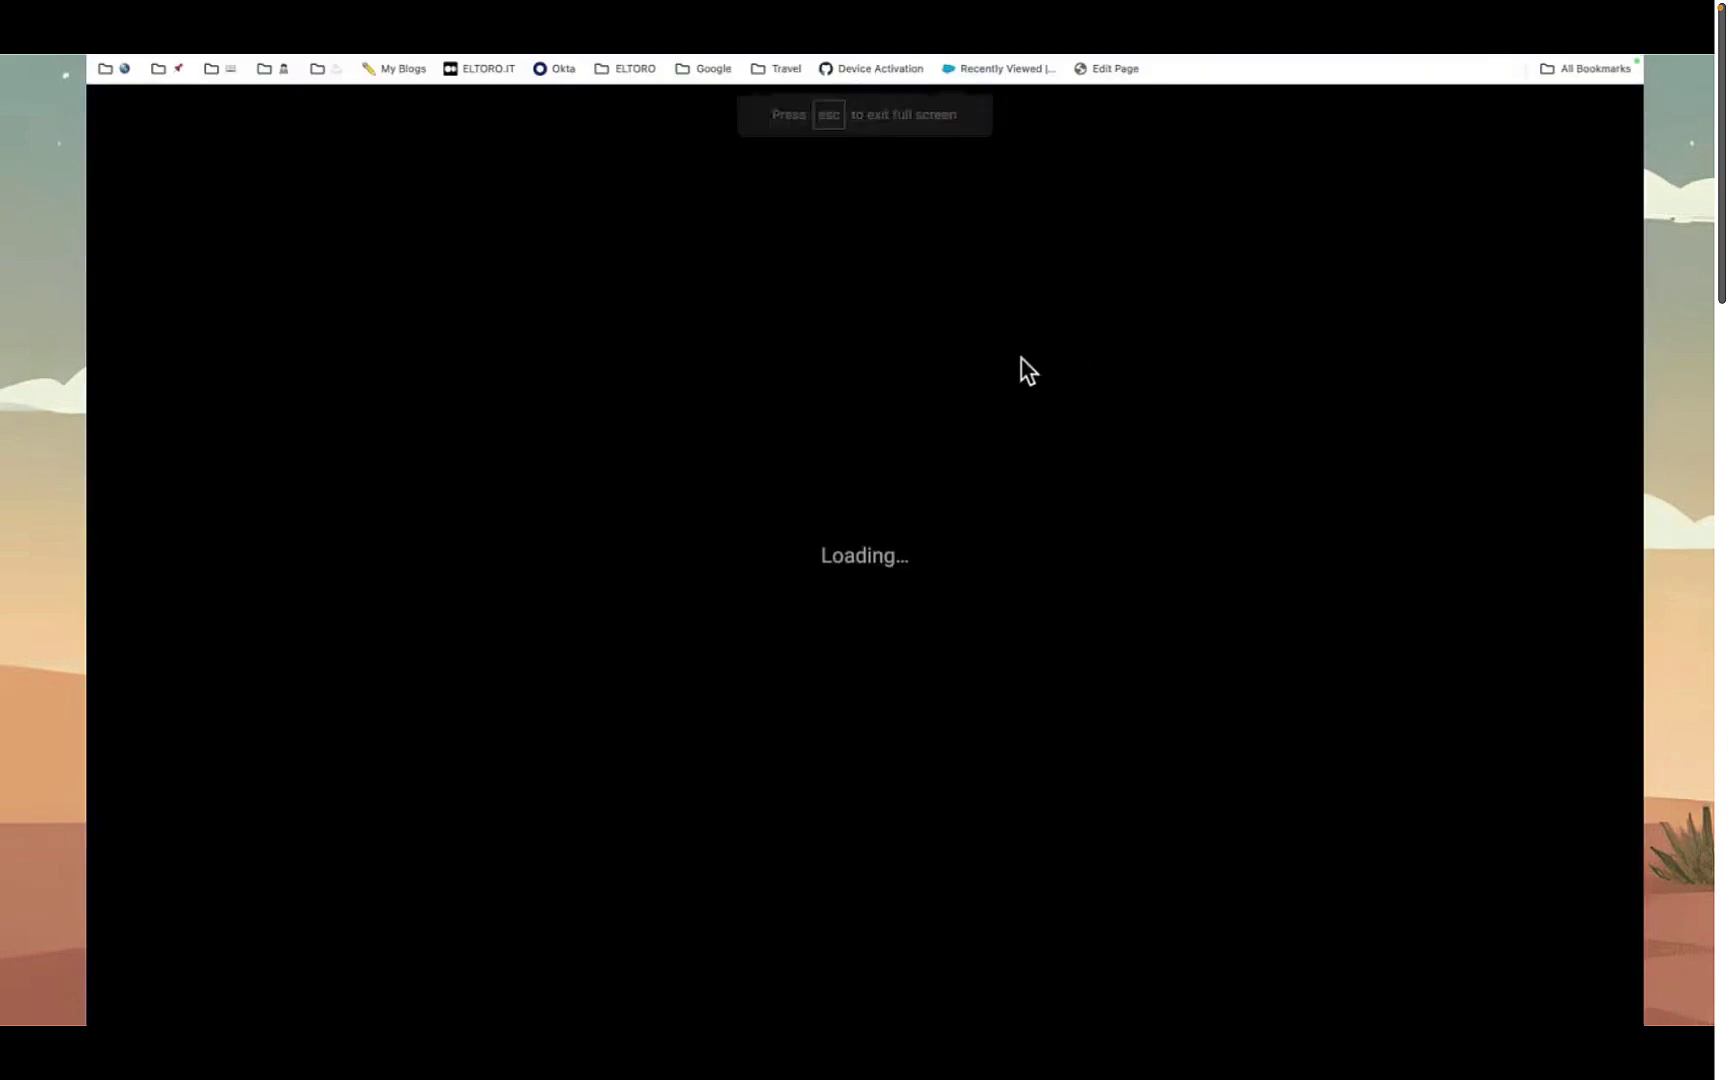
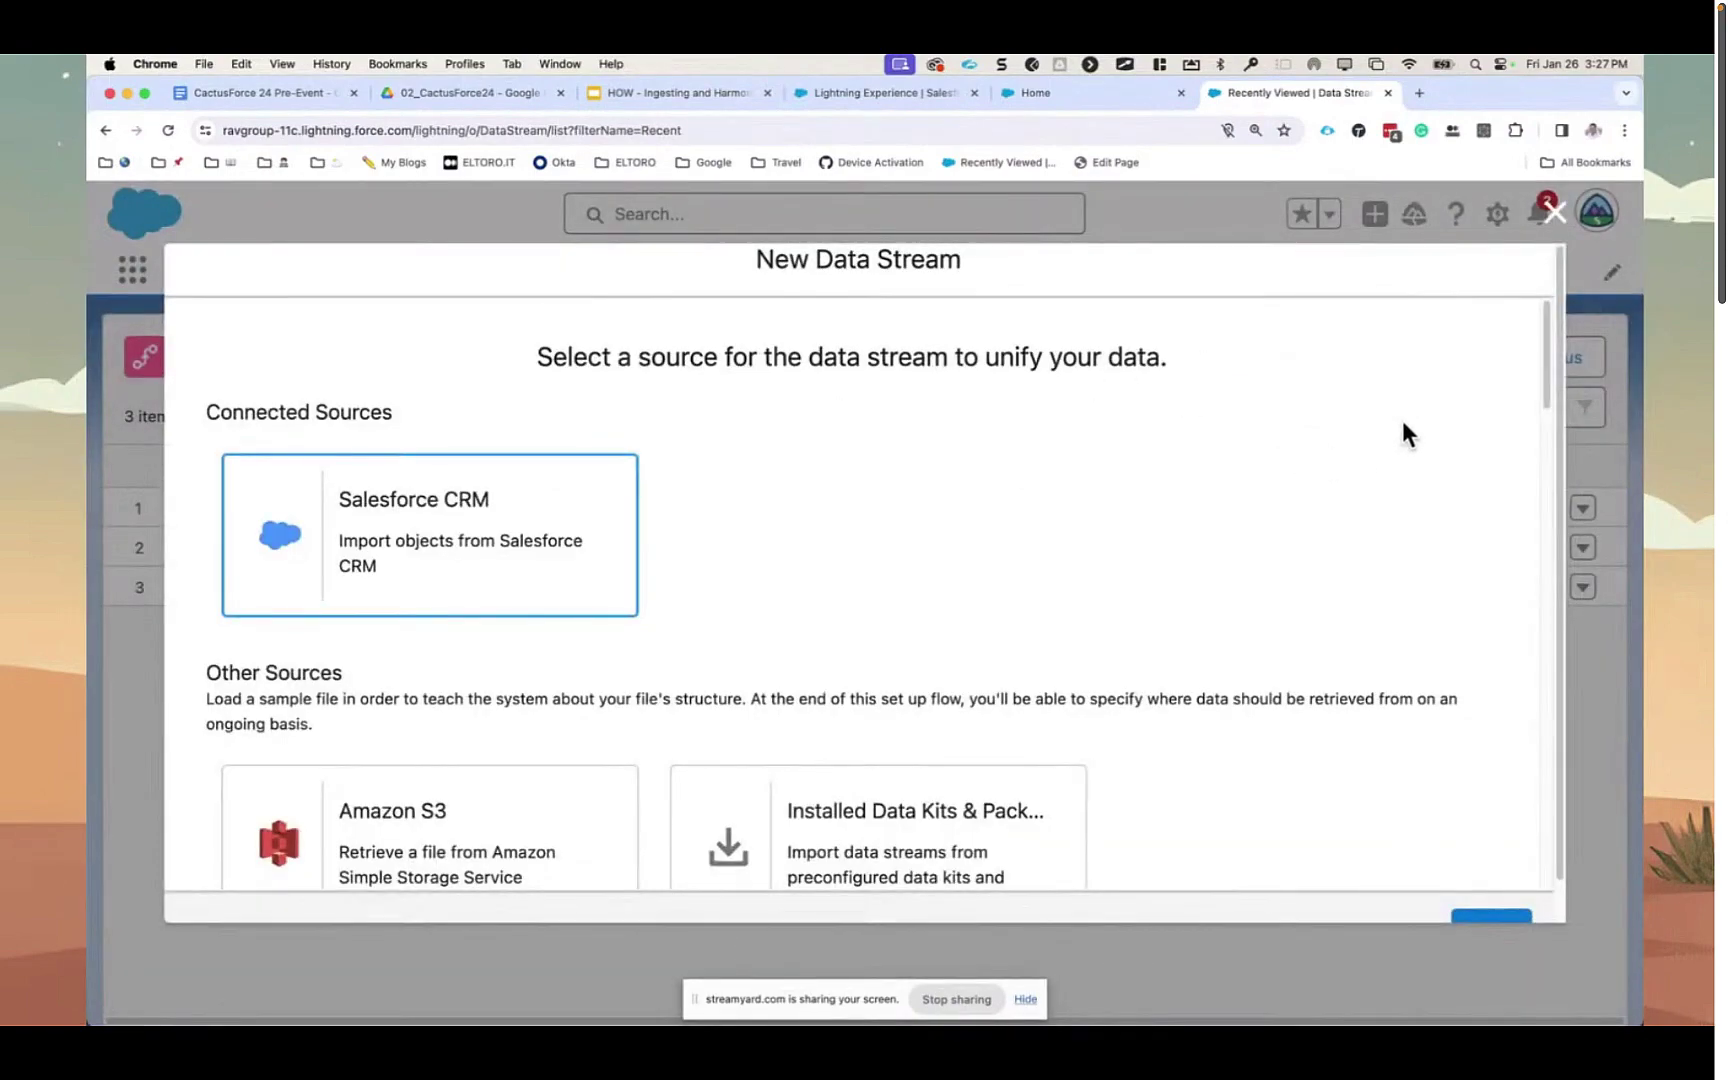
- Start a new data stream with Amazon S3 as its source and proceed to the source configuration
click(1558, 216)
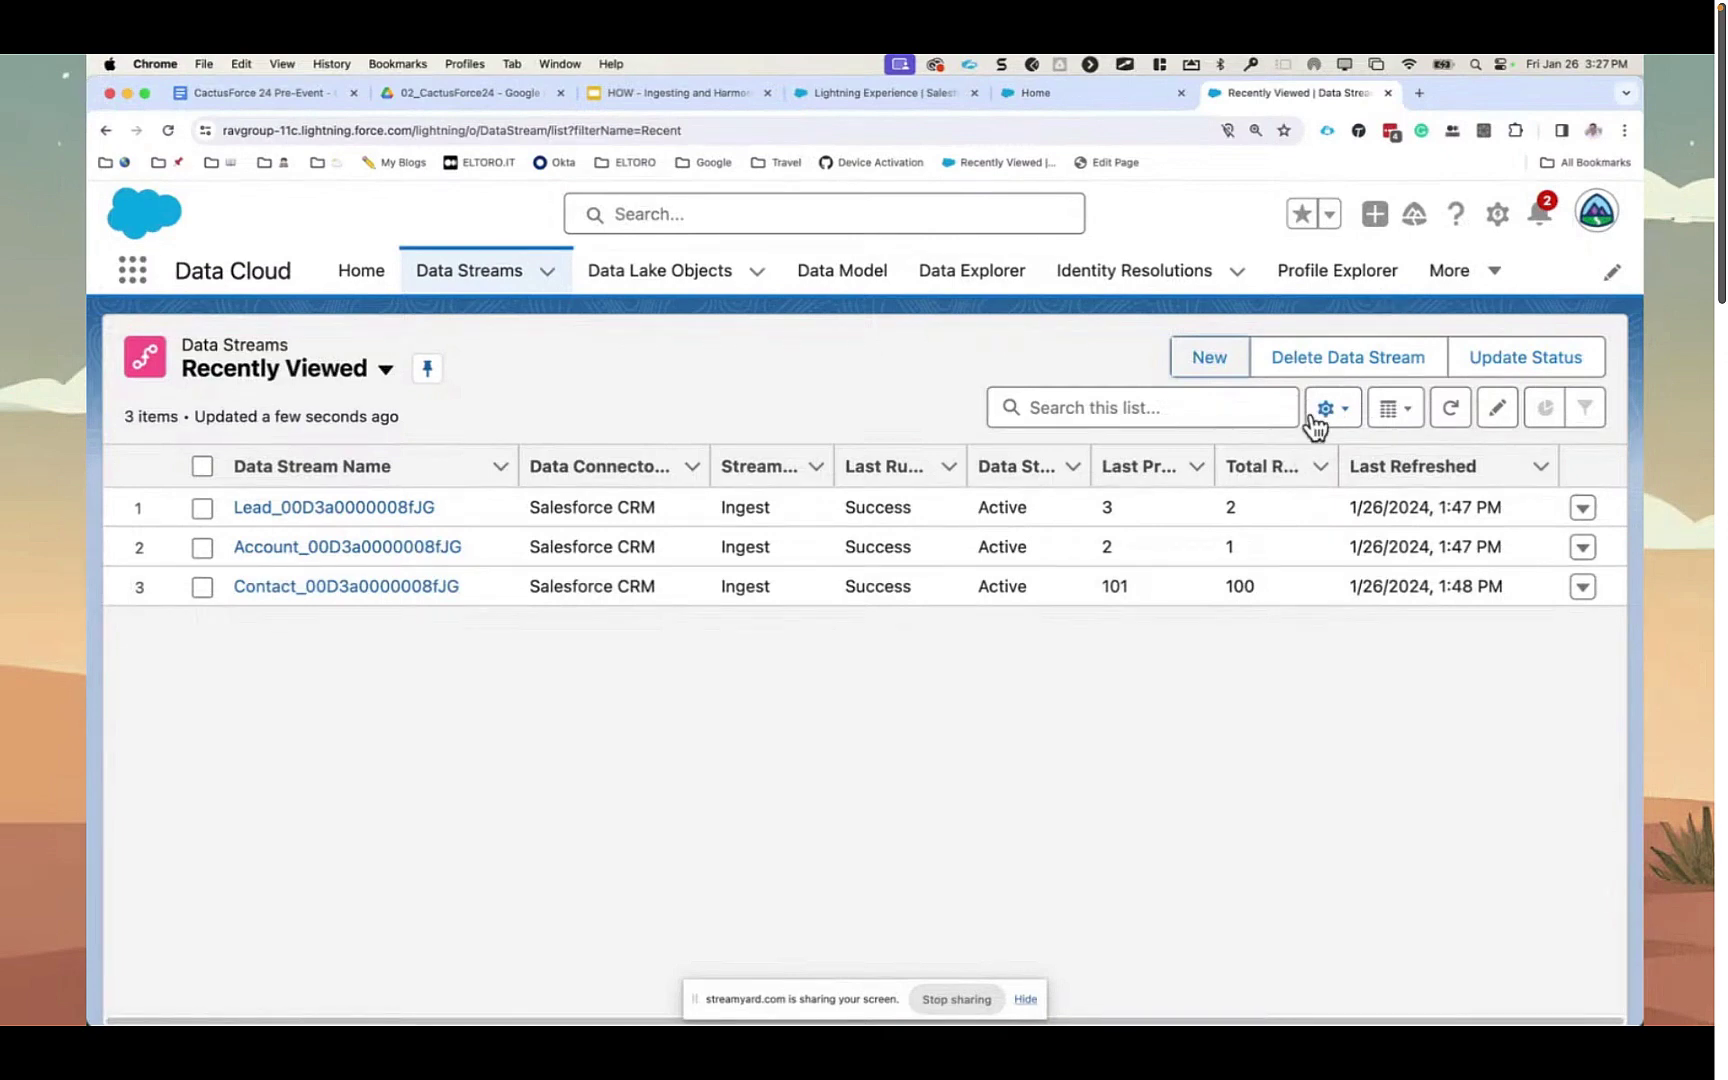
click(1212, 357)
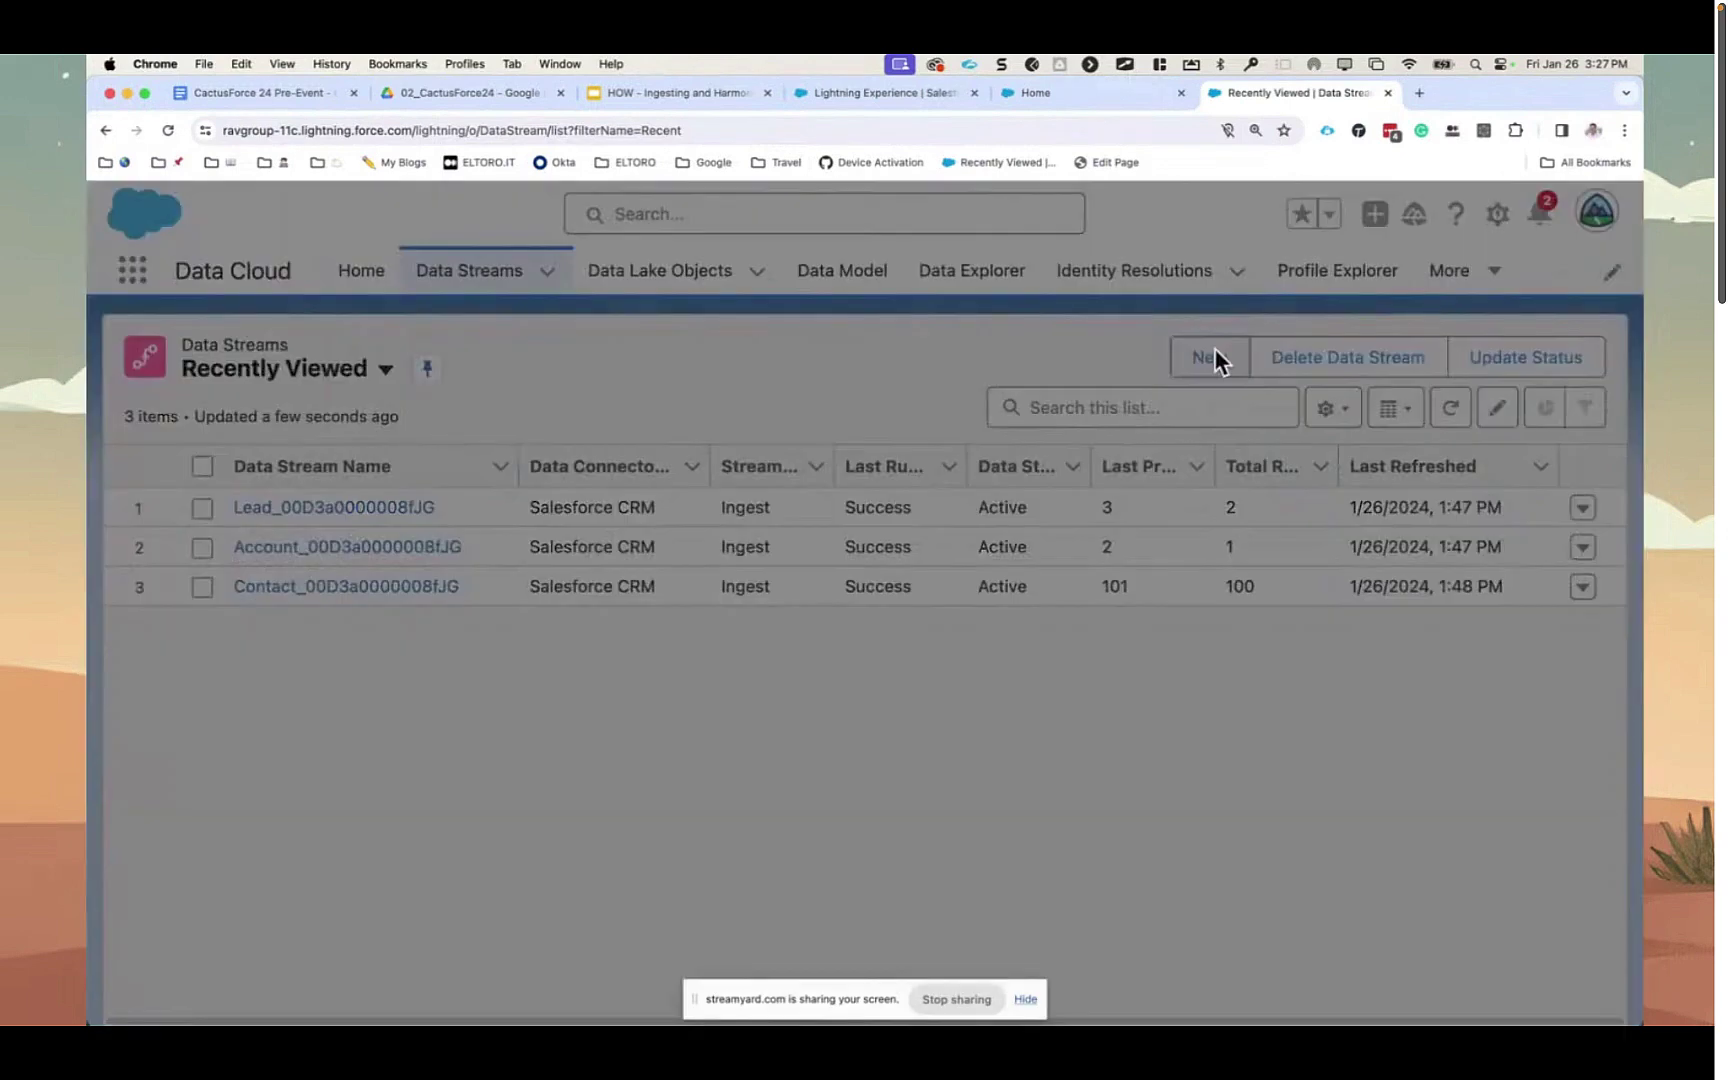
scroll(892, 521, down, 3)
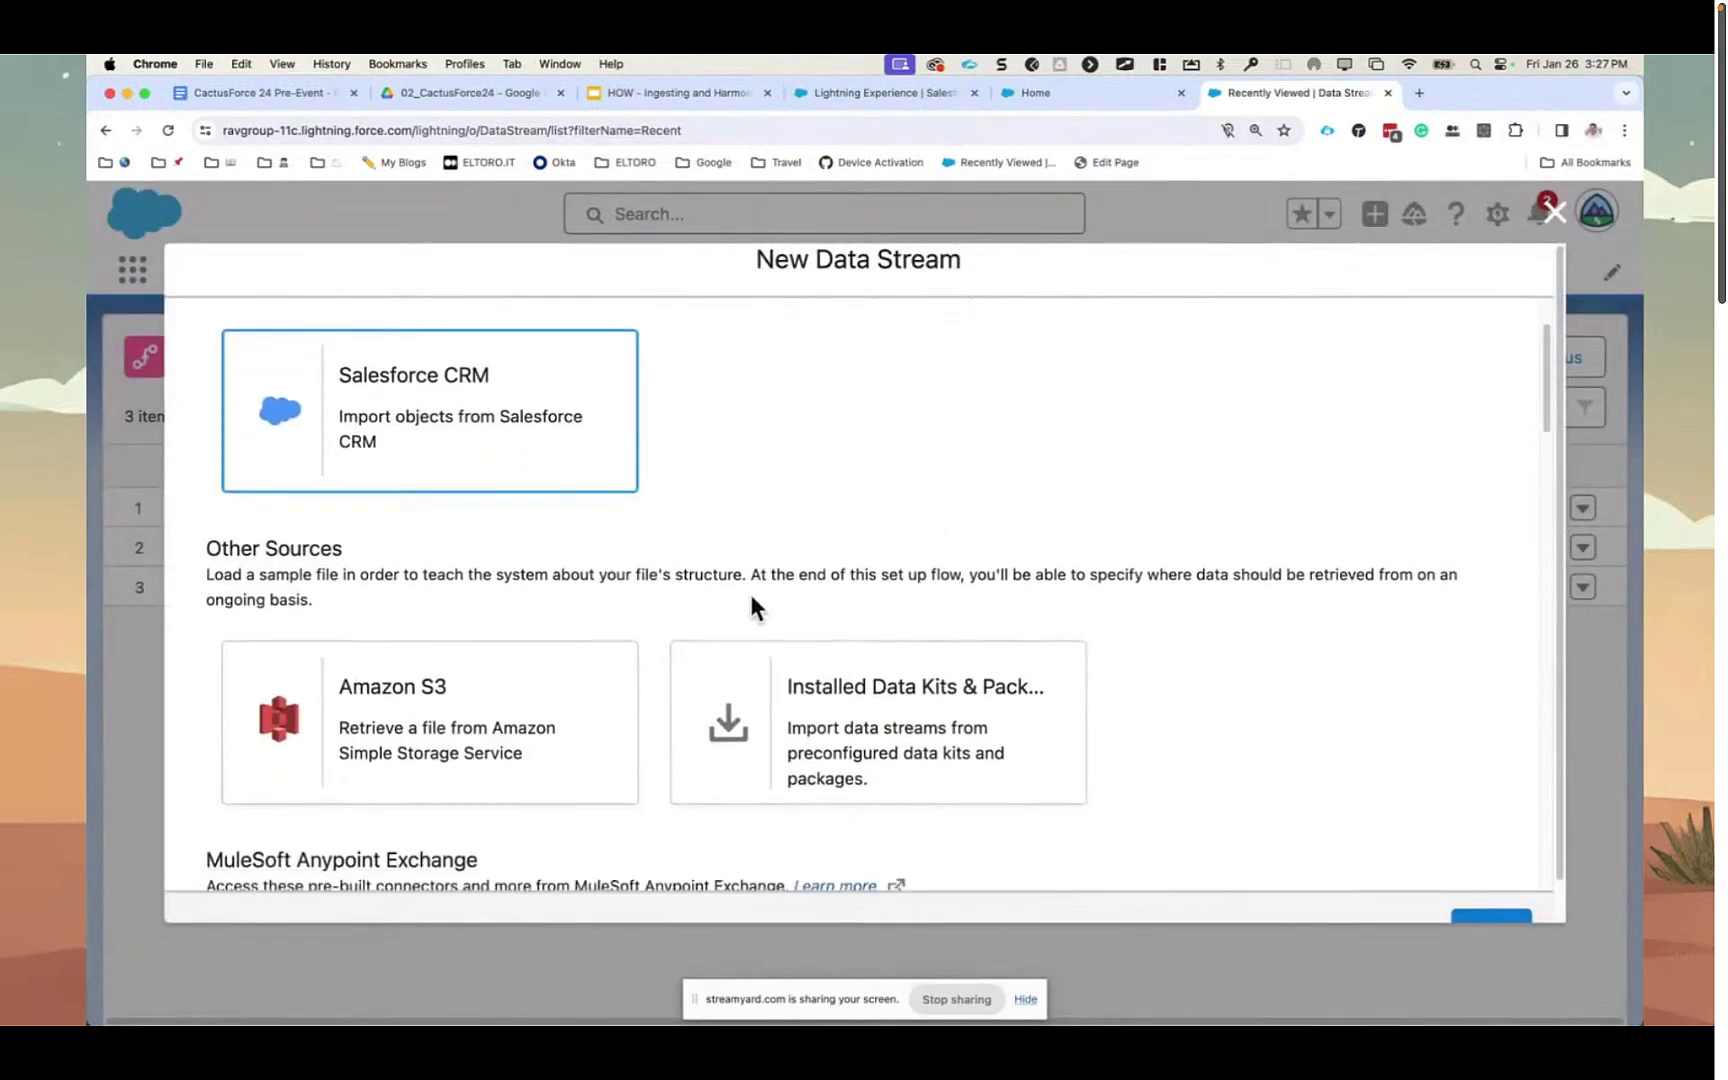
click(596, 694)
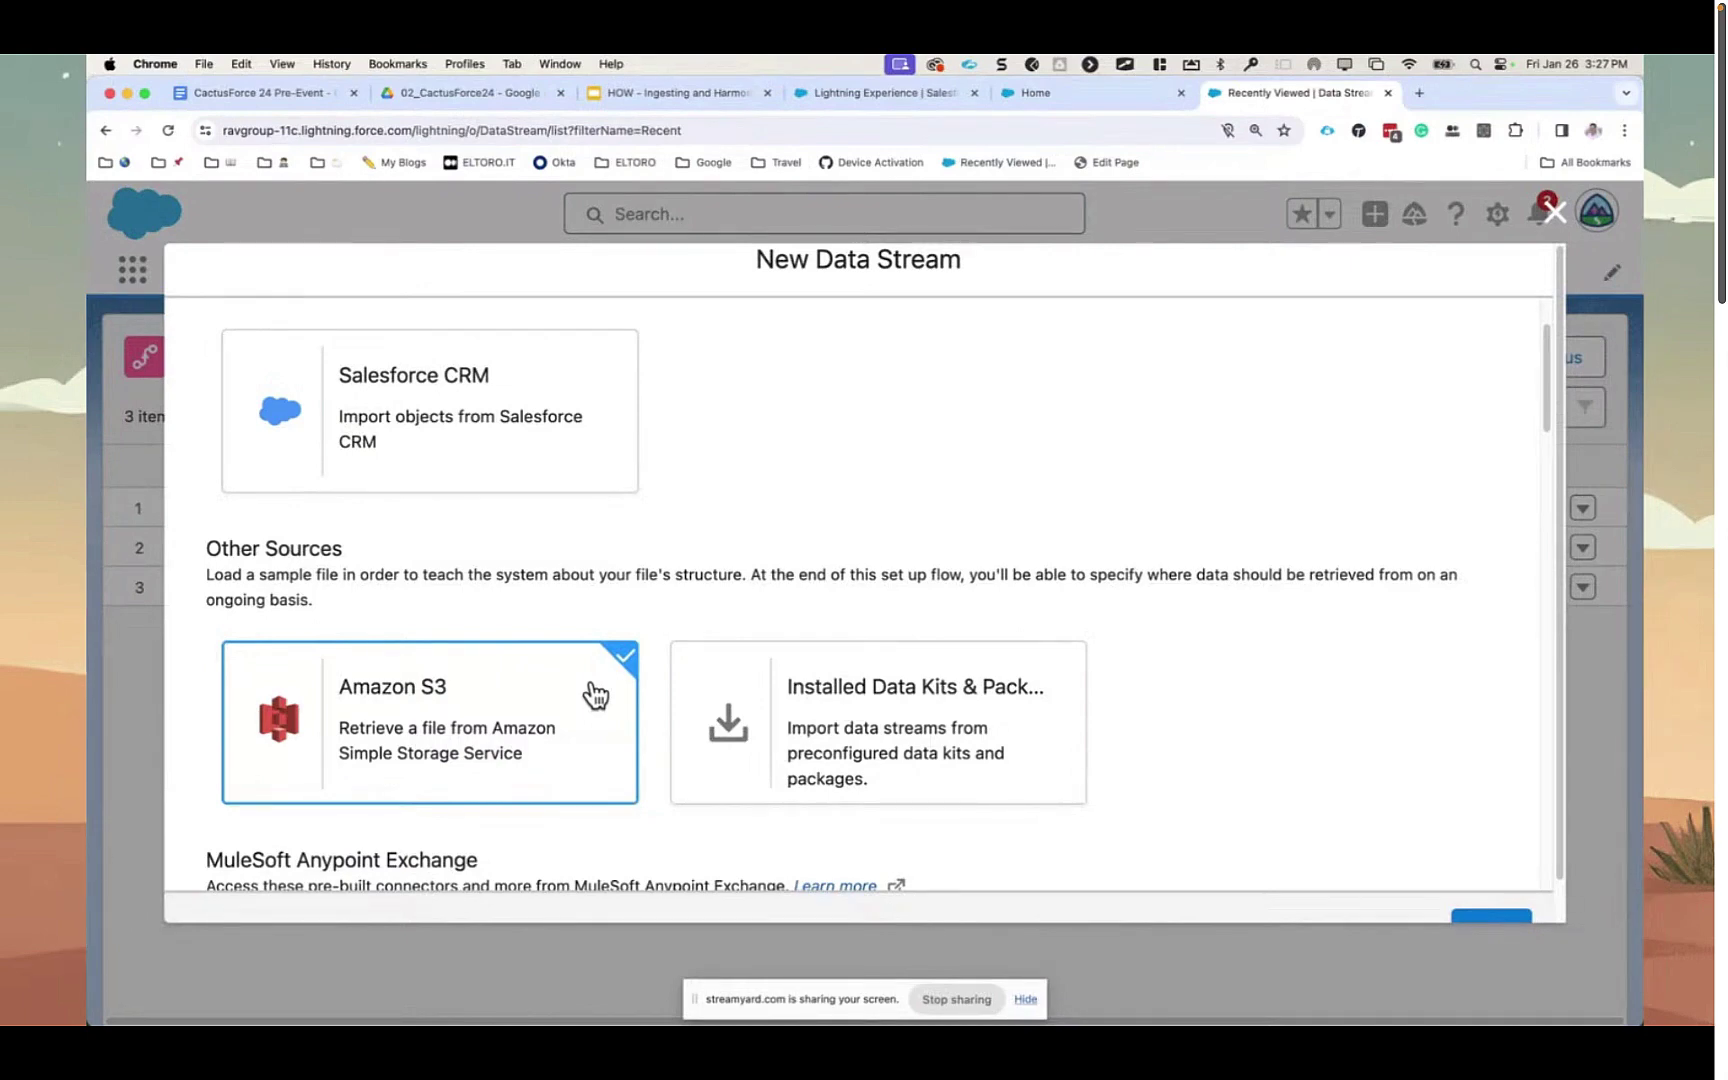
scroll(1000, 525, down, 5)
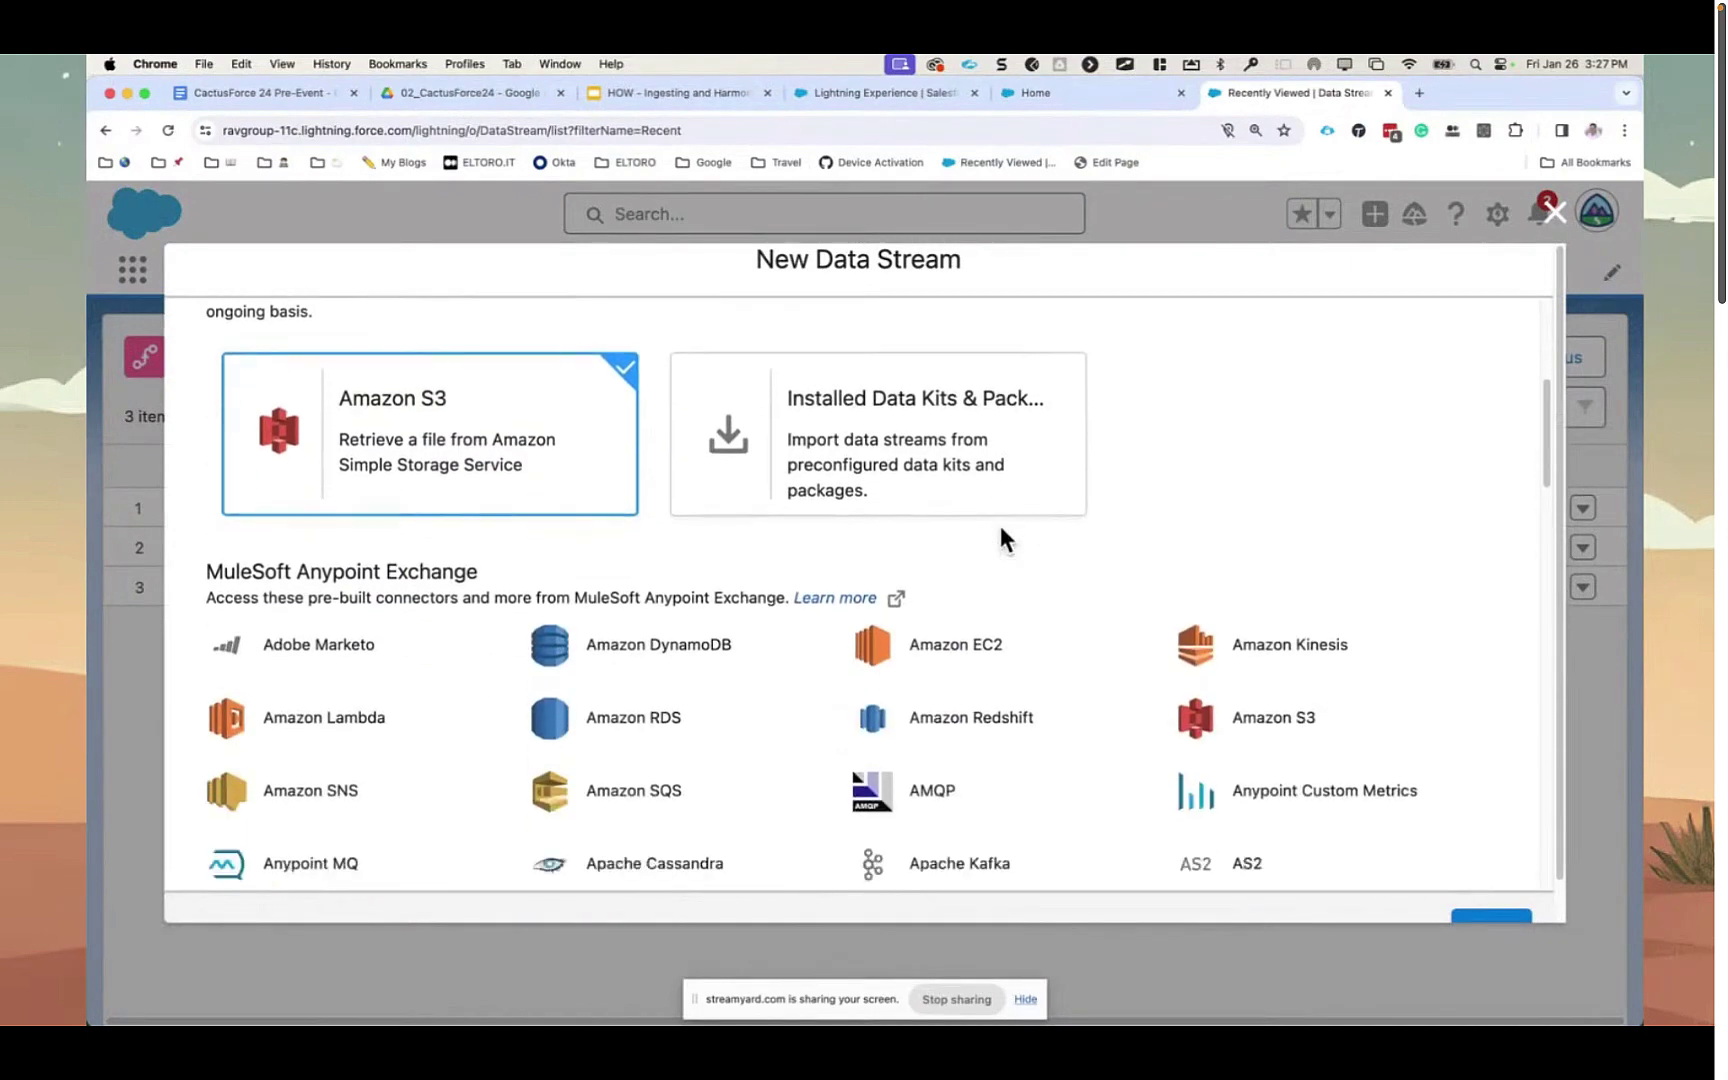
scroll(1538, 749, down, 8)
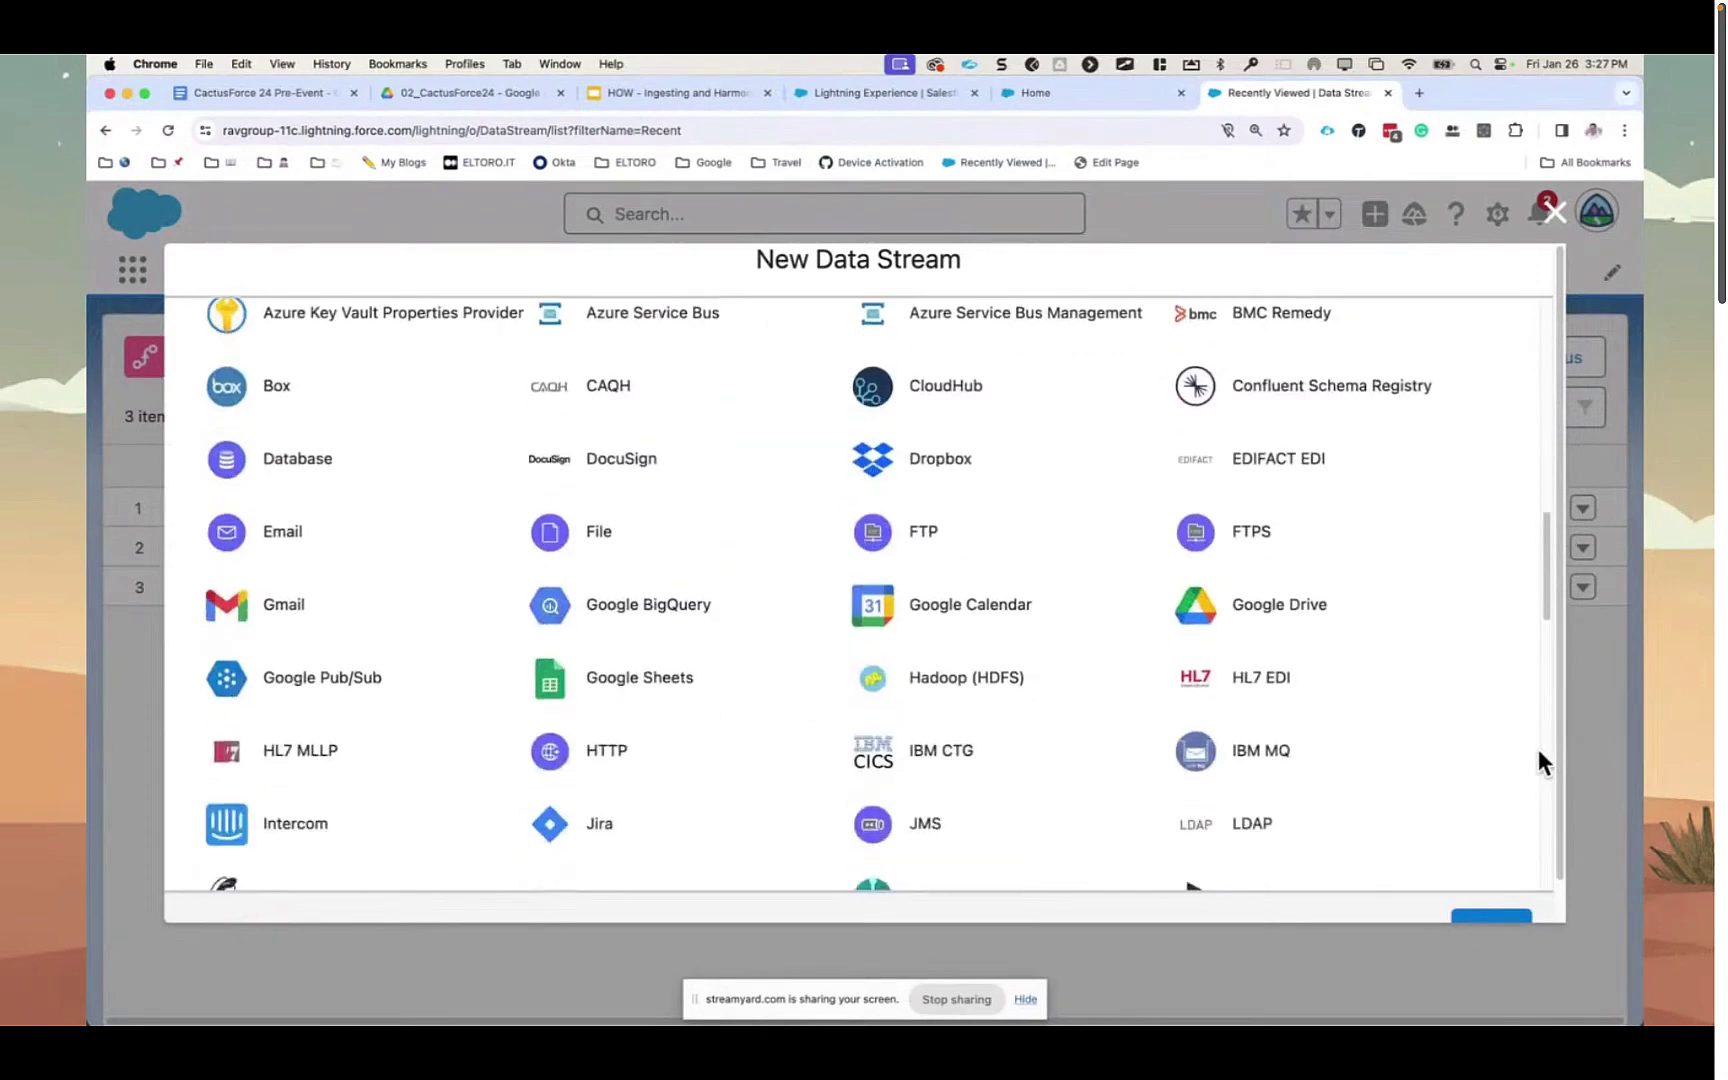
scroll(1539, 694, down, 10)
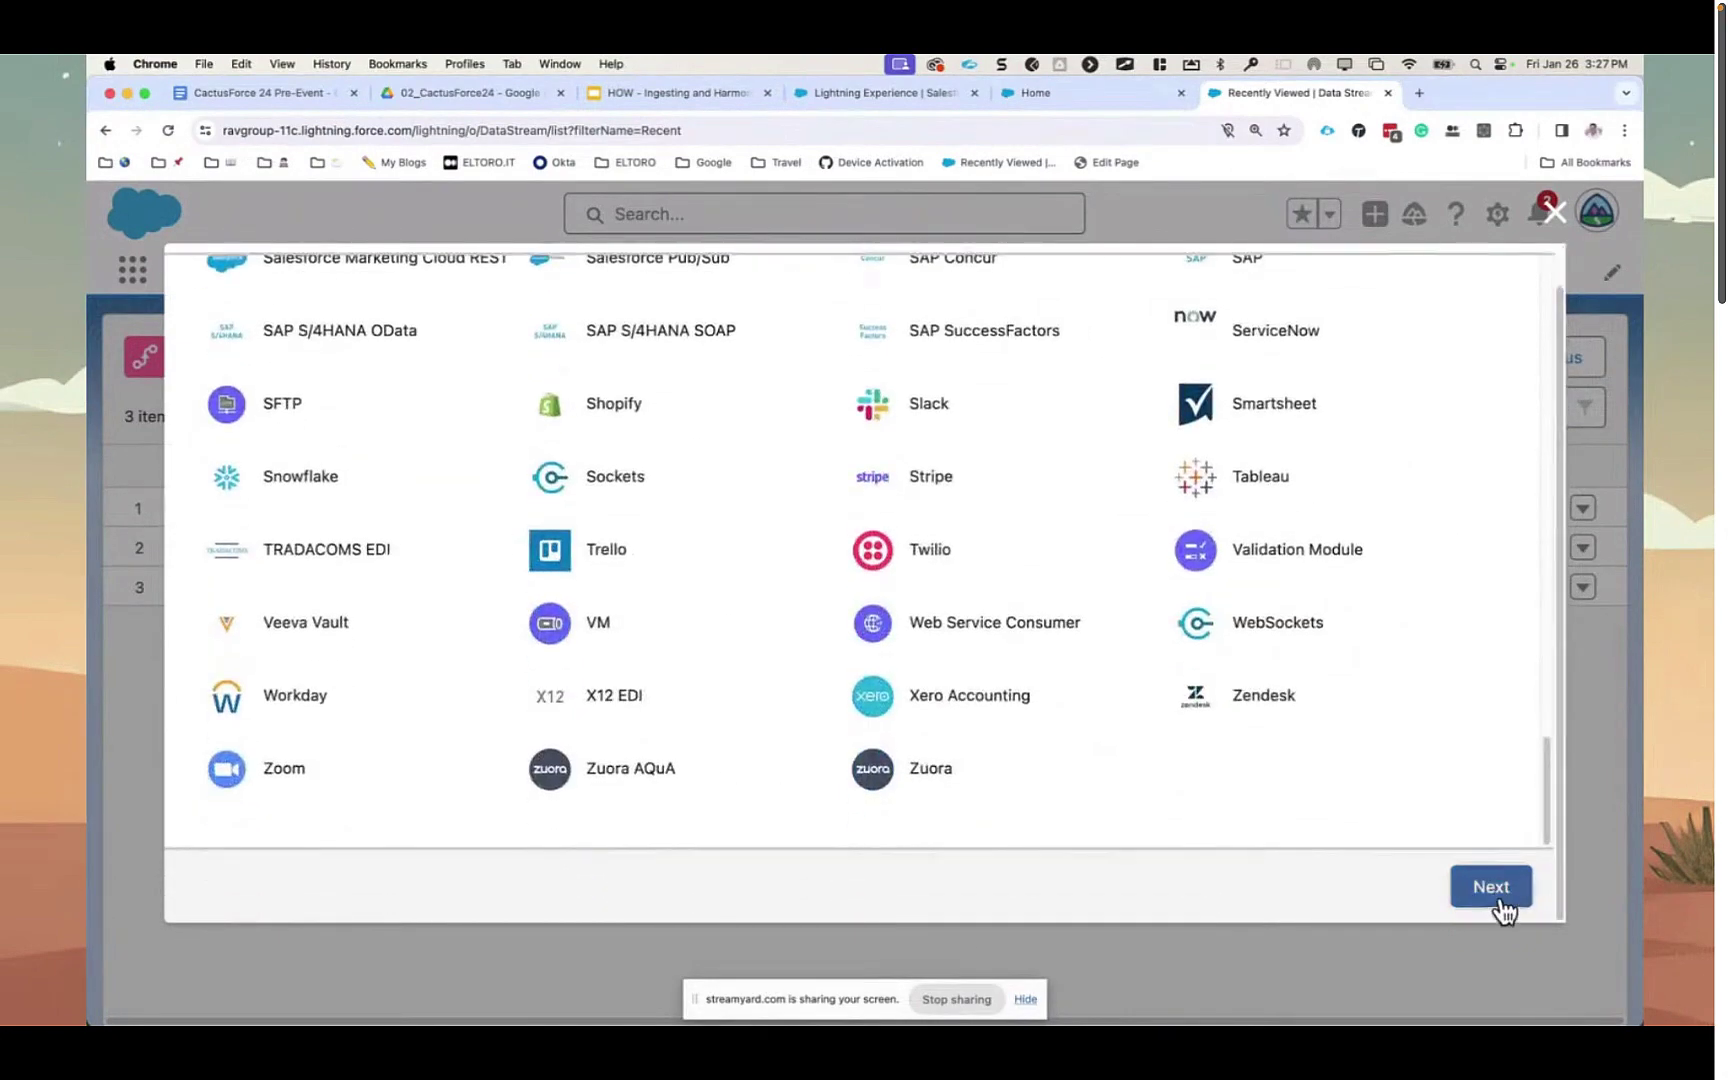
click(1497, 904)
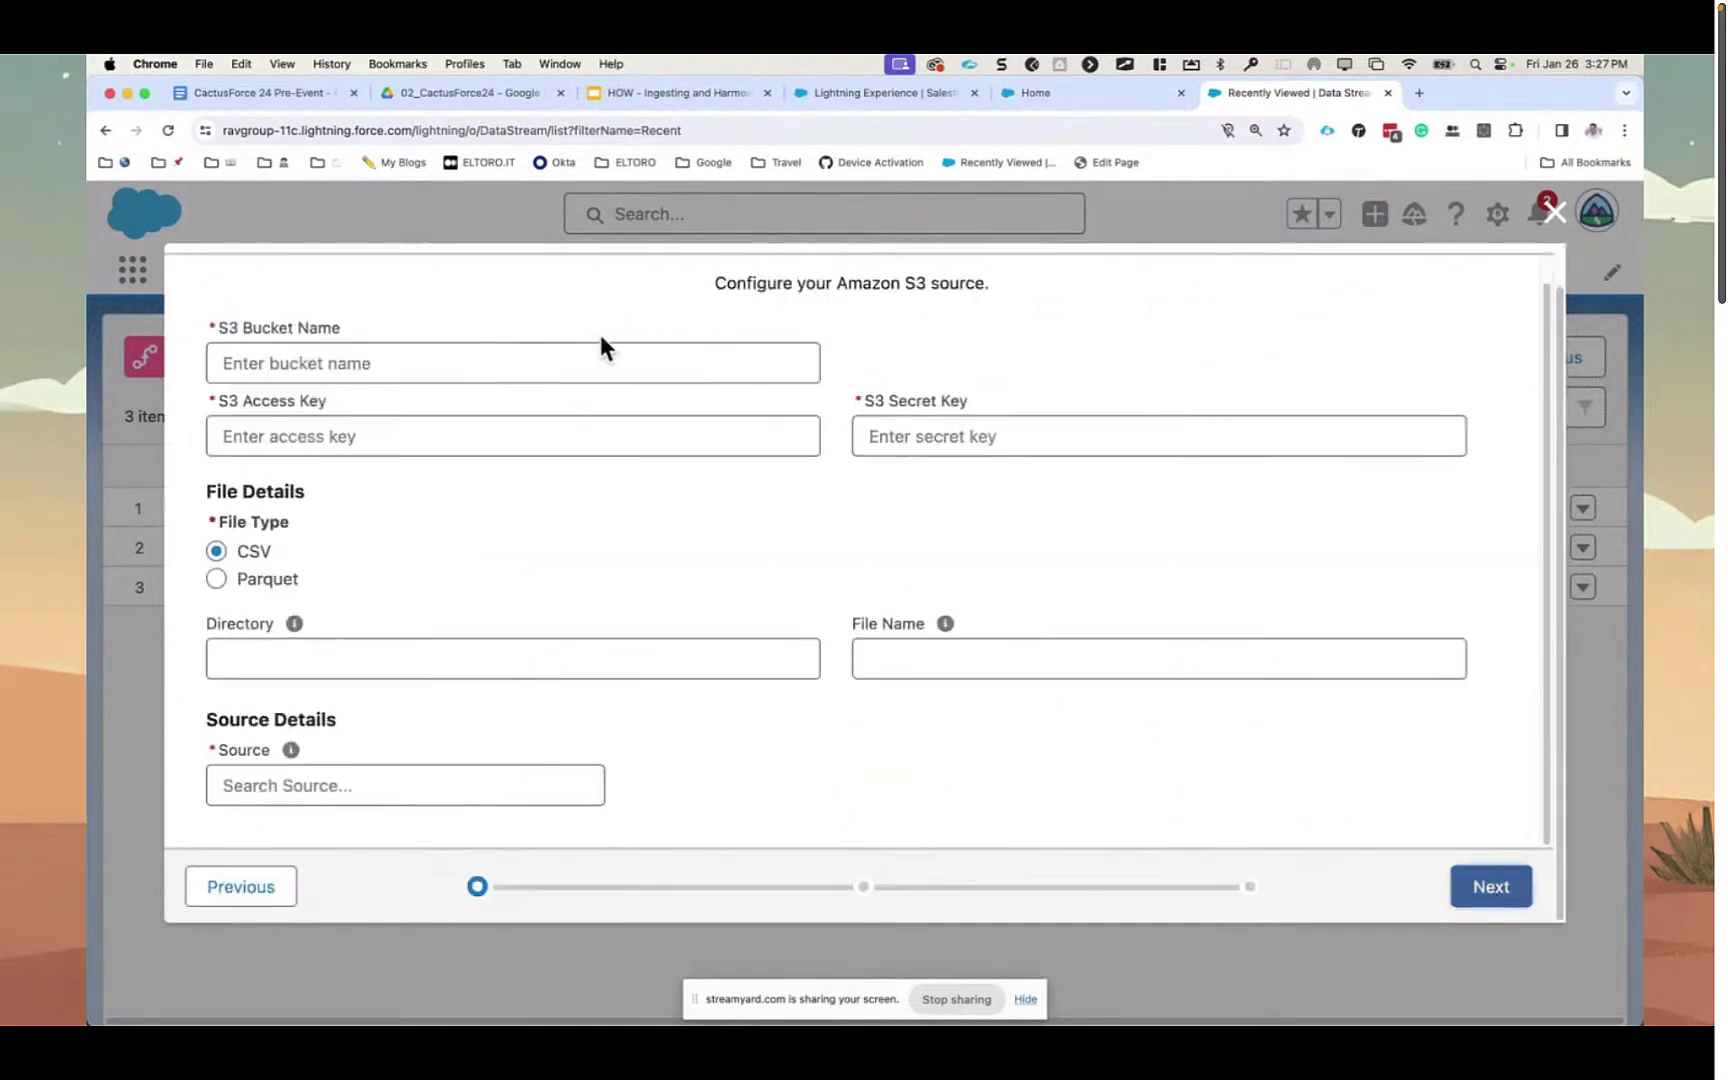
- Open the AWS S3 Trailhead Academy Credentials document from Google Drive and copy its bucket name, tha-dc-ilt, into the data stream's S3 Bucket Name
click(490, 90)
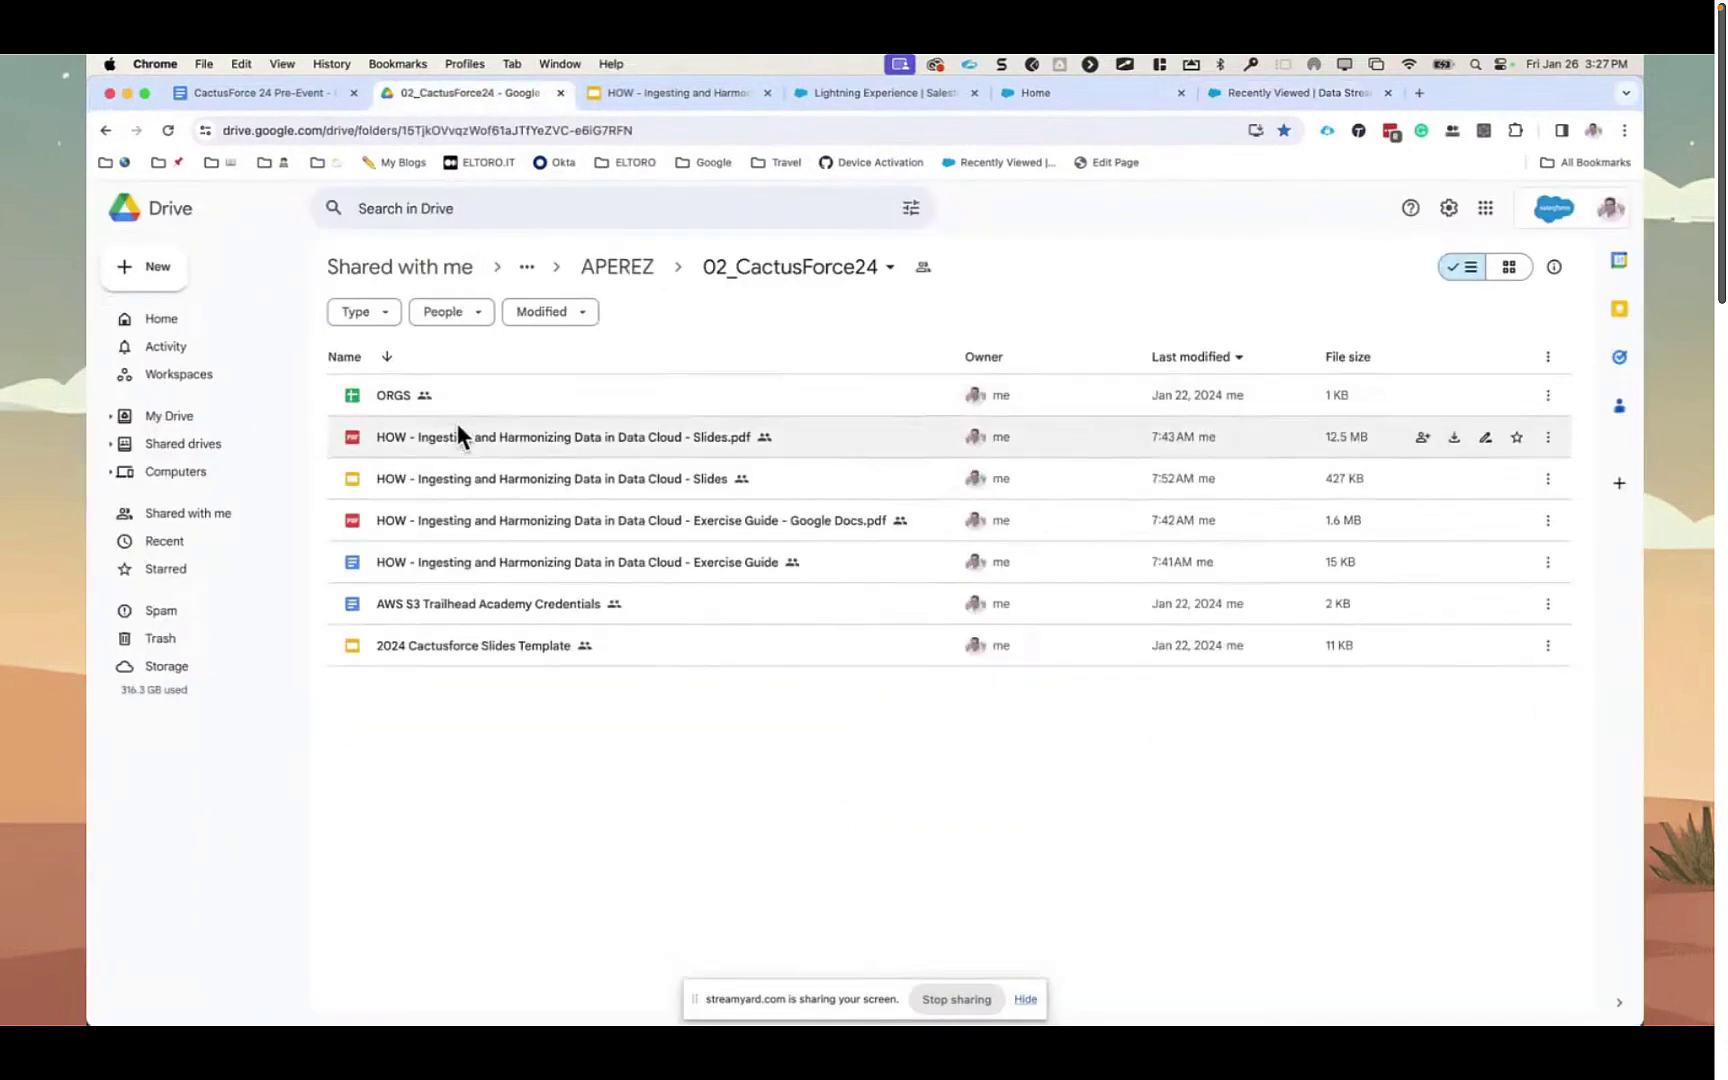
double_click(473, 603)
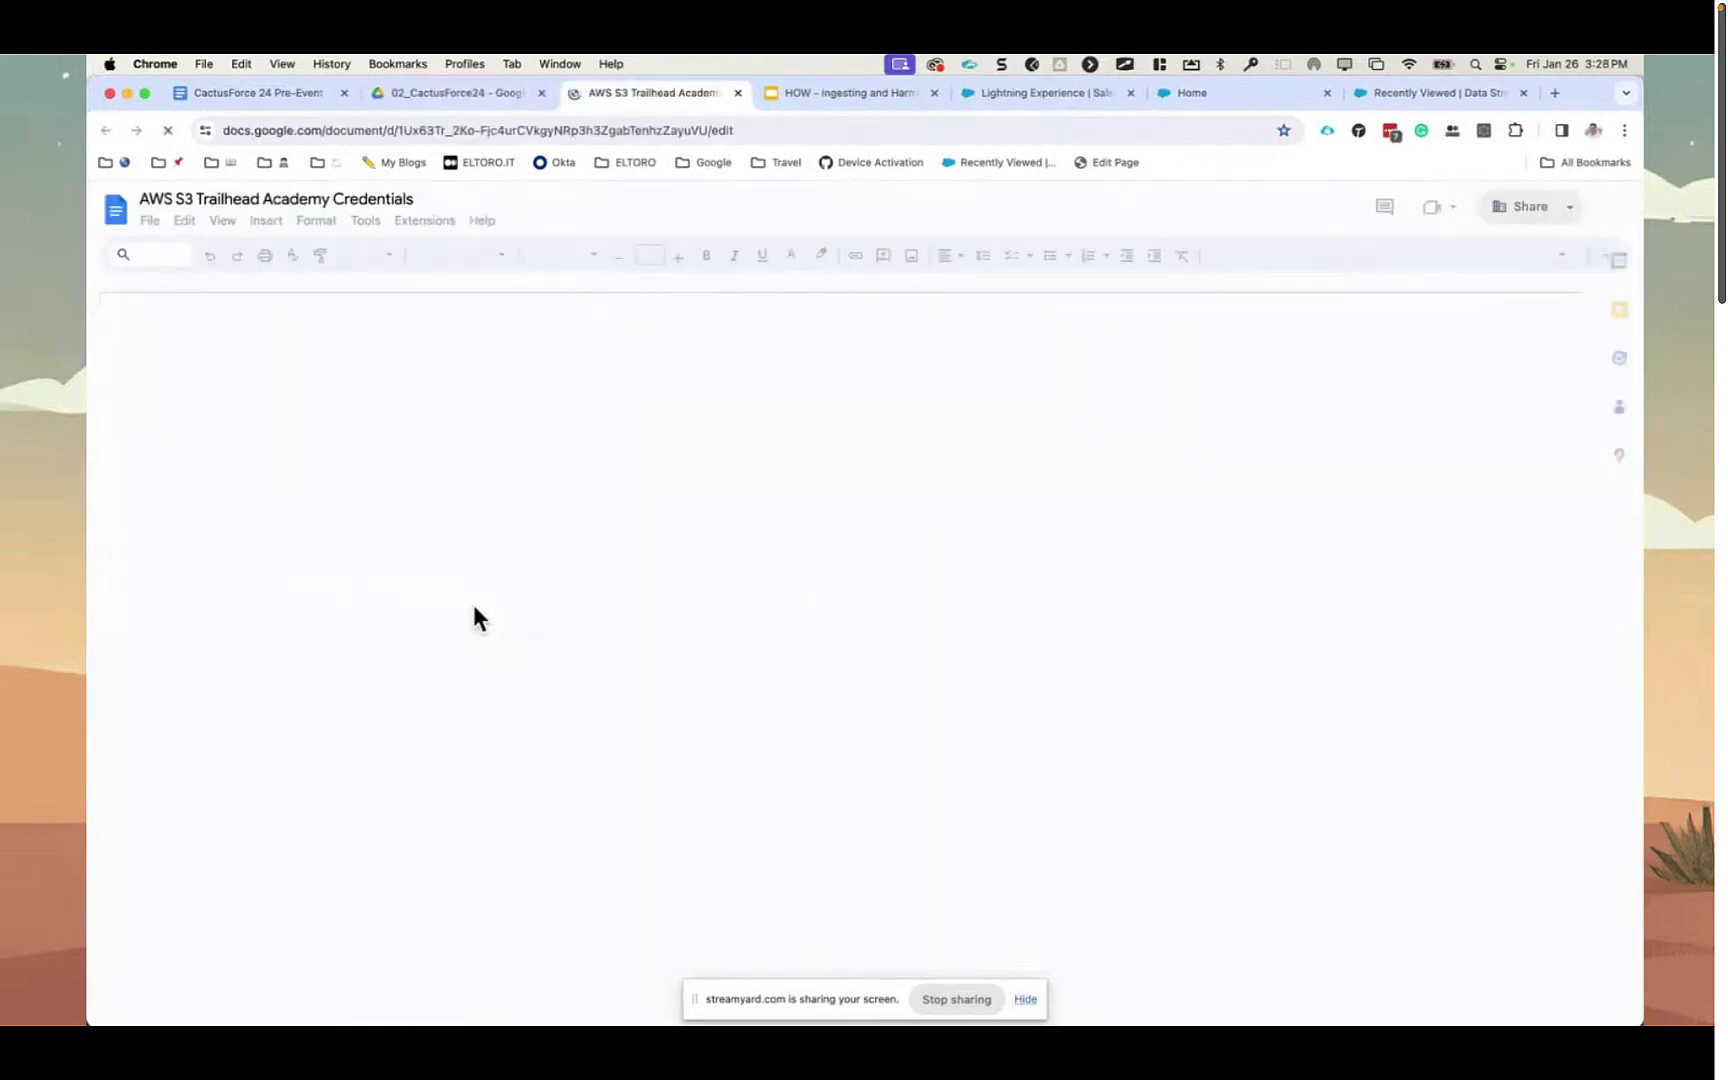
double_click(750, 474)
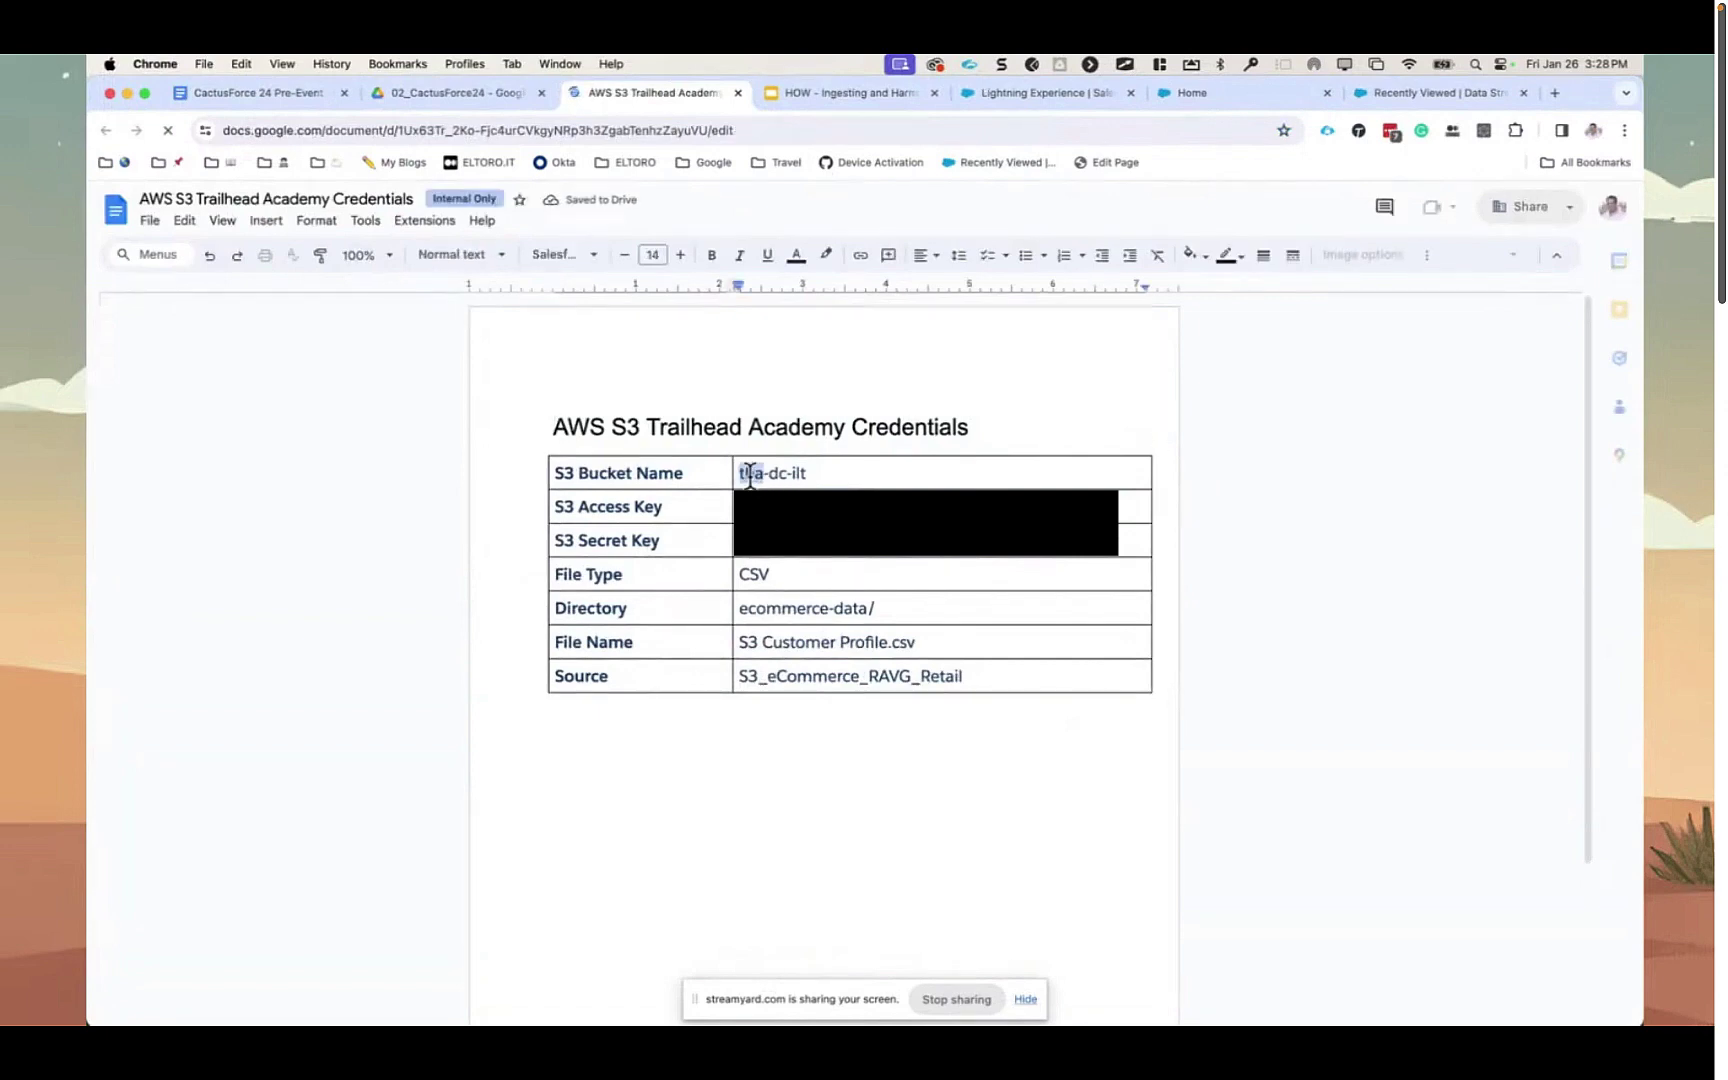
triple_click(750, 474)
key(super+c)
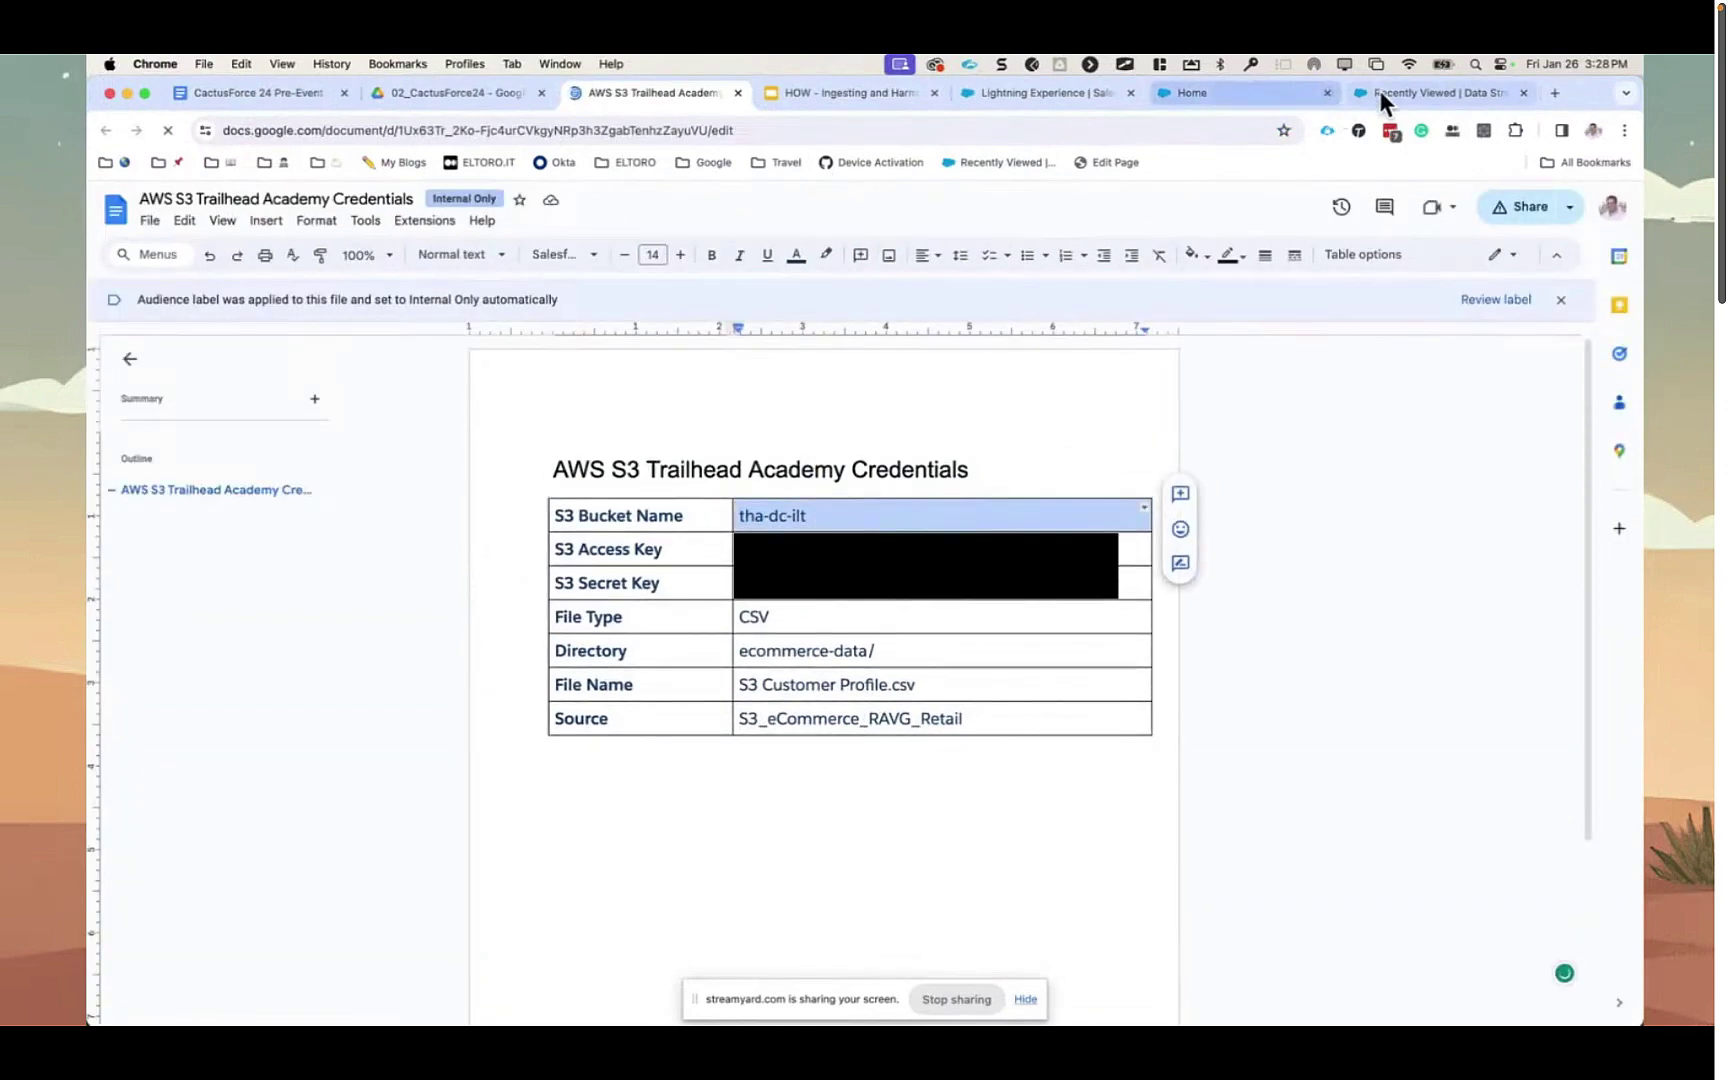
click(1219, 90)
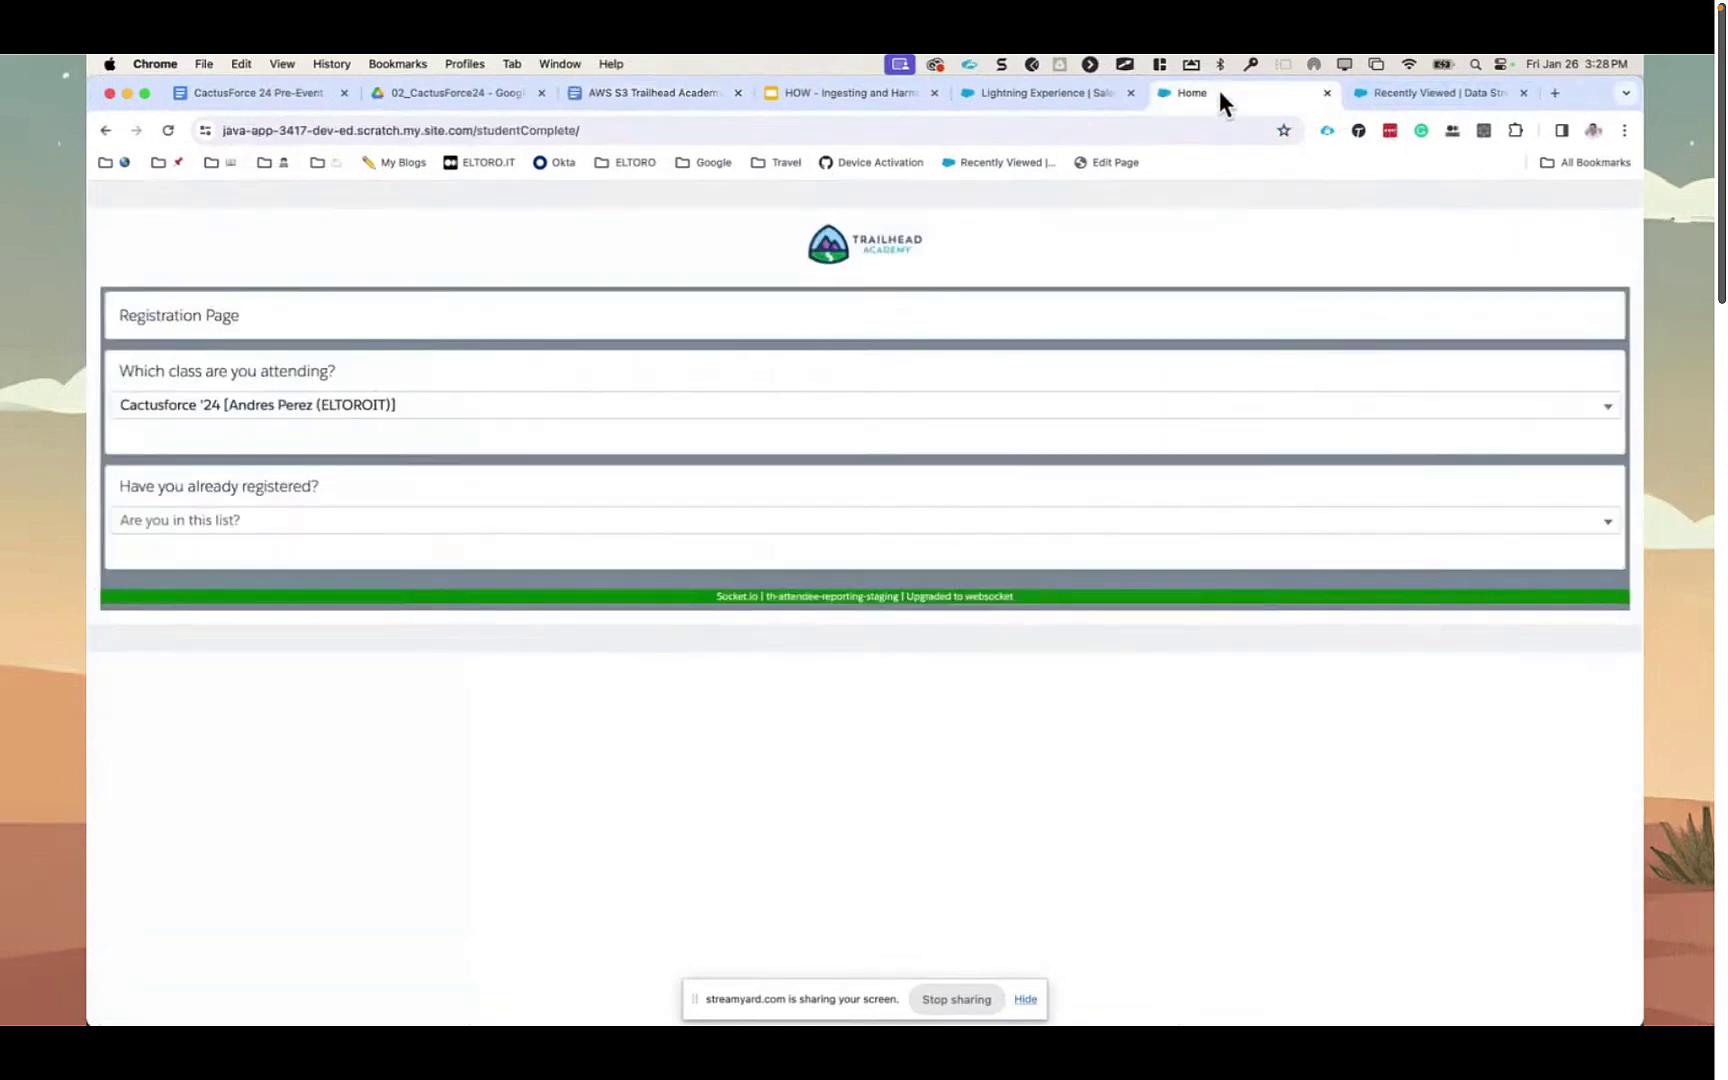
click(1073, 94)
click(1390, 94)
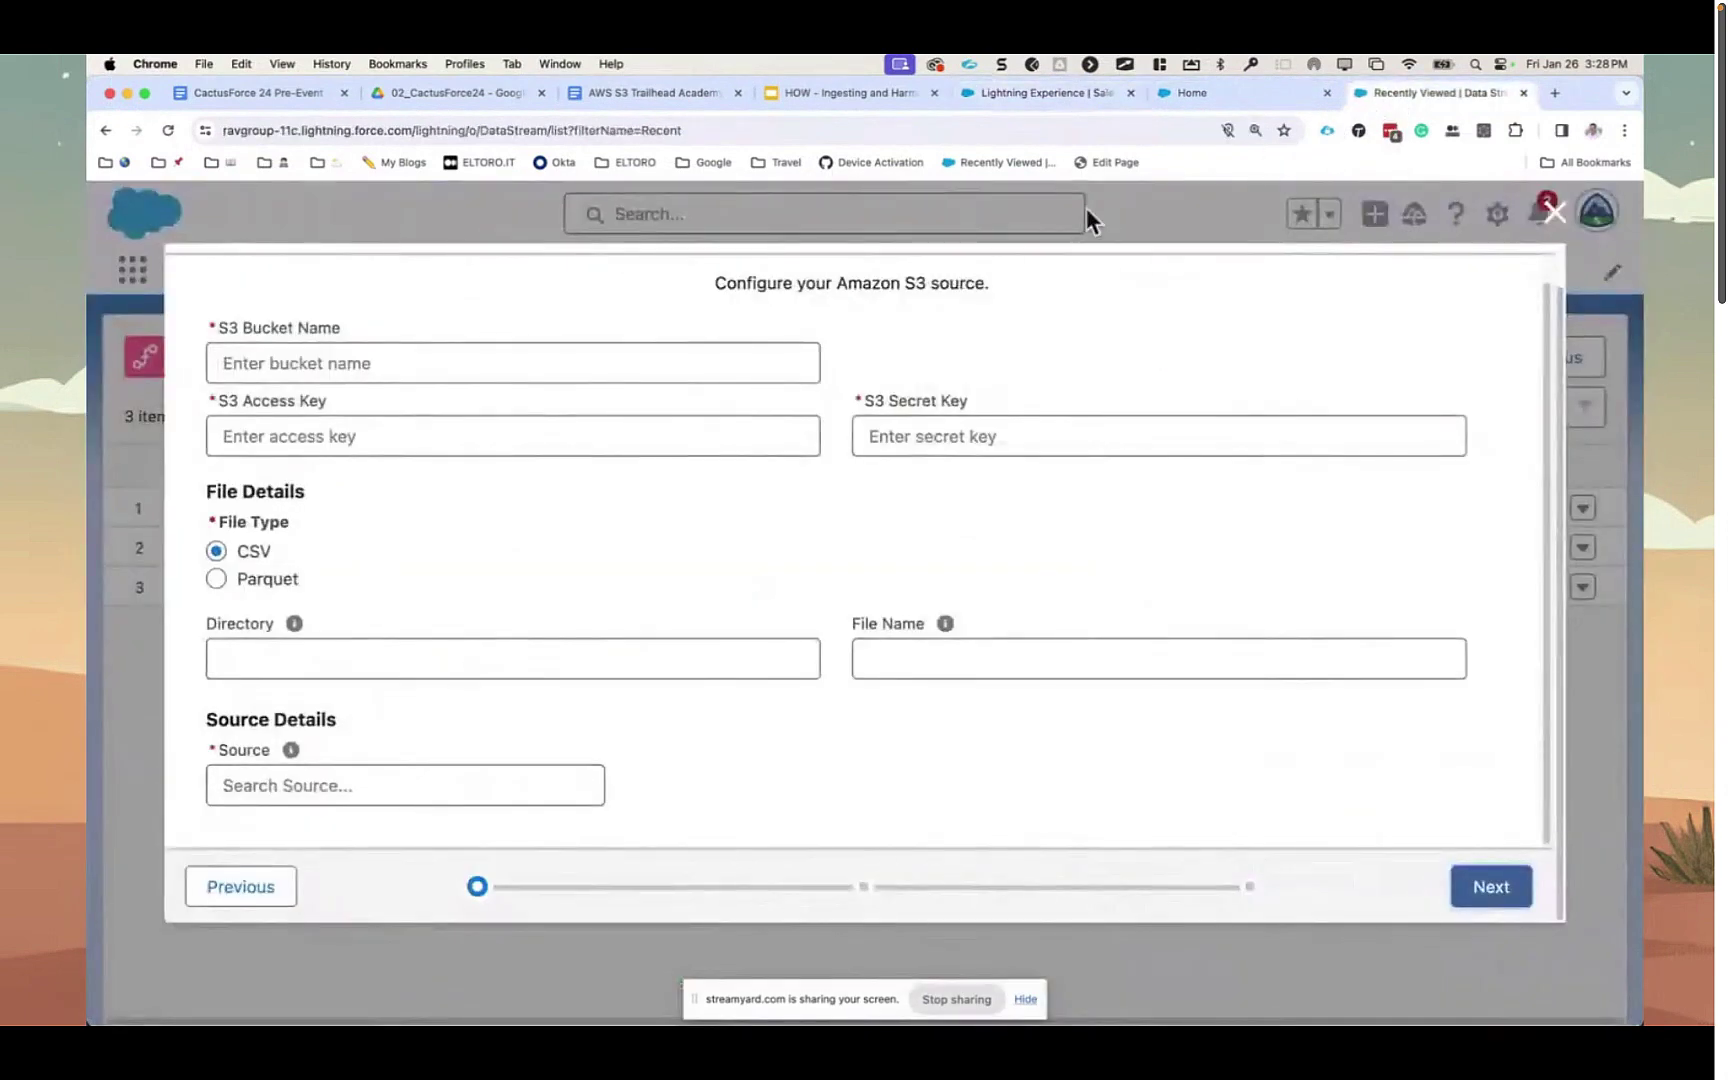
click(380, 368)
key(super+v)
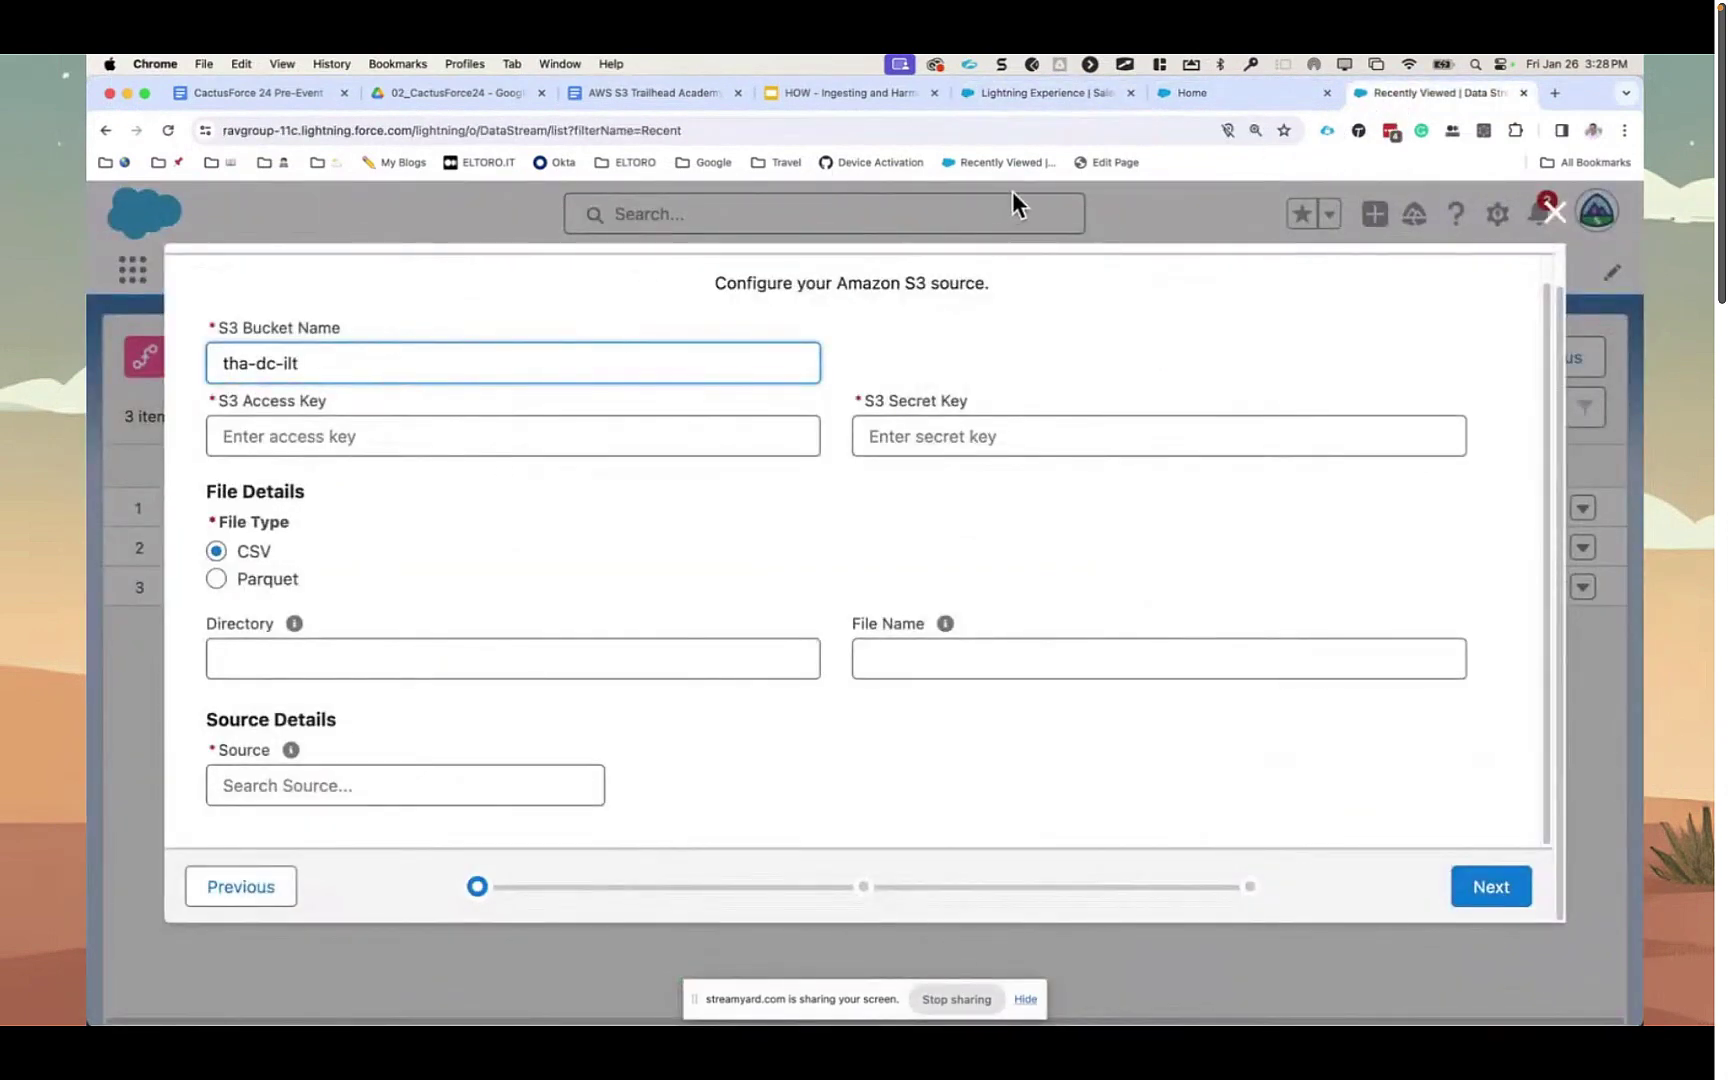
- Copy the access key from the credentials document into the data stream's S3 Access Key
click(622, 97)
double_click(752, 548)
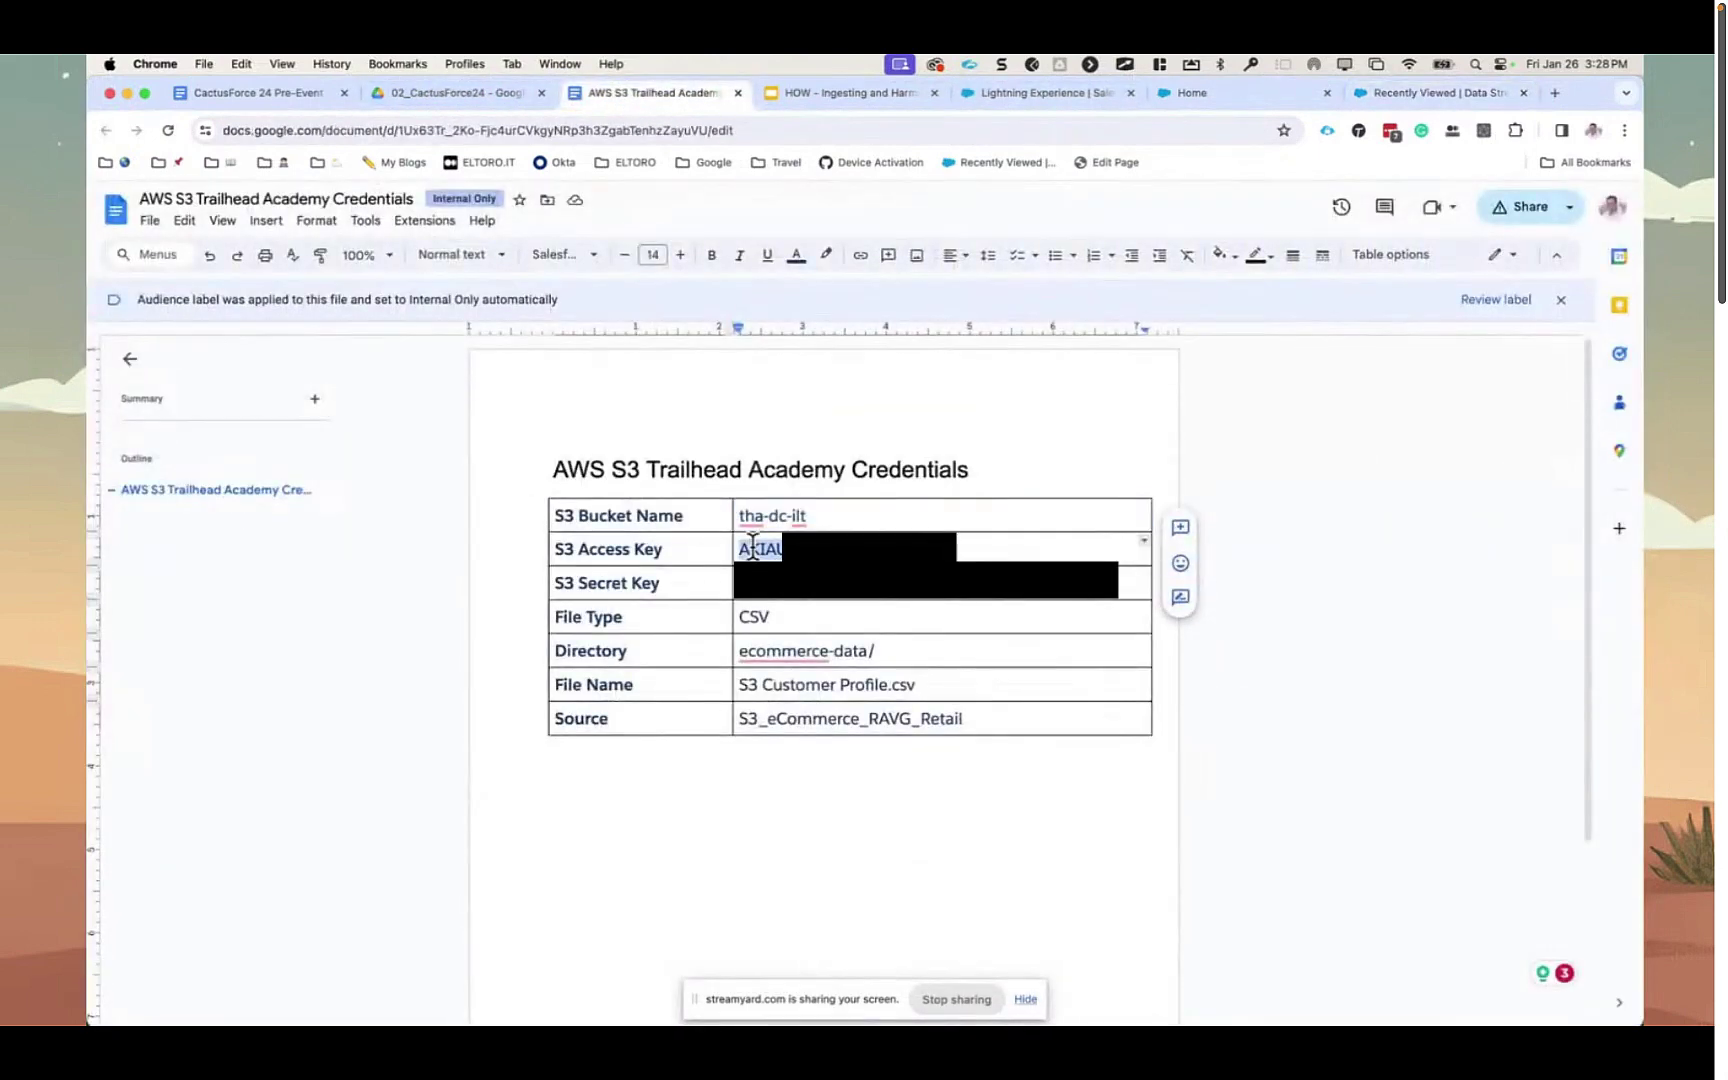
click(1463, 99)
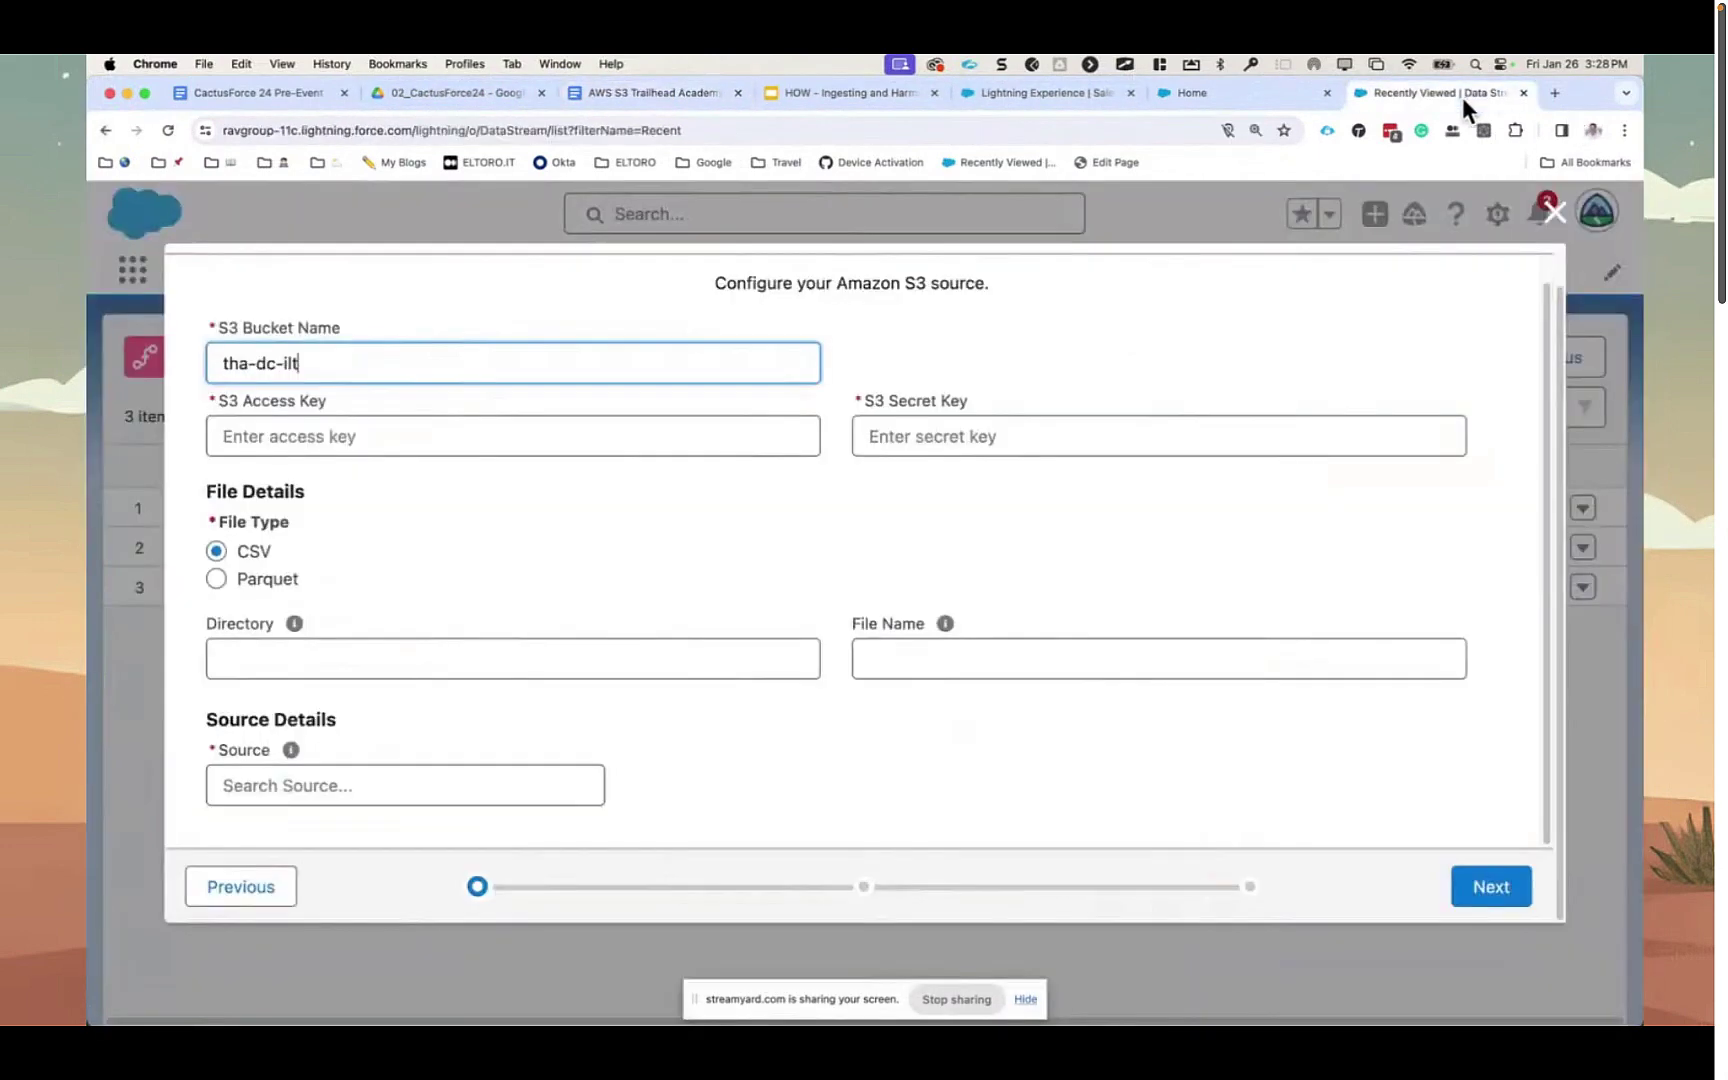
click(683, 433)
key(super+v)
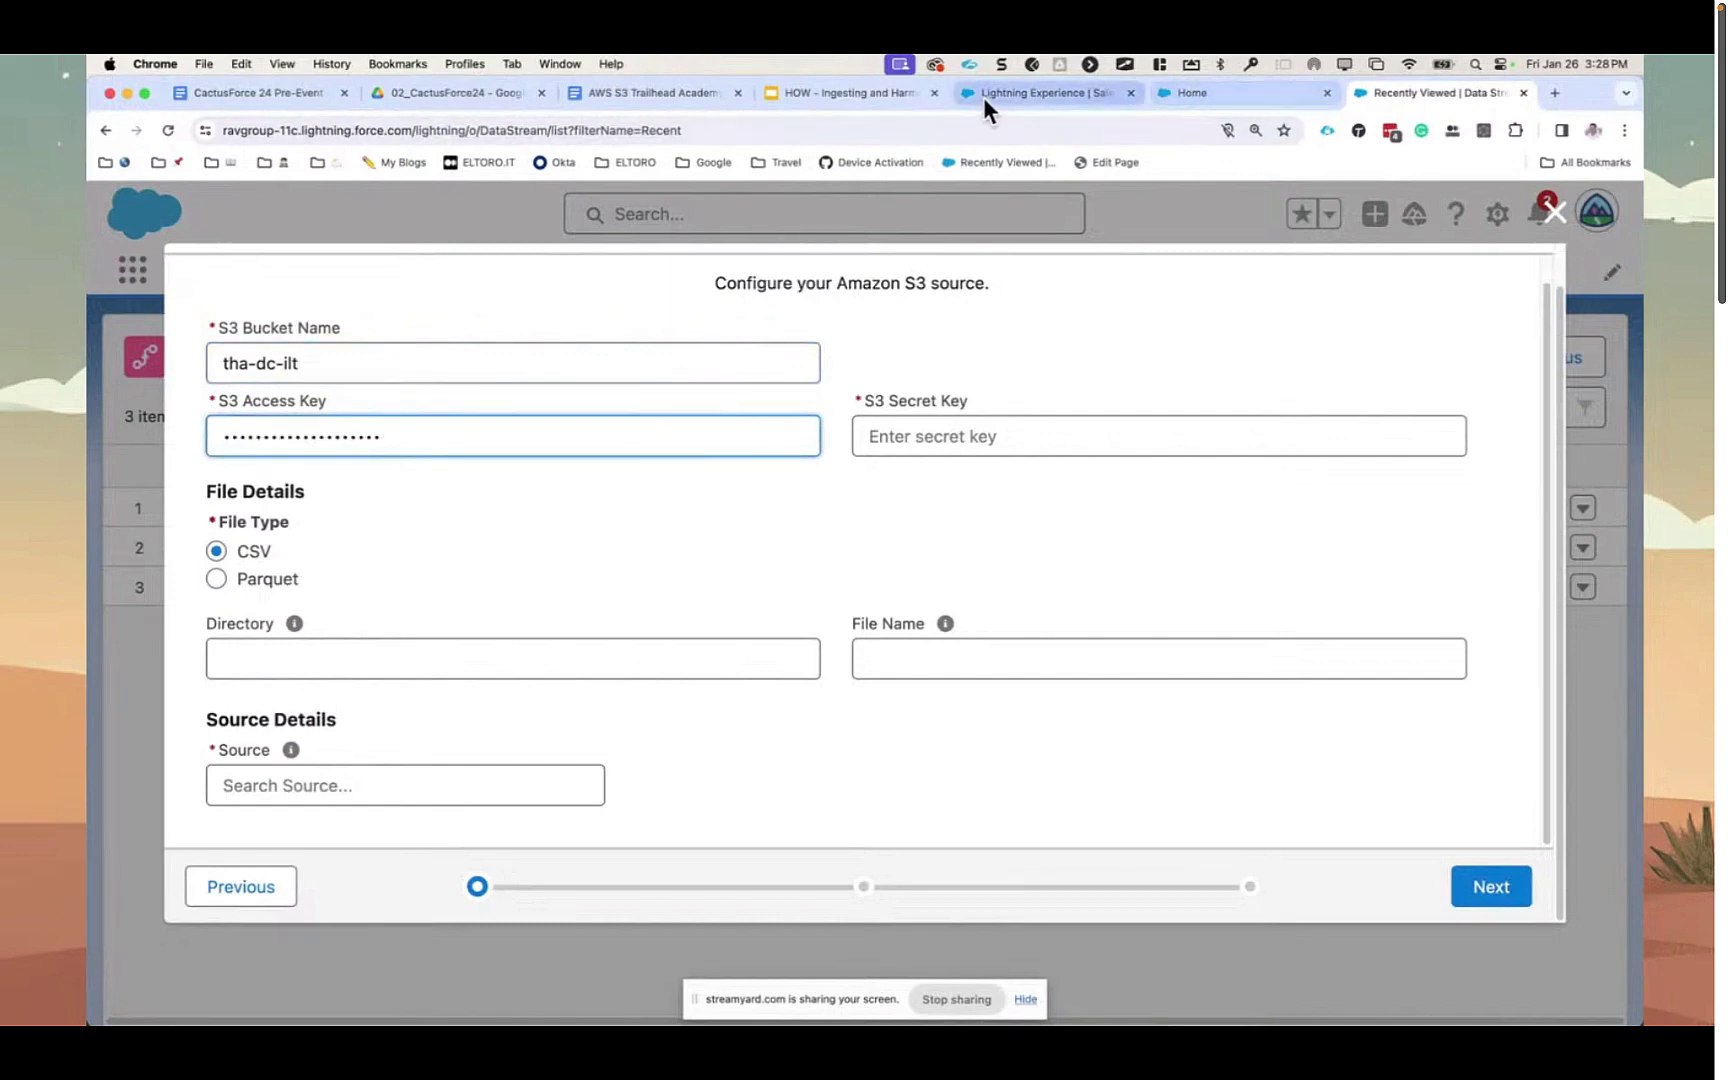
- Copy the secret key from the credentials document into the data stream's S3 Secret Key
click(660, 94)
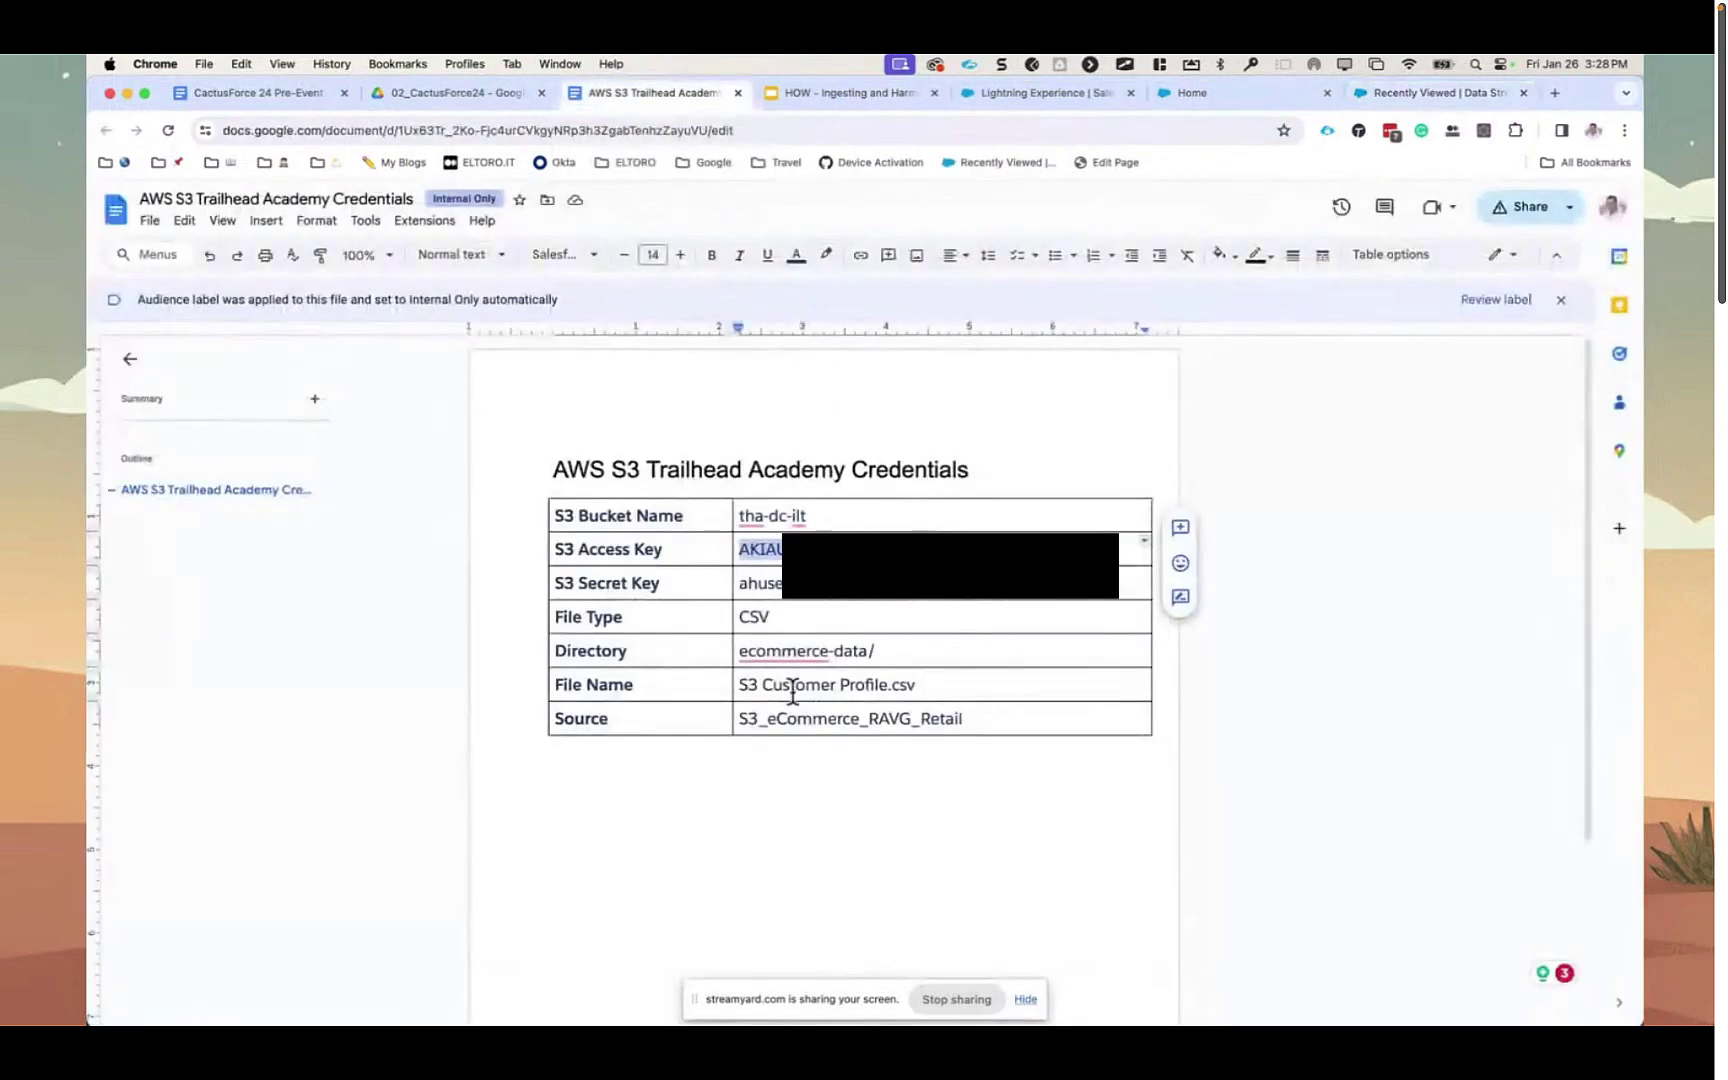
double_click(755, 583)
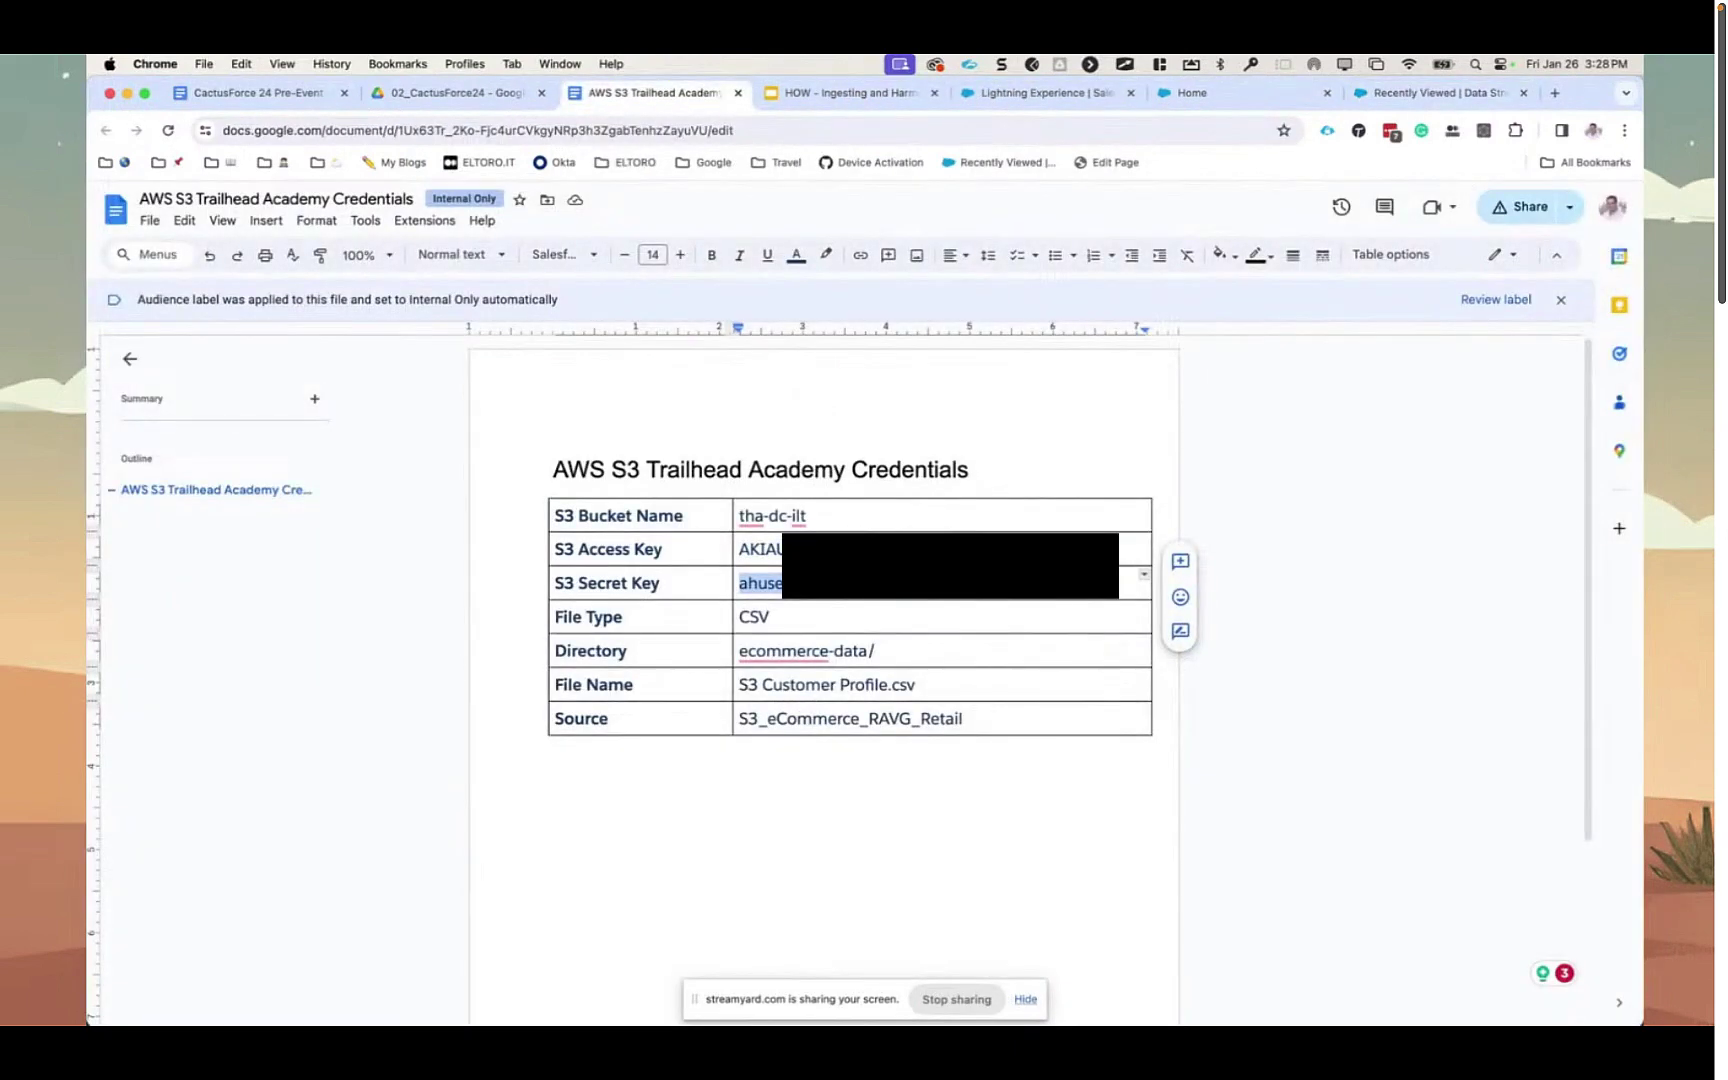
click(1438, 92)
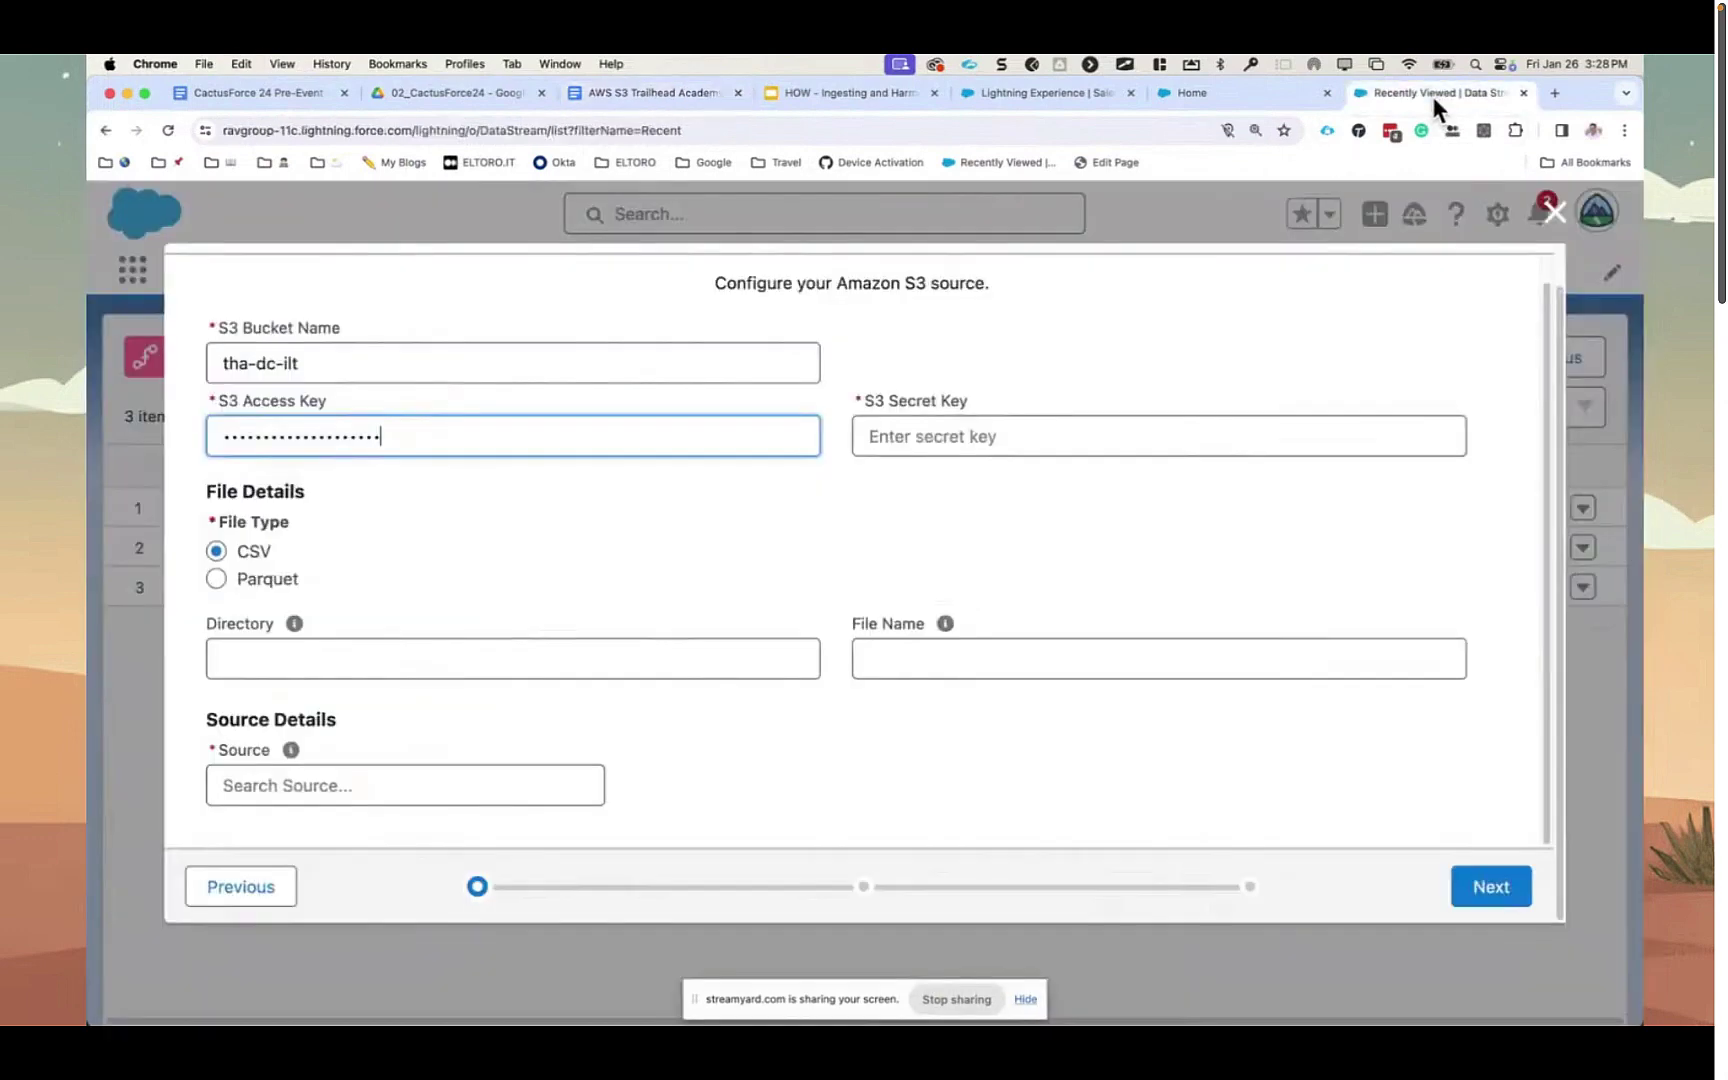
click(967, 439)
key(super+v)
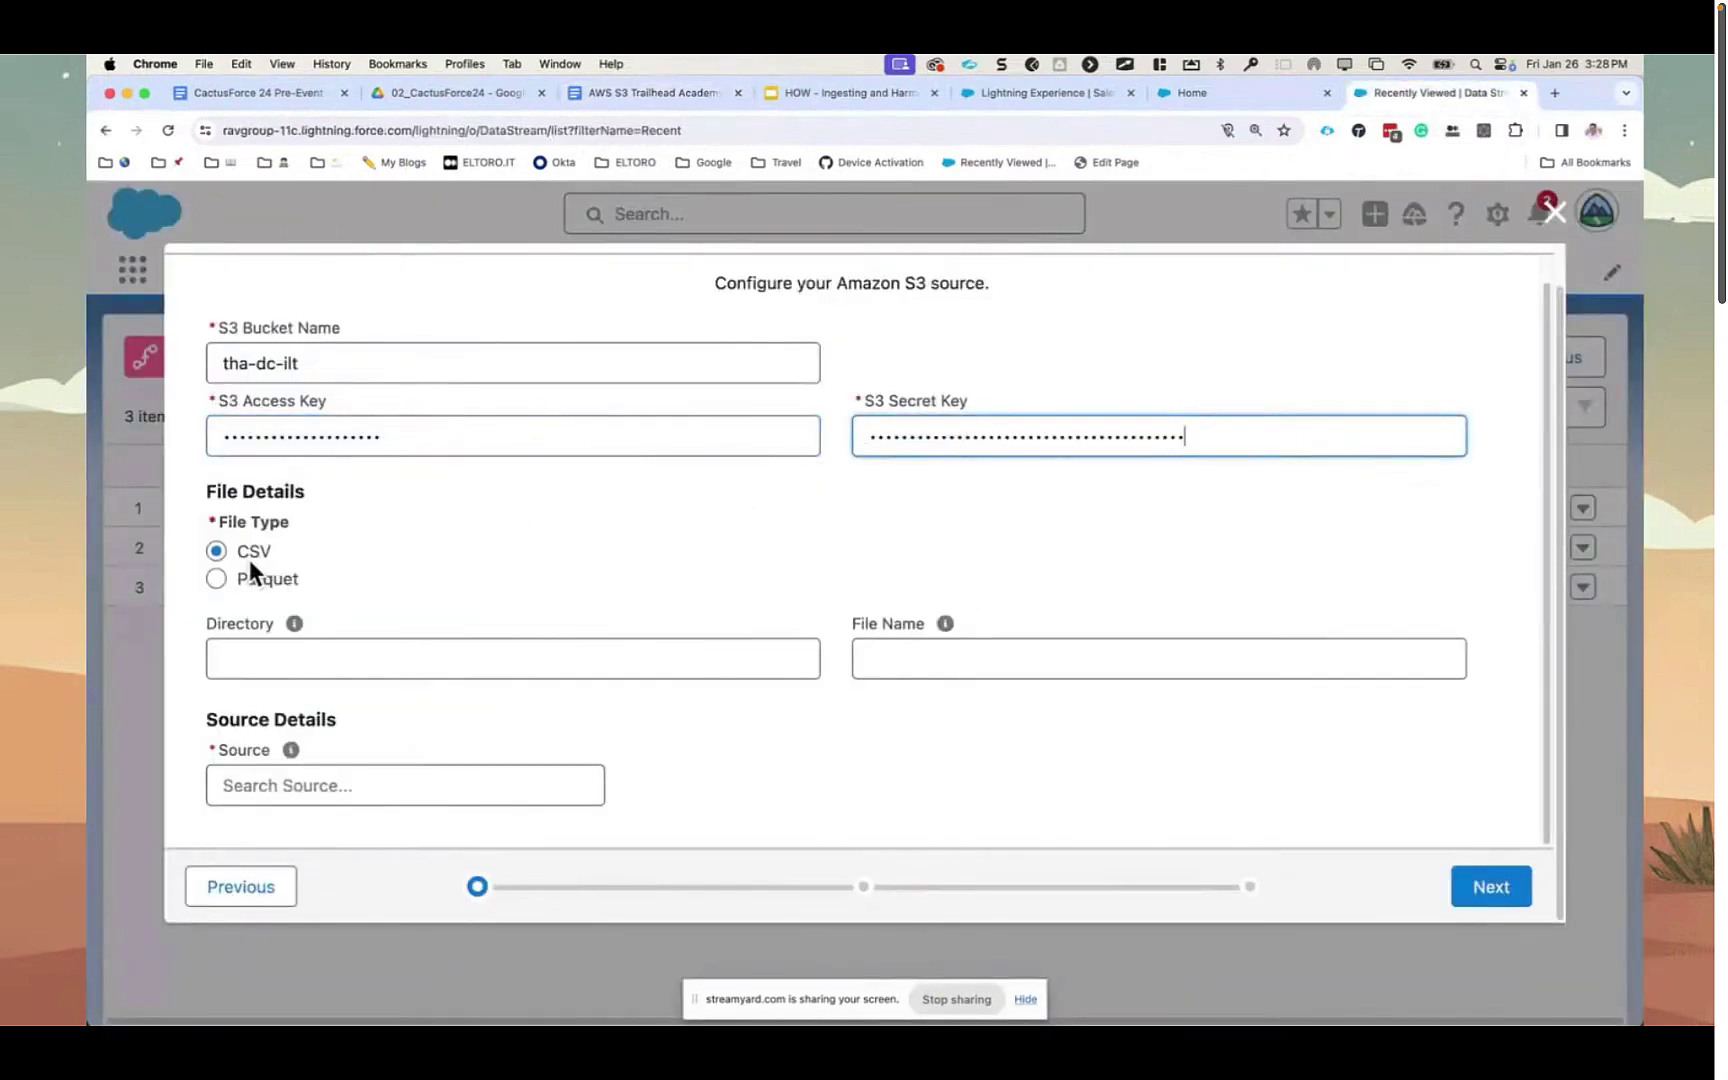
- Set the data stream's directory to ecommerce-data/, copied from the credentials document
click(261, 656)
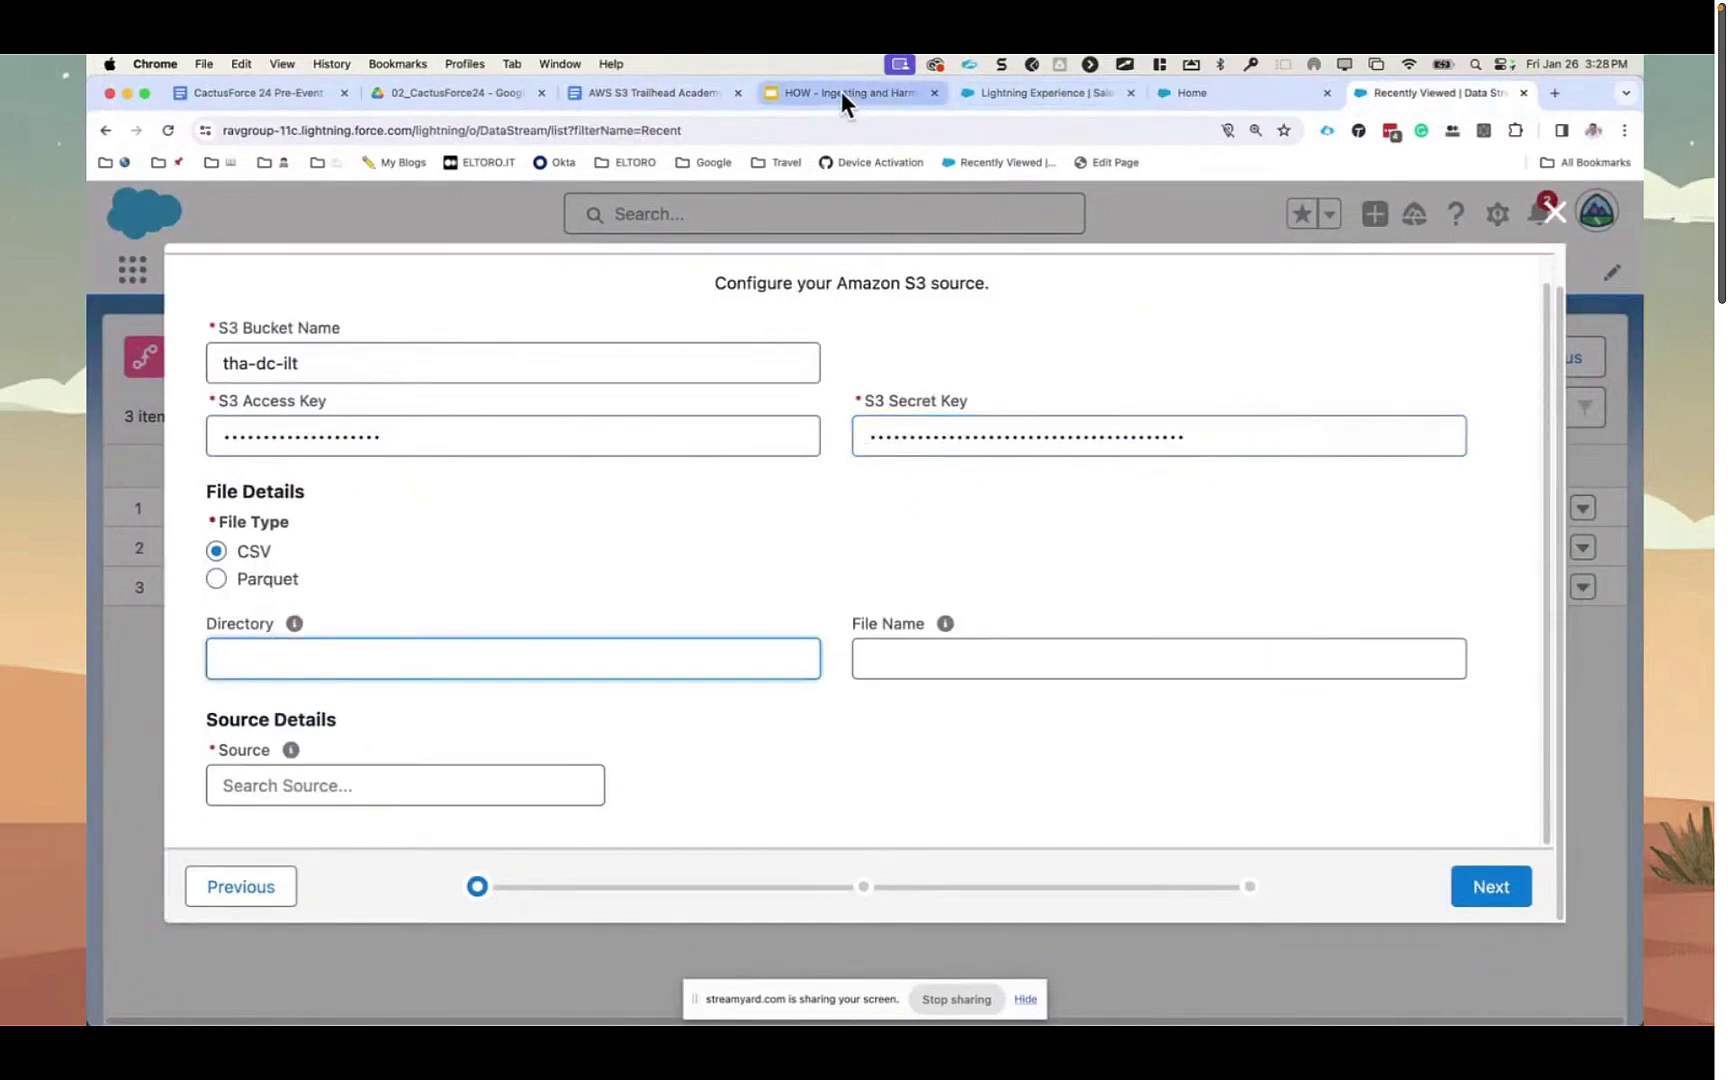
click(655, 94)
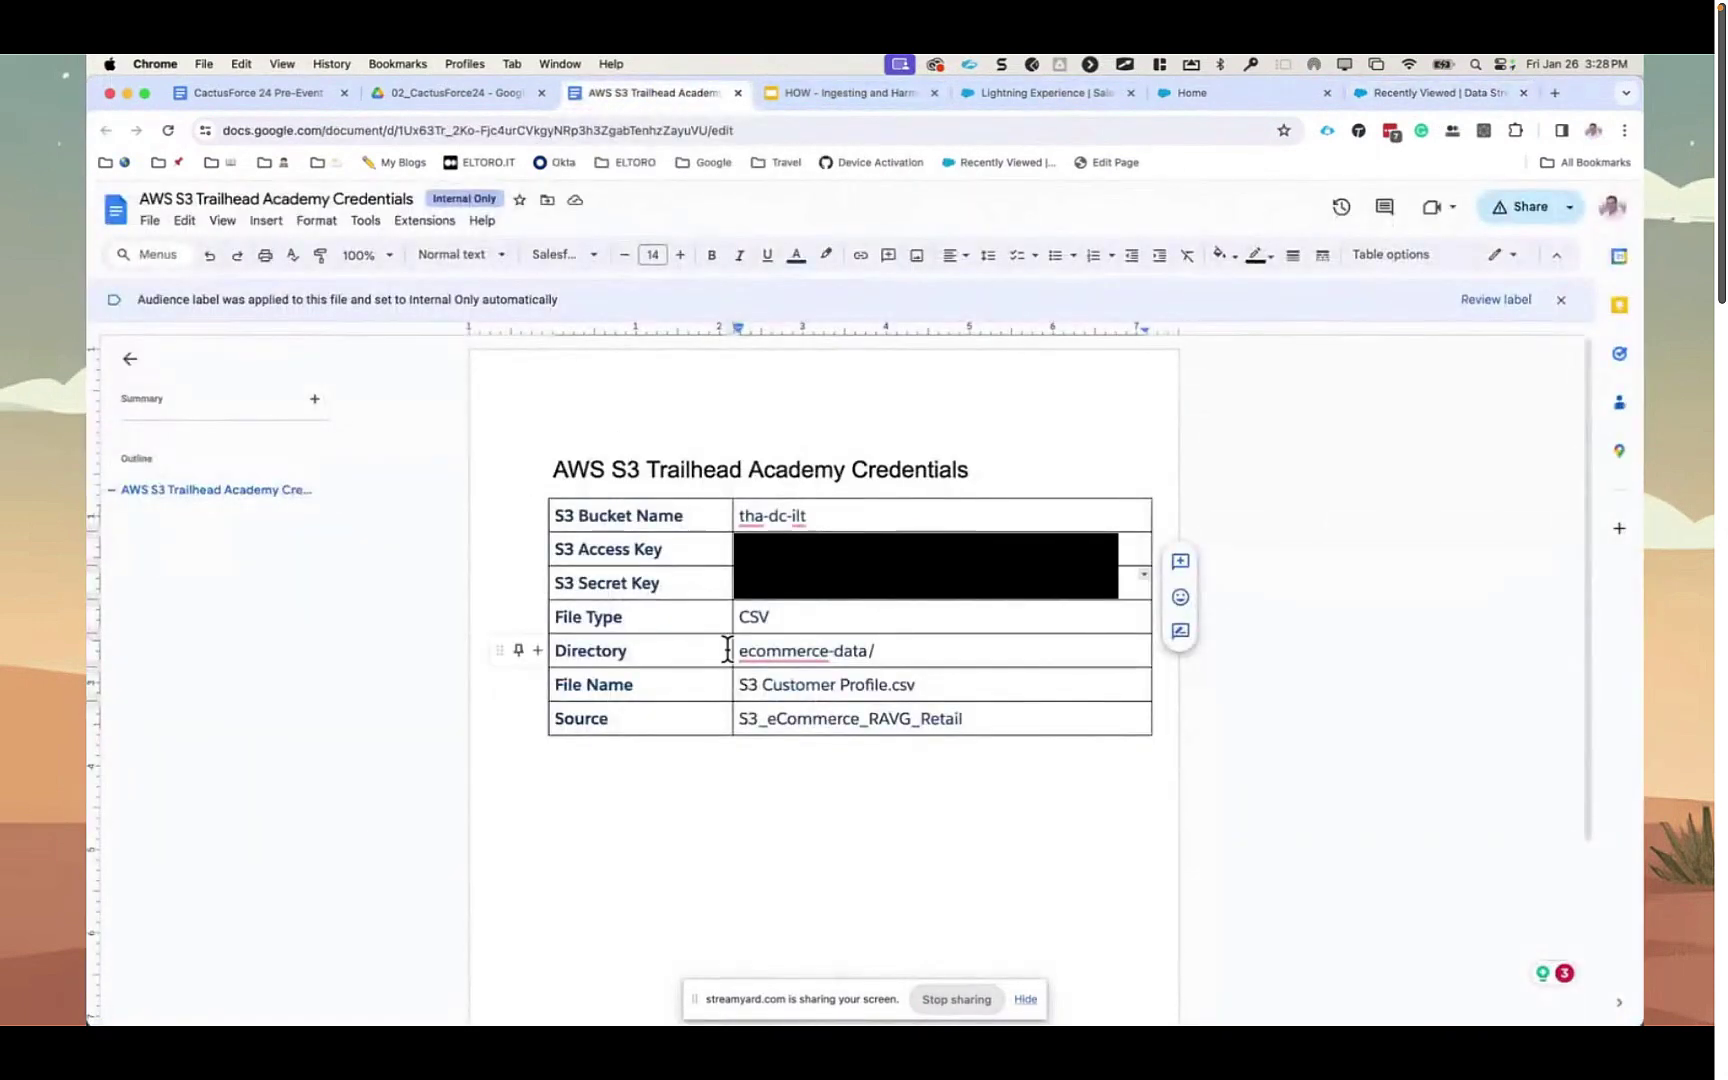
drag(729, 650, 926, 650)
key(super+c)
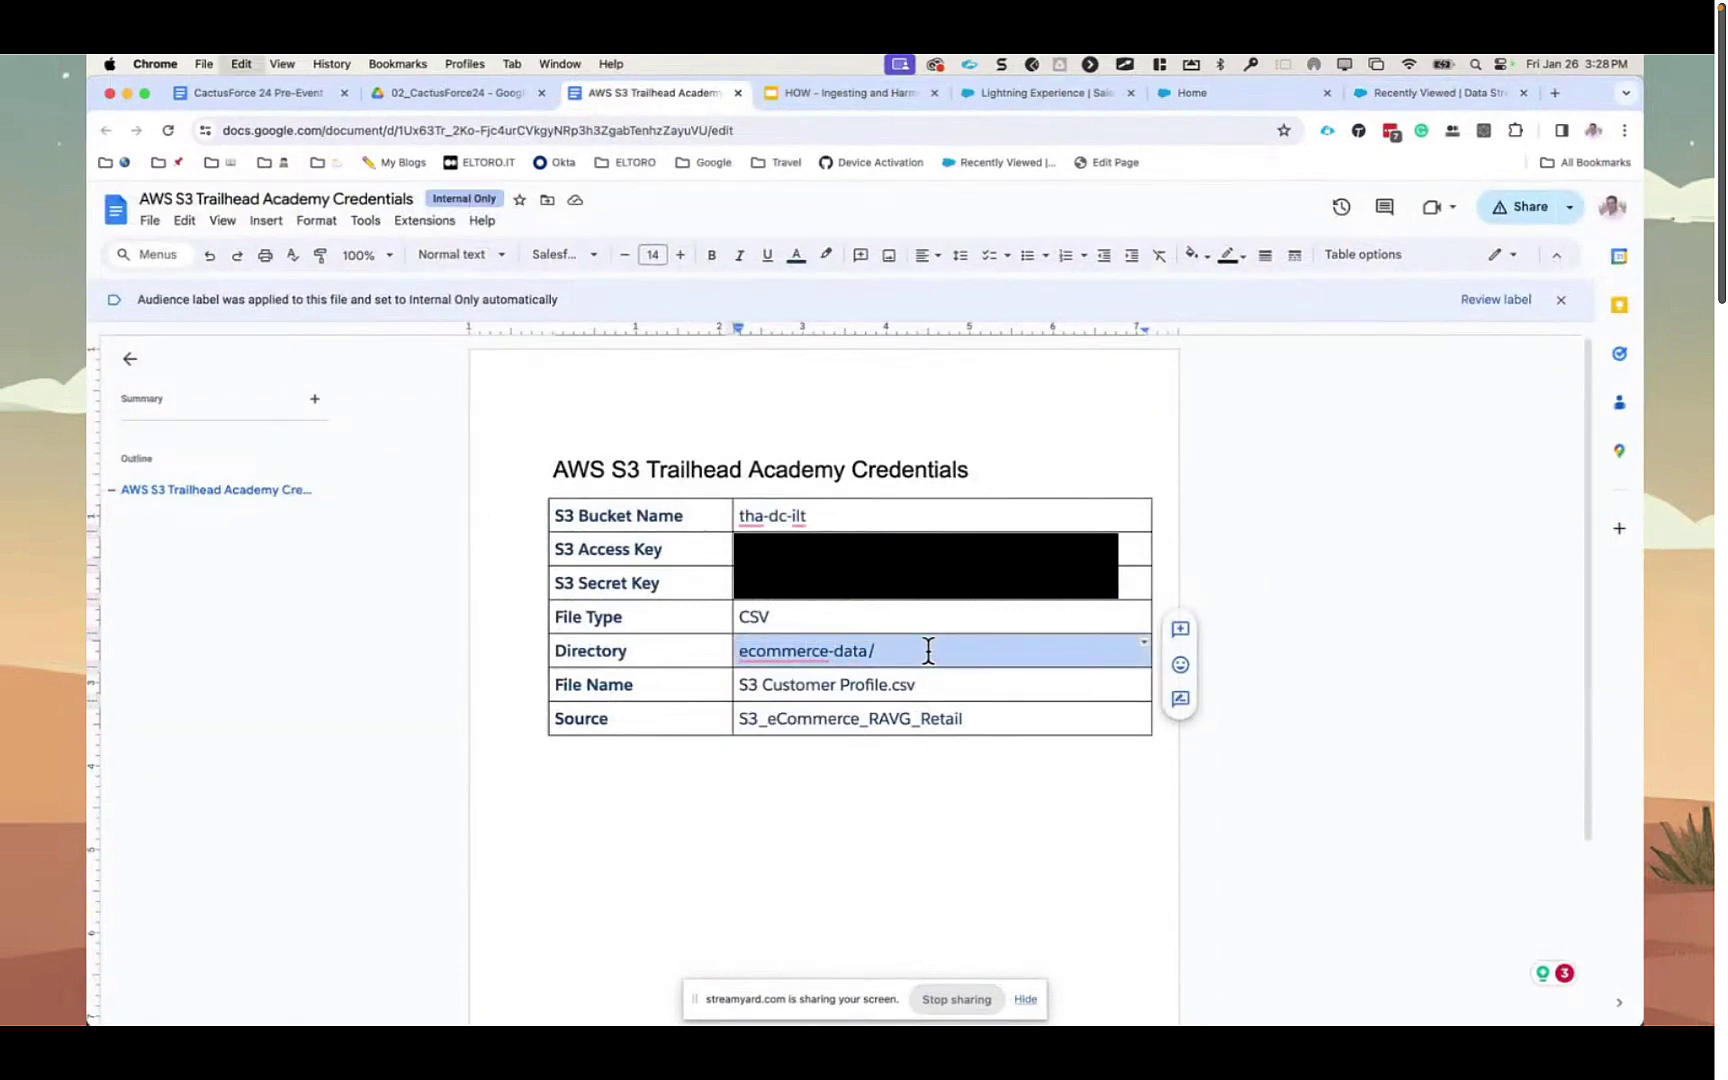
click(1410, 93)
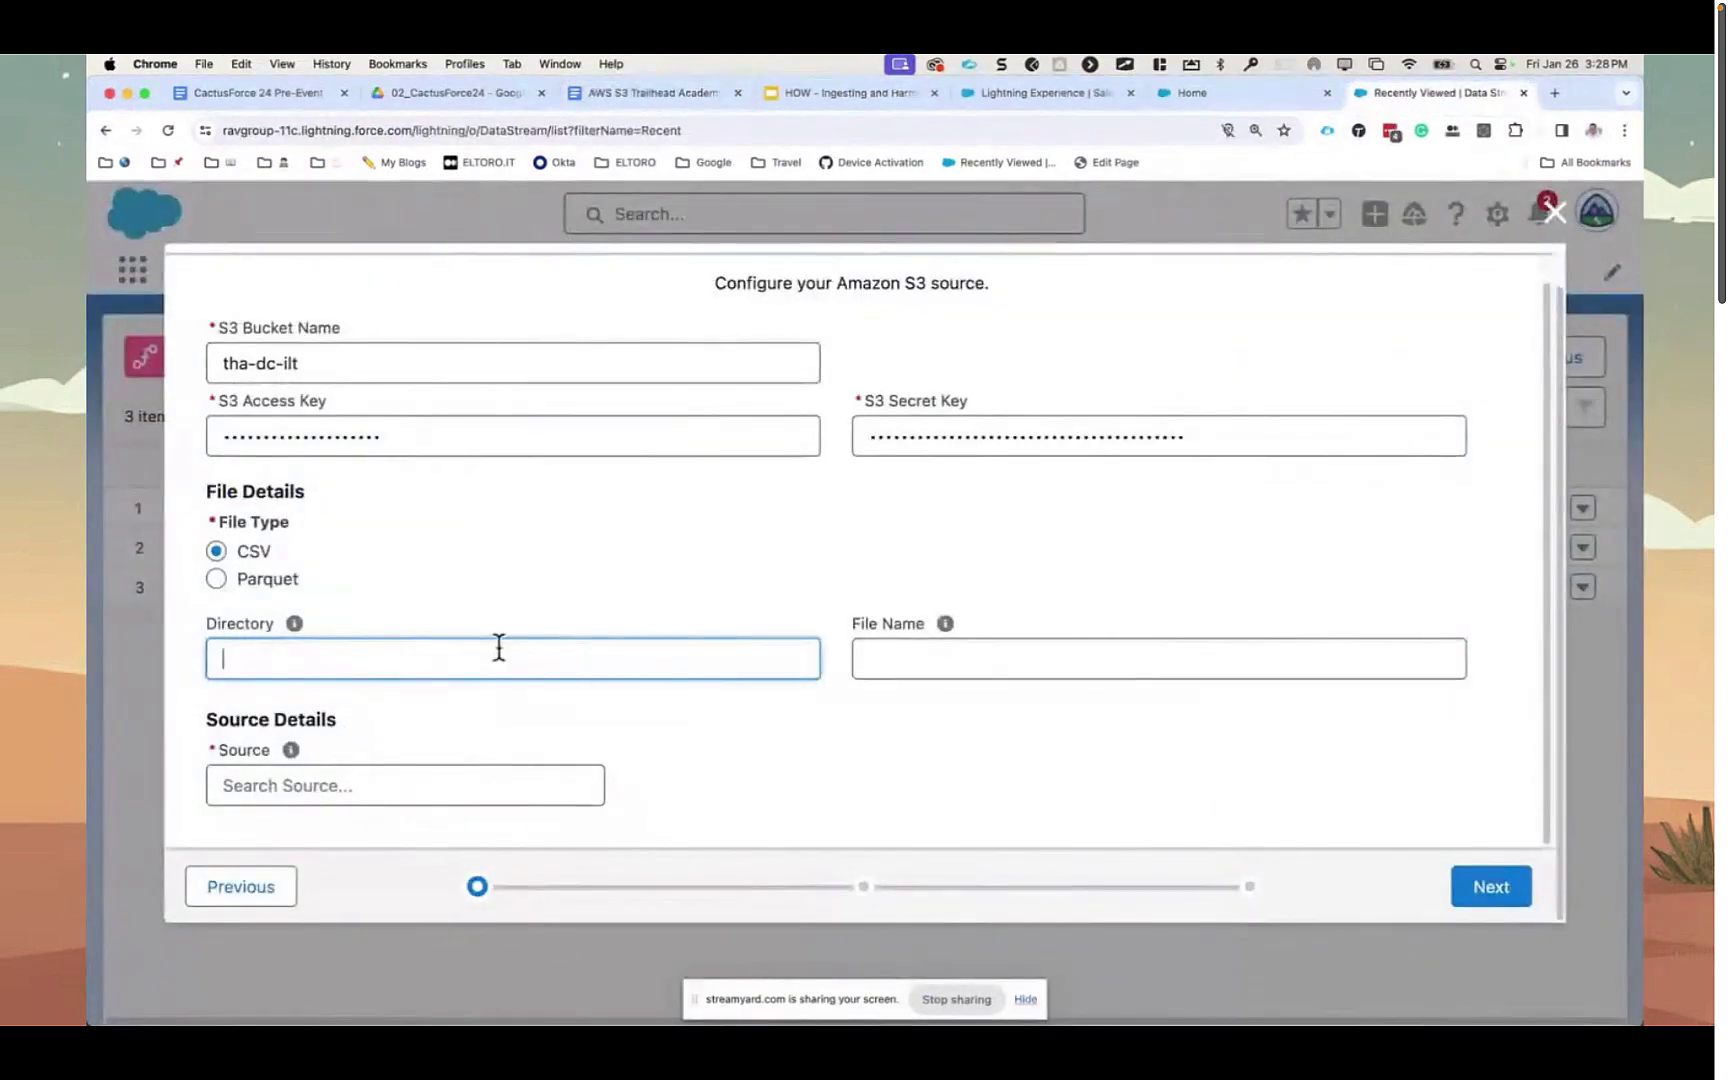
key(super+v)
key(Tab)
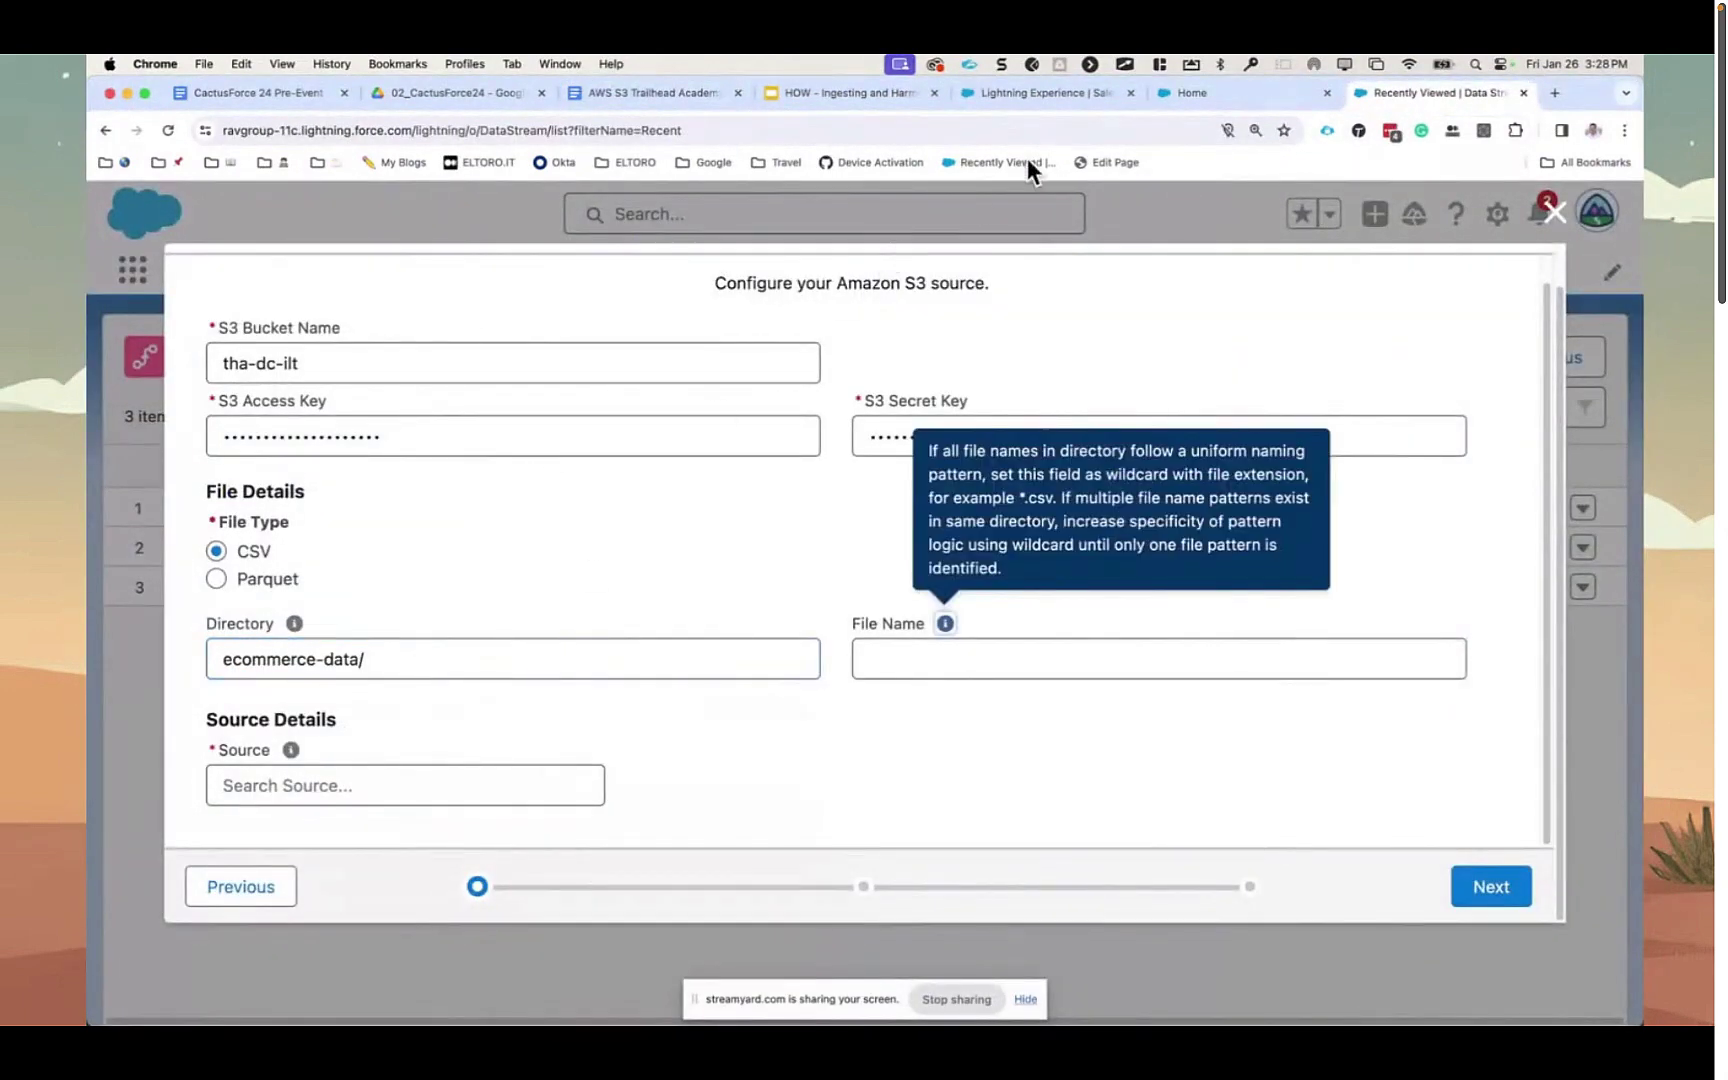
- Set the data stream's file name to S3 Customer Profile.csv, copied from the credentials document
click(682, 89)
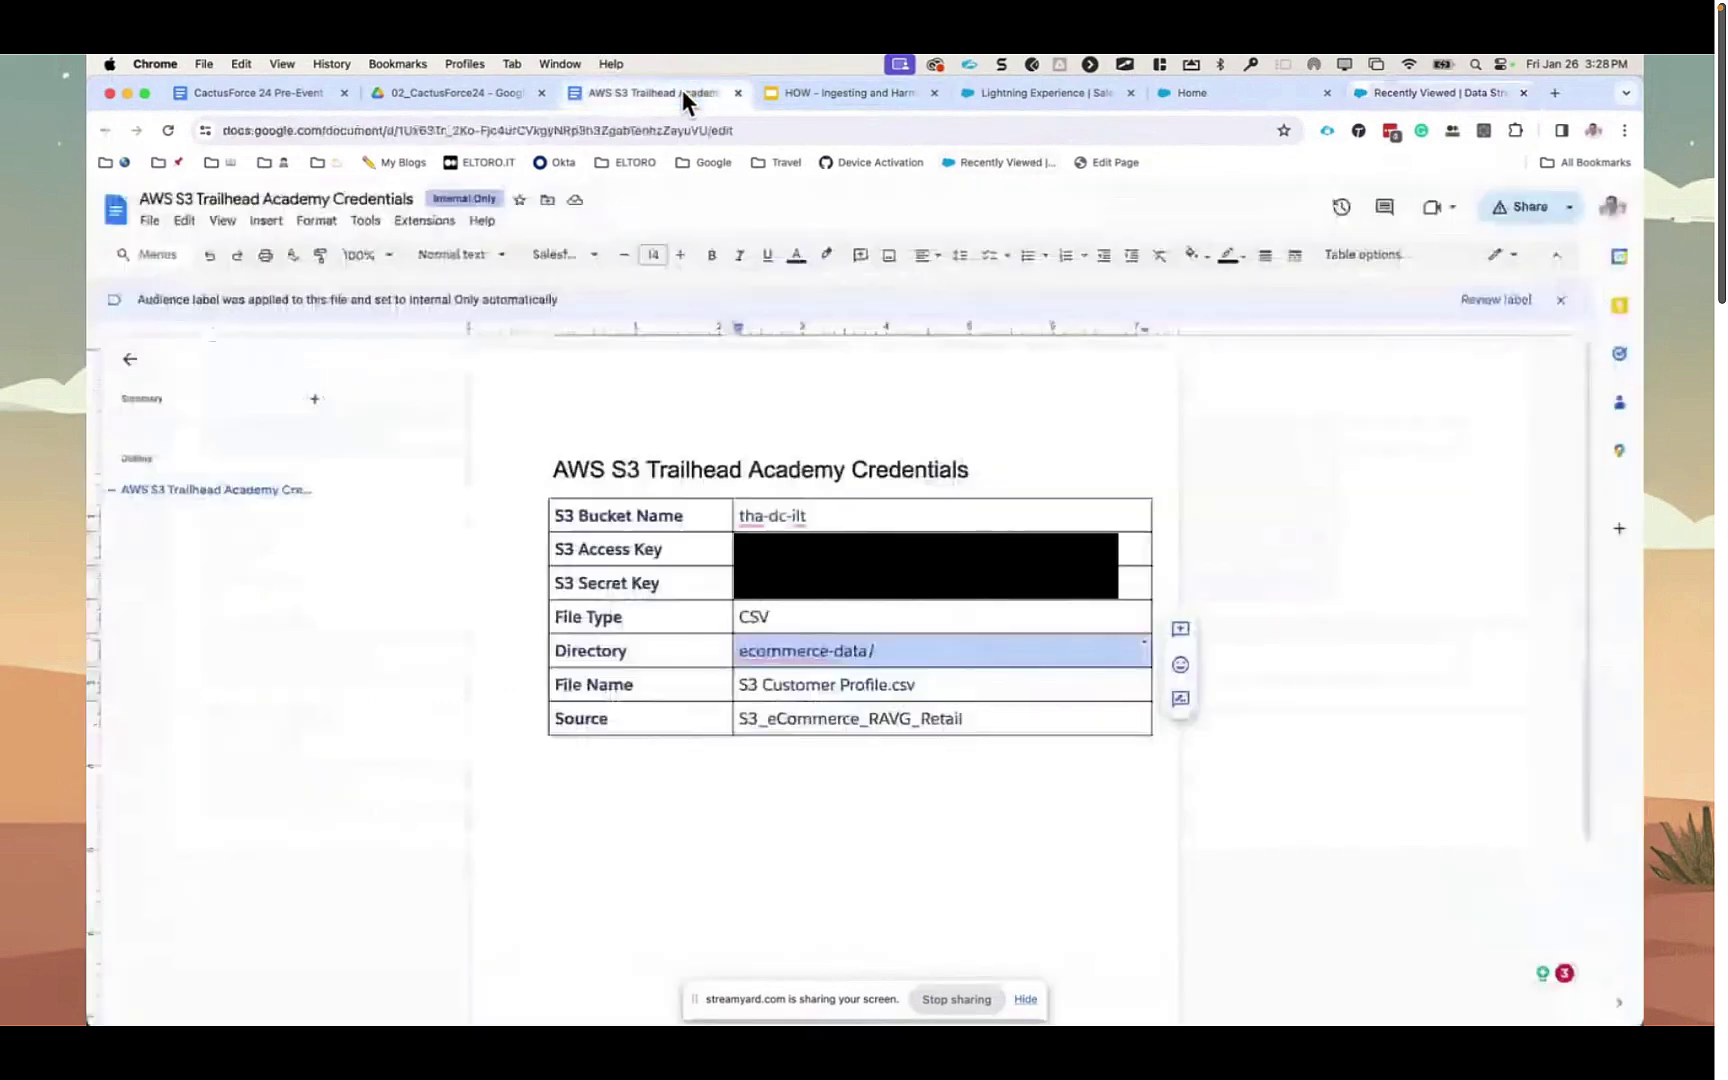
click(748, 692)
drag(748, 692, 953, 683)
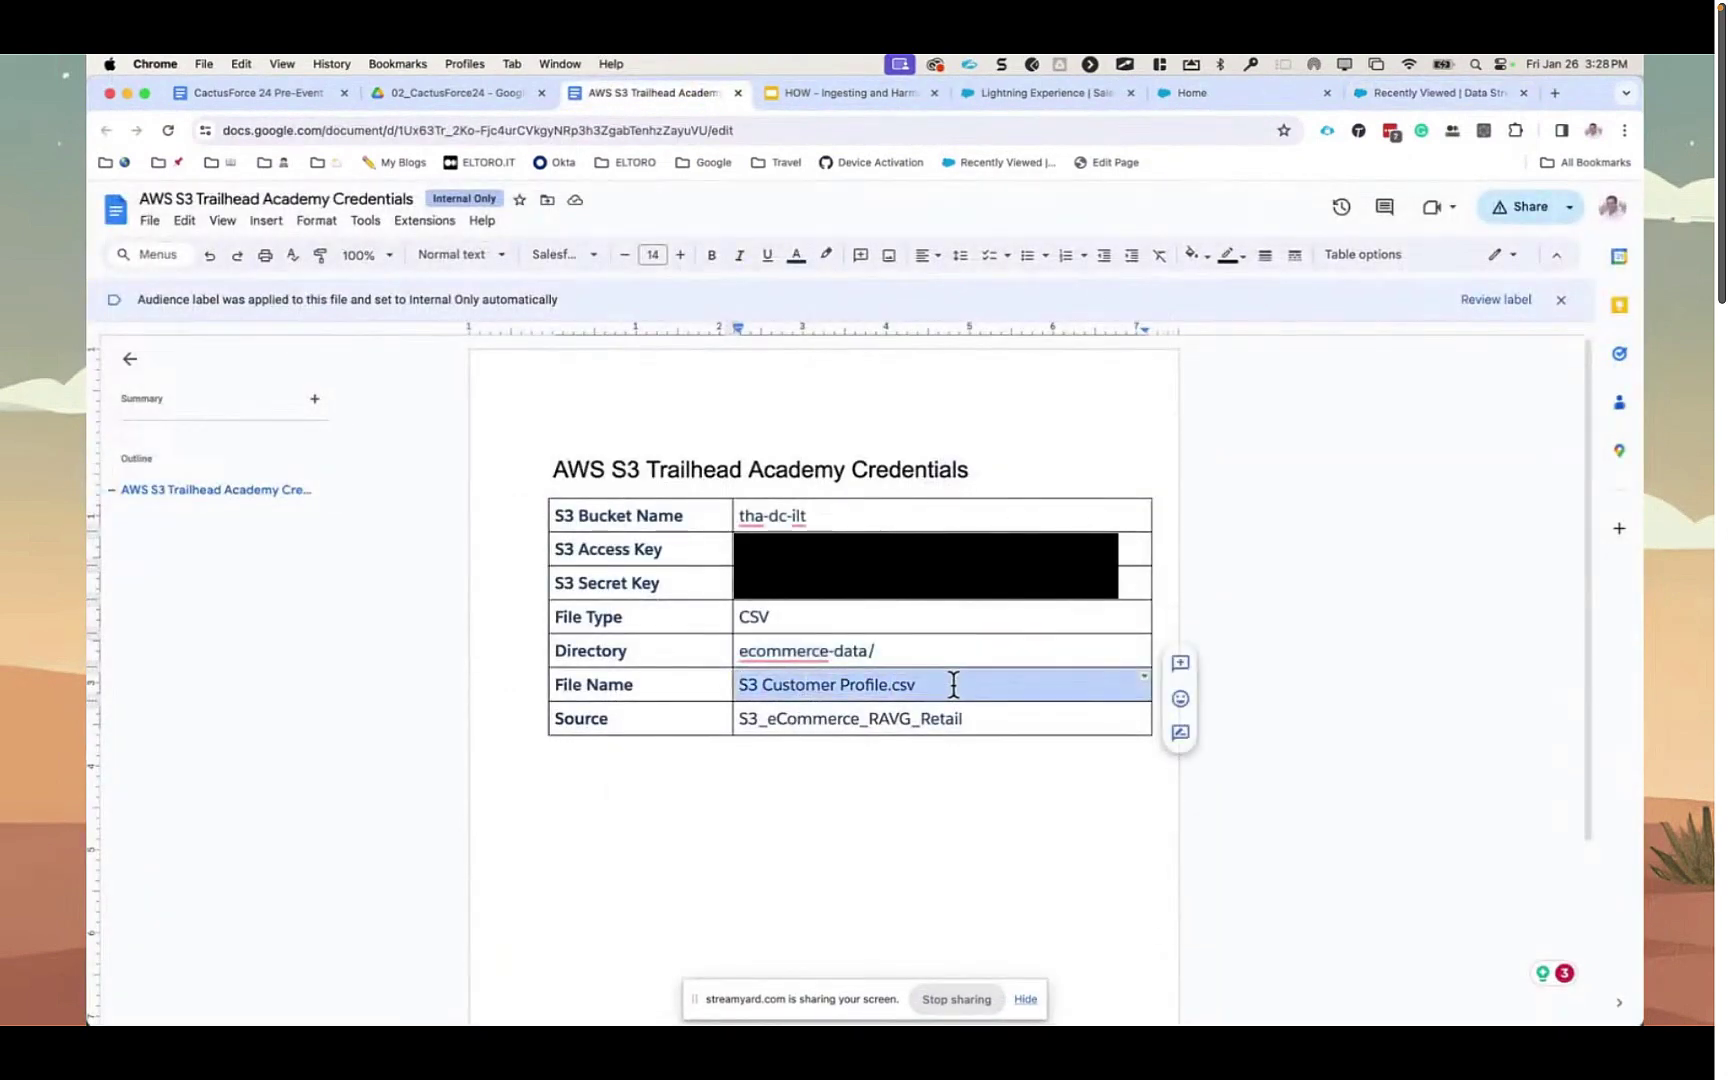
click(1440, 92)
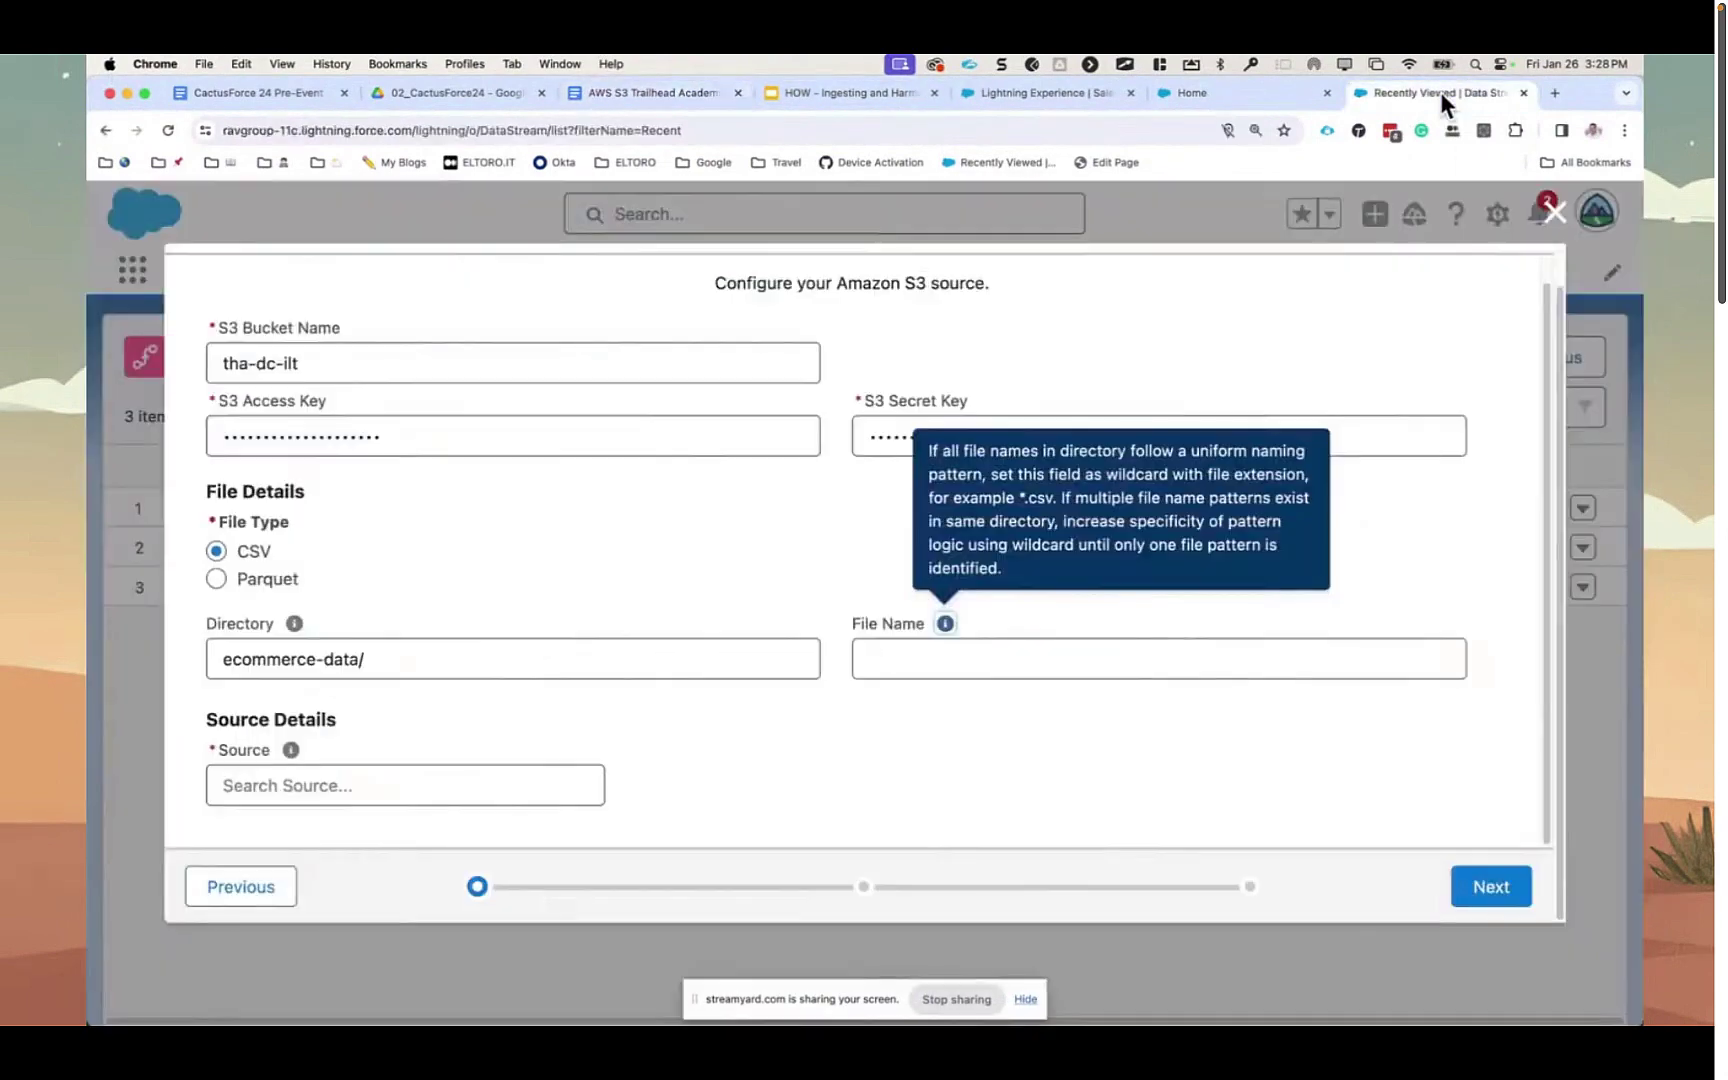
click(991, 658)
key(super+v)
- Set the data stream's source to S3_eCommerce_RAVG_Retail, copied from the credentials document, and proceed to the data lake object settings
click(527, 790)
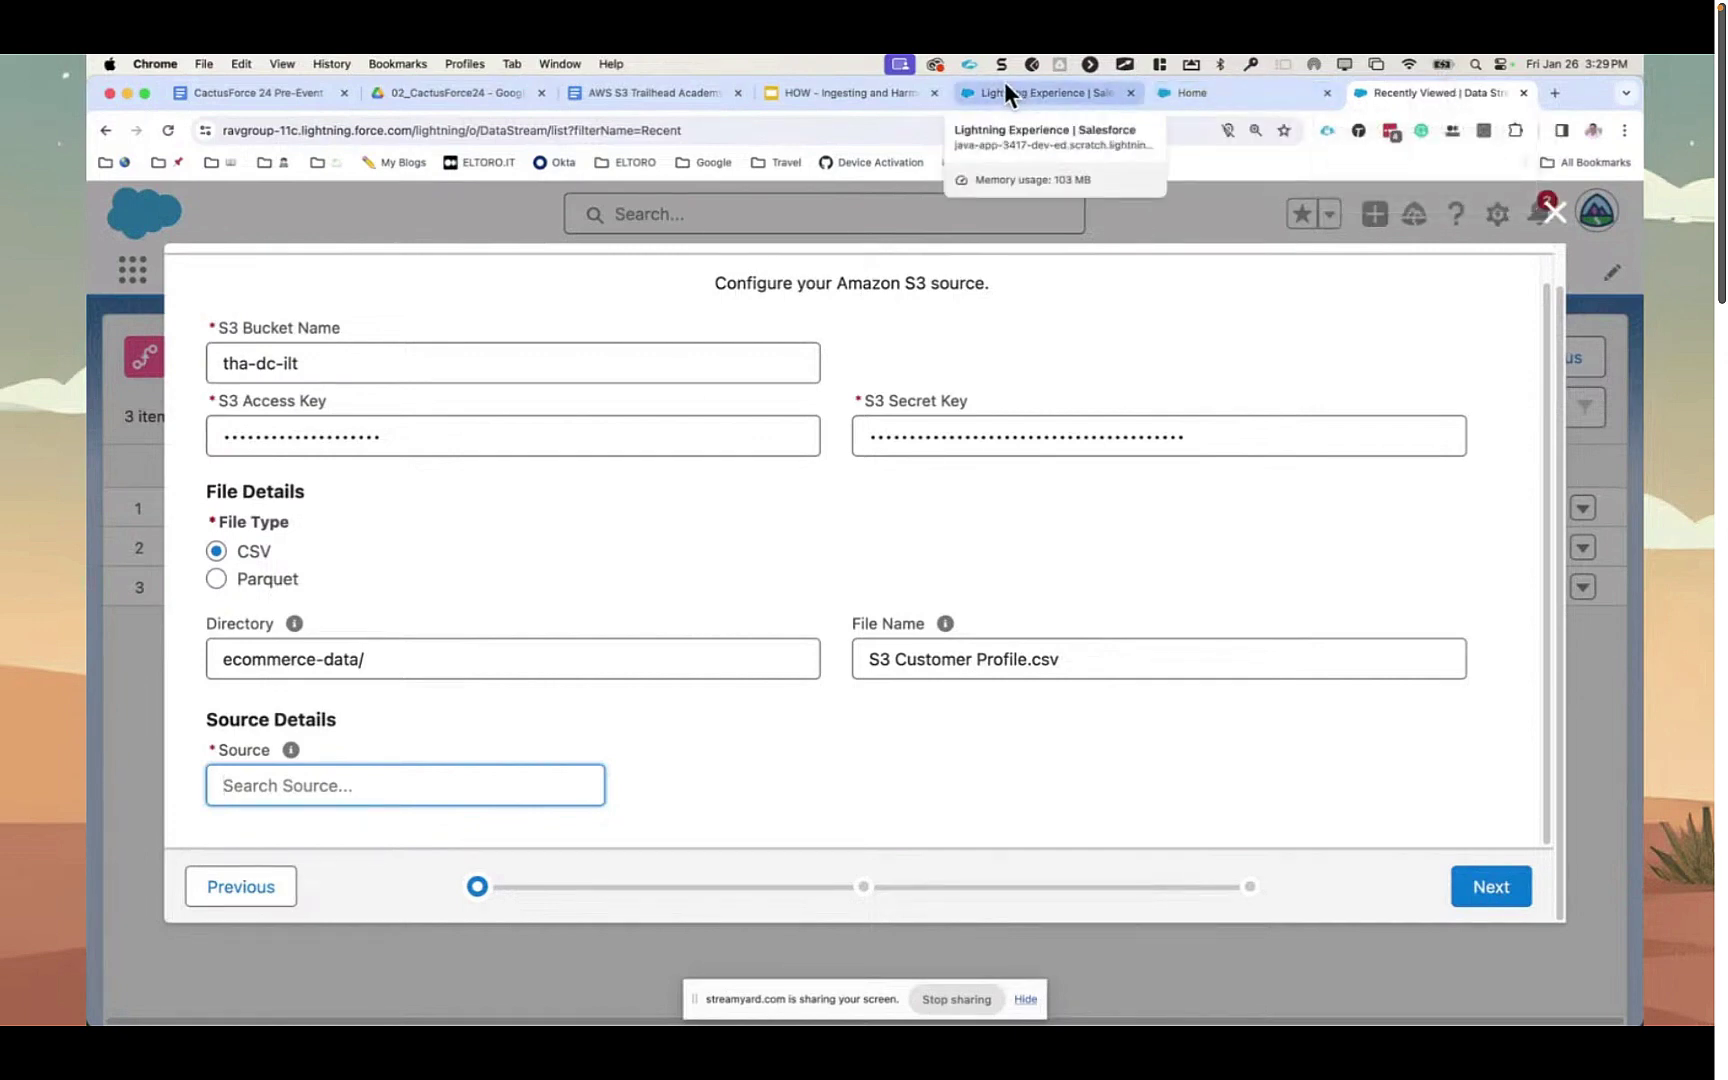
click(688, 86)
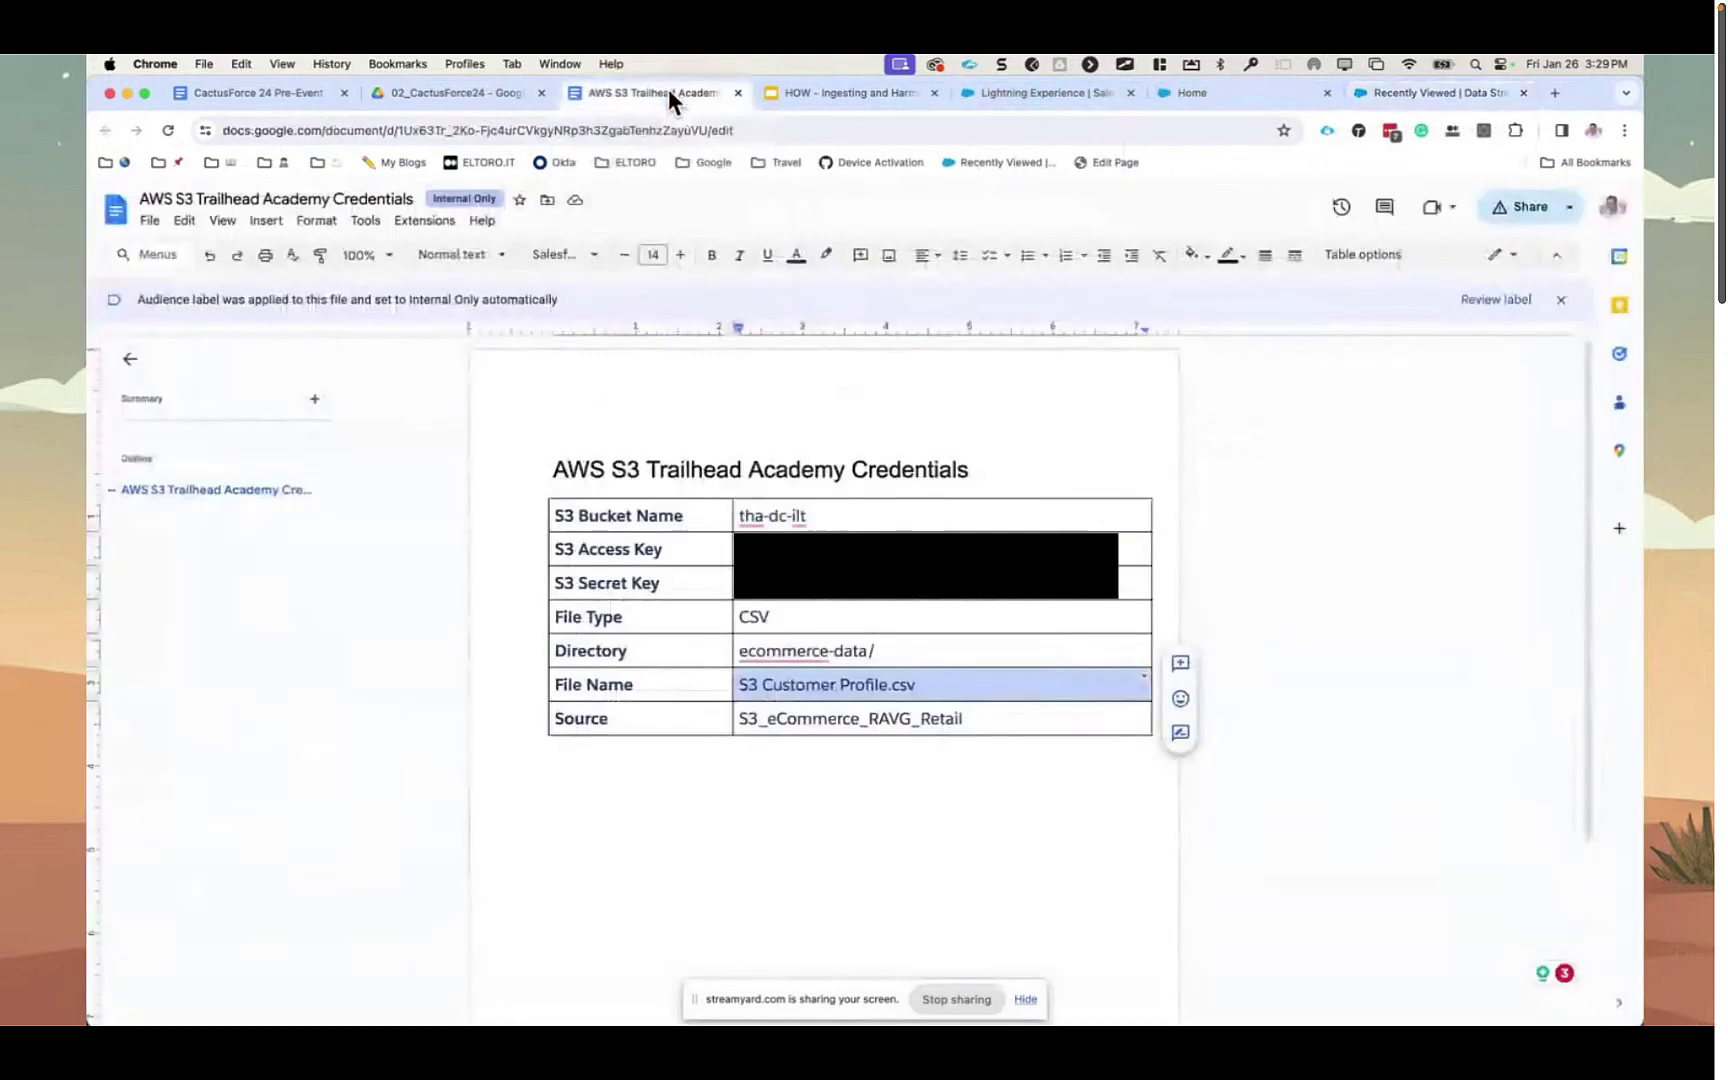
double_click(743, 716)
key(super+c)
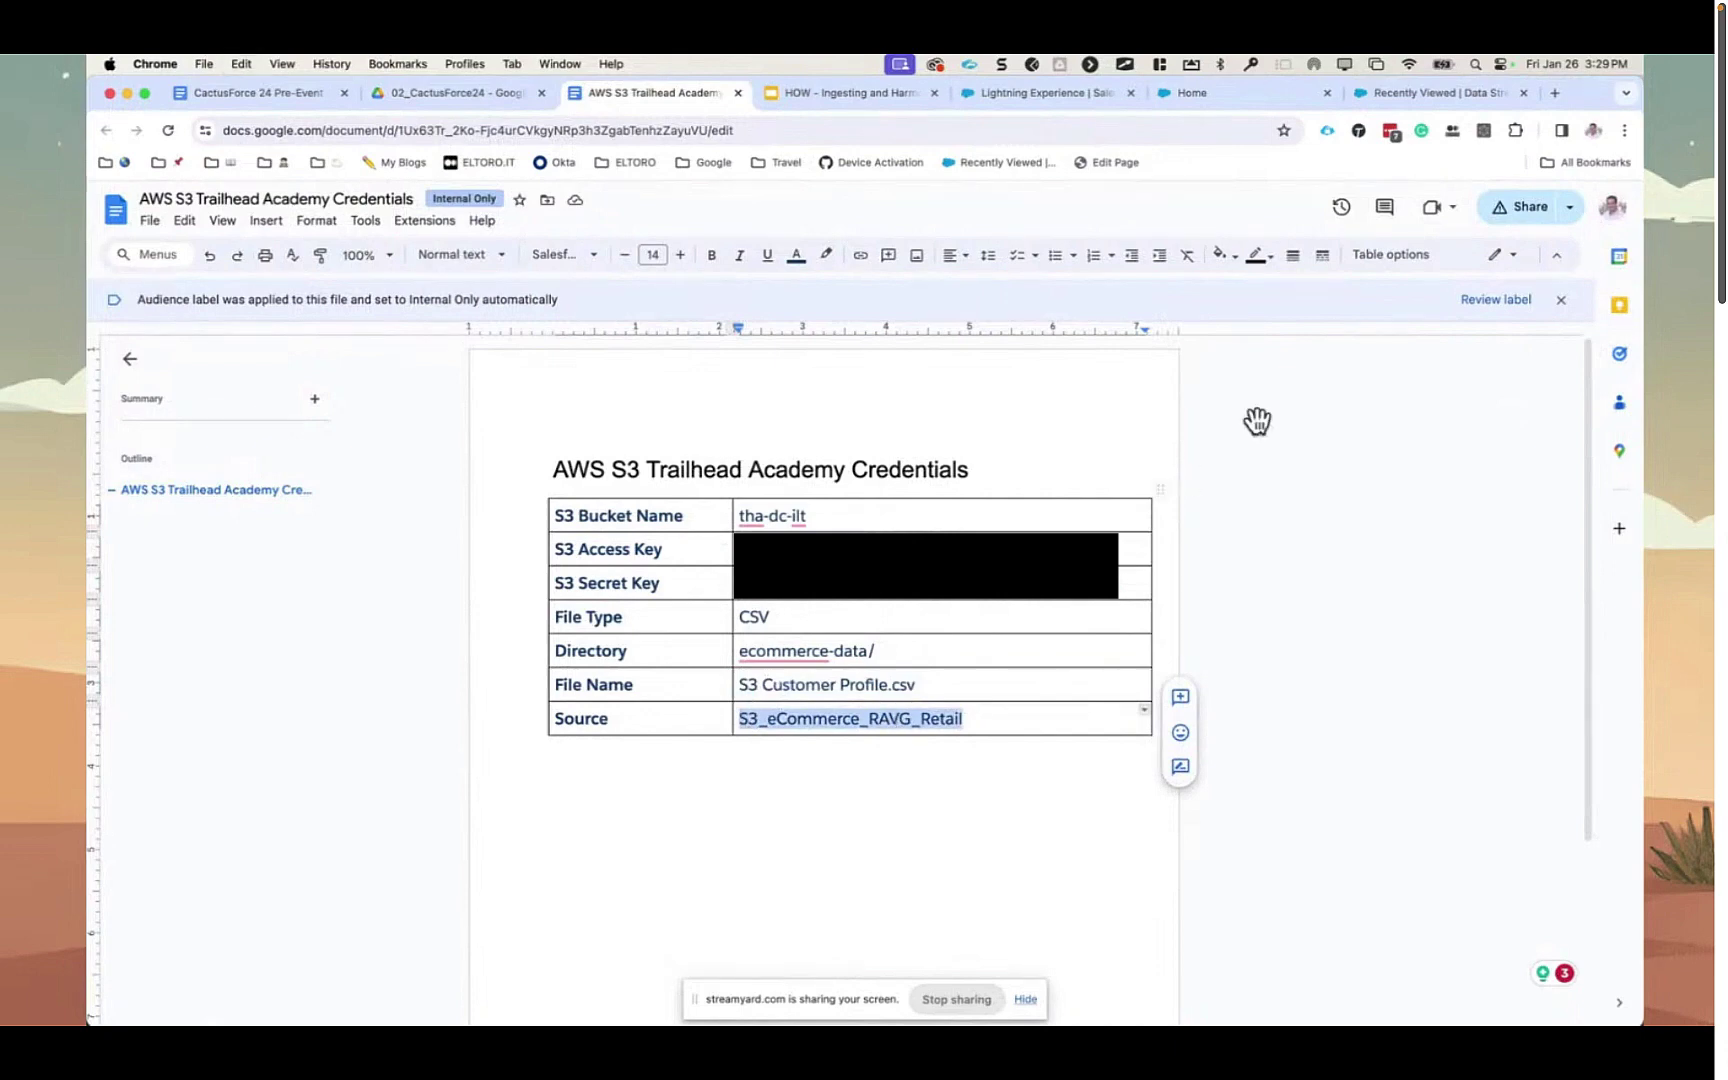
click(1423, 97)
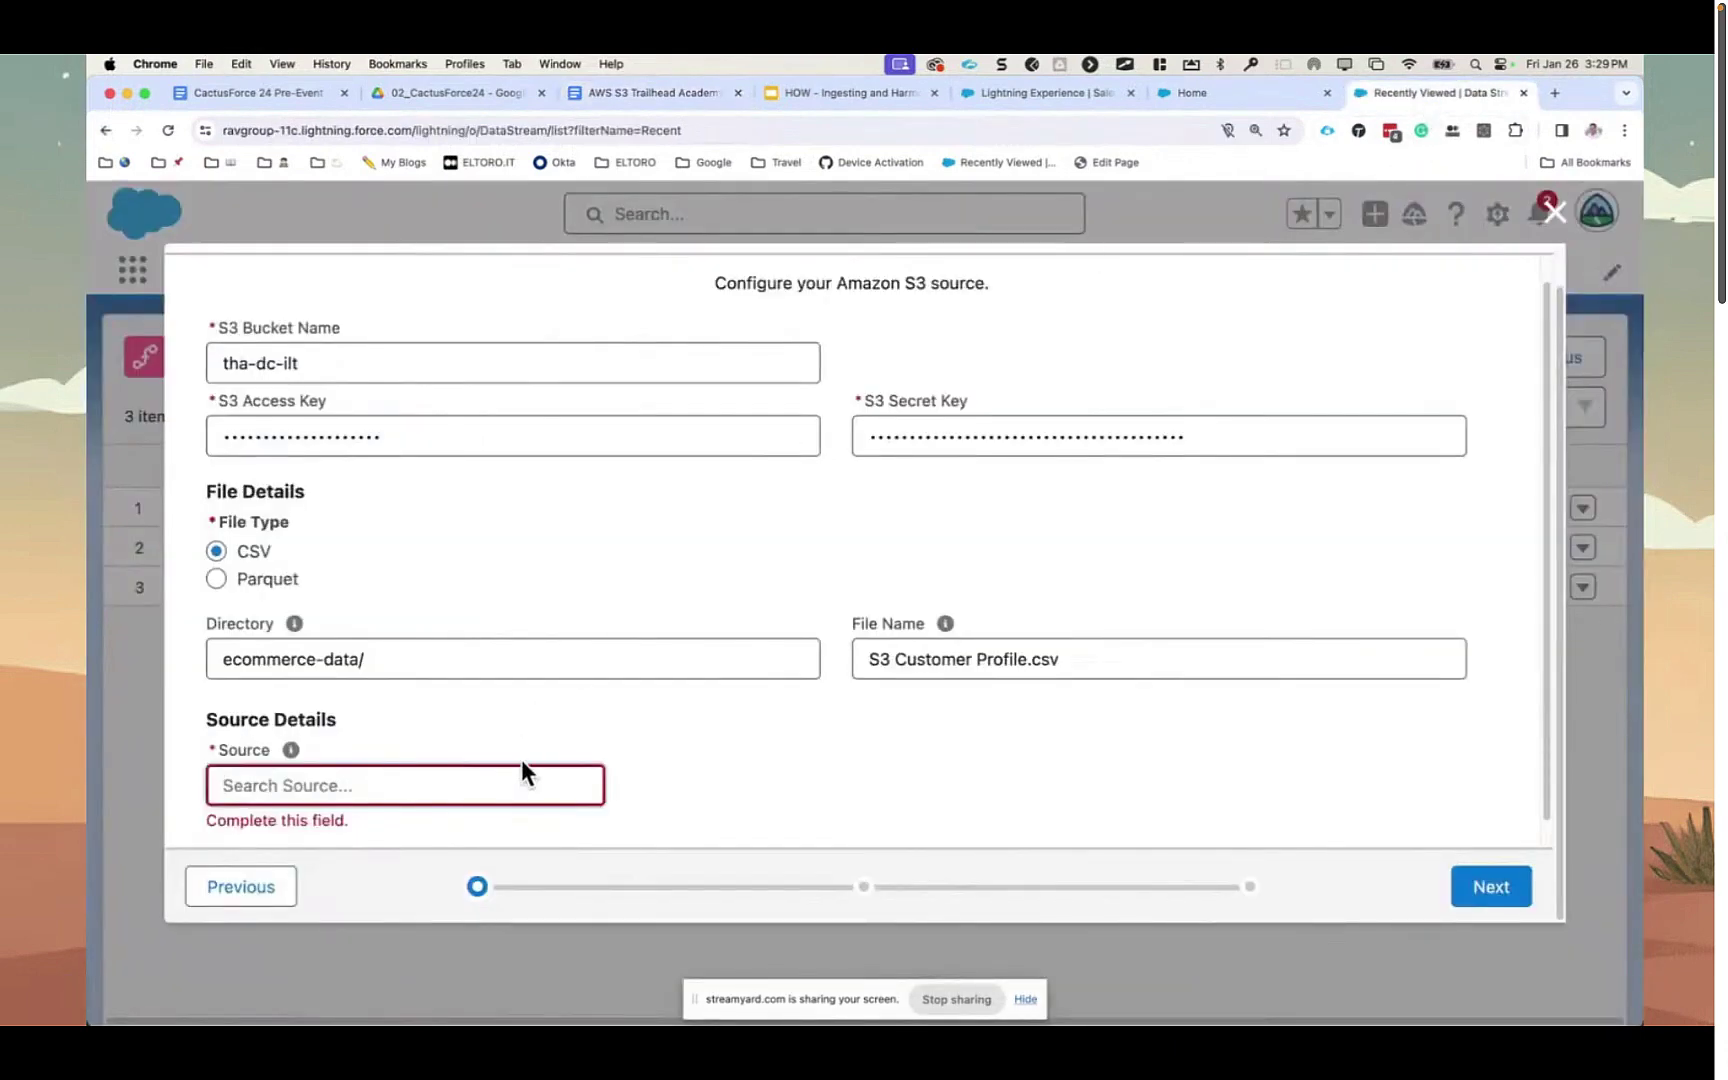
key(super+v)
click(1206, 752)
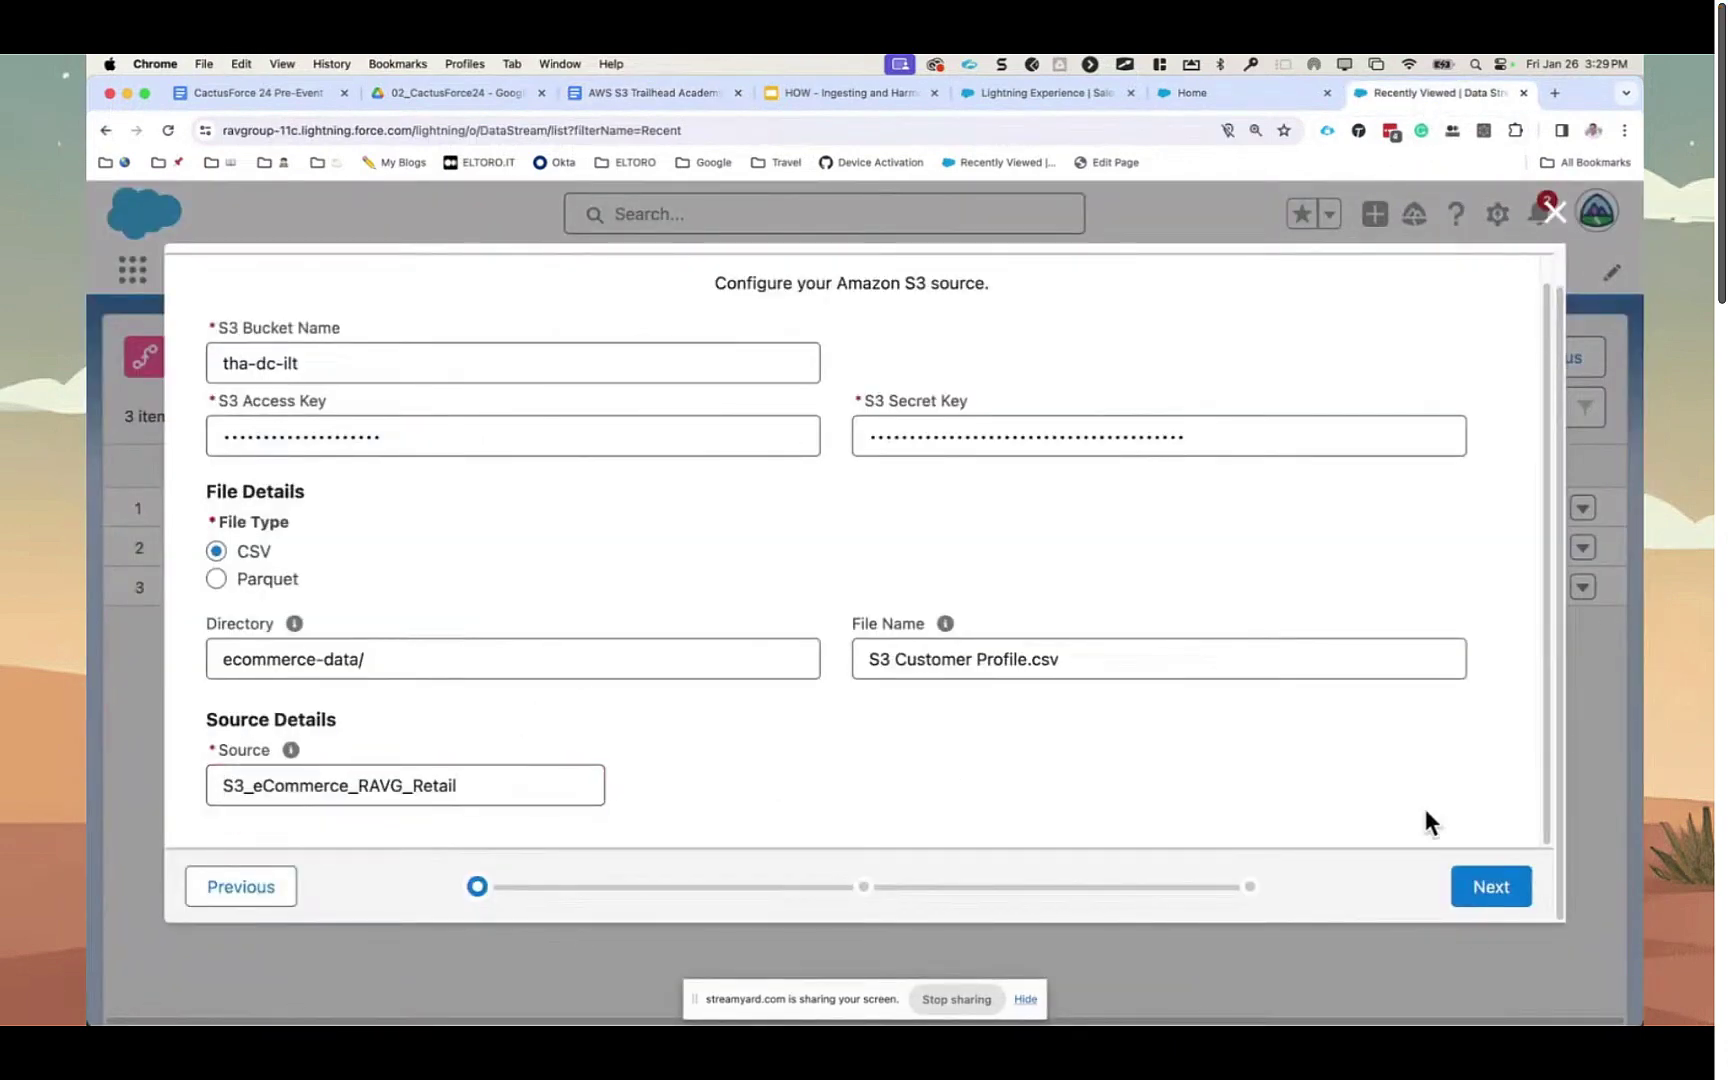
click(1522, 899)
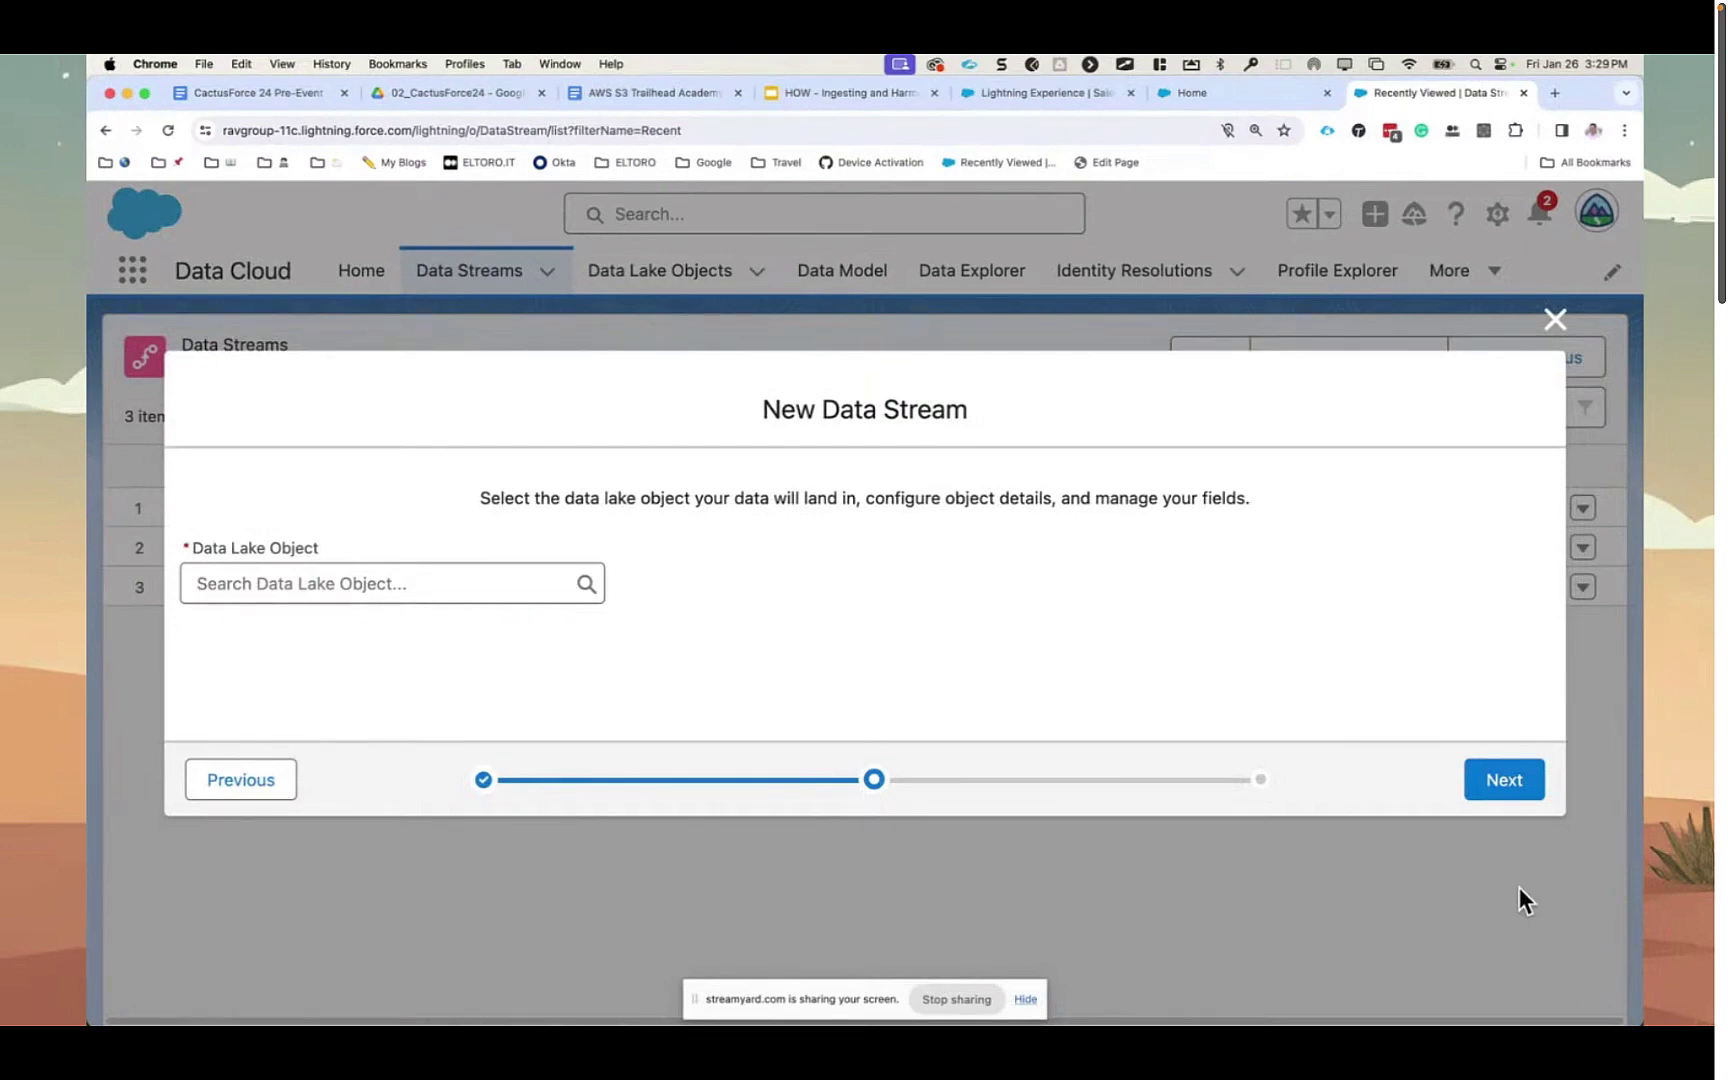
- Choose to create a new data lake object for the stream and label it S3_Profile
click(478, 583)
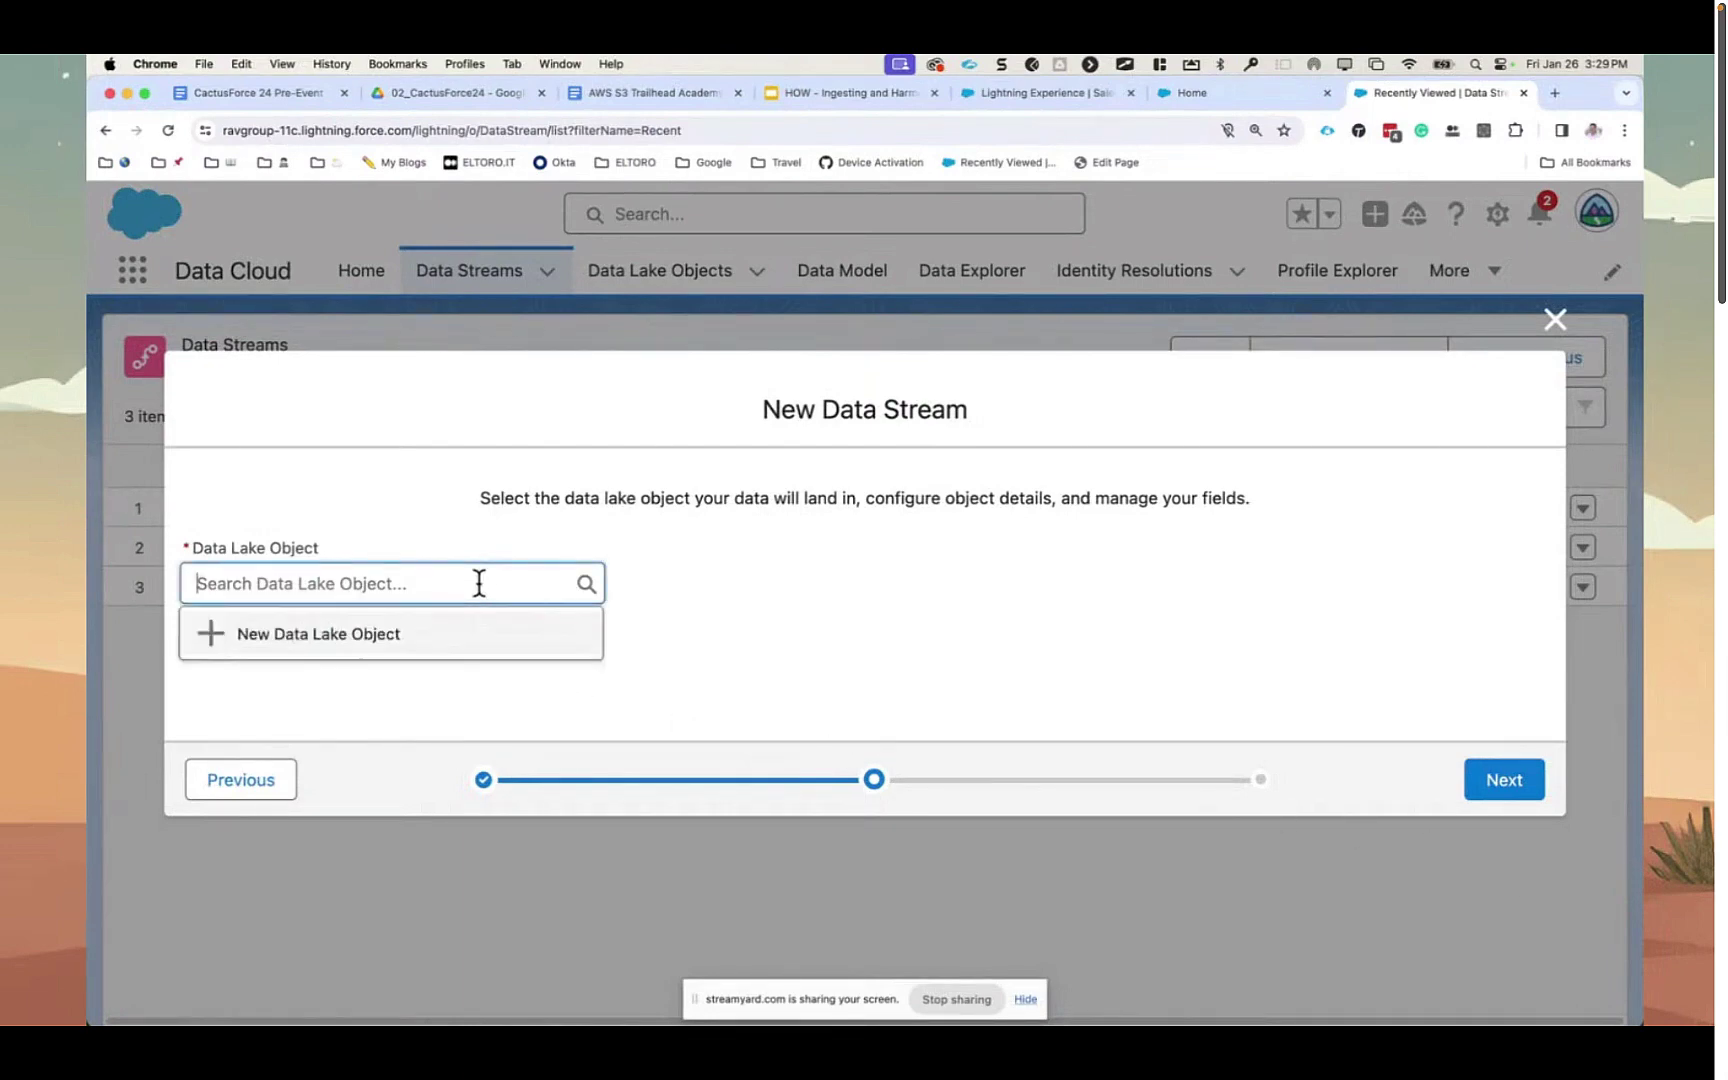
click(473, 639)
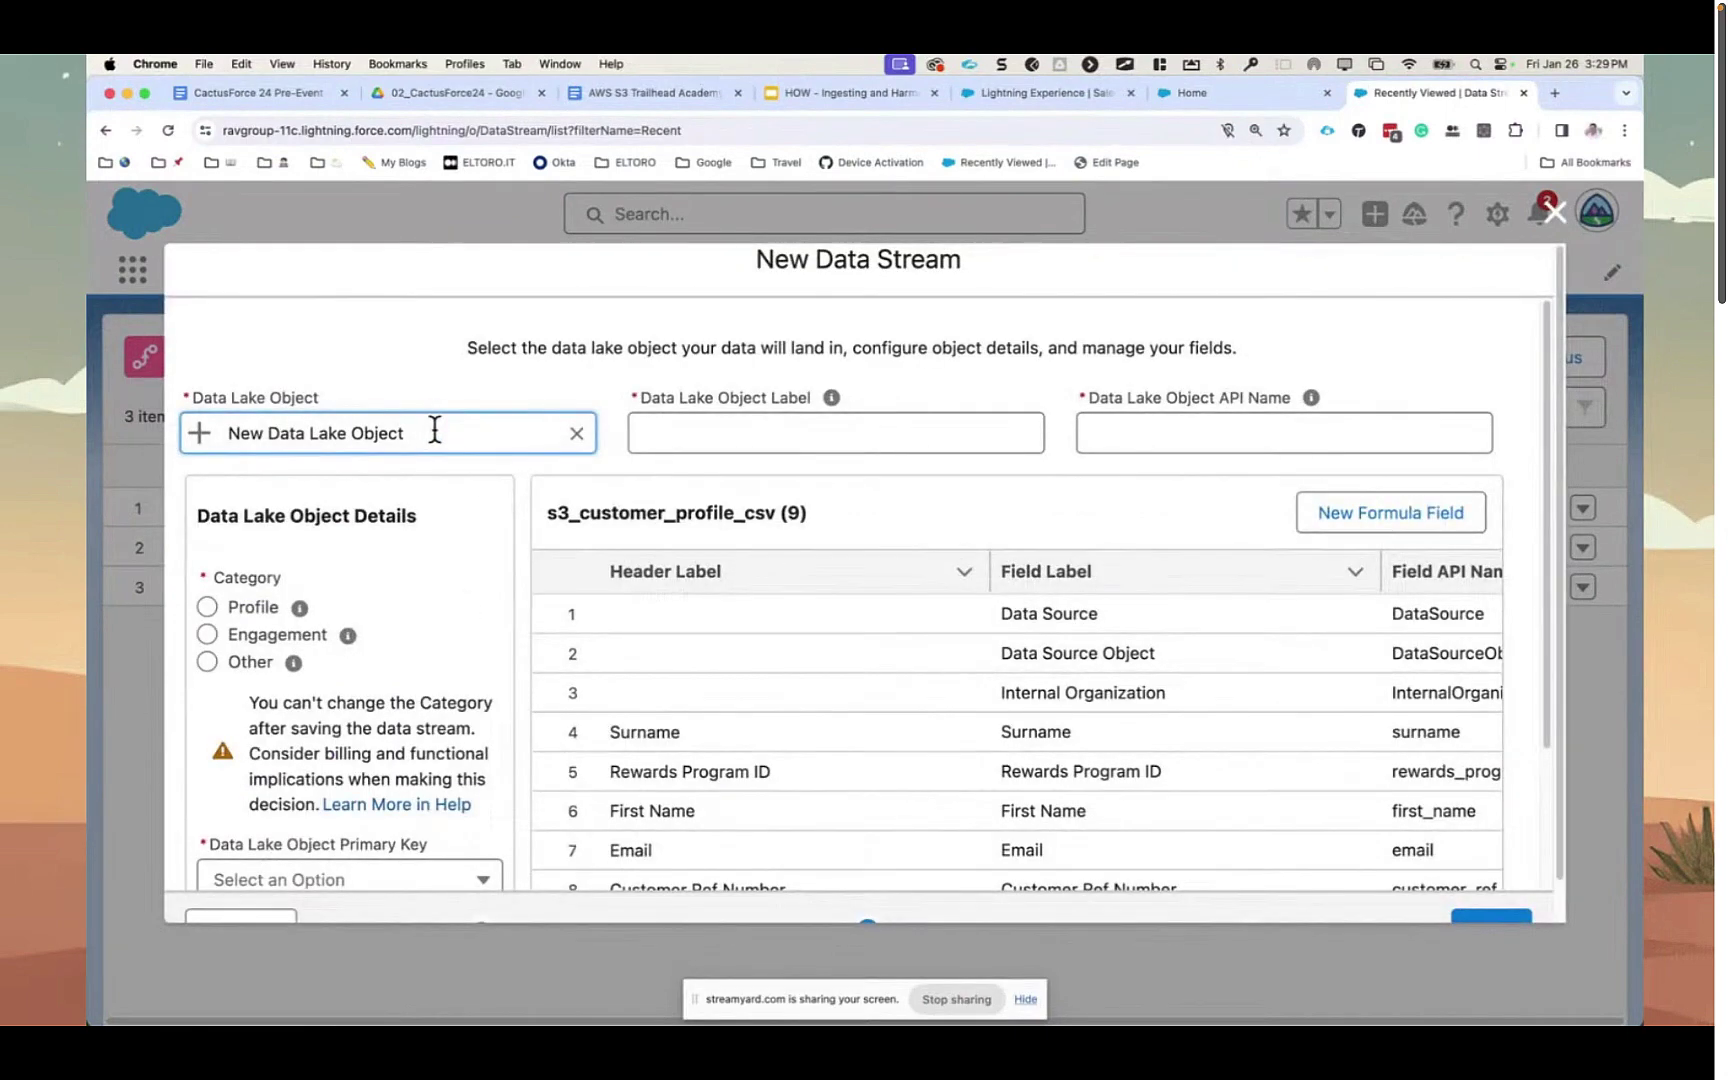
click(762, 440)
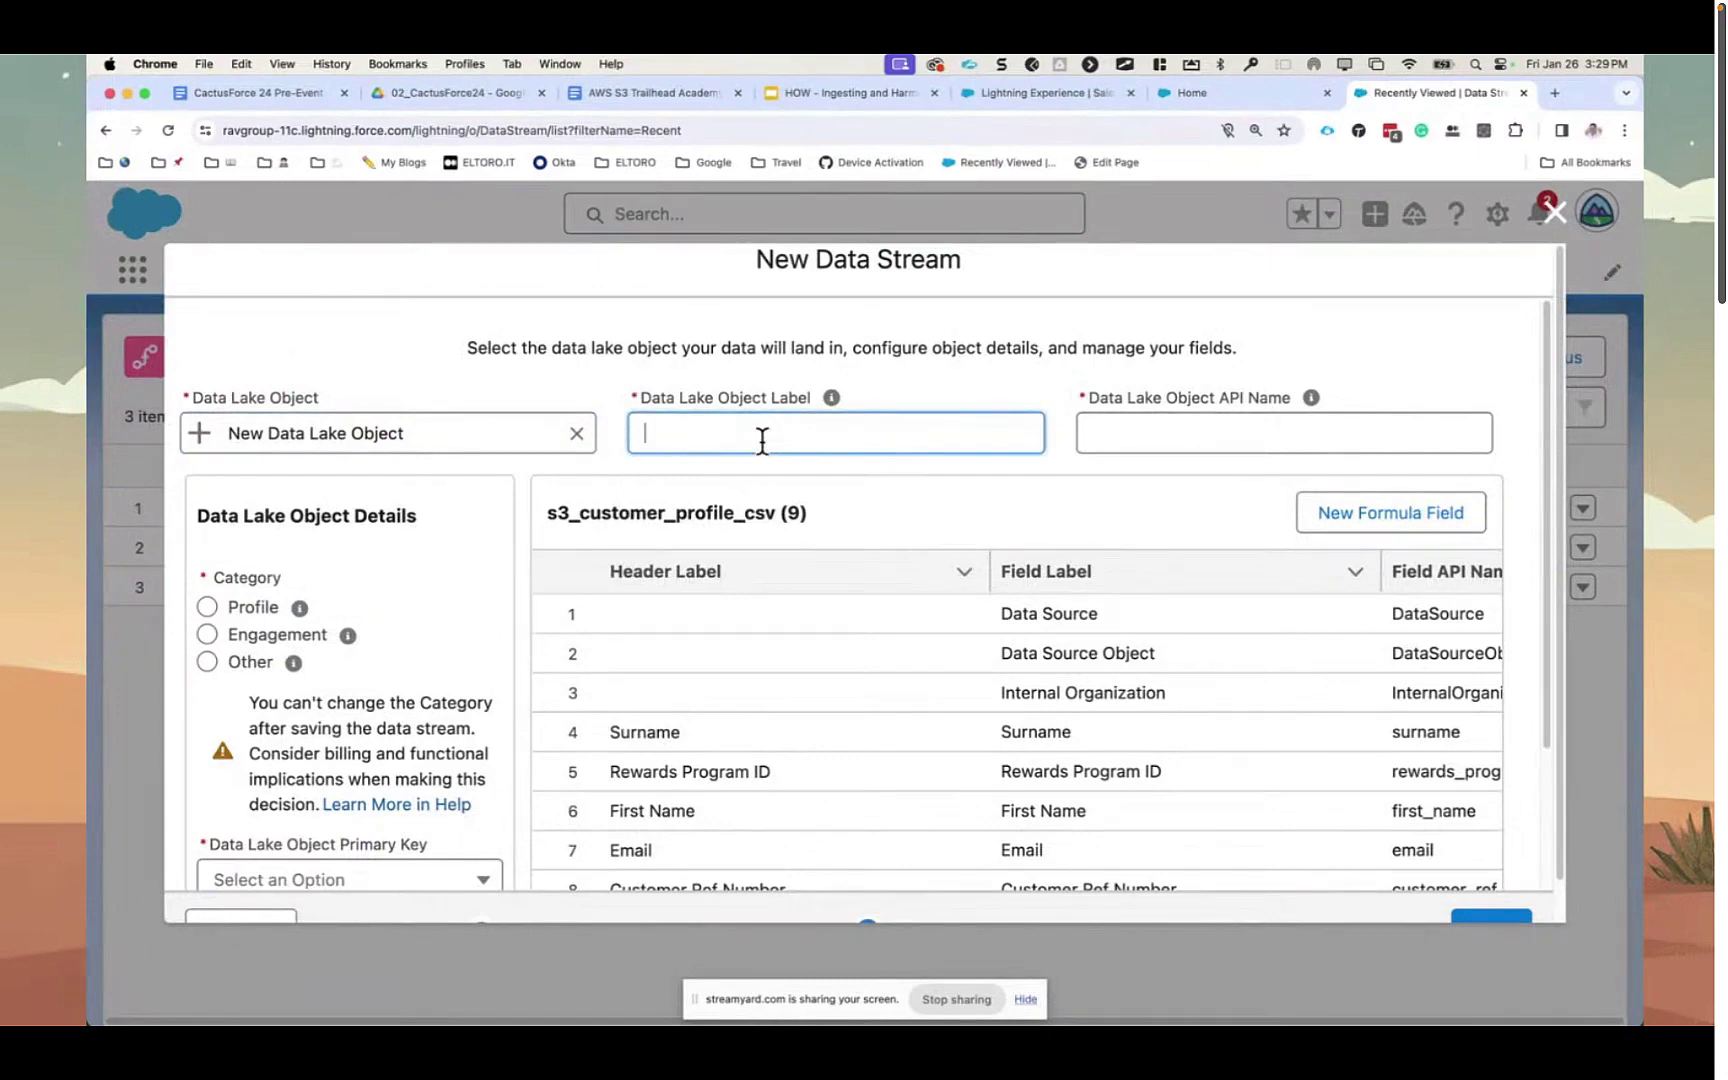
text(S3_Profile)
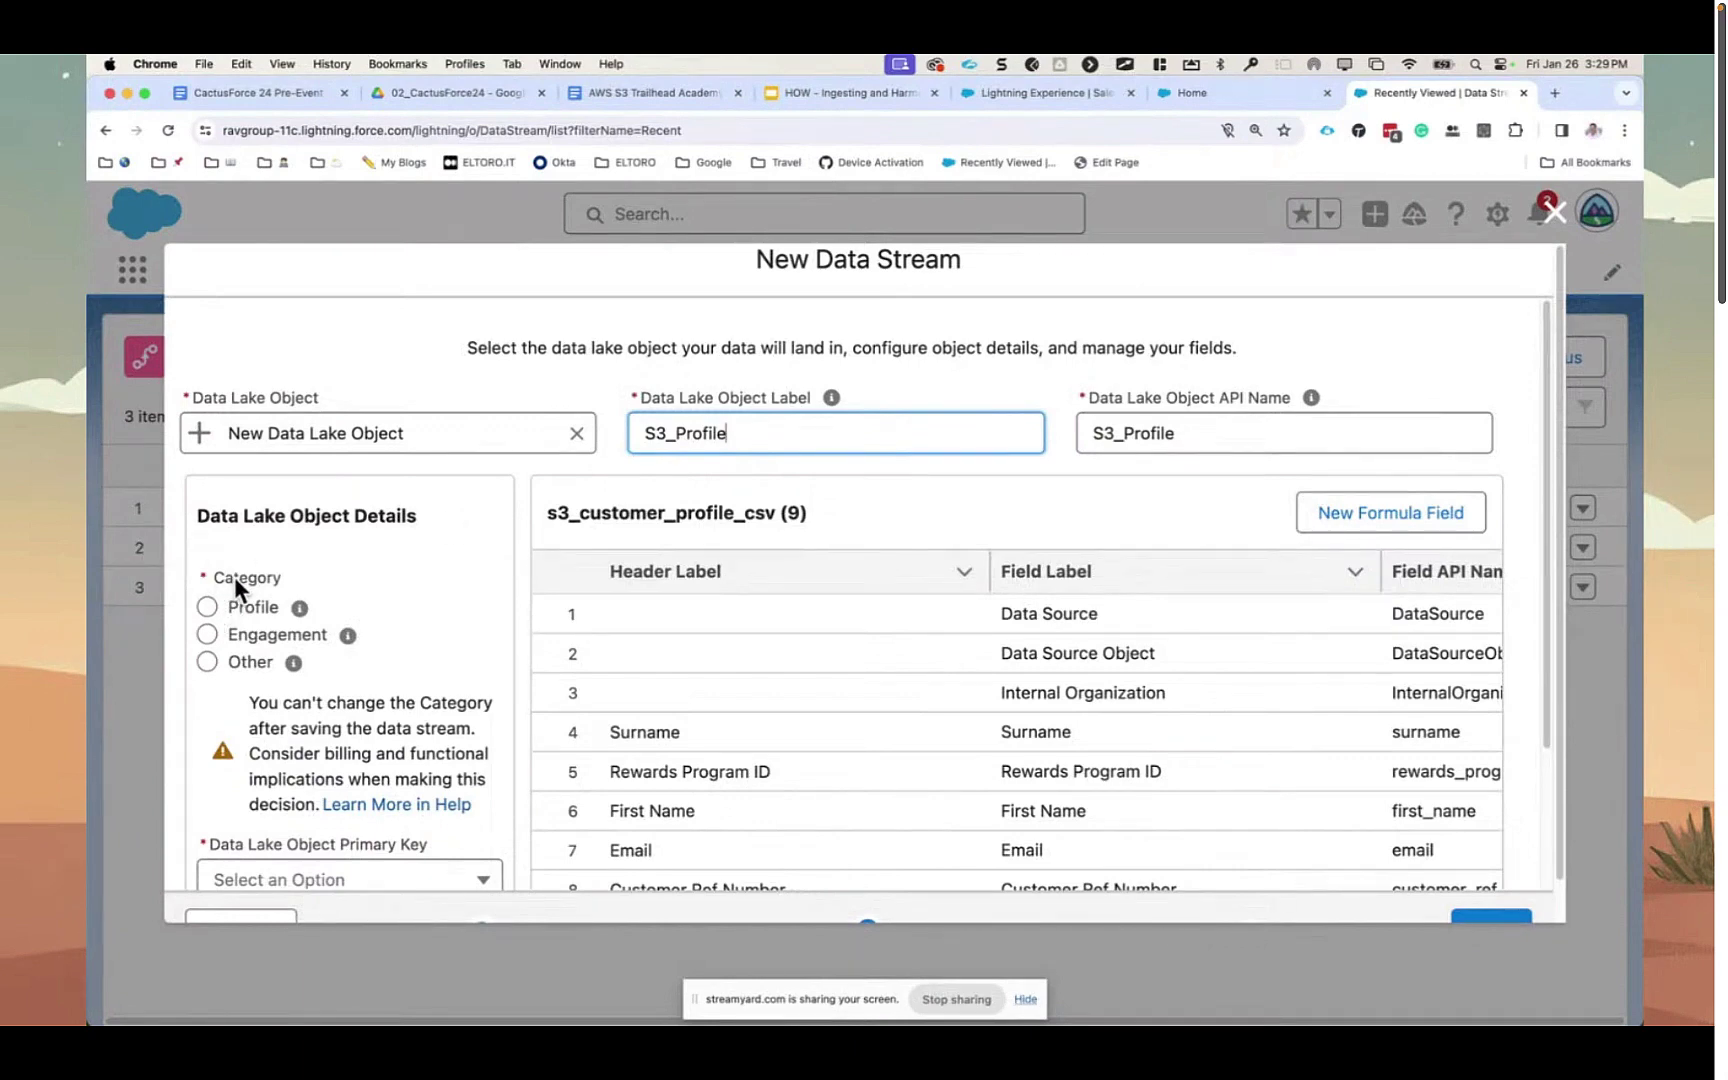
- Assign the Profile category to the S3_Profile data lake object and use Customer Ref Number as its primary key
scroll(630, 722, down, 3)
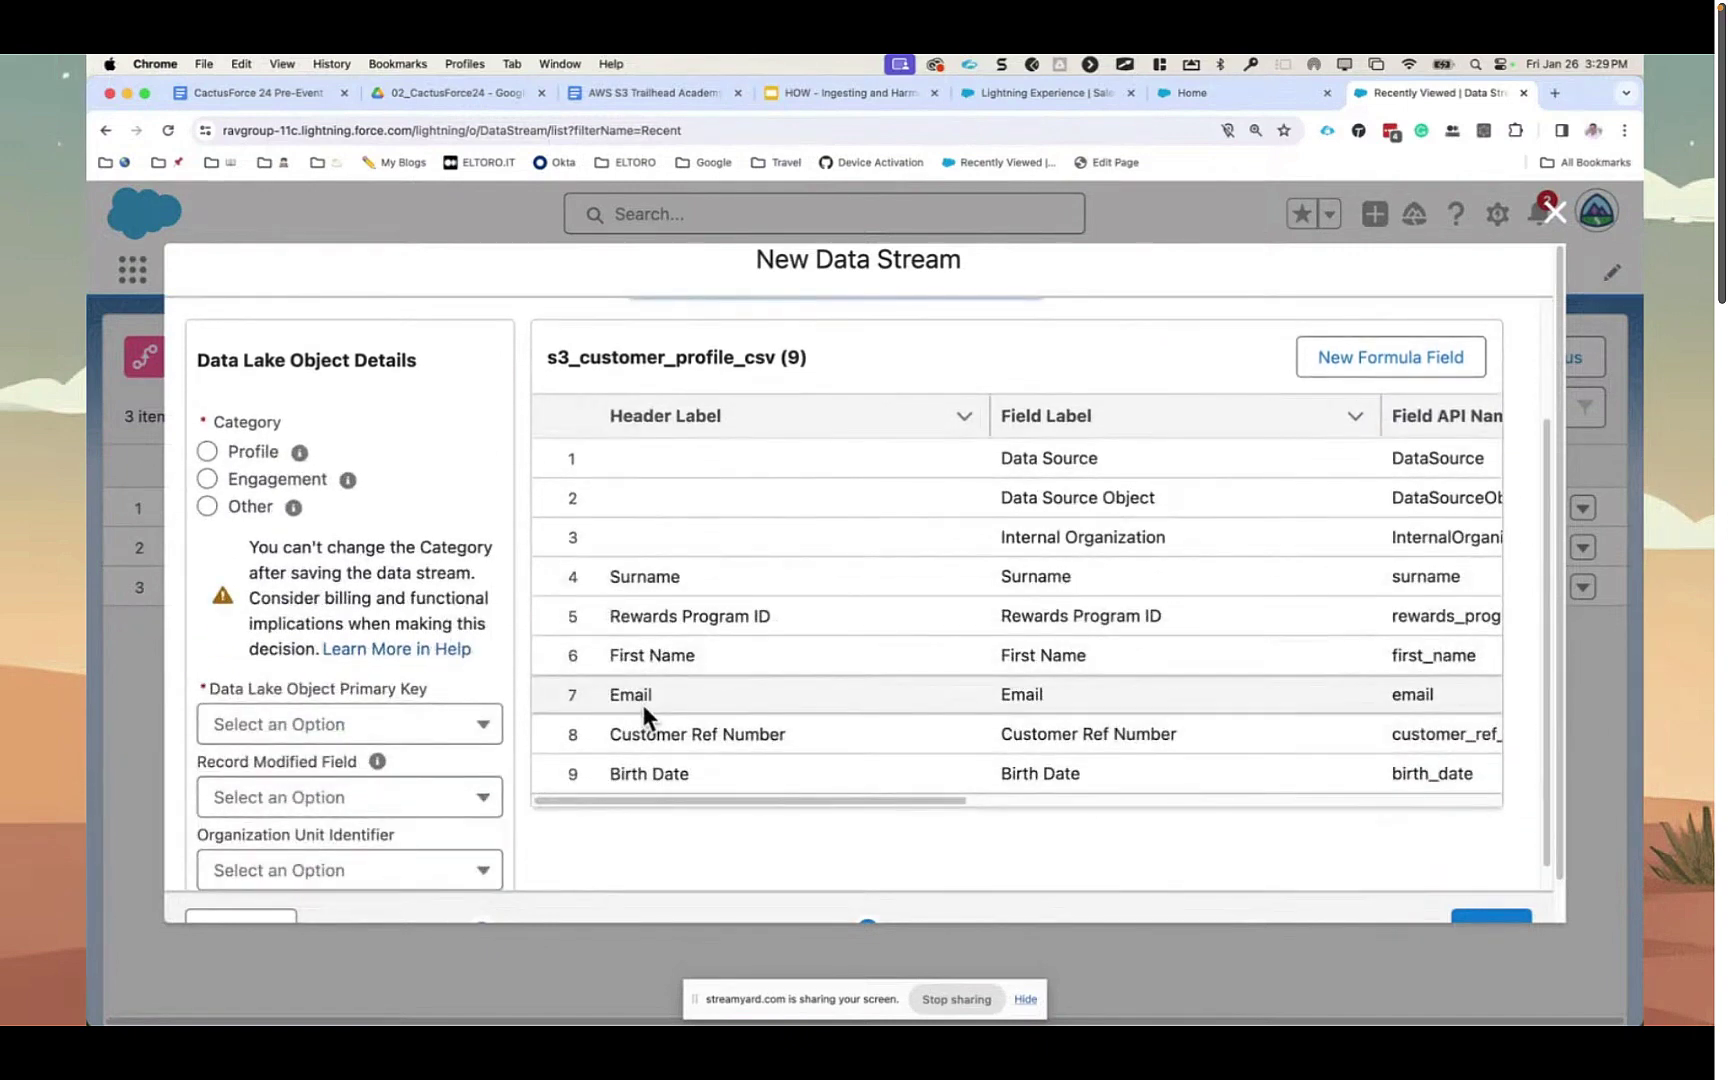
scroll(643, 703, down, 1)
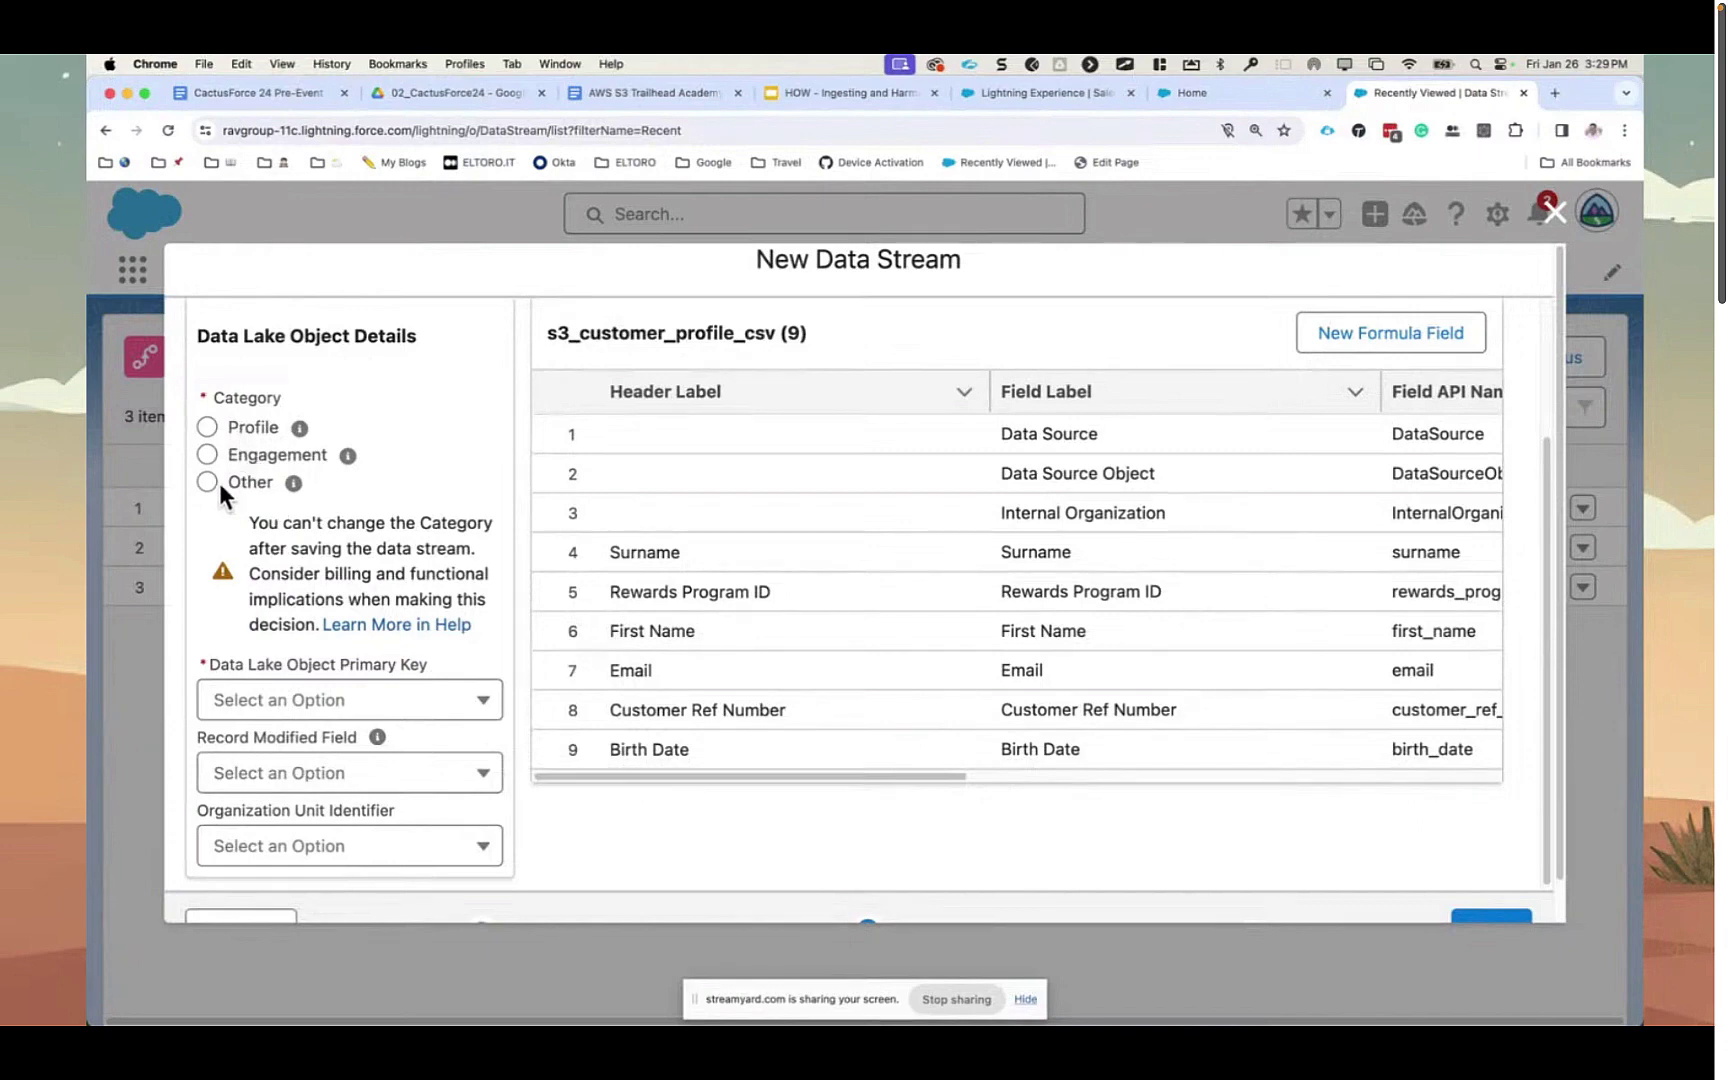
click(207, 430)
click(417, 701)
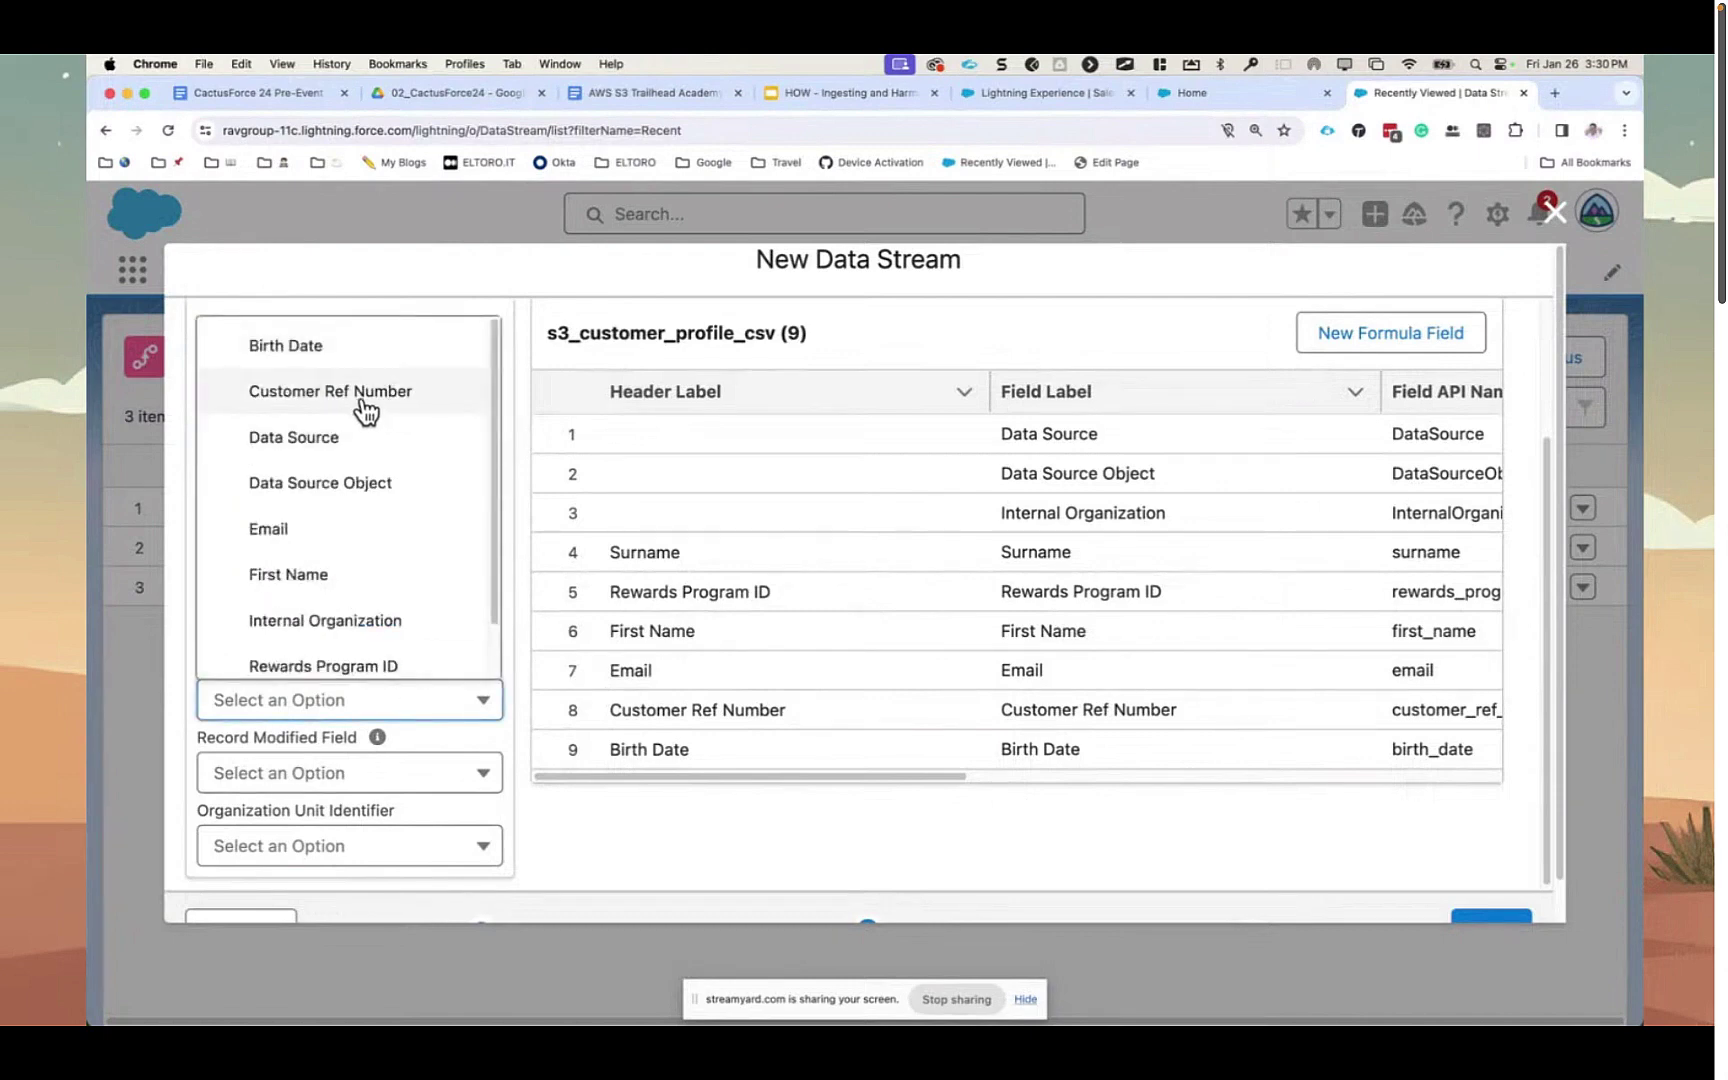
click(366, 404)
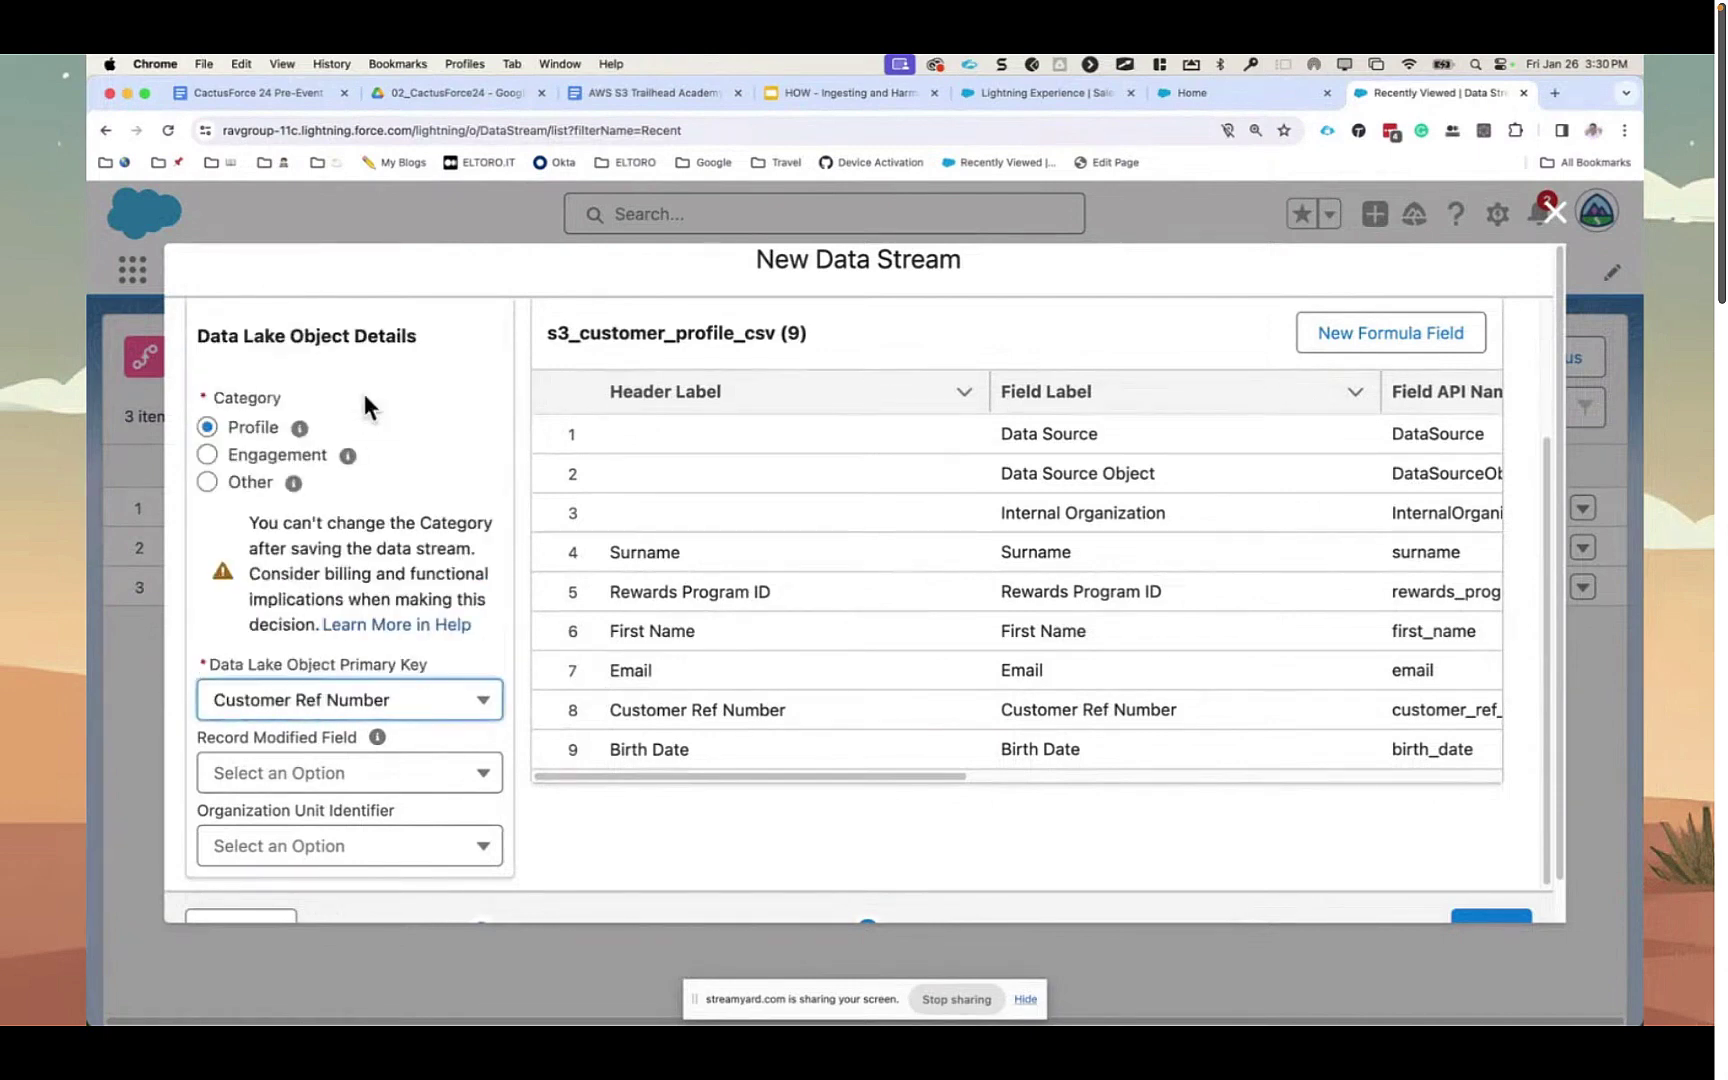
scroll(1004, 488, down, 1)
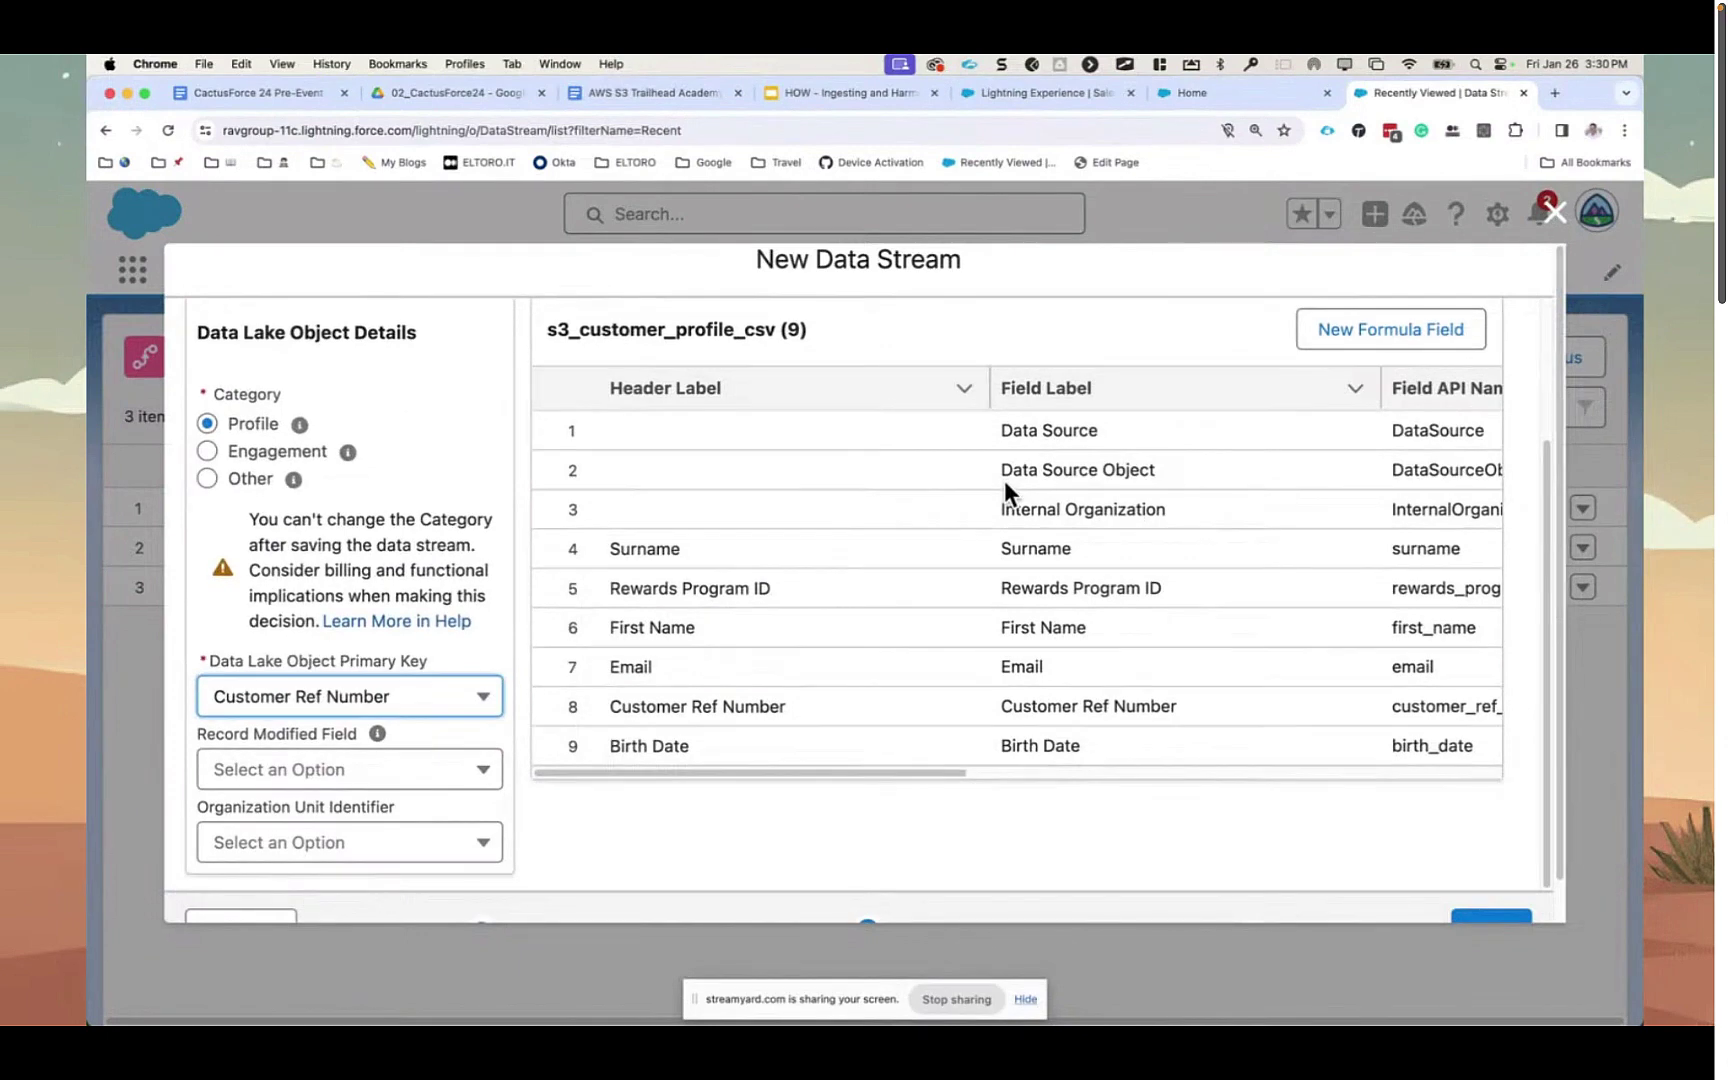
scroll(1548, 900, down, 1)
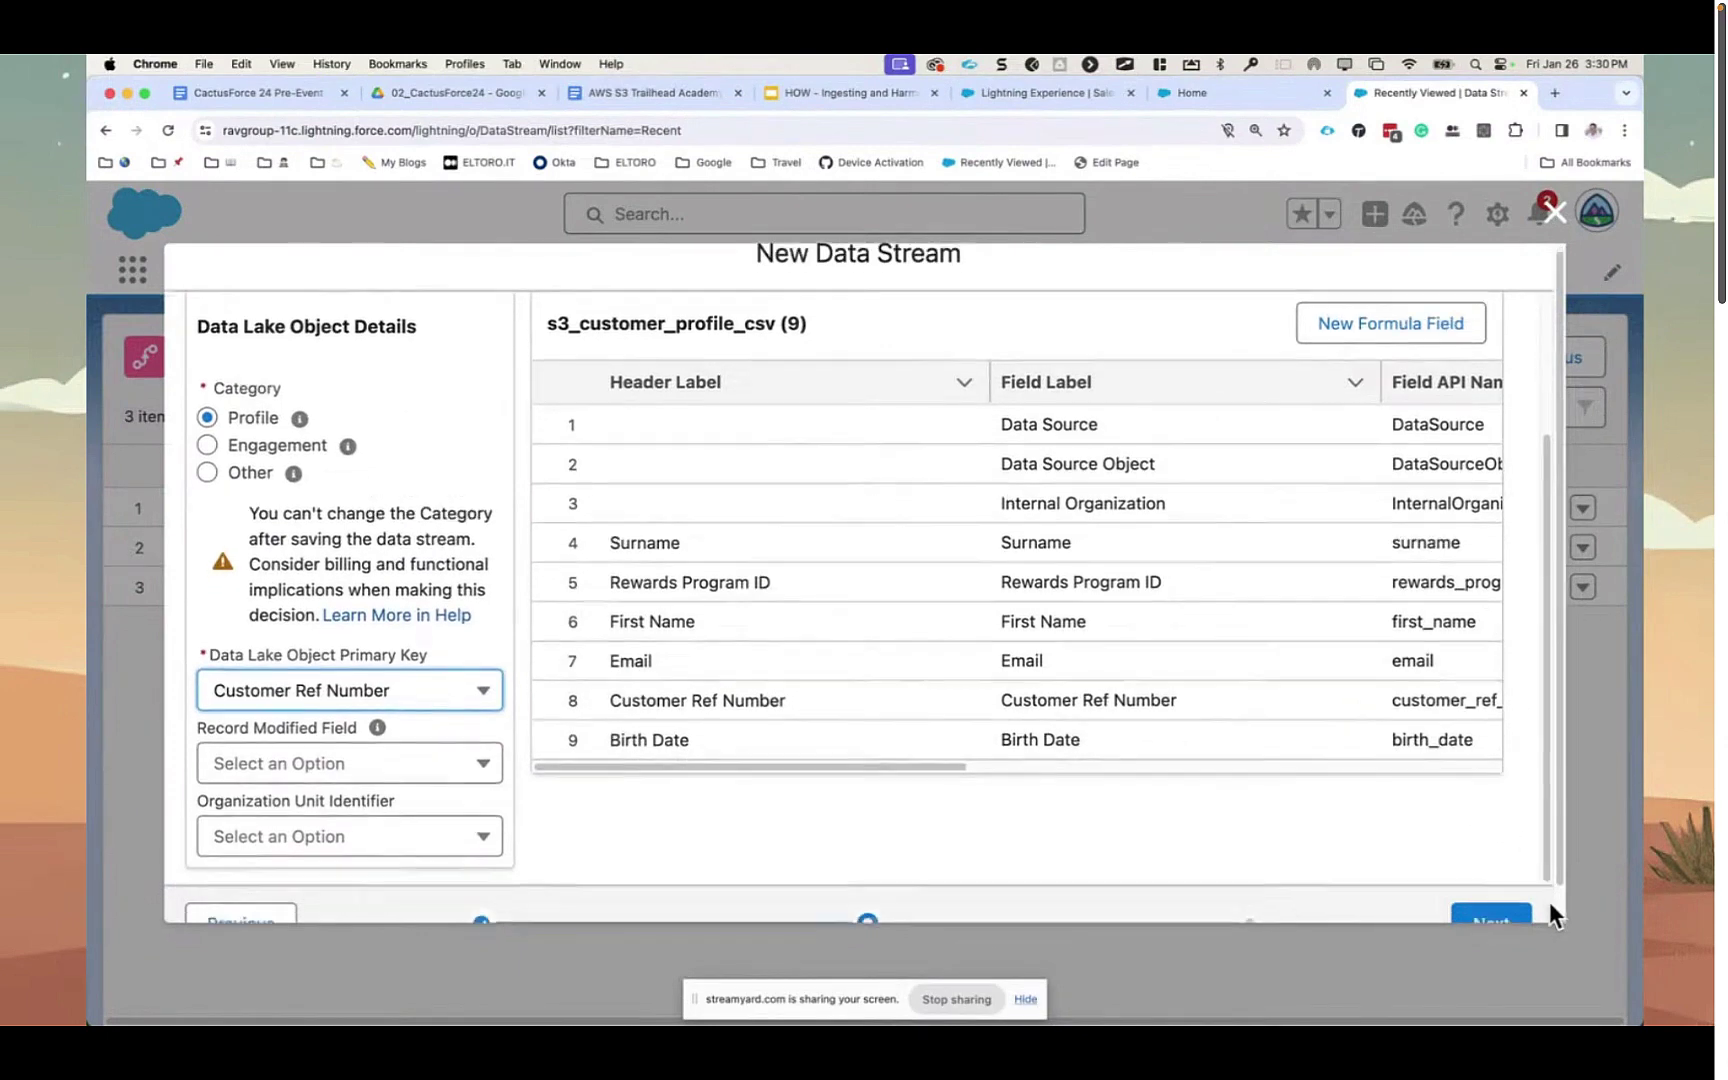
click(1522, 902)
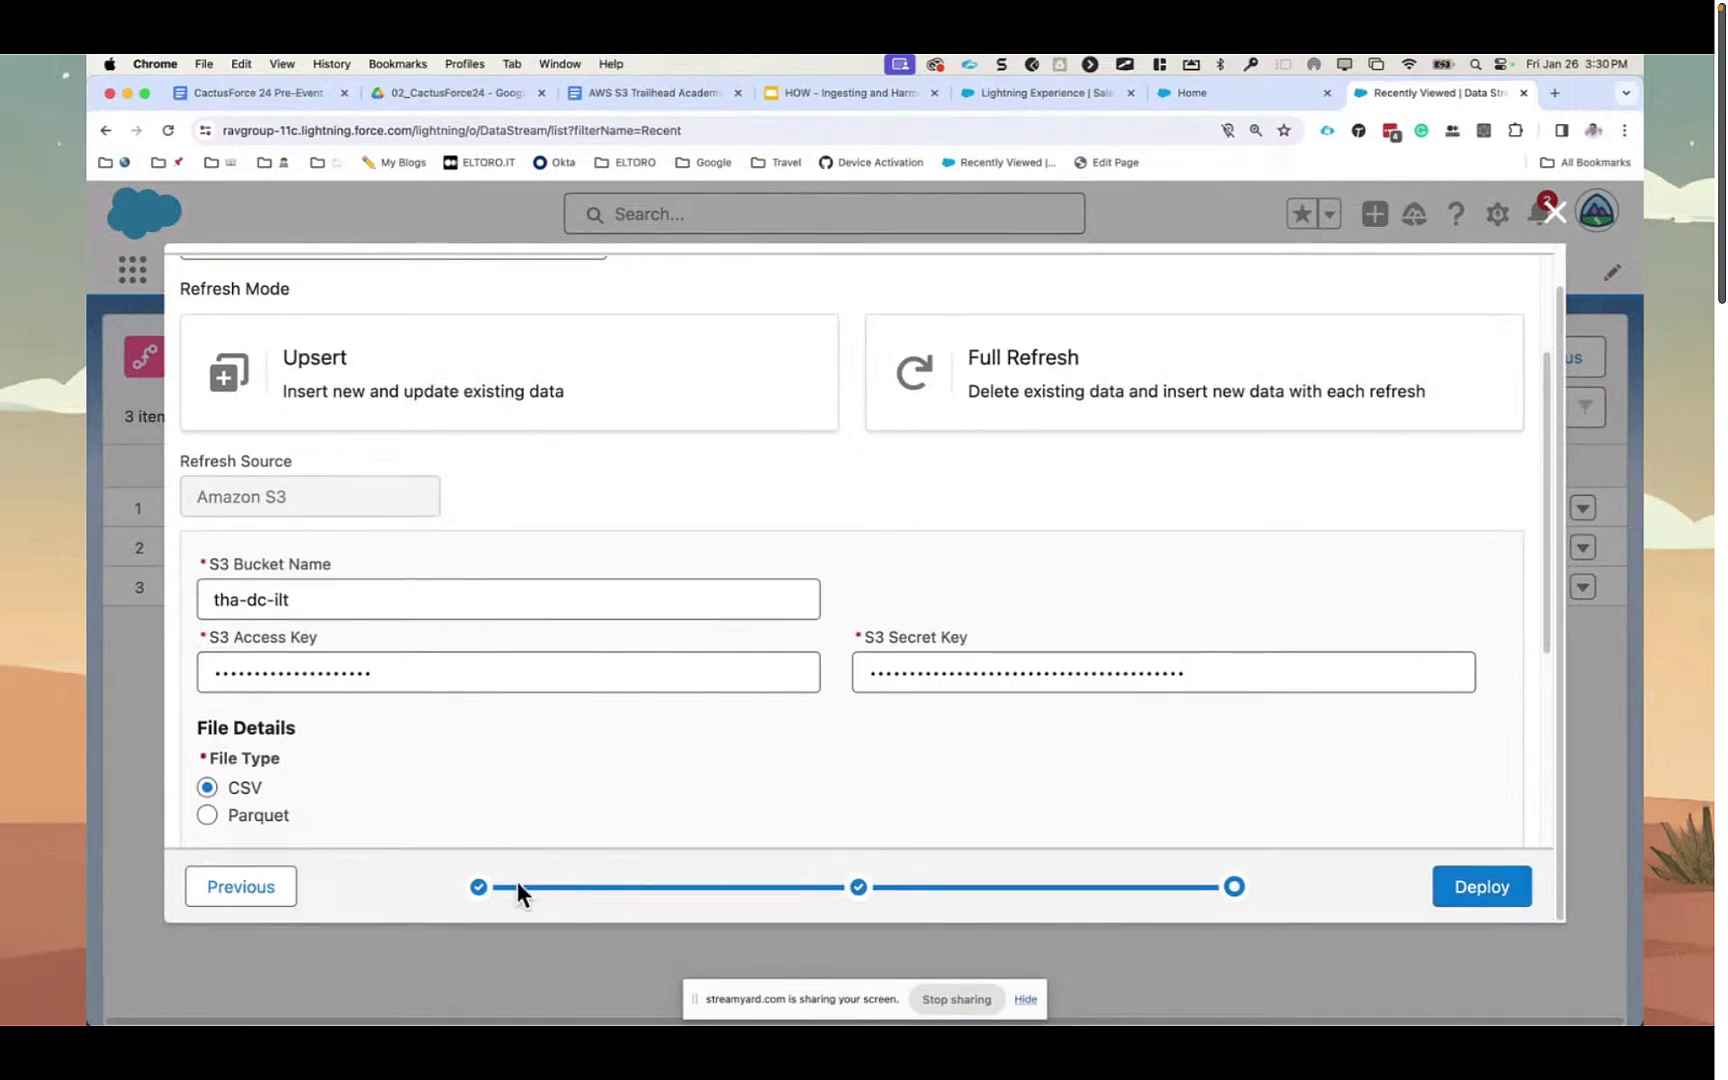
- Return to the data lake object settings and start a new formula field labelled Address Id with return type Text
click(276, 894)
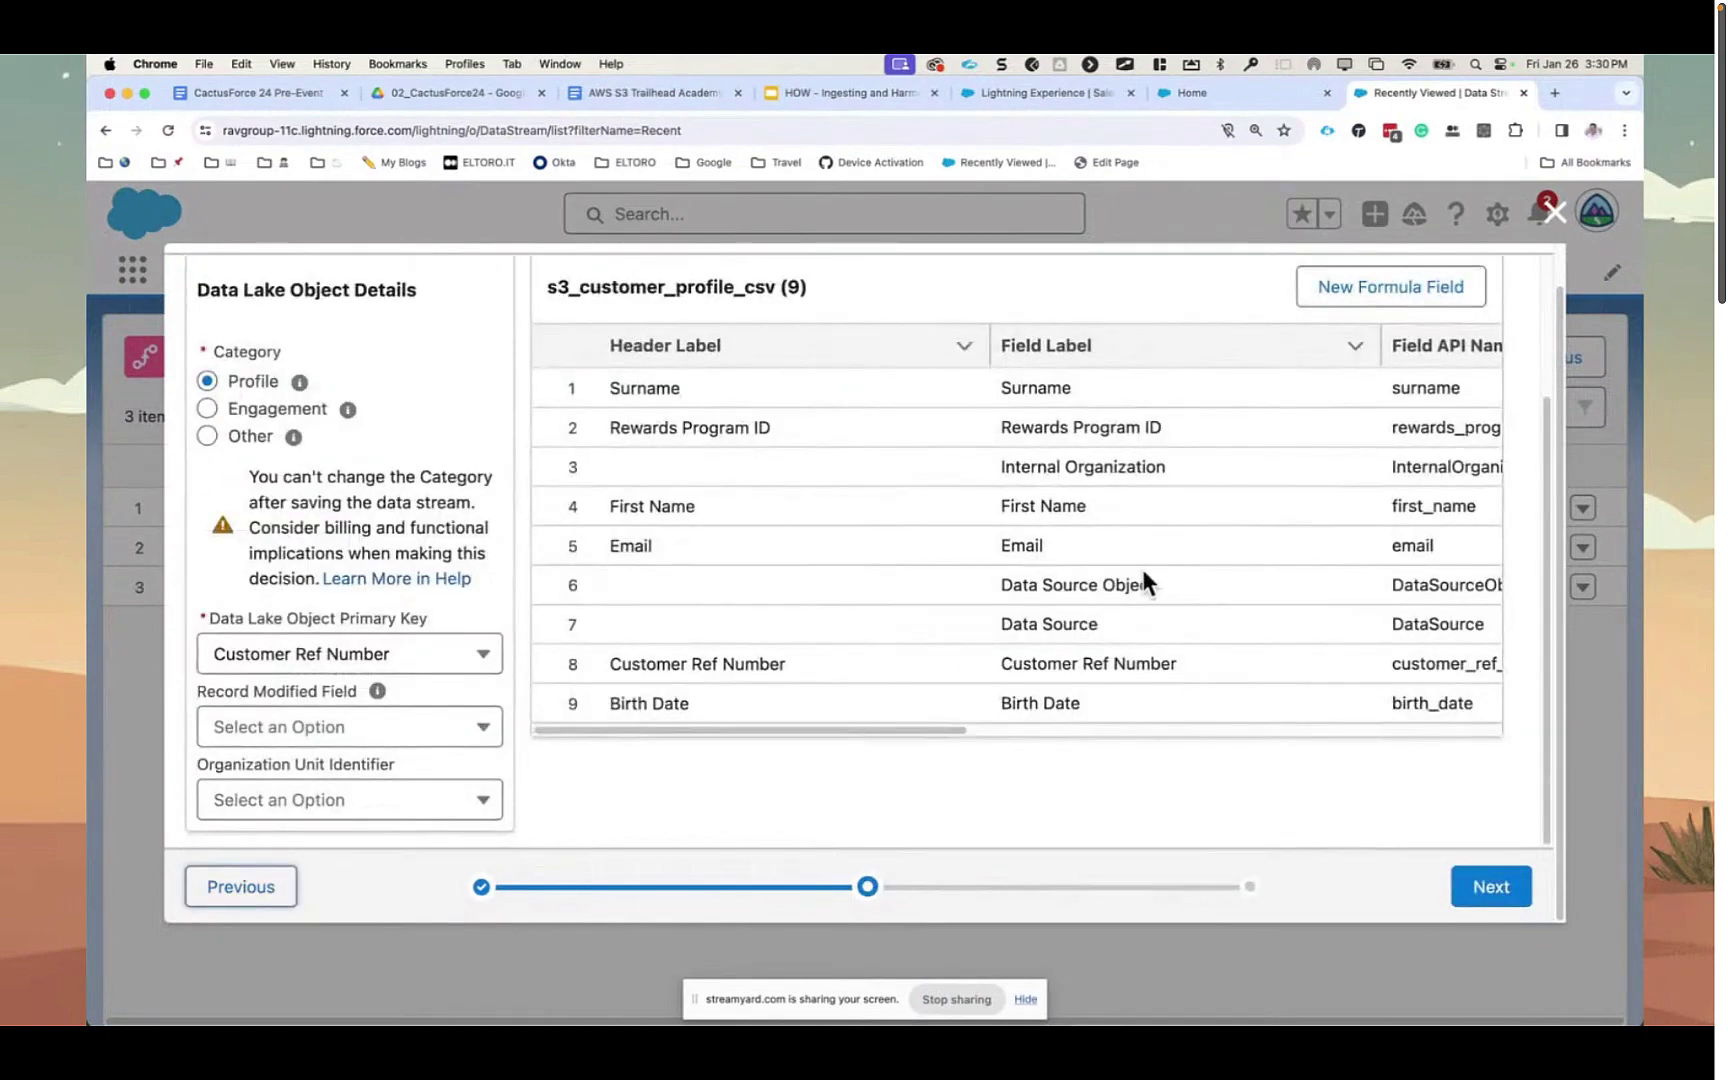
scroll(1143, 583, up, 3)
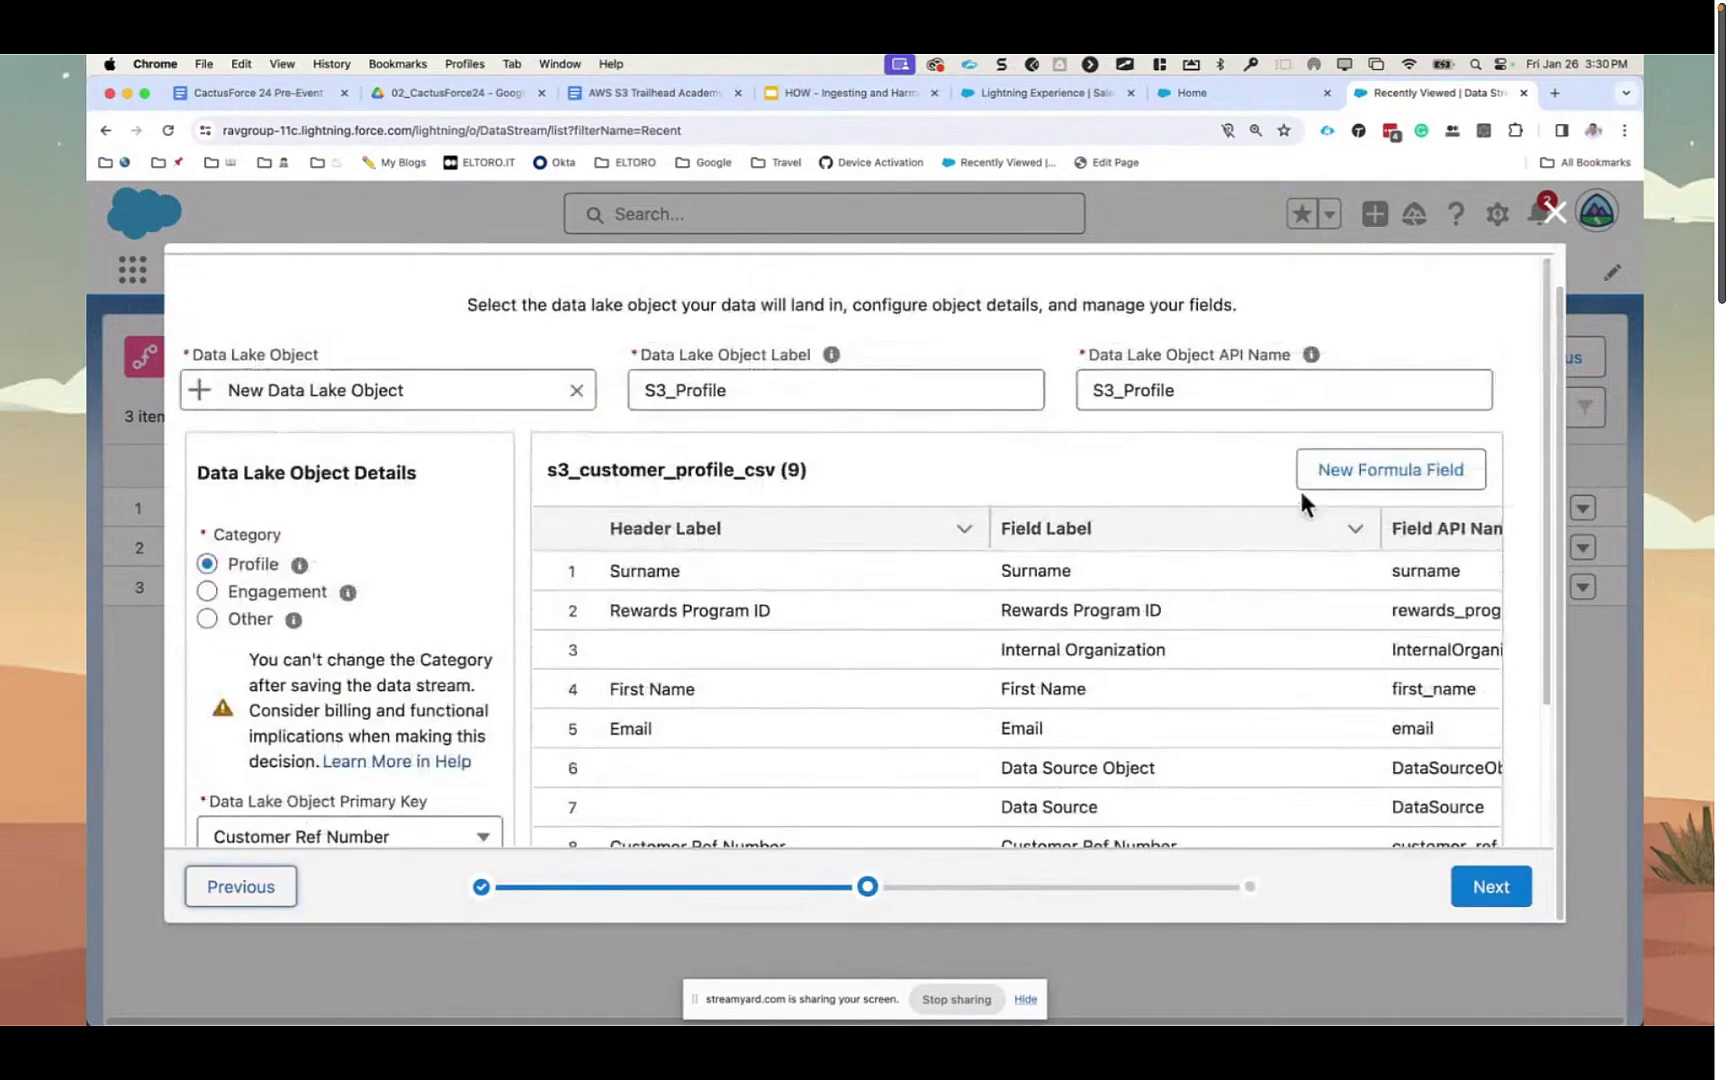
click(1399, 481)
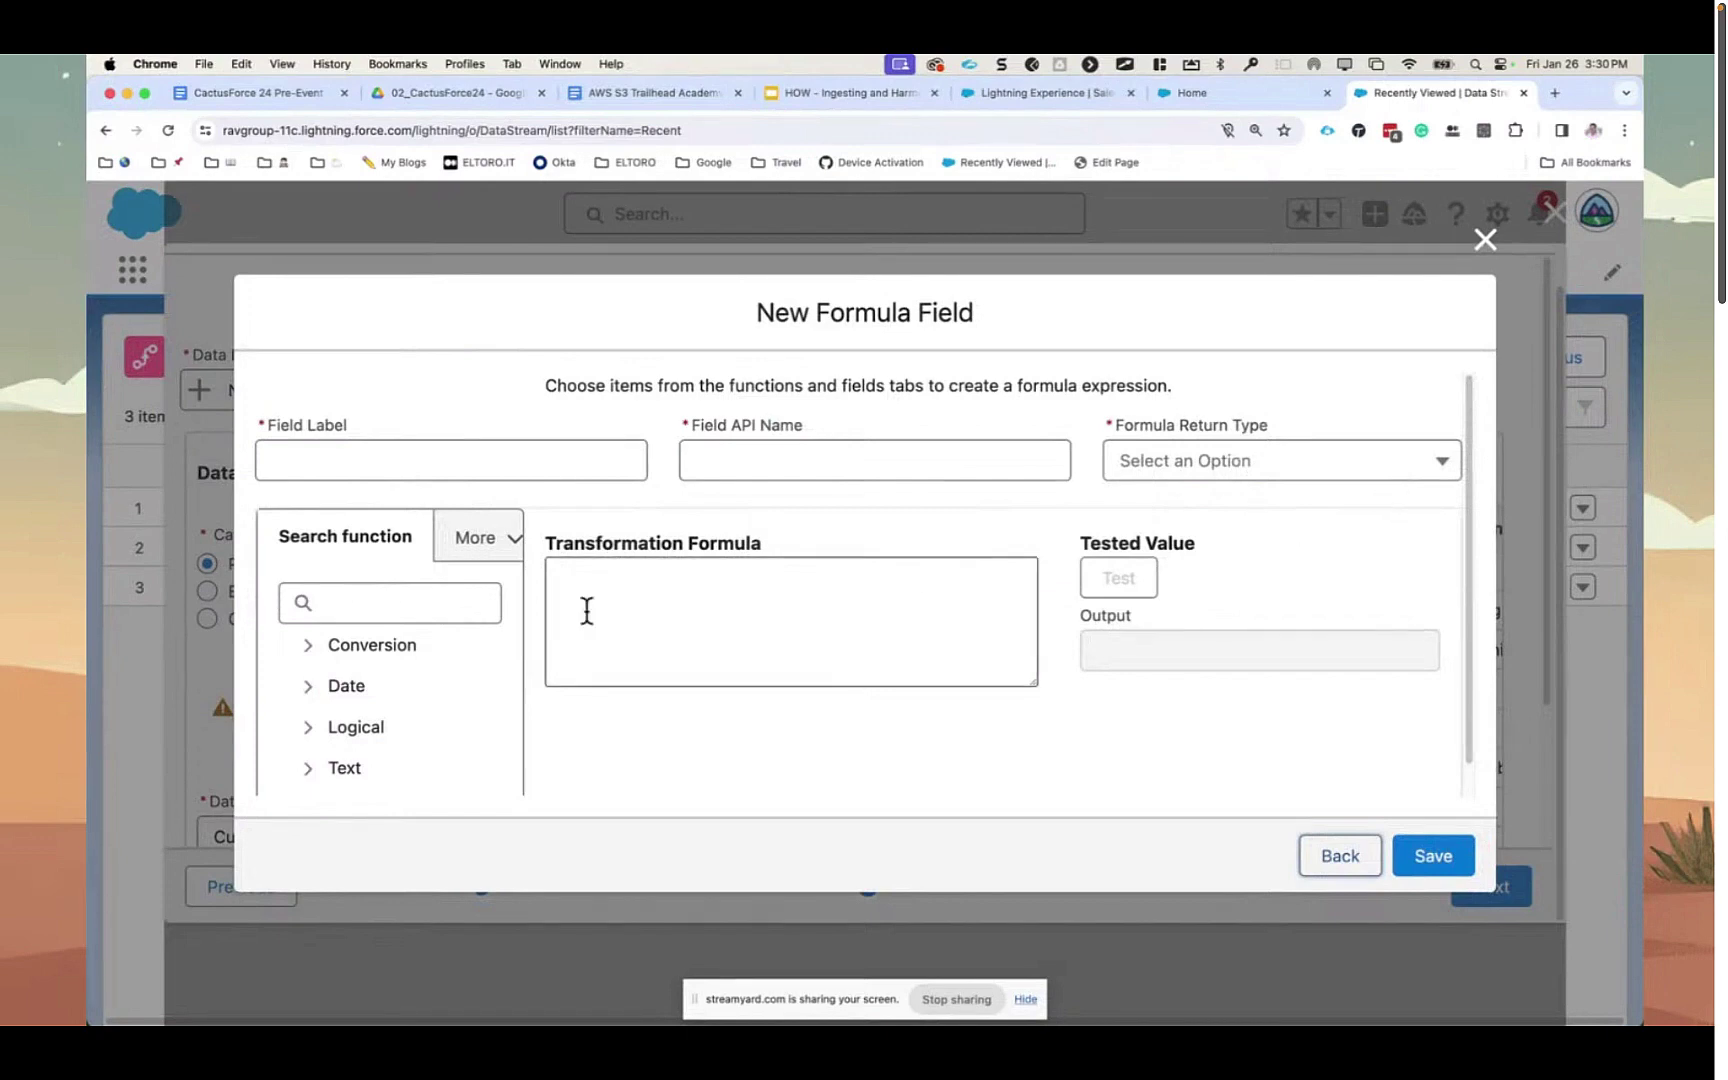
click(505, 451)
text(Ad)
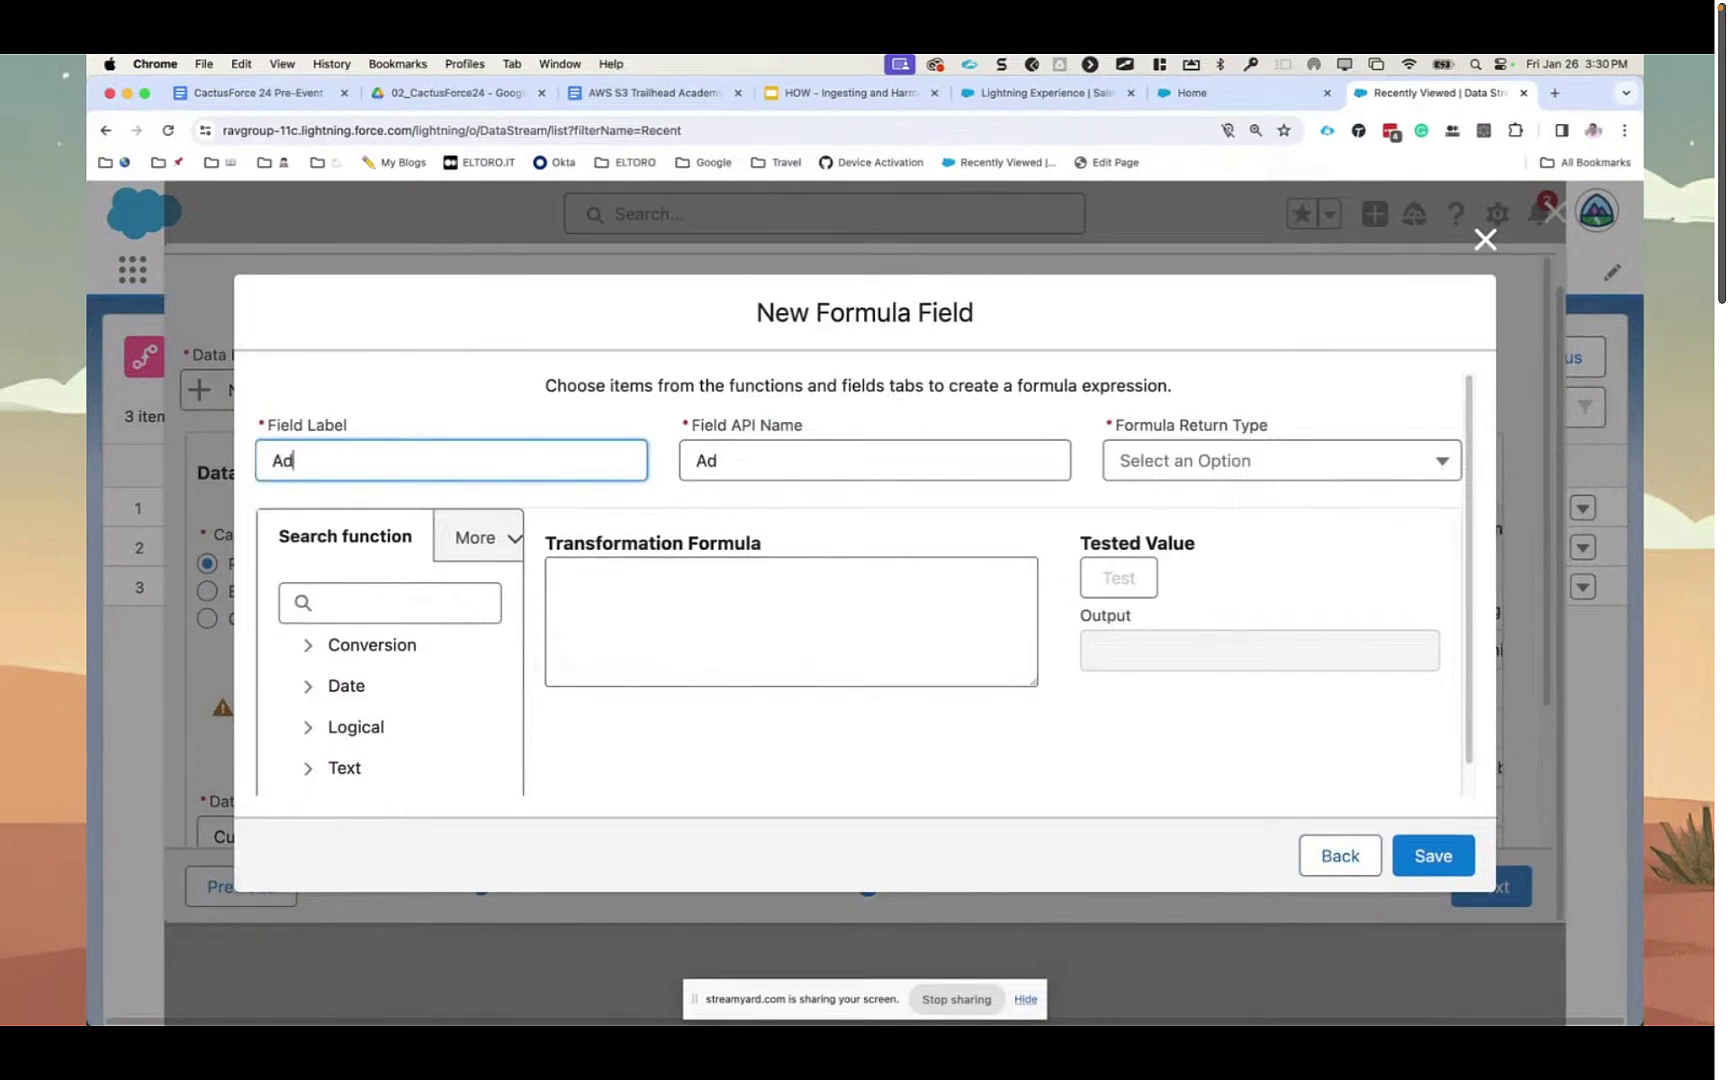
text(dress Id)
click(1293, 465)
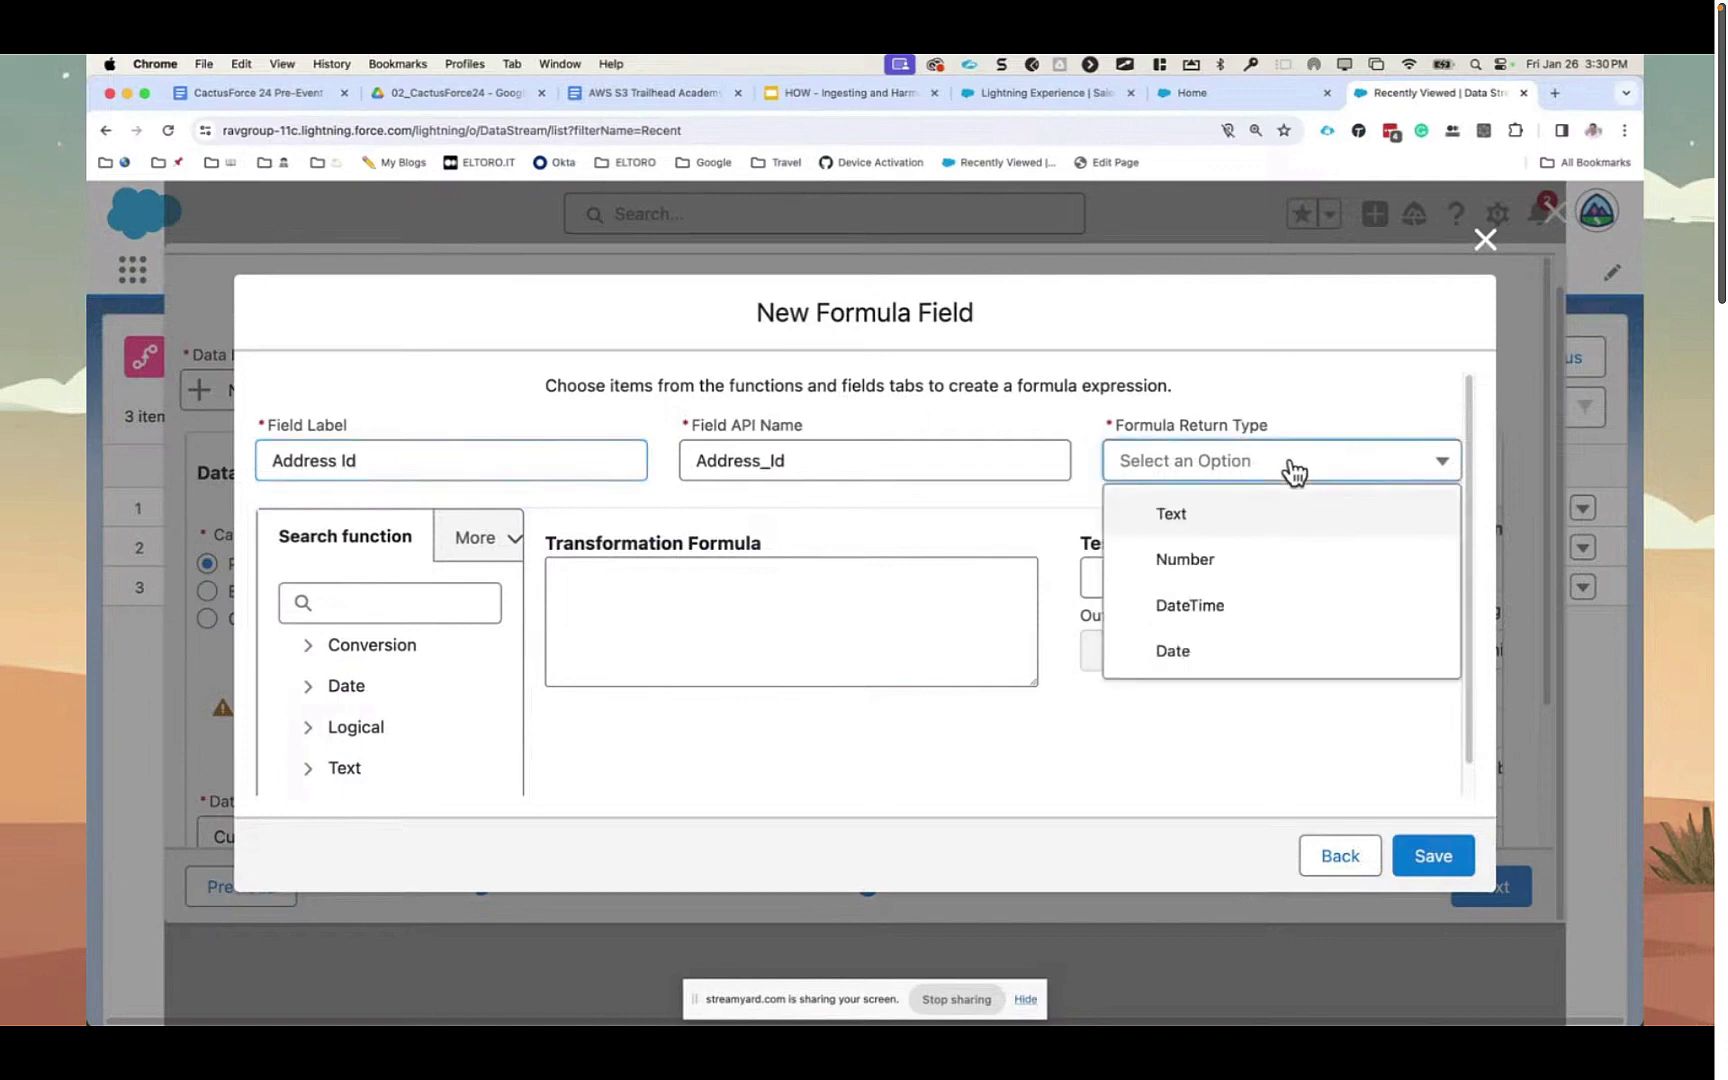
click(1270, 513)
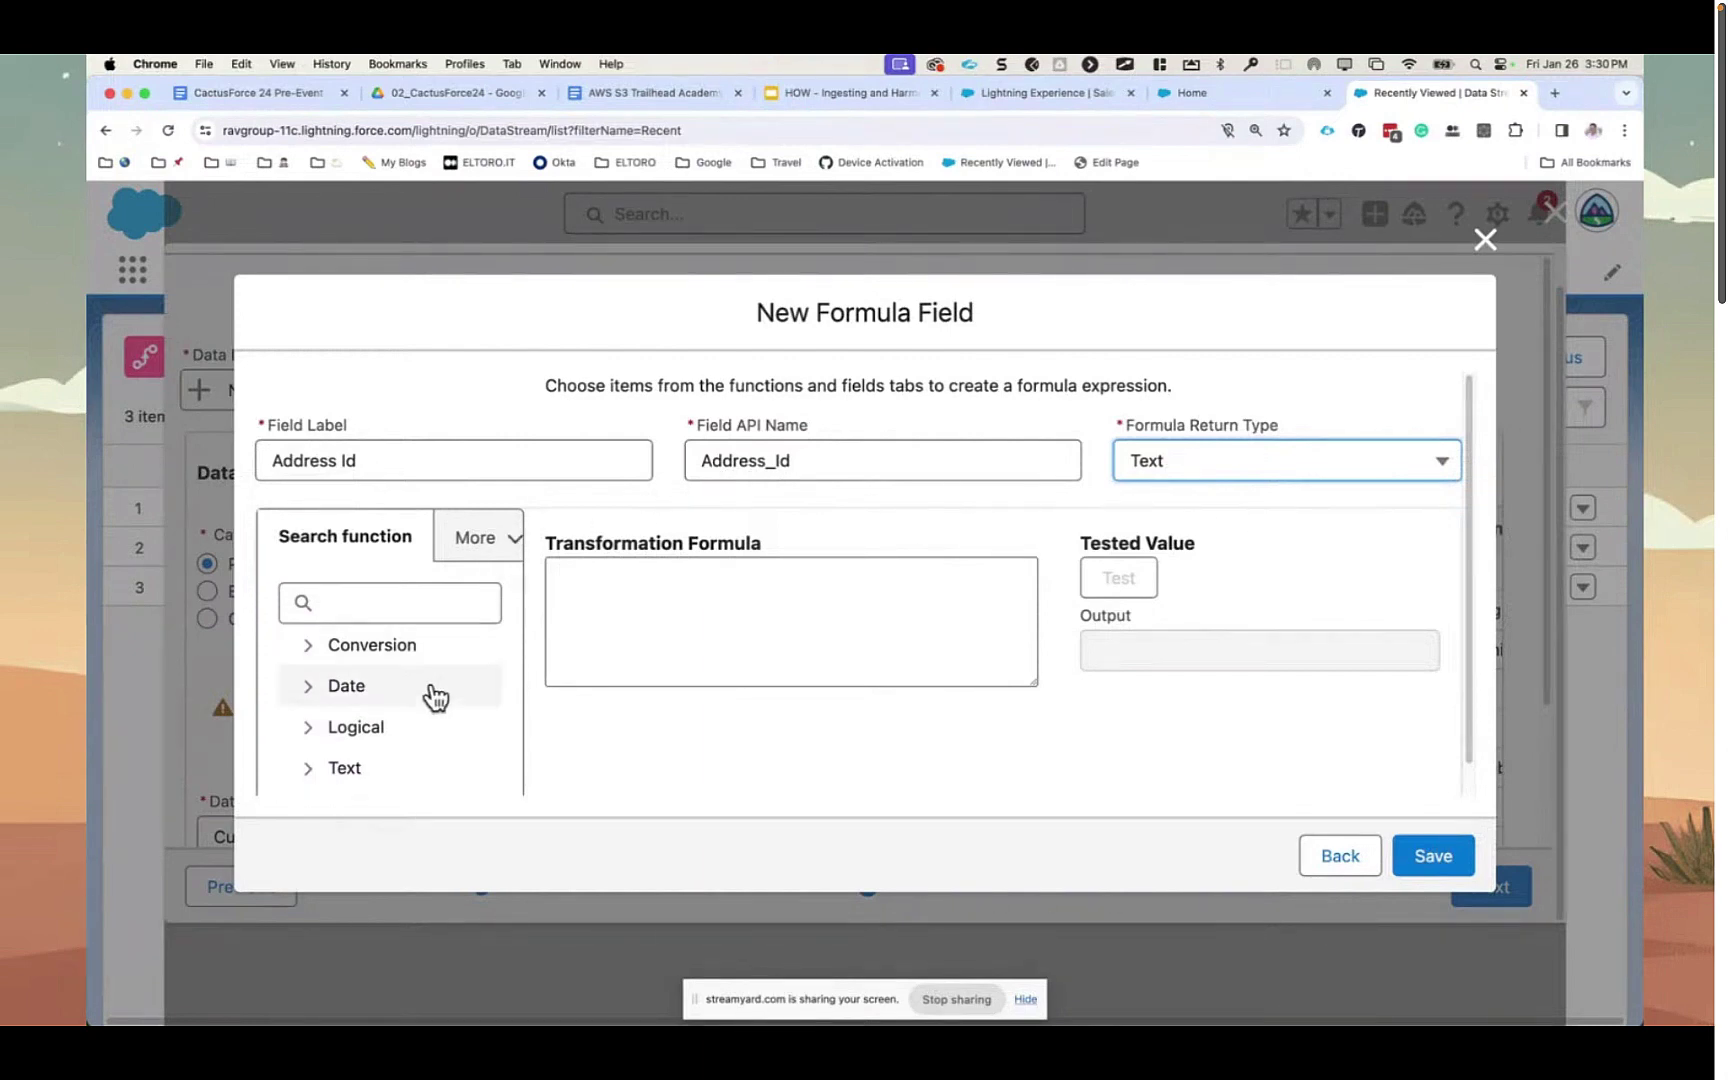
click(390, 601)
text(canca)
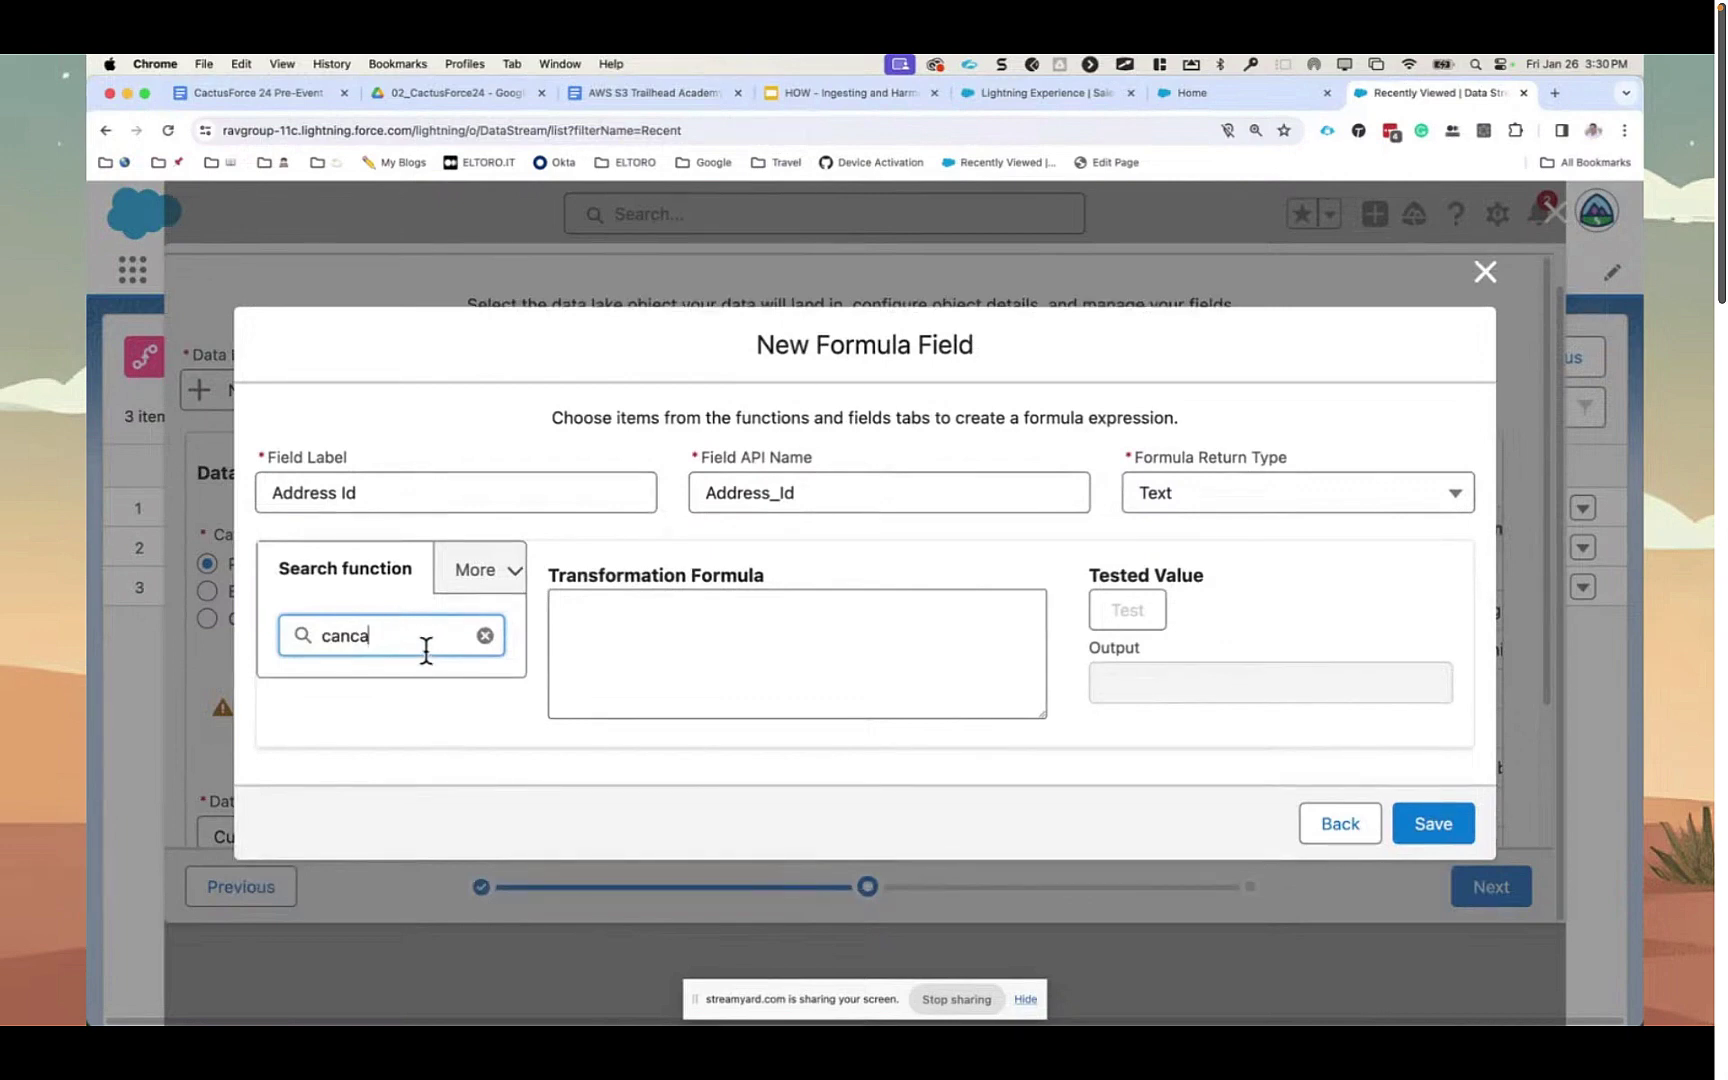
key(BackSpace)
key(BackSpace)
key(BackSpace)
key(BackSpace)
key(BackSpace)
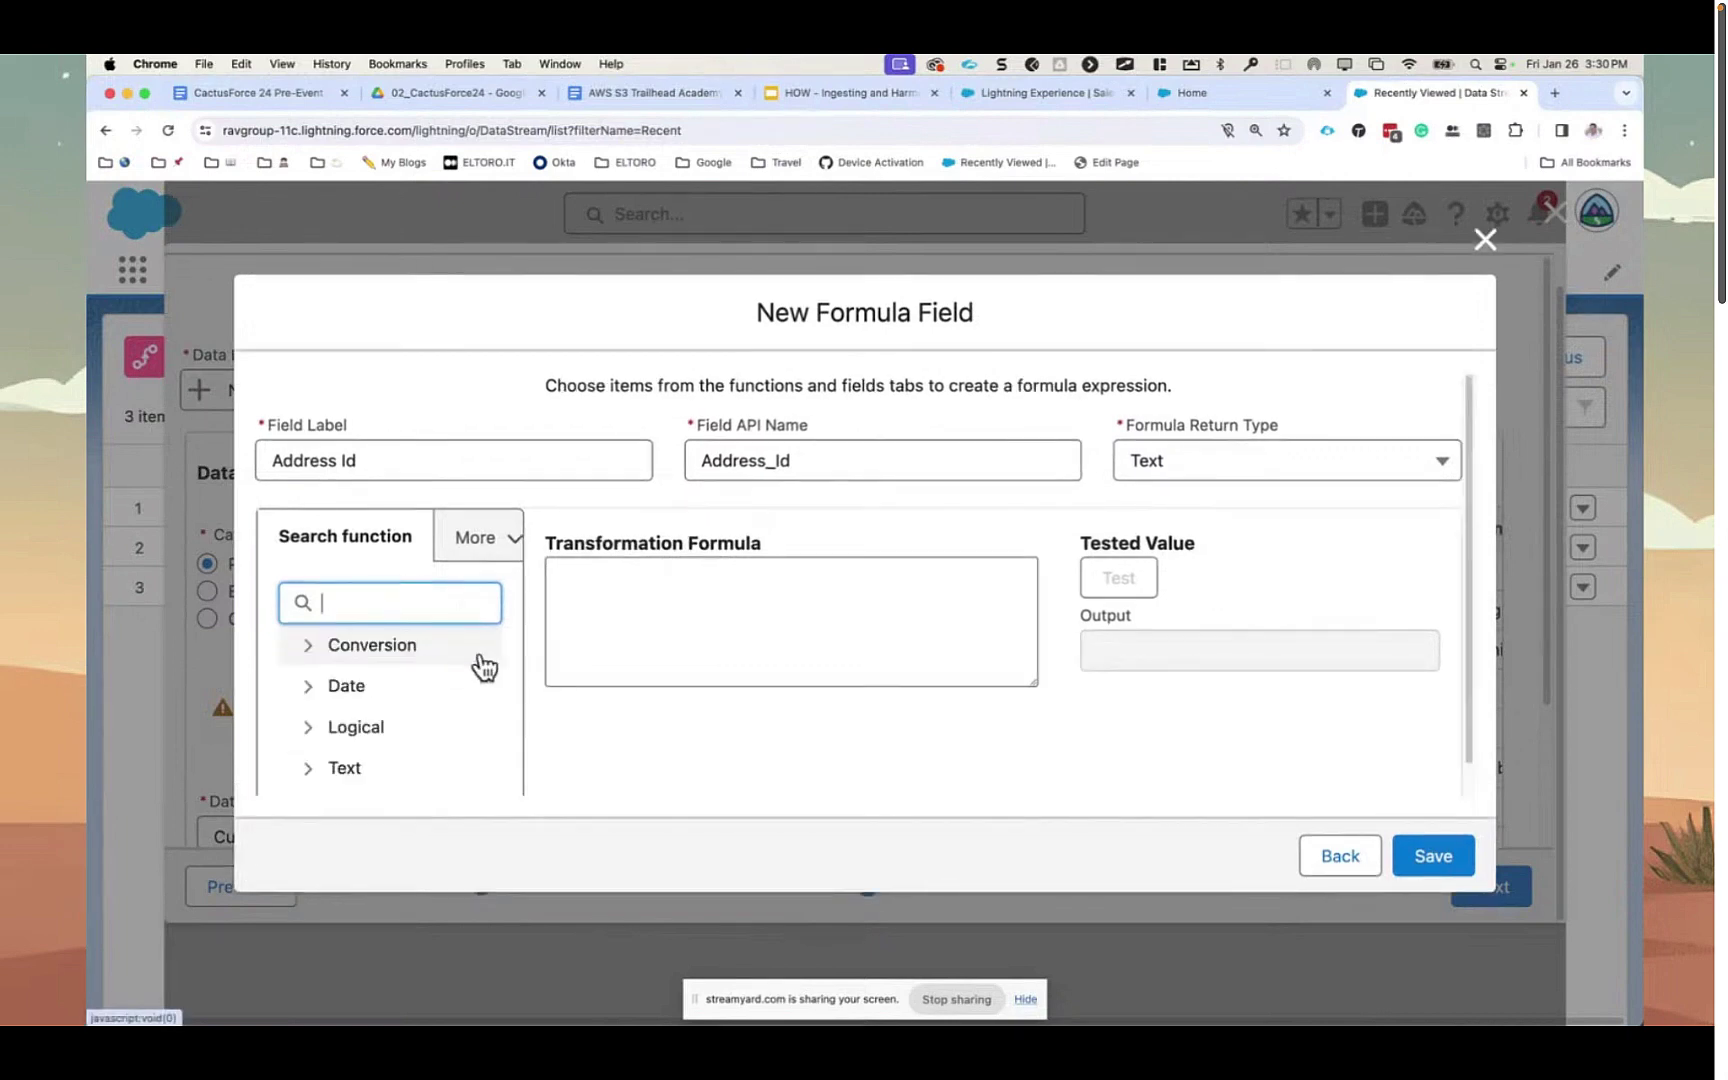
- Apply the CONCAT text function to the Address Id transformation formula and remove its text1 placeholder
click(324, 783)
scroll(360, 772, down, 5)
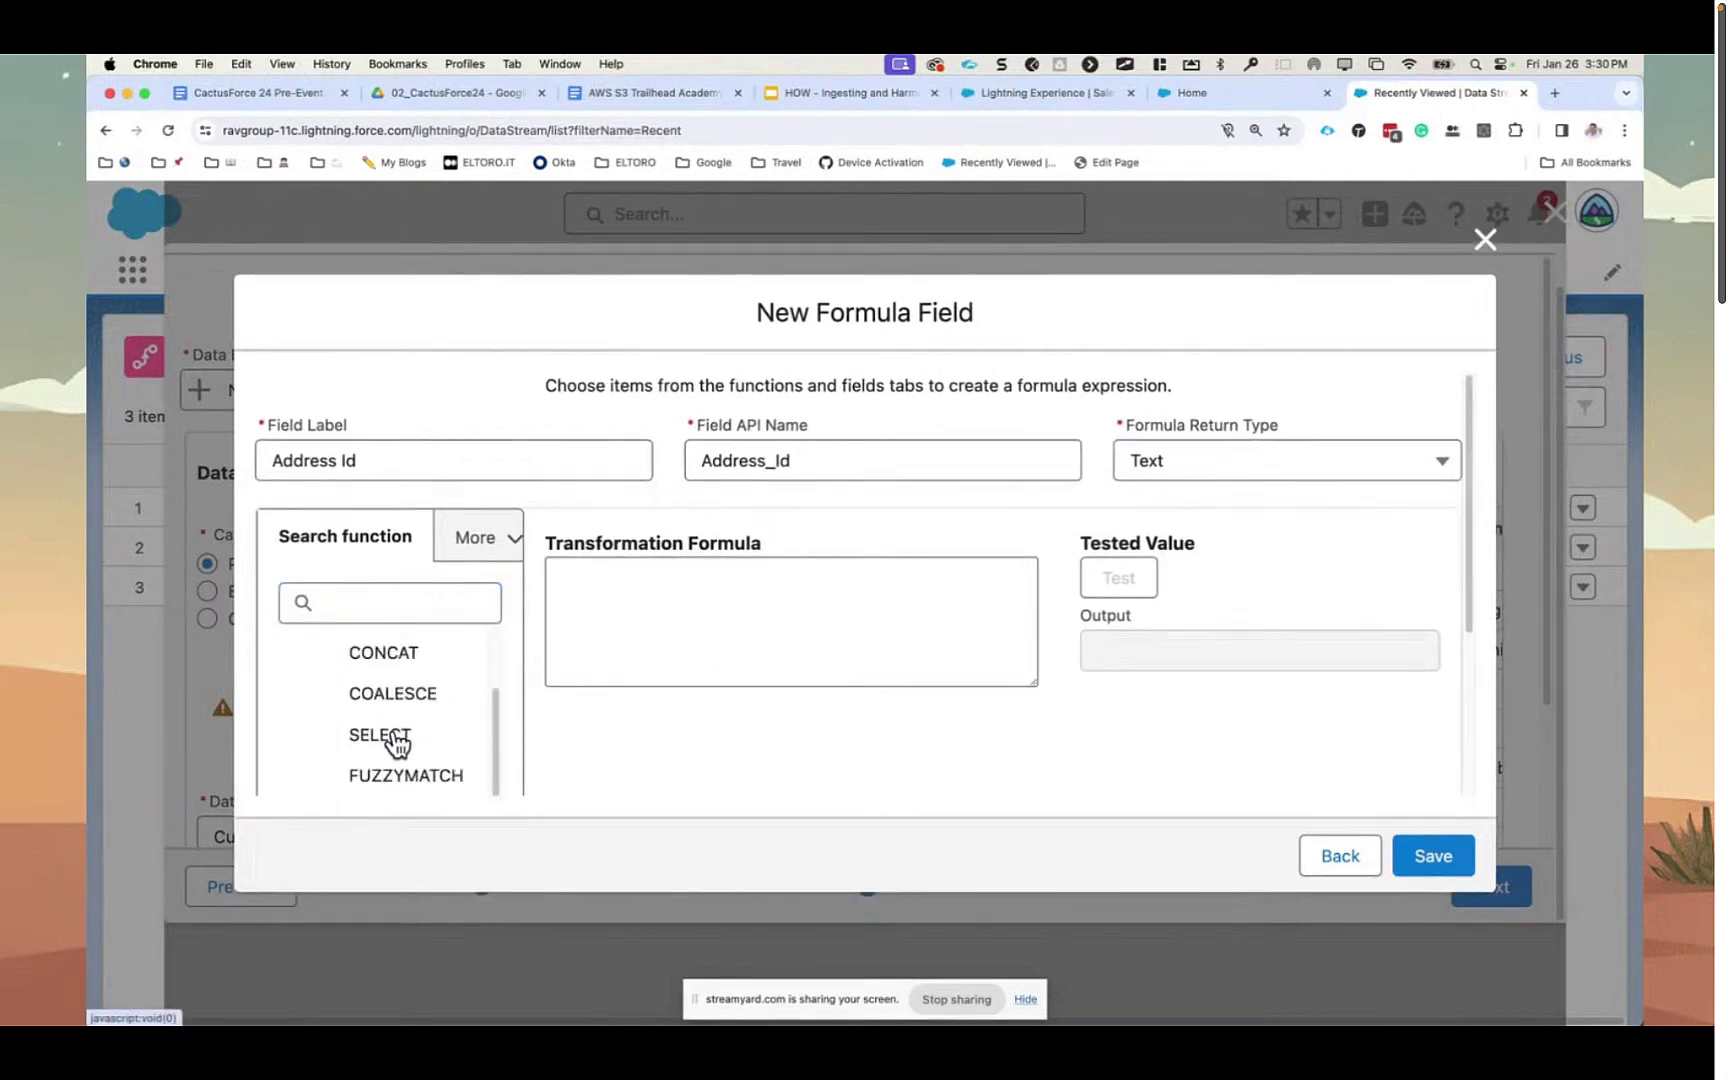
scroll(398, 760, up, 2)
scroll(393, 745, up, 3)
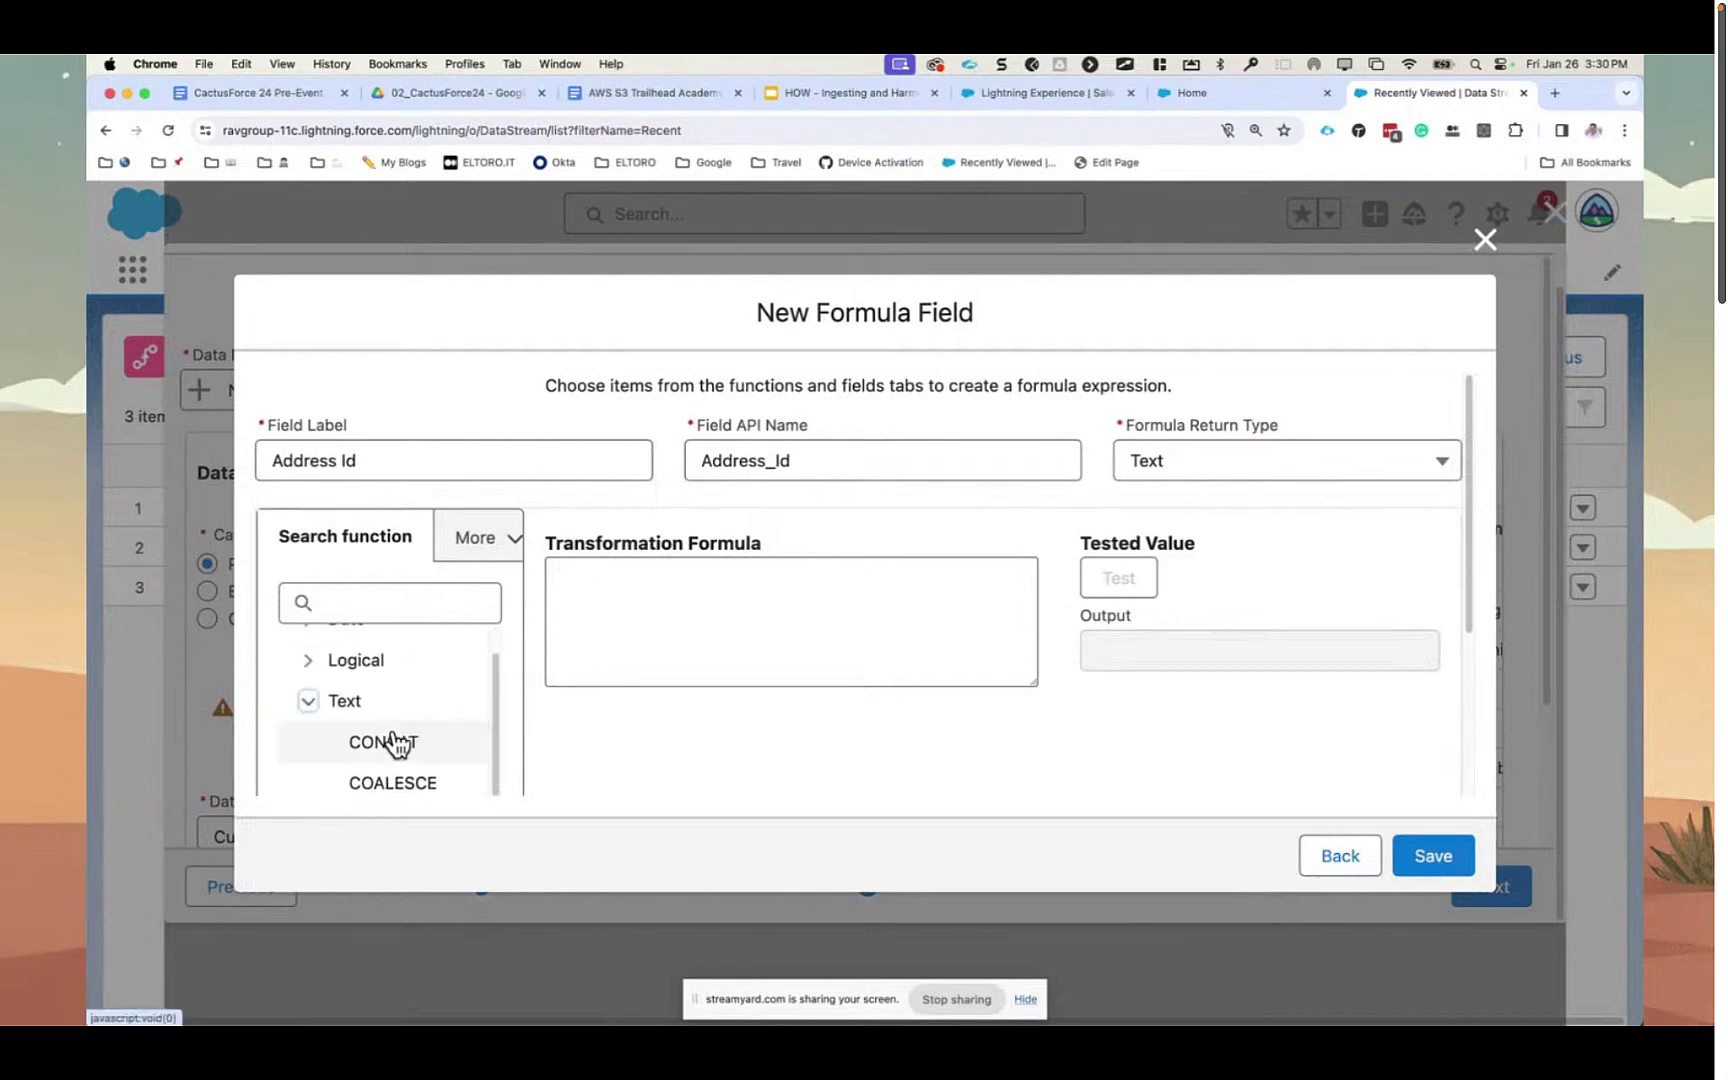
click(389, 742)
click(990, 765)
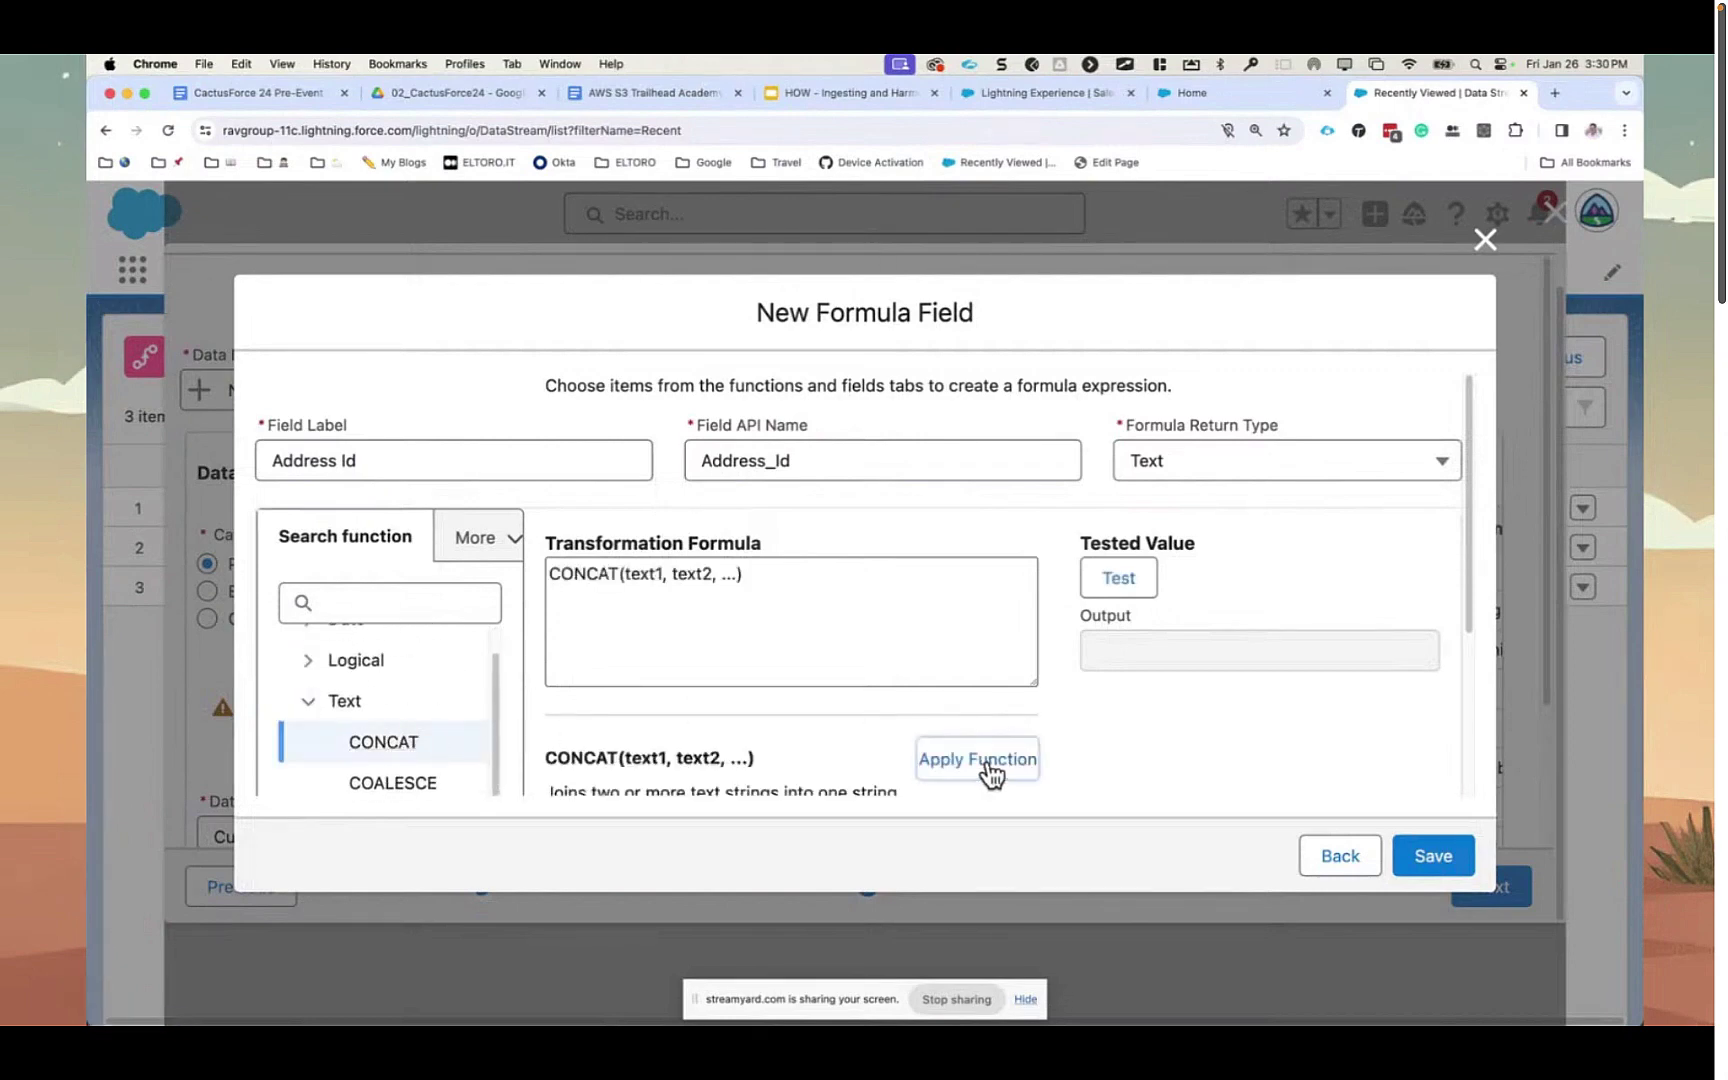
double_click(644, 574)
key(BackSpace)
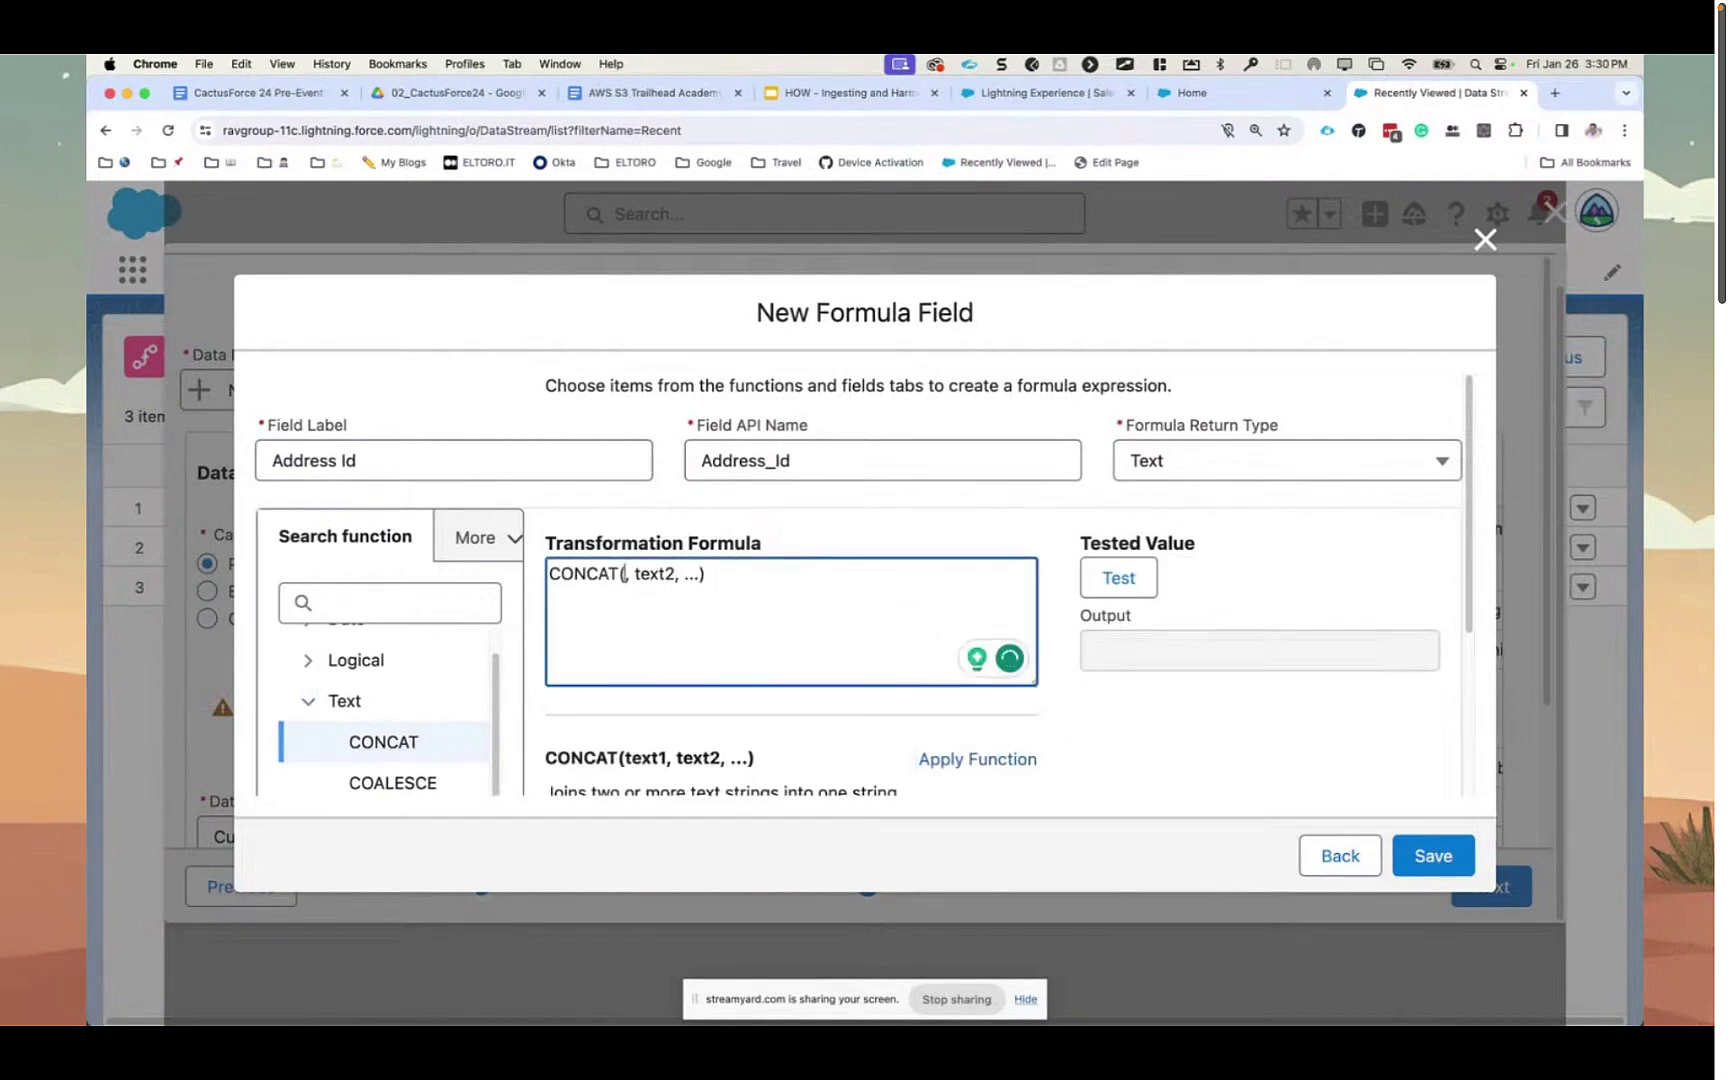
- Find the Customer Ref Number attribute by searching for ref and insert it as the first argument of CONCAT
click(462, 549)
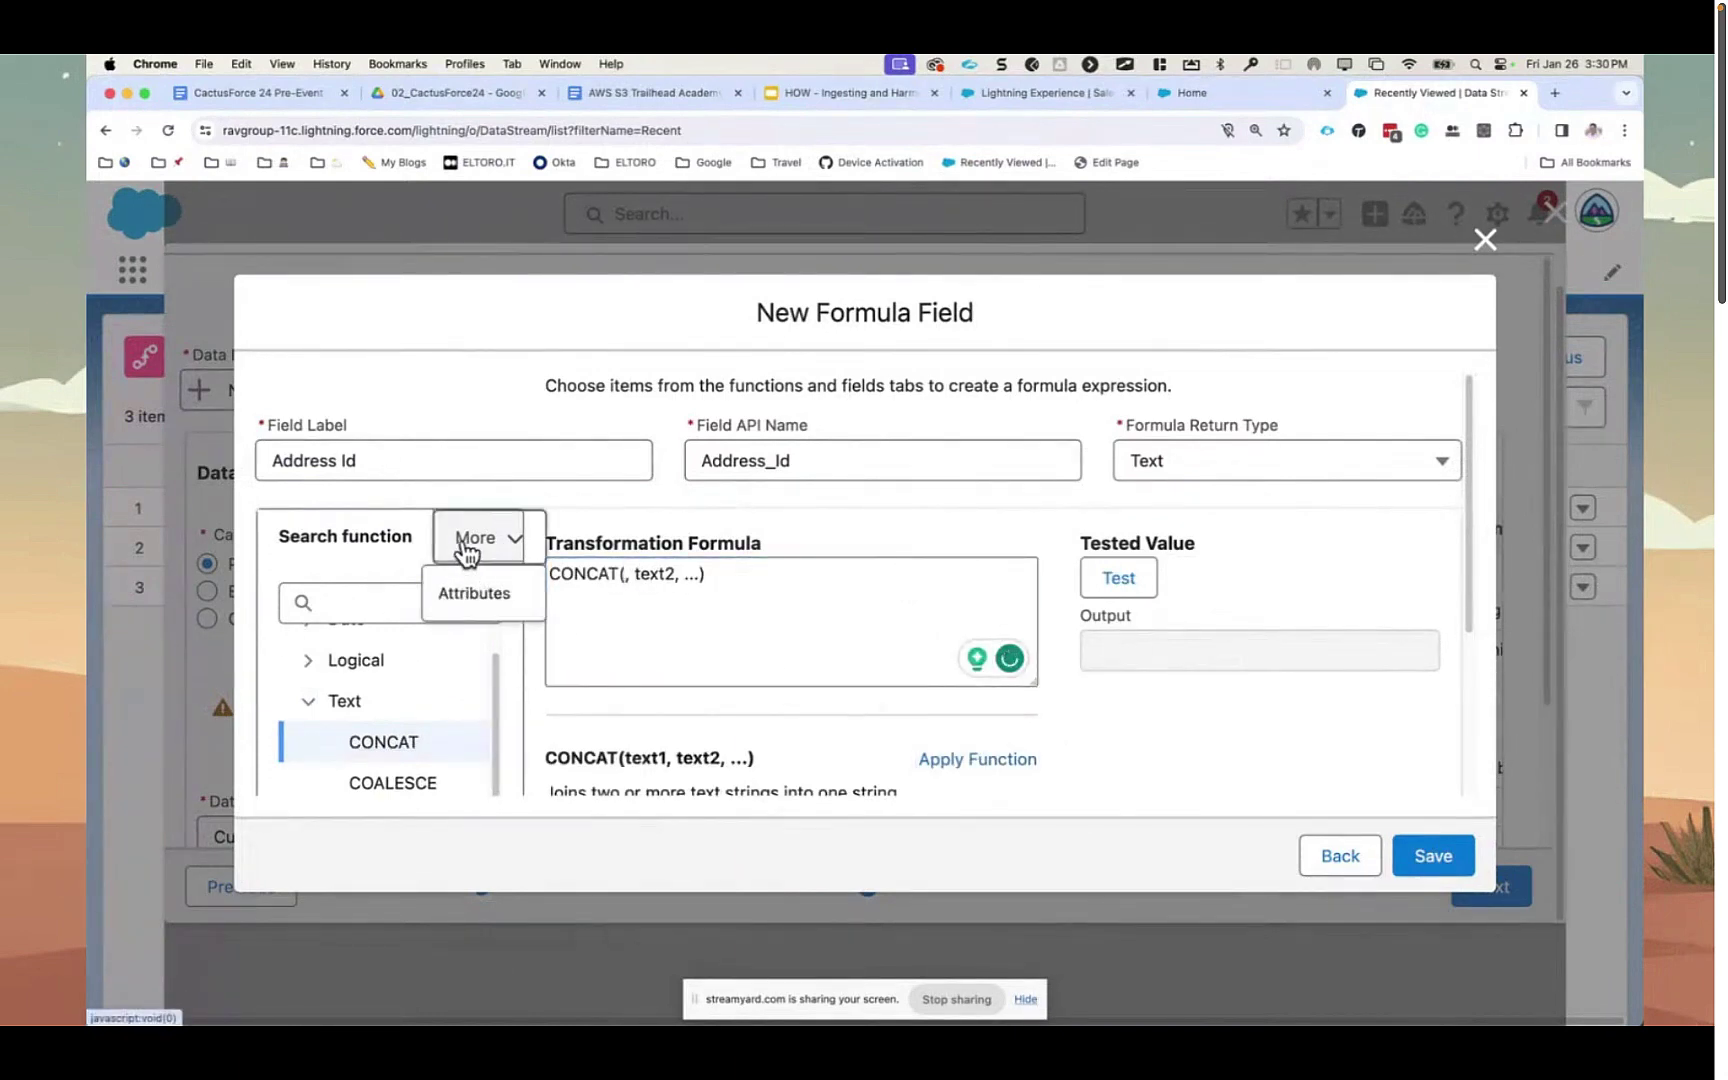
click(466, 546)
key(super+minus)
key(super+minus)
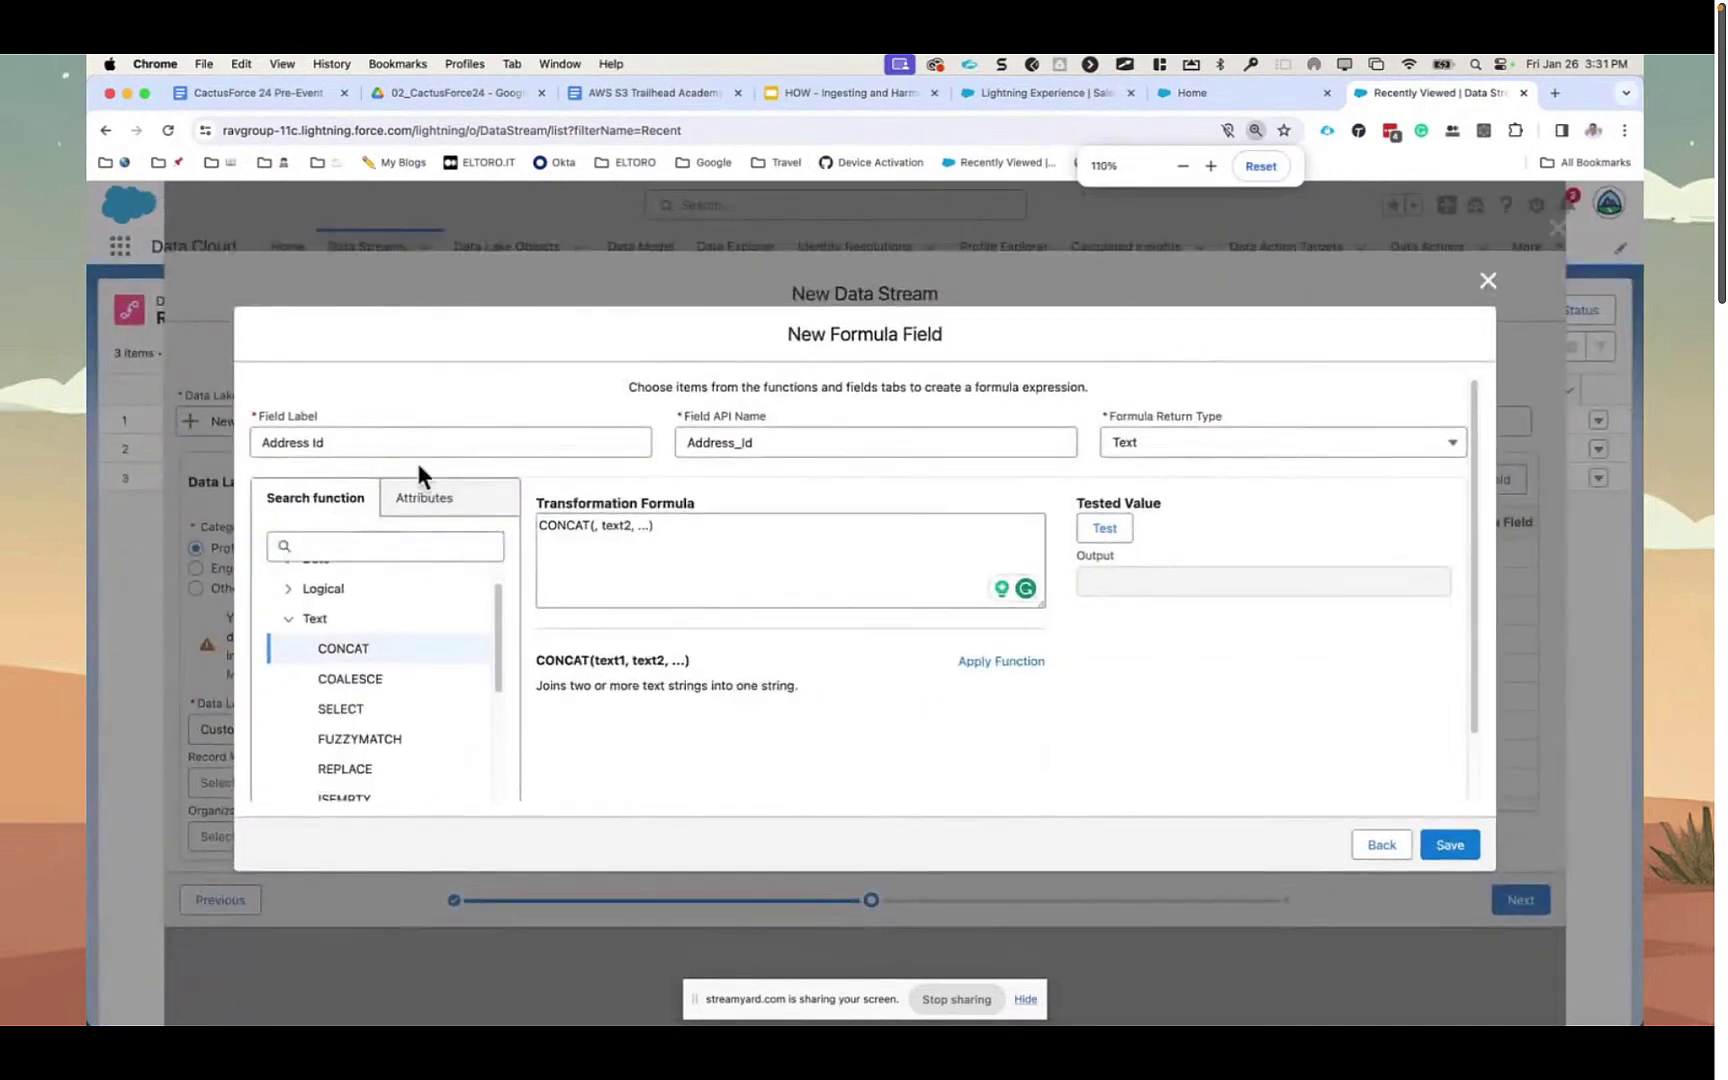
click(422, 503)
click(367, 573)
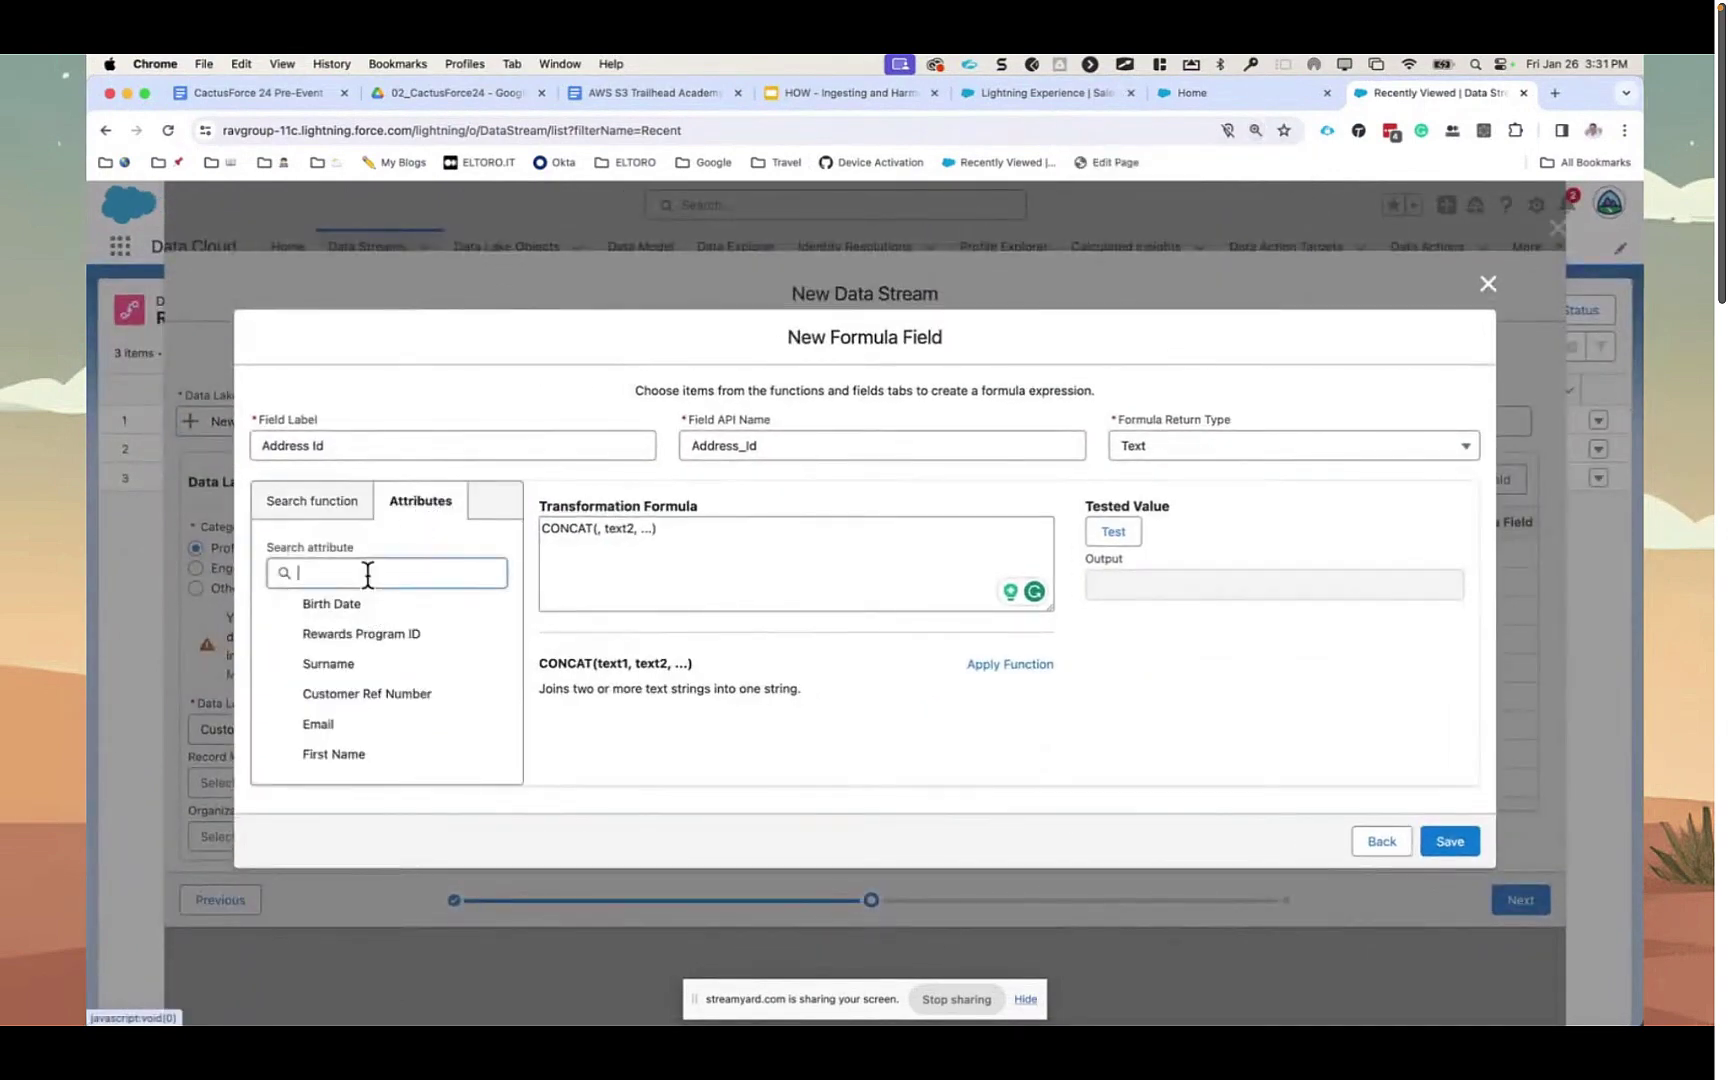
text(ref)
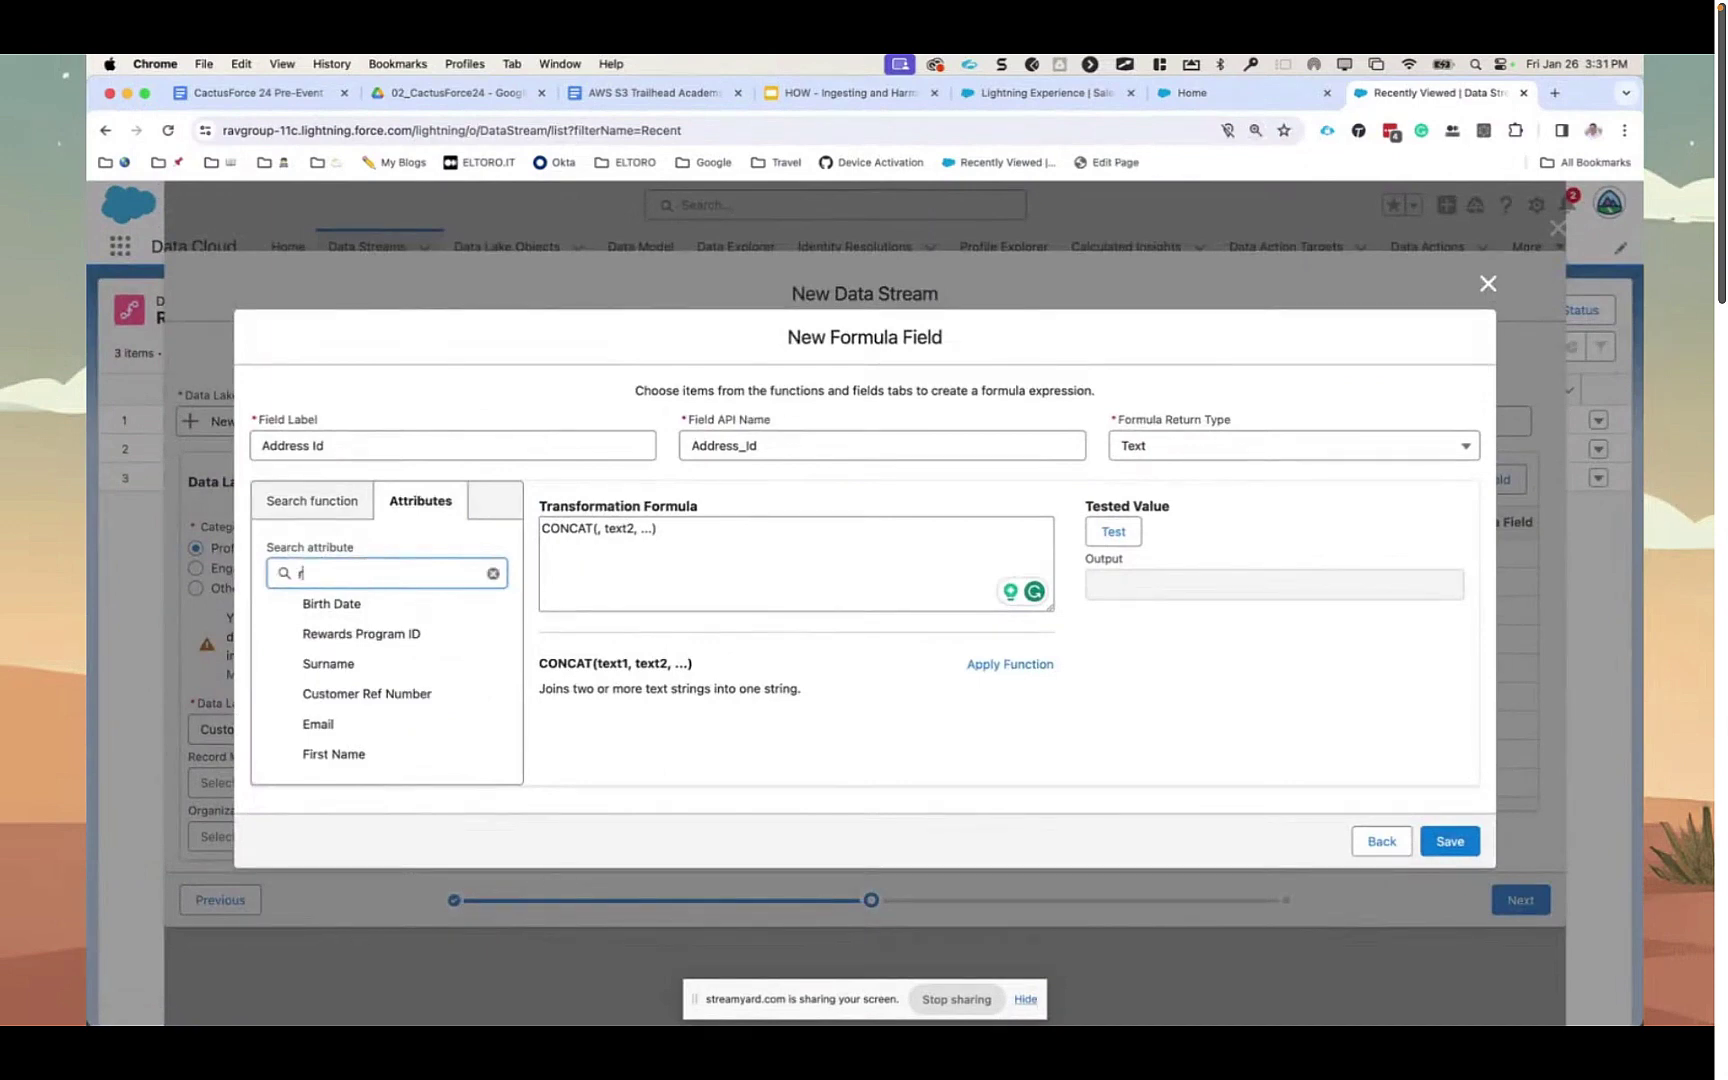
click(396, 650)
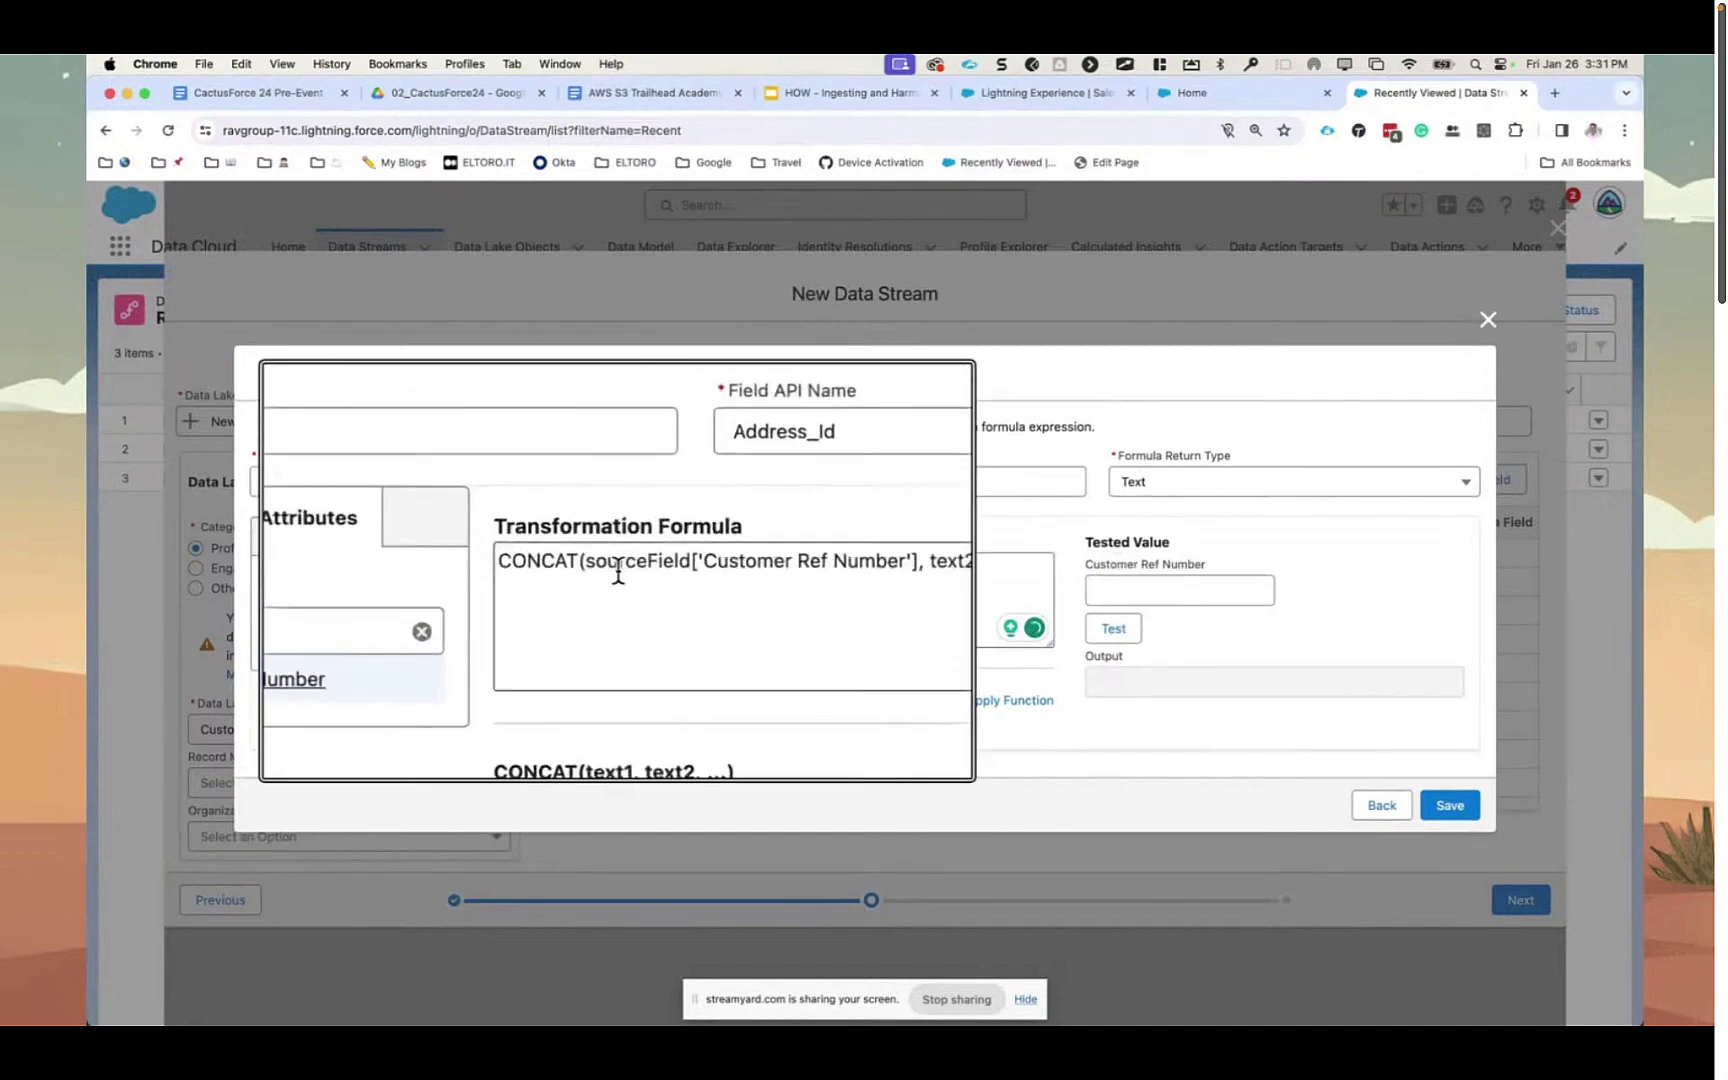
- Replace the remaining placeholder arguments in the CONCAT formula with the text "_CP_Email"
key(alt+super+8)
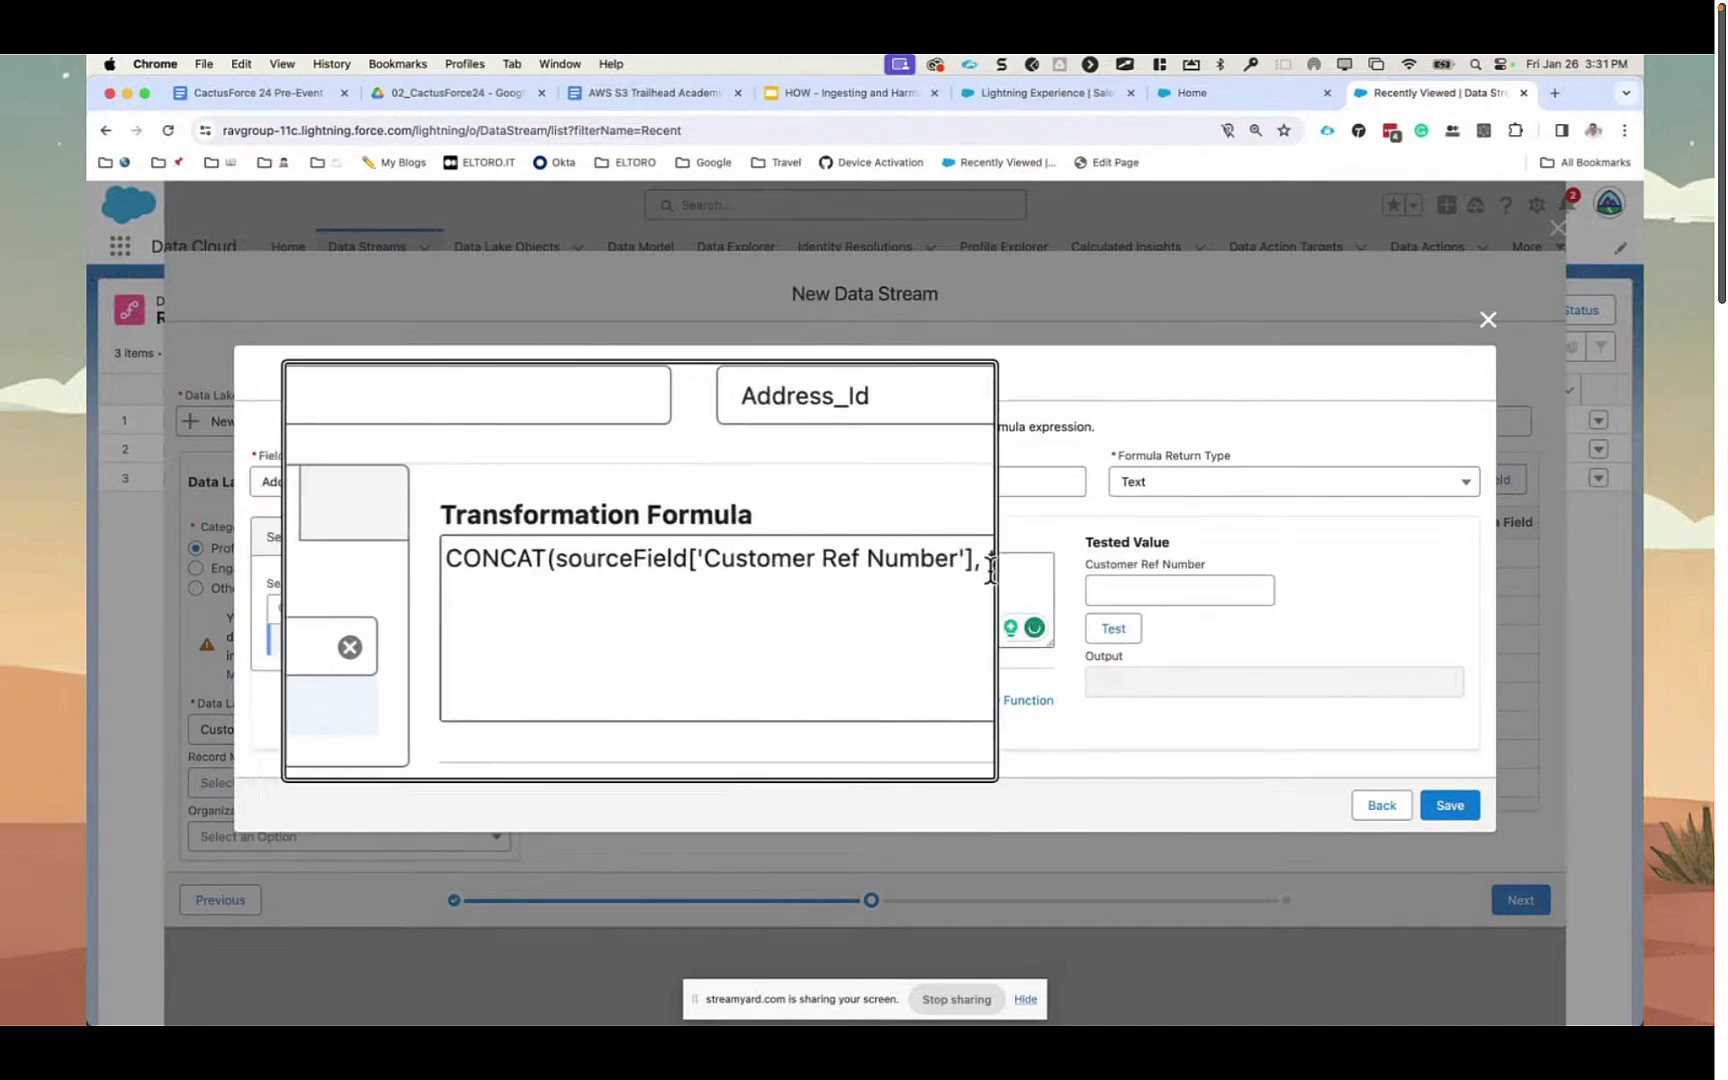
click(918, 556)
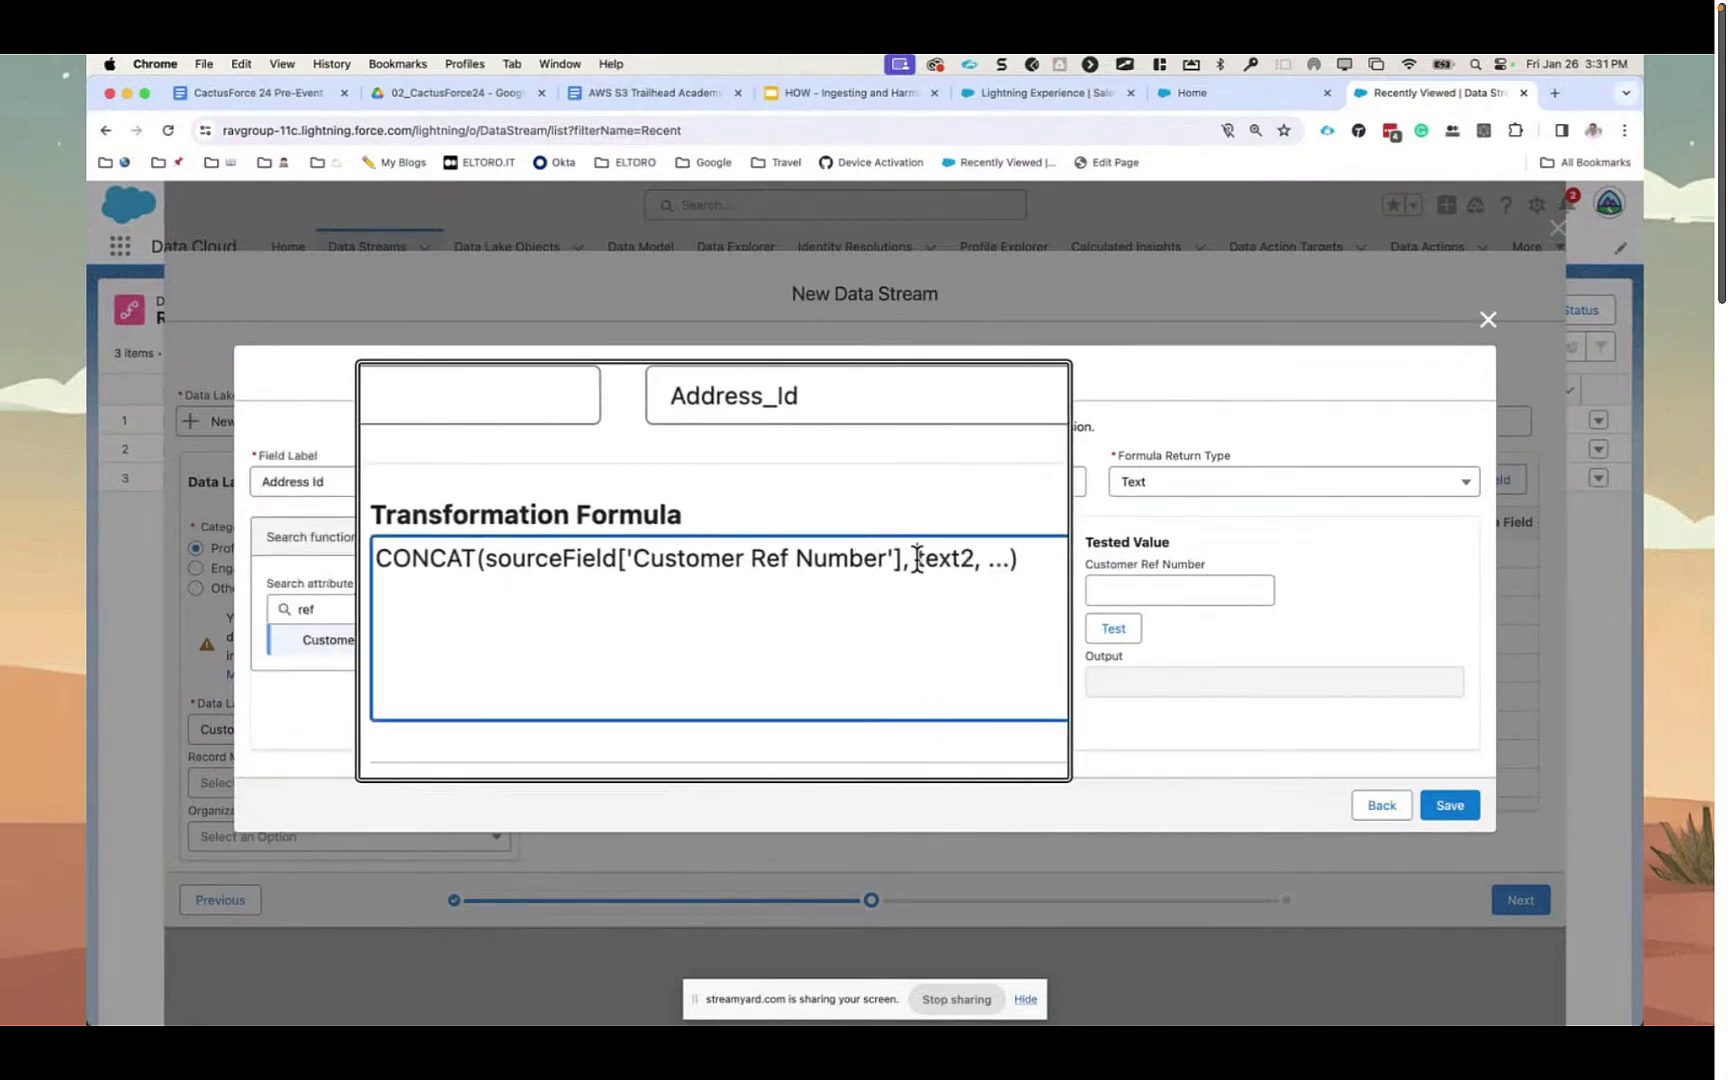
key(shift+Right)
key(shift+Right)
key(shift+Right)
key(shift+Right)
key(shift+Right)
key(shift+Right)
key(shift+Right)
key(shift+Right)
key(shift+Right)
key(shift+Right)
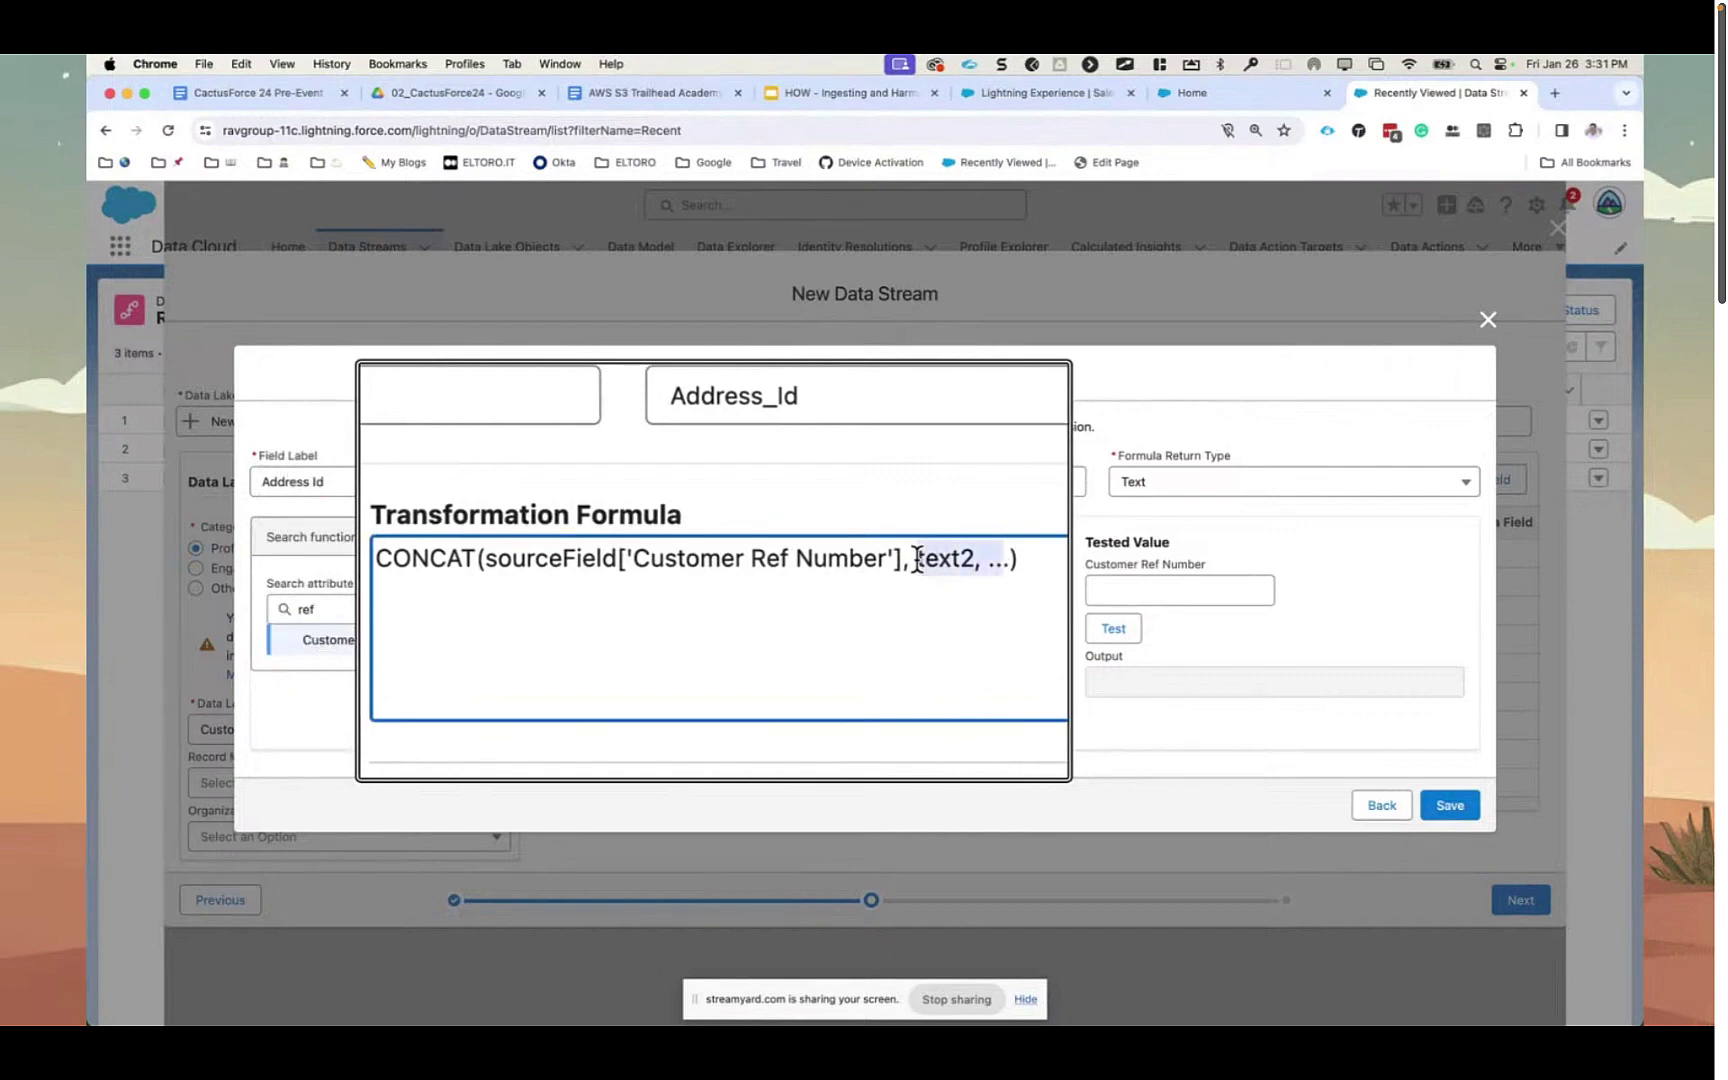
key(BackSpace)
text("")
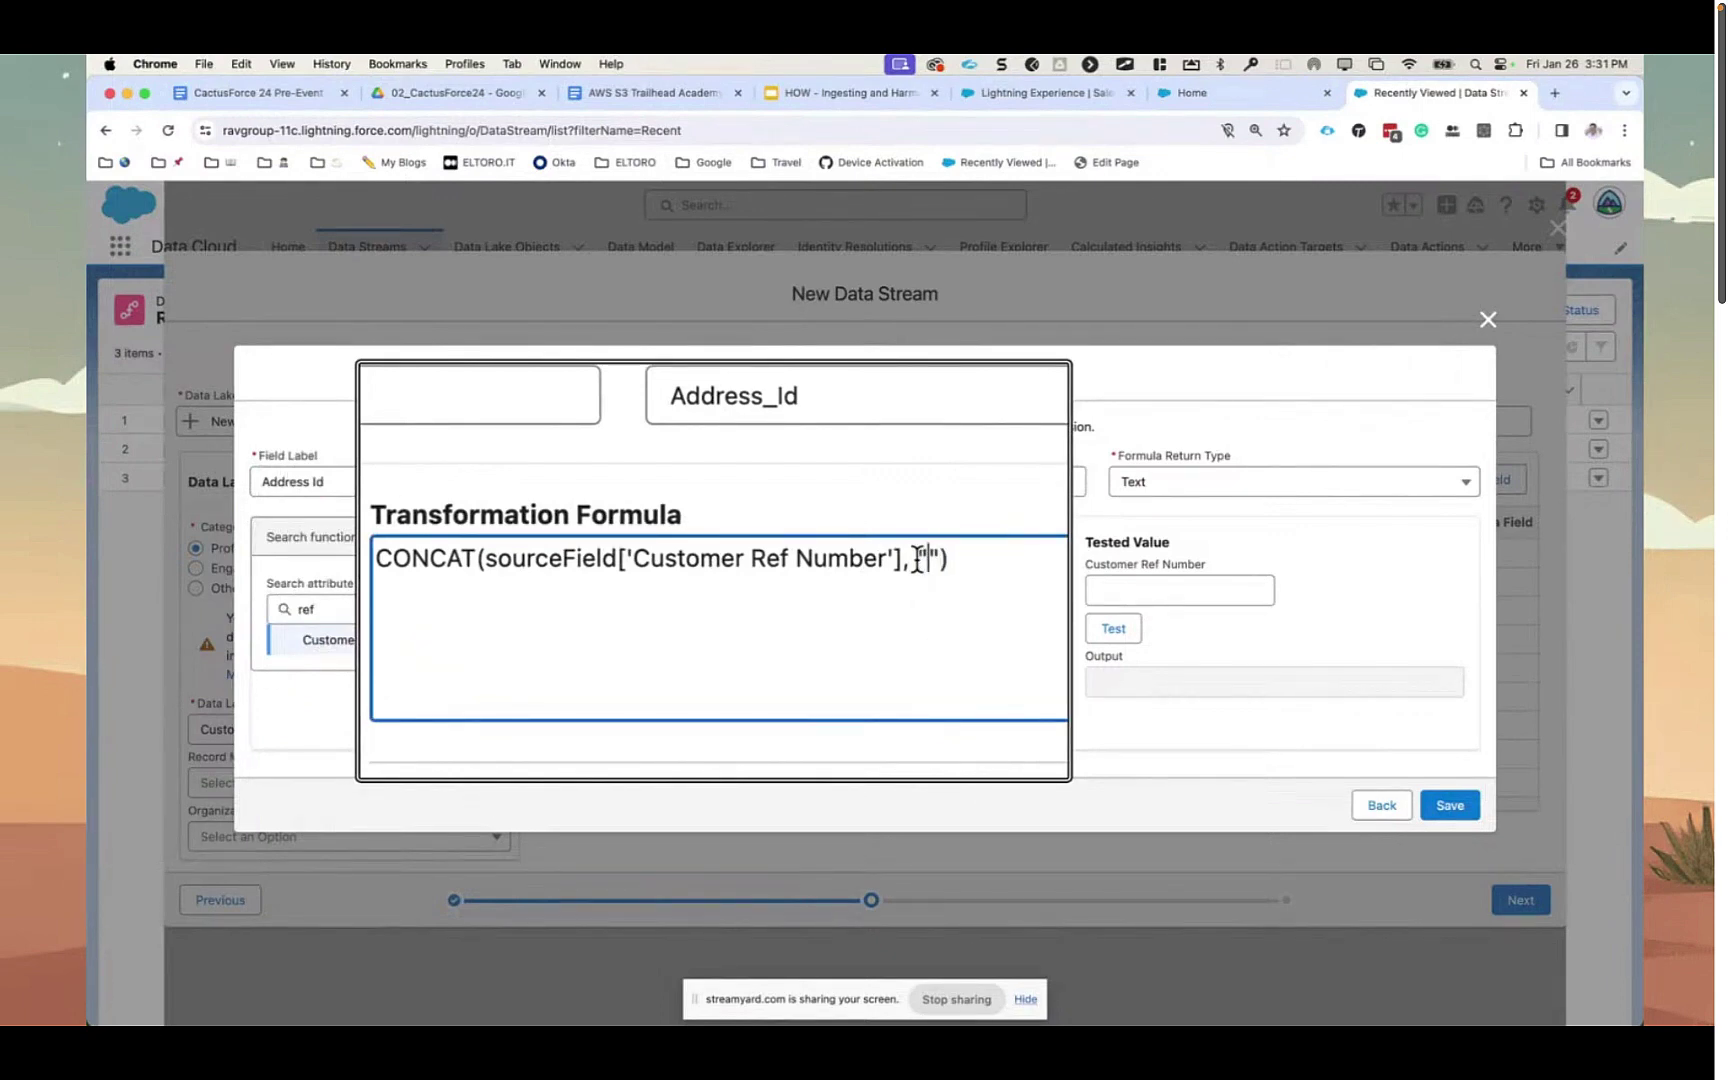
text(_CP_Email)
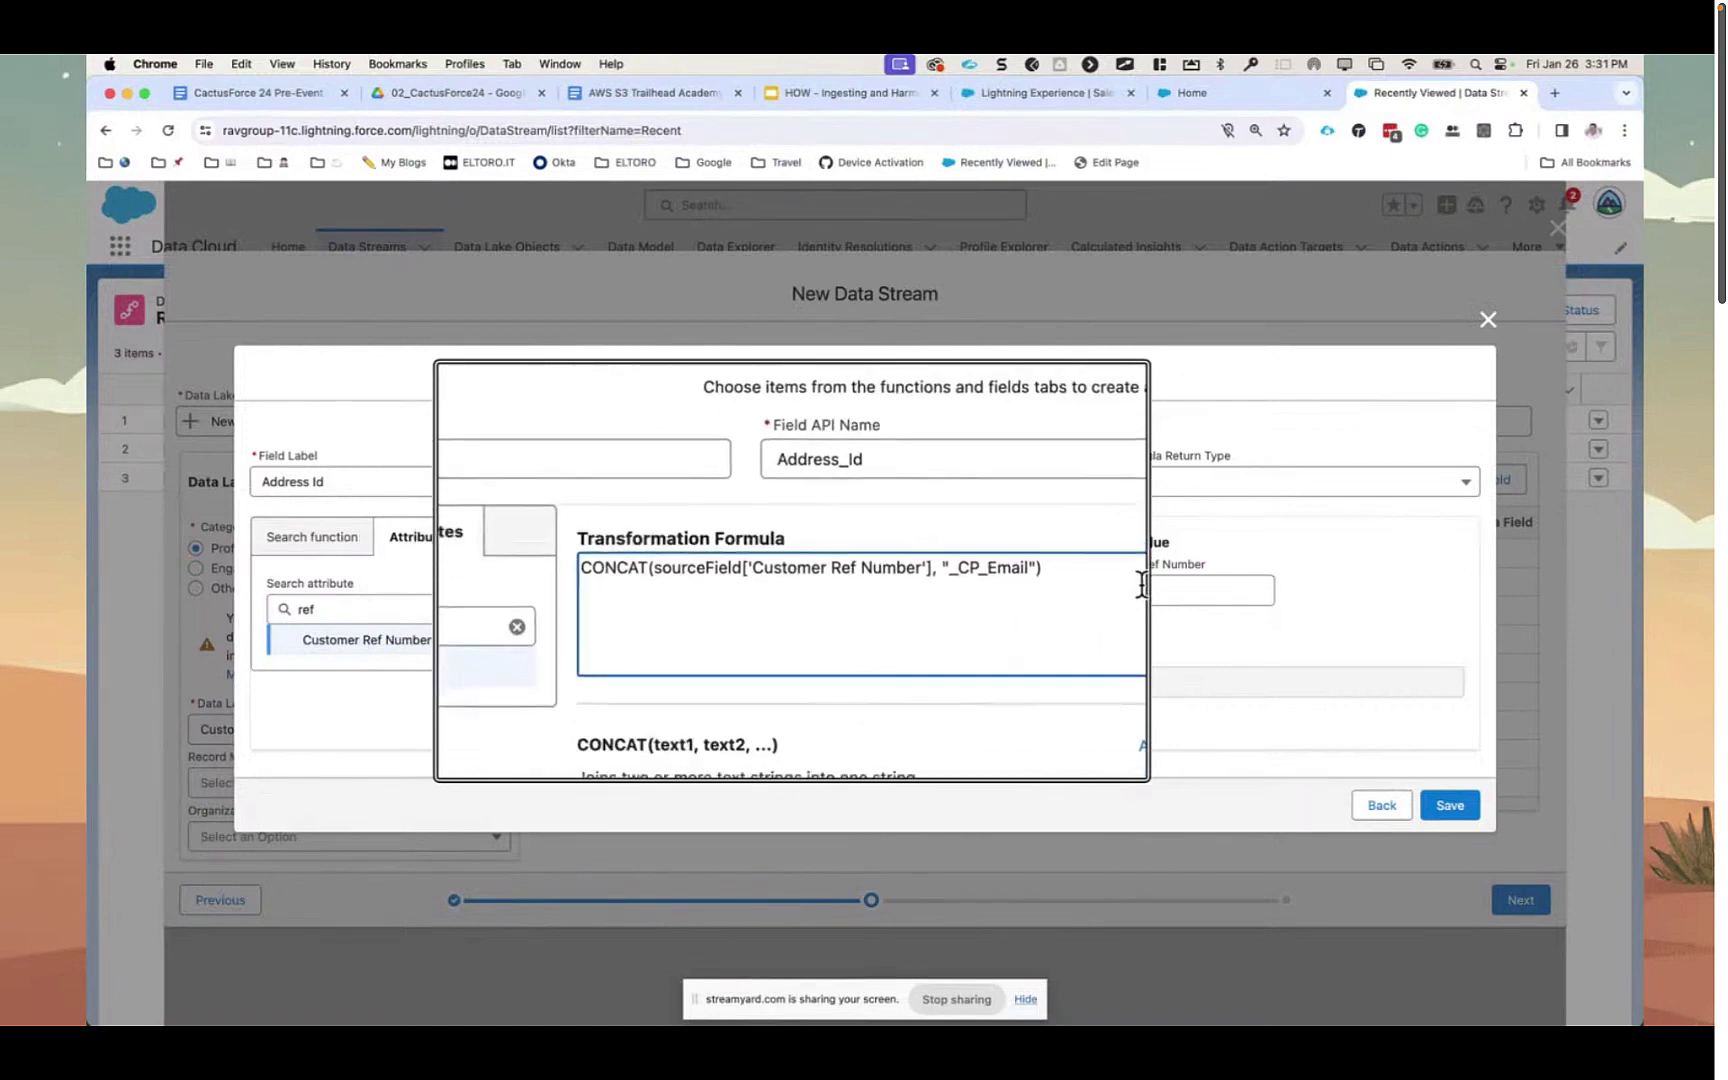
- Test the Address Id formula with a sample customer reference number and save the formula field
click(1223, 590)
text(REF001)
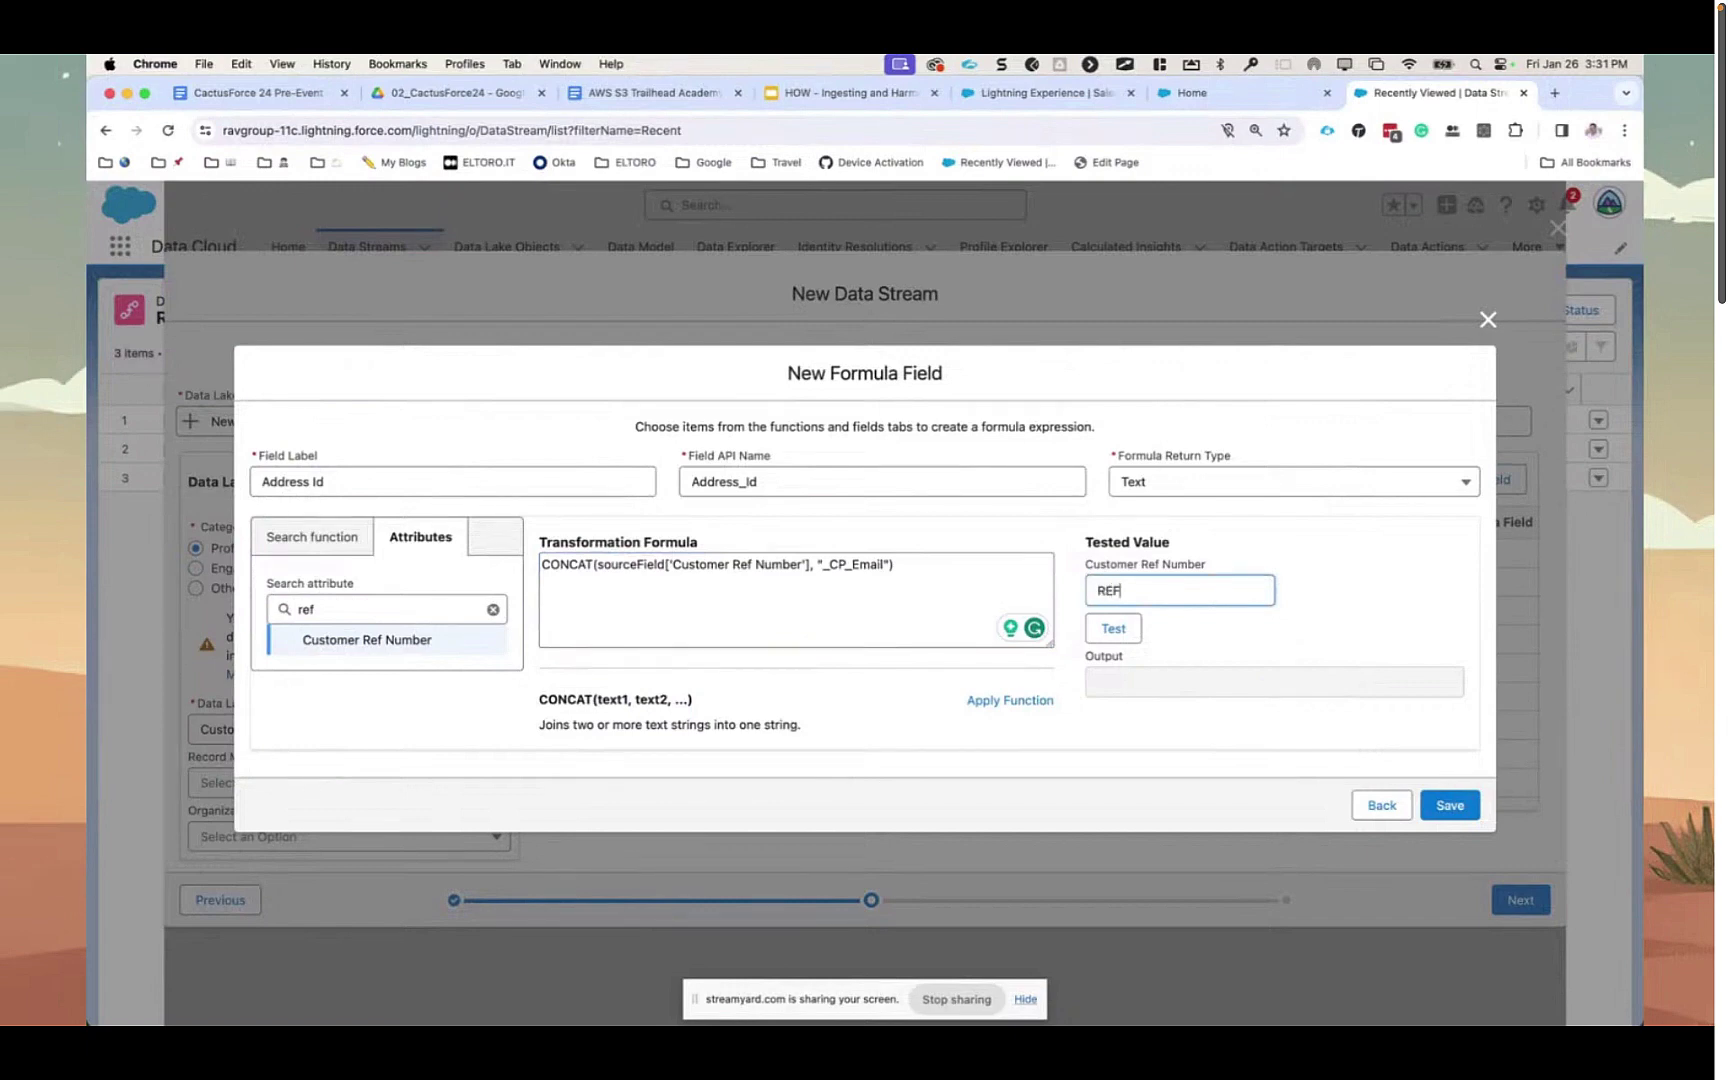
click(1130, 626)
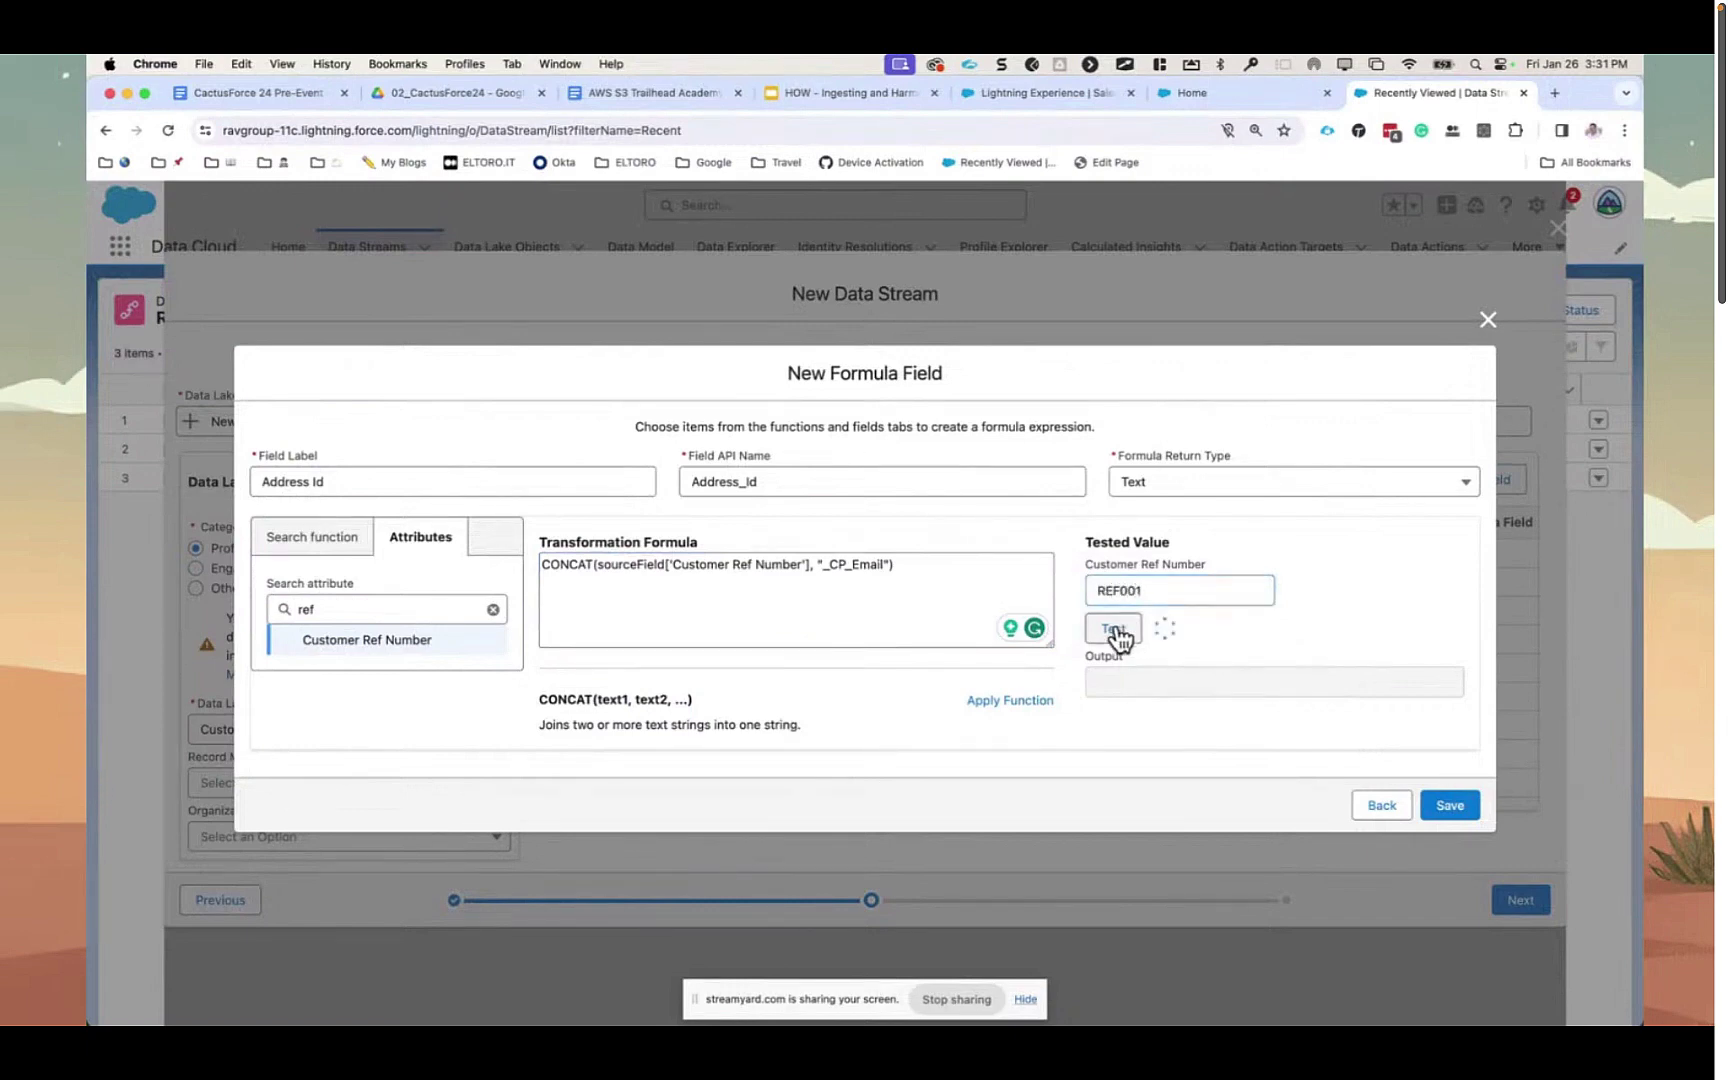
drag(1207, 676, 1068, 682)
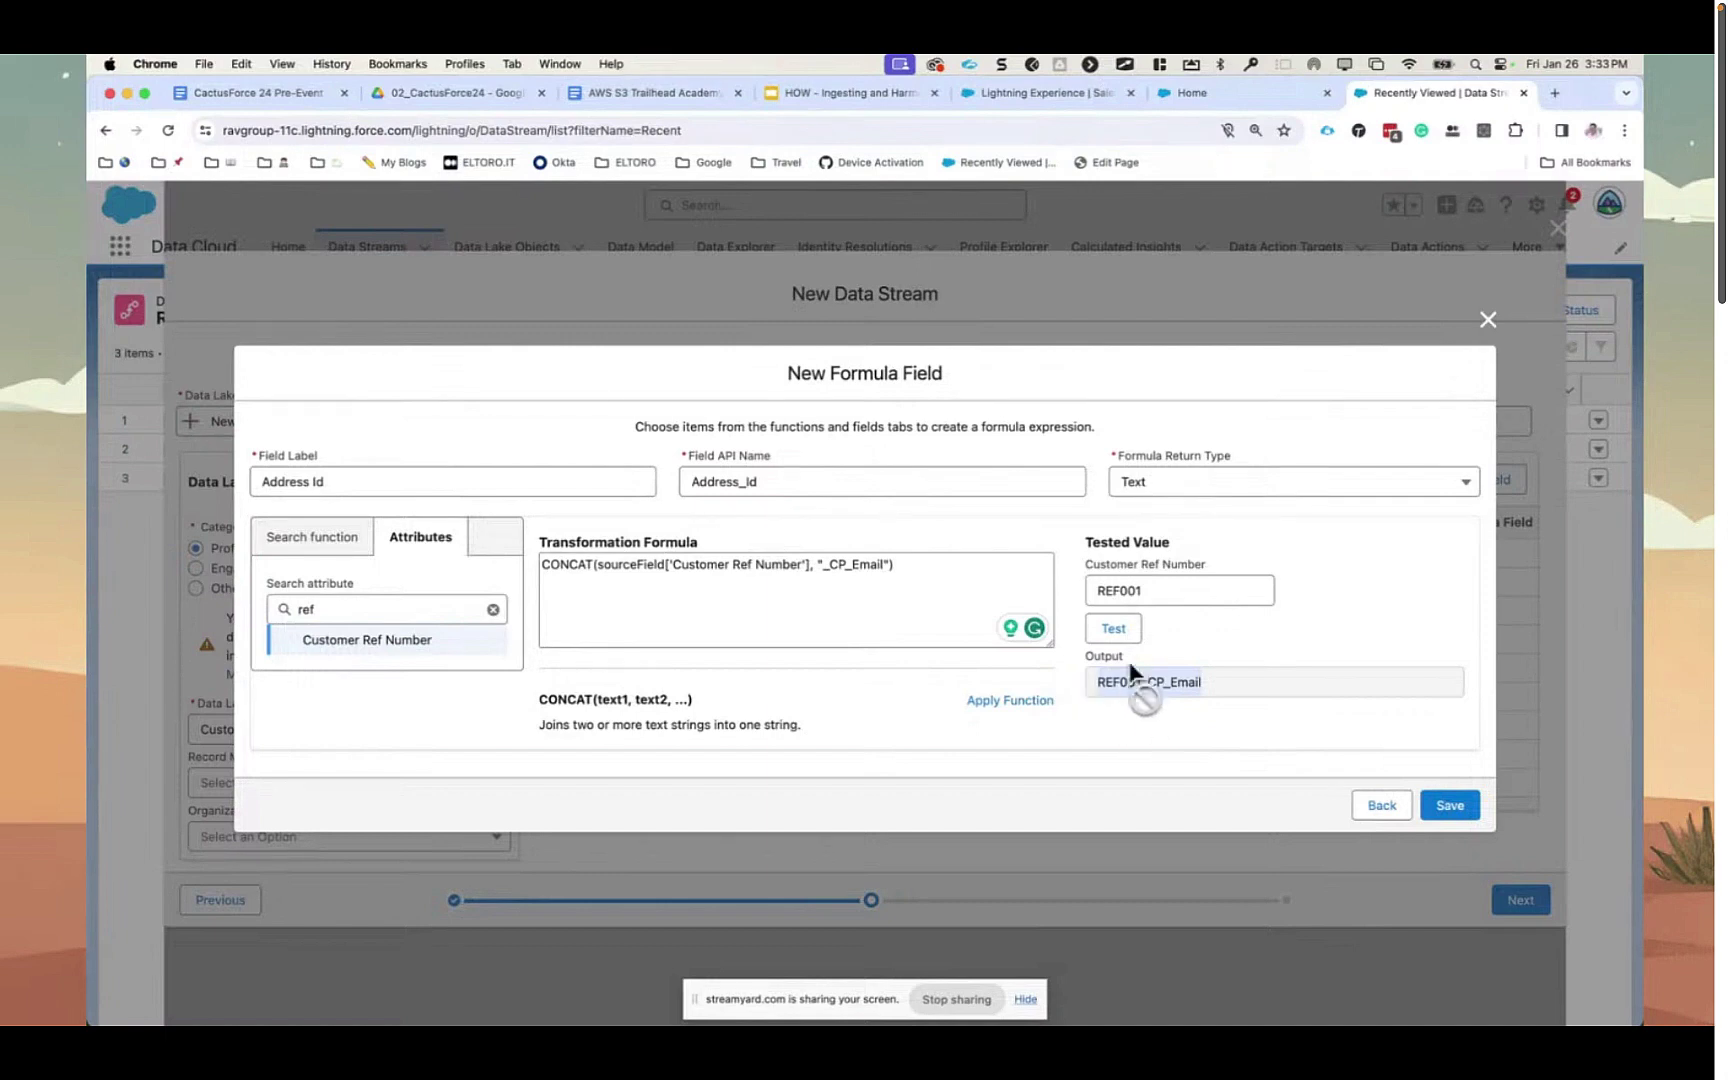
click(1460, 808)
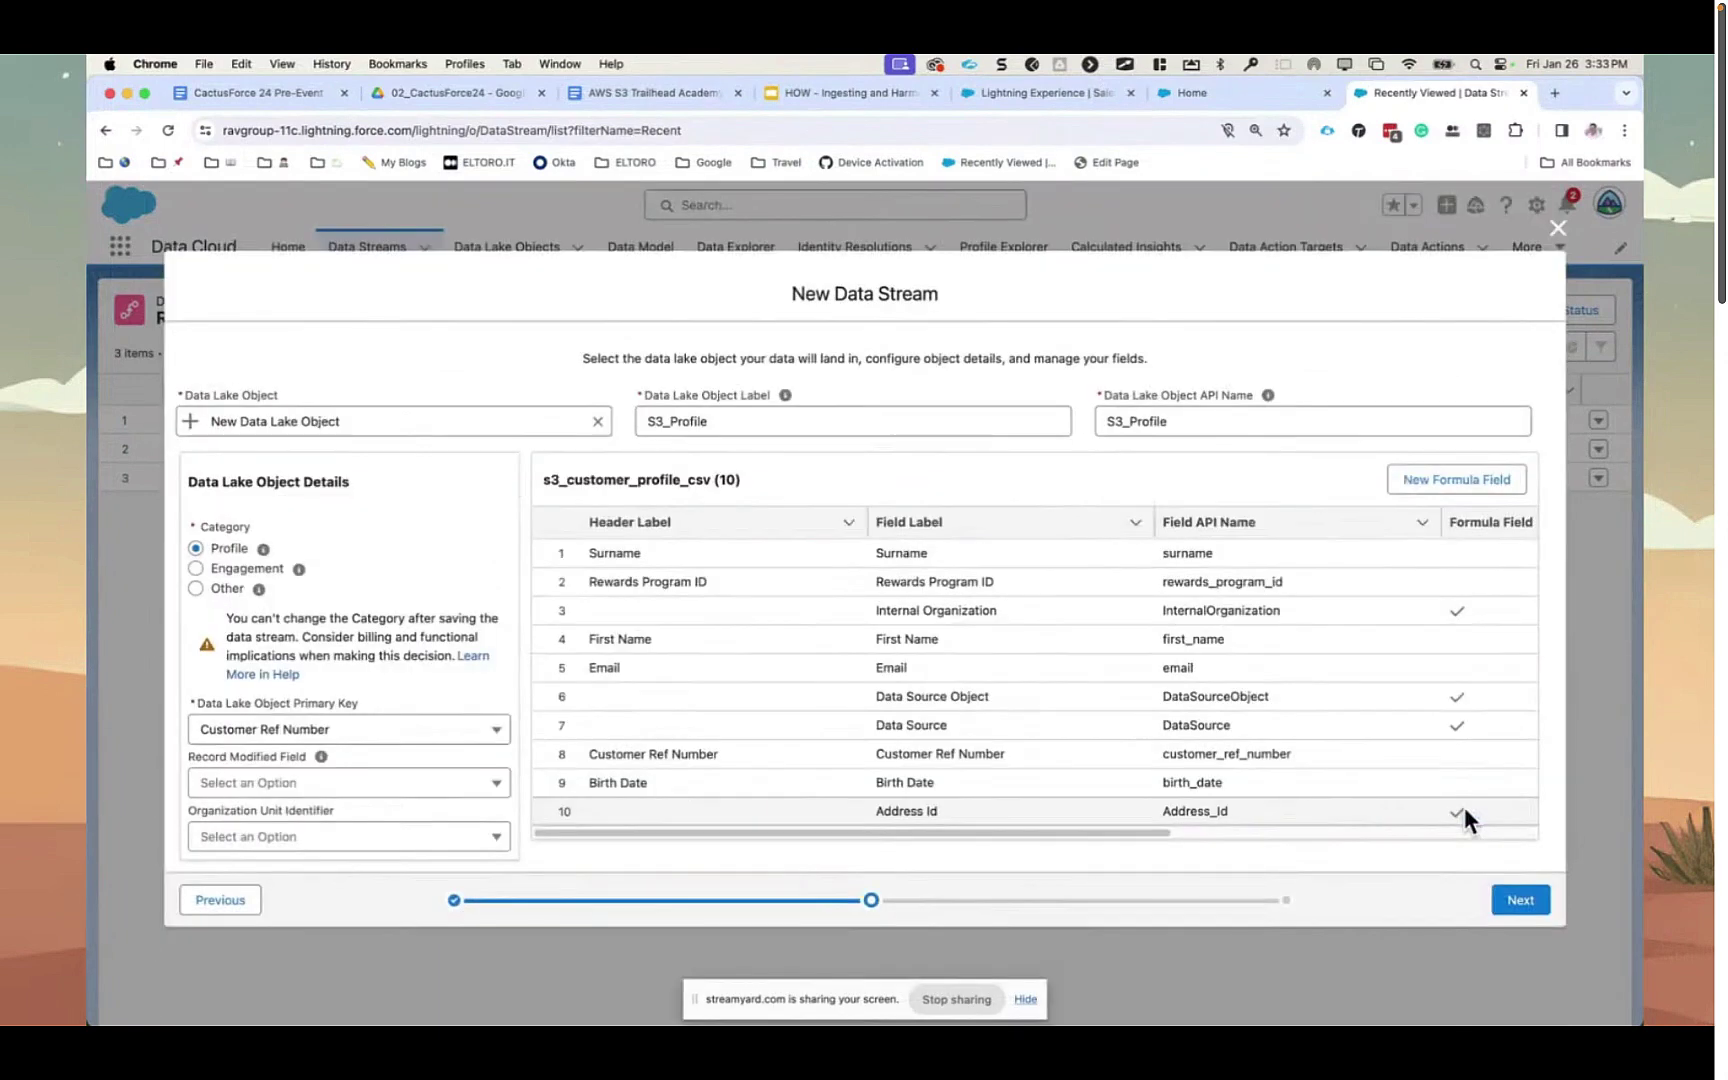
- Continue to the stream's deployment settings, choosing Upsert as the refresh mode and None as the schedule frequency
click(1520, 903)
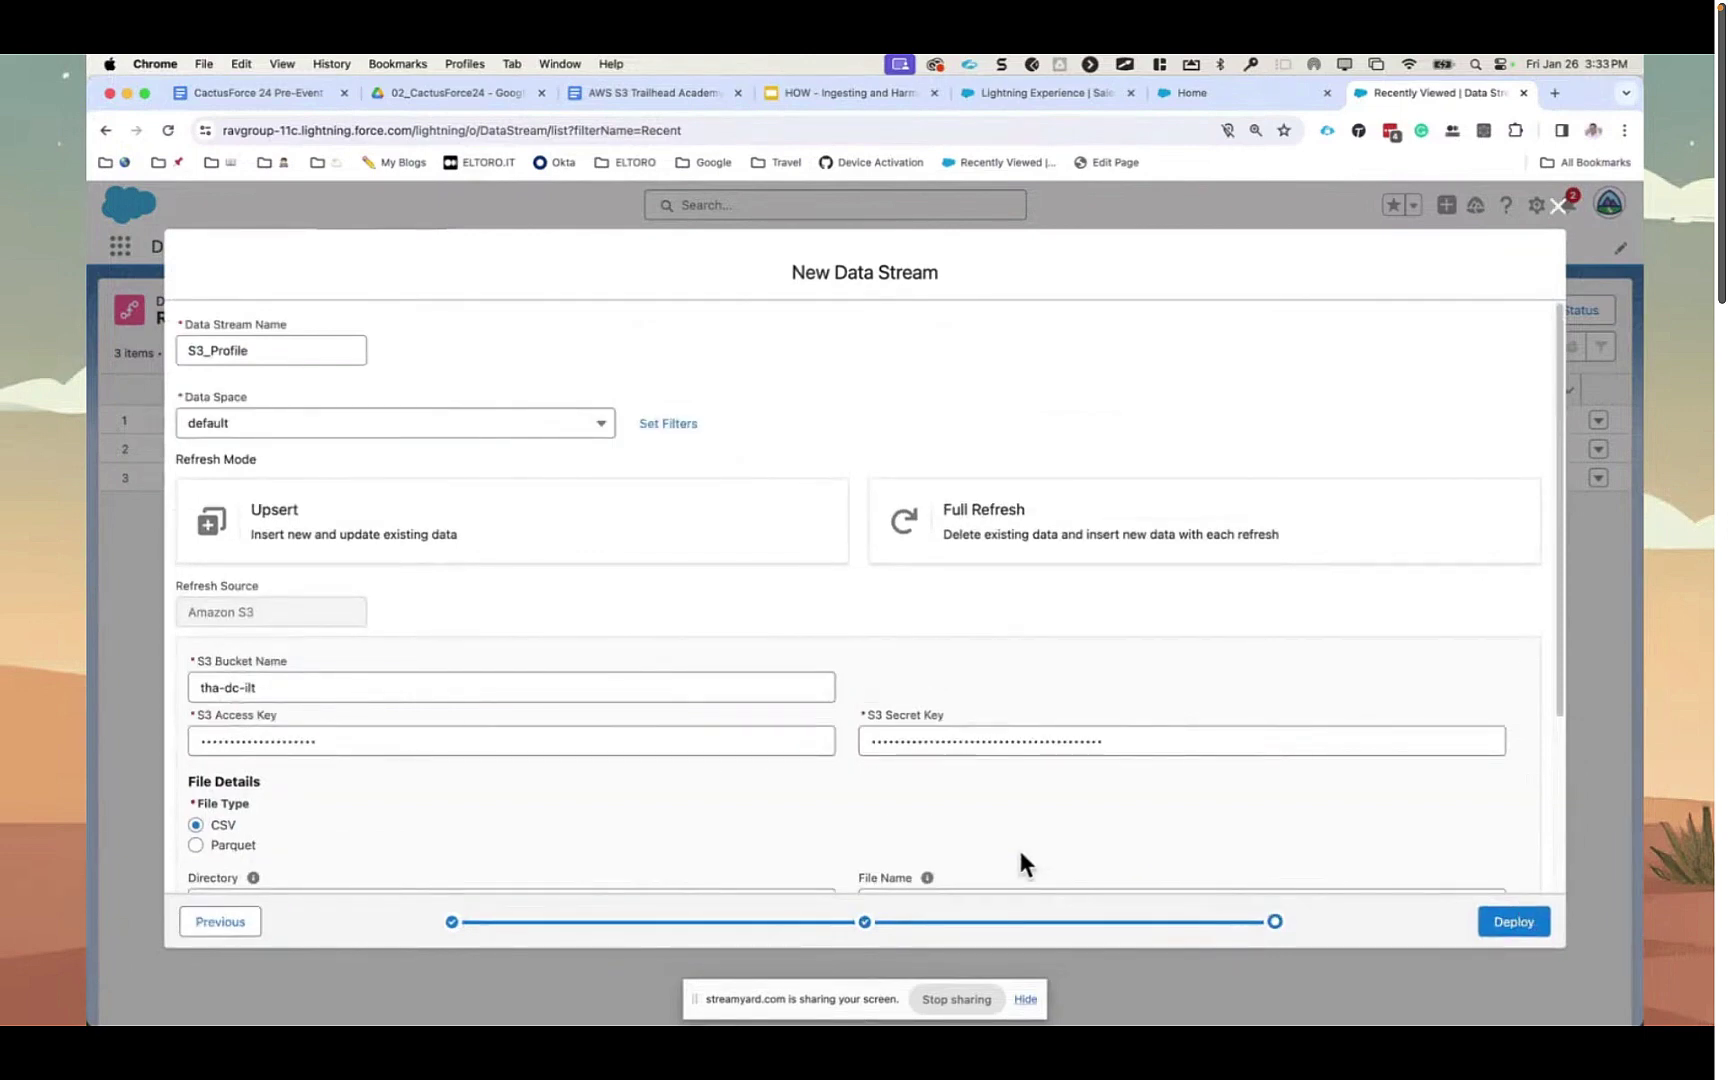
click(528, 532)
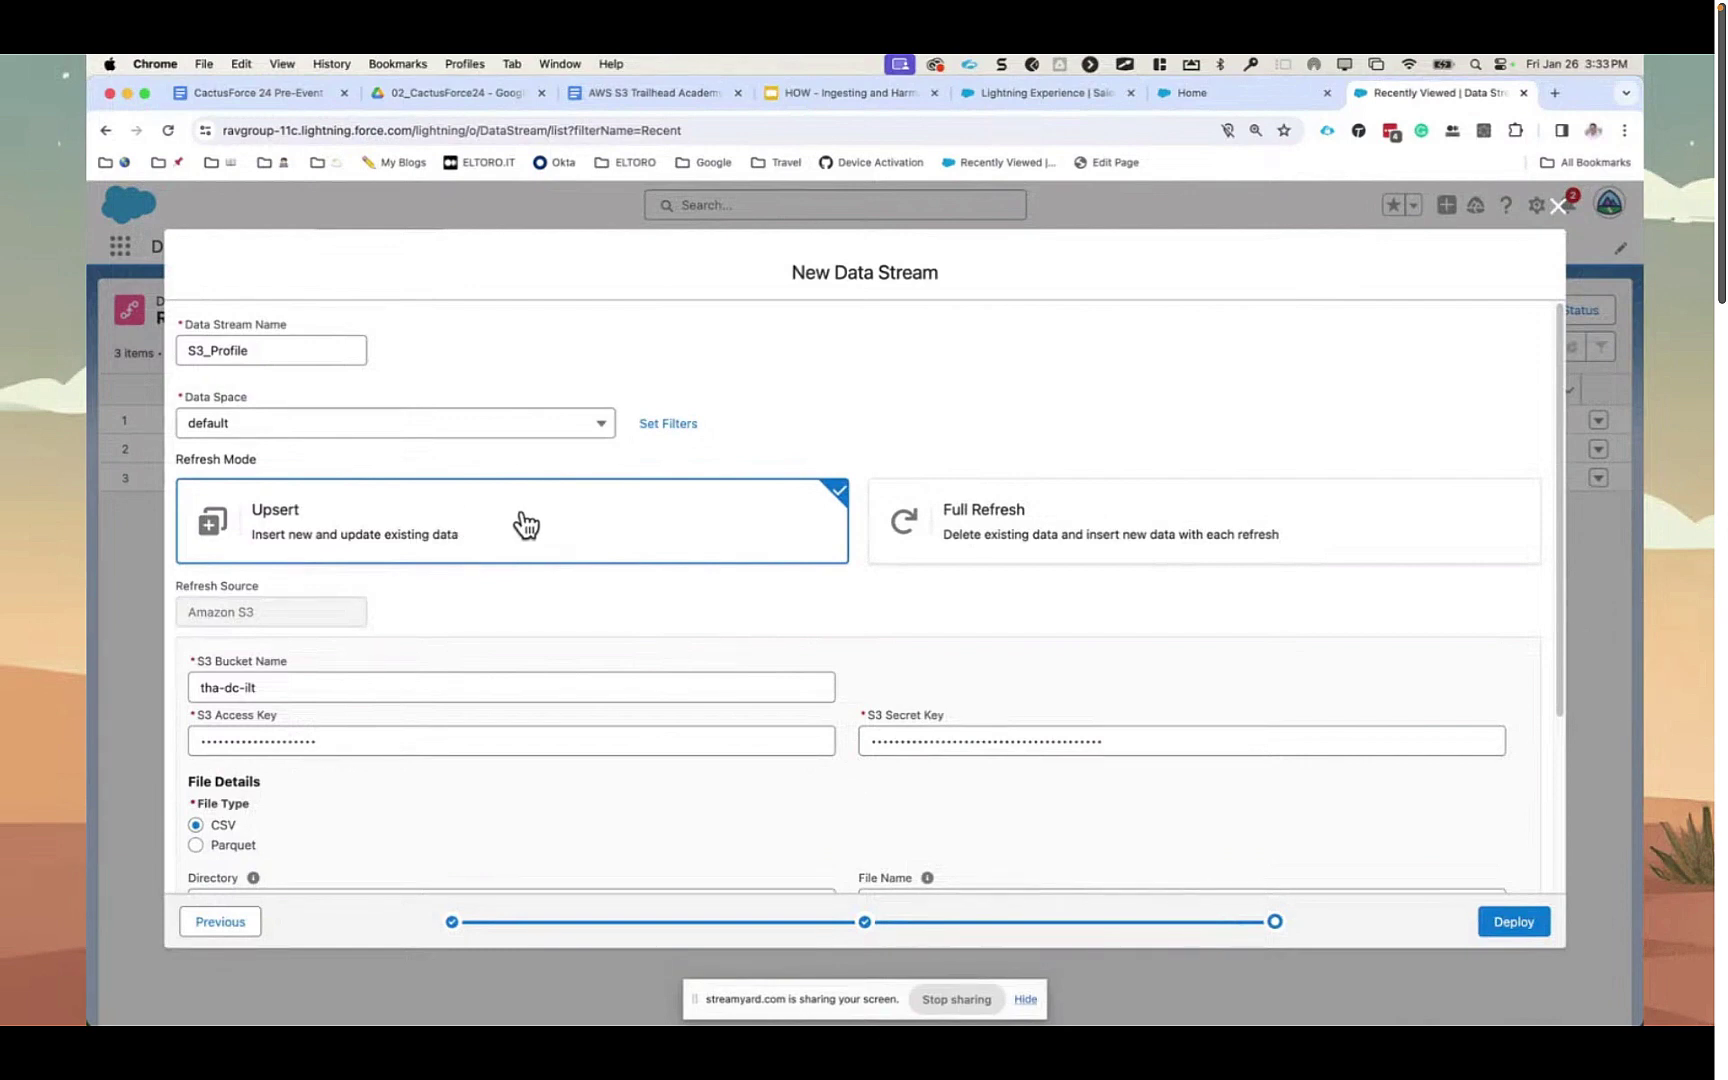
scroll(525, 524, down, 5)
click(375, 810)
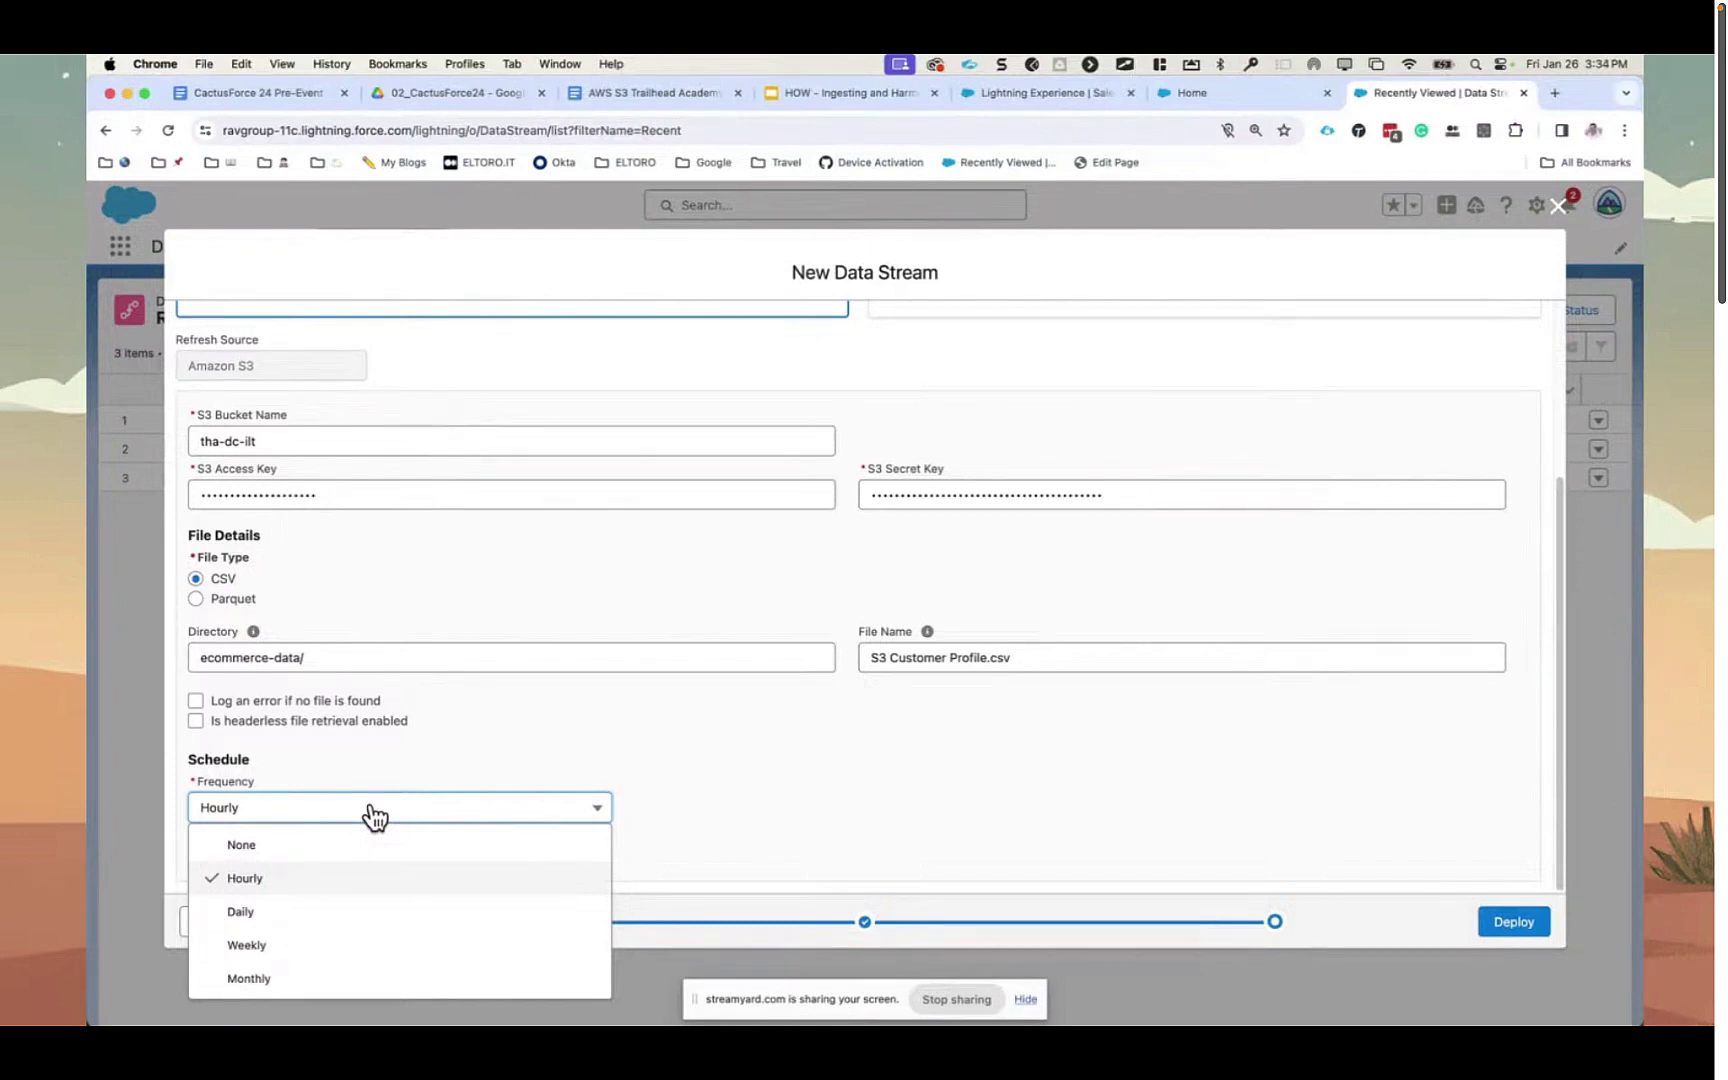
click(336, 845)
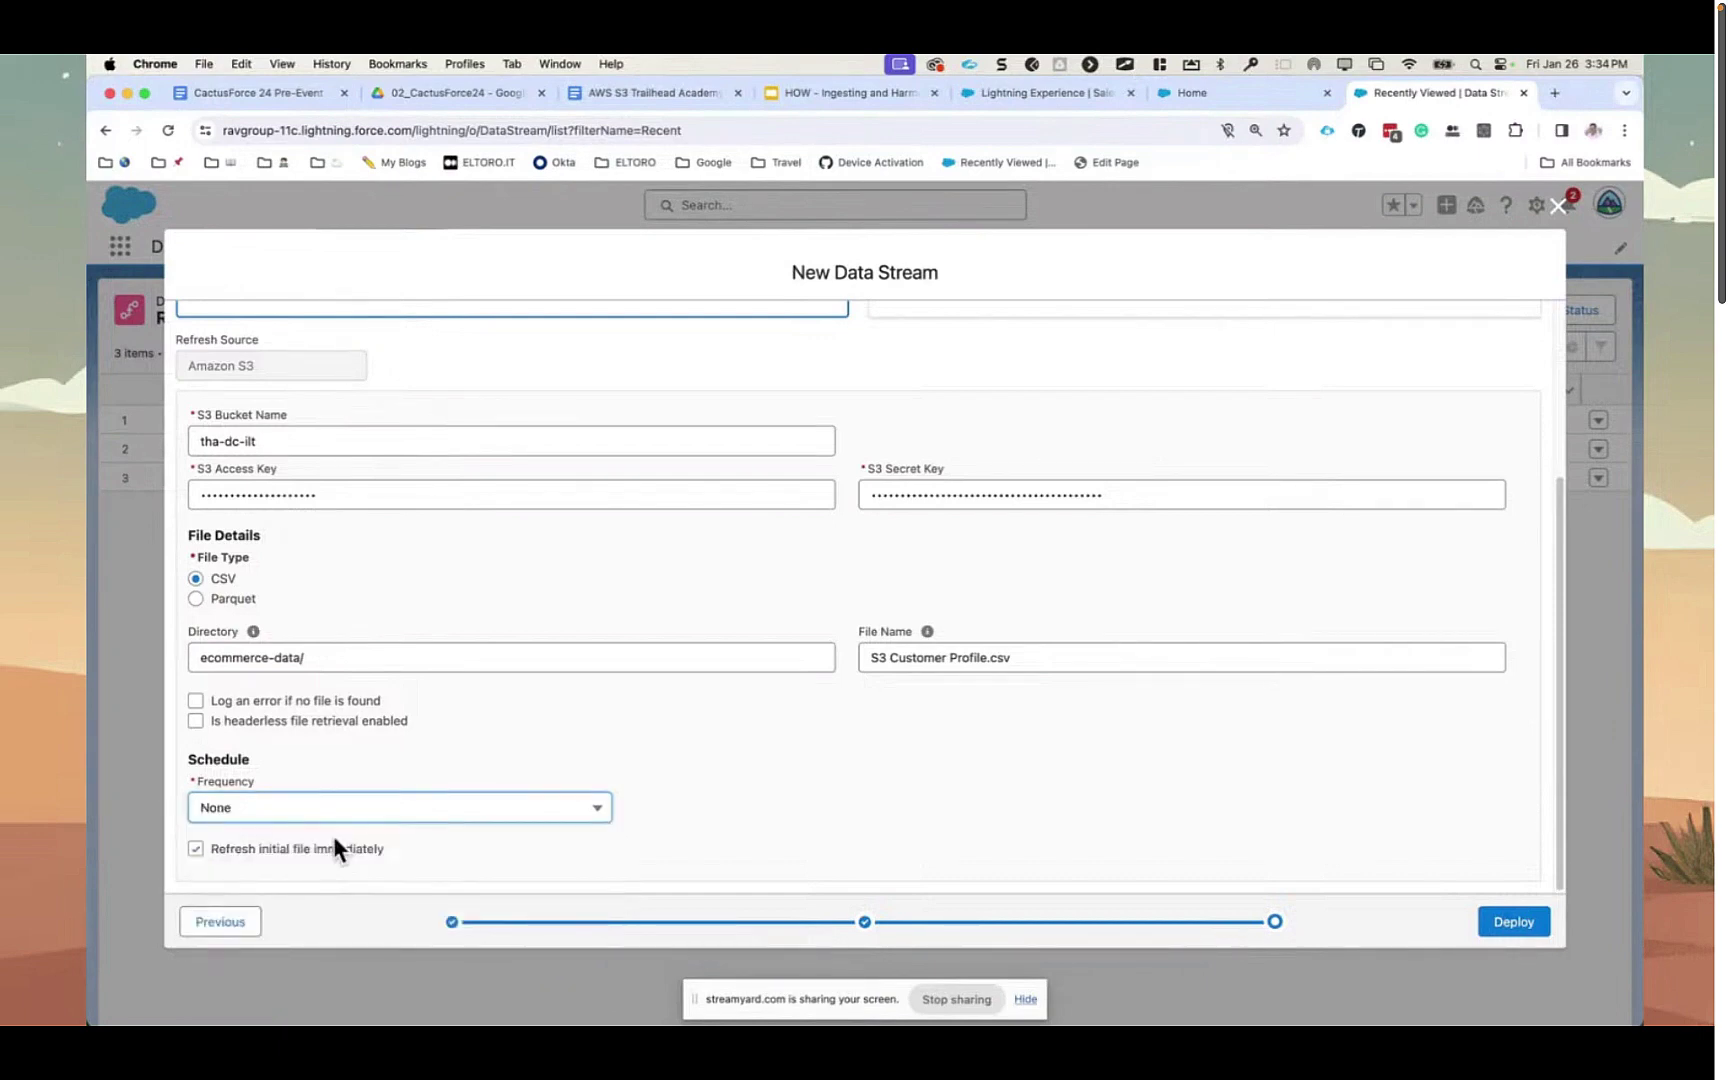
- Switch the refresh mode to Full Refresh and deploy the S3_Profile data stream, updating its last run status
scroll(335, 846, up, 5)
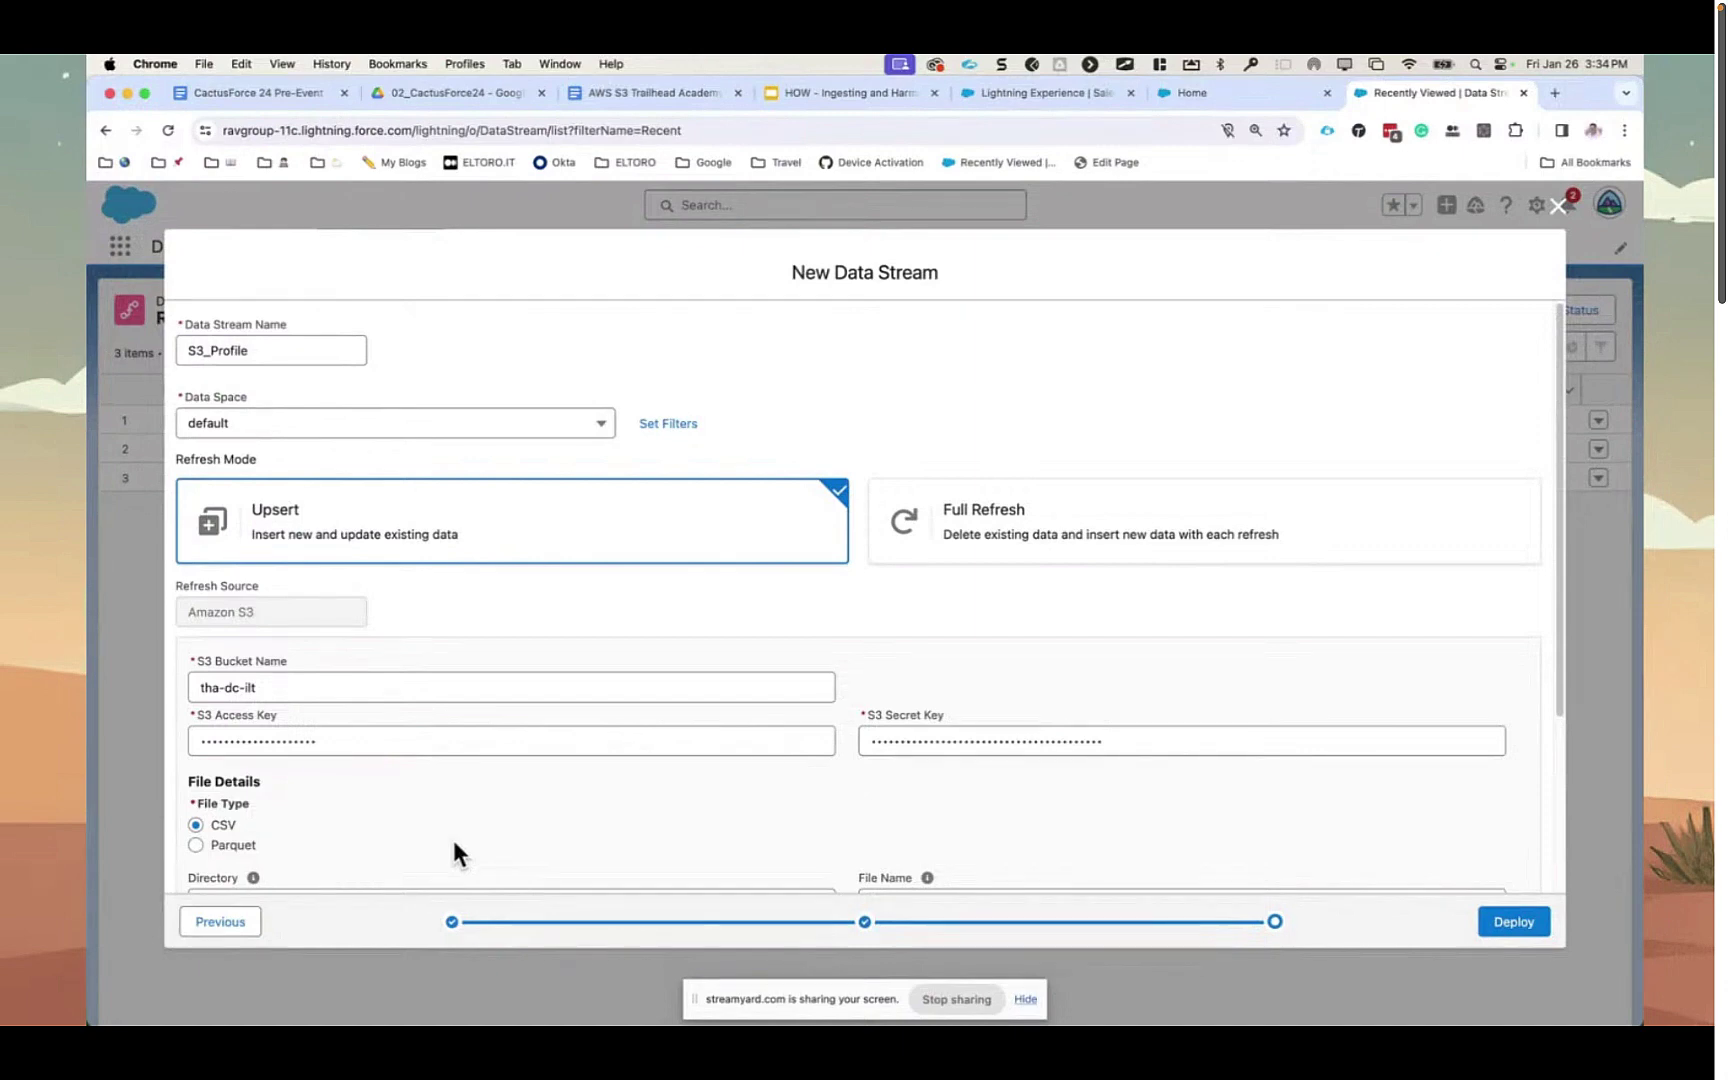
click(1166, 522)
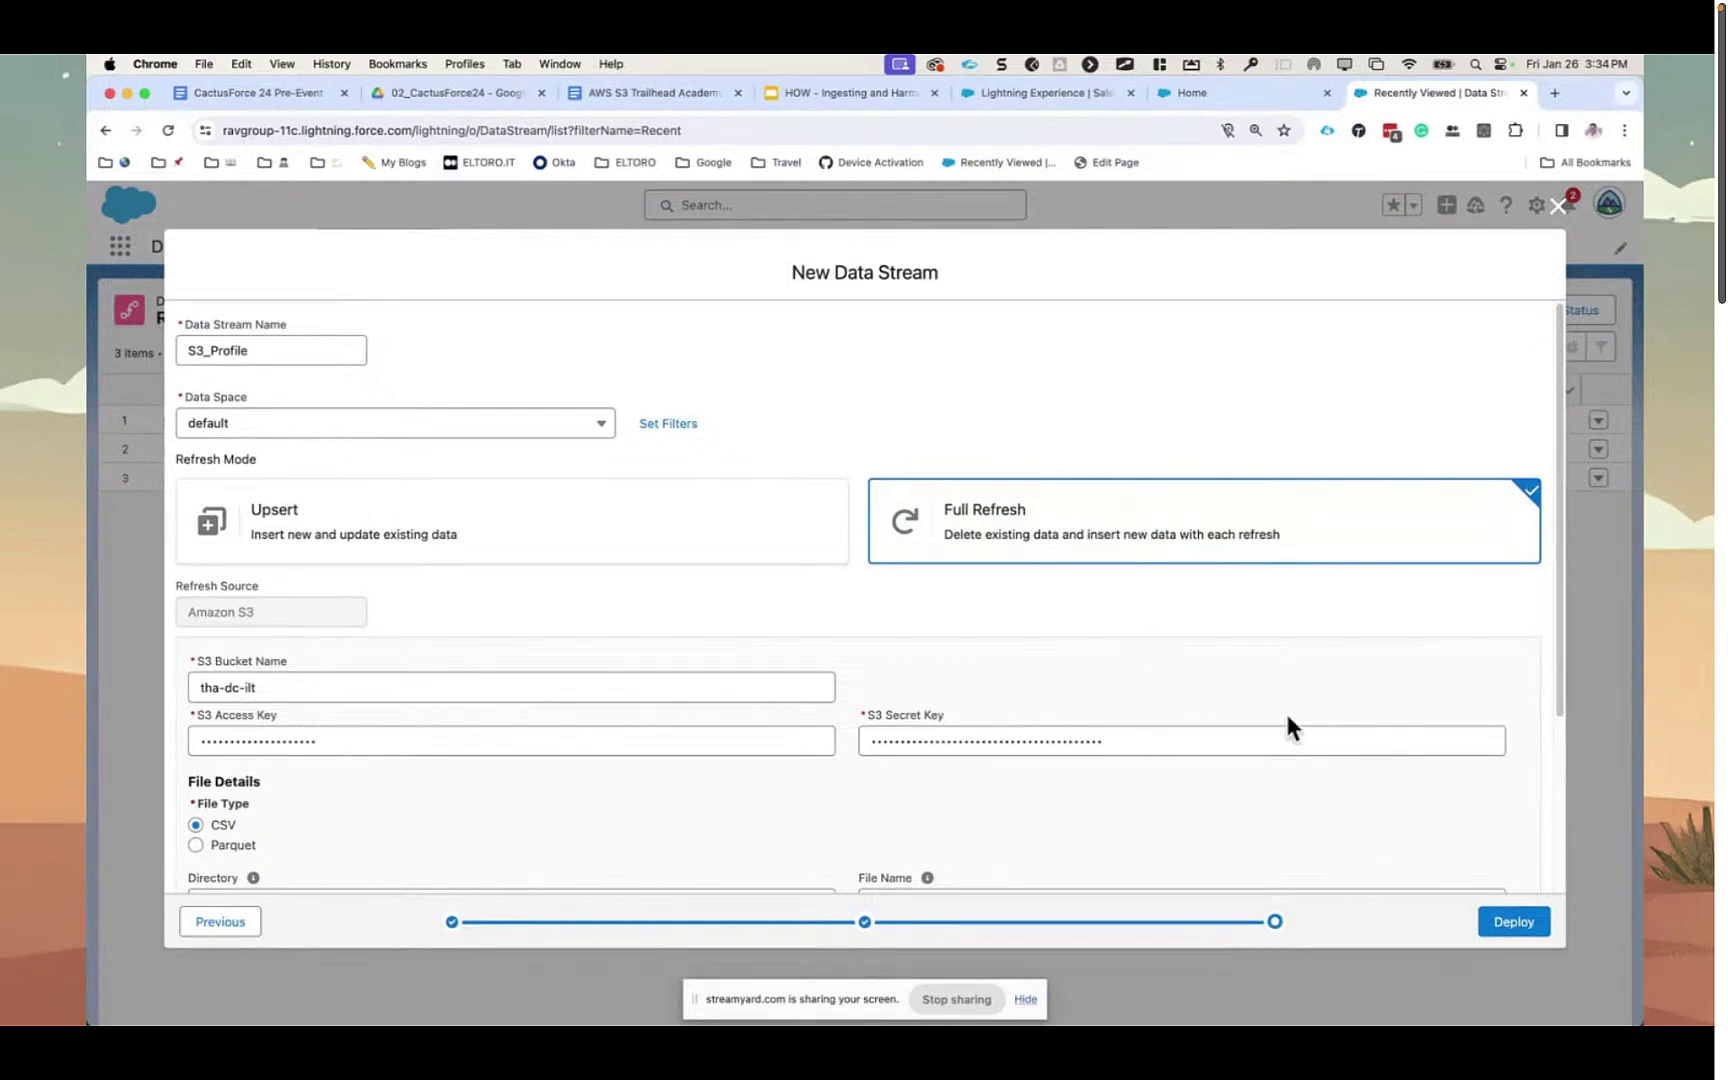
scroll(1288, 710, down, 5)
click(1546, 934)
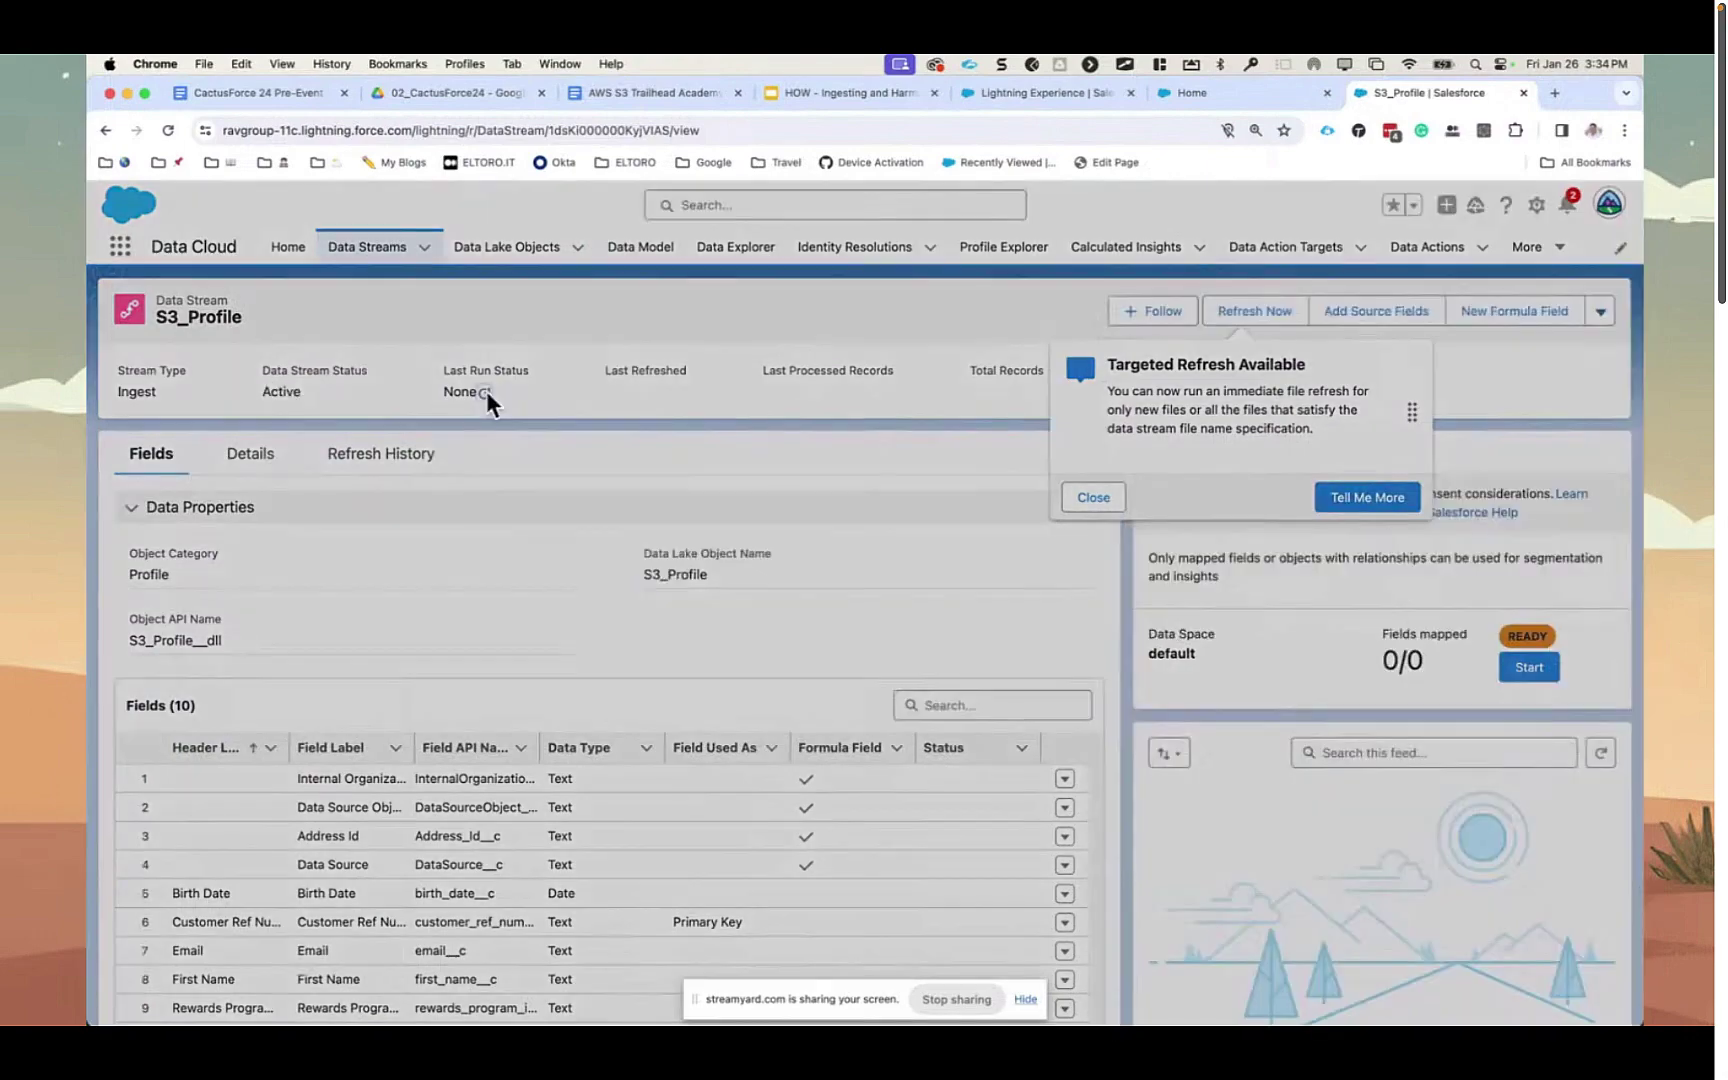
click(485, 392)
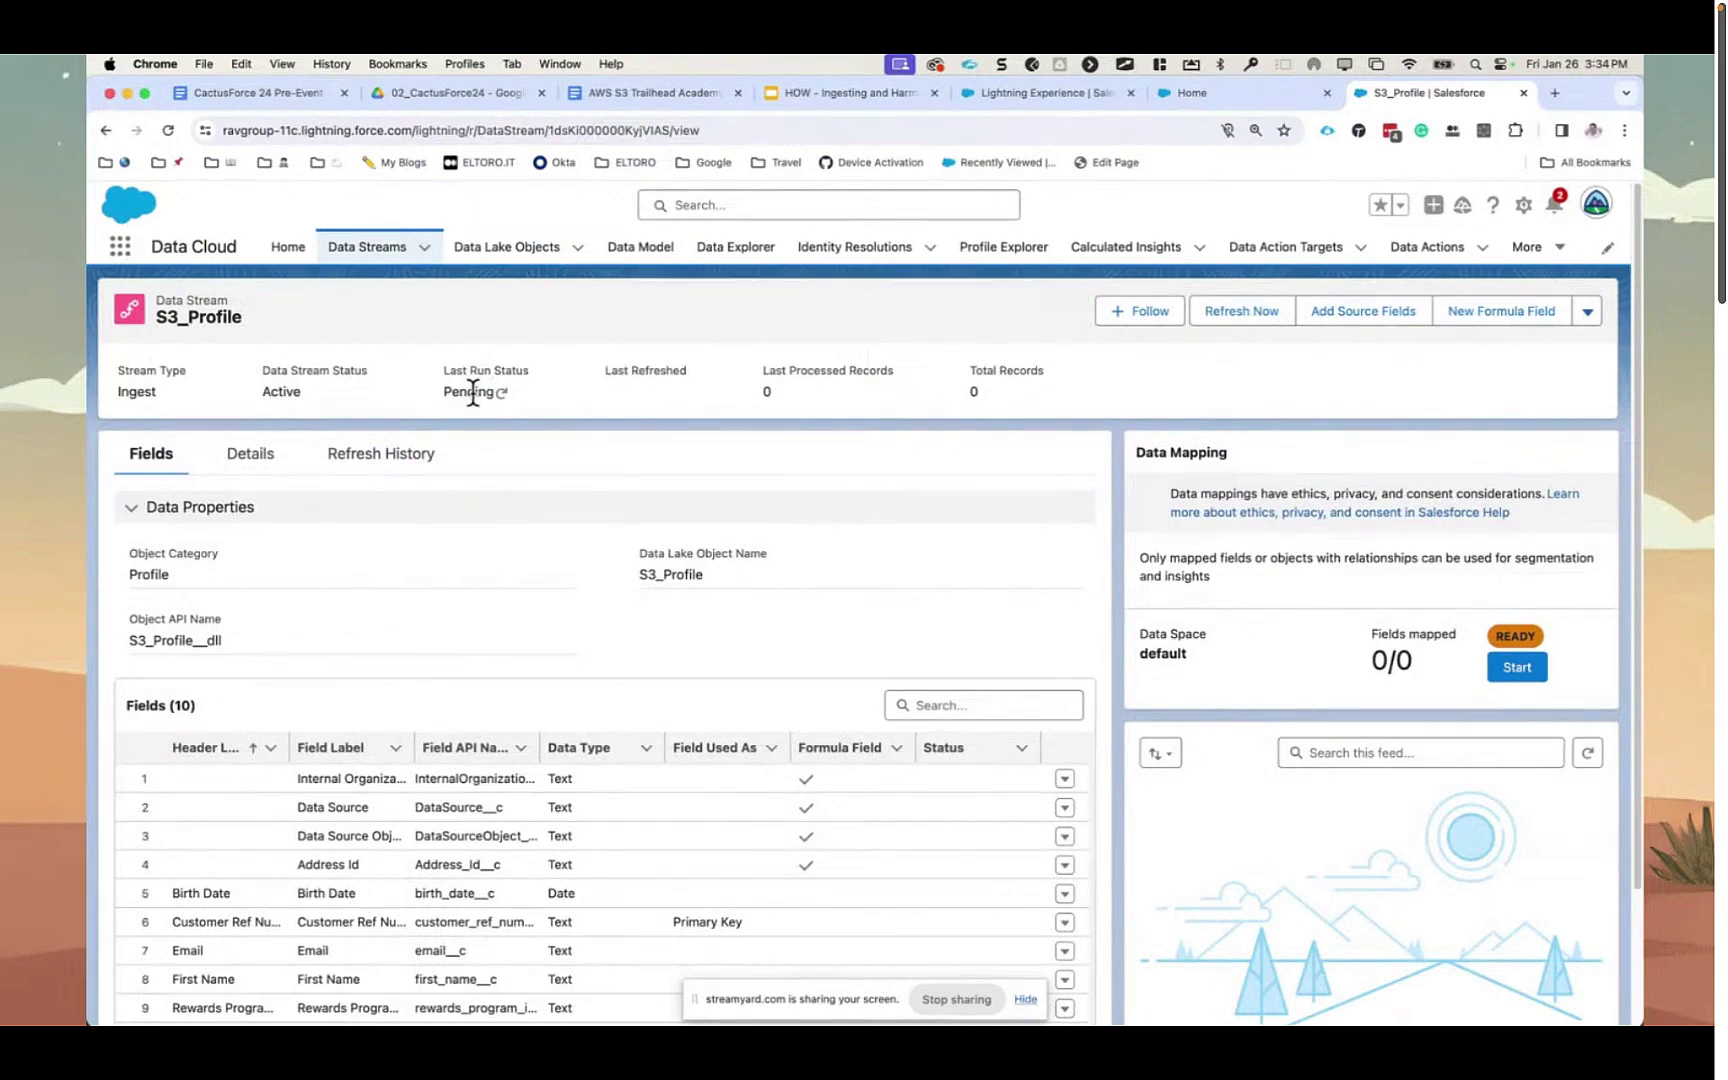
- Switch to the Google Slides deck on ingesting and harmonizing data and start its slideshow from the Amazon S3 demo slide
click(836, 92)
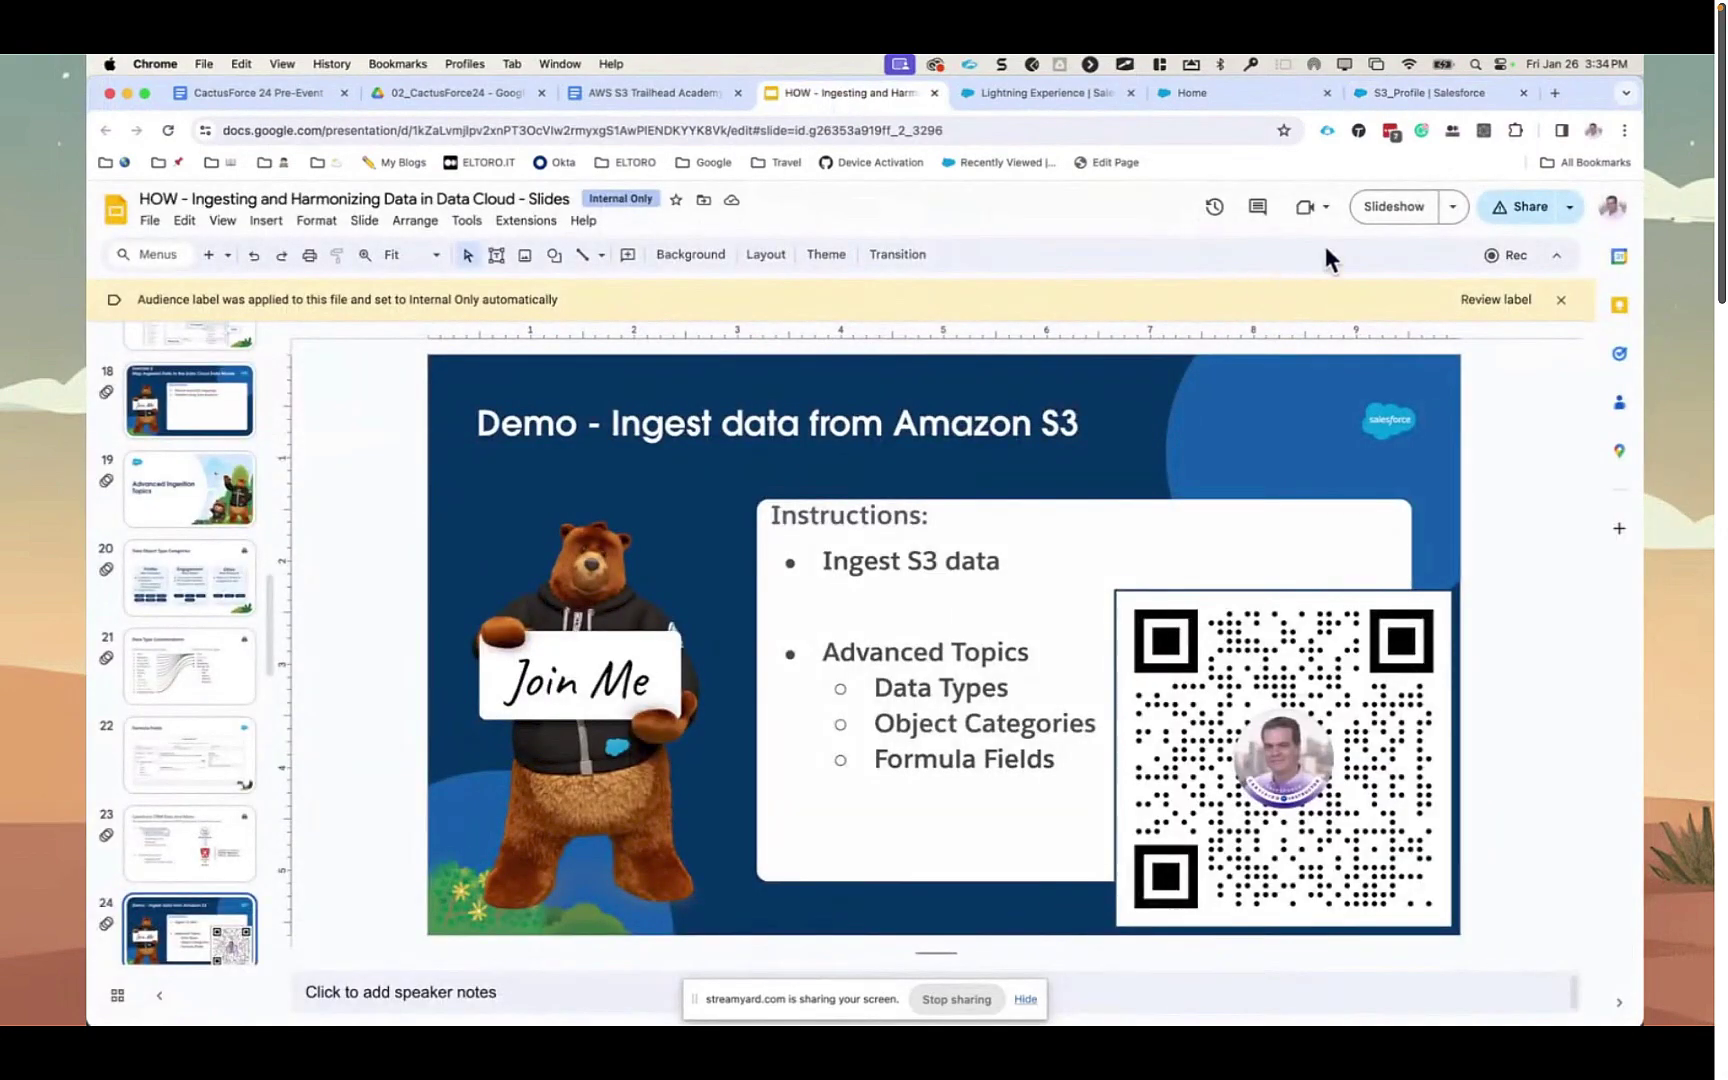
click(1404, 206)
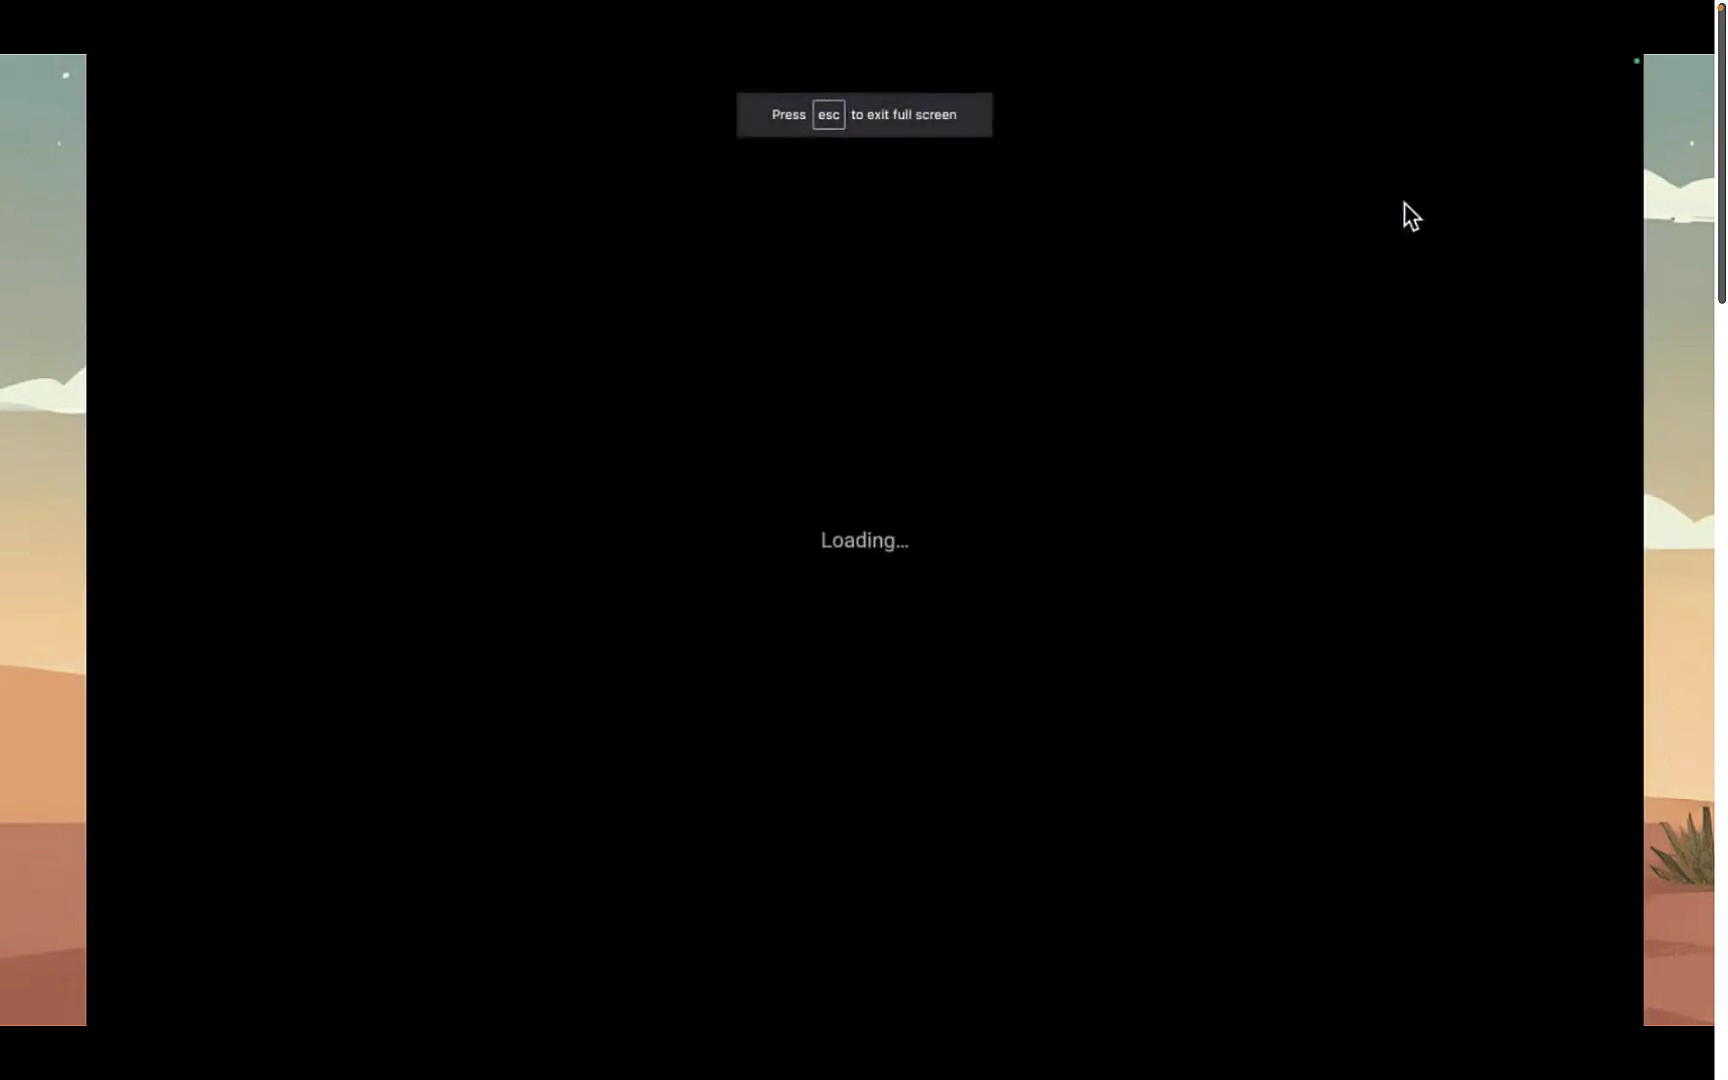